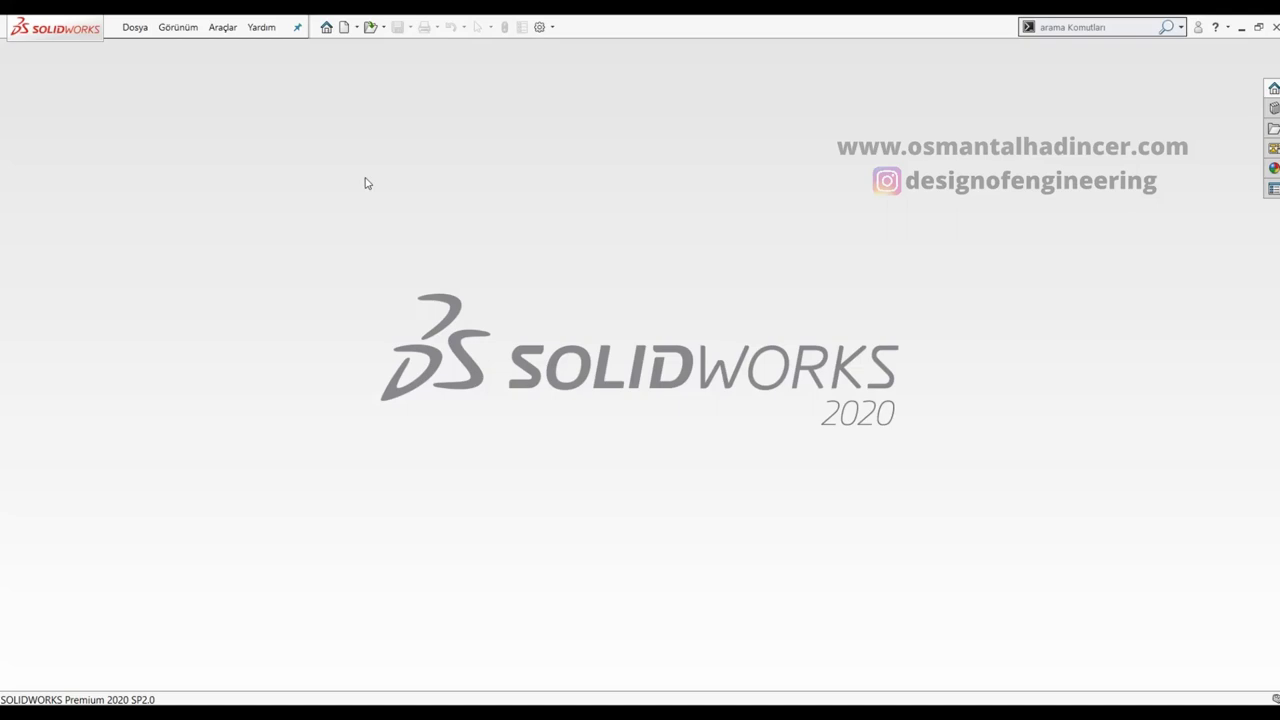
Step: Create a new part and start a sketch on the Front plane
click(344, 27)
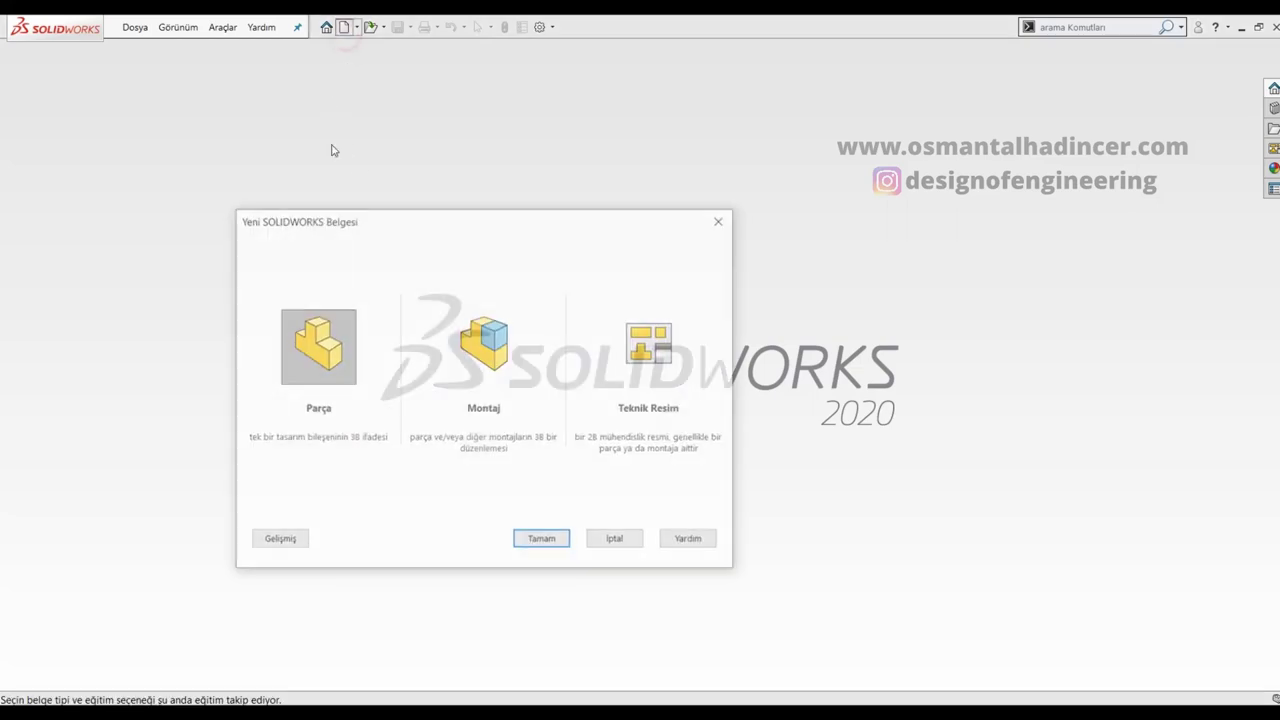
double_click(336, 348)
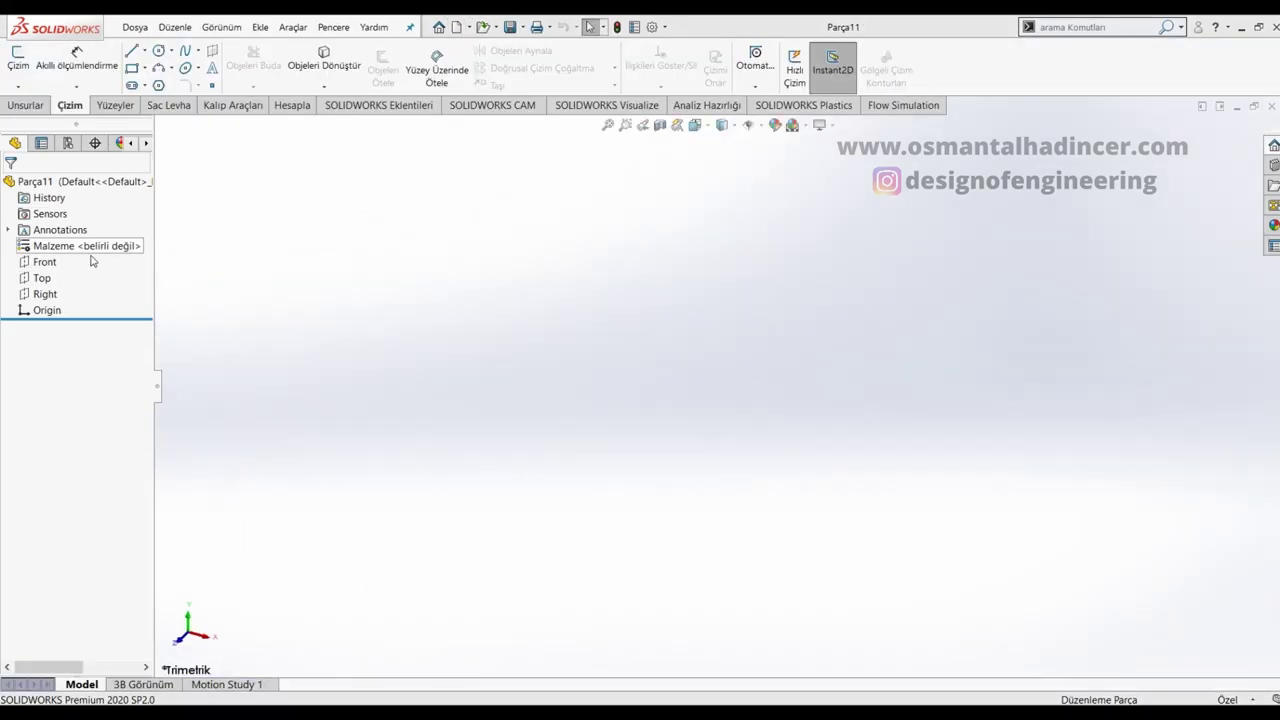
click(58, 262)
click(66, 244)
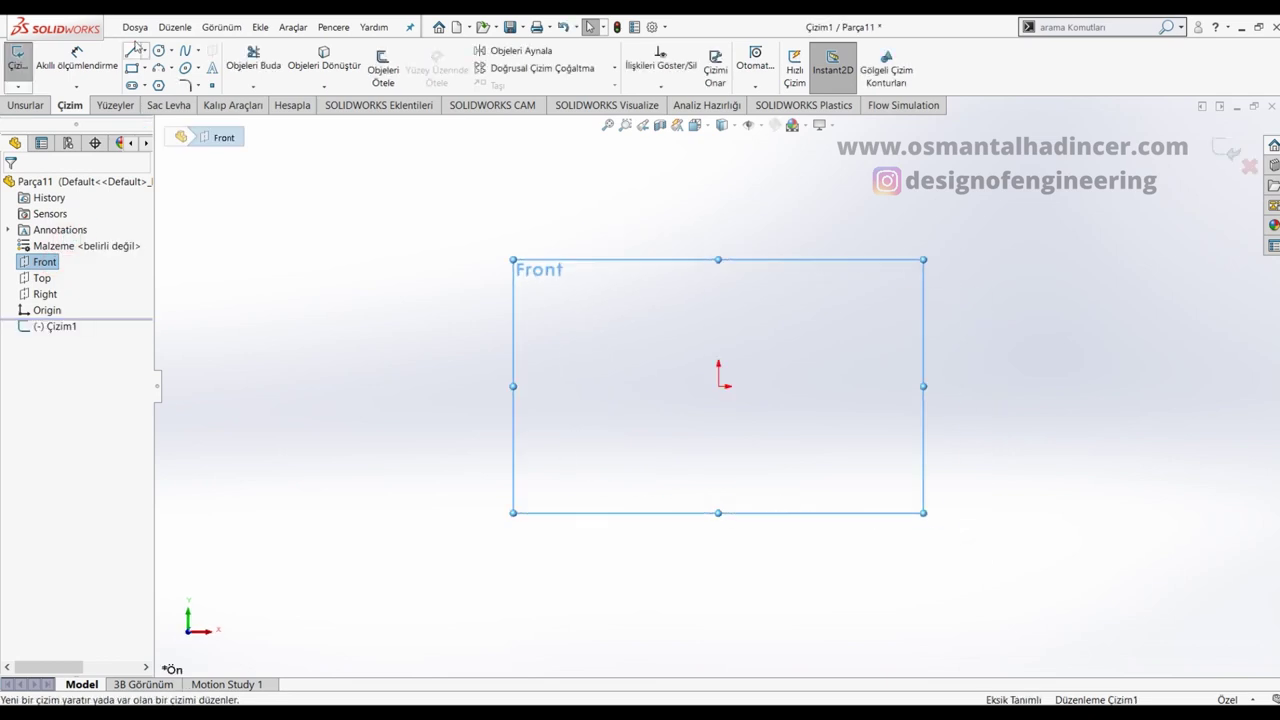
Step: Draw a stepped vertical line profile from the origin, ending in a quarter arc at the top right
click(133, 50)
click(718, 385)
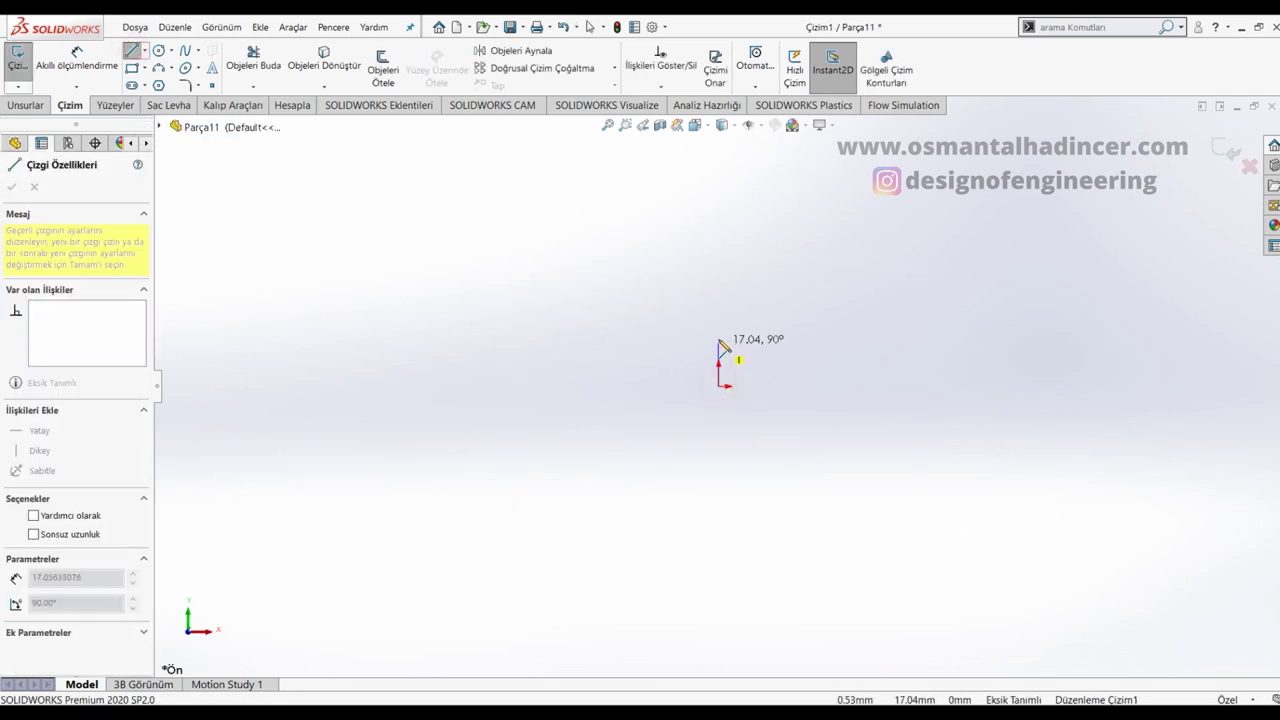
click(719, 310)
click(729, 266)
click(730, 249)
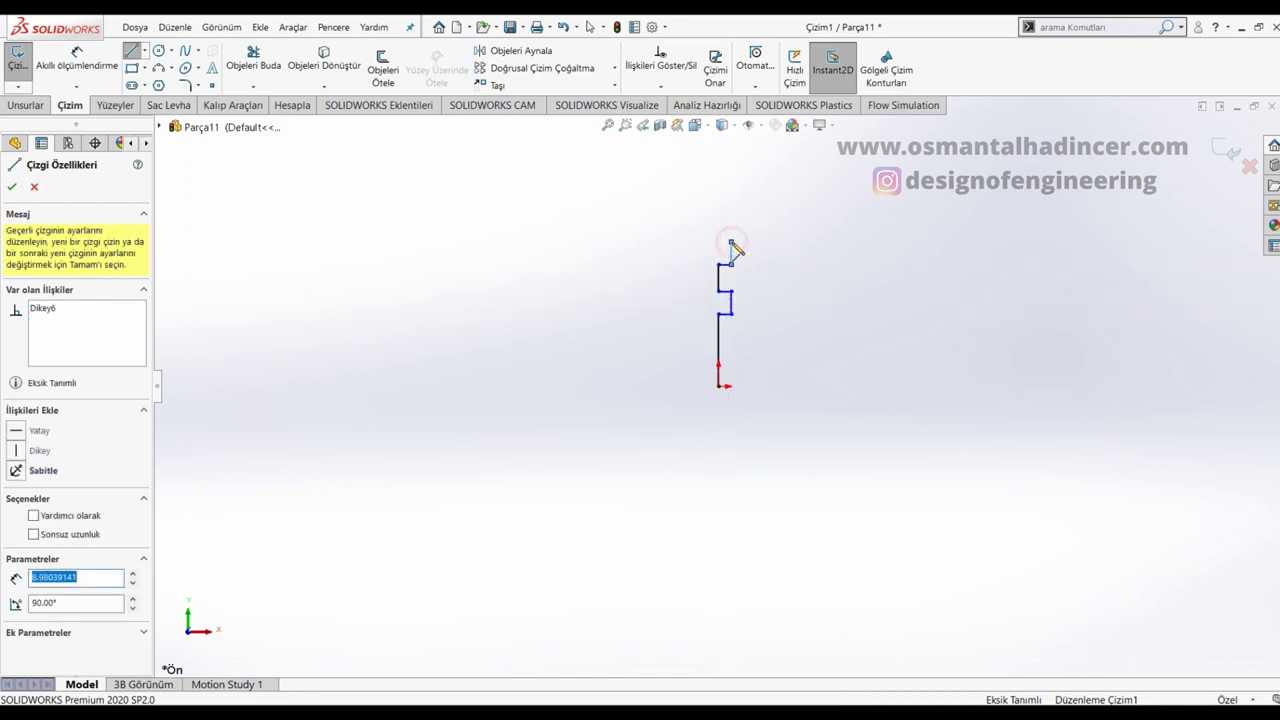
click(719, 241)
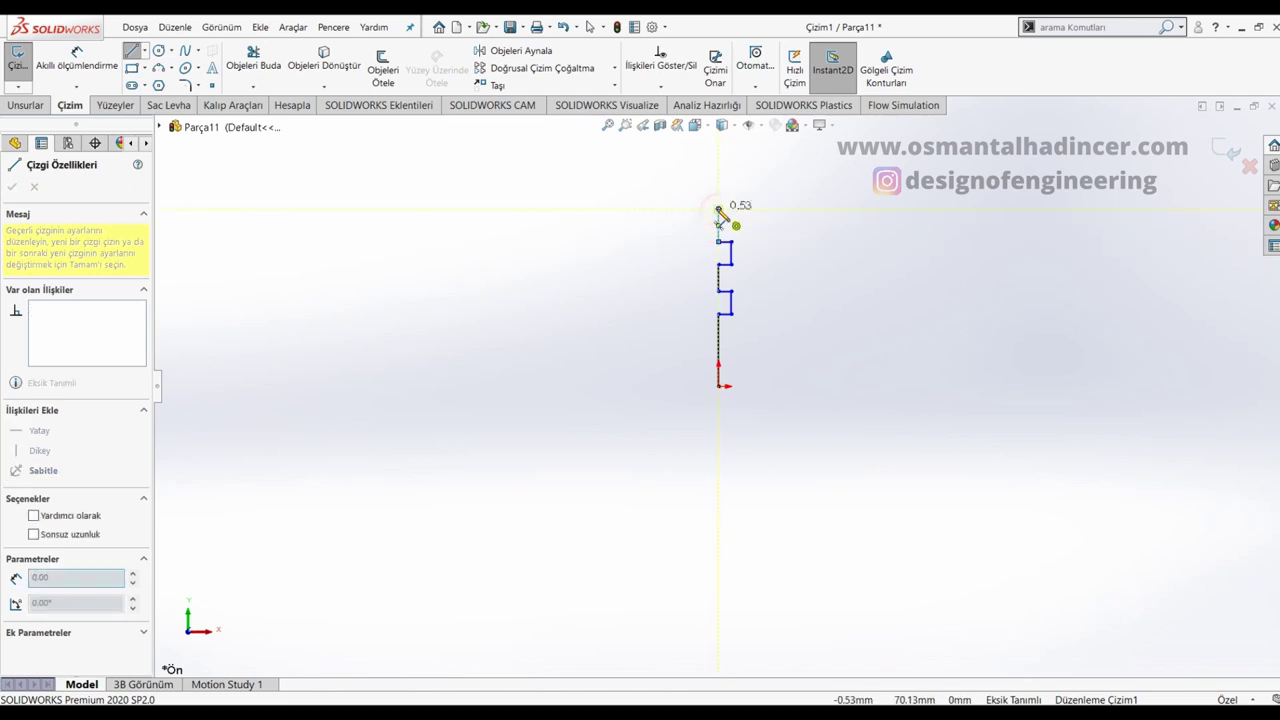
click(719, 211)
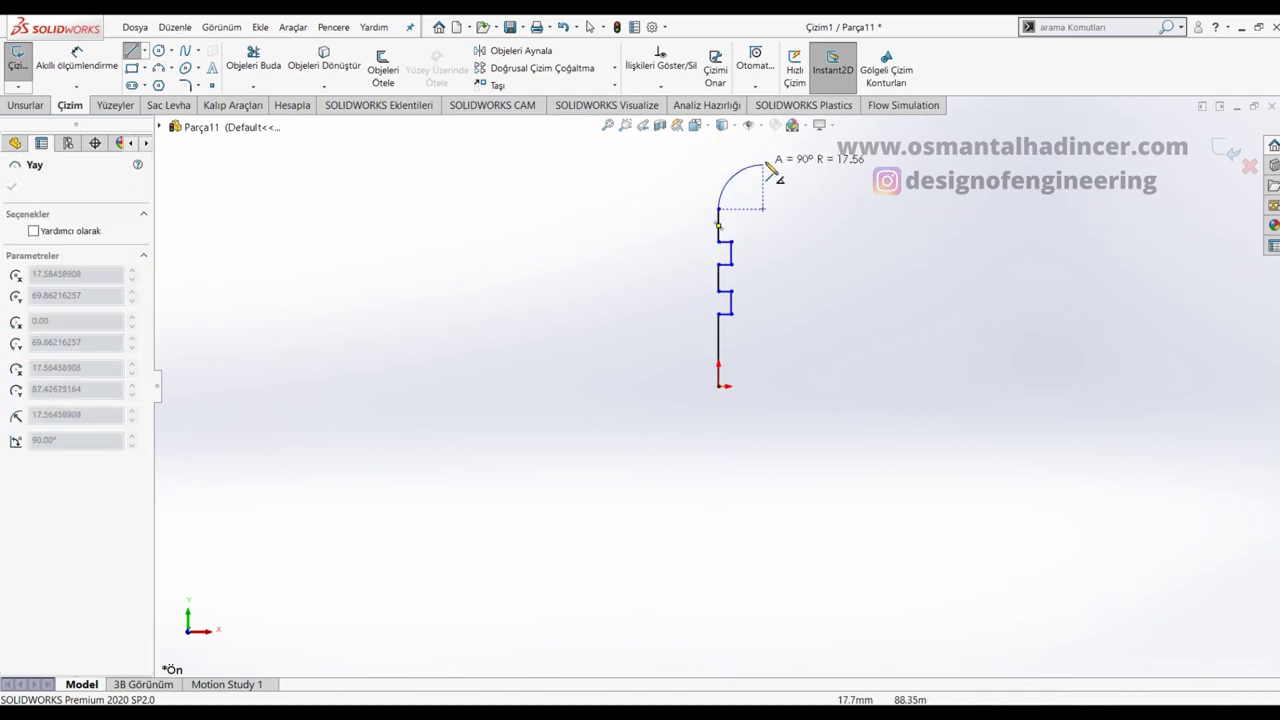
click(771, 158)
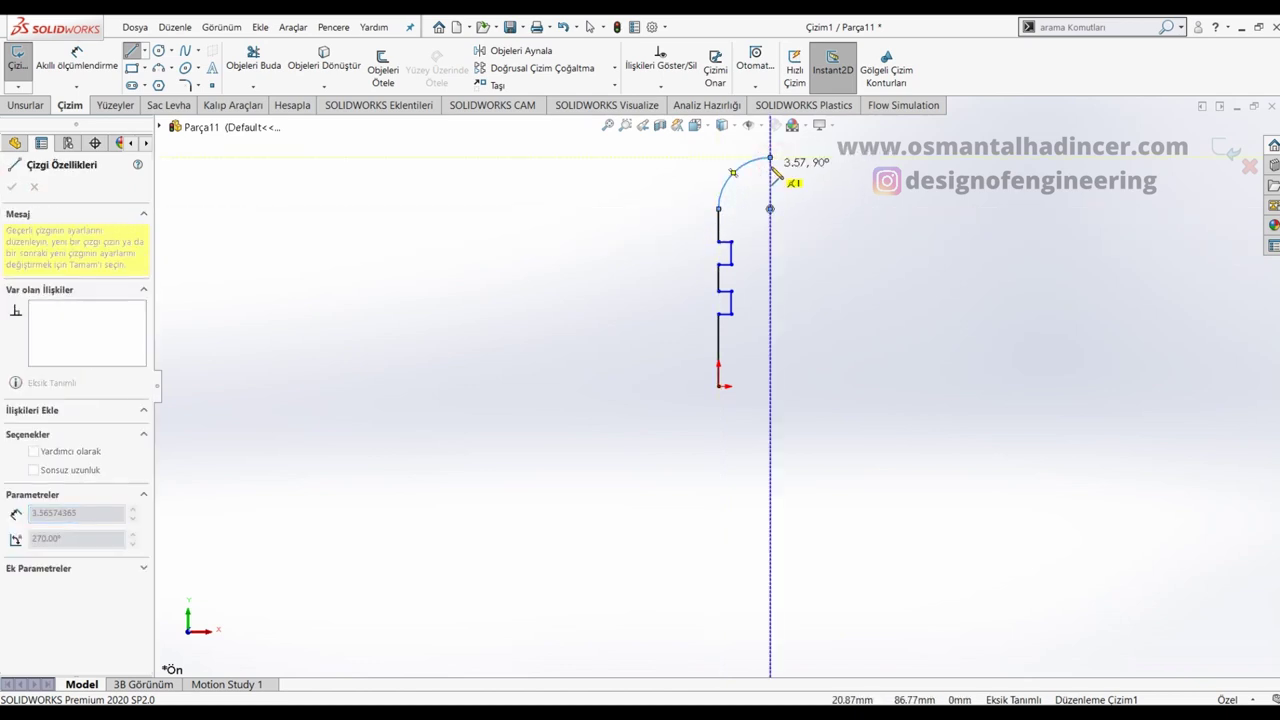
key(Escape)
Step: Offset the profile chain by 2 mm to create a parallel double outline
click(383, 68)
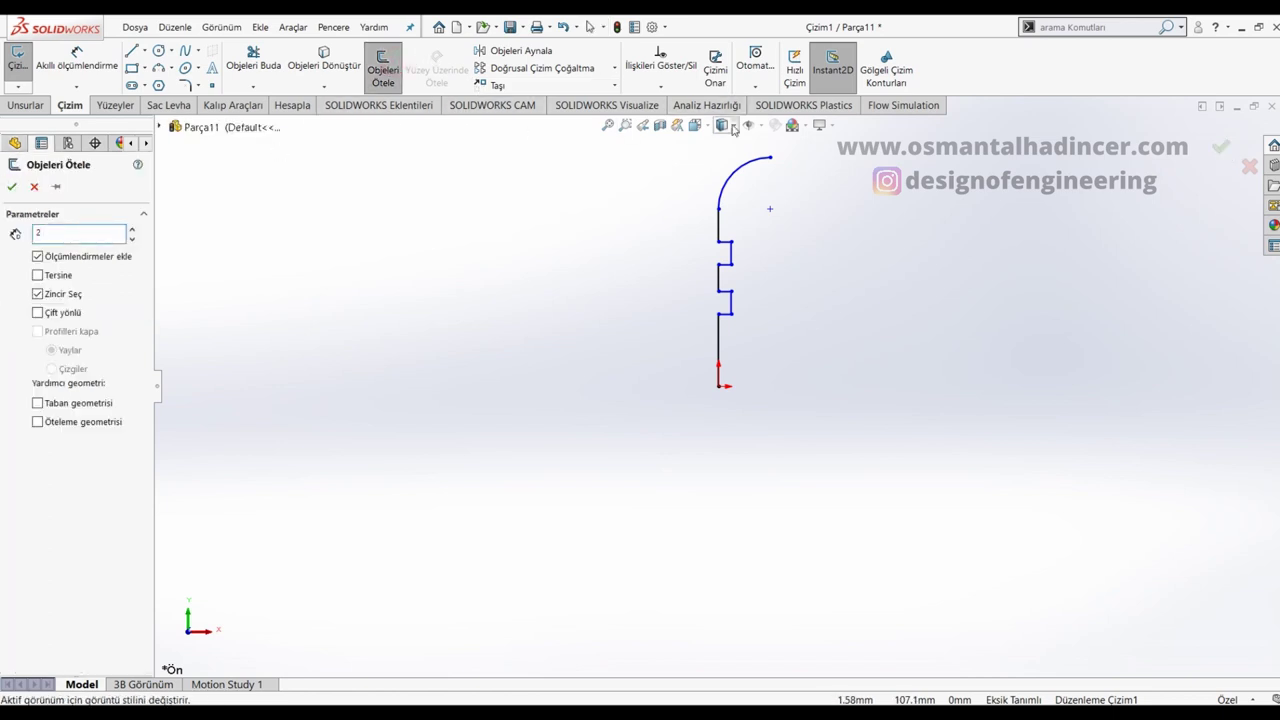
click(736, 182)
click(733, 180)
scroll(720, 200, down, 1)
scroll(812, 299, down, 1)
scroll(818, 220, down, 1)
scroll(782, 258, down, 1)
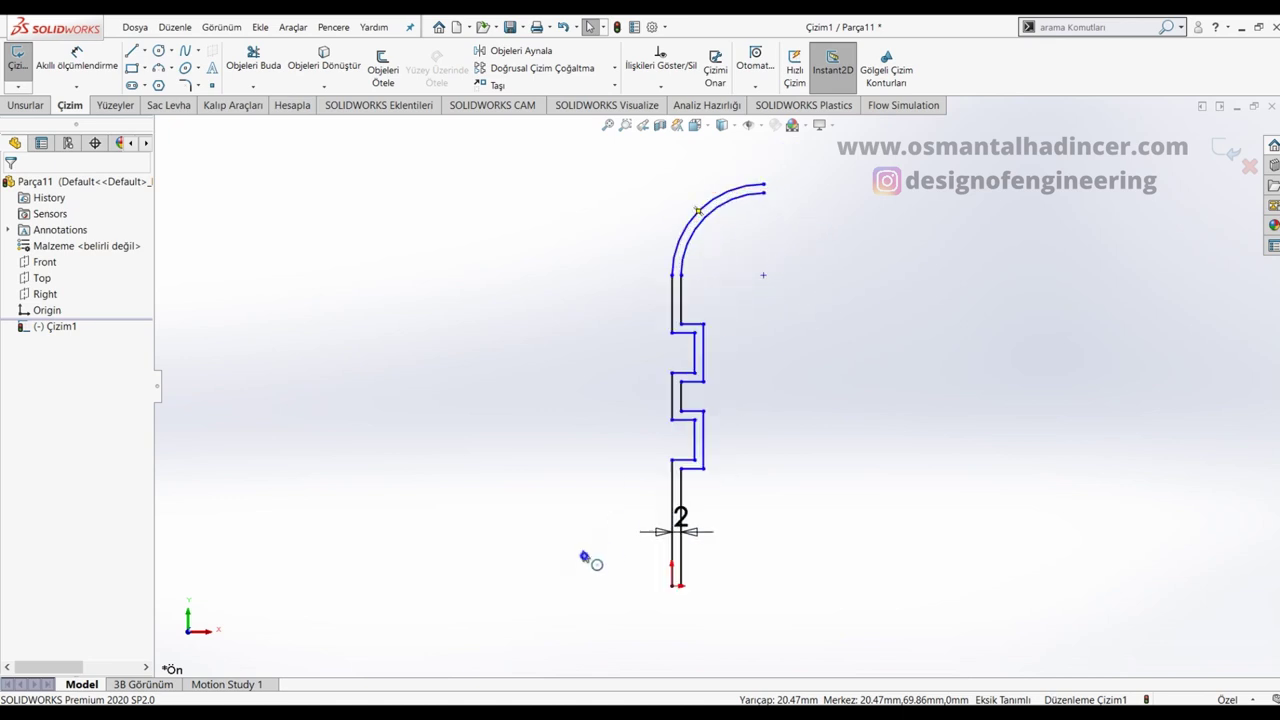
right_drag(585, 557, 569, 314)
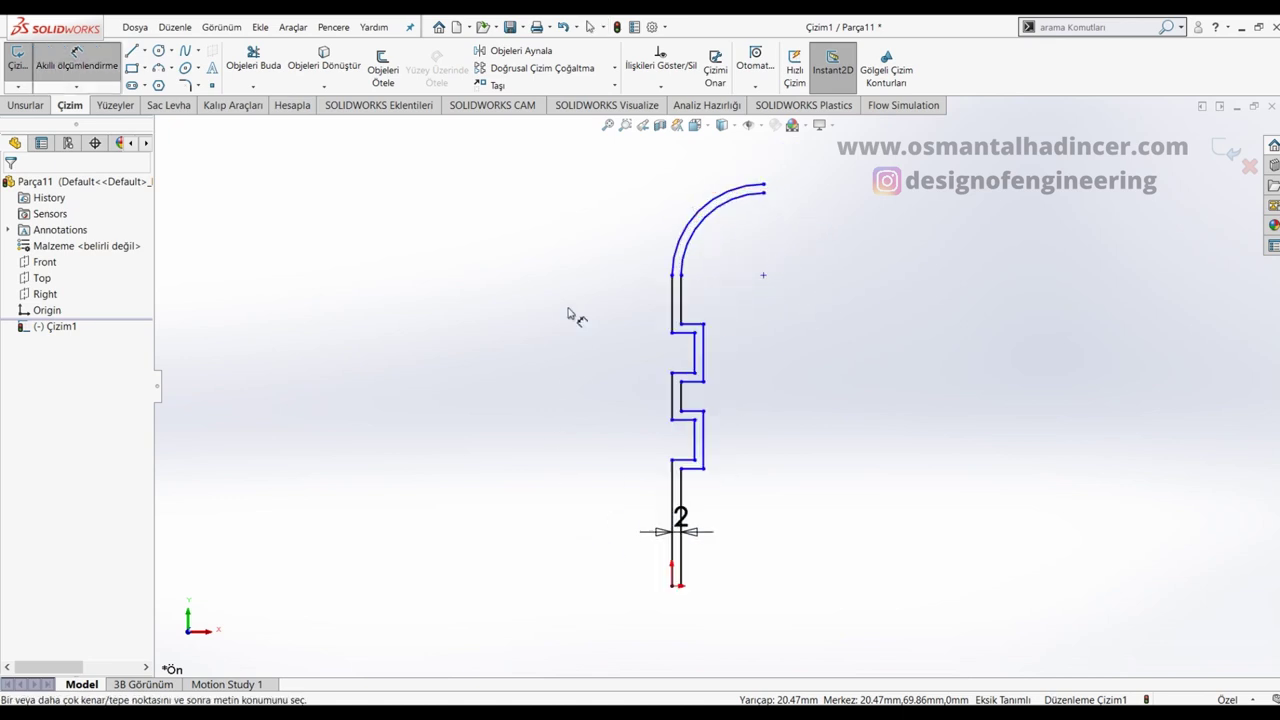
click(694, 441)
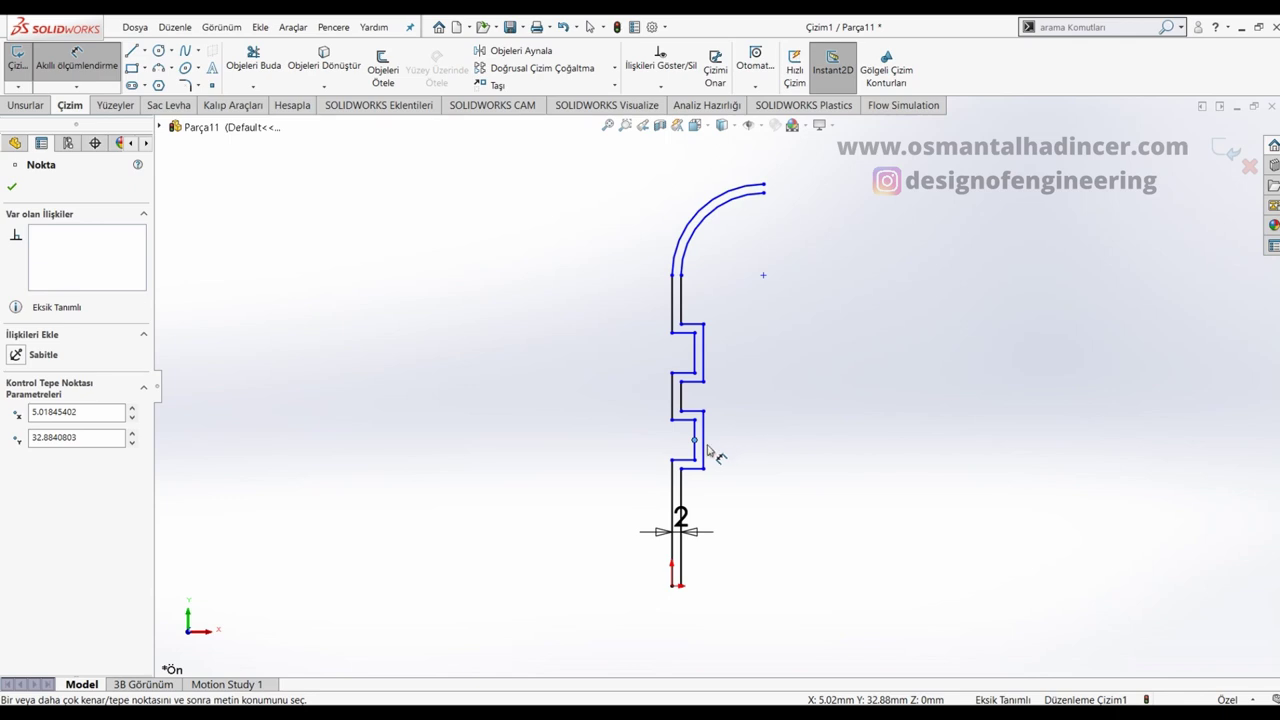
Step: Dimension the lower and upper notch lines to 2.50 each
click(697, 438)
click(697, 438)
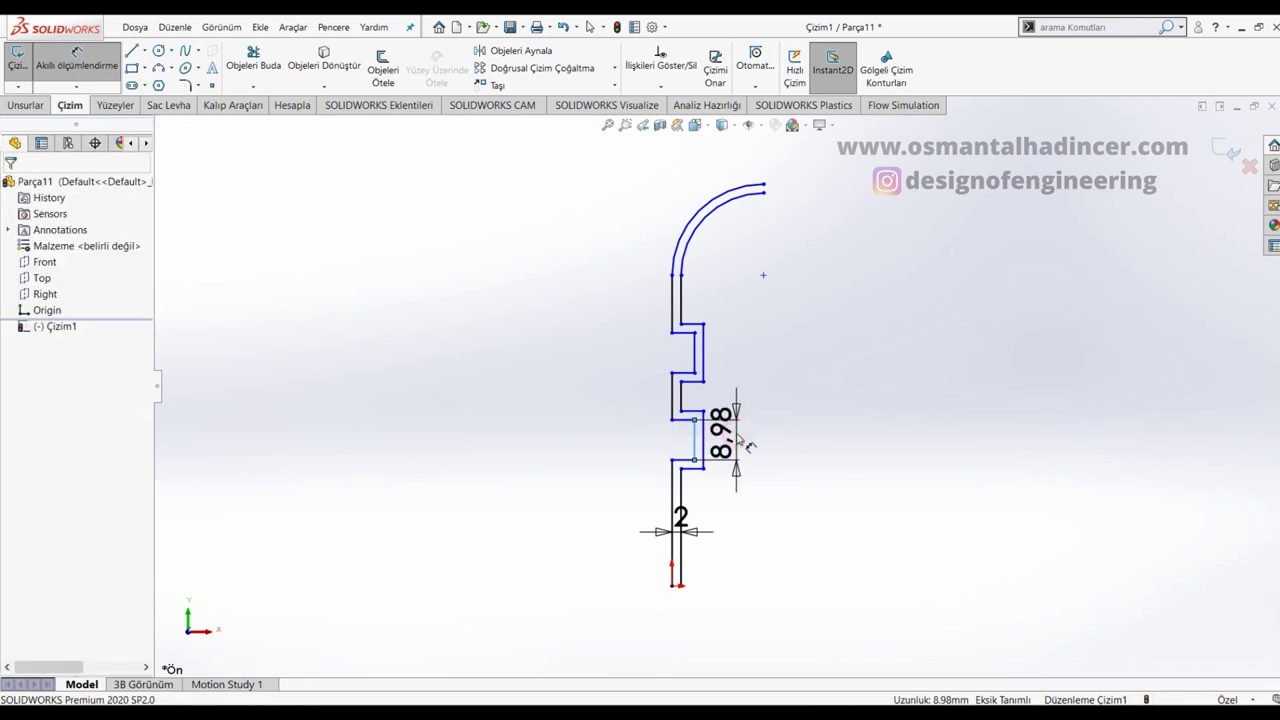
click(748, 445)
text(2.5)
key(Return)
scroll(740, 445, down, 2)
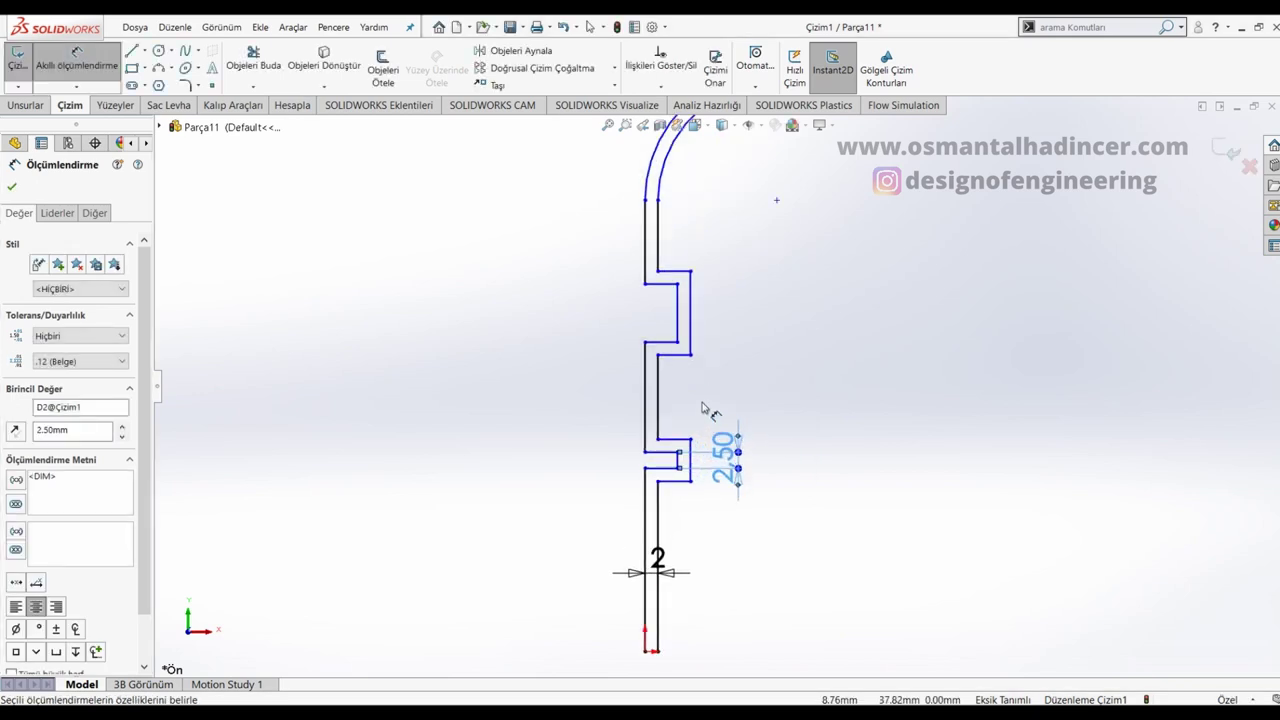
click(677, 325)
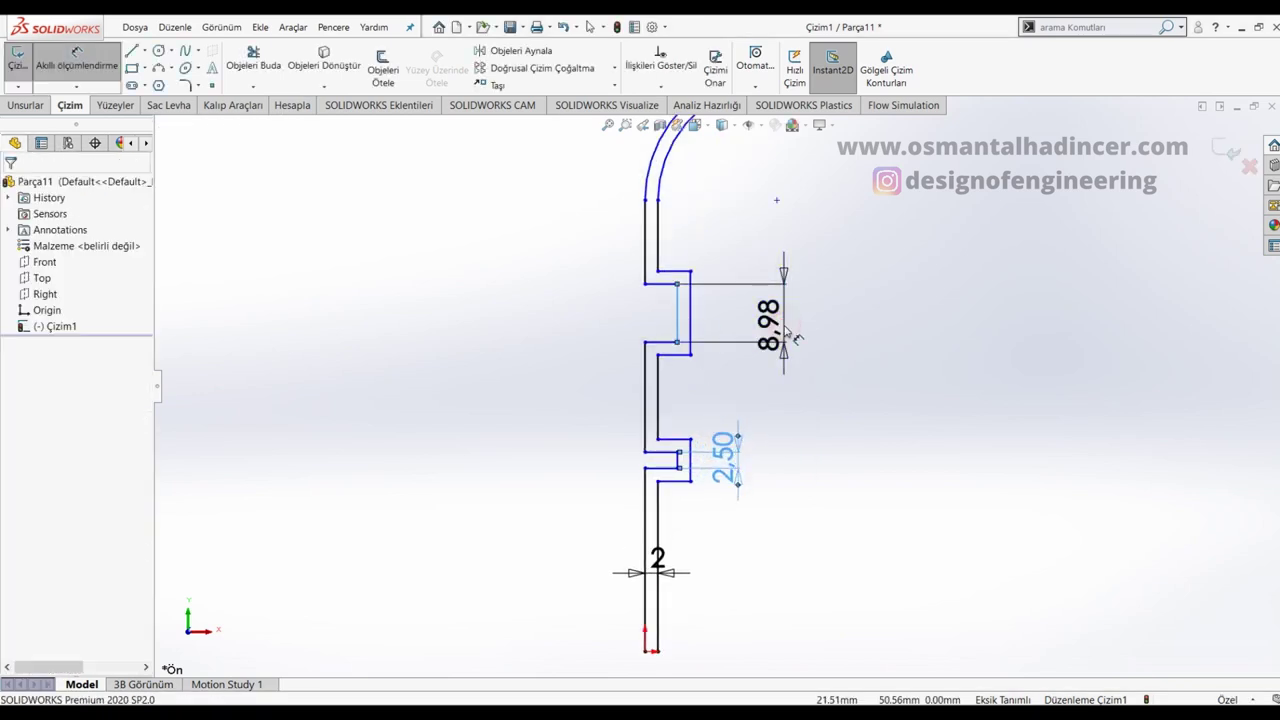
click(785, 330)
text(2.5)
key(Return)
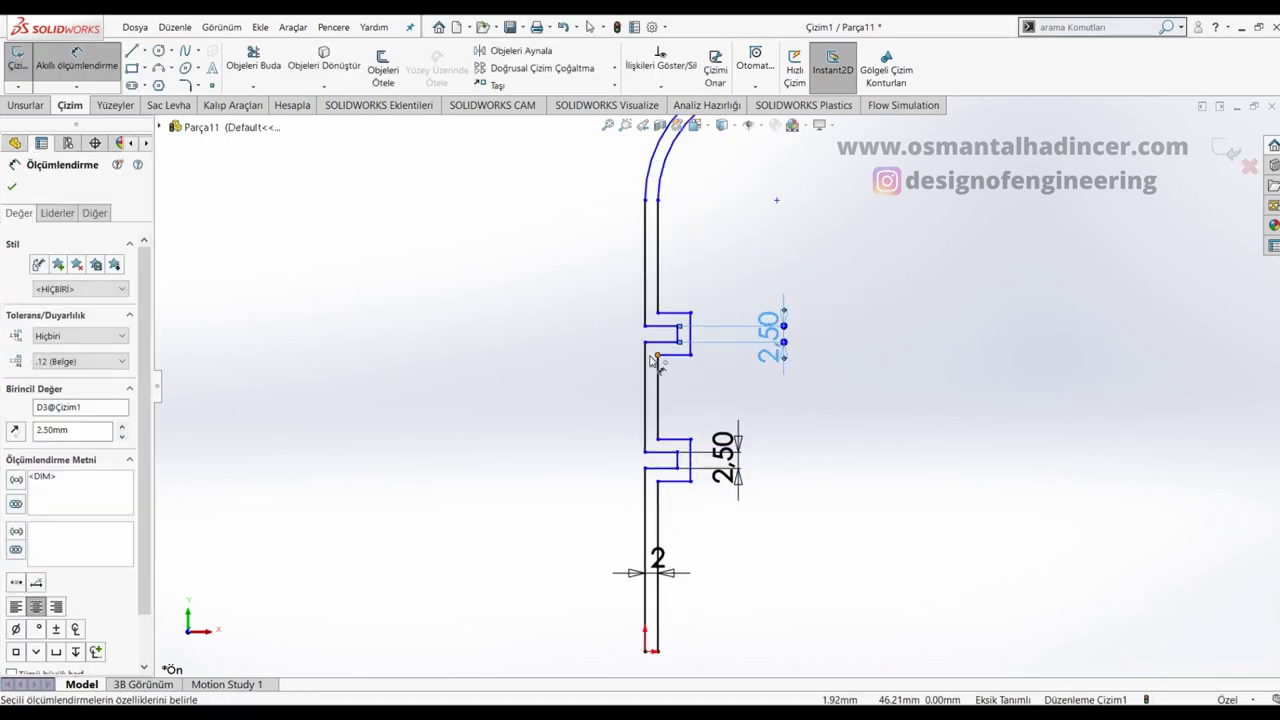
Step: Dimension the gap between the notches to 3
click(645, 398)
click(596, 410)
text(3)
key(Return)
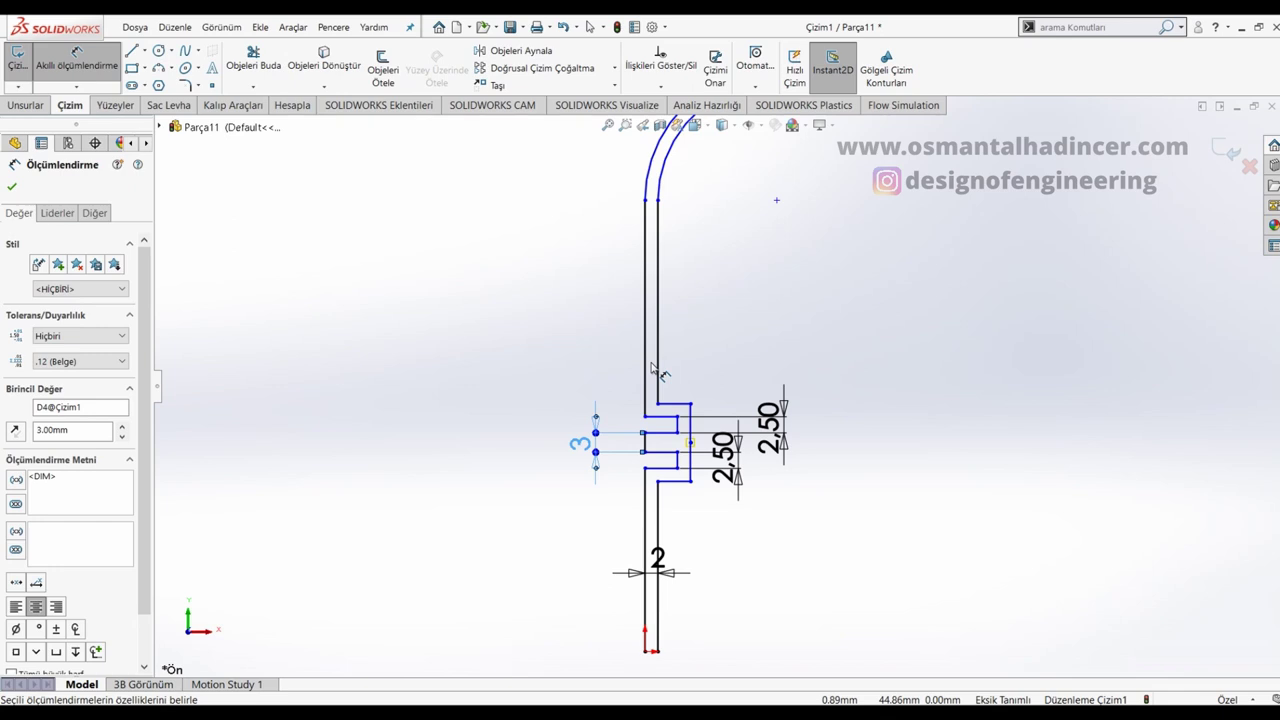
scroll(668, 452, down, 1)
scroll(670, 452, down, 1)
scroll(668, 452, down, 1)
Step: Set the top horizontal edge to 2.50 and the upper vertical line to 5
click(680, 385)
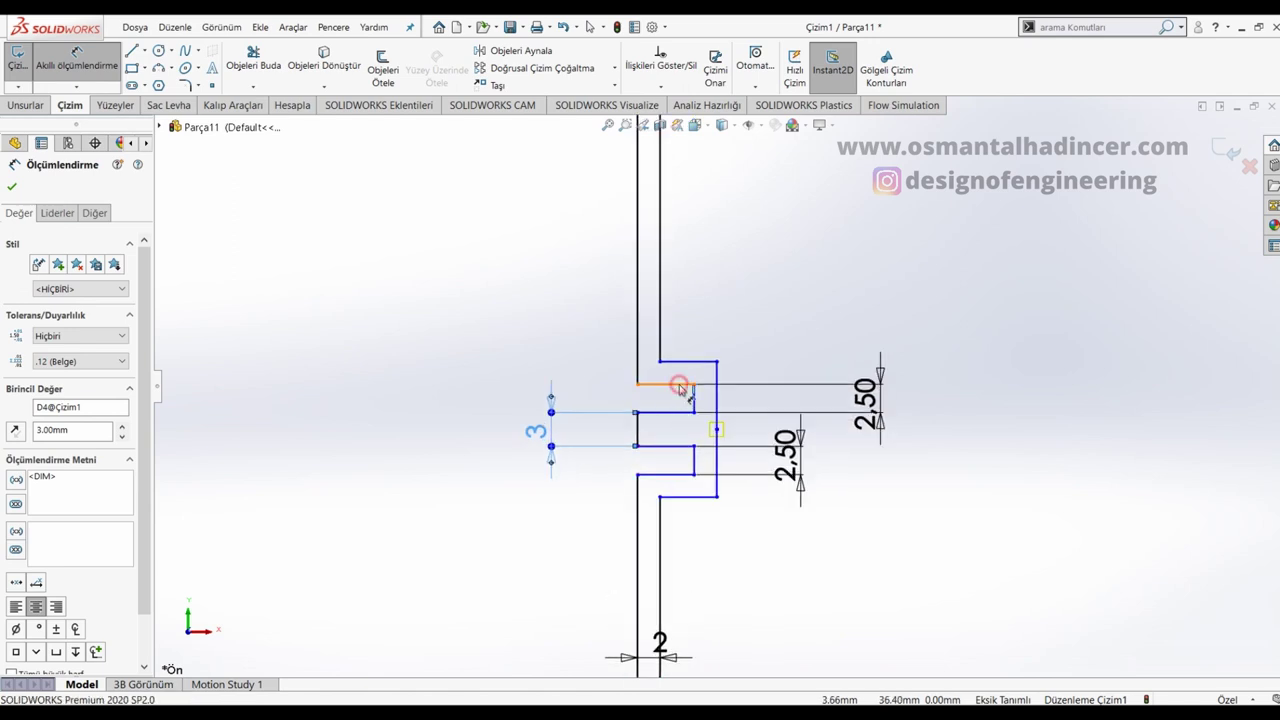
click(696, 332)
text(2,5)
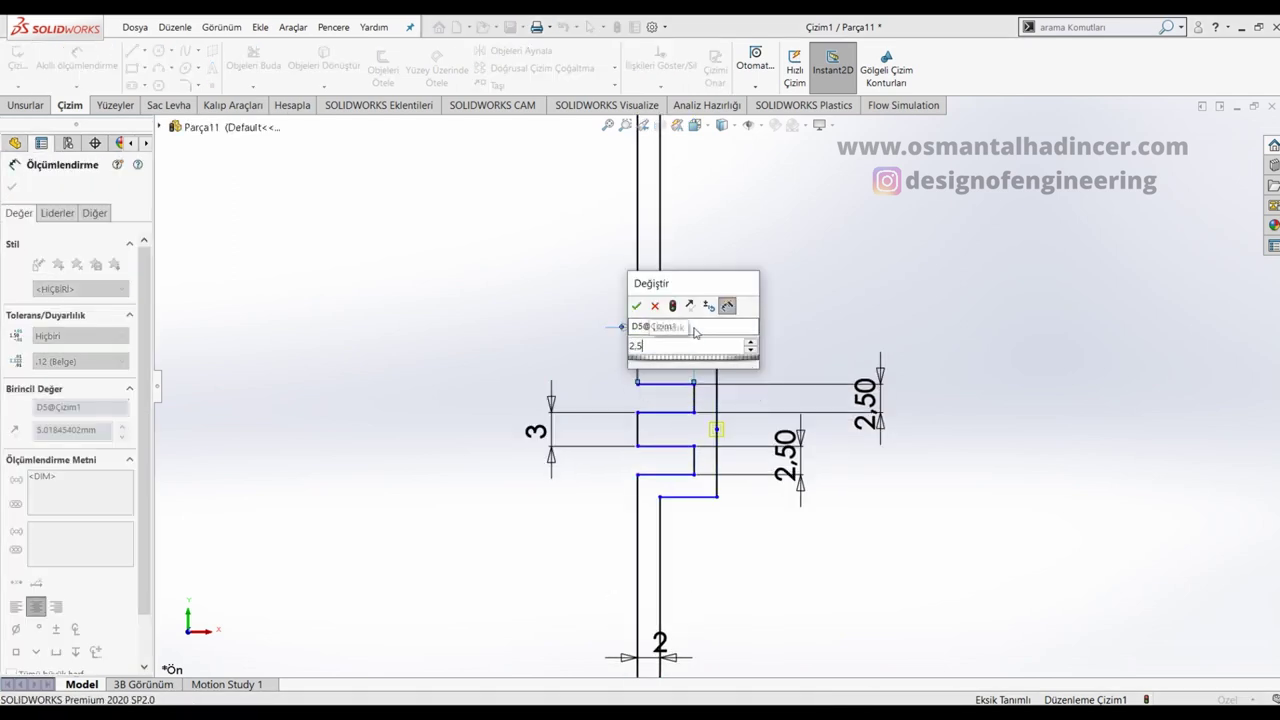
key(Return)
scroll(668, 310, up, 3)
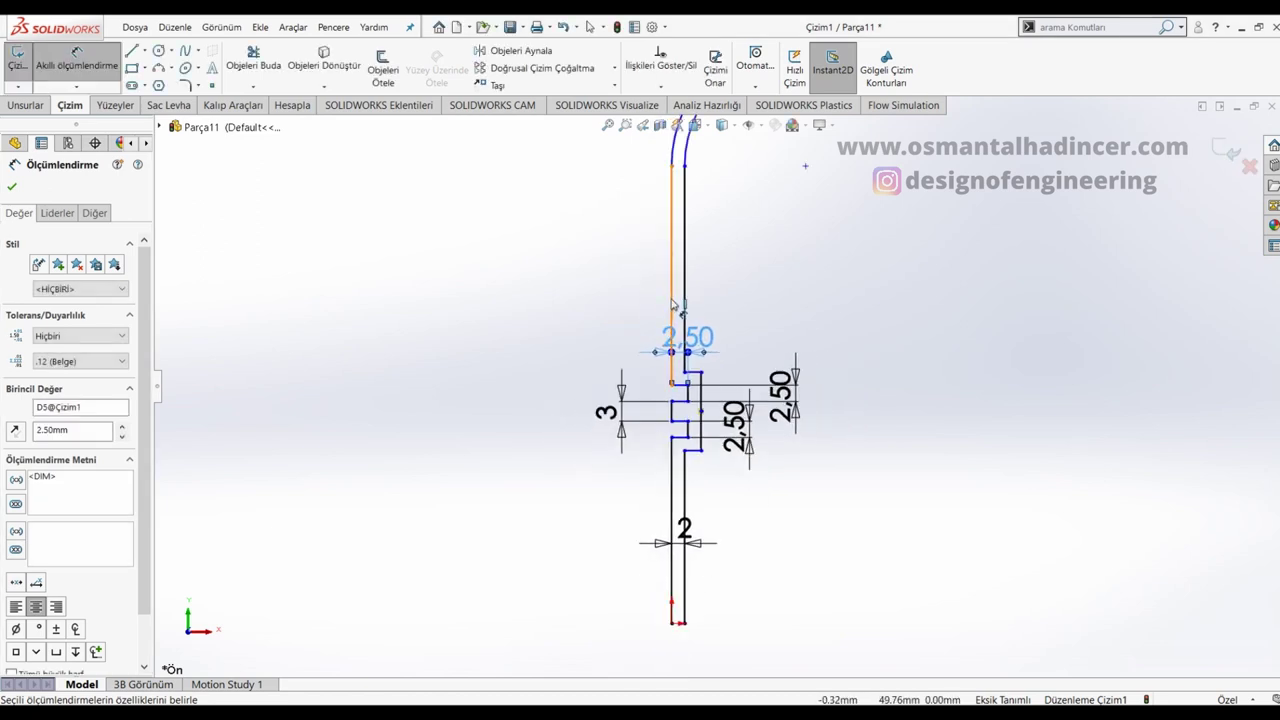
click(671, 305)
click(637, 306)
text(5)
key(Return)
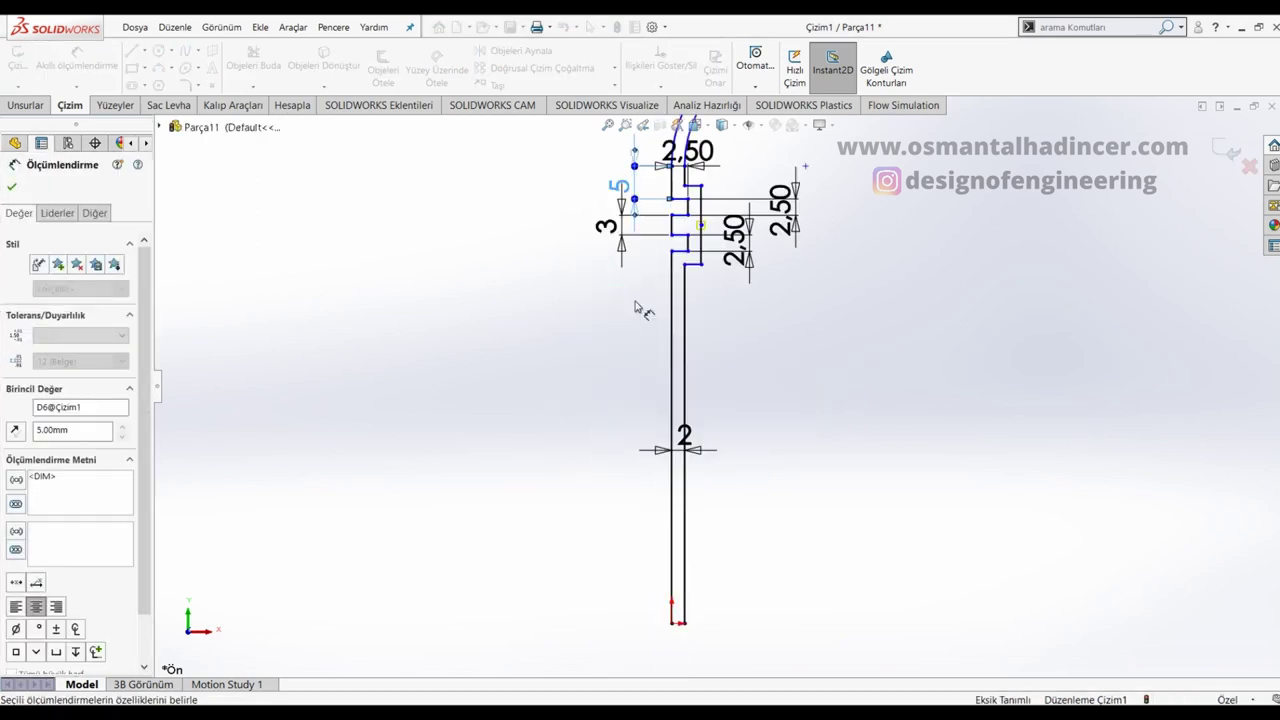
Step: Dimension the straight section's overall height from the origin to 54.50
ctrl+middle_drag(707, 218, 716, 305)
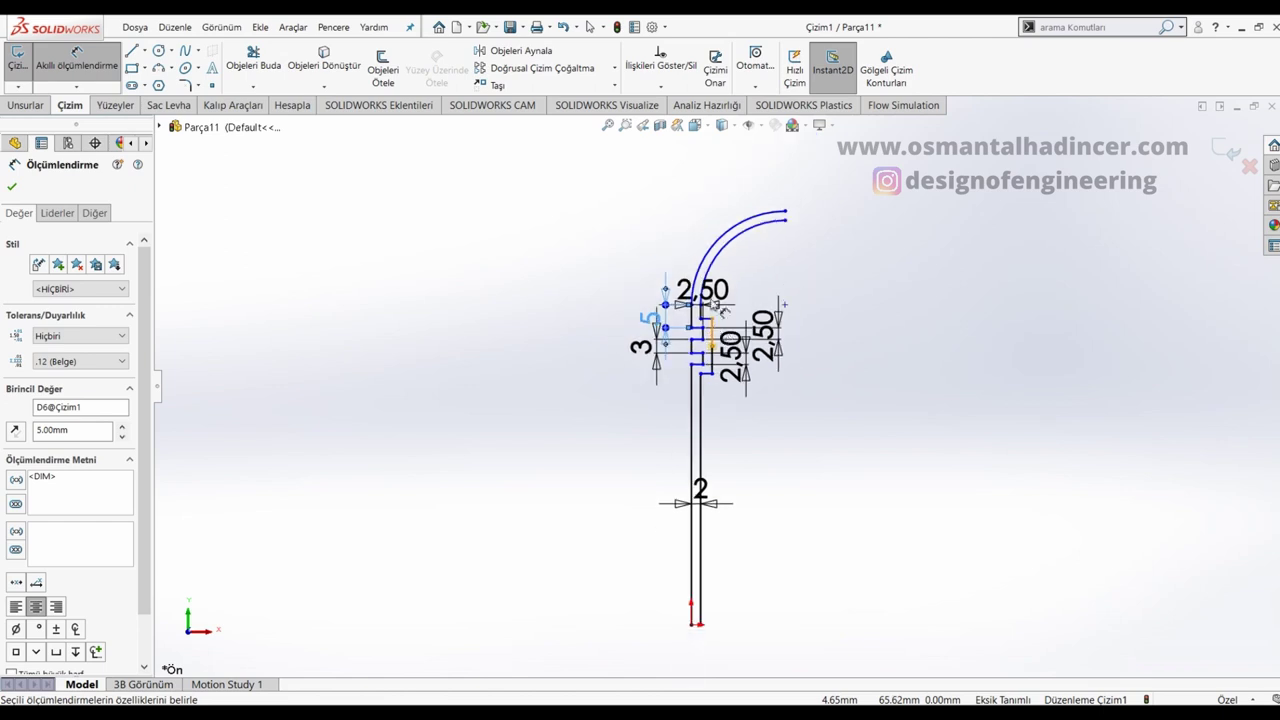
scroll(708, 339, down, 3)
scroll(698, 328, down, 2)
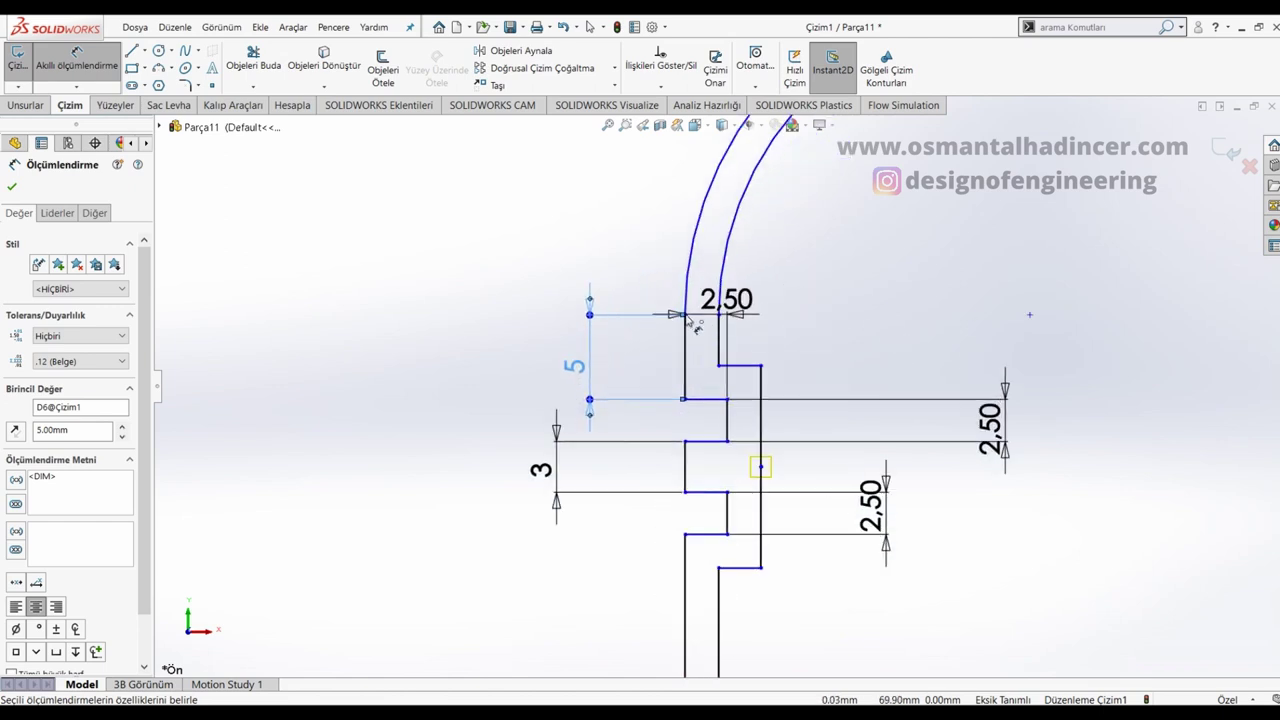
click(688, 318)
scroll(705, 400, up, 3)
scroll(710, 450, up, 3)
scroll(715, 568, down, 1)
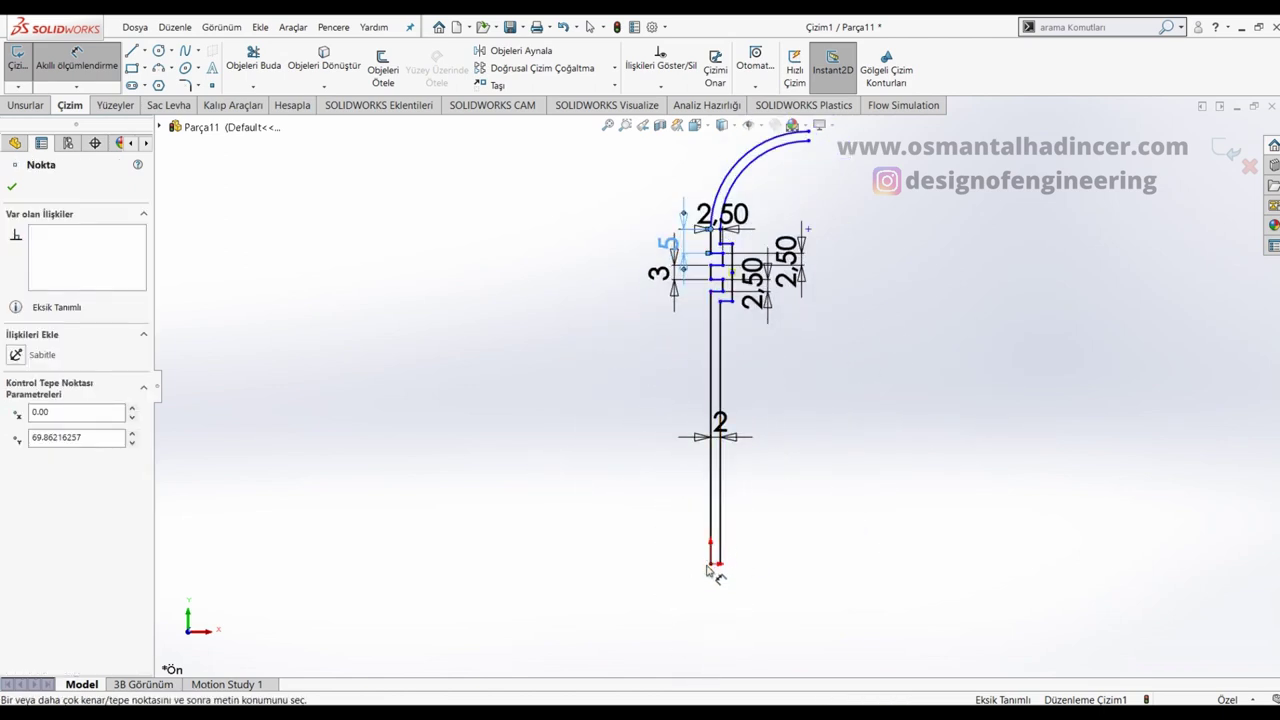
click(710, 566)
click(605, 404)
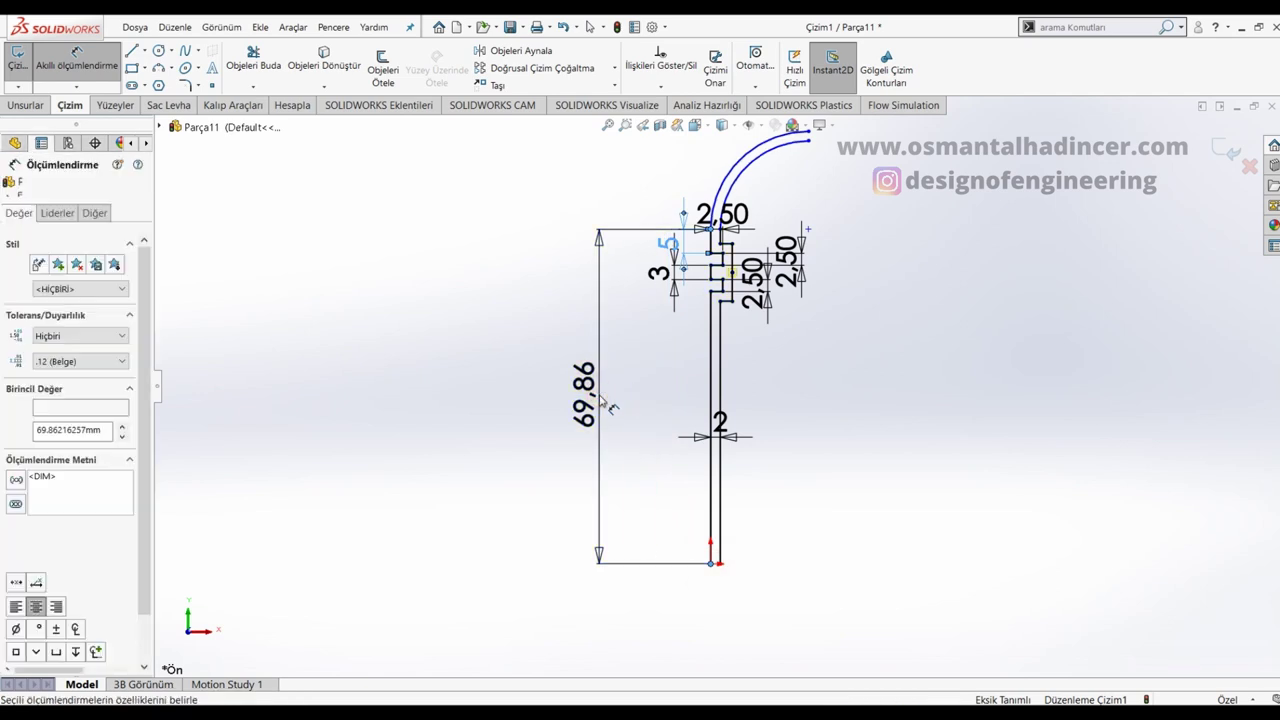
text(54.5)
key(Return)
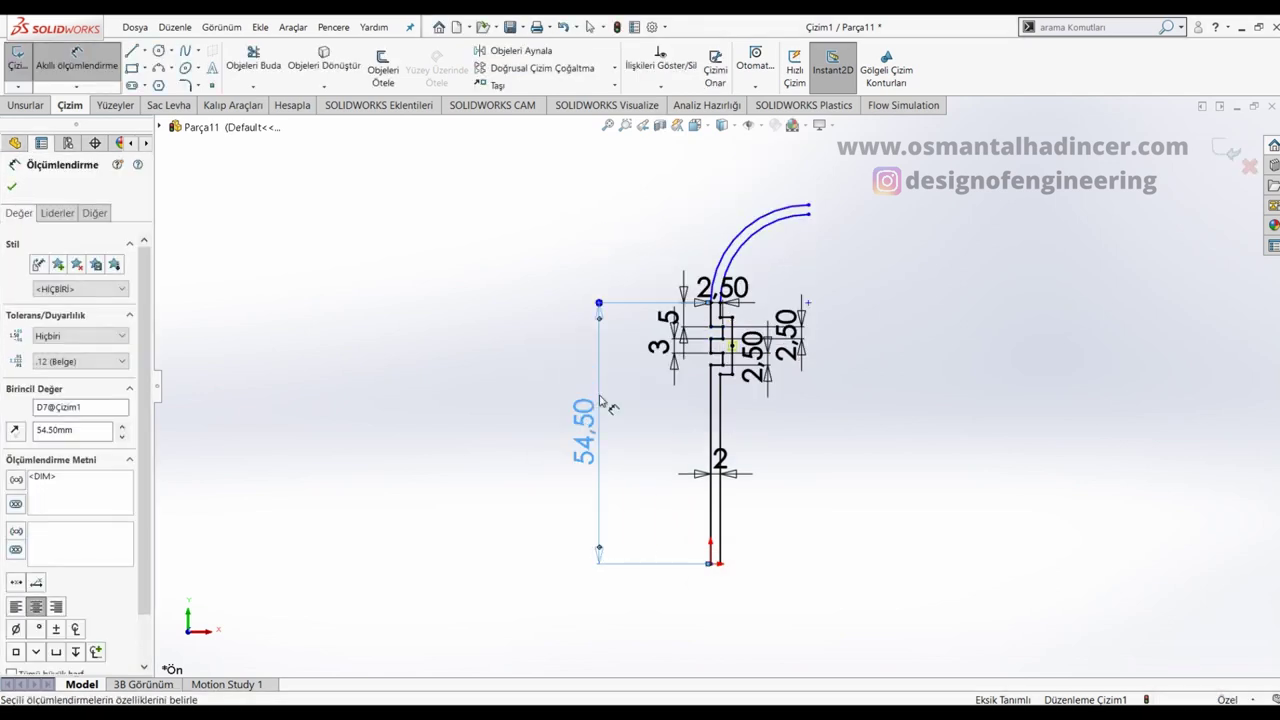
scroll(731, 360, up, 5)
key(Escape)
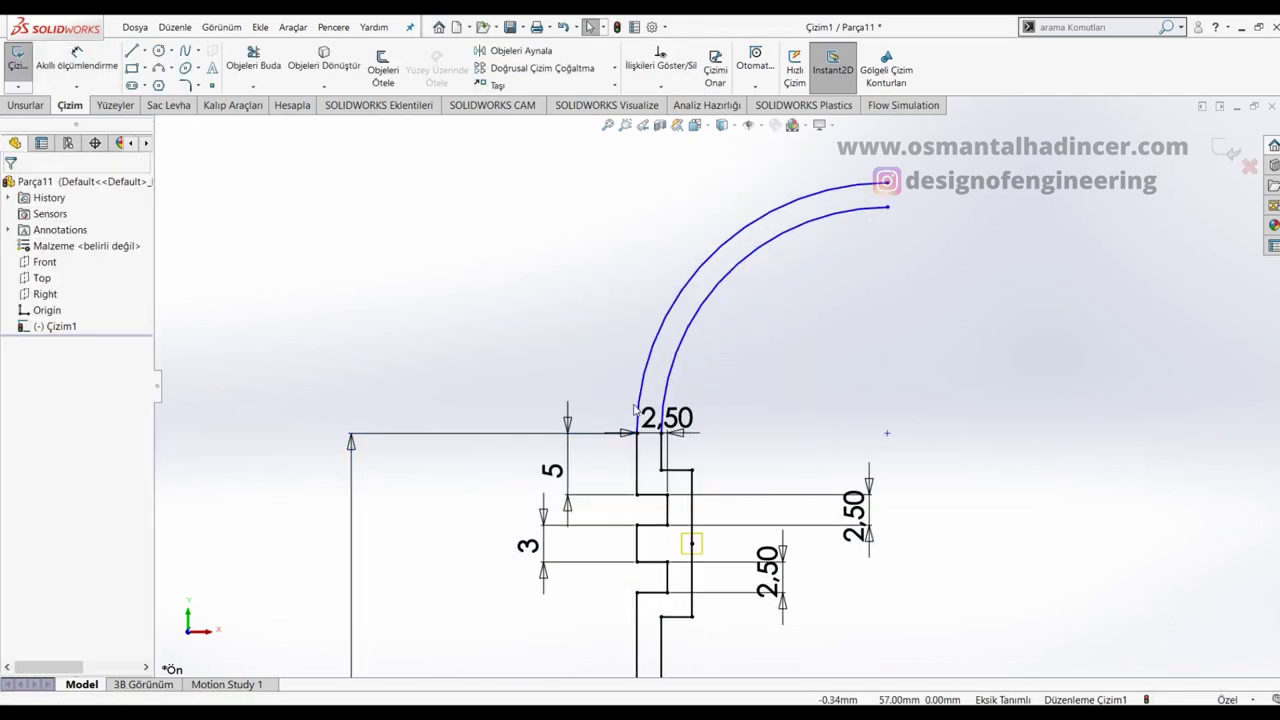
Step: Delete the tangent (Teğet) relation between the outer arc and the vertical line
click(645, 412)
click(650, 377)
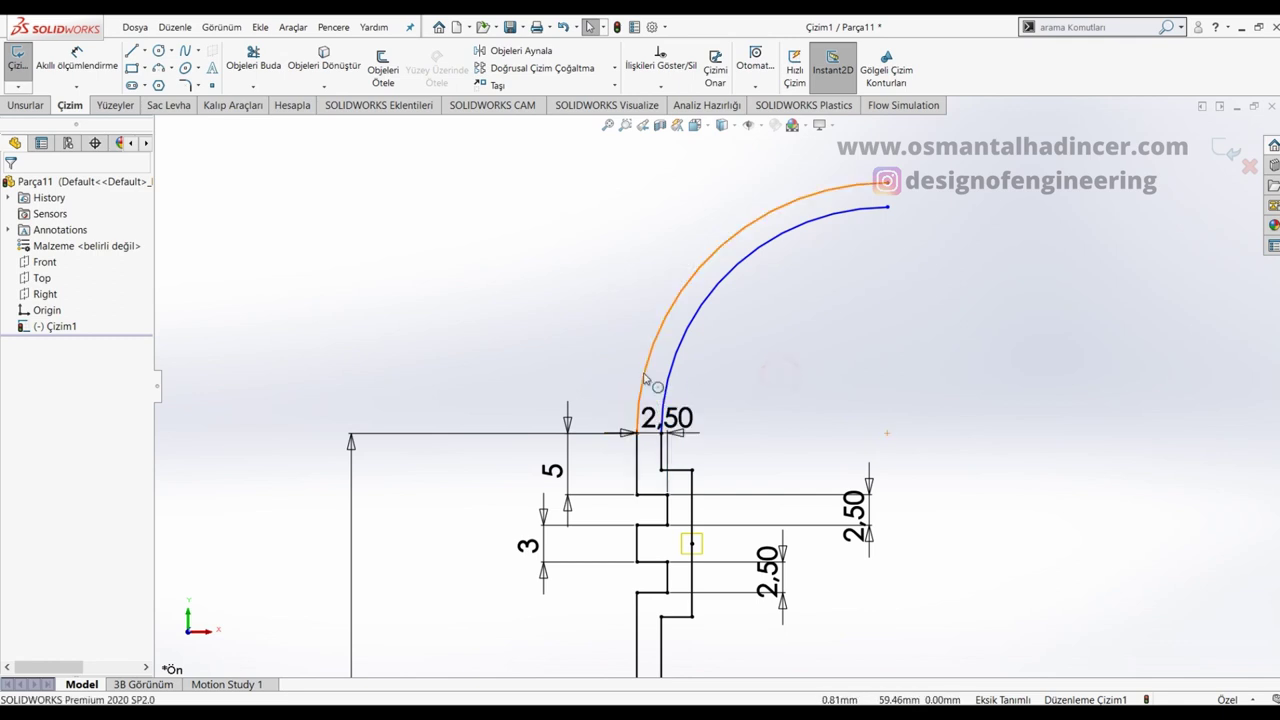
click(650, 375)
ctrl+click(637, 470)
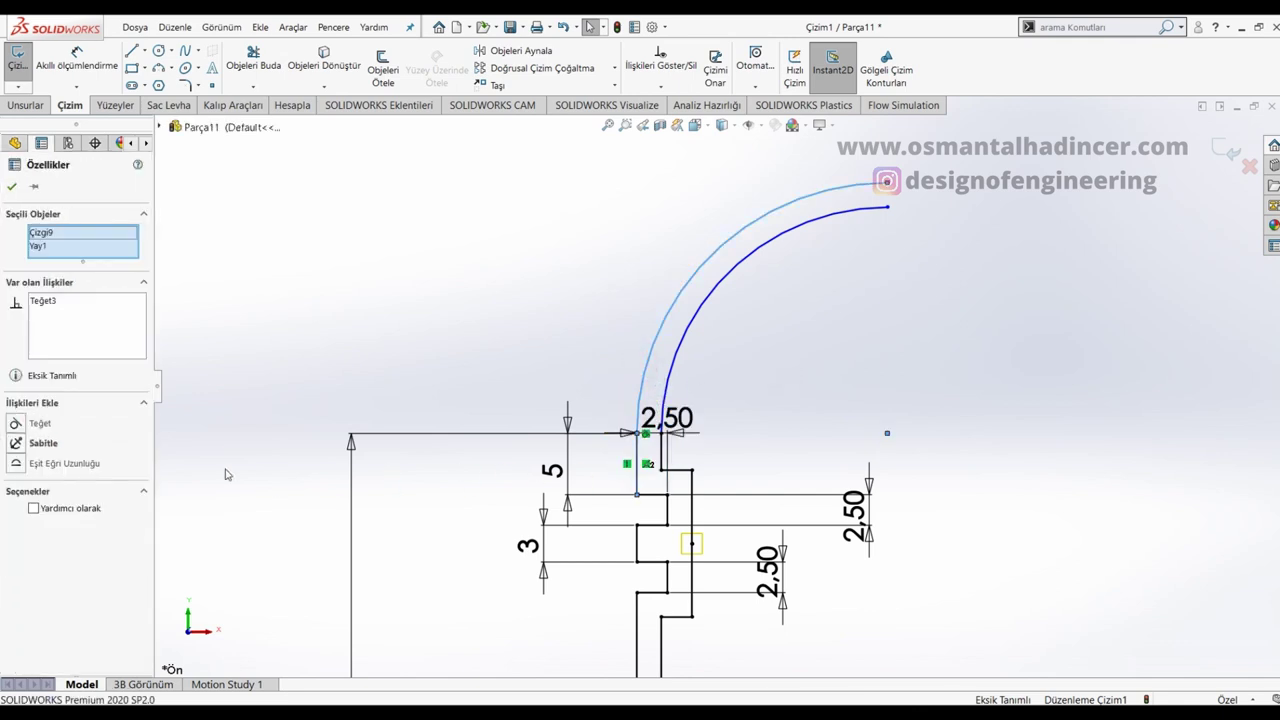
click(45, 302)
key(Delete)
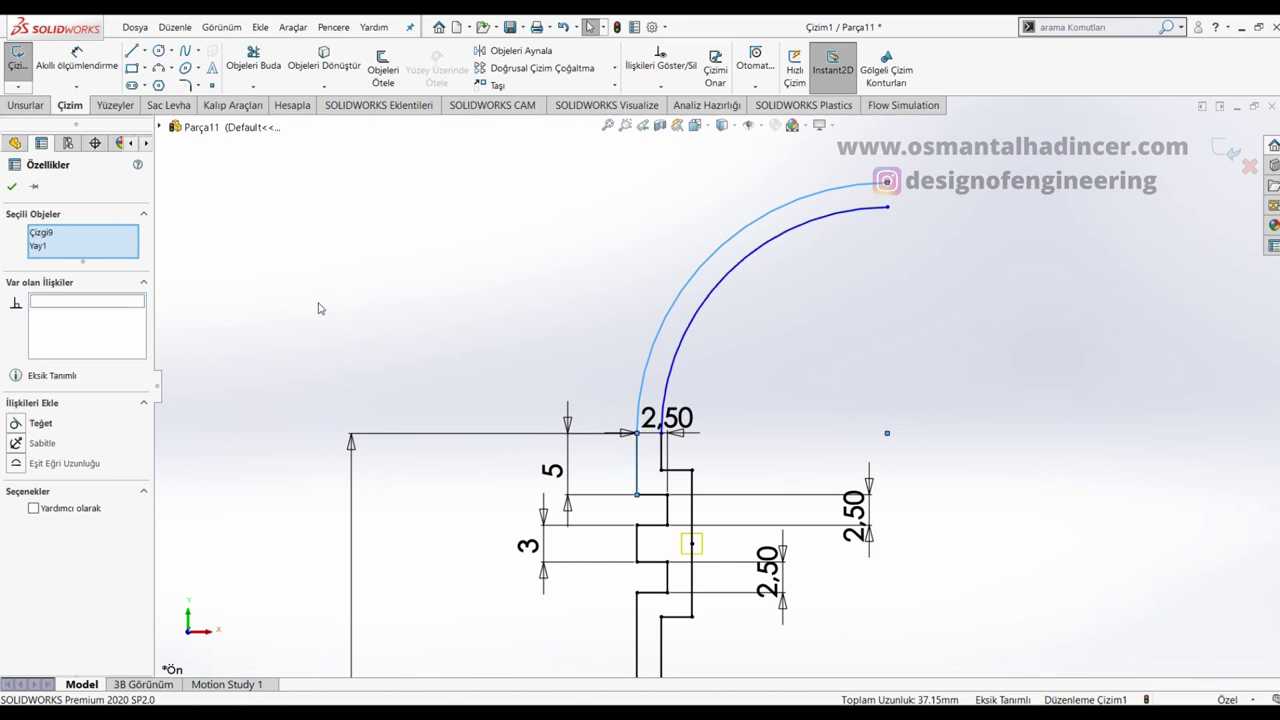
click(913, 302)
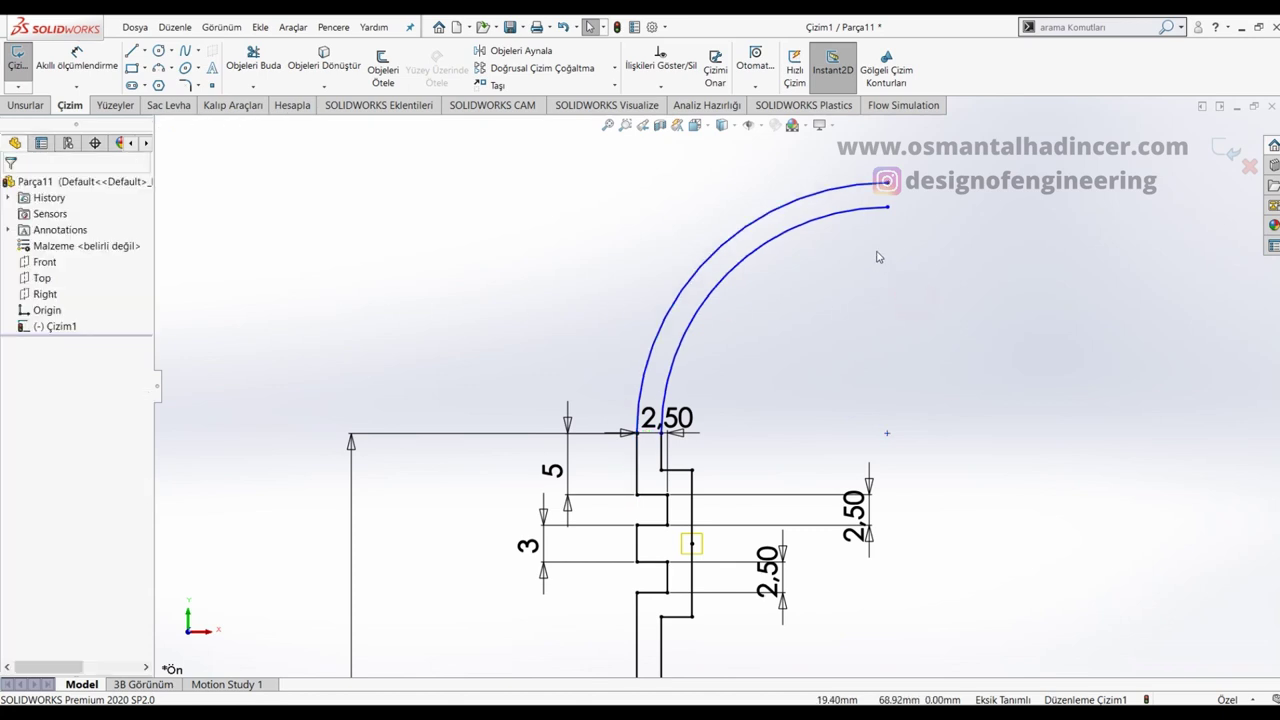
Step: Add a vertical (Dikey) relation between the outer arc's end point and the lower point
click(887, 184)
ctrl+click(888, 436)
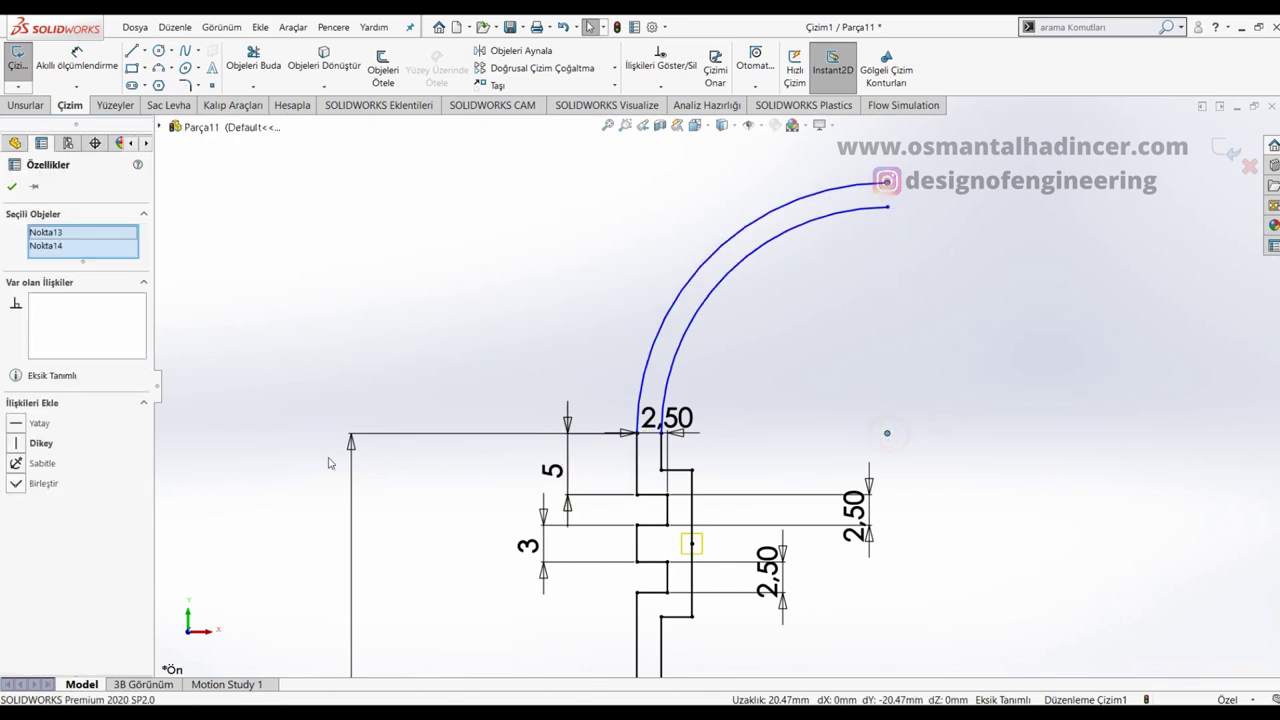
click(15, 446)
Step: Dimension the arc end's height above the origin to 62.50
click(490, 270)
right_drag(545, 327, 563, 158)
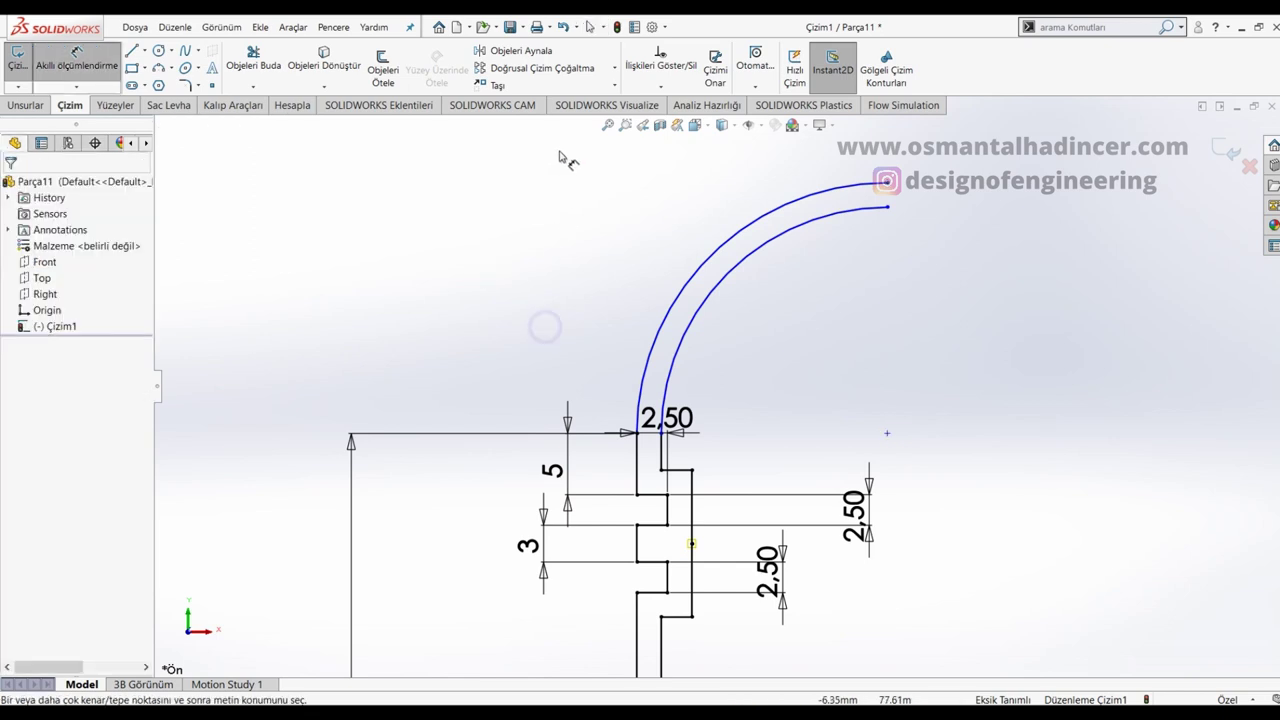
click(888, 186)
scroll(814, 294, up, 3)
scroll(683, 571, up, 1)
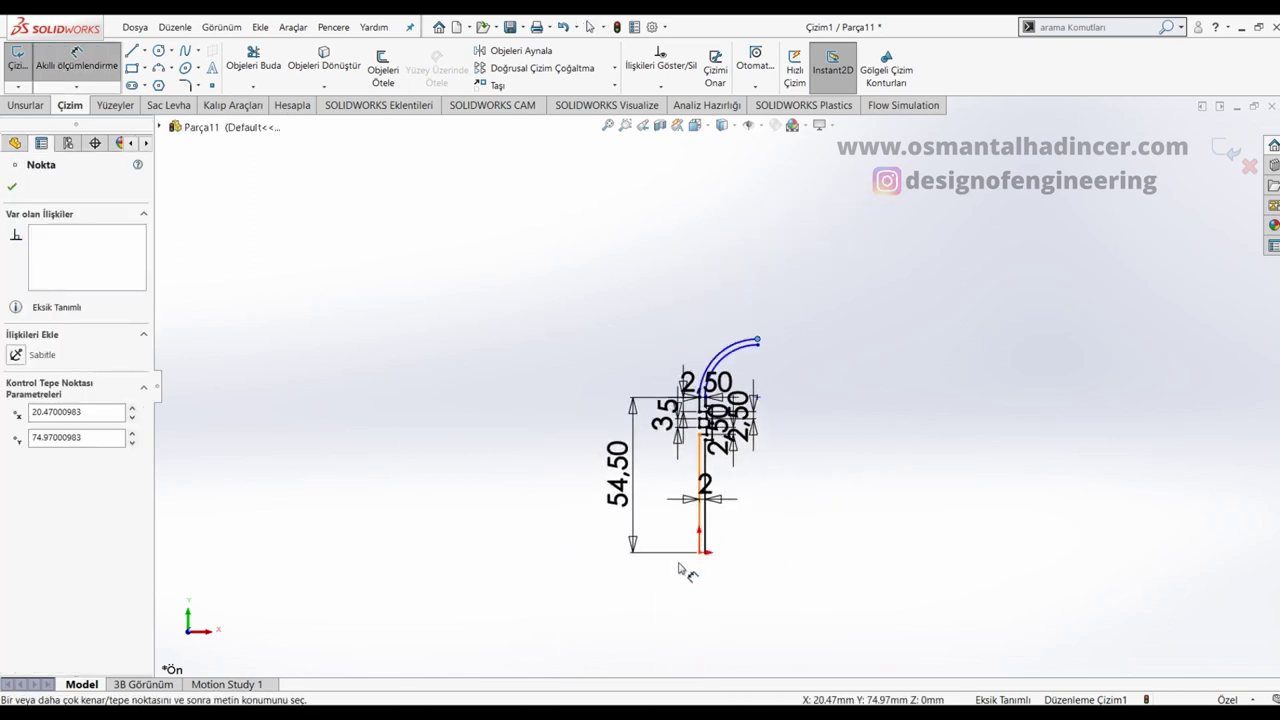
scroll(734, 528, down, 1)
click(709, 526)
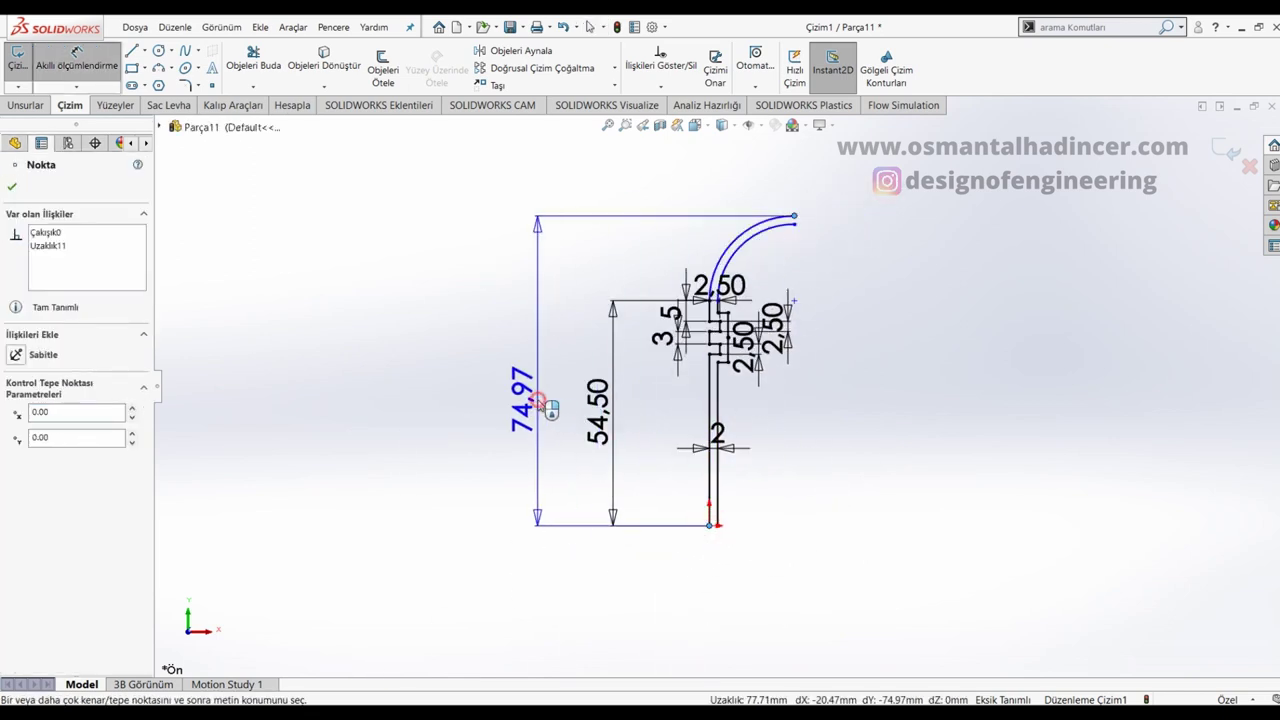
click(537, 400)
text(62.5)
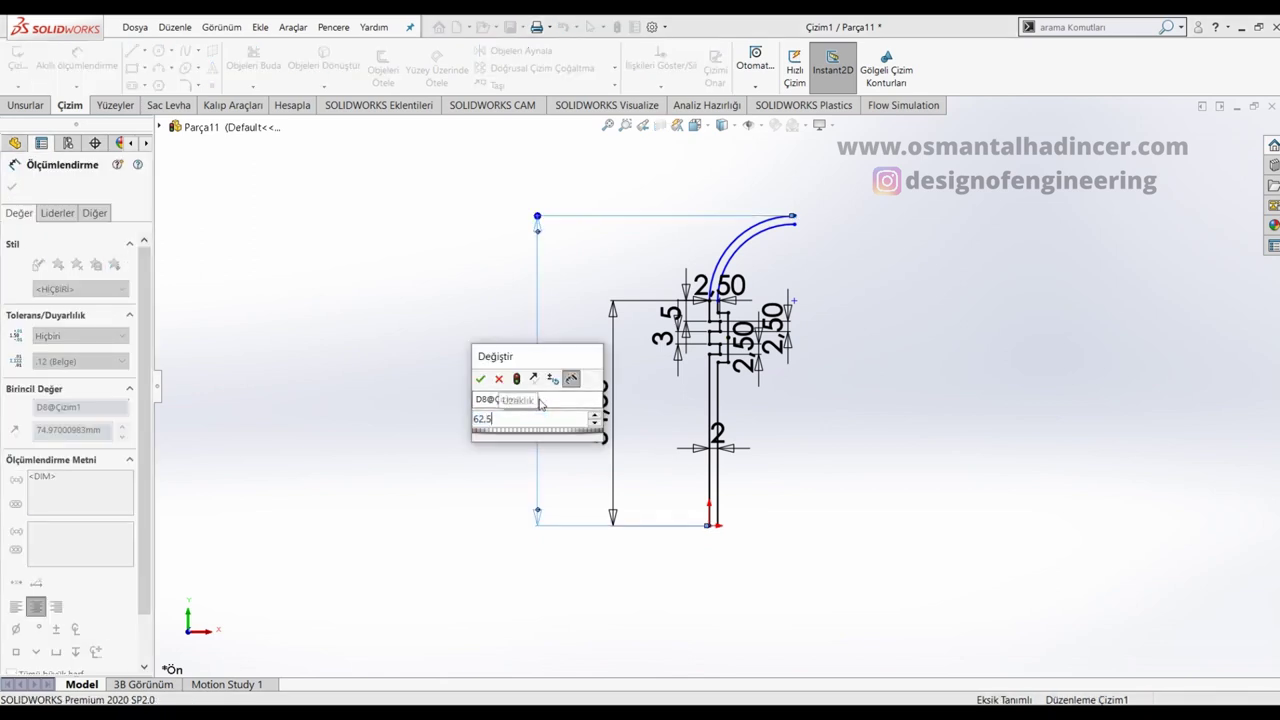
key(Return)
scroll(560, 340, down, 2)
scroll(965, 350, down, 1)
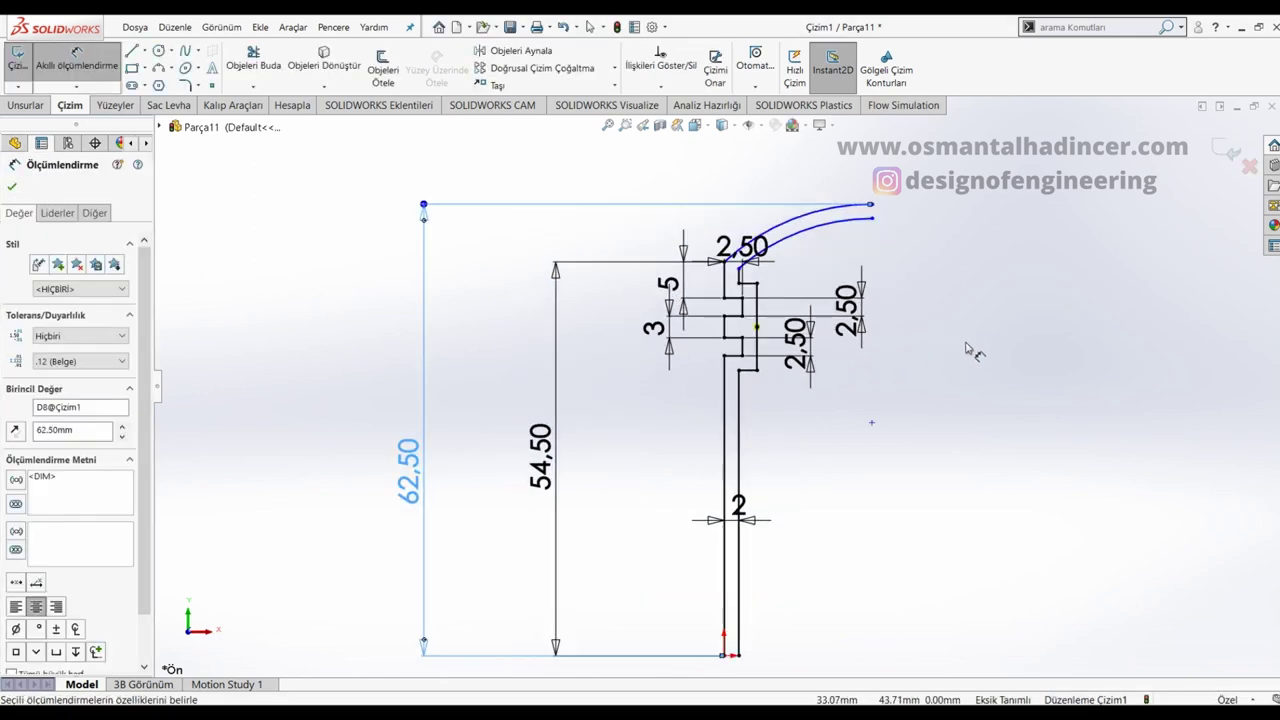
click(137, 53)
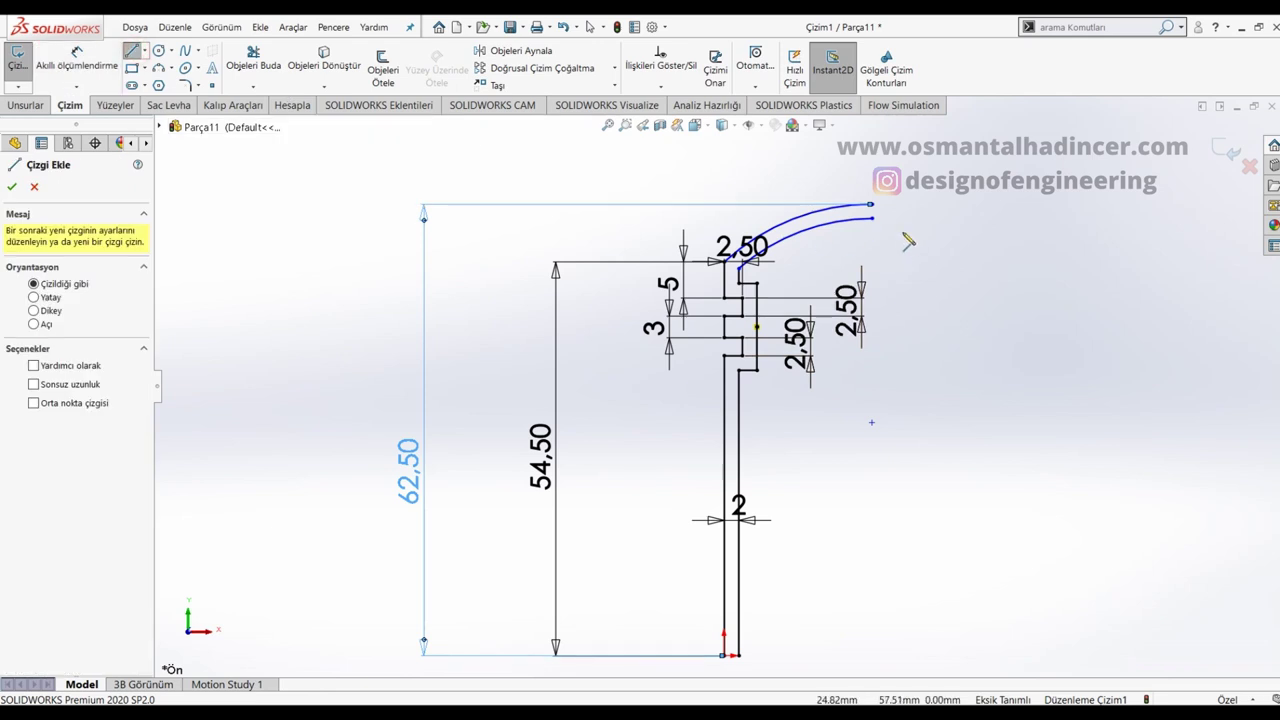
Step: Close the profile with a vertical edge from the arc end and a short bottom edge
click(873, 207)
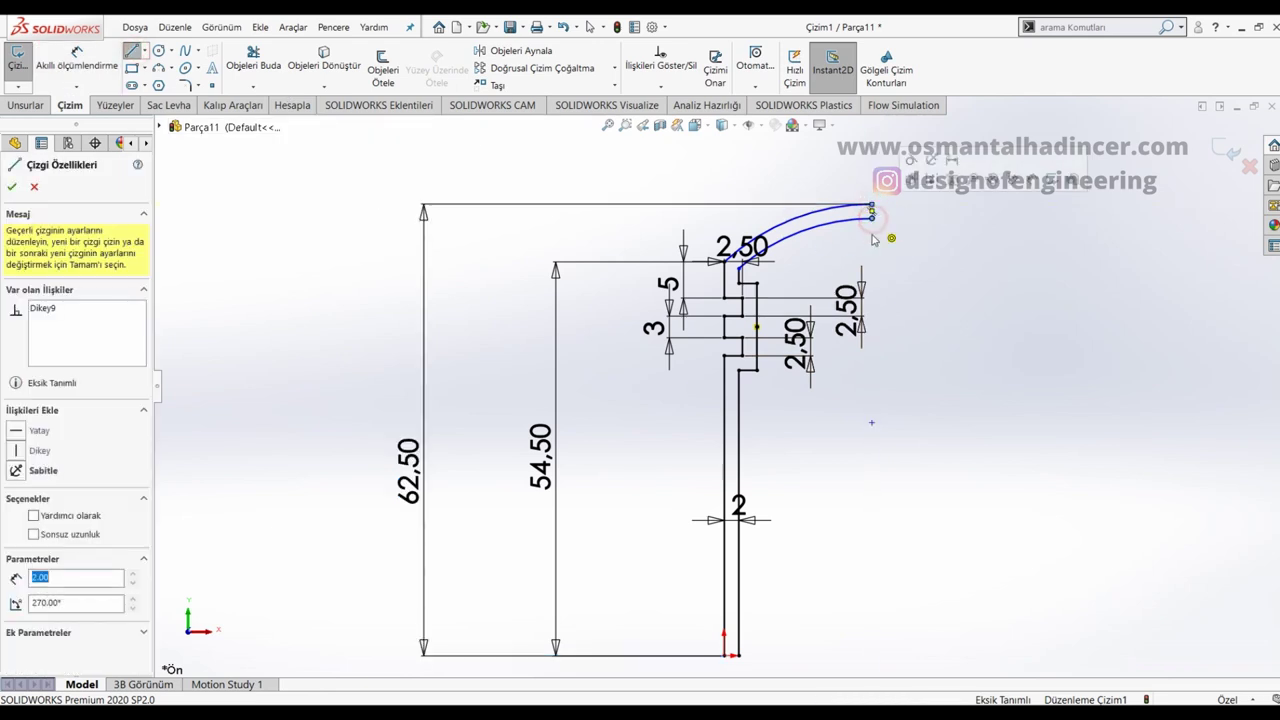
scroll(760, 560, down, 1)
scroll(702, 563, down, 2)
click(678, 535)
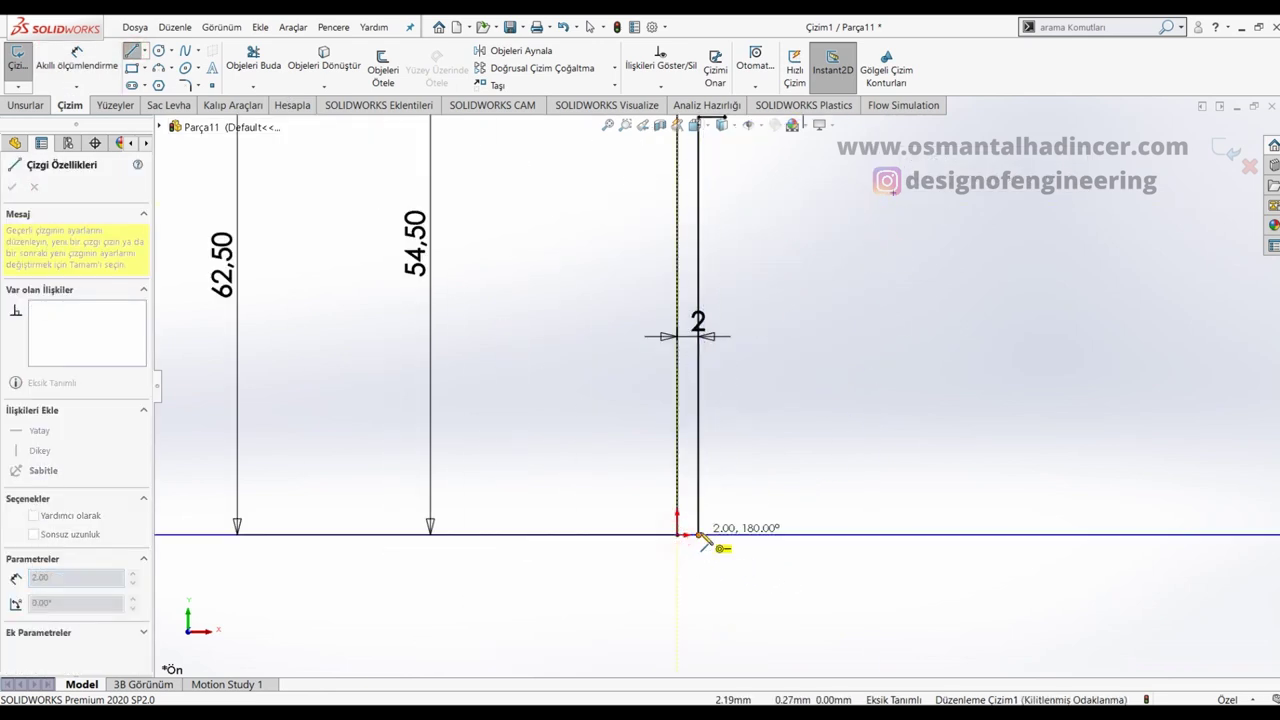
click(699, 538)
scroll(763, 517, up, 4)
scroll(771, 190, down, 2)
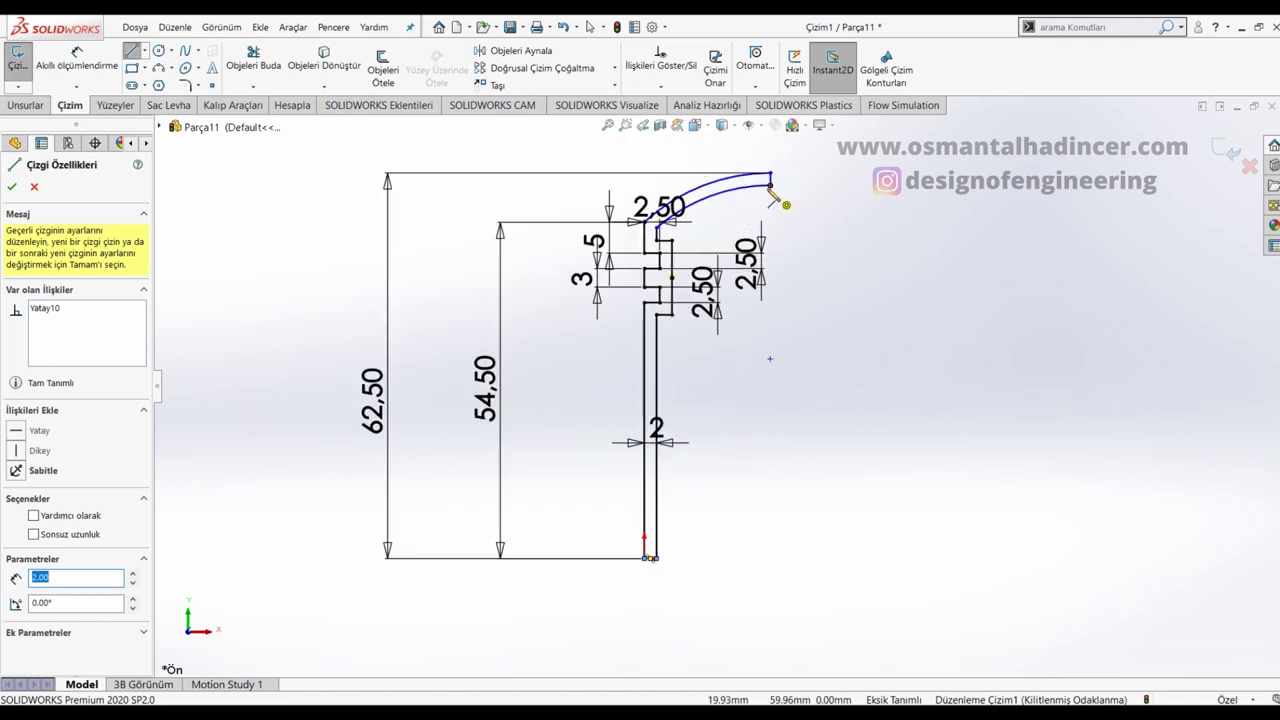
Step: Draw a vertical line below the arc end and make it a construction line
click(770, 180)
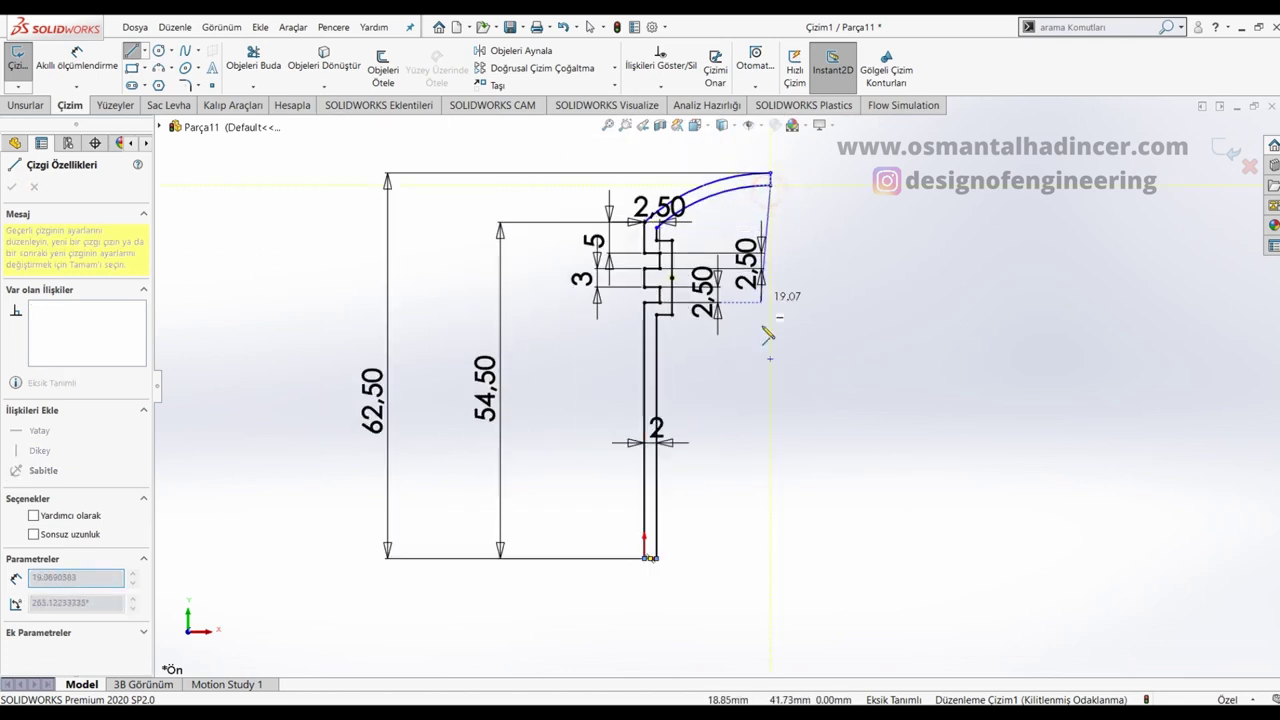
click(770, 477)
key(Escape)
click(771, 423)
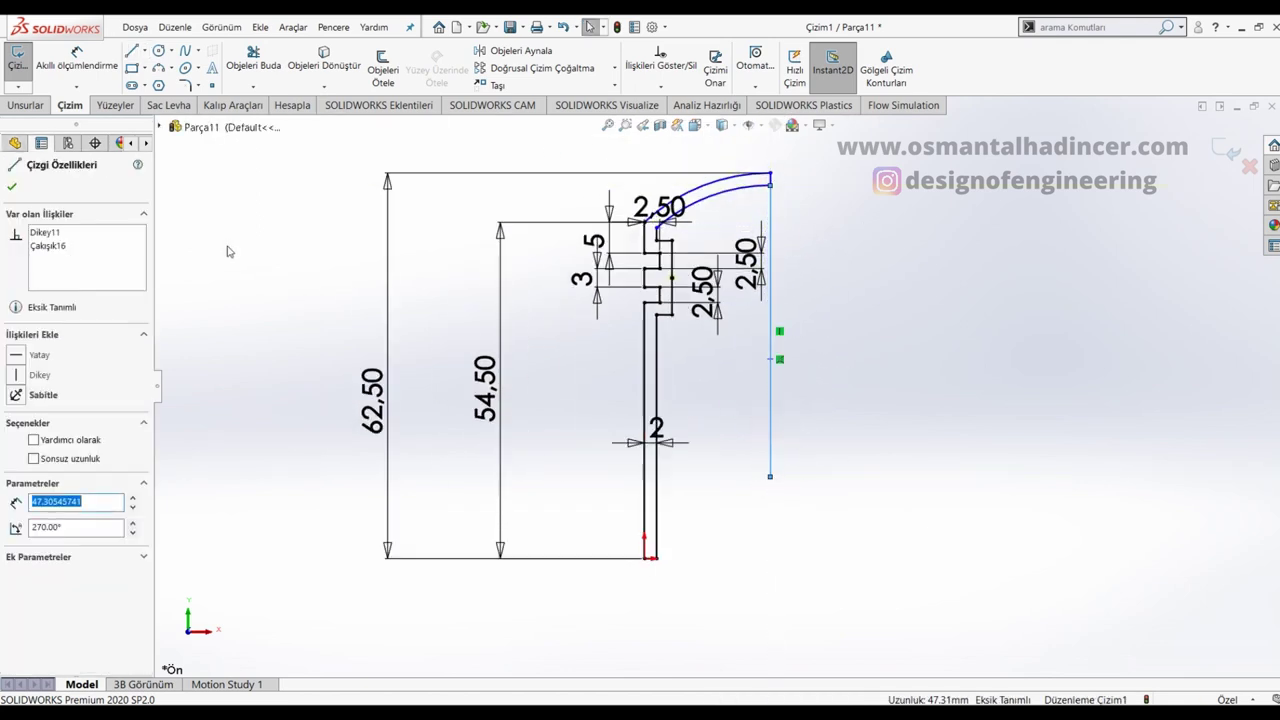
click(55, 441)
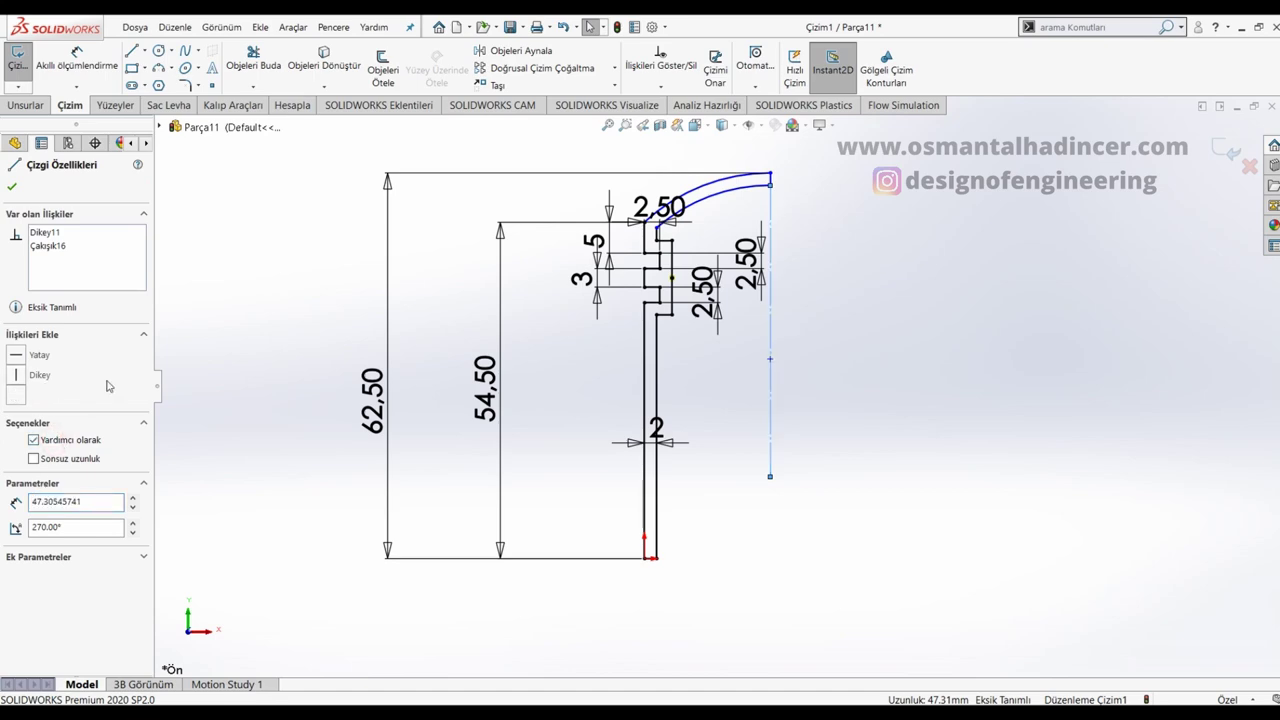
click(12, 187)
Step: Revolve the profile 360° about the construction line into the solid Döndür1
click(25, 105)
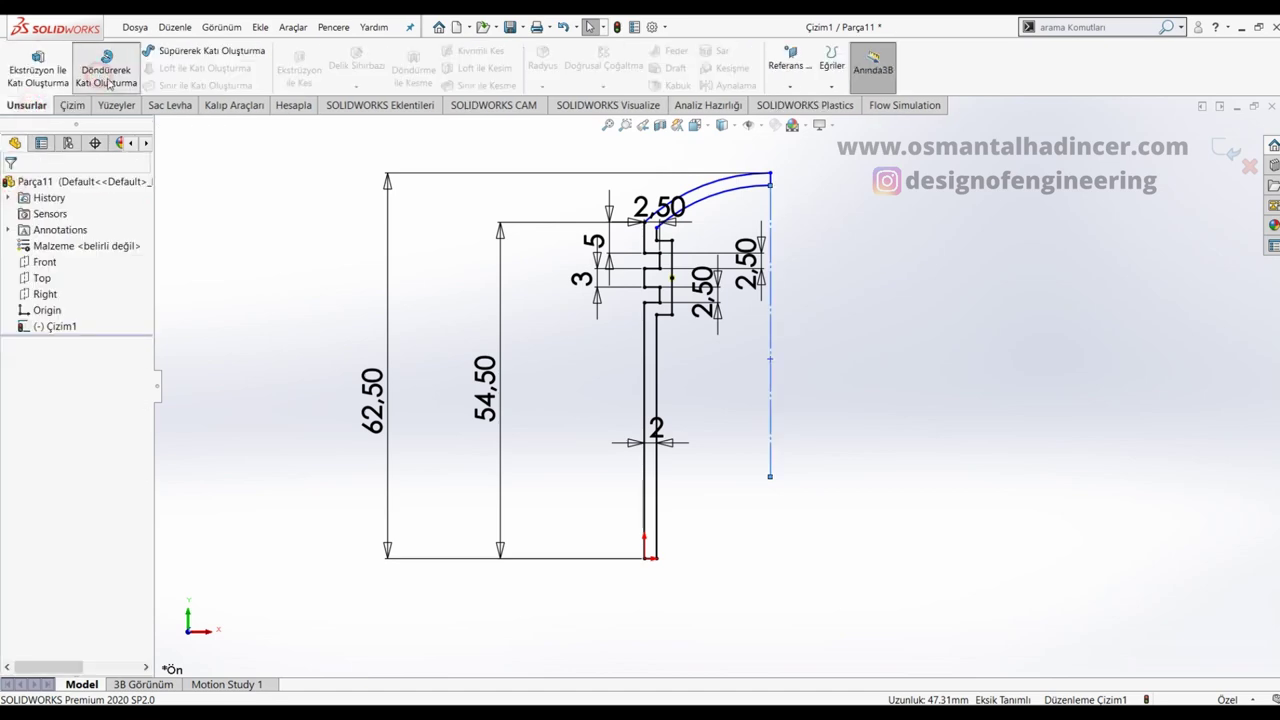
click(101, 80)
click(12, 187)
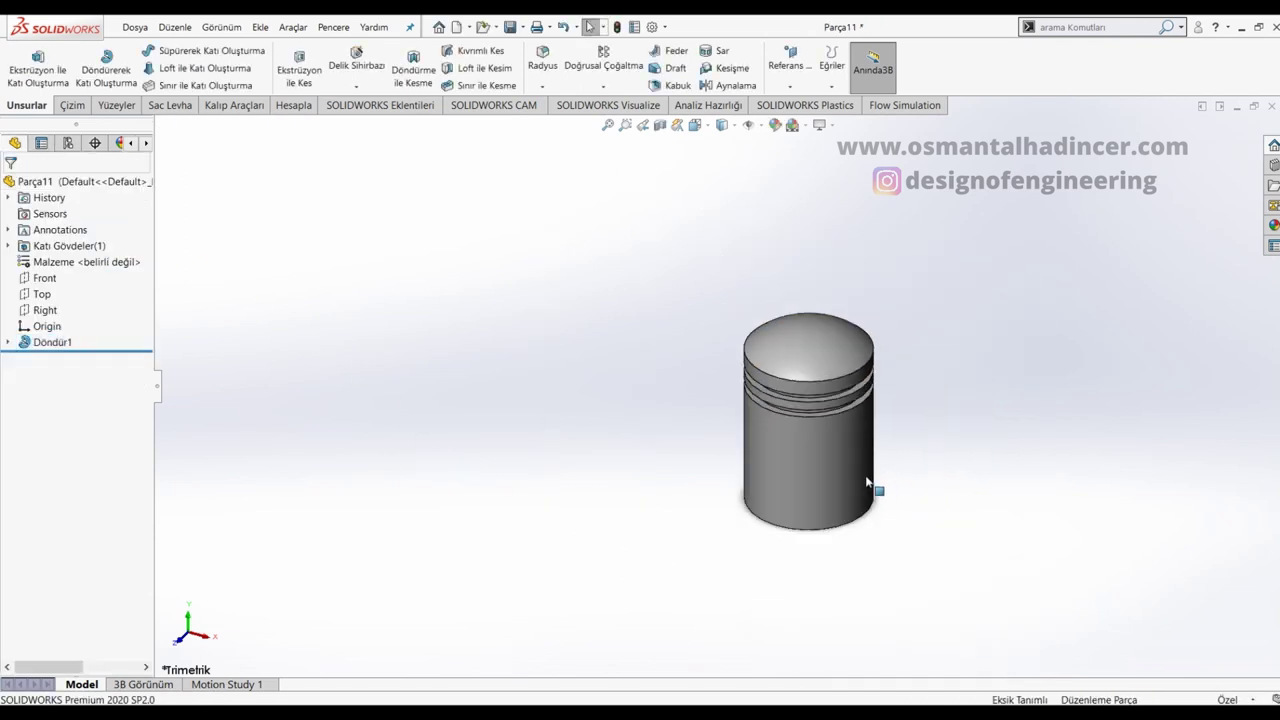
scroll(878, 483, down, 3)
click(70, 283)
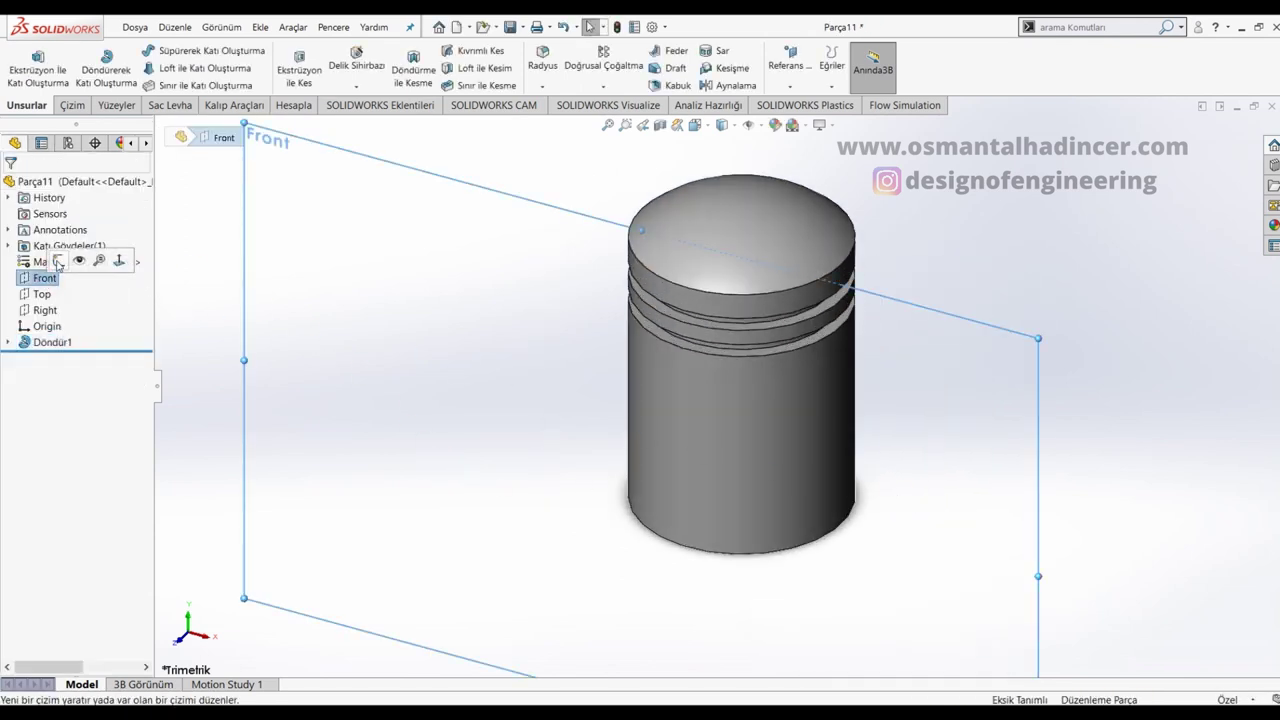
Step: Start a Front-plane sketch viewed Normal To and draw a small and a large circle
click(57, 262)
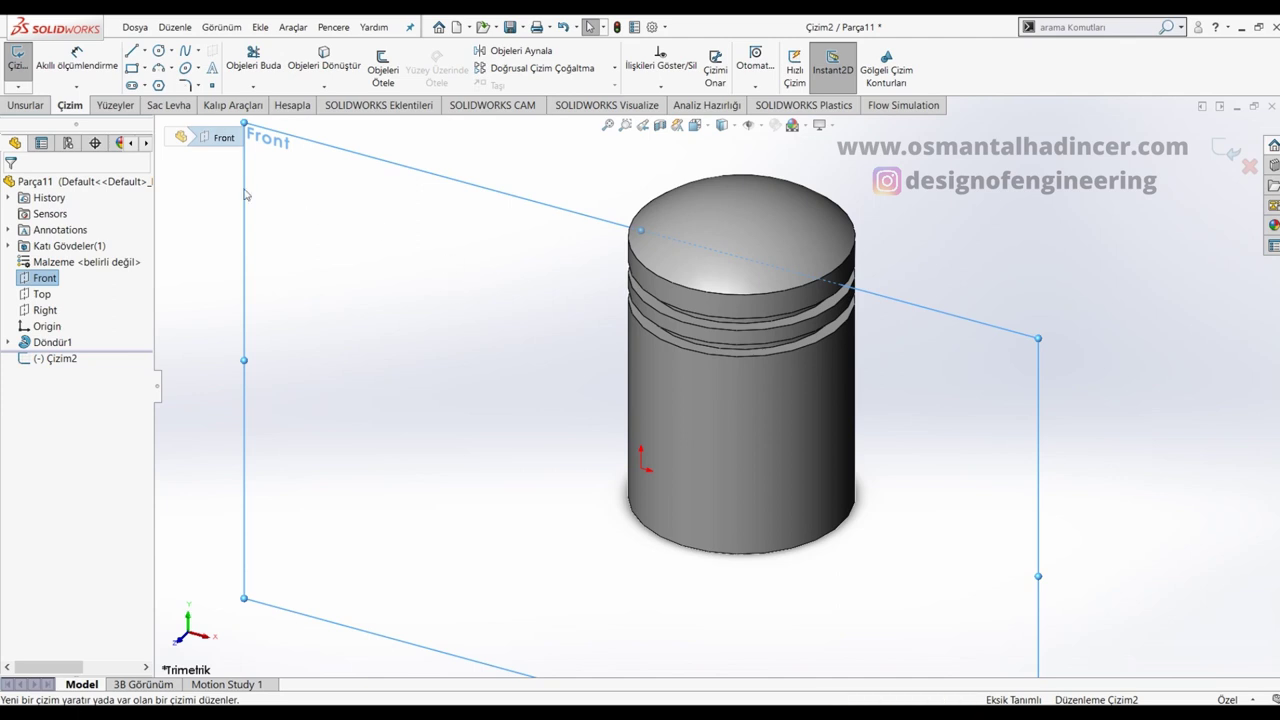
key(ctrl+8)
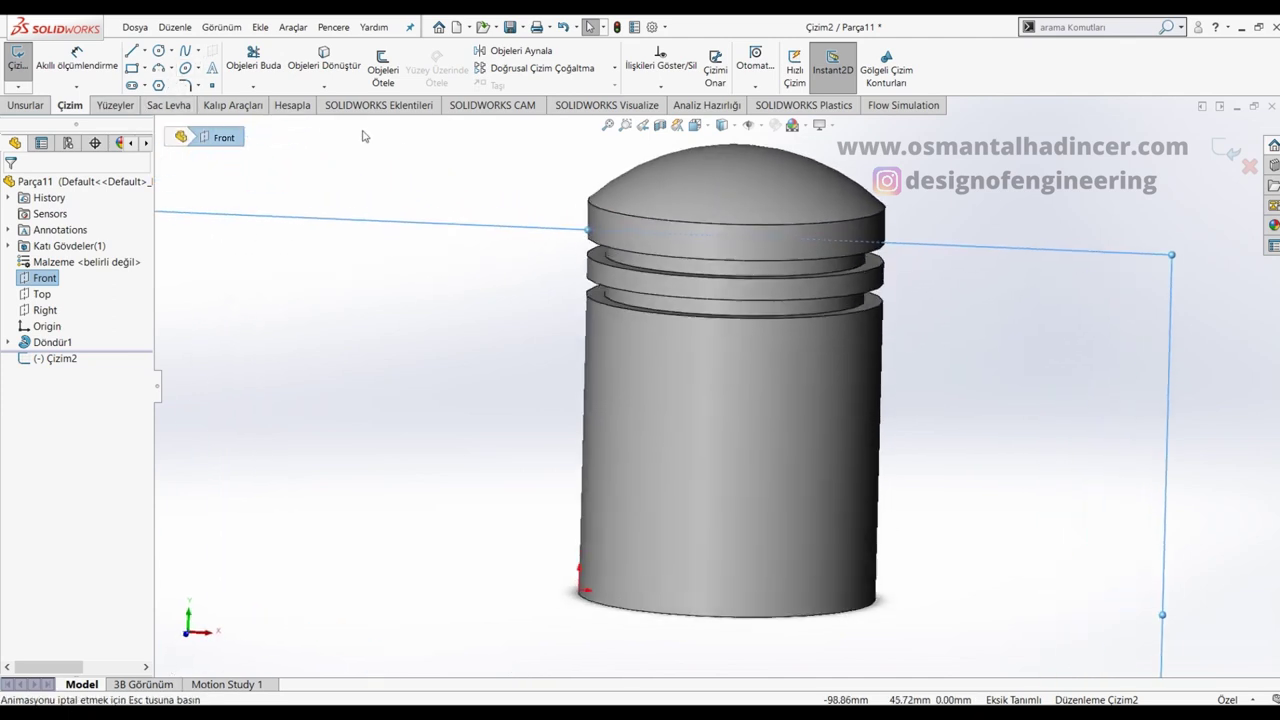
click(158, 50)
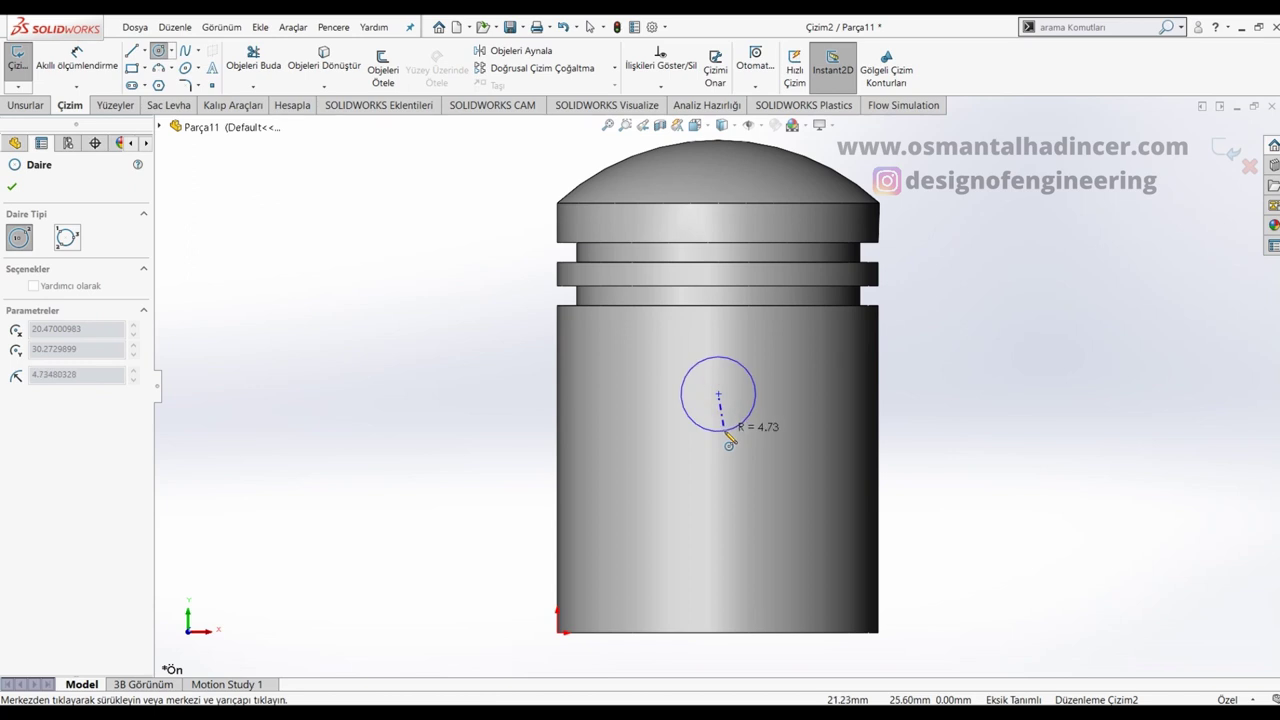
drag(719, 395, 734, 428)
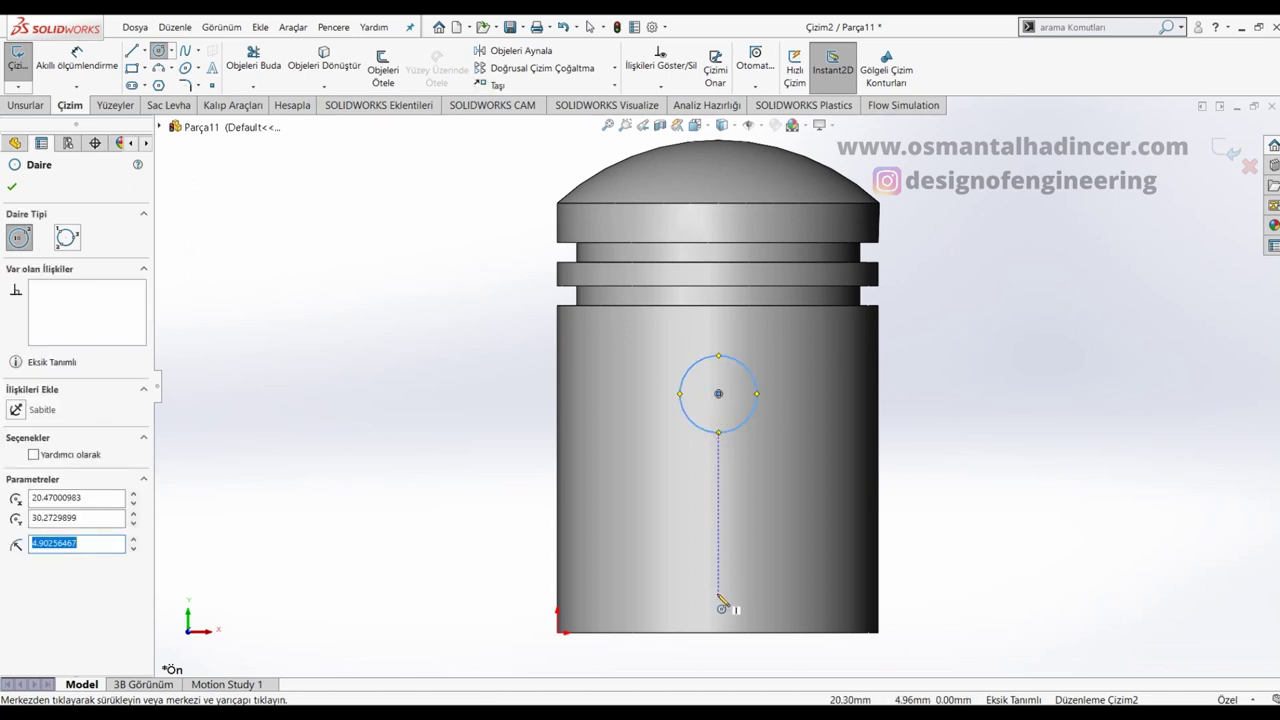
drag(718, 594, 750, 655)
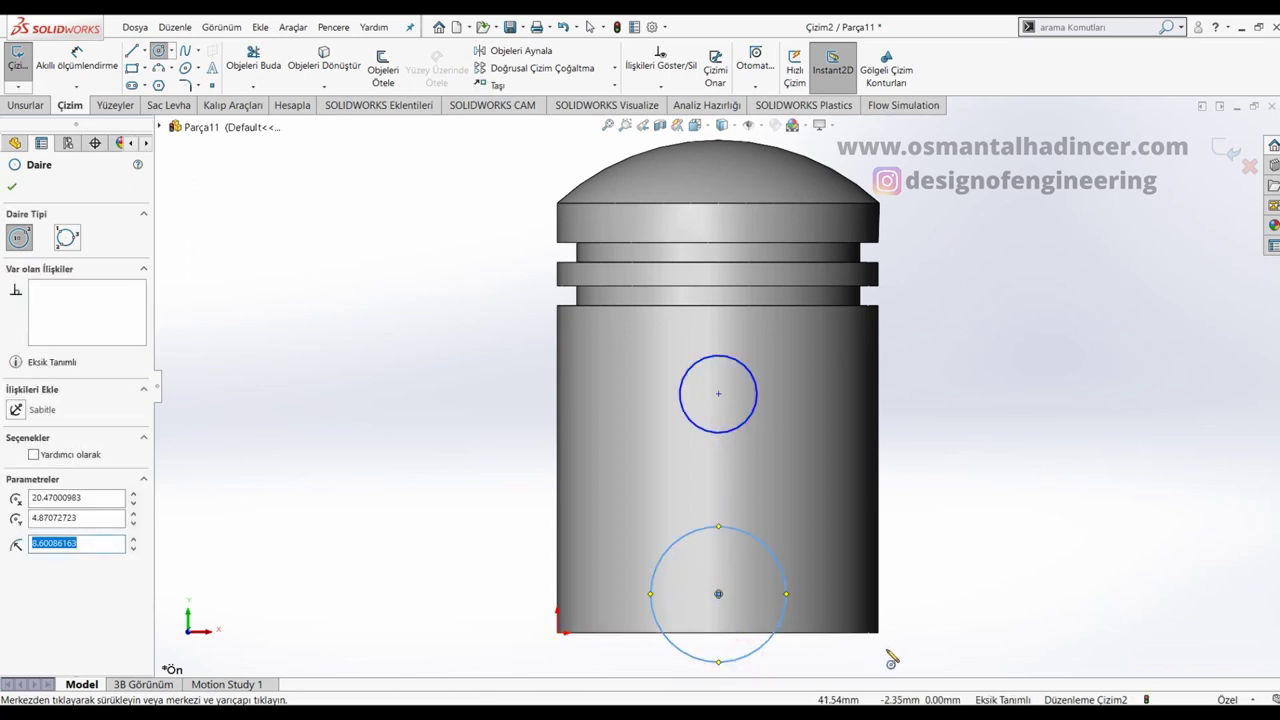
Step: Dimension the small circle to Ø12.50
right_drag(891, 658, 971, 334)
click(755, 405)
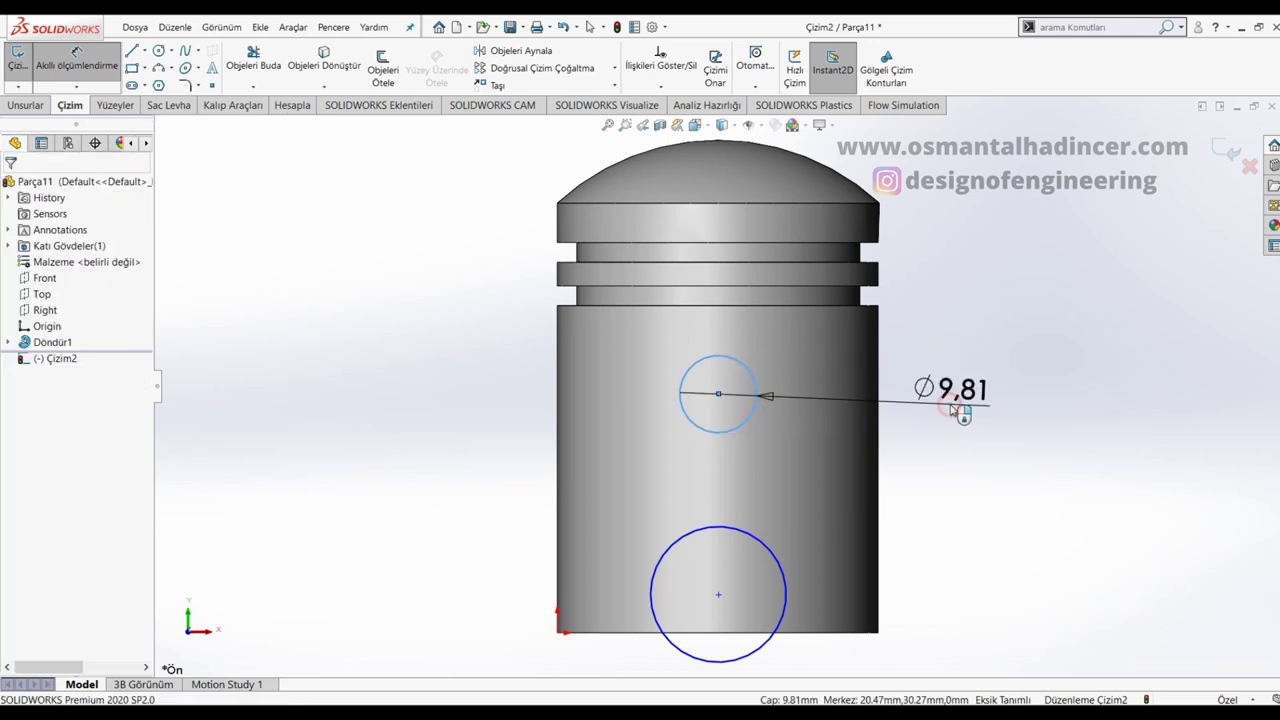
click(955, 410)
text(12.5)
key(Return)
Step: Dimension the large circle to Ø38
ctrl+middle_drag(955, 410, 846, 508)
click(700, 568)
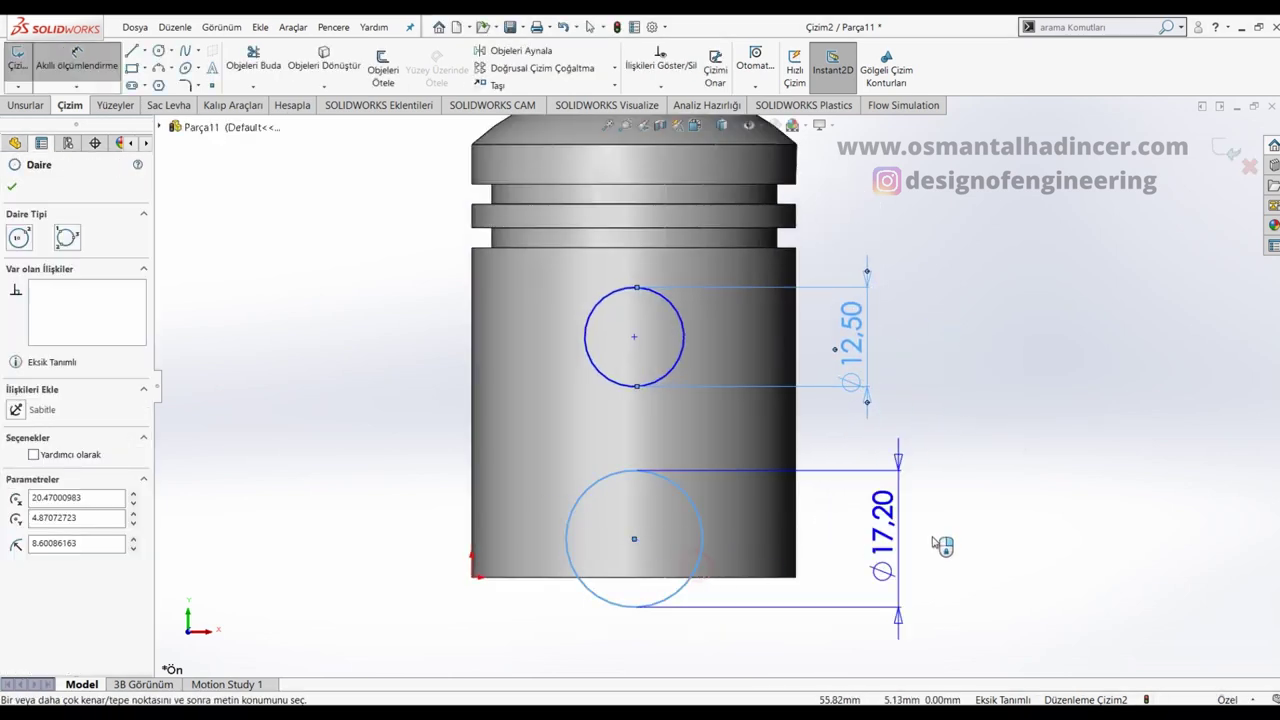
click(935, 543)
text(38)
key(Return)
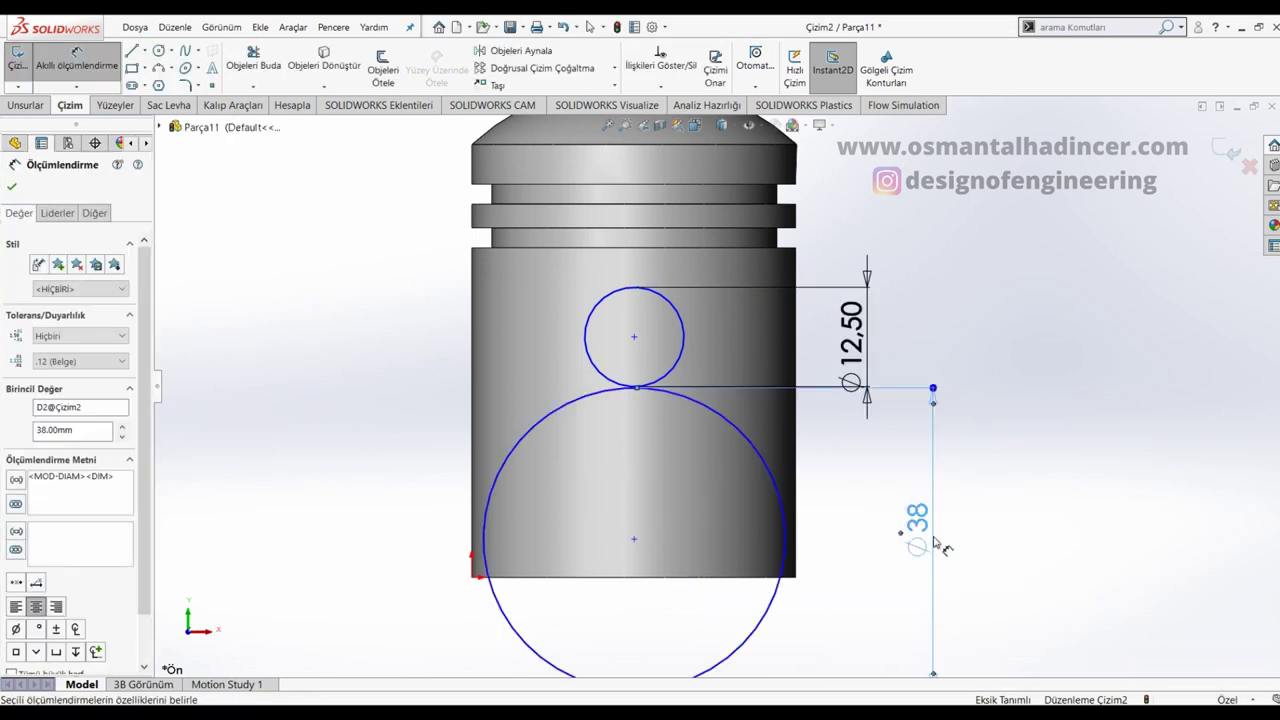
scroll(777, 250, up, 2)
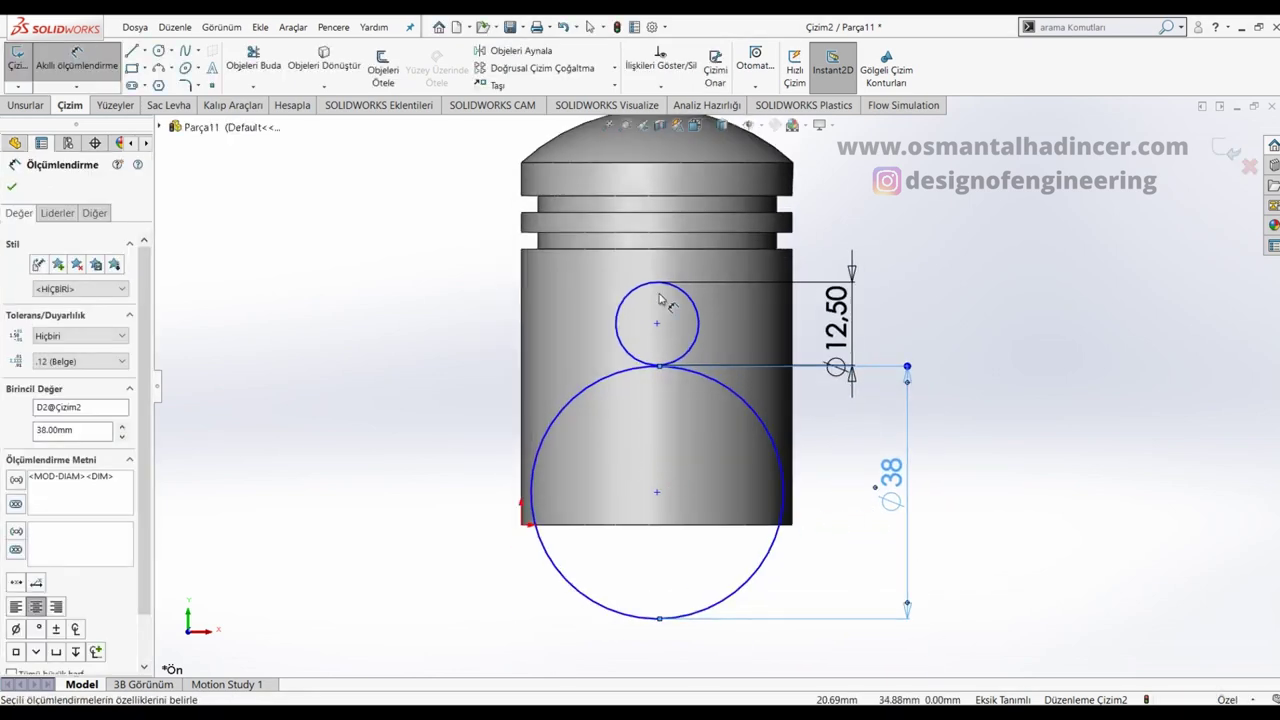
click(657, 322)
scroll(665, 300, up, 2)
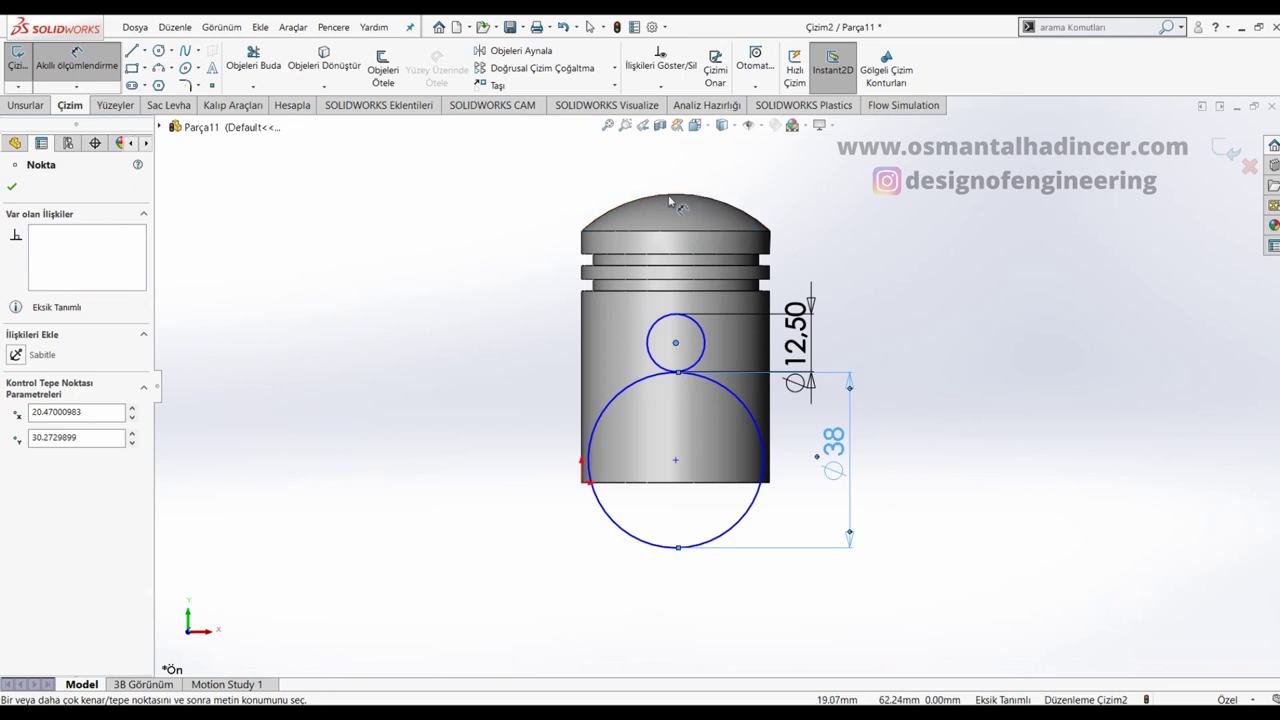
click(145, 50)
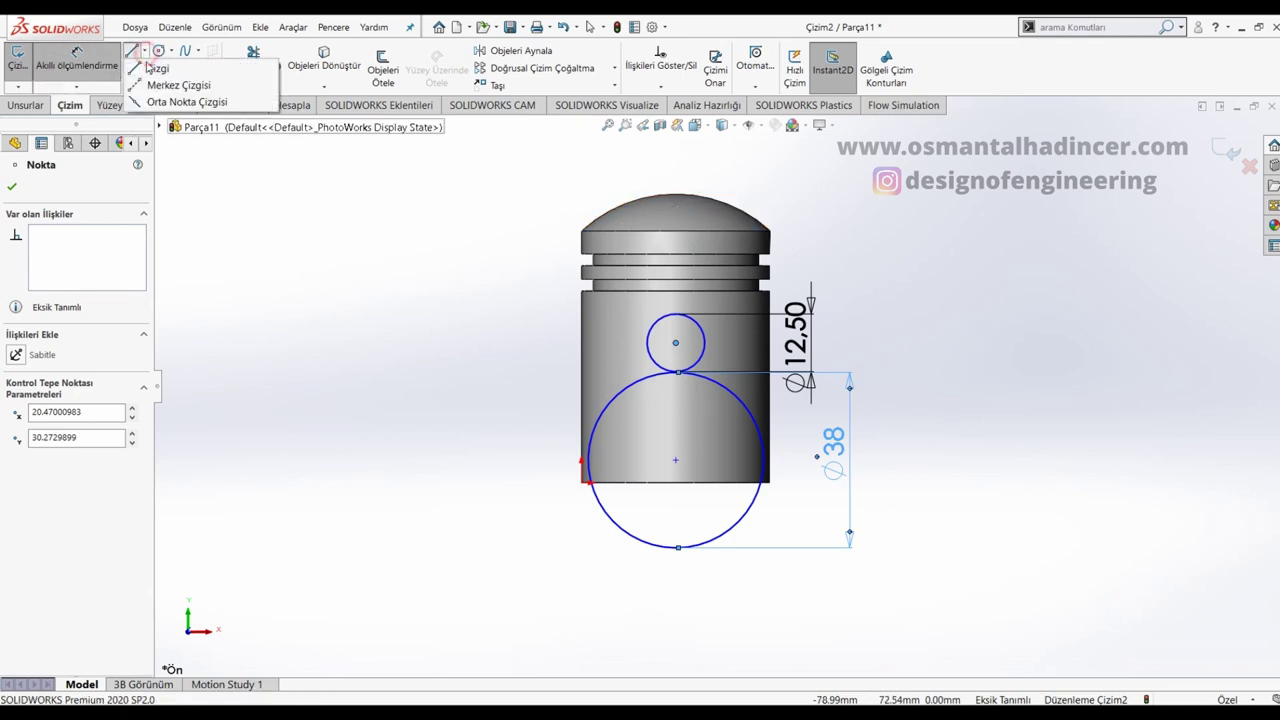
Step: Draw a vertical centreline from the piston top and make the pin-hole circle's centre coincident with it
click(170, 85)
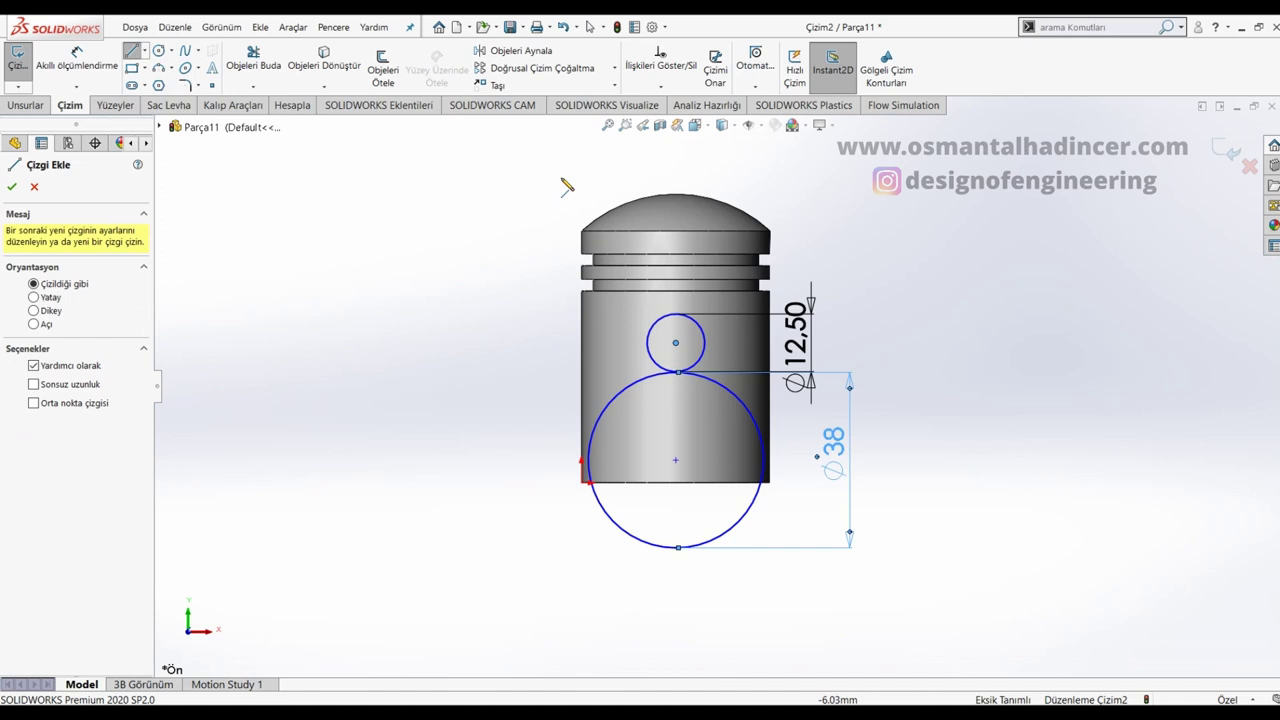
click(675, 195)
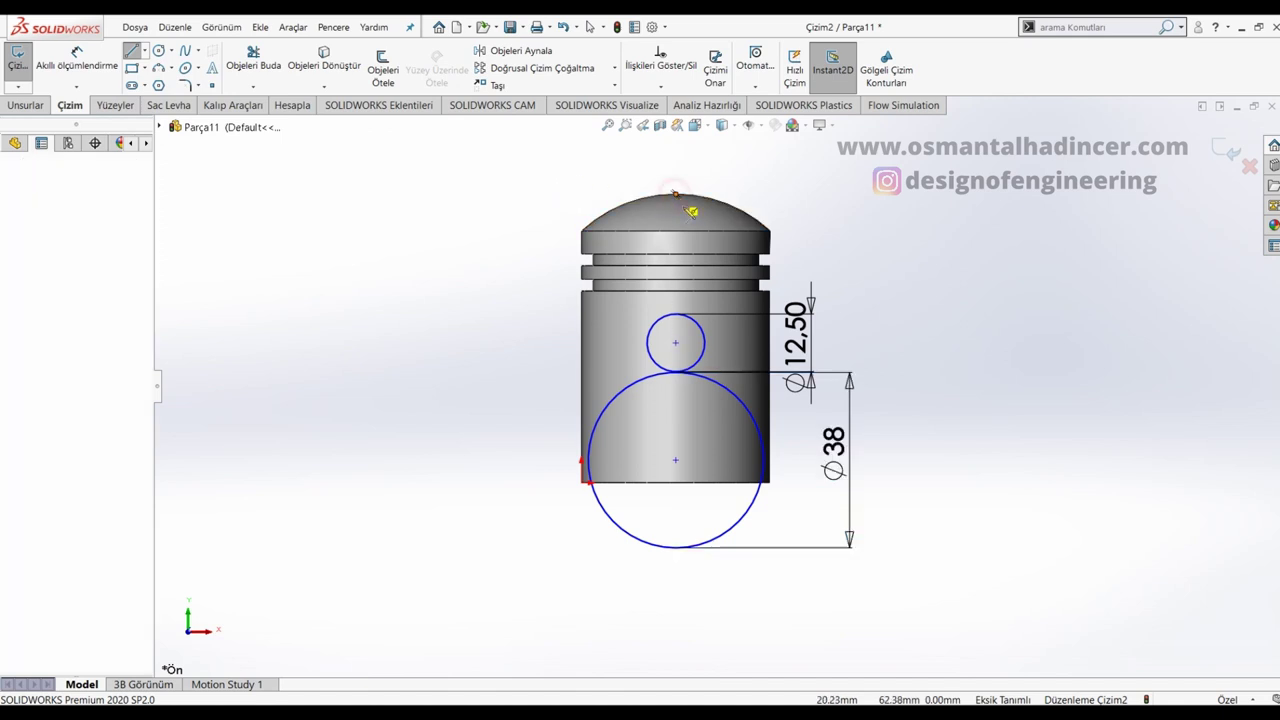
click(677, 436)
key(Escape)
click(676, 343)
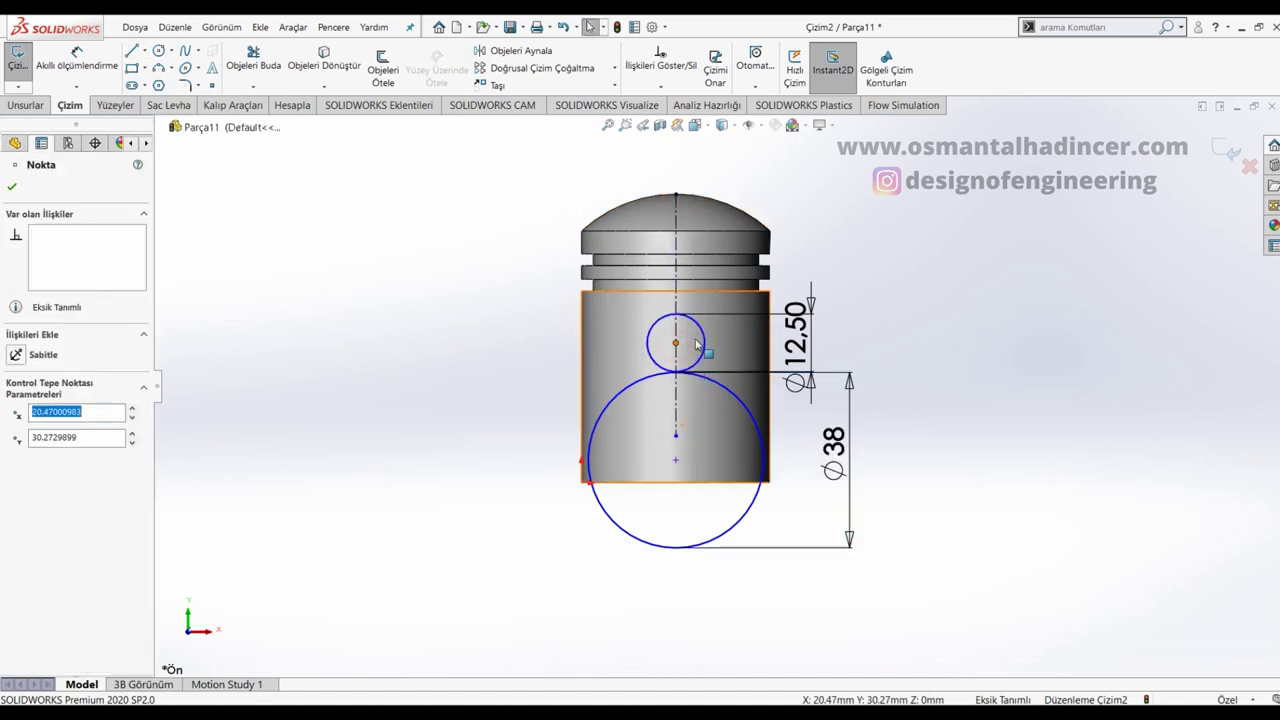
ctrl+click(677, 305)
click(17, 443)
click(363, 371)
Step: Dimension the pin-hole circle's centre 32 below the piston top
key(d)
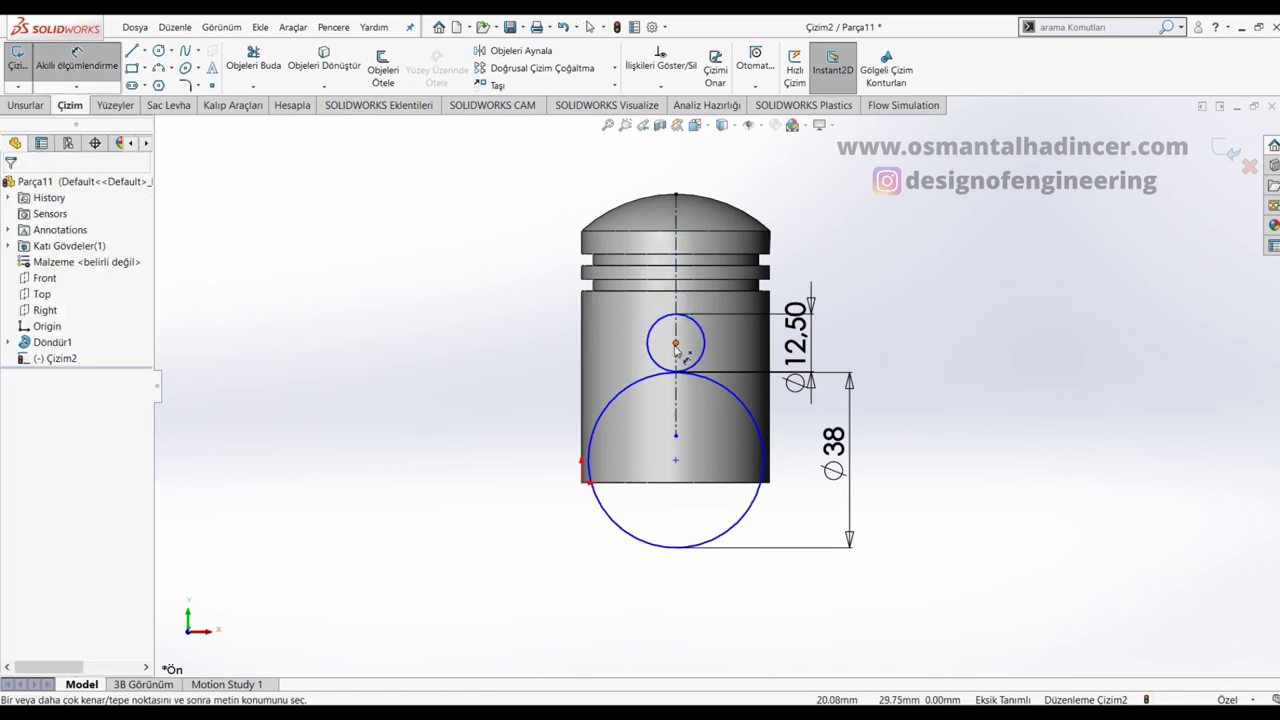
click(675, 344)
click(677, 198)
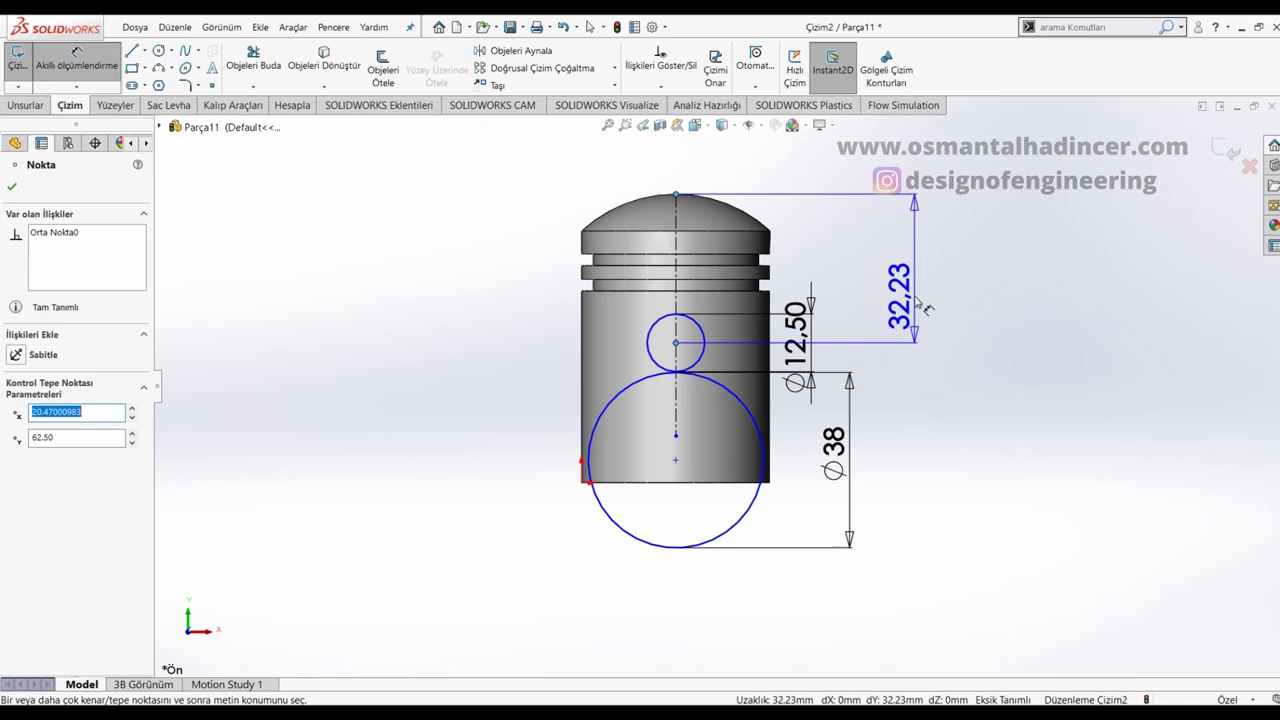
click(920, 289)
text(32)
key(Return)
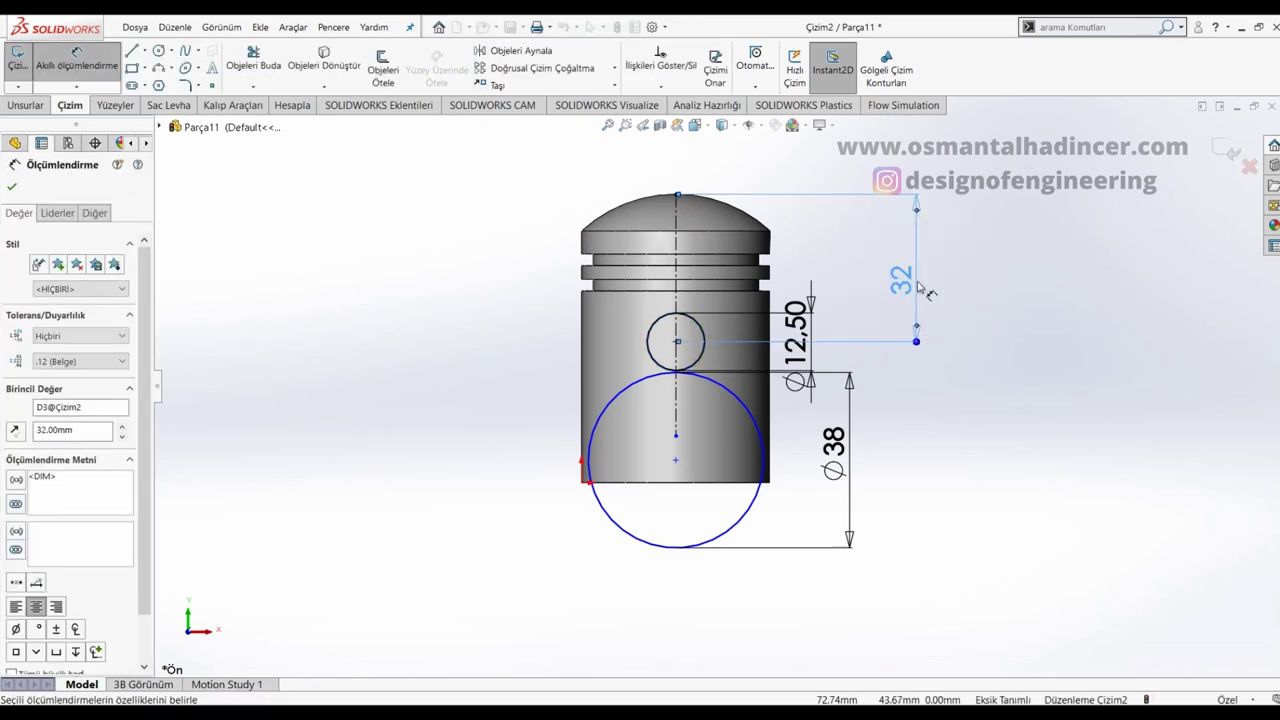
Step: Move the Ø38 circle below the skirt and dimension its centre 9 below the bottom edge
scroll(930, 330, down, 2)
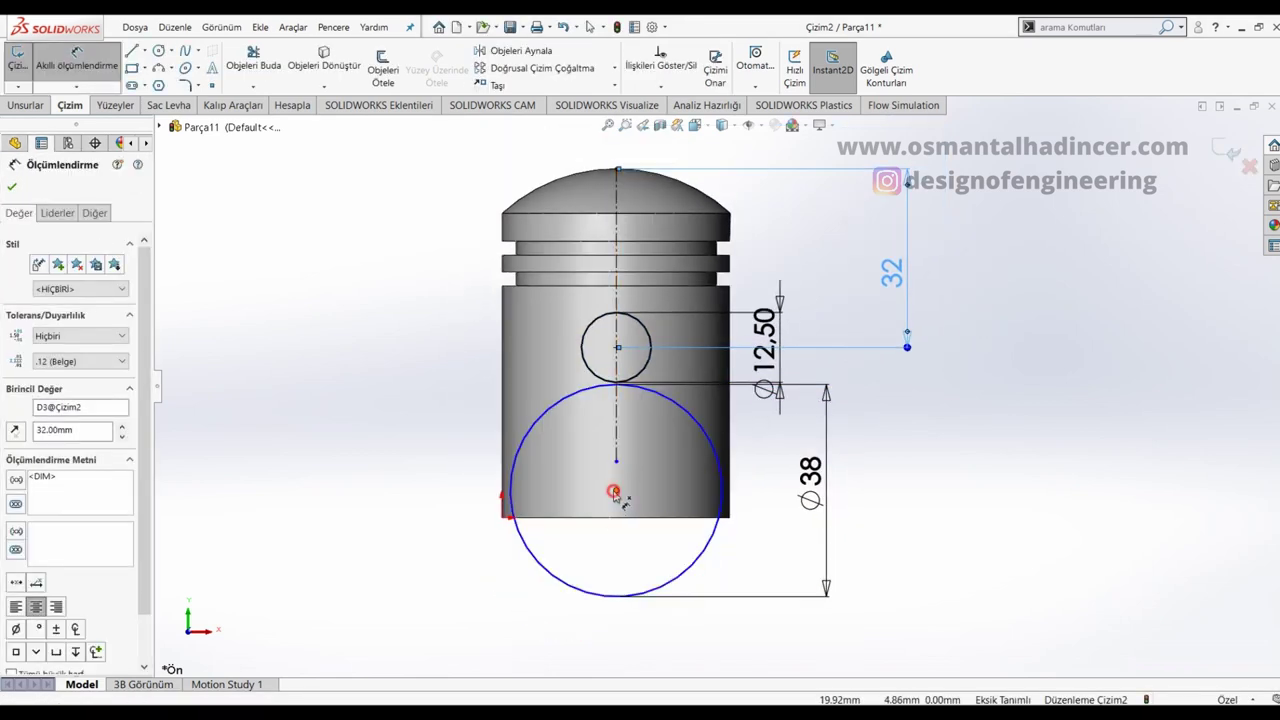
click(616, 490)
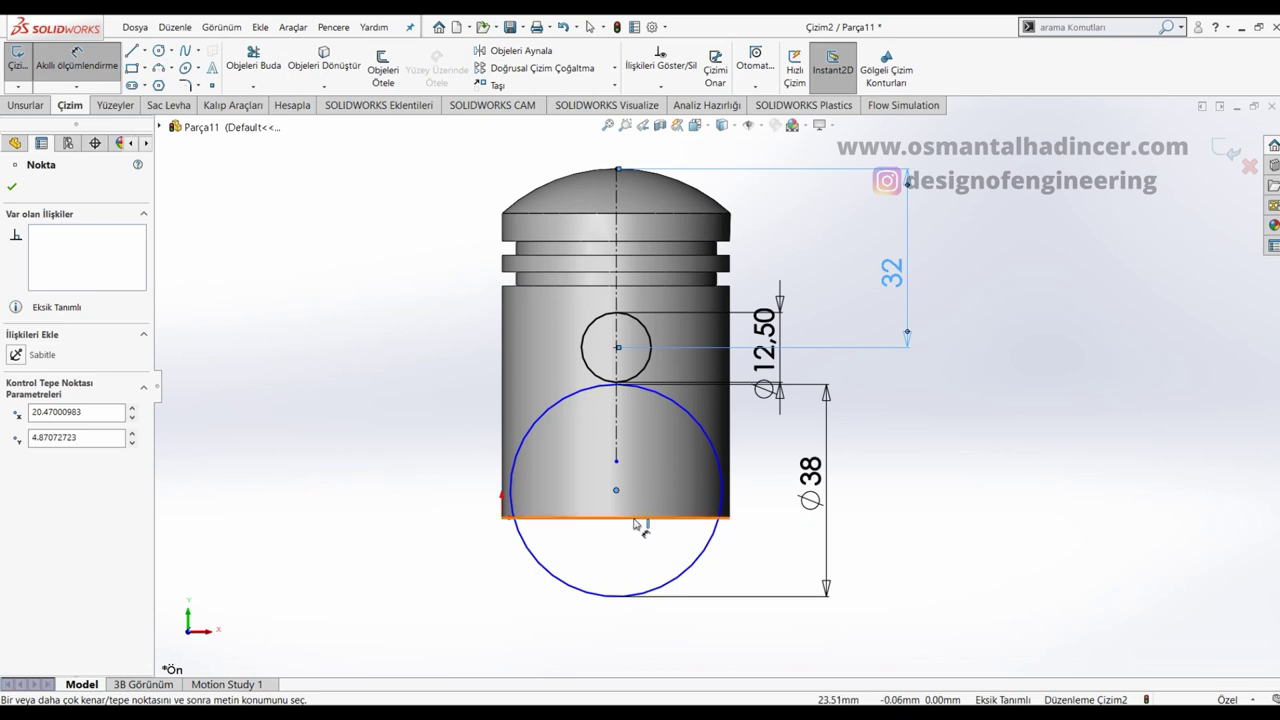
key(Escape)
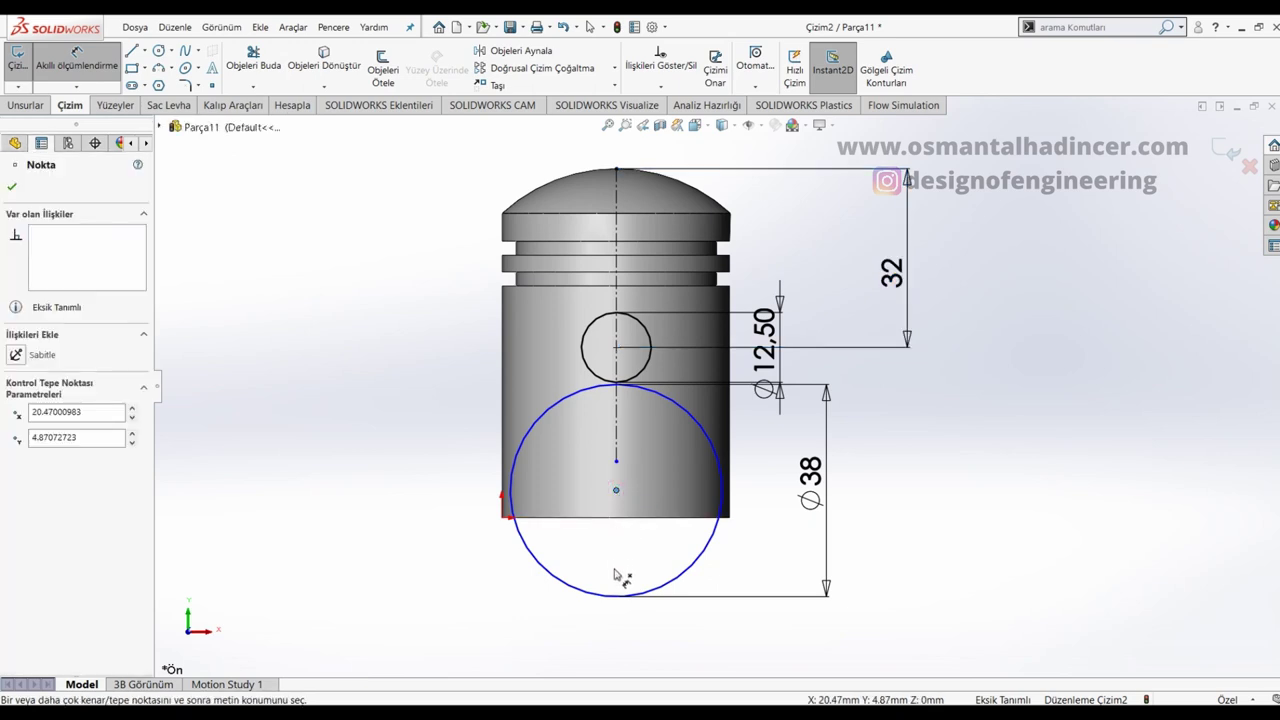
key(Escape)
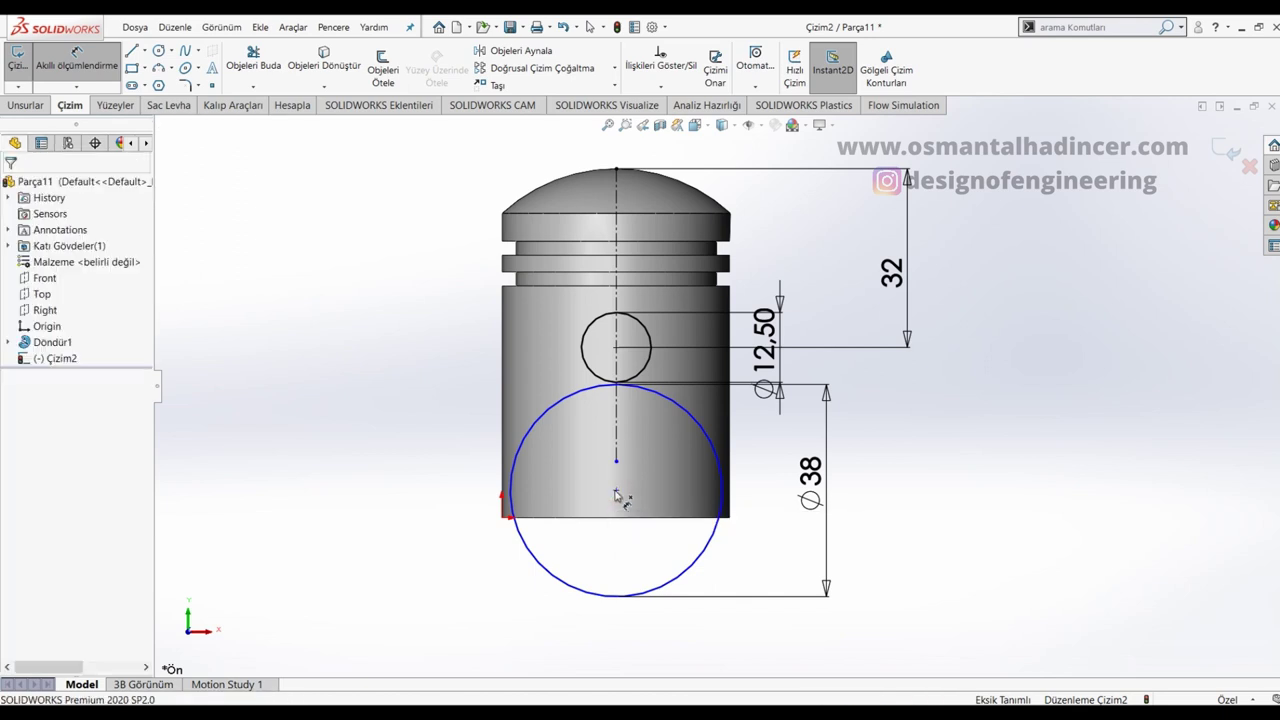
key(Escape)
drag(616, 461, 616, 561)
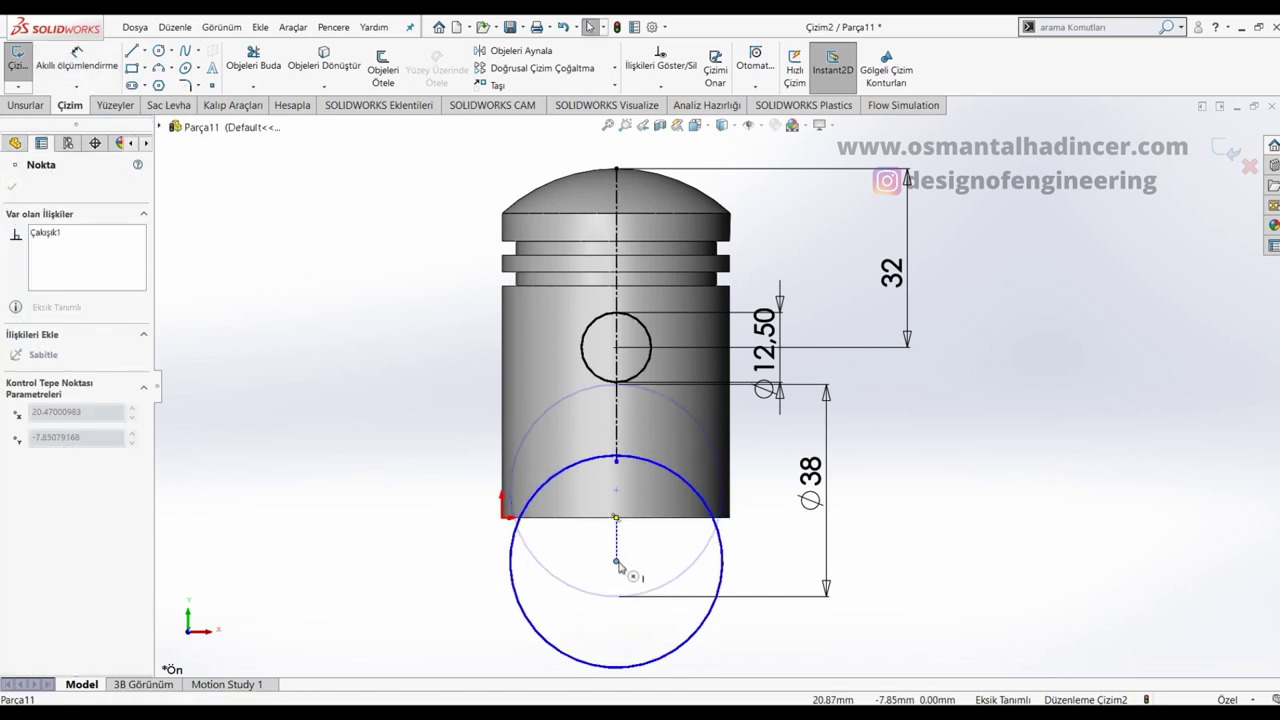
right_drag(657, 600, 626, 563)
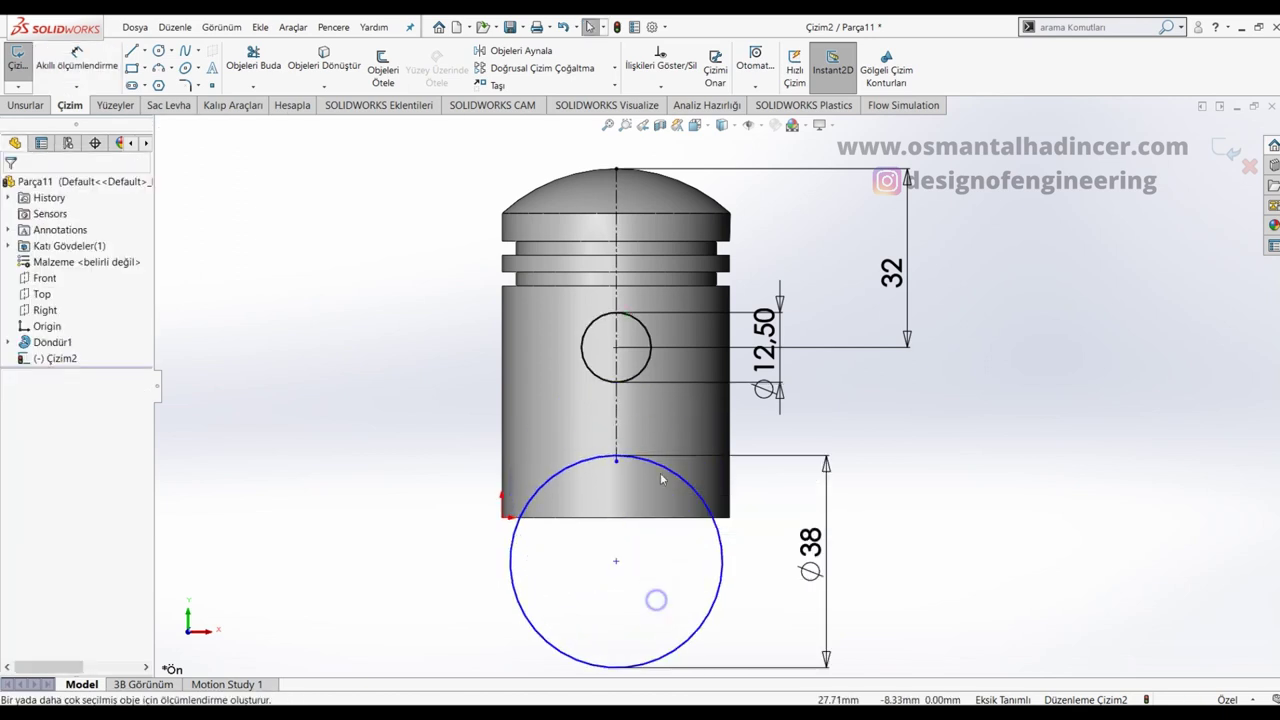
click(616, 563)
click(627, 518)
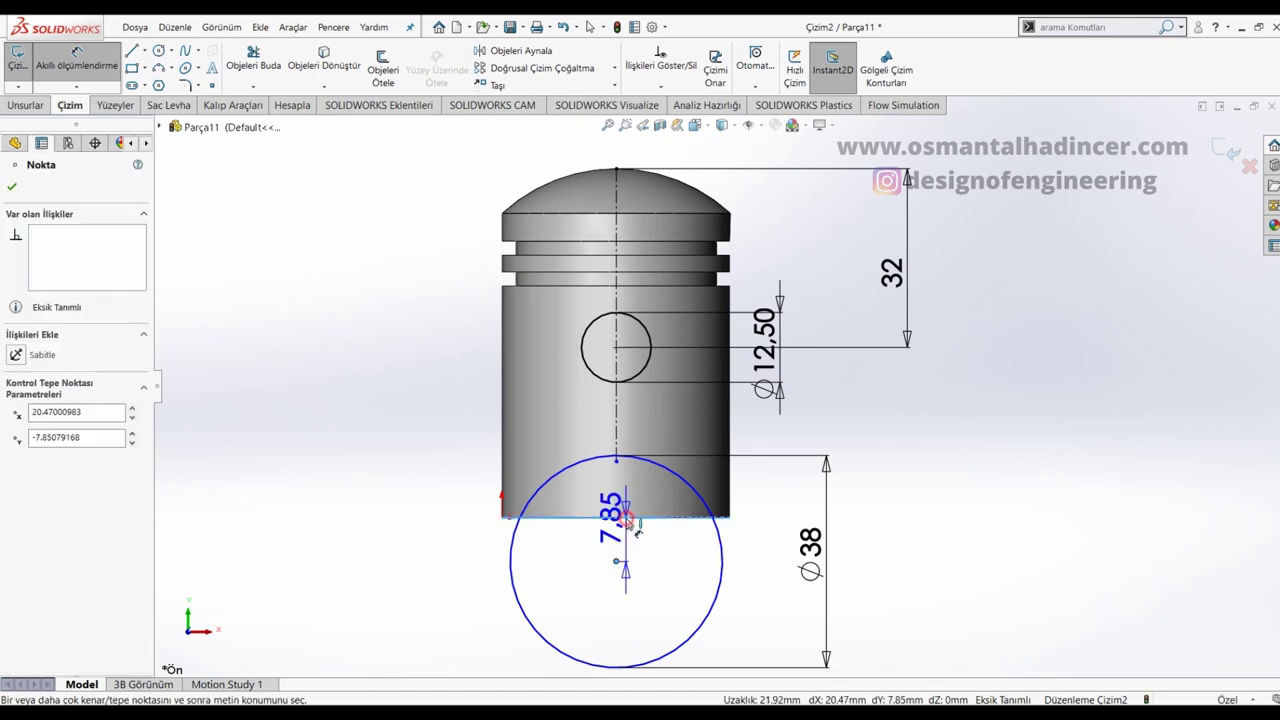
click(750, 530)
text(9)
key(Return)
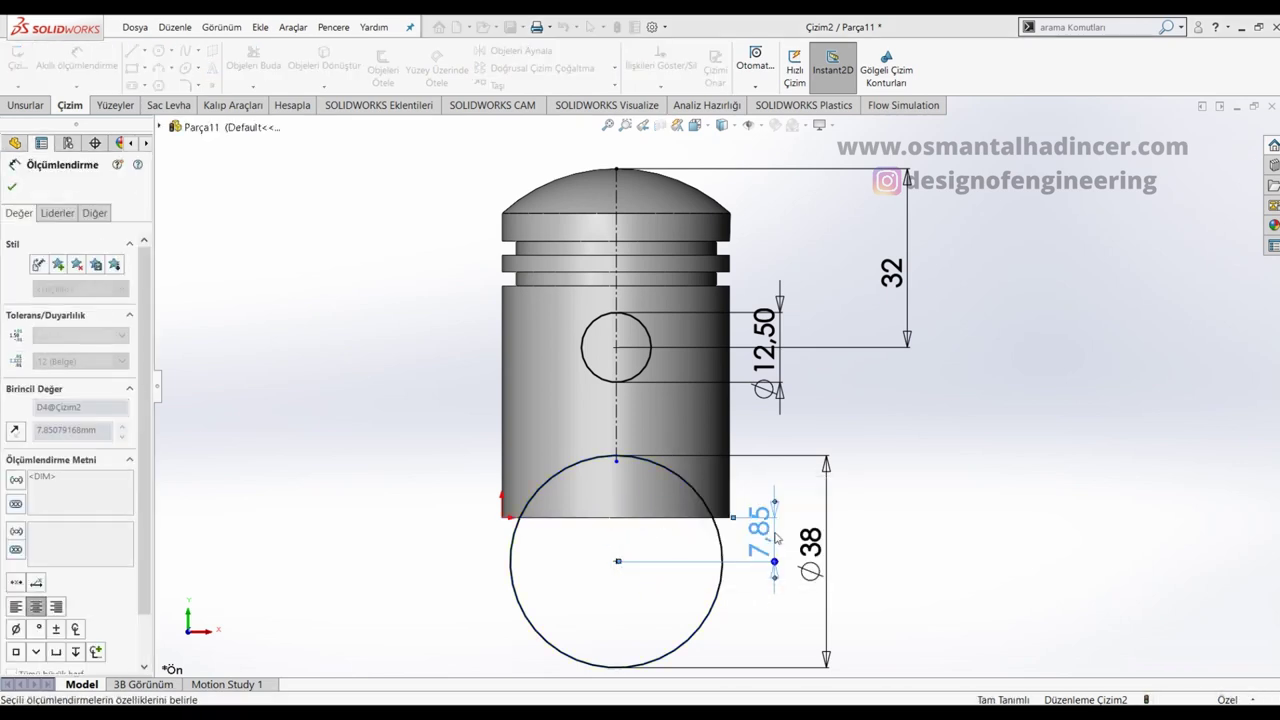
key(Escape)
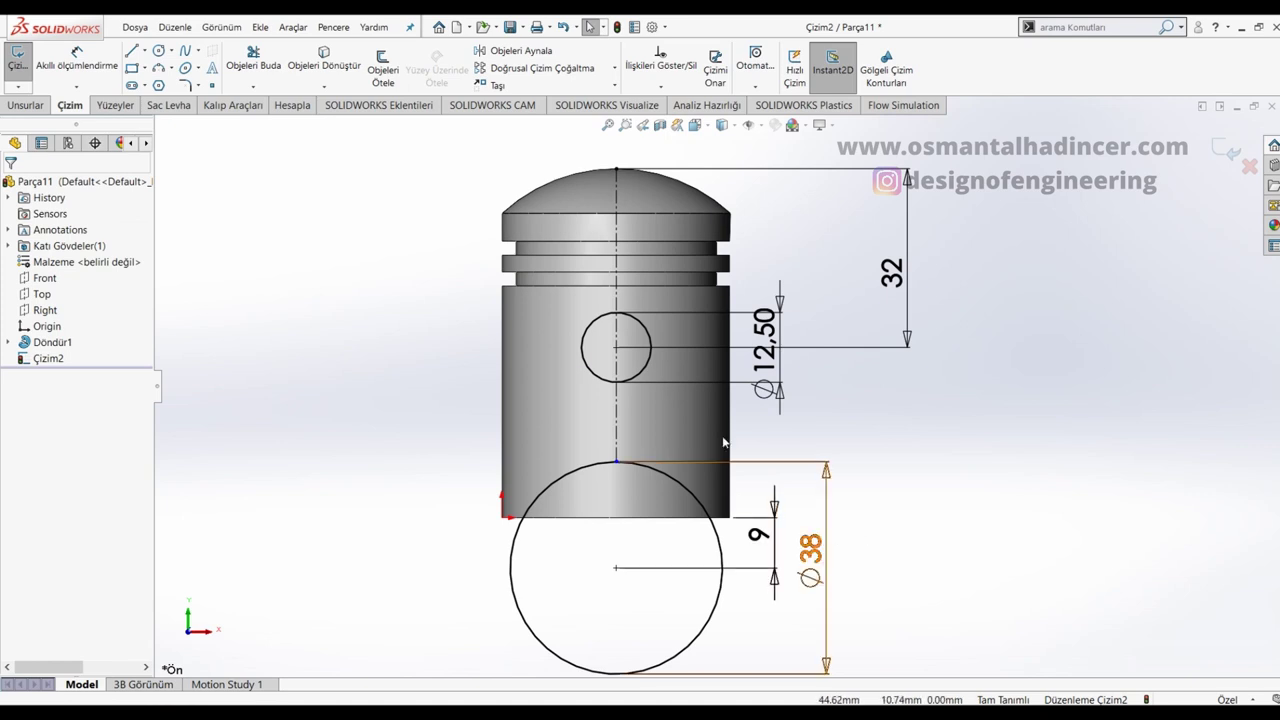
click(40, 105)
click(299, 70)
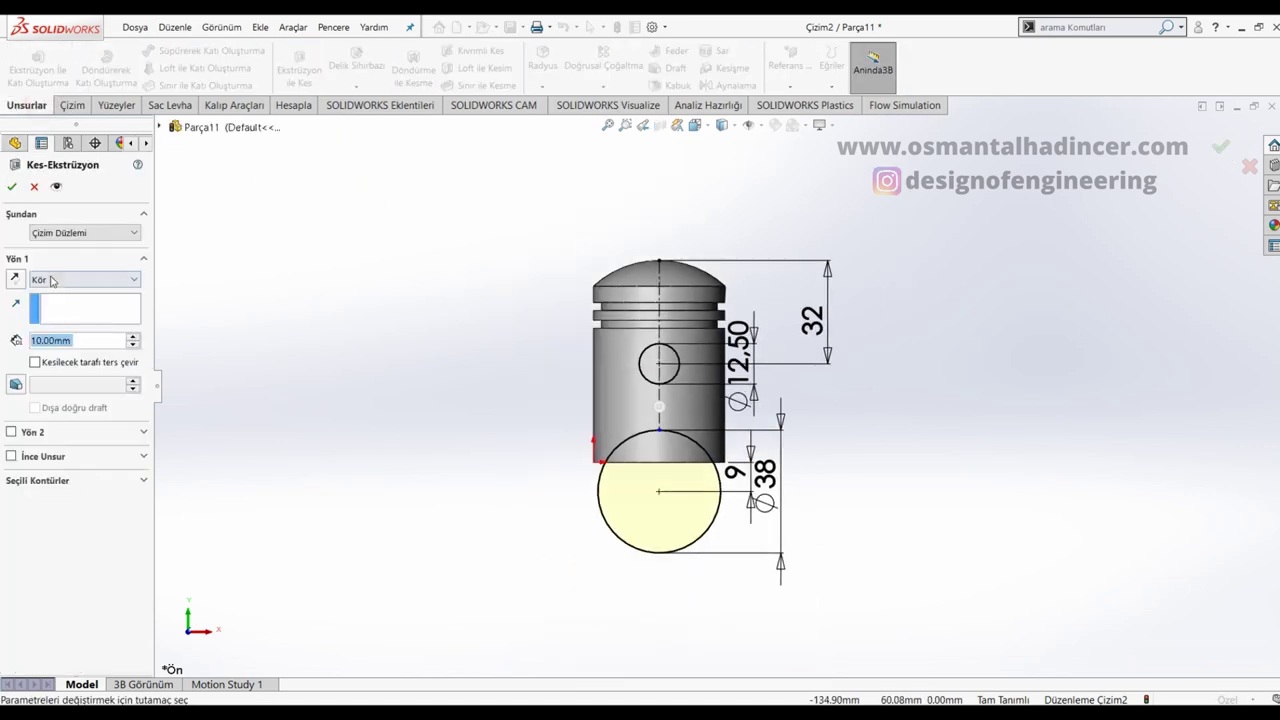
Step: Set the cut to Up To Surface on the outer face, cutting the big circle region and pin-hole circle
click(52, 280)
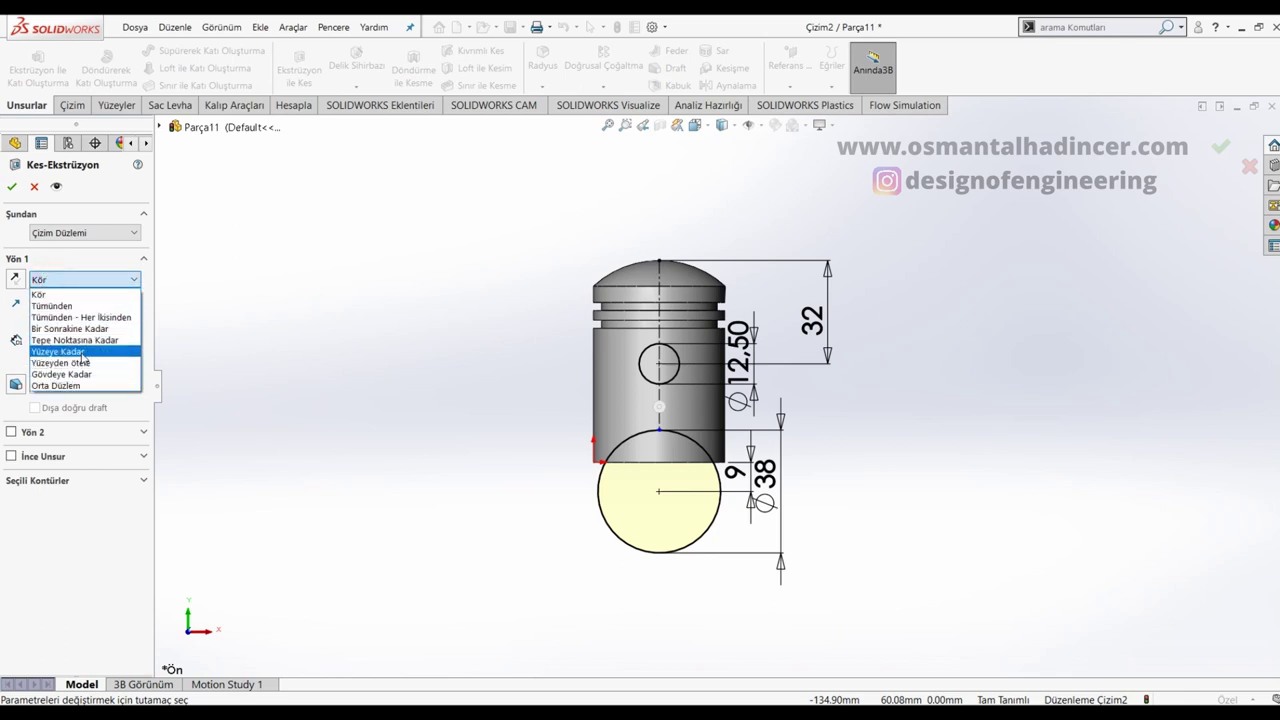
click(84, 355)
click(610, 400)
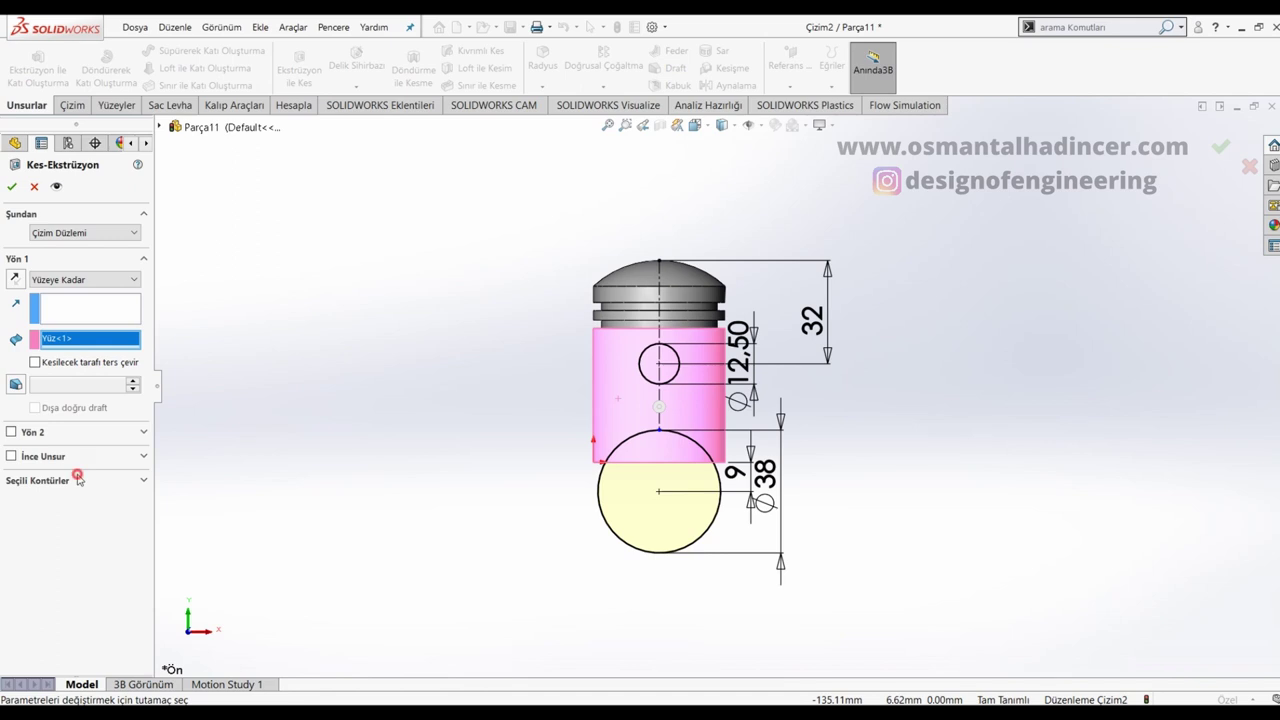
click(75, 488)
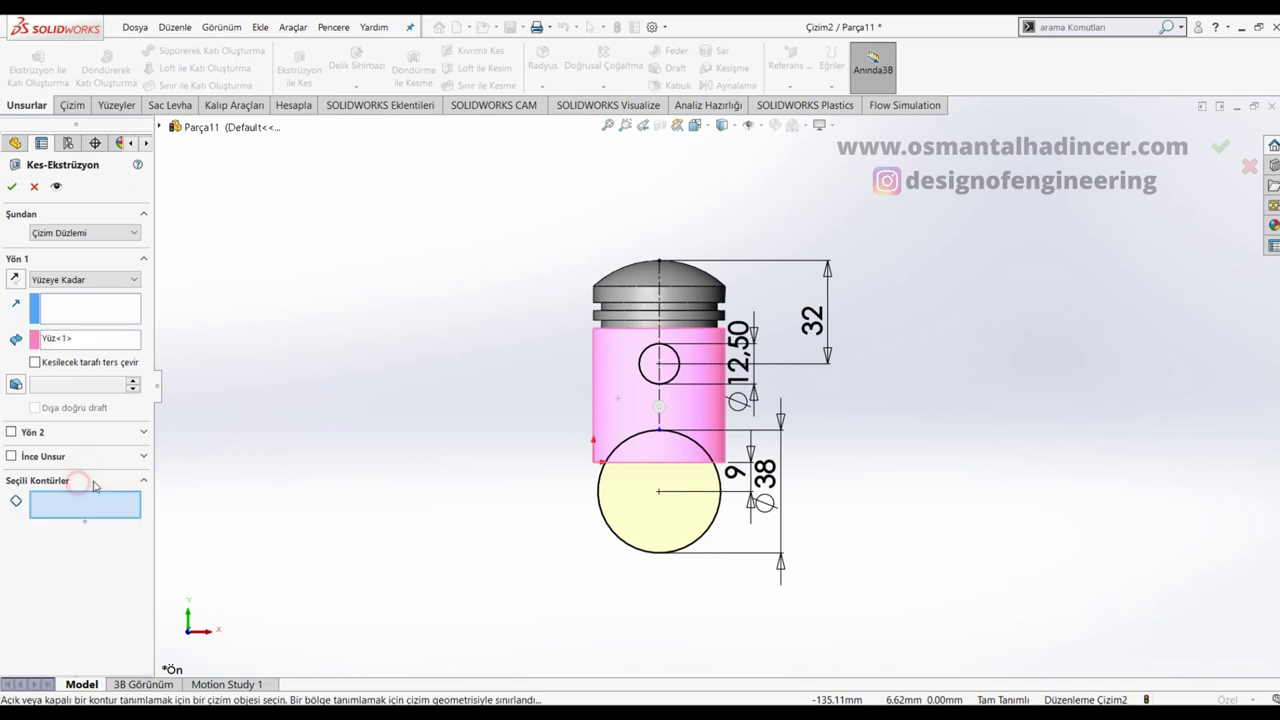
click(651, 500)
middle_drag(598, 340, 700, 462)
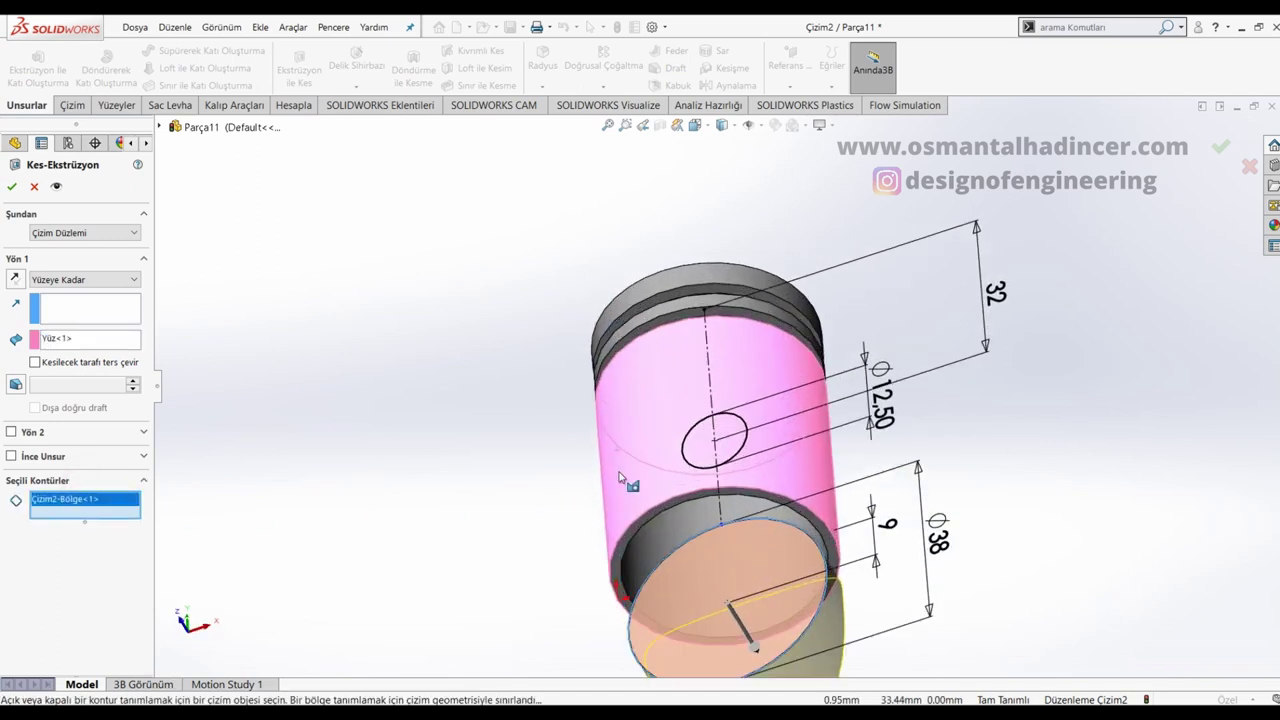
click(682, 432)
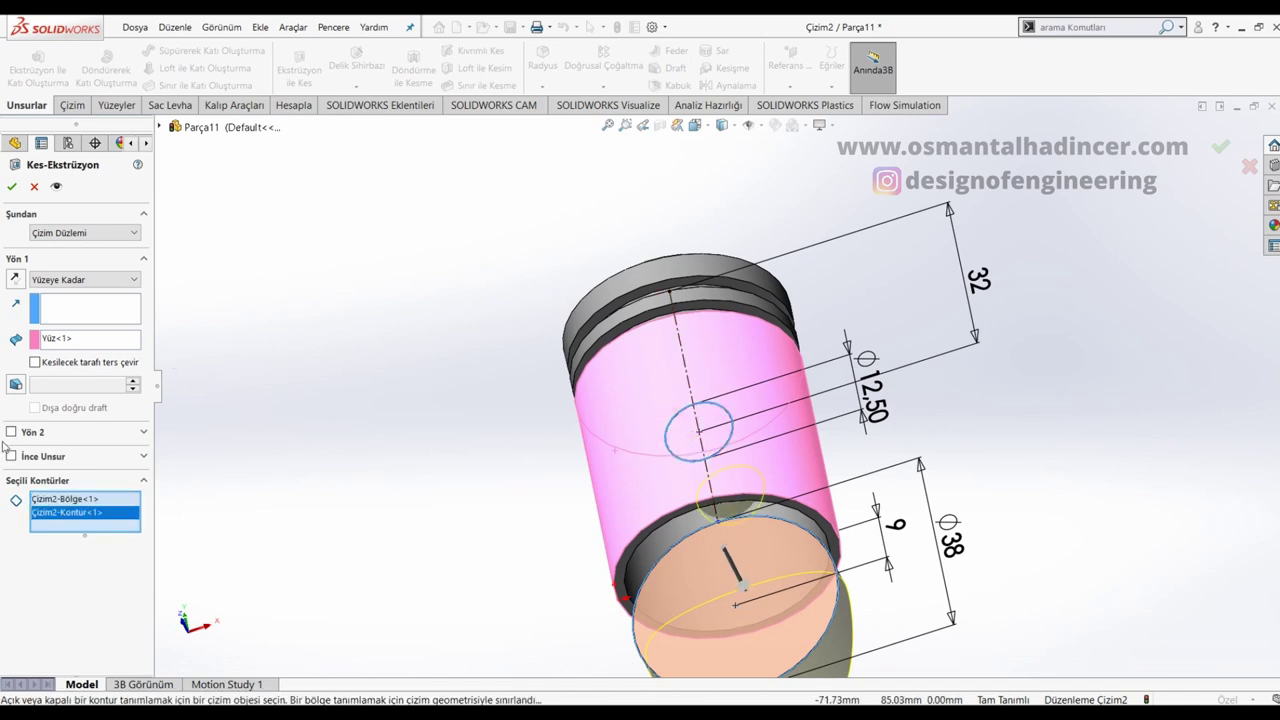
Step: Add a second direction, also Up To Surface on the opposite outer face, and accept the cut
click(10, 432)
click(60, 451)
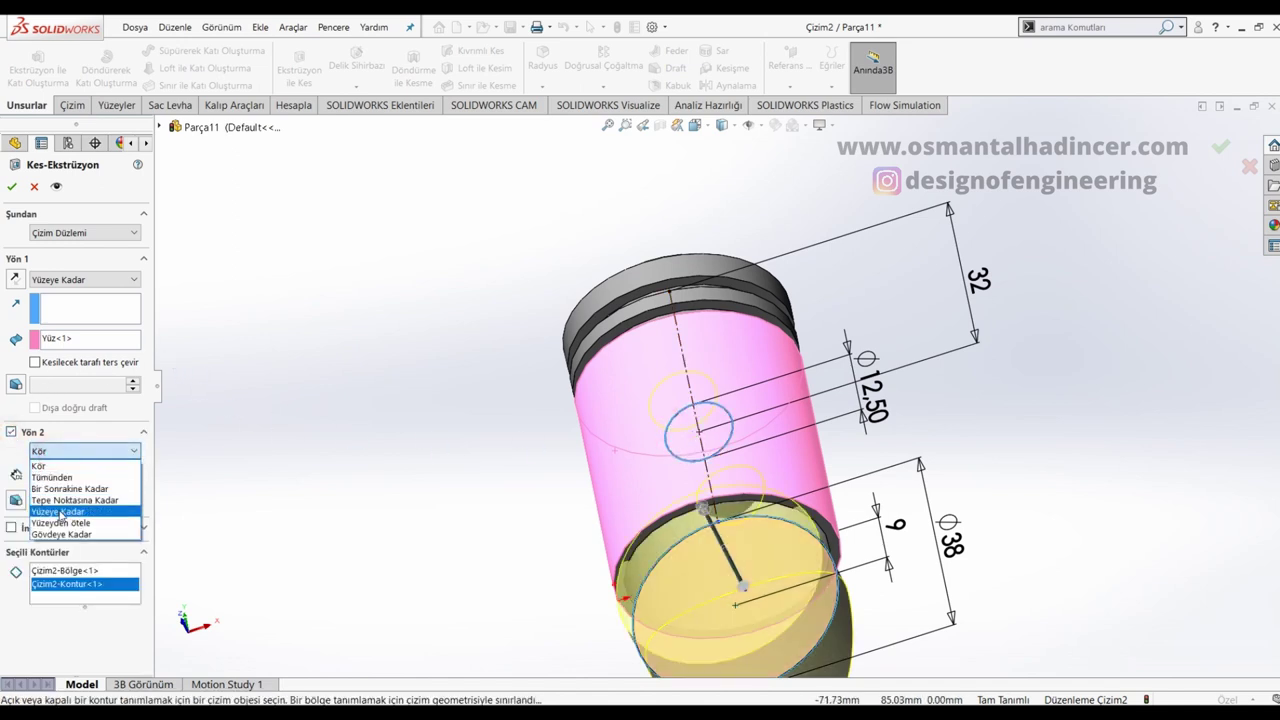
click(60, 511)
click(655, 436)
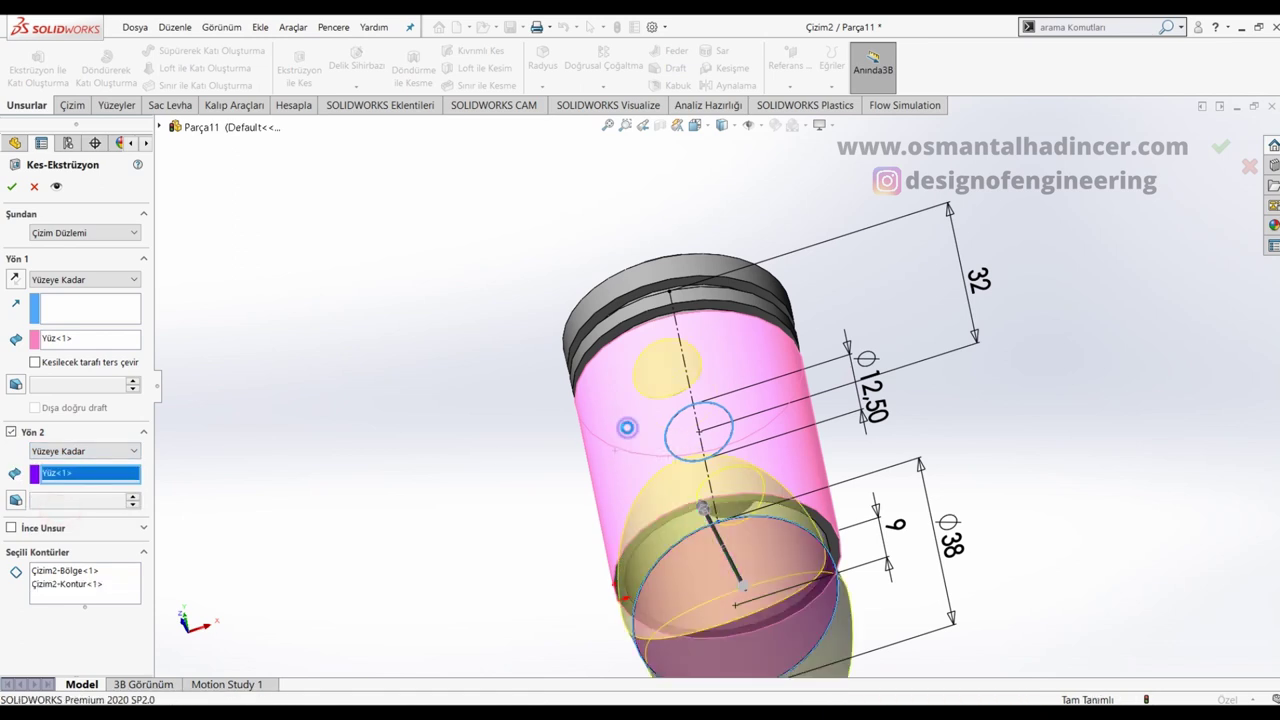
key(Return)
click(436, 463)
mouse_move(436, 463)
middle_down()
mouse_move(645, 538)
mouse_move(200, 384)
middle_up()
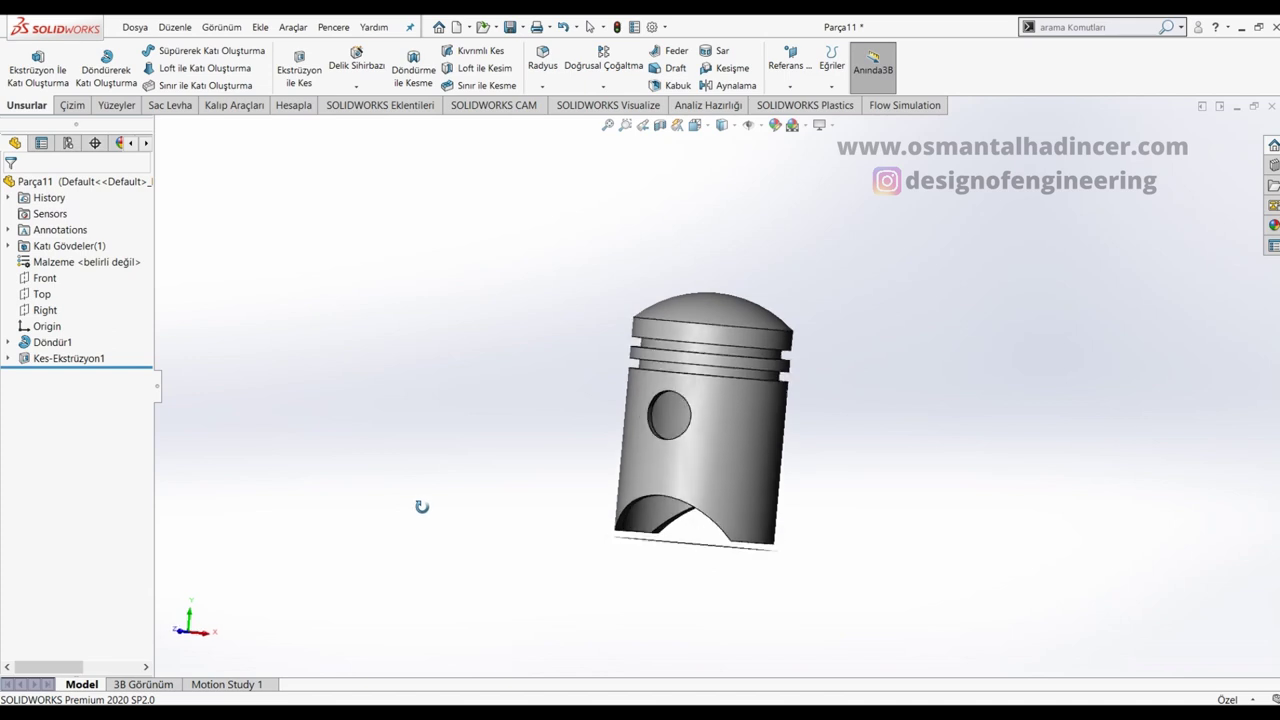
Step: Start a sketch on the Front plane with two concentric circles at the pin-hole centre
click(45, 278)
click(66, 263)
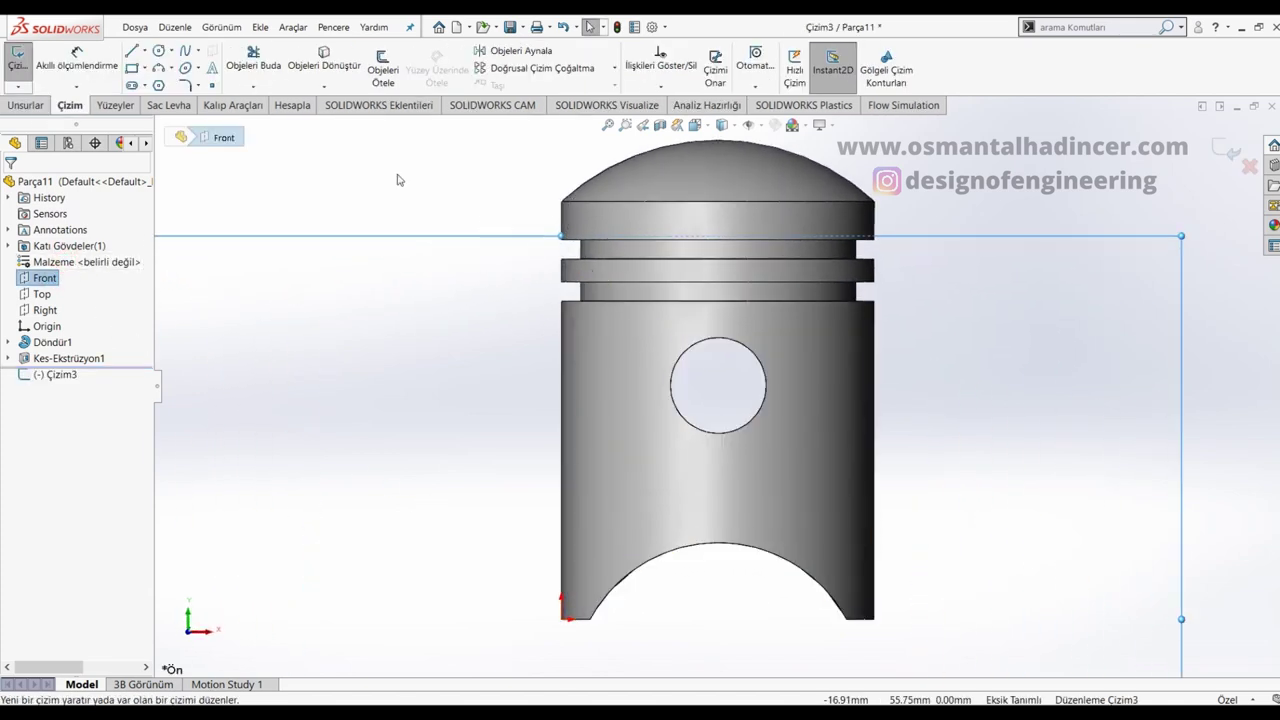
click(157, 51)
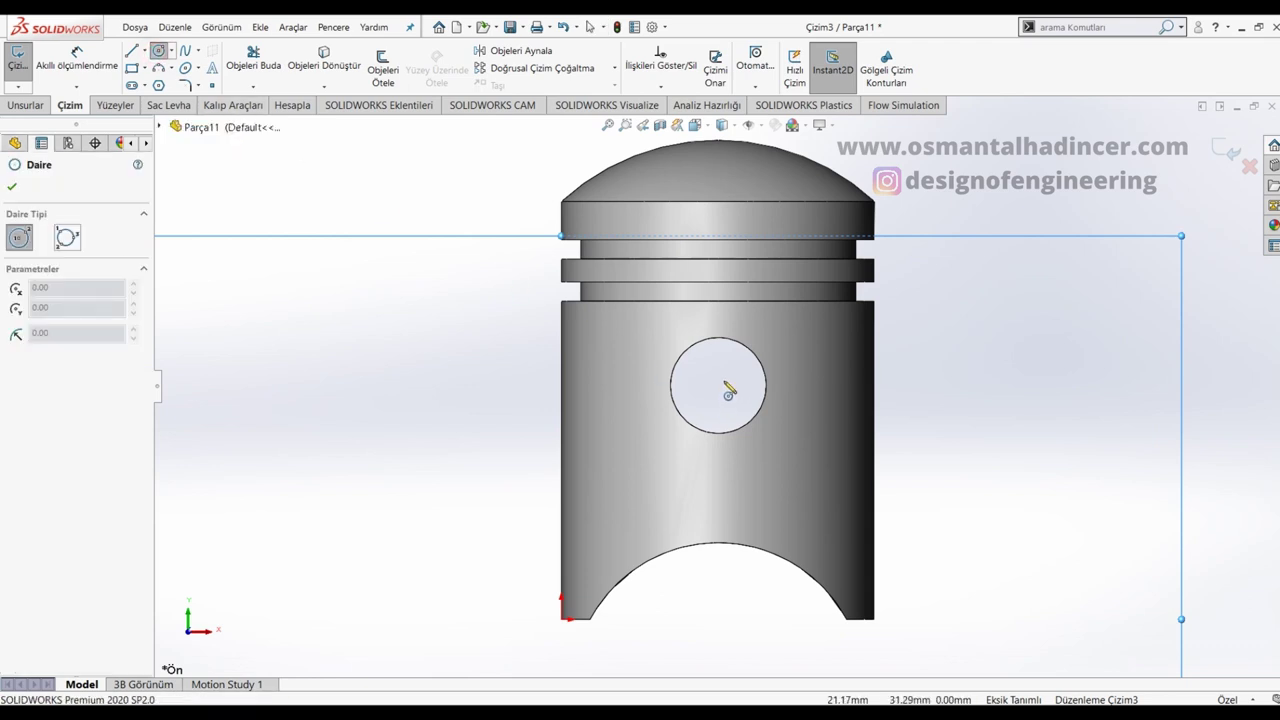
click(718, 386)
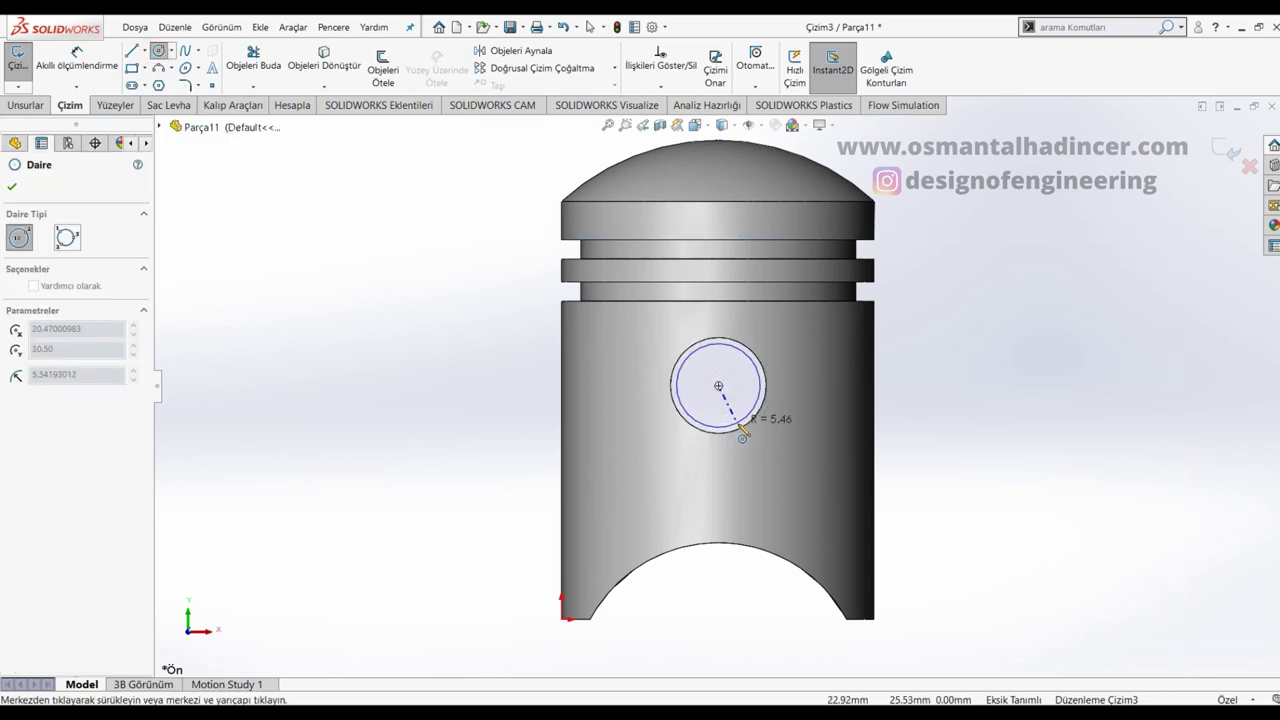
click(751, 429)
click(728, 397)
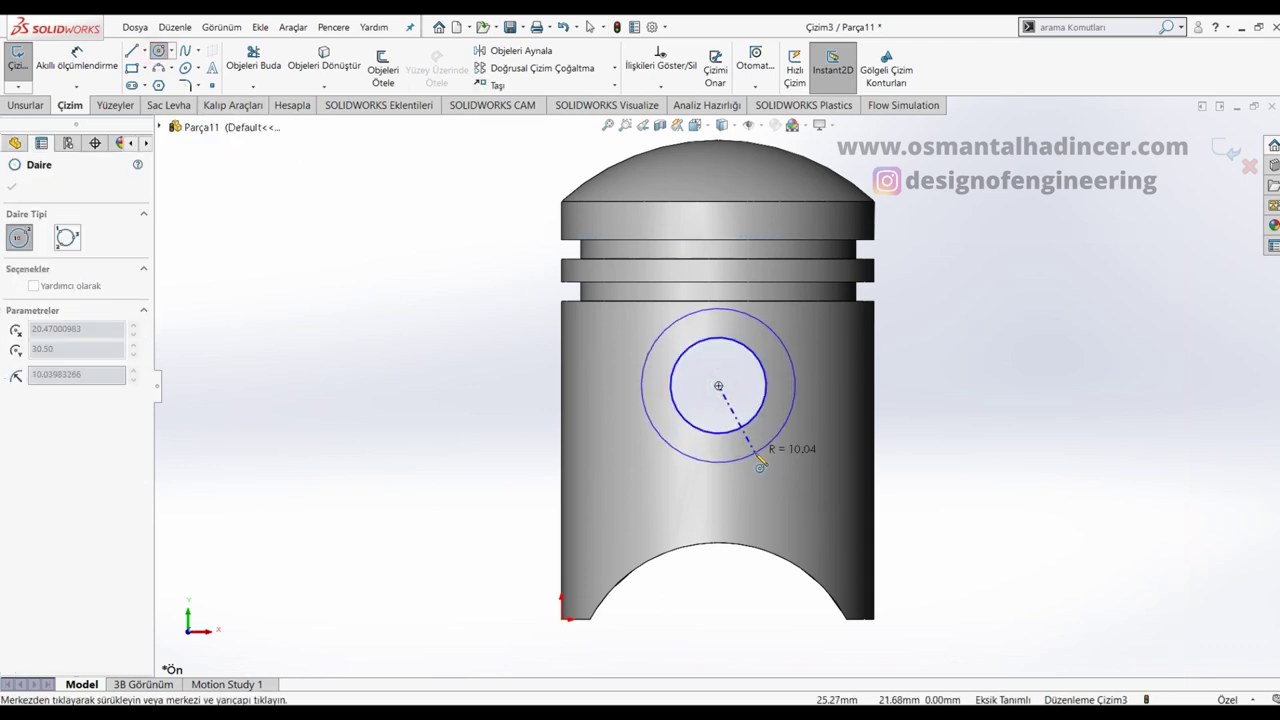
click(760, 449)
Step: Dimension the inner circle Ø12.50 and the outer circle Ø14.5
right_drag(765, 470, 770, 362)
click(766, 387)
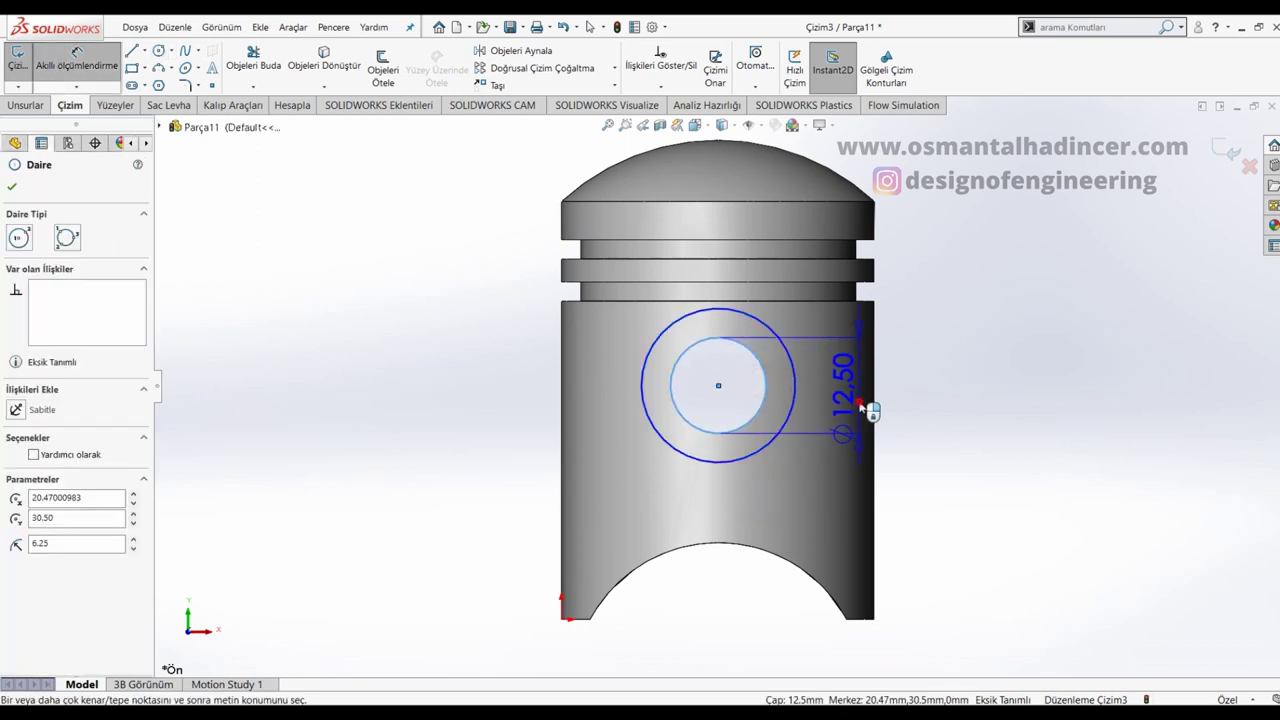
click(858, 405)
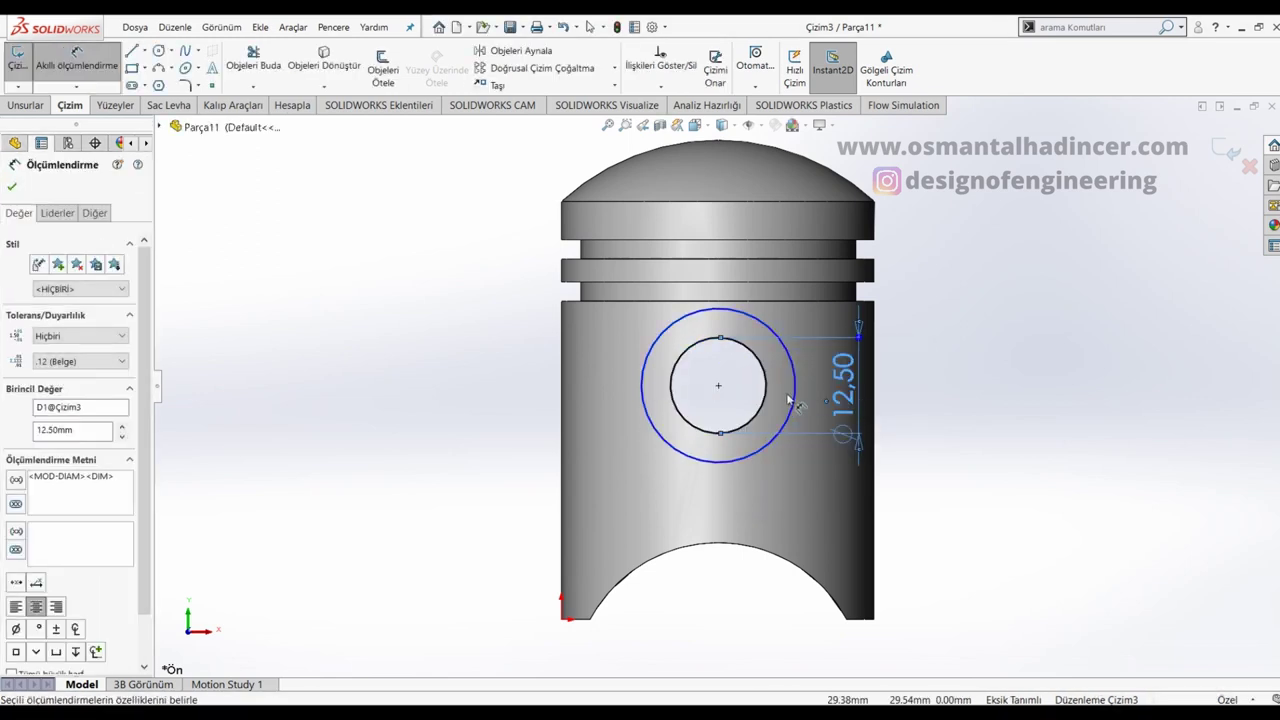
key(Escape)
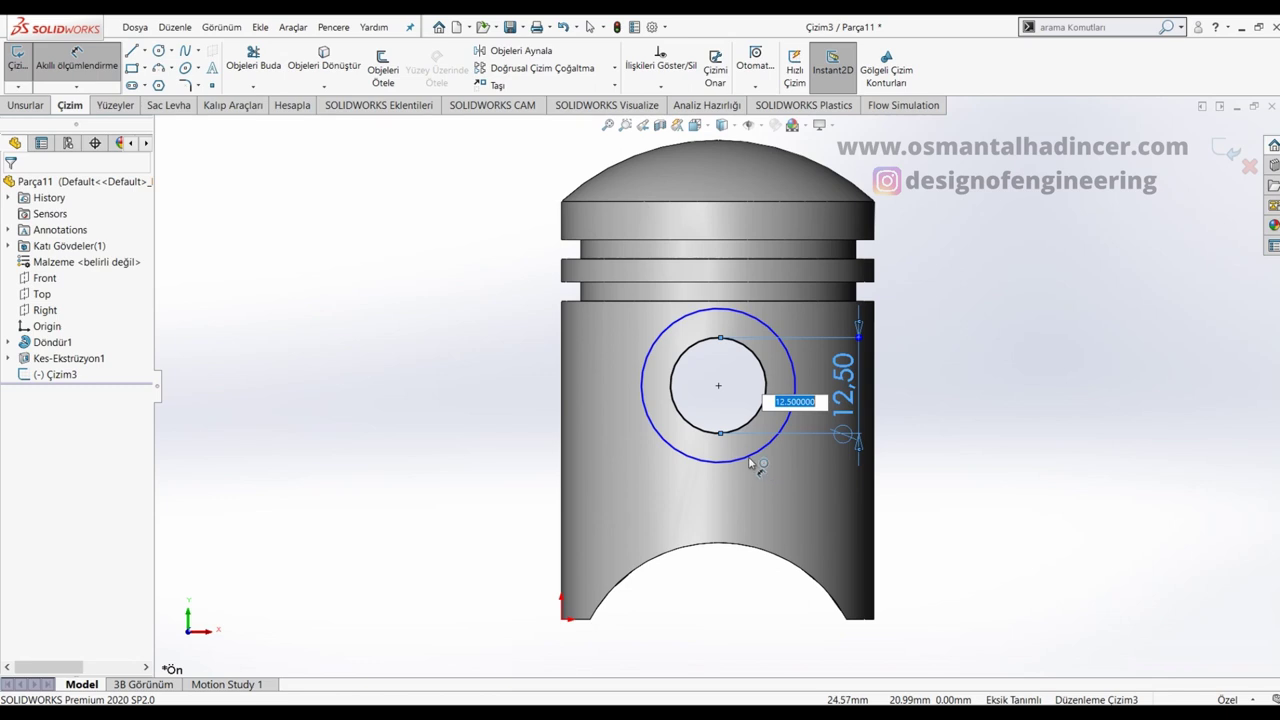
click(750, 462)
click(805, 505)
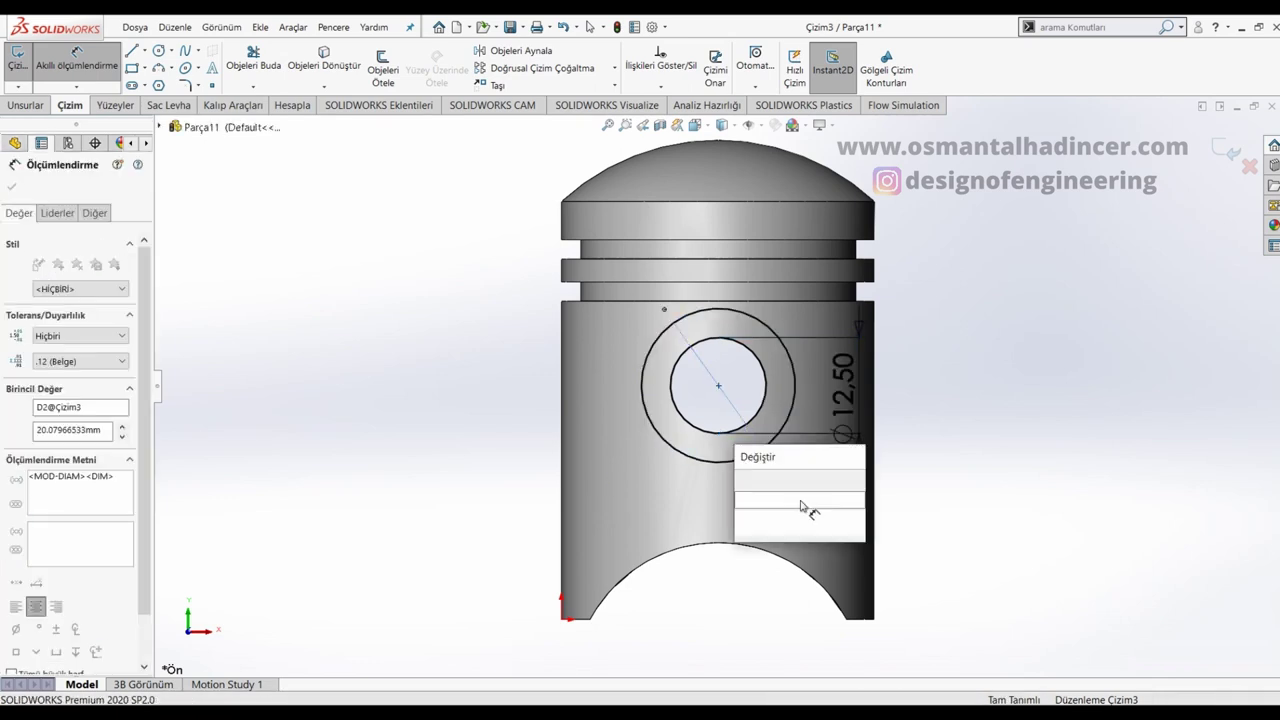
text(14.5)
key(Return)
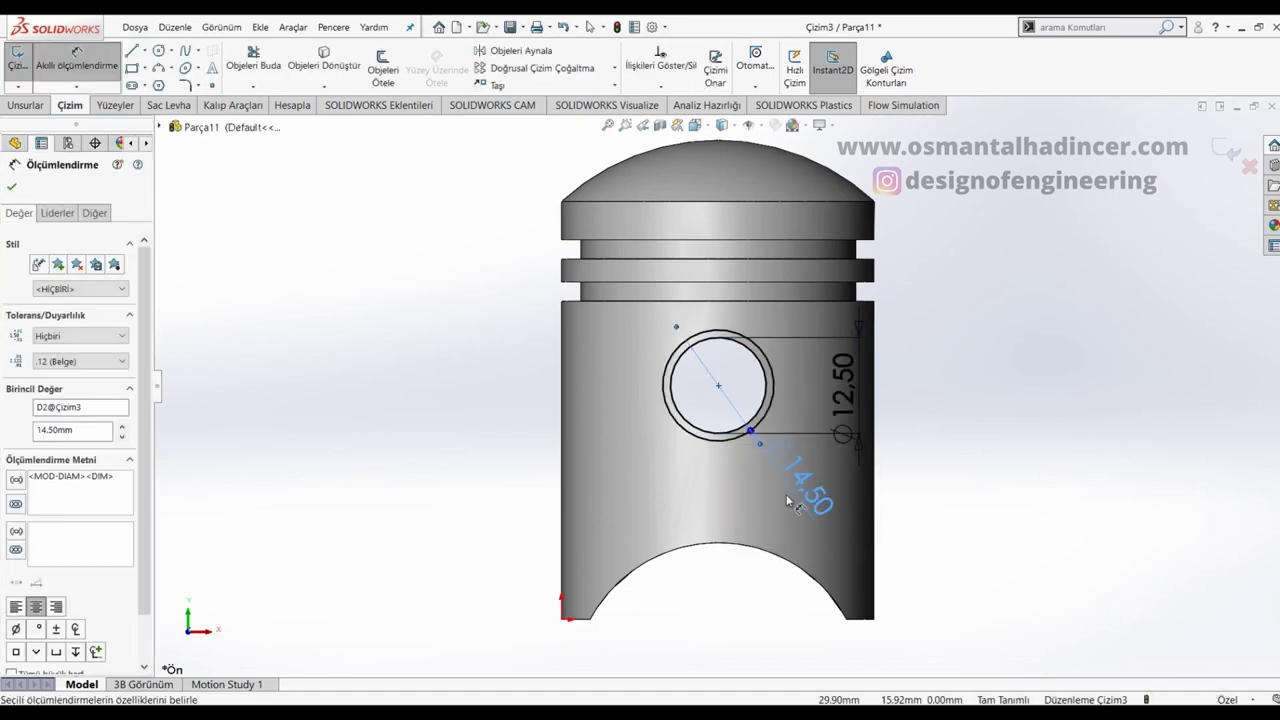
click(27, 105)
click(37, 70)
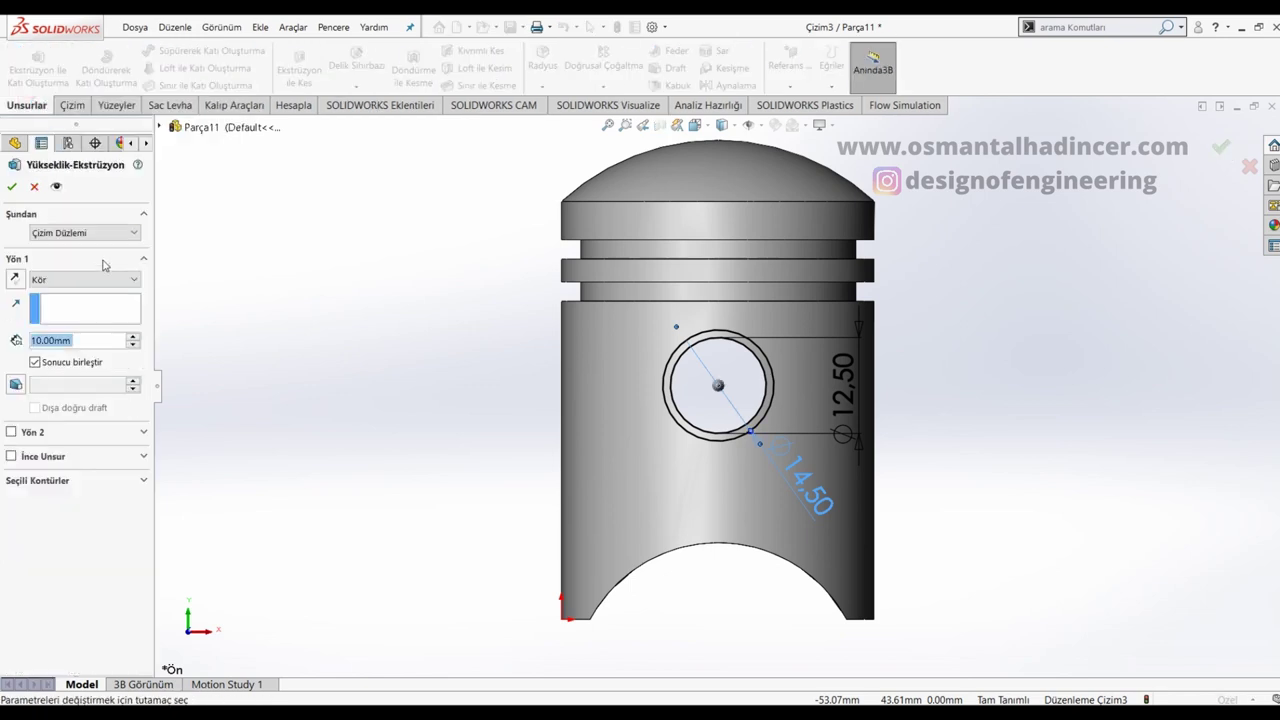
Step: Extrude the ring from a 12 mm offset, reversed, up to the piston's inner face
click(79, 238)
click(79, 285)
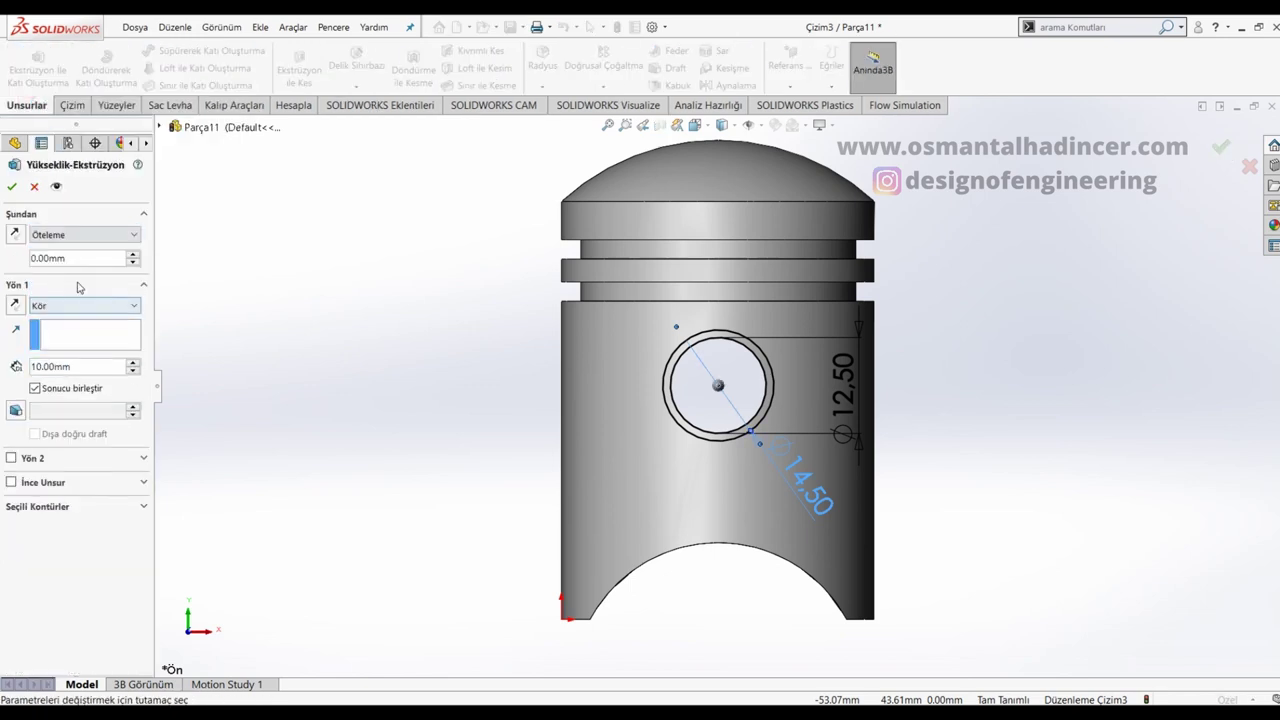
text(12)
key(Return)
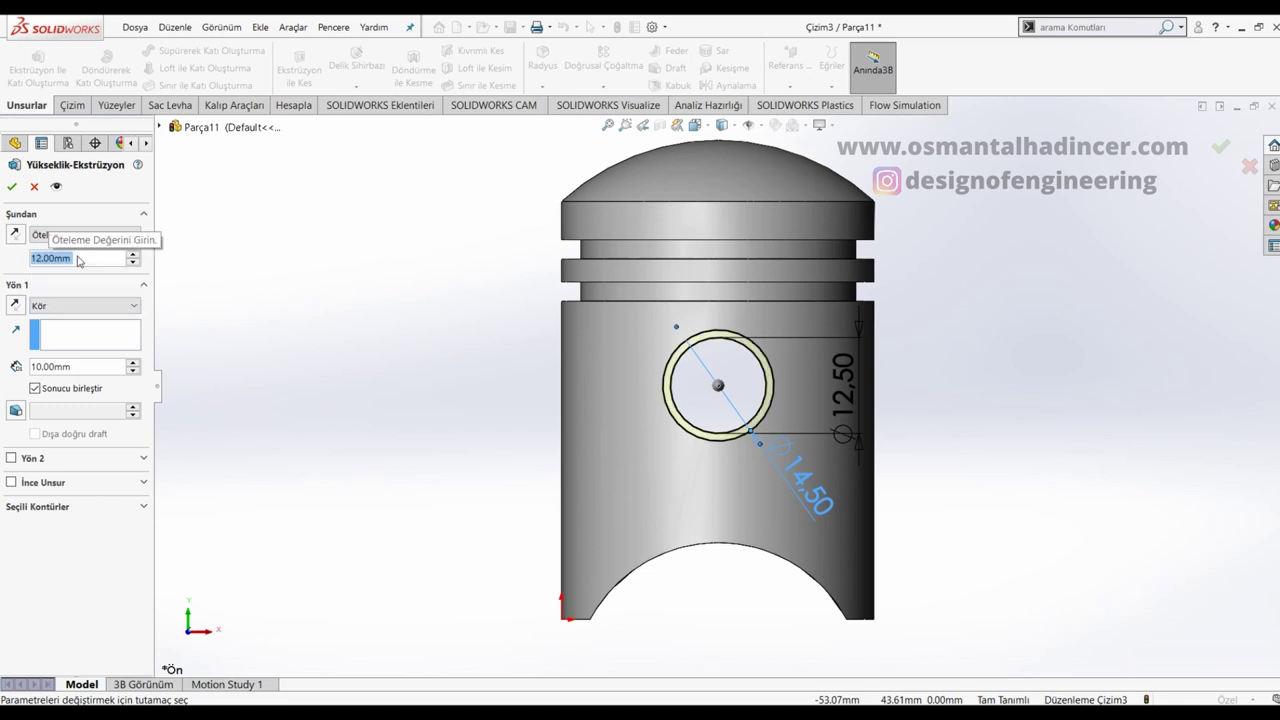
click(78, 306)
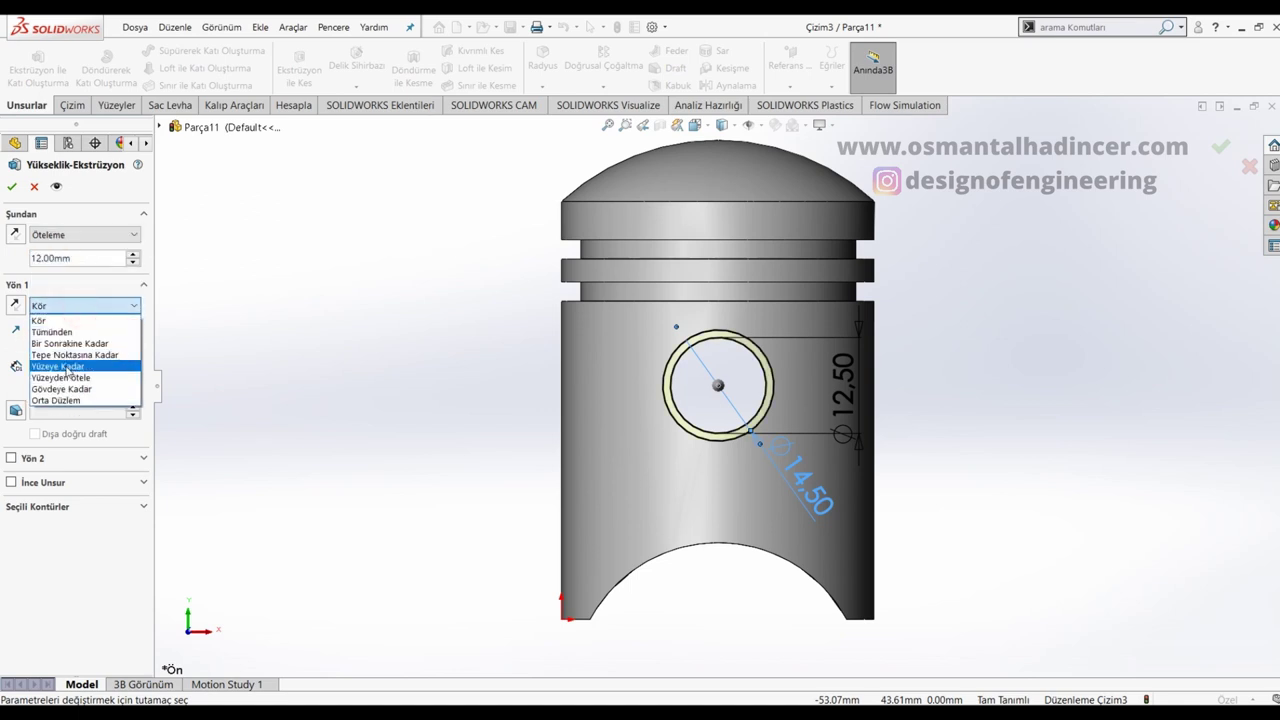
click(66, 364)
mouse_move(531, 380)
middle_down()
mouse_move(428, 180)
mouse_move(577, 317)
mouse_move(517, 200)
mouse_move(567, 222)
mouse_move(694, 357)
middle_up()
click(668, 331)
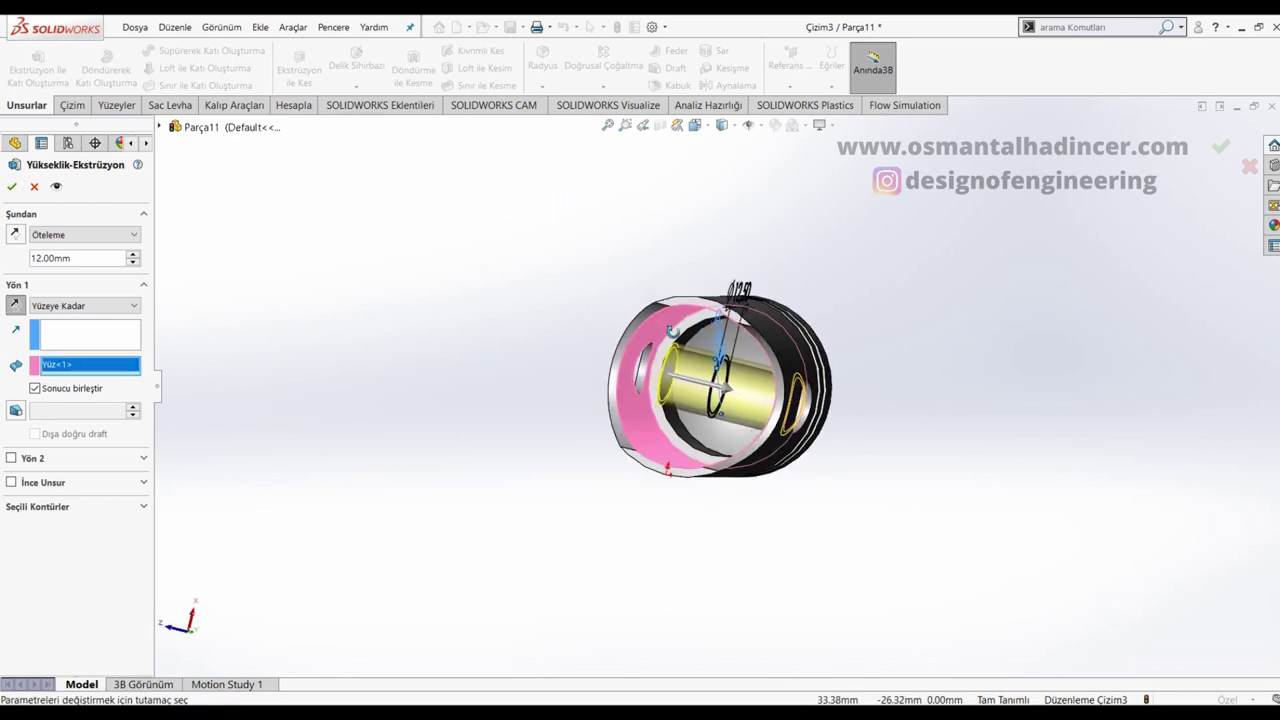
click(16, 305)
click(13, 186)
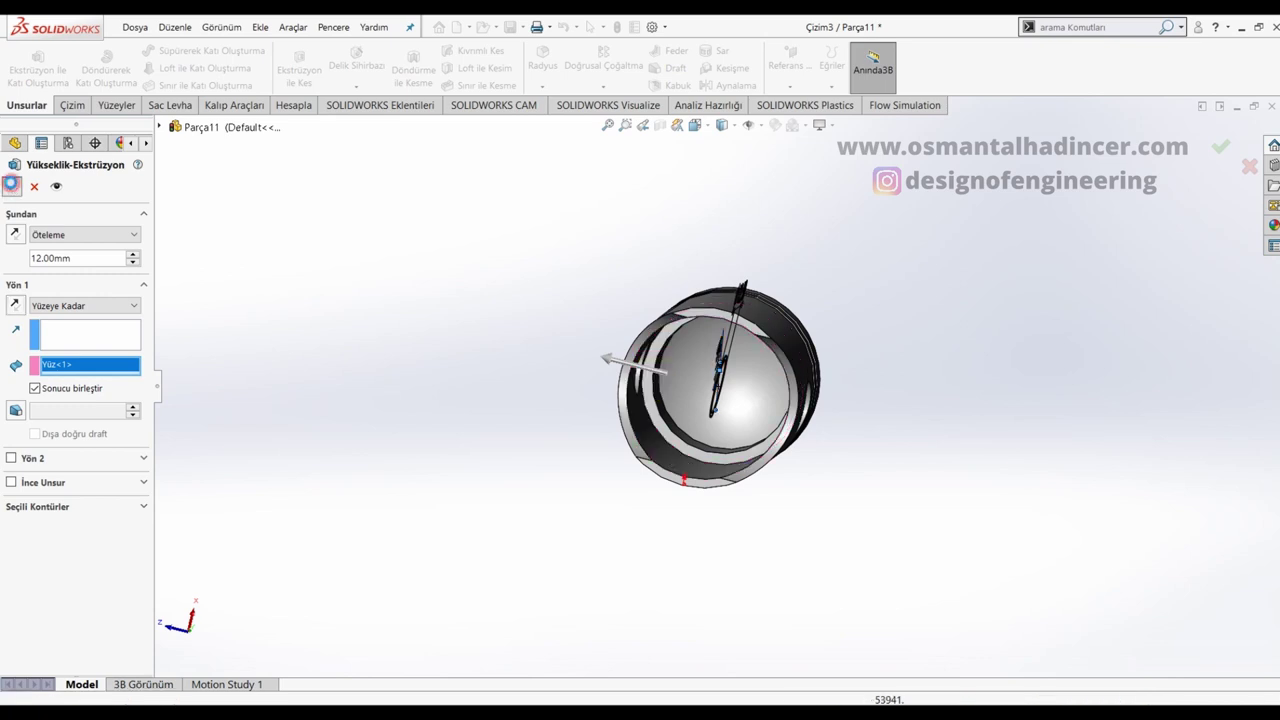
mouse_move(535, 325)
middle_down()
mouse_move(600, 423)
mouse_move(497, 260)
mouse_move(546, 349)
mouse_move(538, 263)
middle_up()
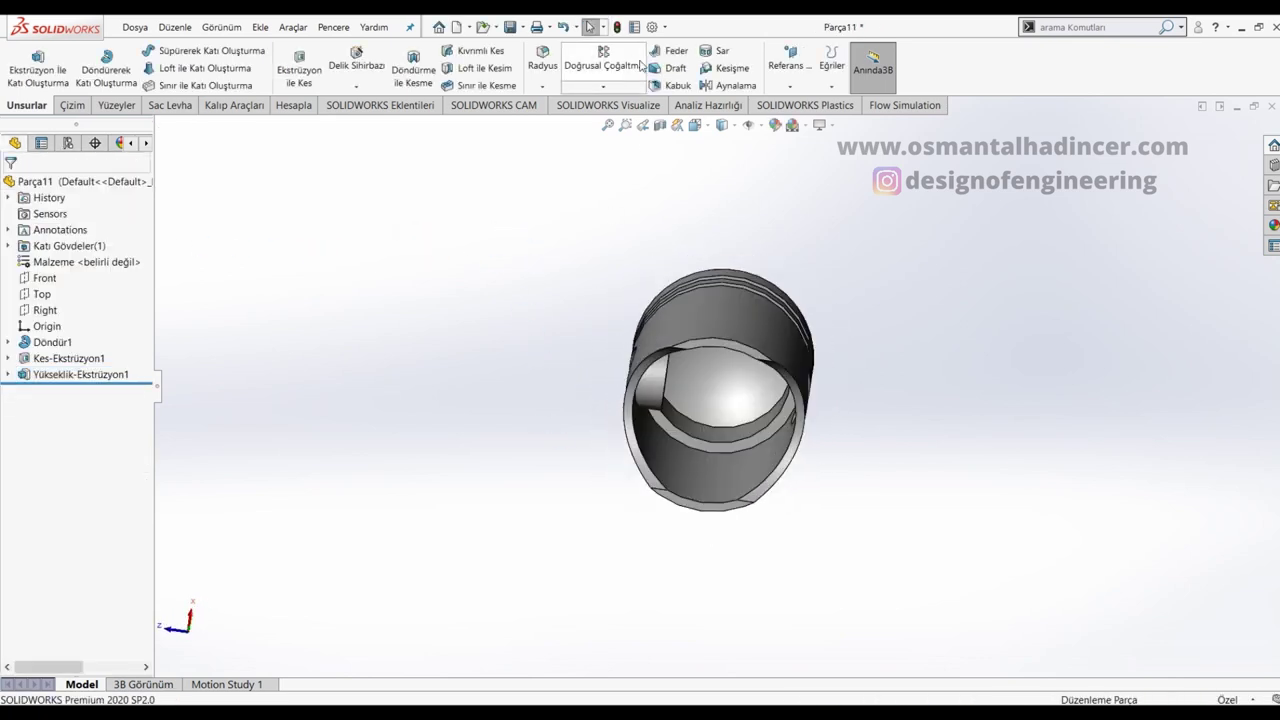
Step: Mirror Yükseklik-Ekstrüzyon1 across the Front plane to create Aynalama1
click(734, 87)
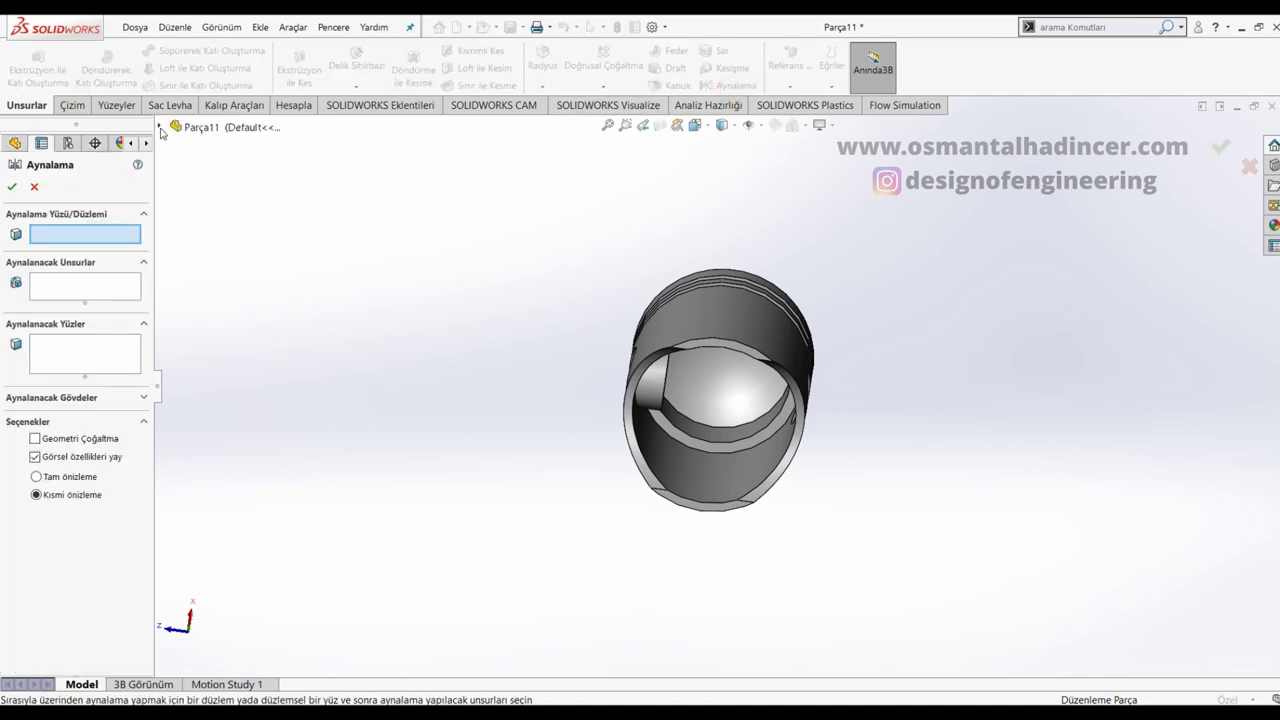
click(160, 128)
click(211, 223)
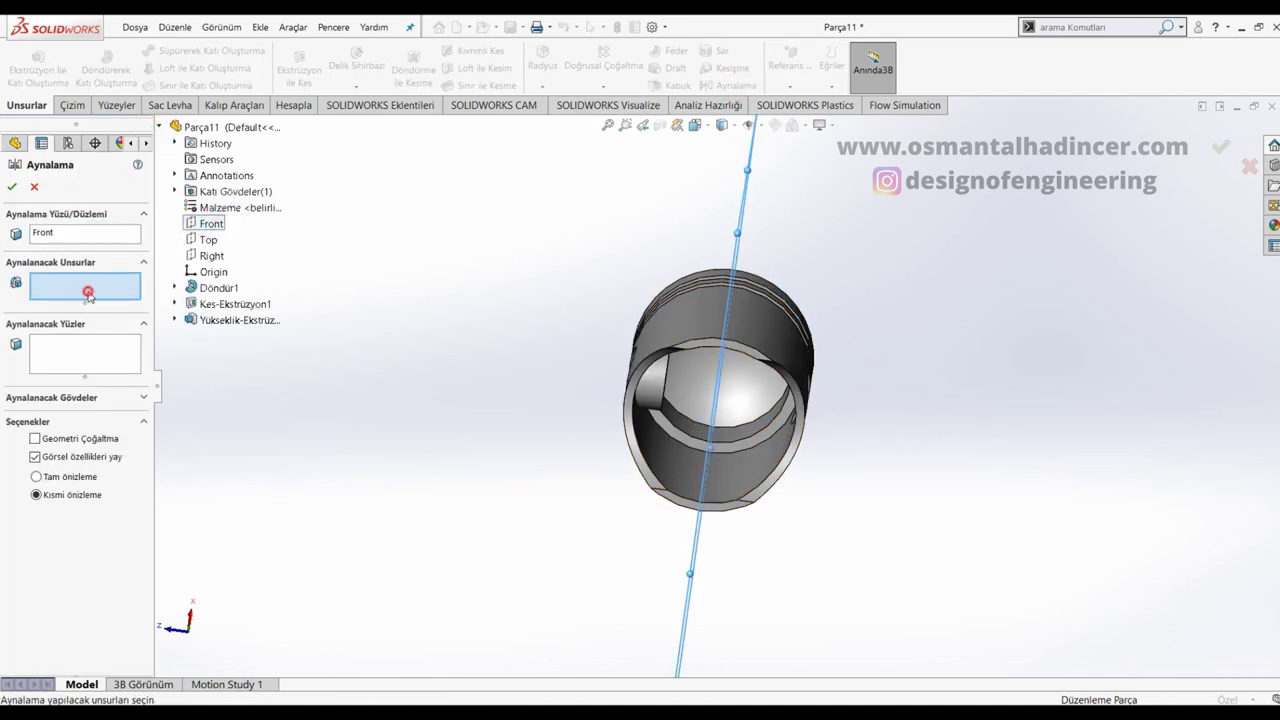
click(657, 388)
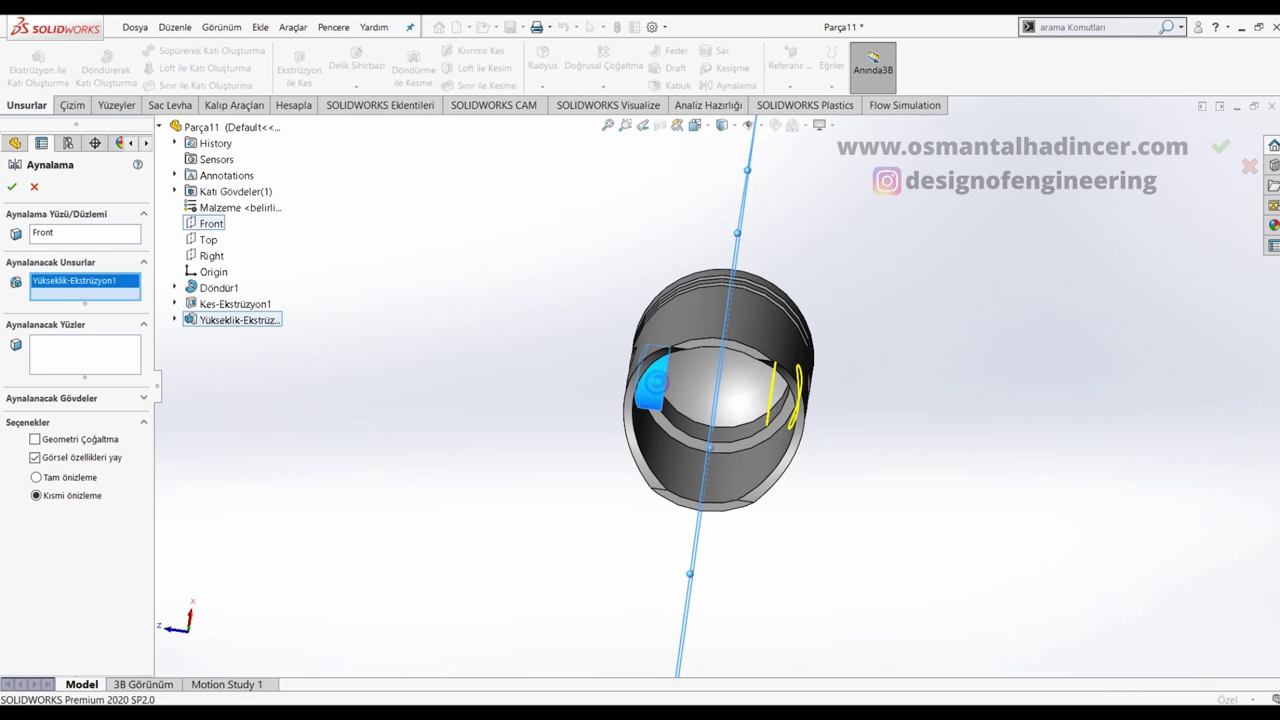
key(Return)
mouse_move(517, 312)
middle_down()
mouse_move(571, 491)
mouse_move(749, 500)
mouse_move(814, 437)
mouse_move(930, 434)
middle_up()
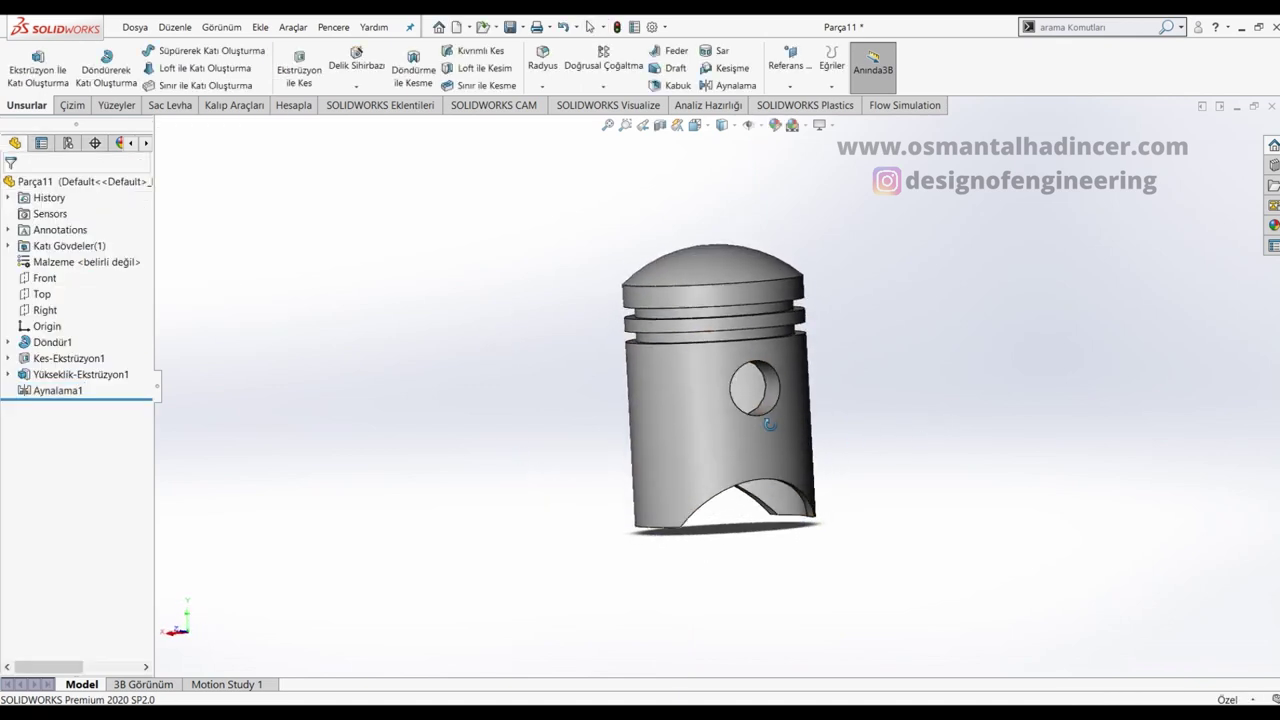
scroll(791, 420, up, 3)
scroll(772, 367, down, 5)
scroll(566, 396, down, 2)
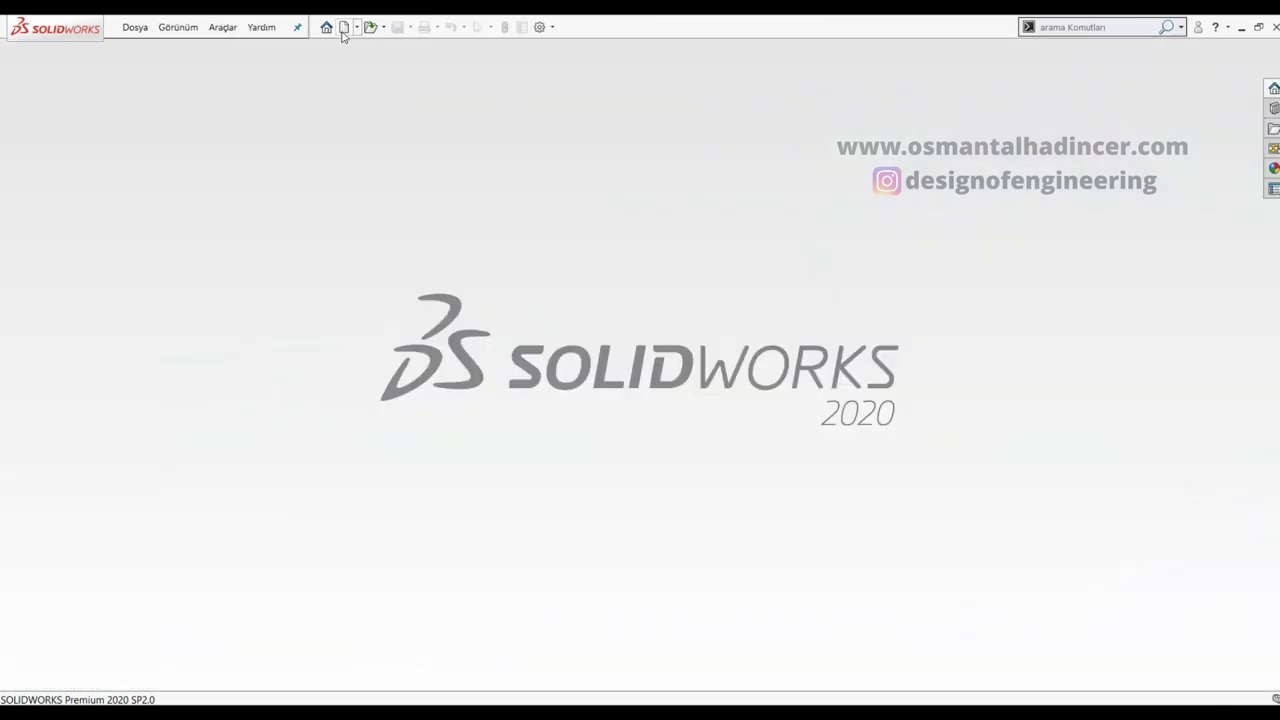
Step: Create a new part and draw two concentric circles at the origin on the Front plane
click(342, 29)
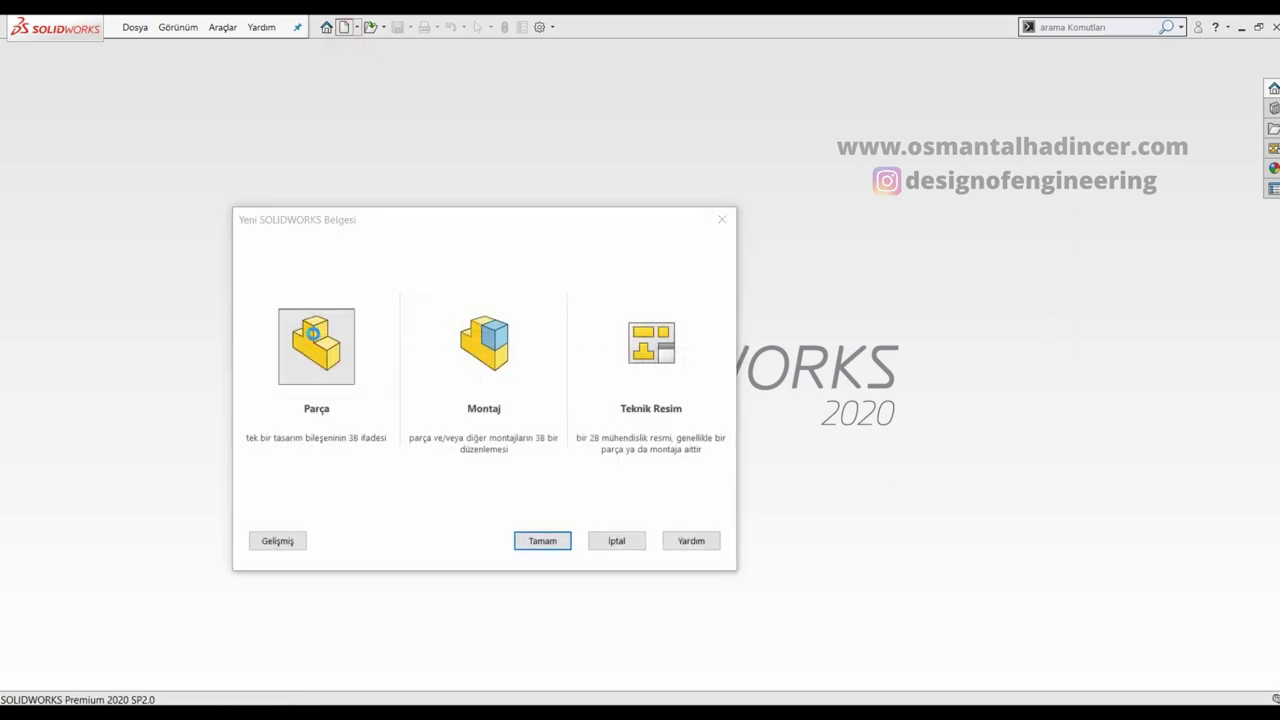
double_click(313, 333)
click(44, 262)
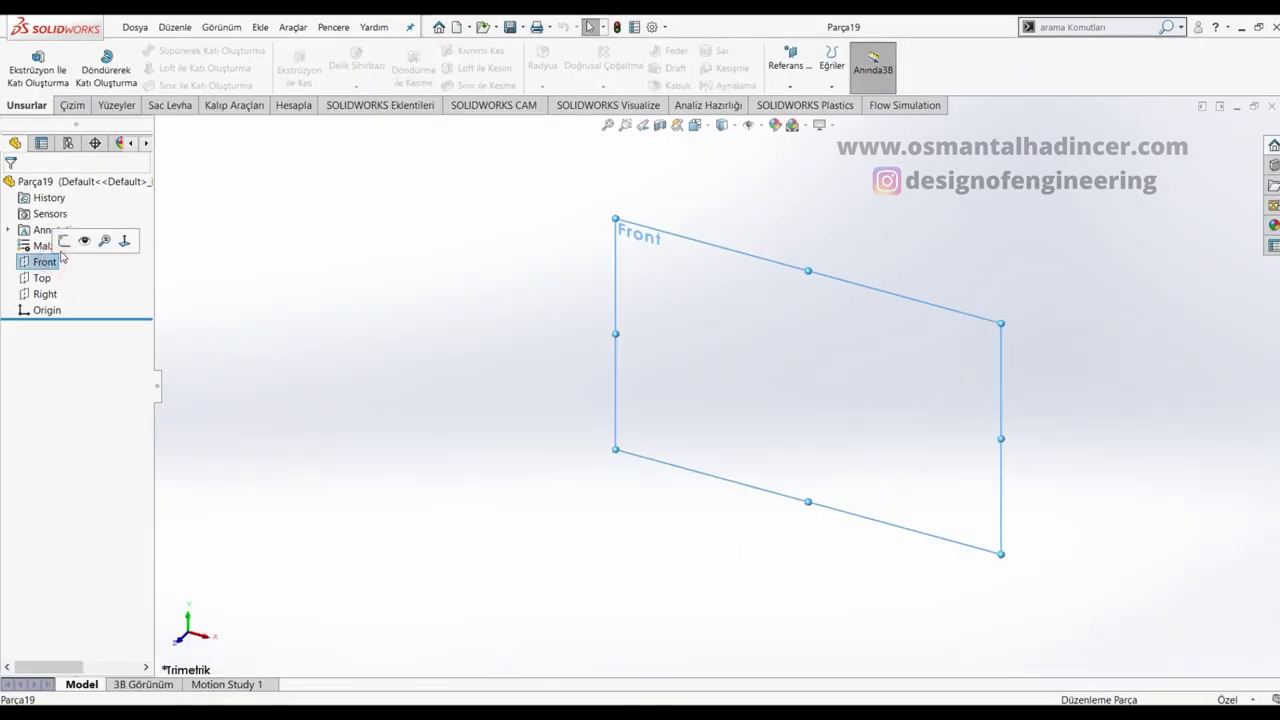
click(86, 240)
click(159, 51)
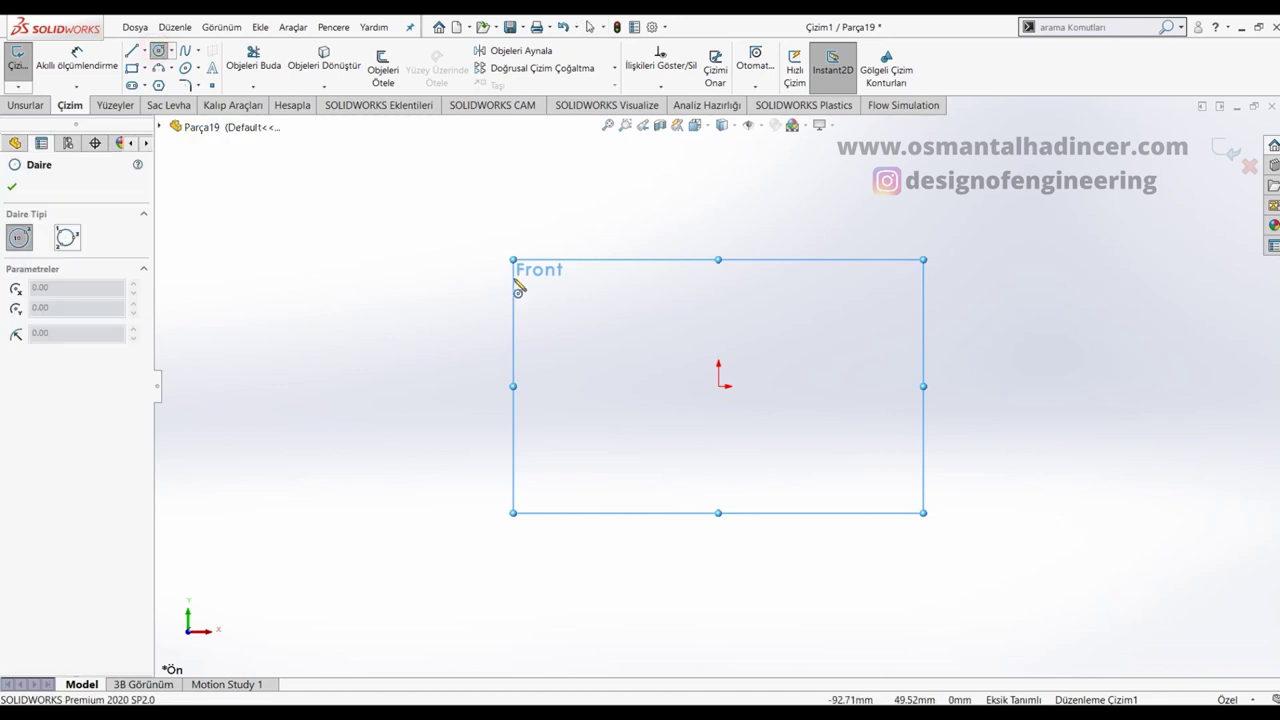
click(719, 386)
click(736, 420)
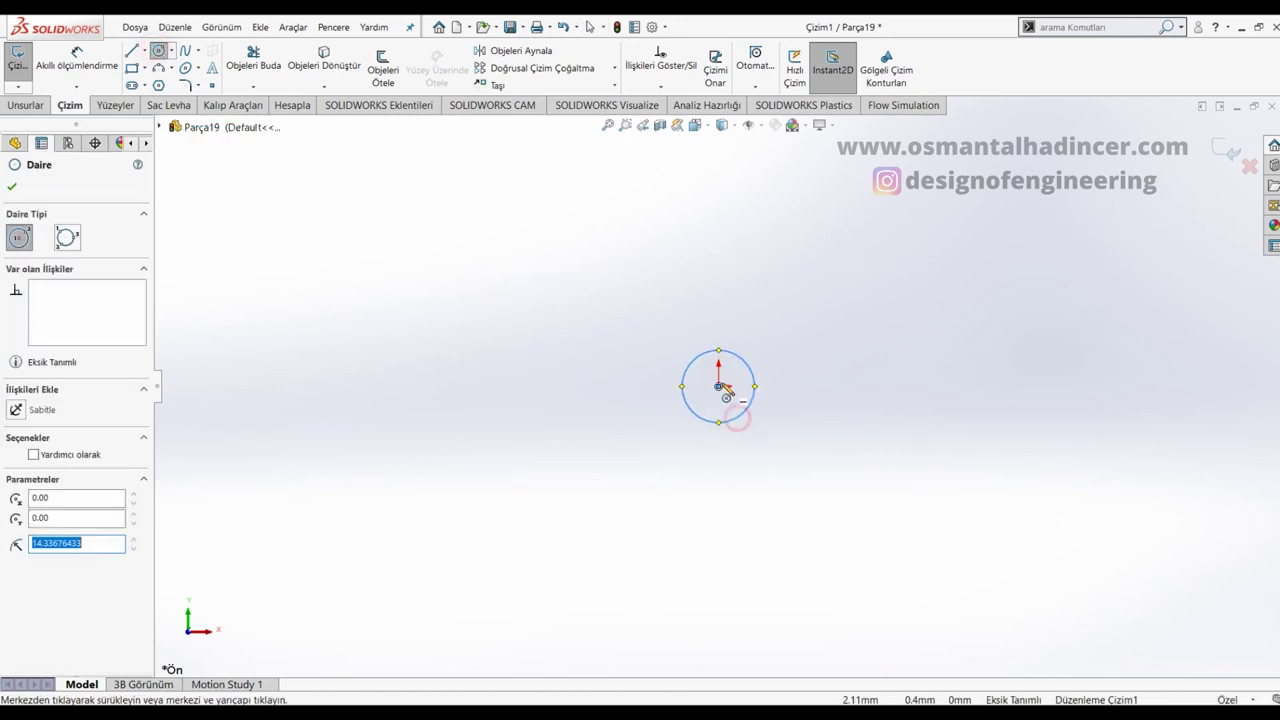
click(718, 386)
click(763, 457)
Step: Draw a second concentric circle pair below the first
scroll(754, 551, up, 2)
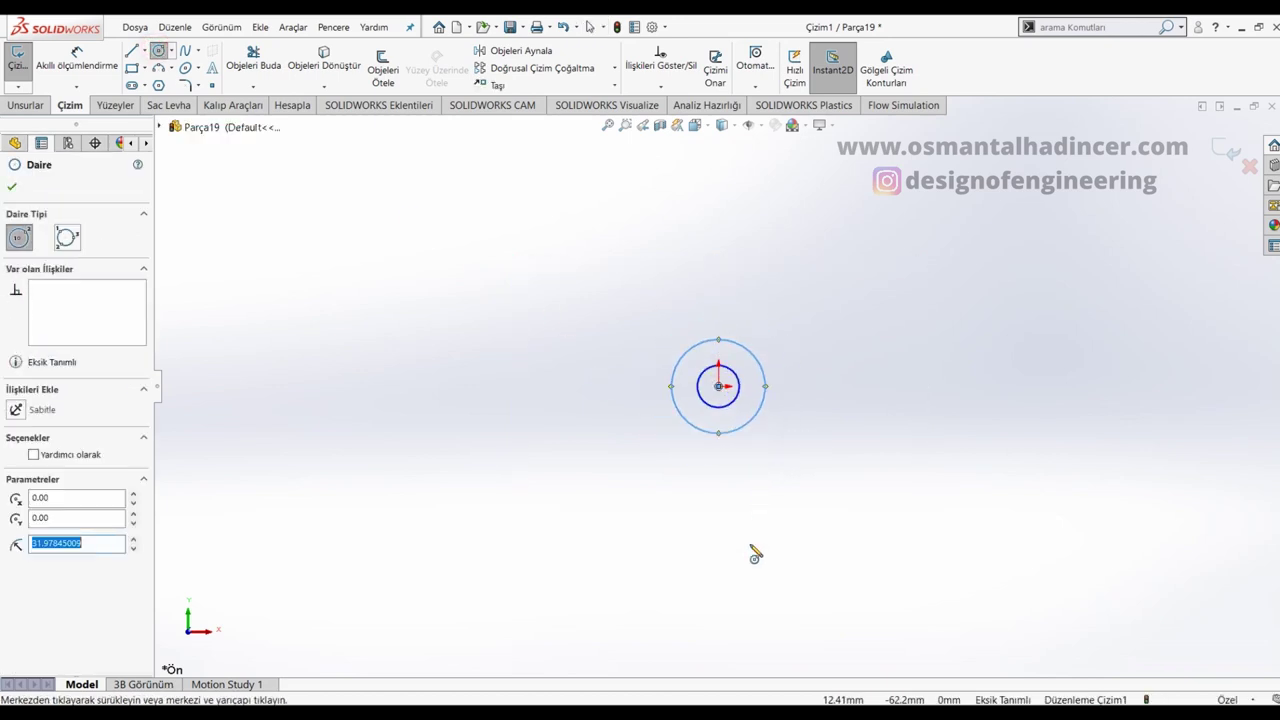
click(711, 586)
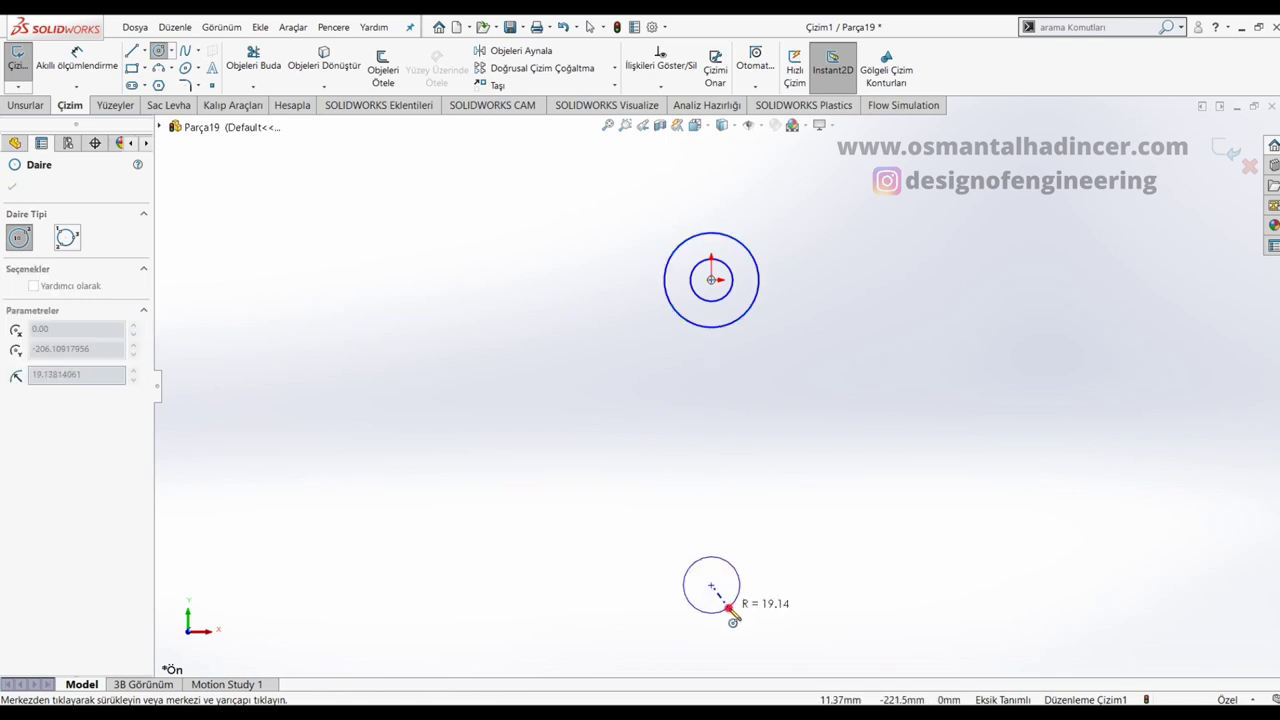
click(726, 608)
click(711, 585)
click(757, 634)
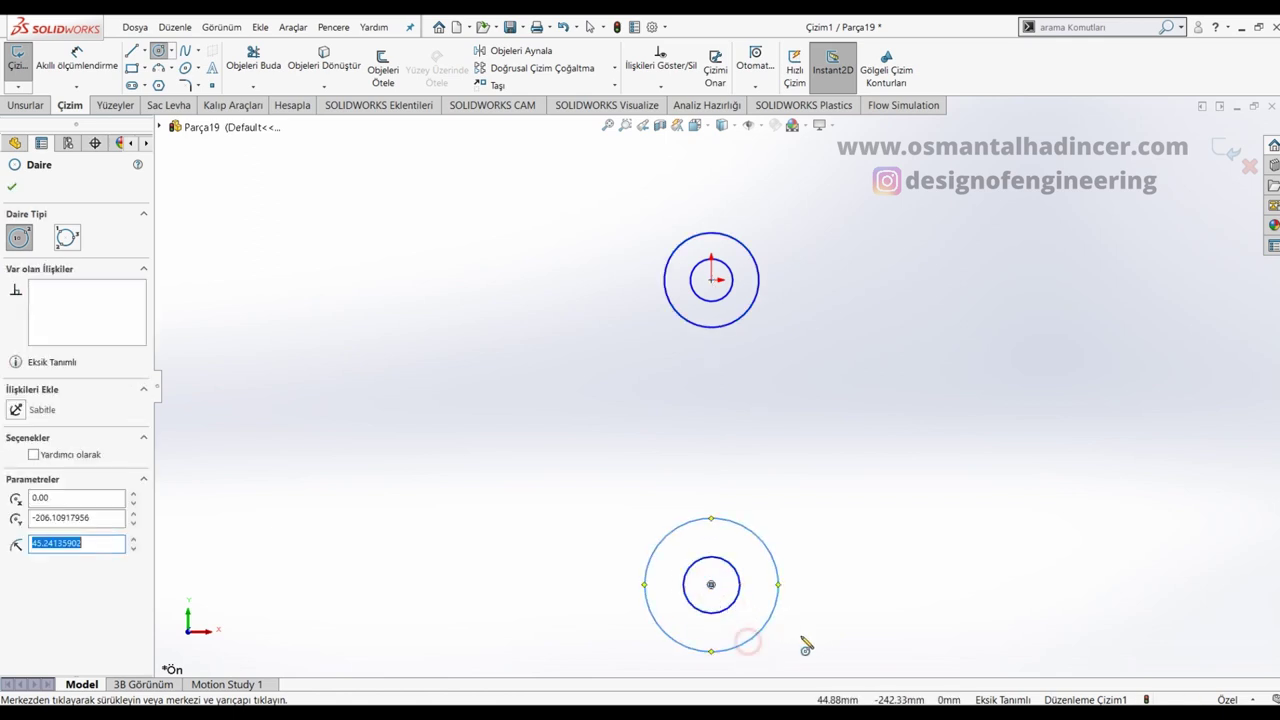
right_drag(771, 651, 790, 560)
Step: Dimension the top circles Ø12.5 and Ø25
click(735, 277)
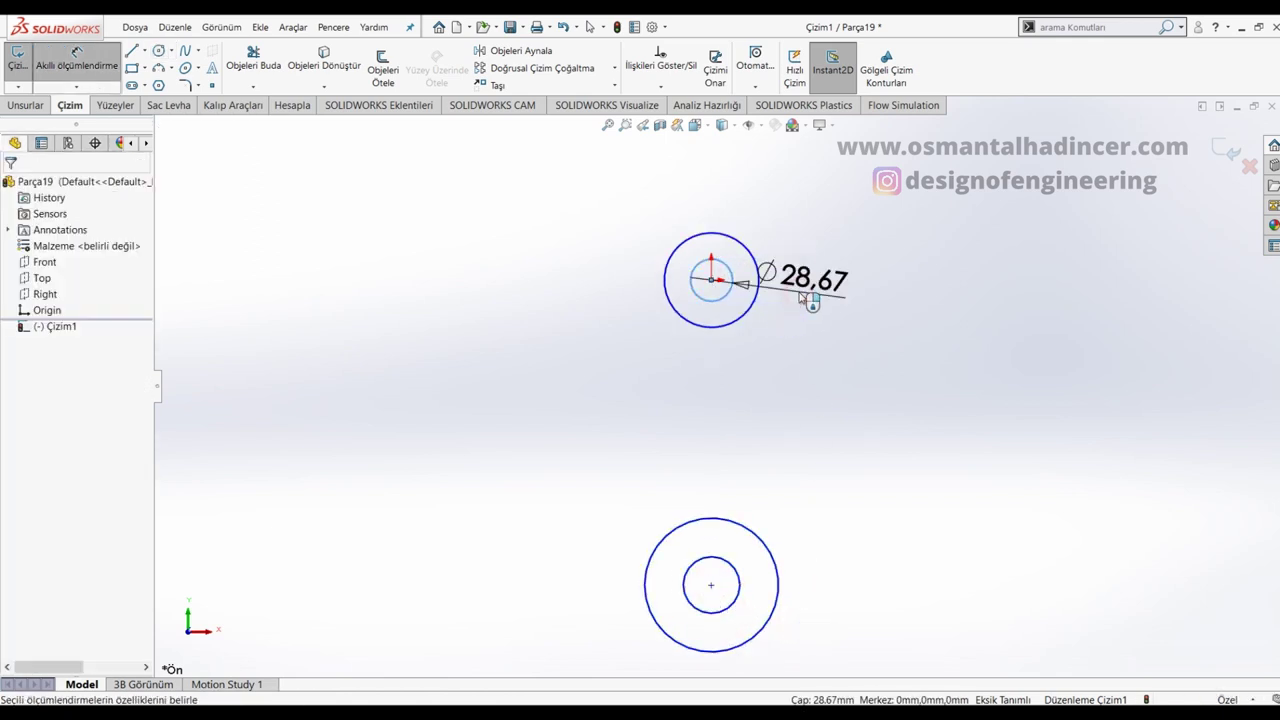
click(812, 288)
text(12.5)
key(Return)
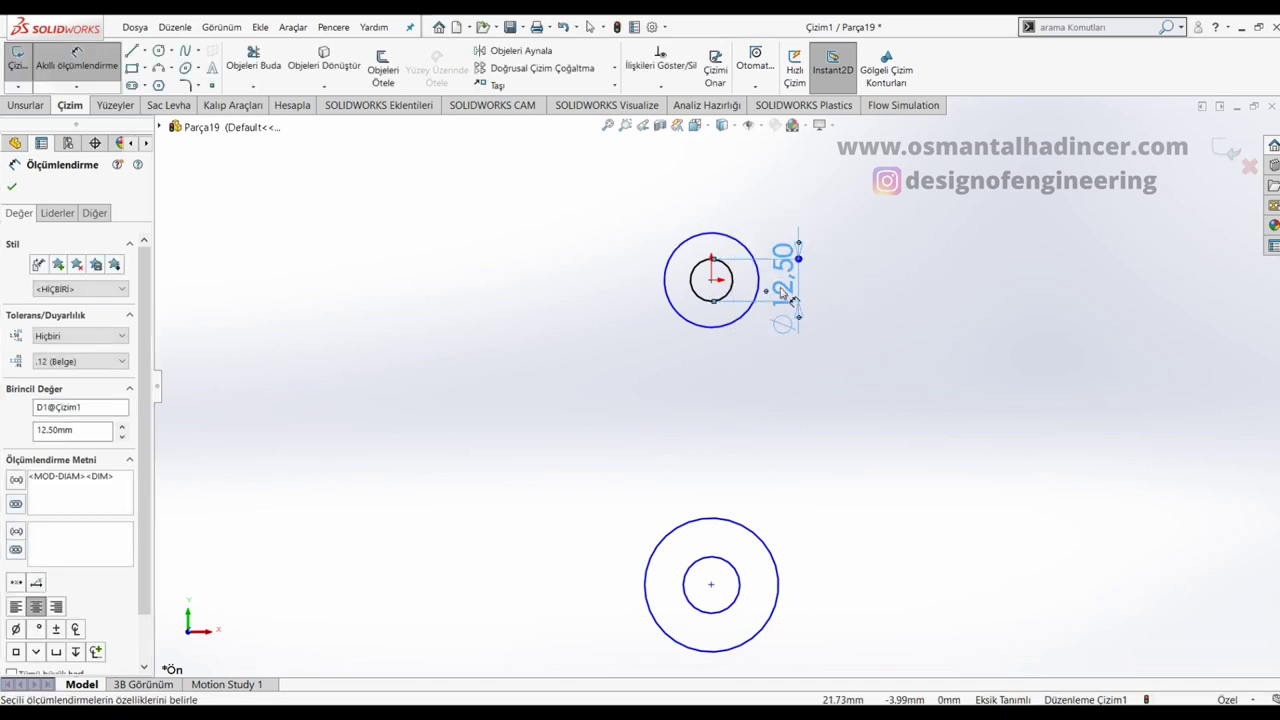
click(751, 250)
click(772, 202)
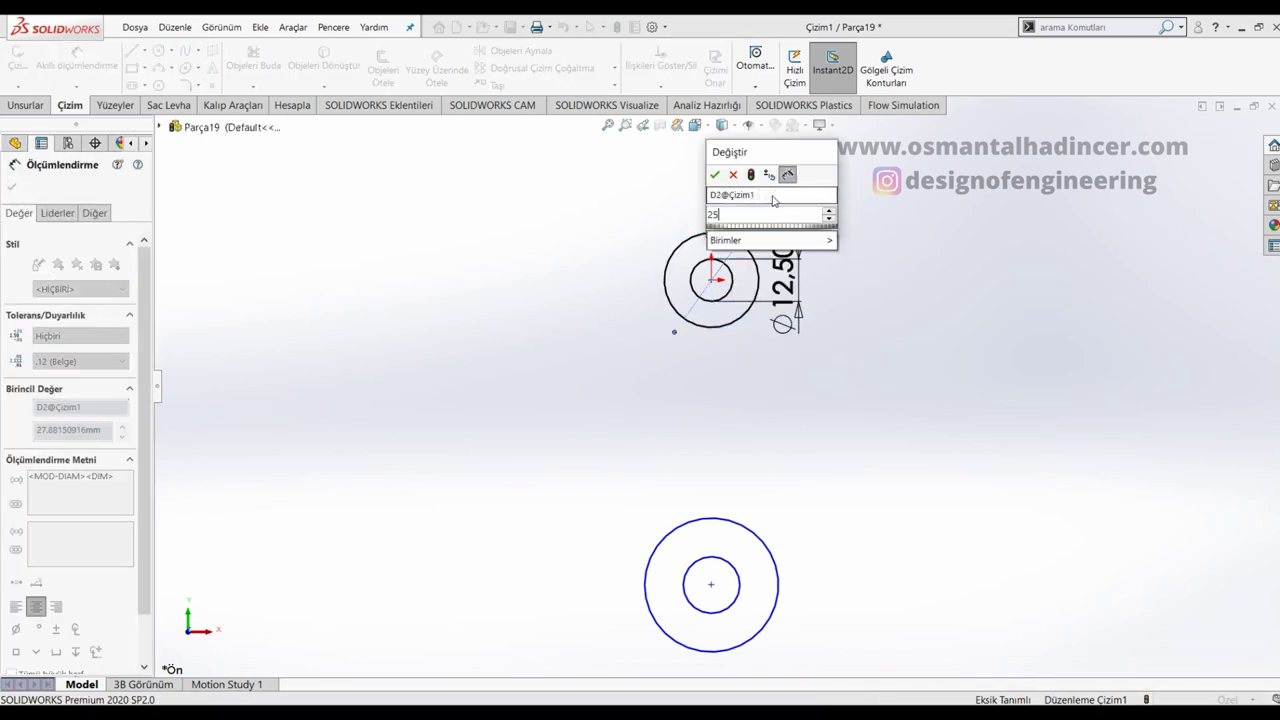
text(25)
key(Return)
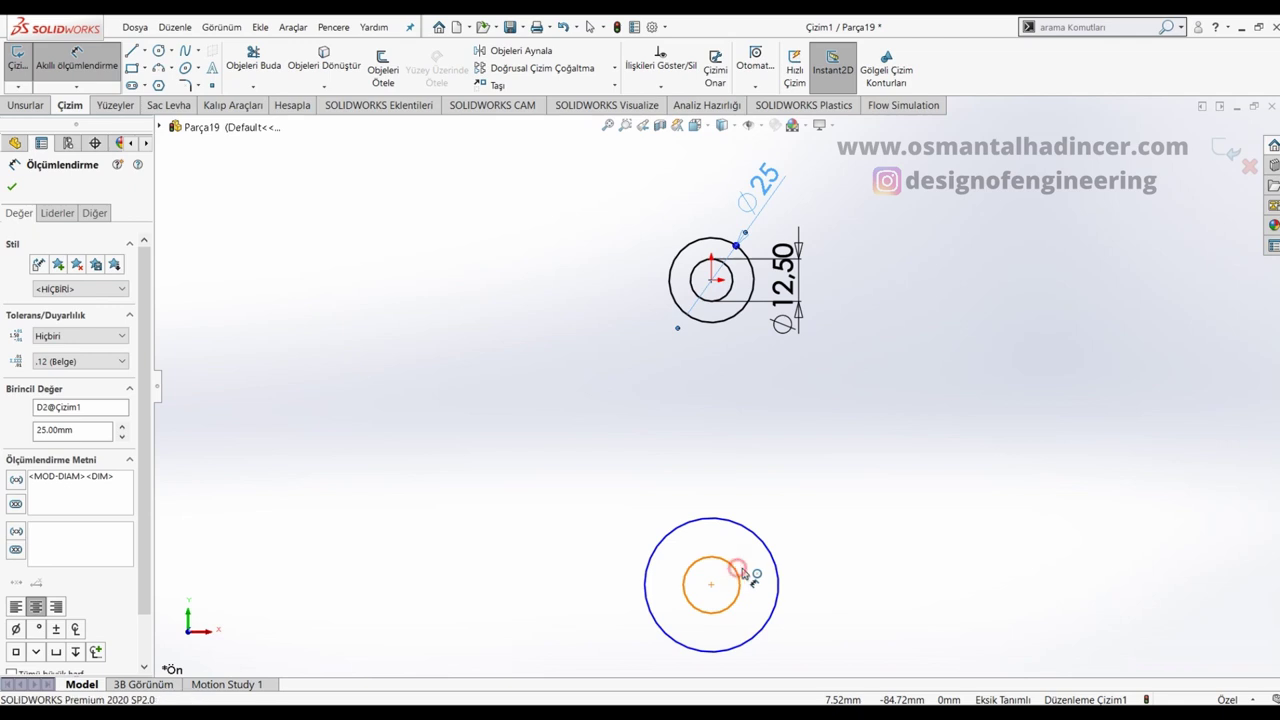
Step: Dimension the lower circles Ø32 and Ø42
click(742, 572)
click(908, 535)
text(32)
key(Return)
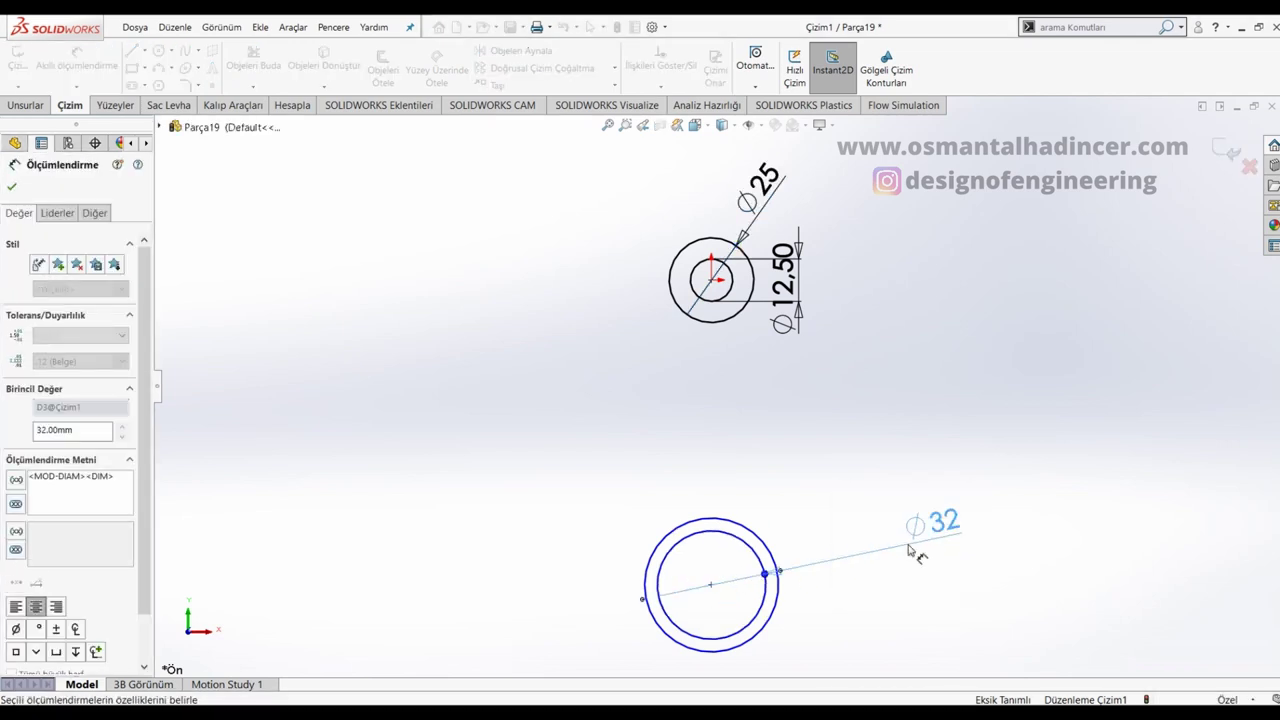
click(783, 598)
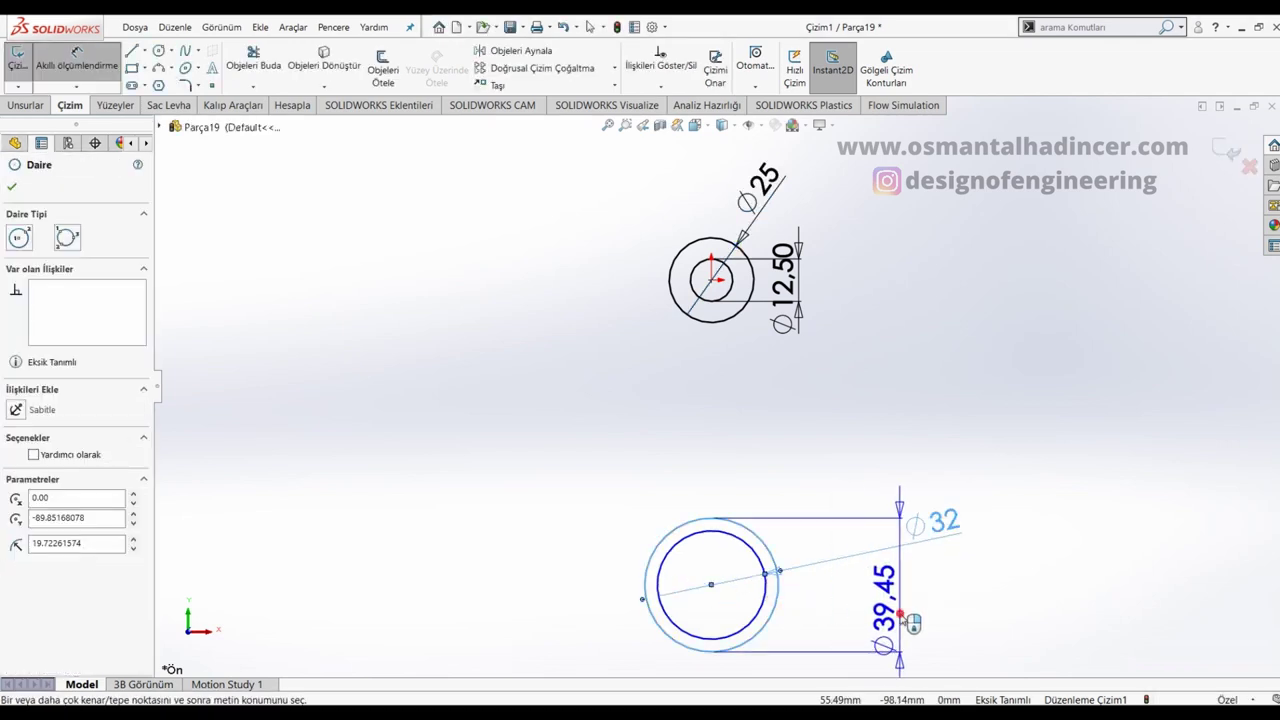
click(900, 614)
text(42)
key(Return)
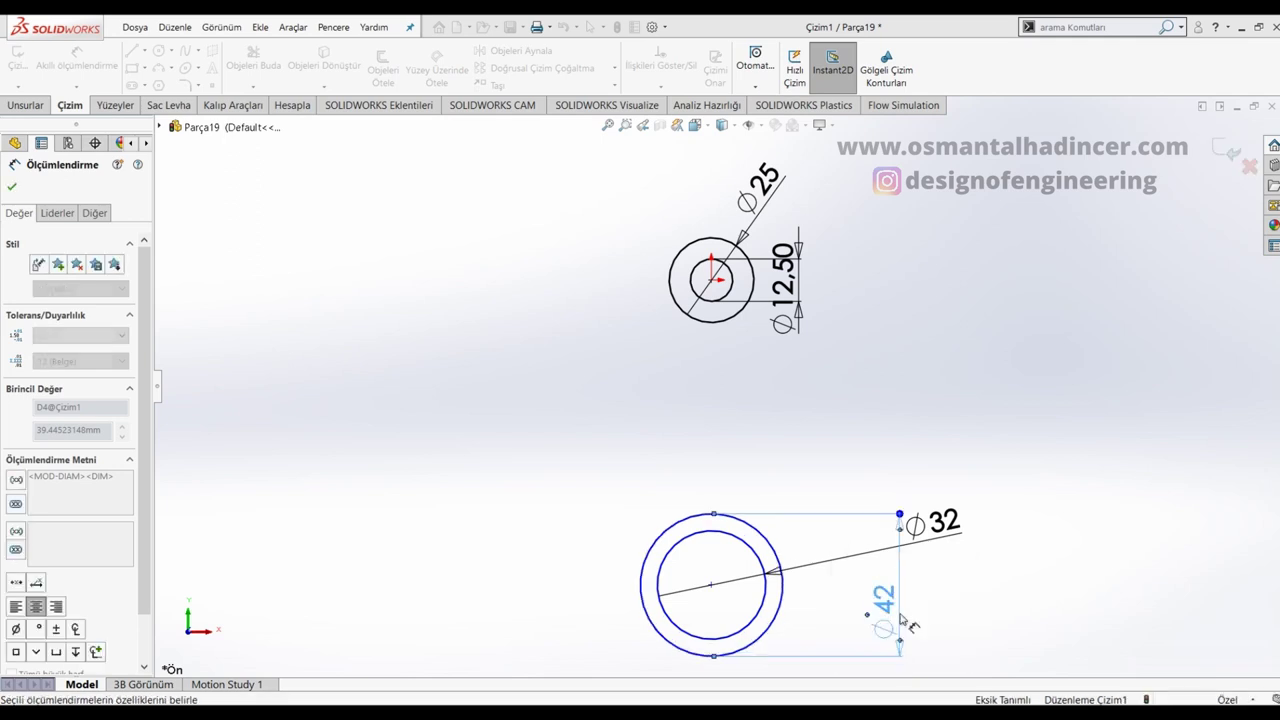
Step: Draw a vertical centreline joining the top and lower circle centres
click(144, 52)
click(180, 82)
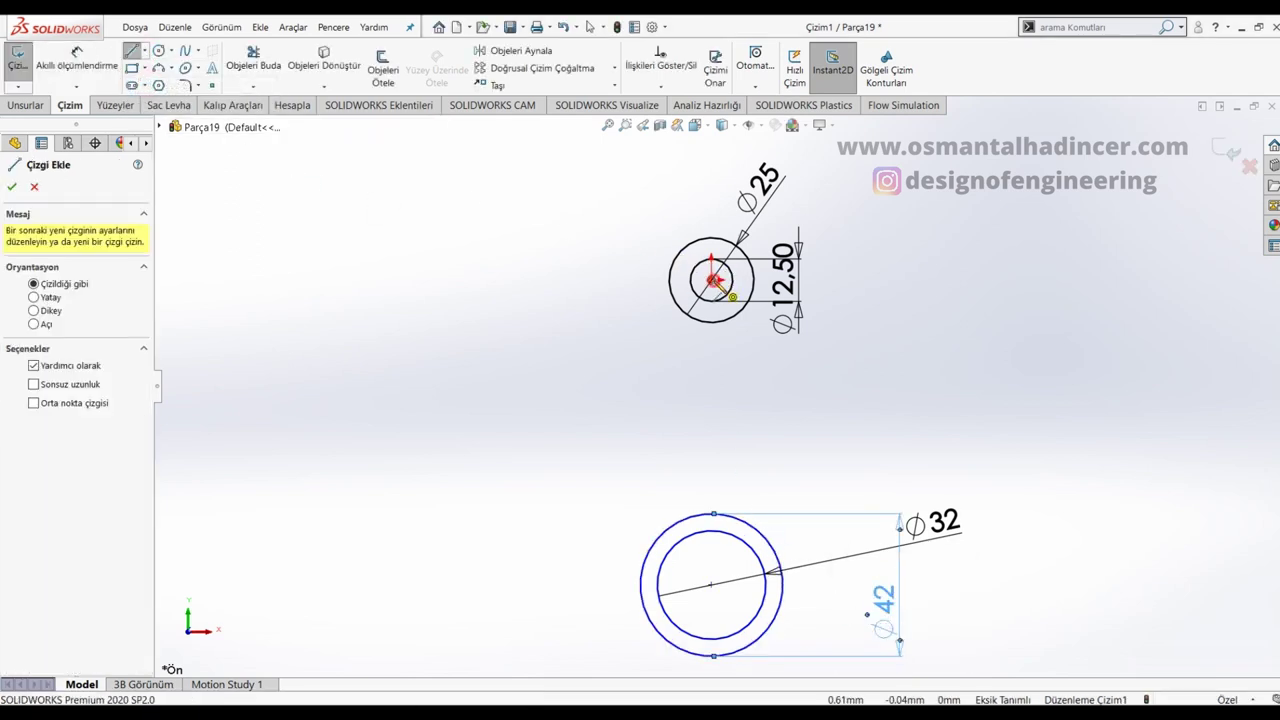
click(711, 280)
click(711, 584)
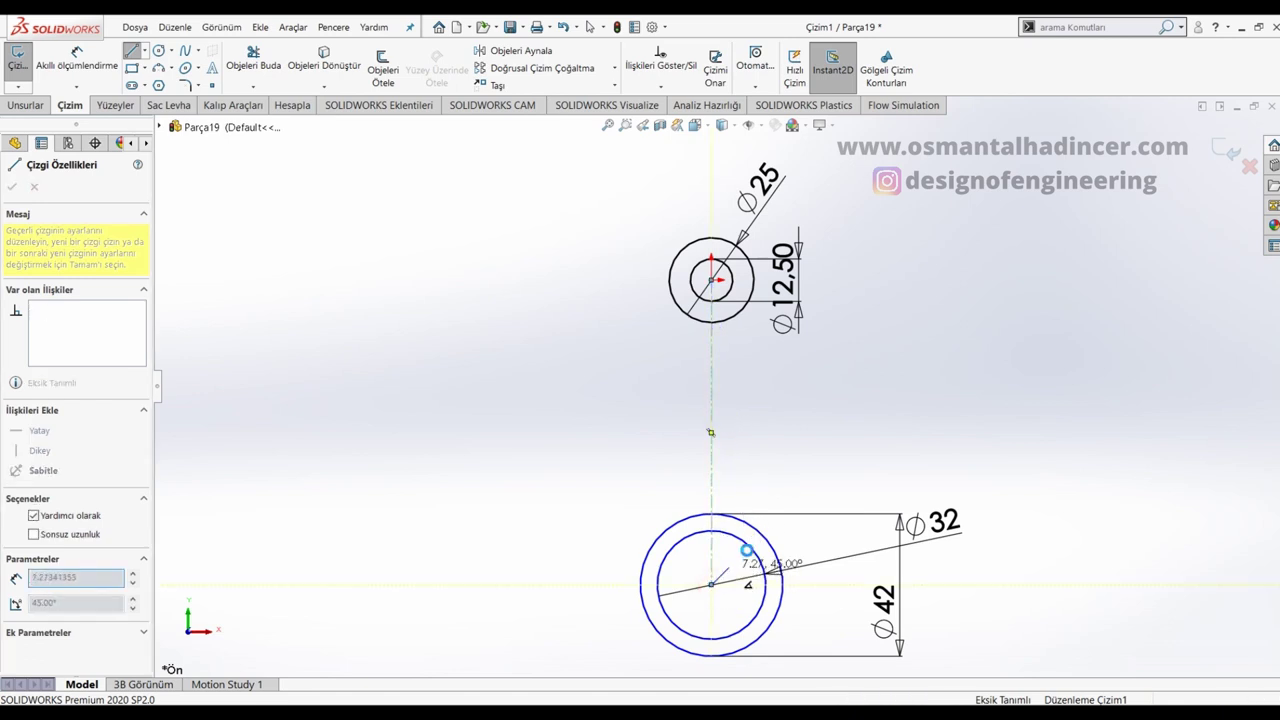
key(Escape)
Step: Draw a short vertical line dropping from the Ø25 circle
click(131, 53)
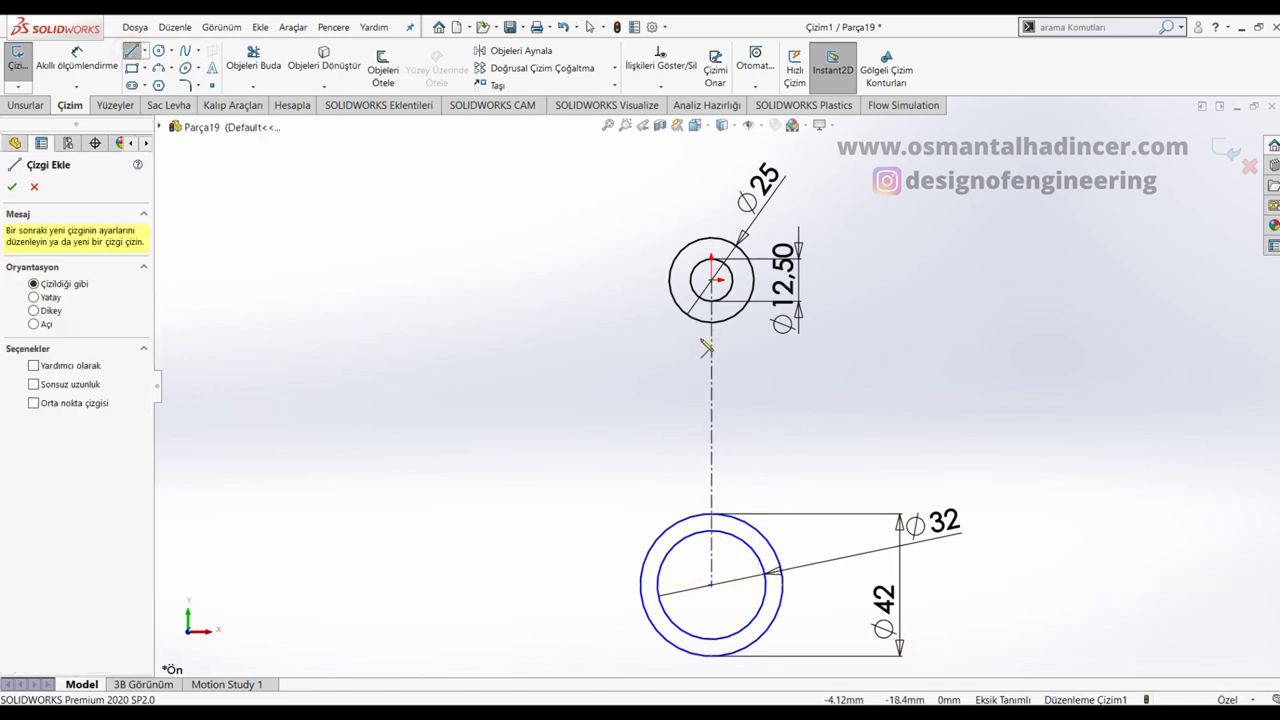
click(695, 402)
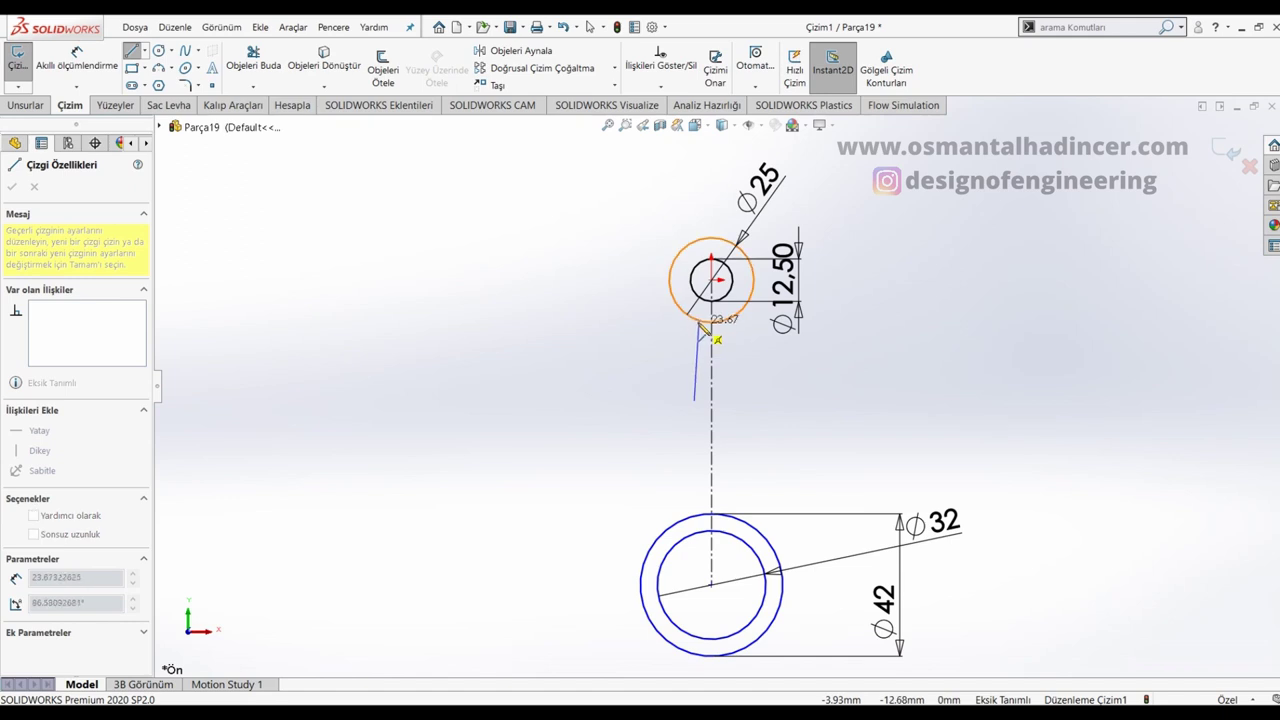
click(695, 321)
key(Escape)
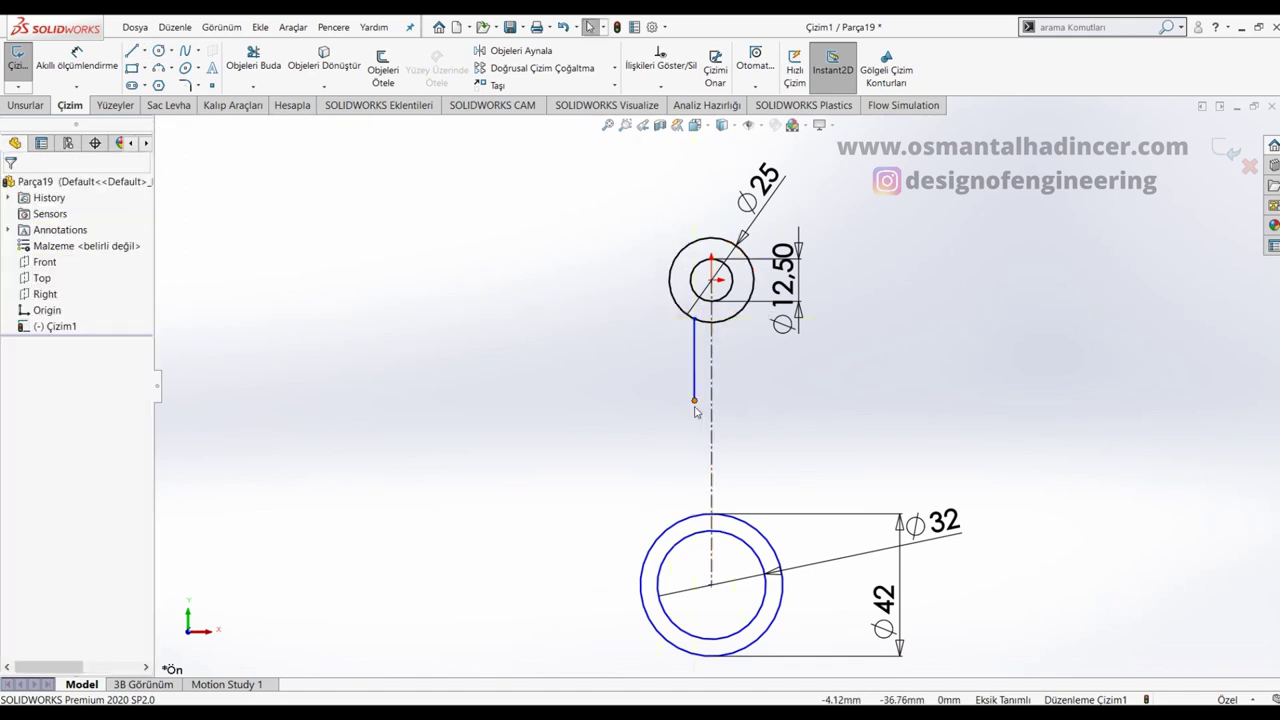
Step: Draw a centre-point arc from the line's lower end to the Ø42 circle
click(159, 68)
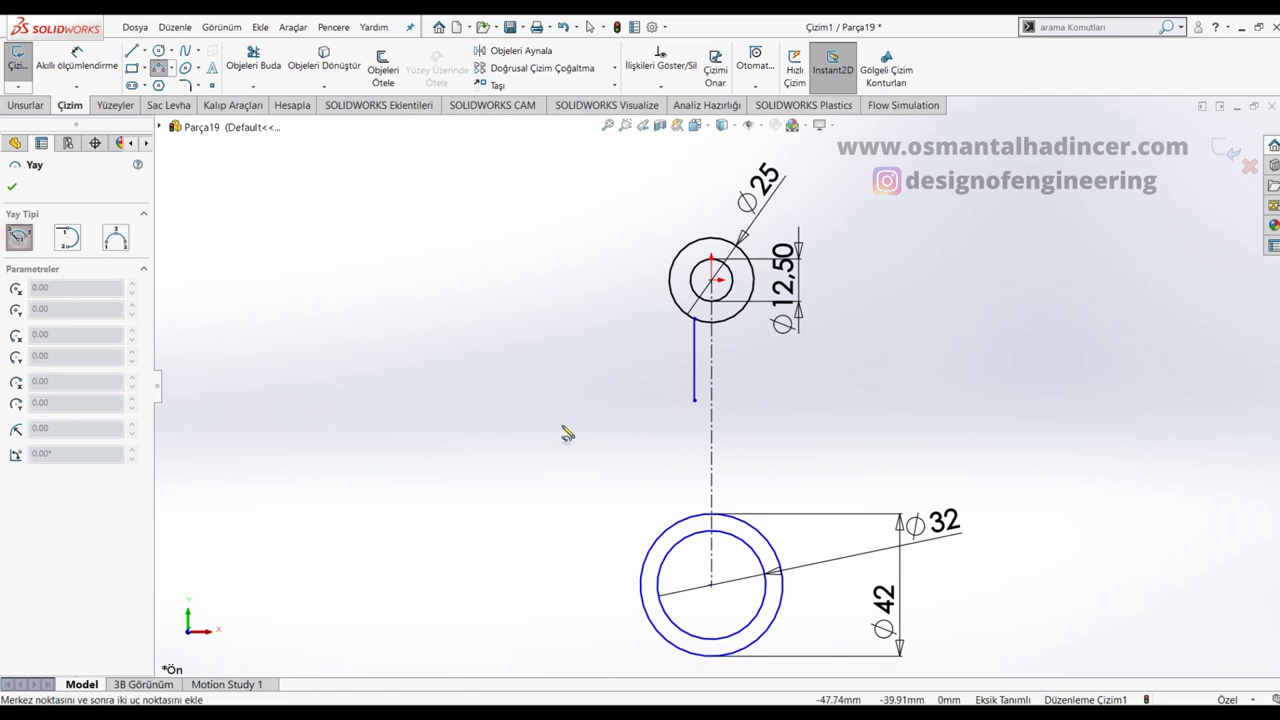
click(512, 444)
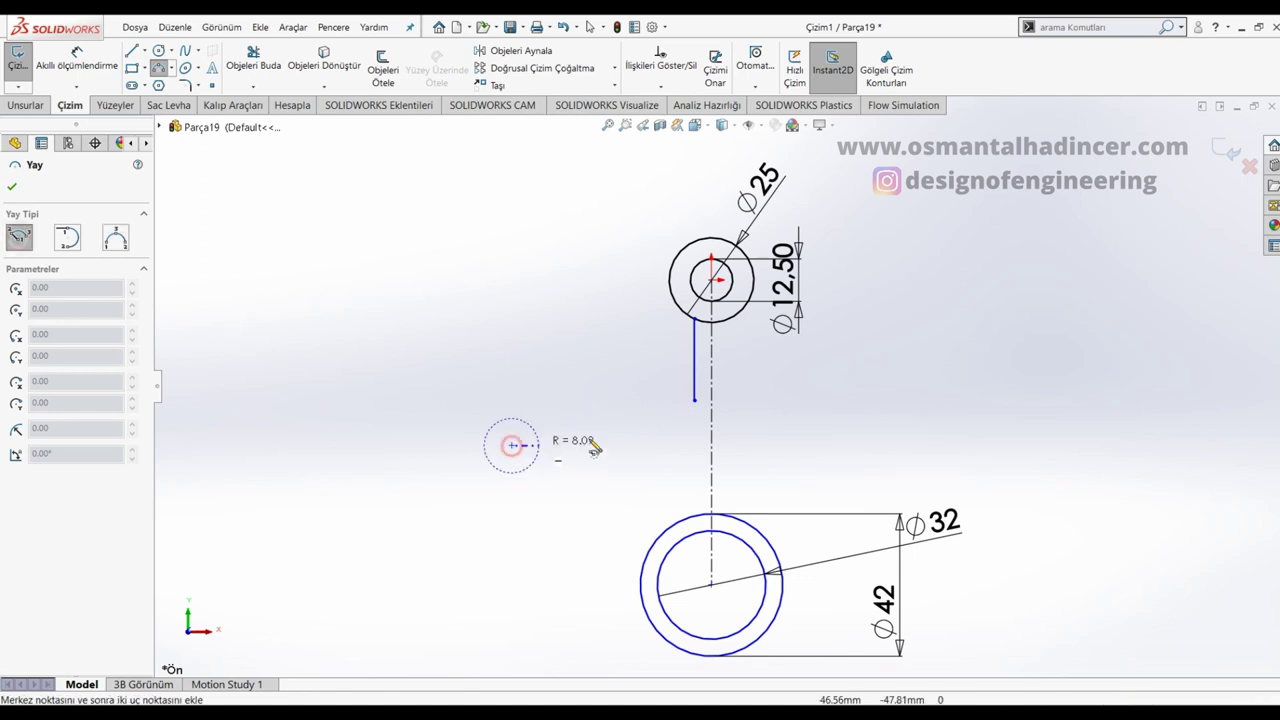
click(694, 401)
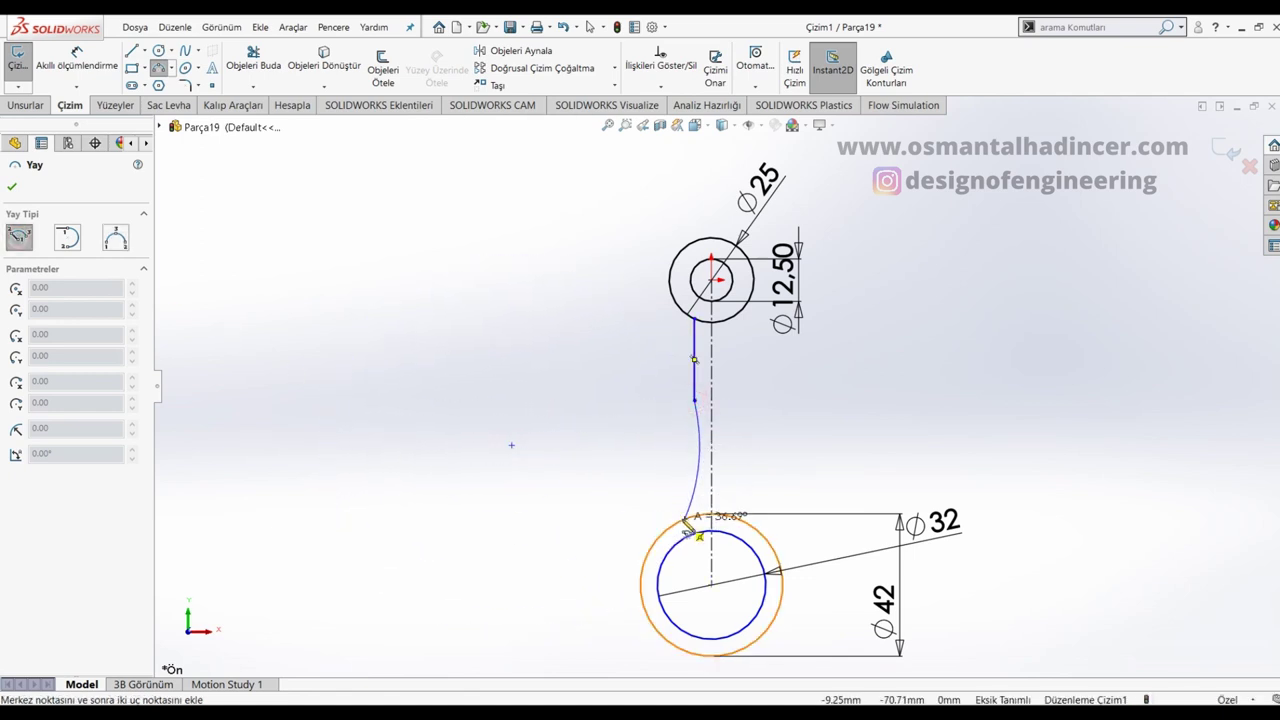
click(686, 520)
key(Escape)
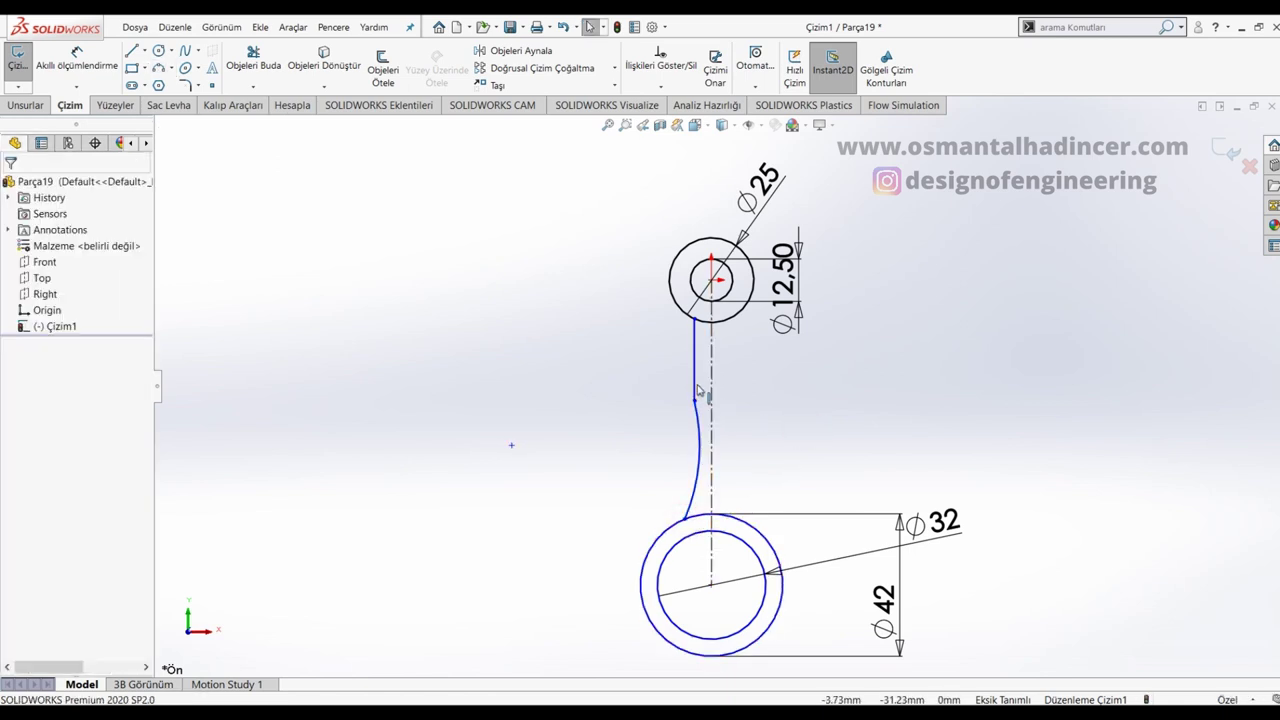
right_drag(789, 428, 785, 385)
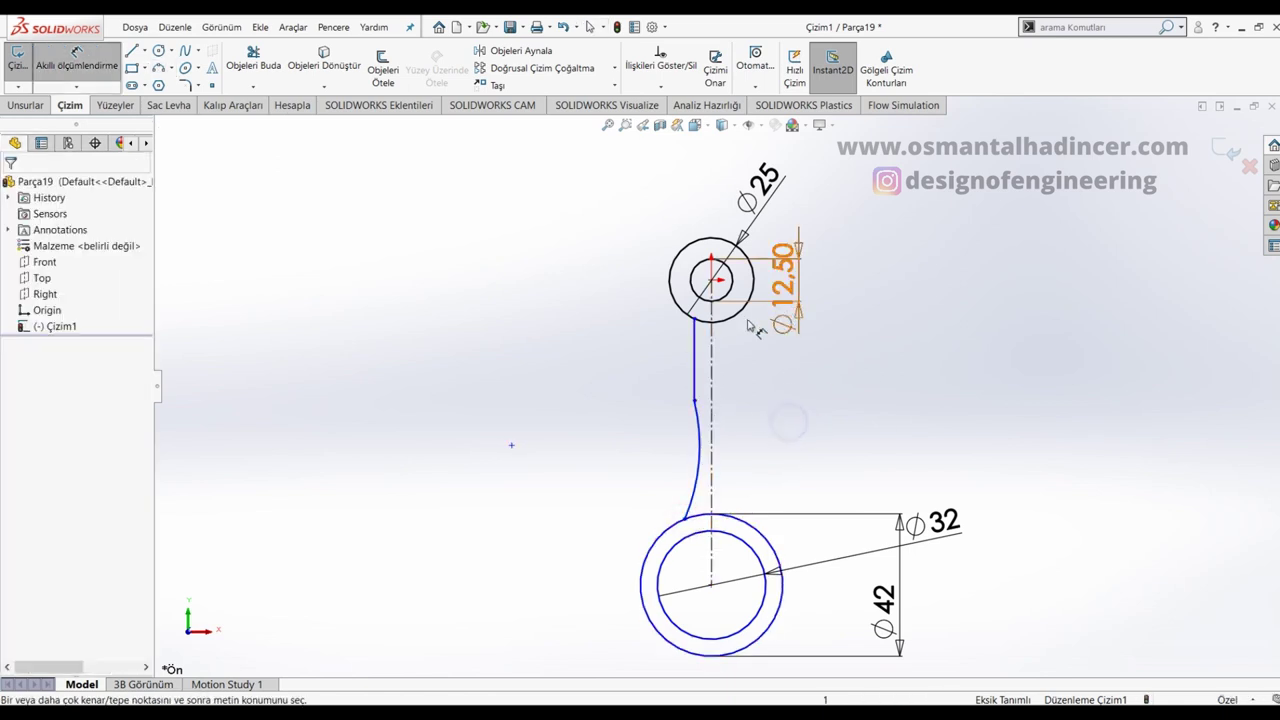
Step: Dimension the vertical shank line 8 from the centreline
click(713, 357)
click(694, 362)
click(640, 360)
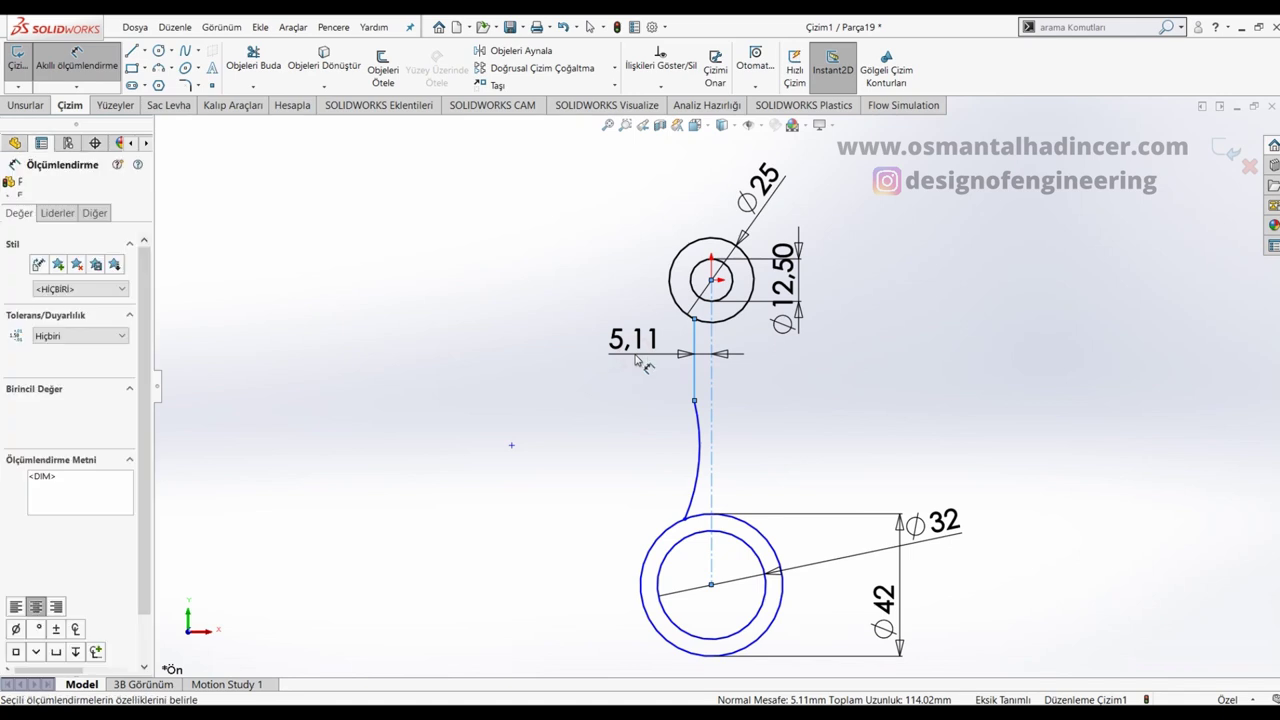
text(8)
key(Return)
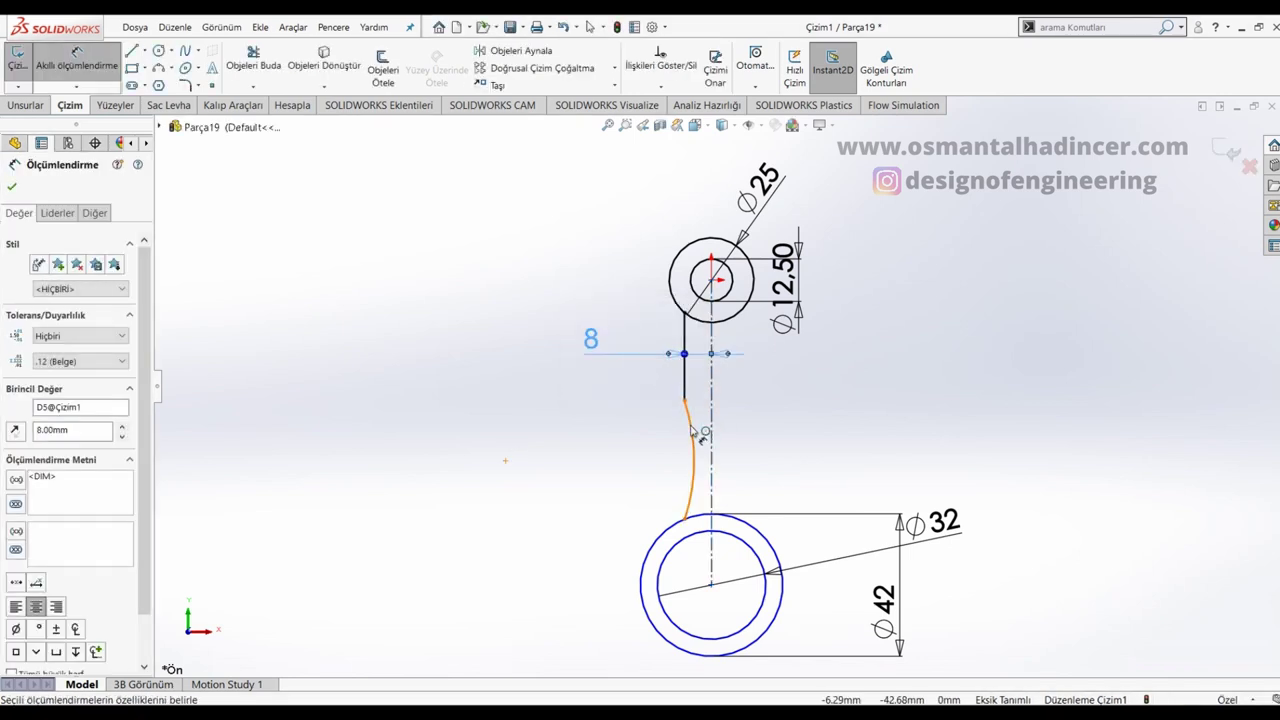
key(Escape)
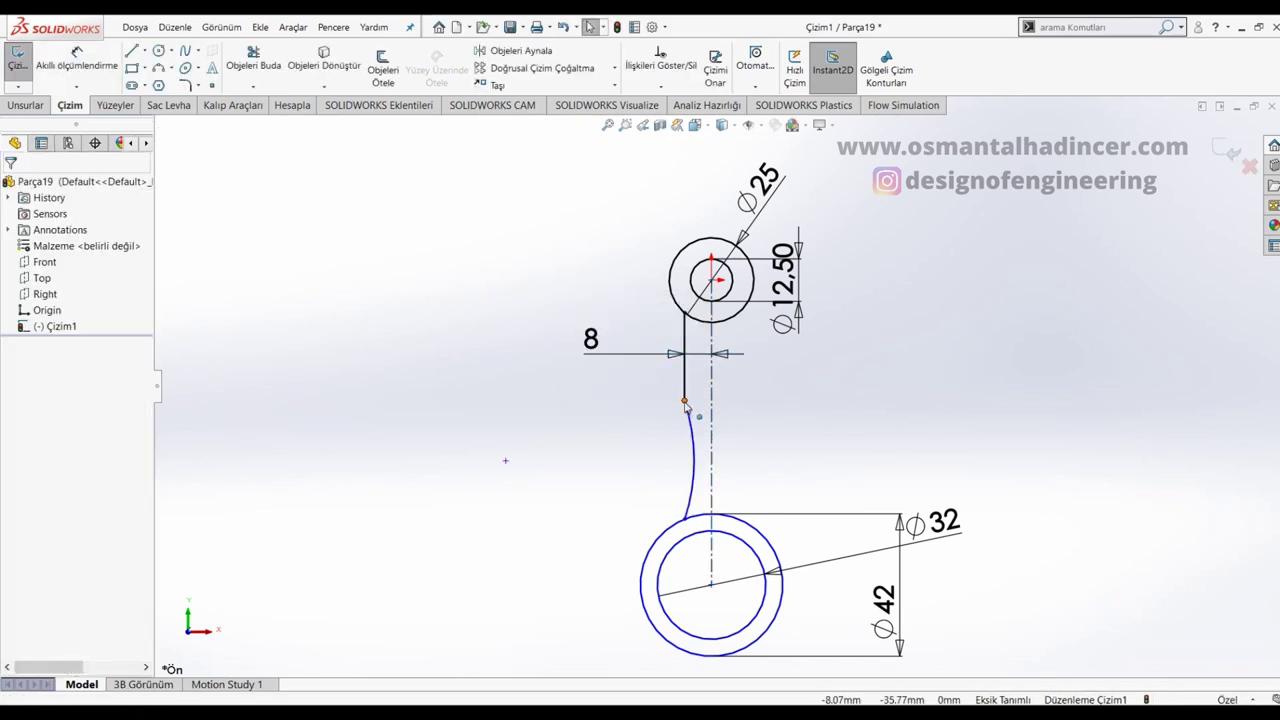
Step: Make the arc tangent to the shank line and to the outer eye circle
click(688, 428)
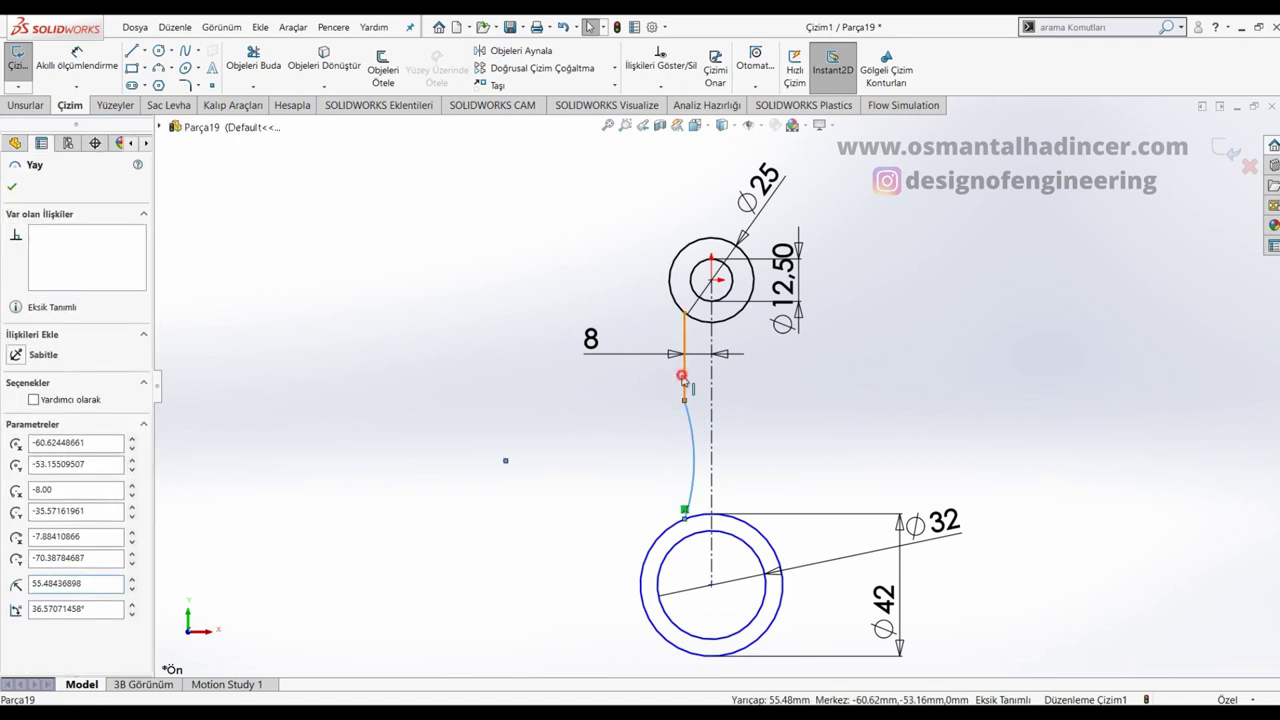
ctrl+click(684, 375)
click(18, 423)
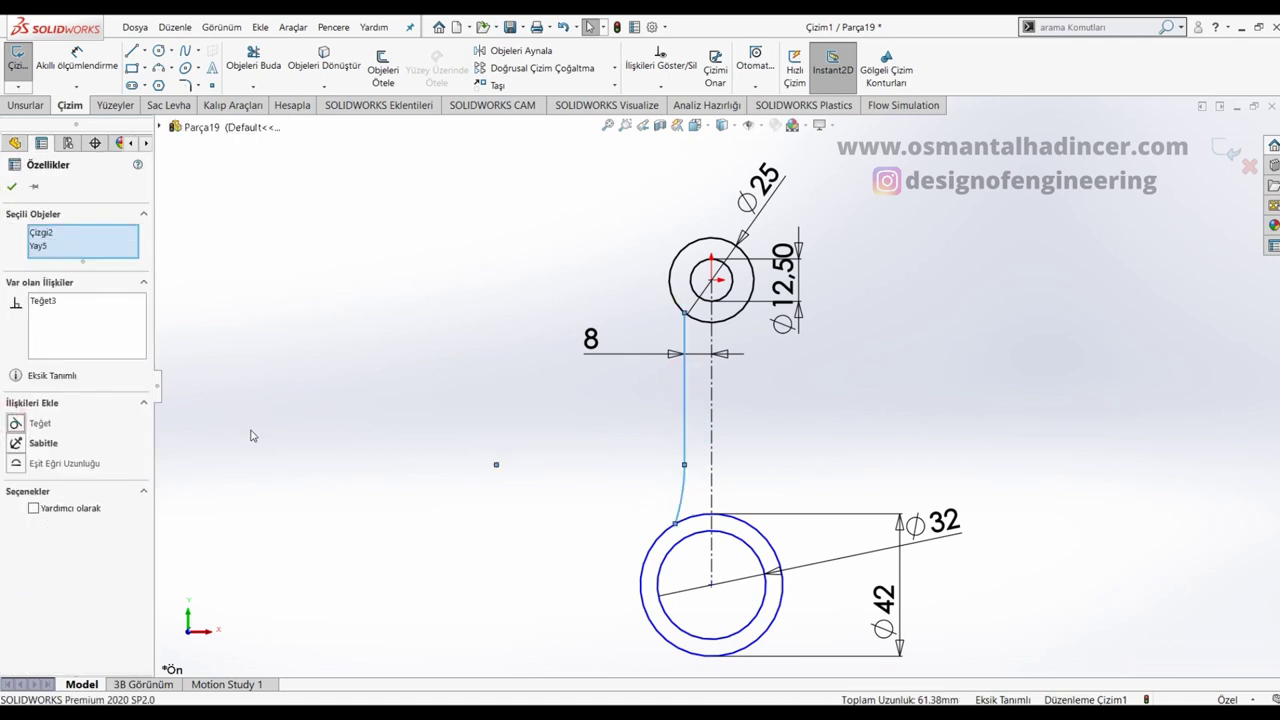
click(537, 393)
click(685, 490)
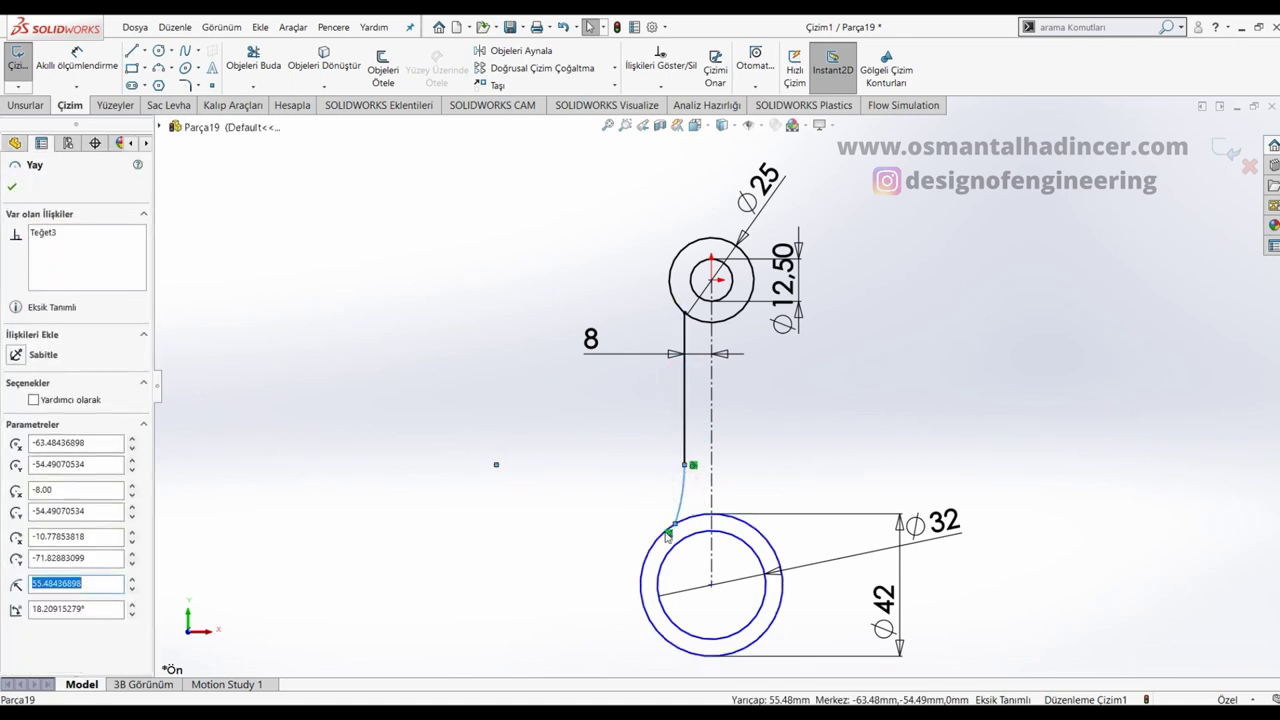
ctrl+click(659, 538)
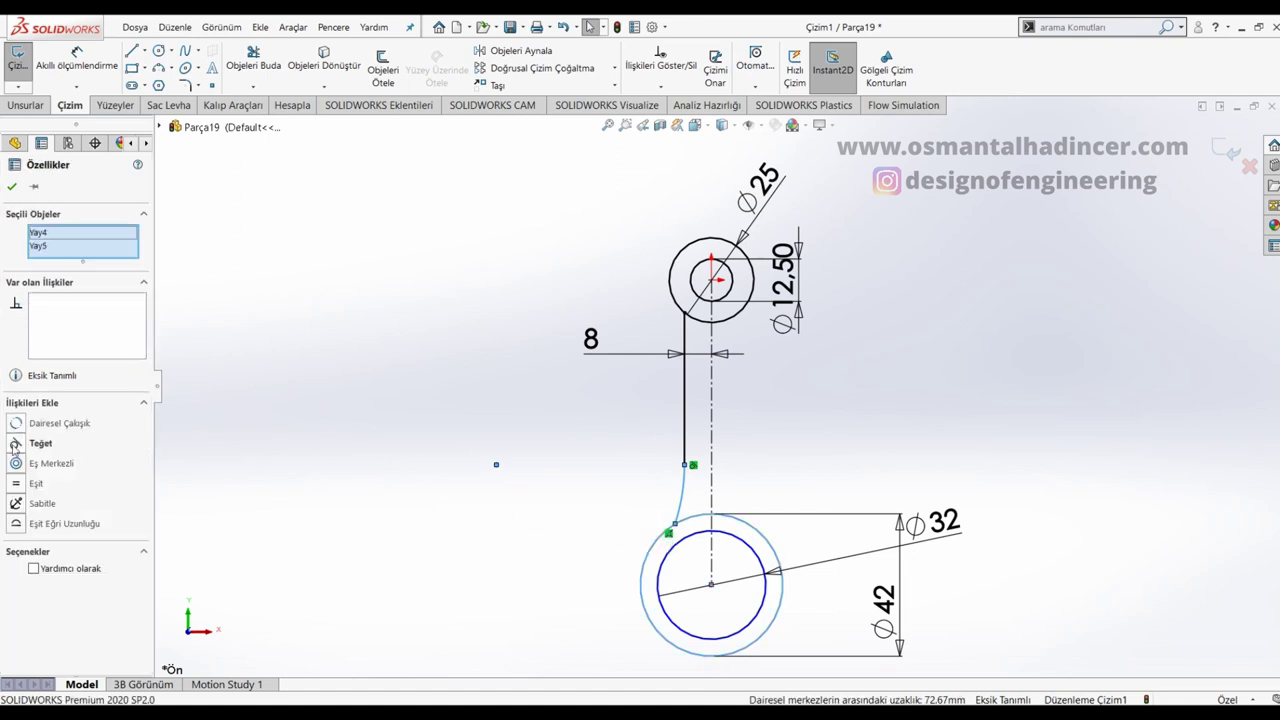
click(15, 445)
click(490, 388)
Step: Dimension the shank line's length to 35
right_drag(575, 541, 578, 398)
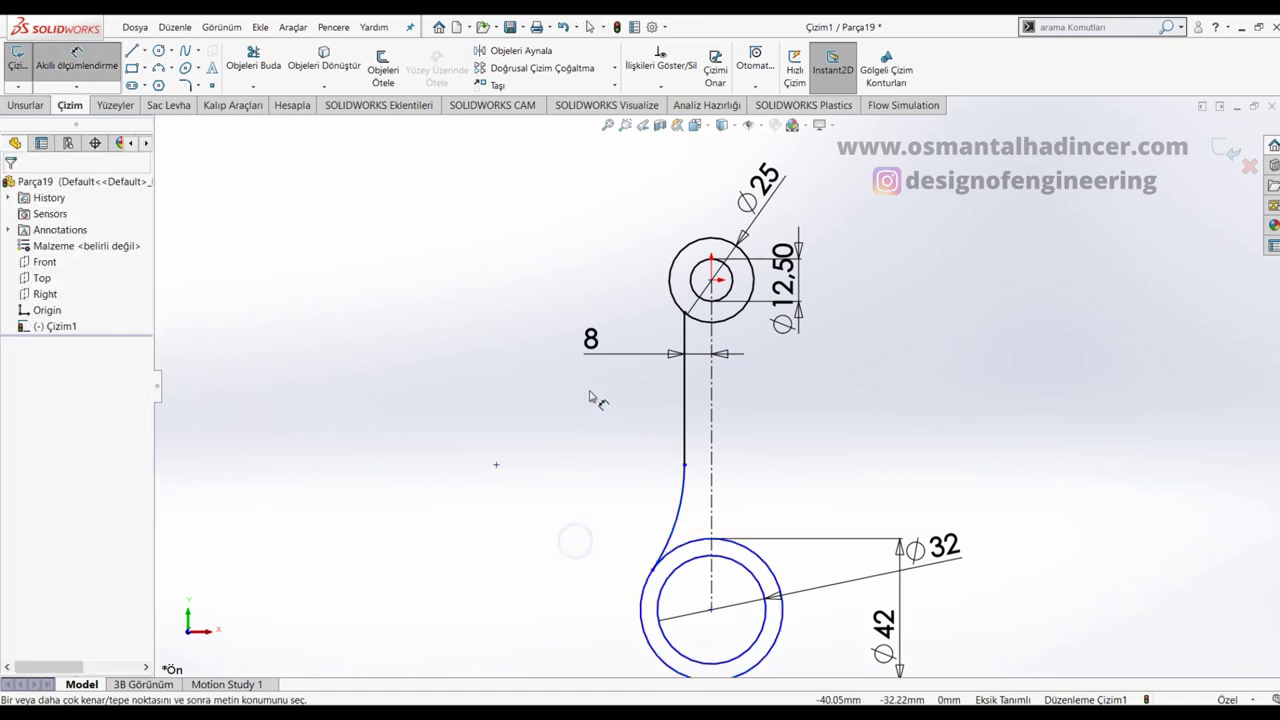
click(686, 415)
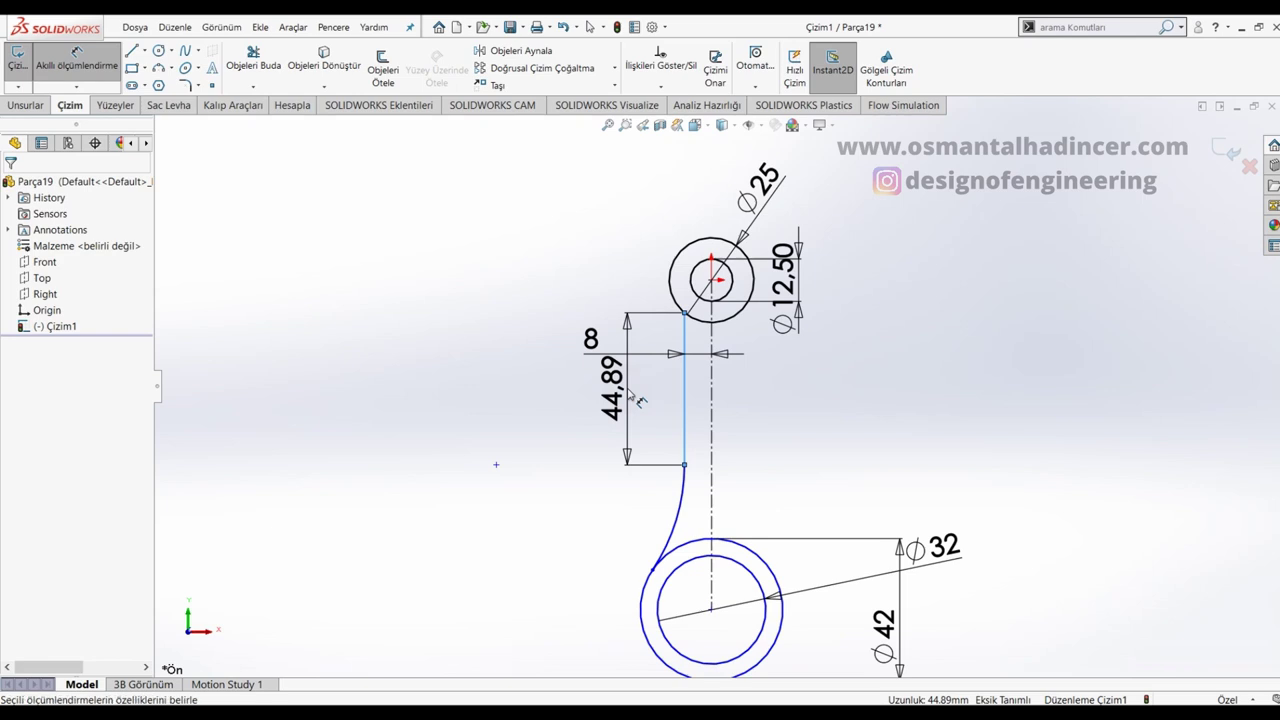
click(628, 388)
text(35)
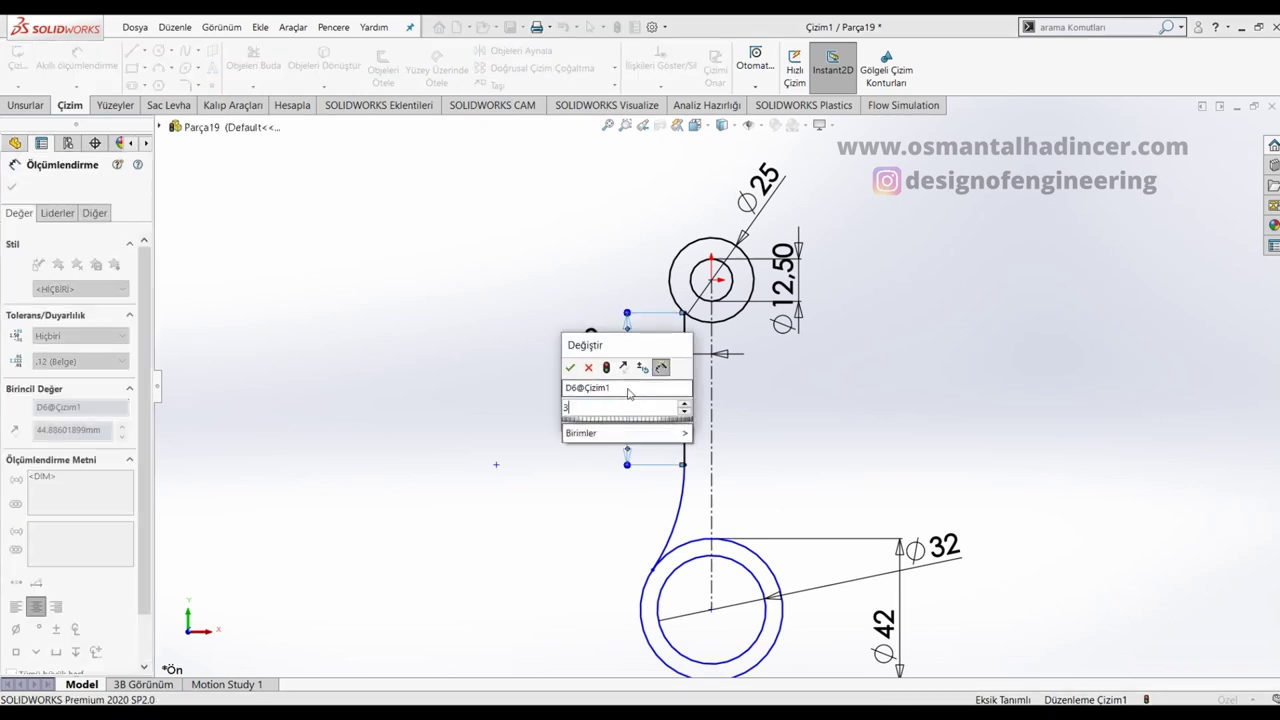
key(Return)
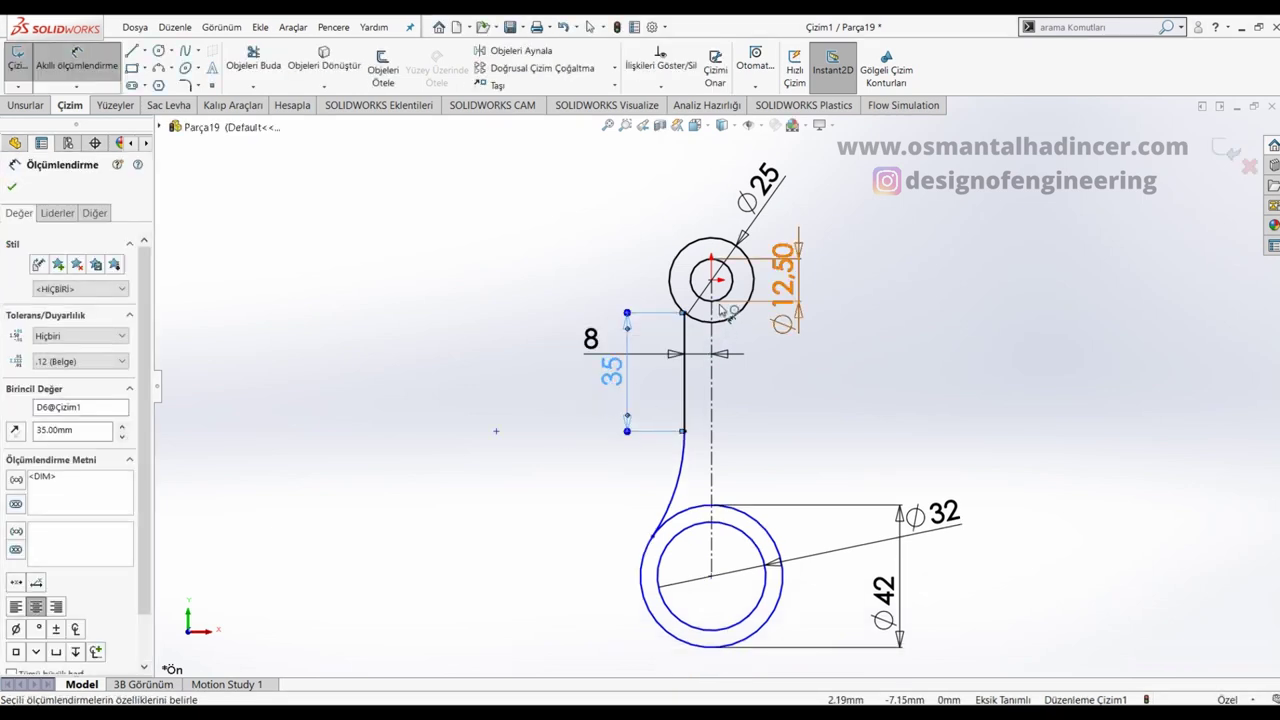
Step: Dimension the distance between the two eye centres to 120
click(712, 300)
click(760, 560)
click(1040, 490)
text(20)
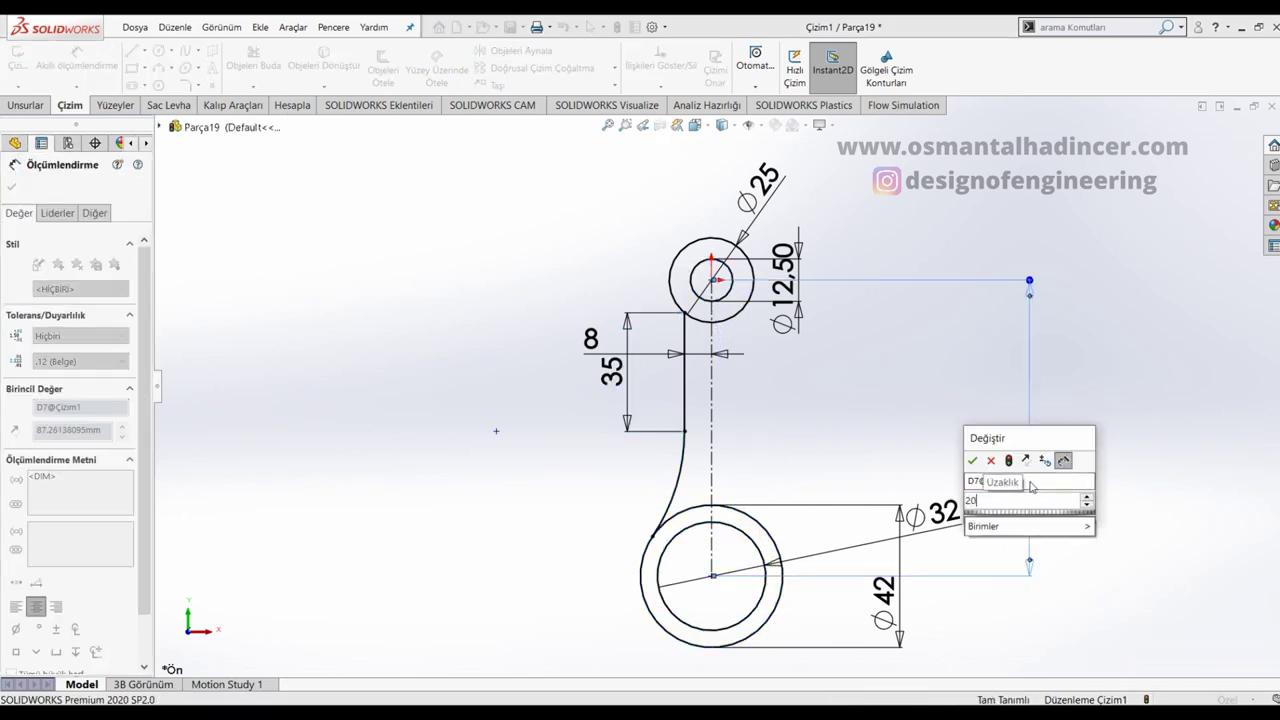
text(=)
key(Escape)
scroll(690, 330, up, 3)
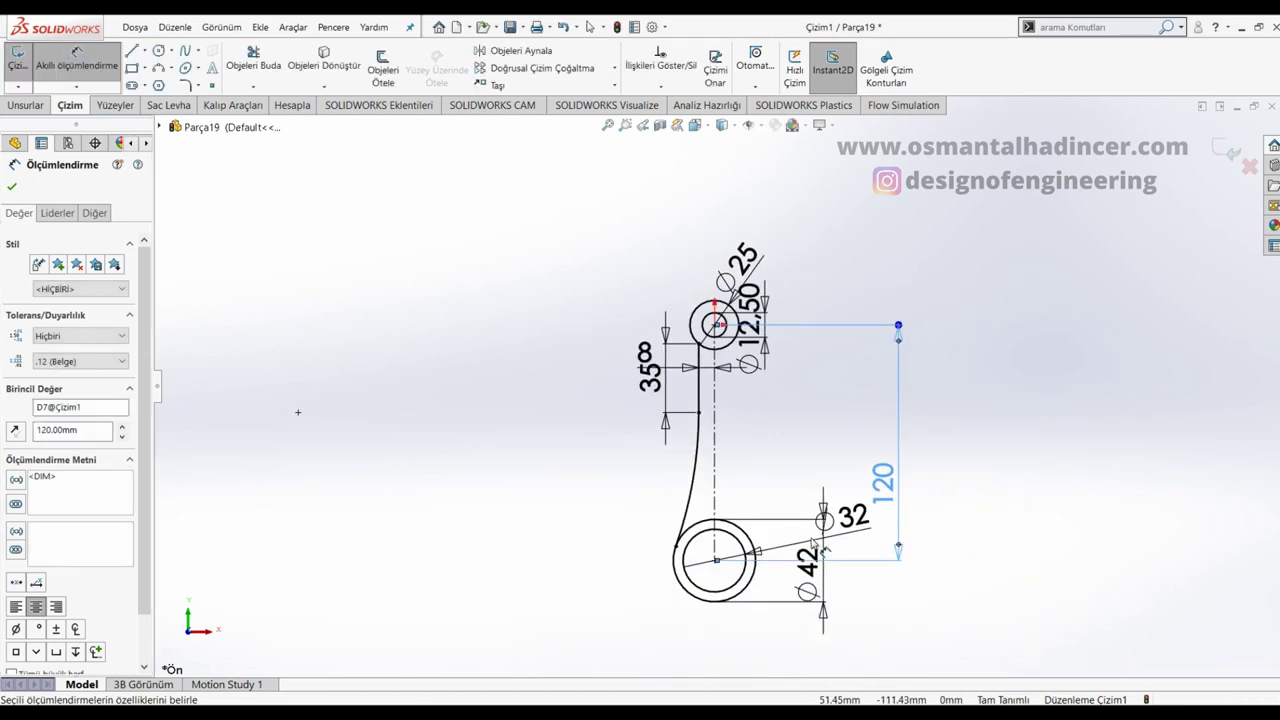
scroll(724, 416, down, 1)
key(Escape)
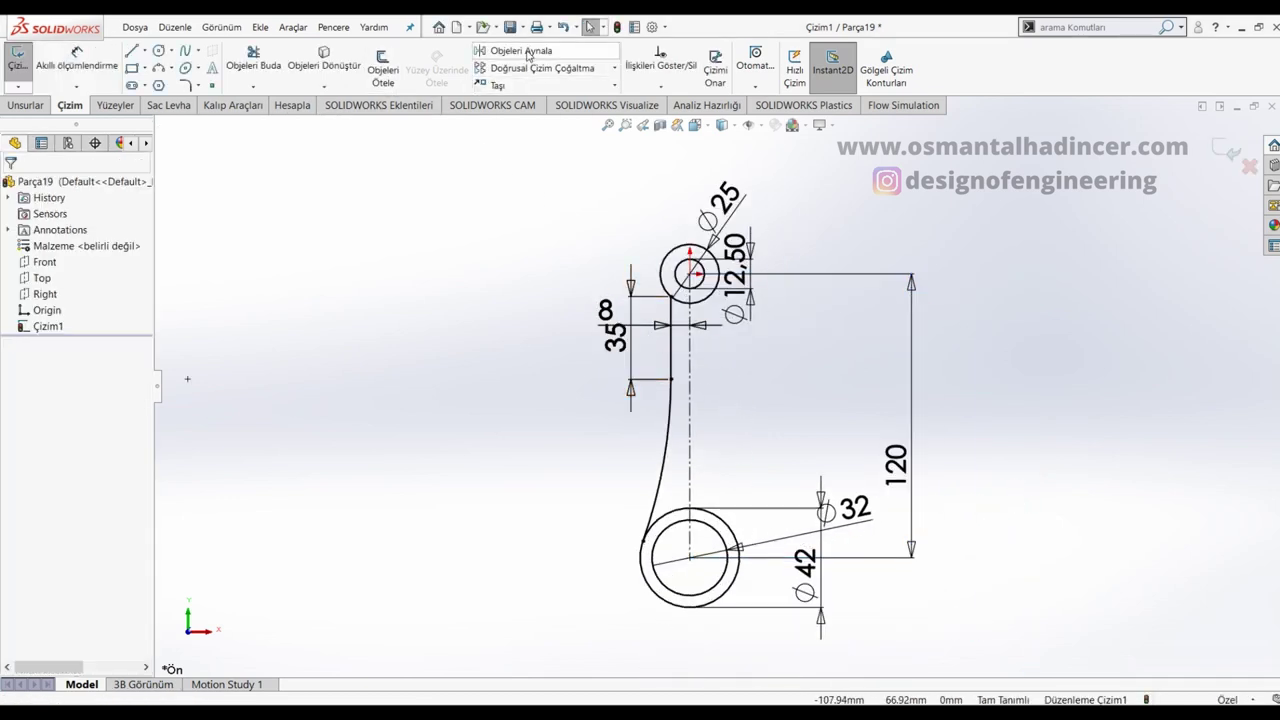
Step: Mirror the shank line and tangent arc across the vertical centreline
click(528, 52)
click(674, 352)
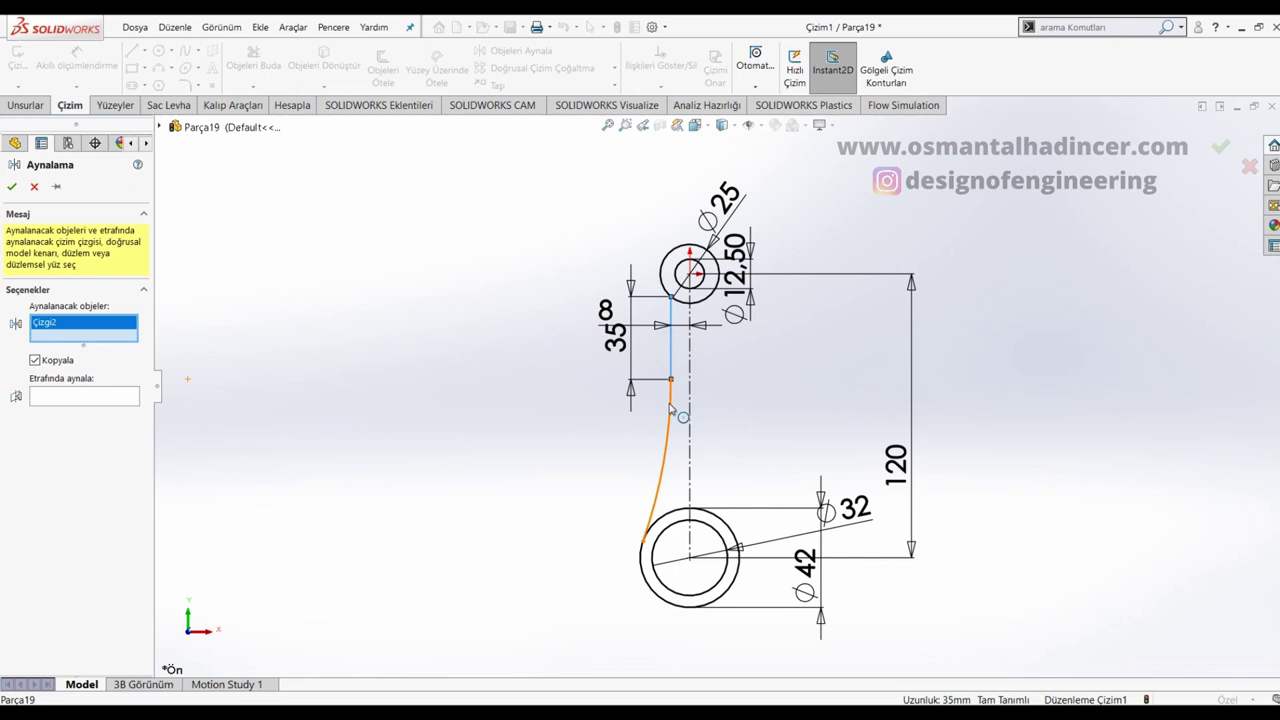
click(668, 410)
click(116, 410)
click(690, 372)
key(Return)
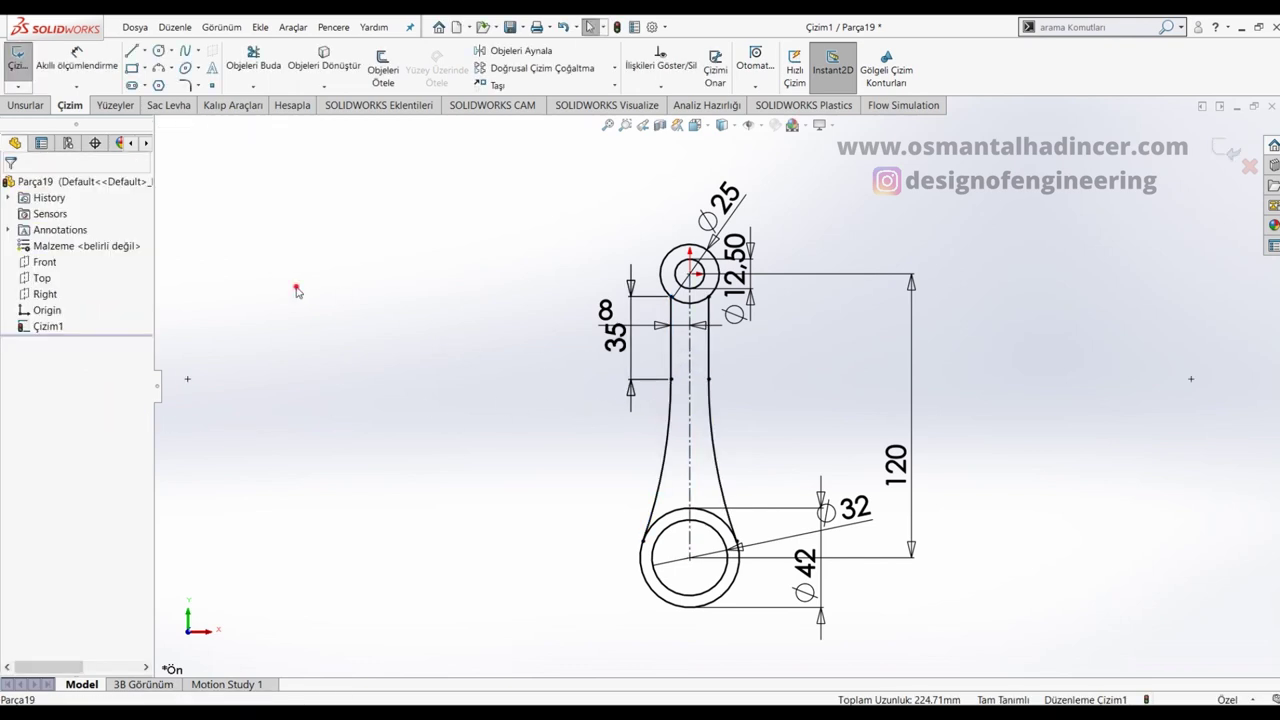
click(131, 68)
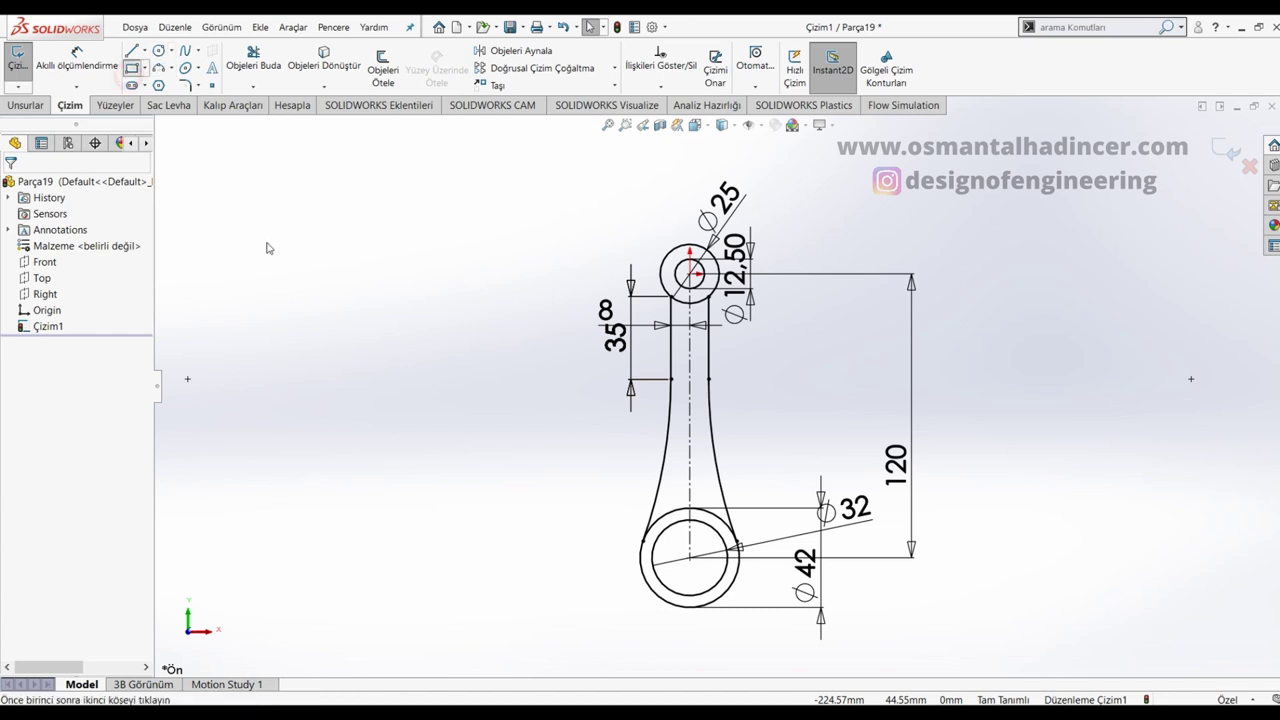
Step: Draw a rectangle just below the large Ø42 eye
drag(652, 621, 725, 594)
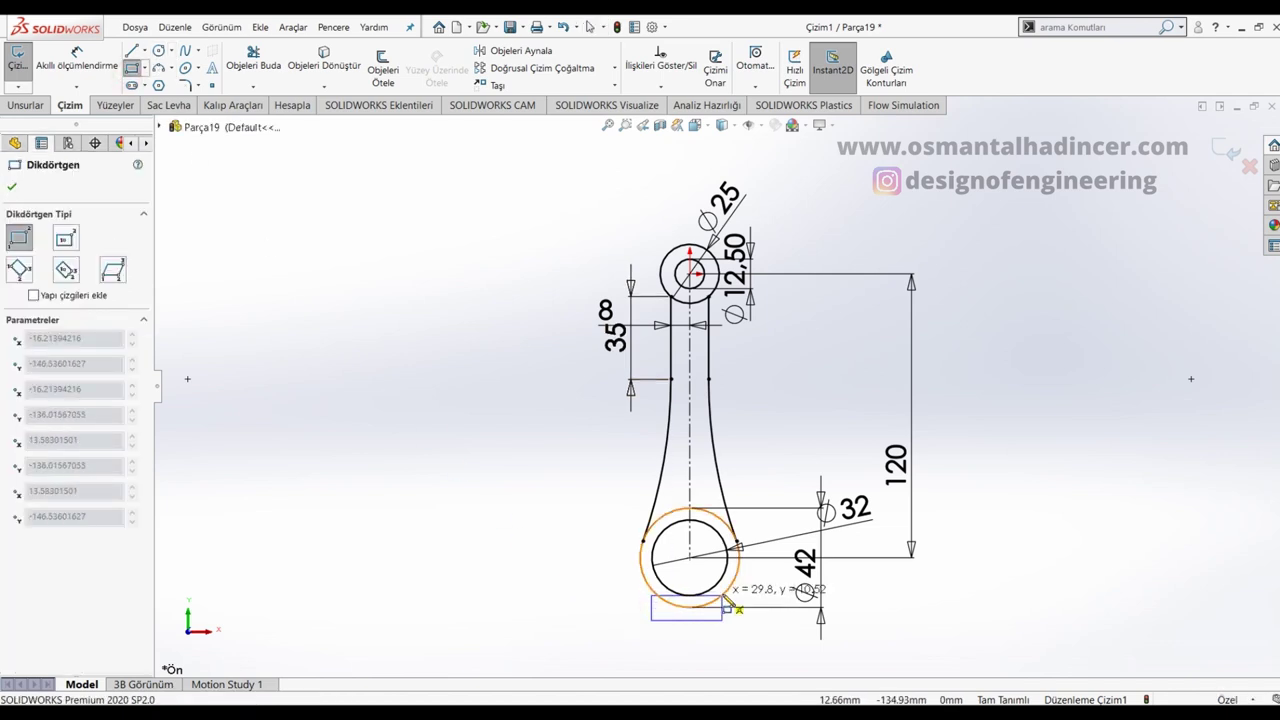
key(Escape)
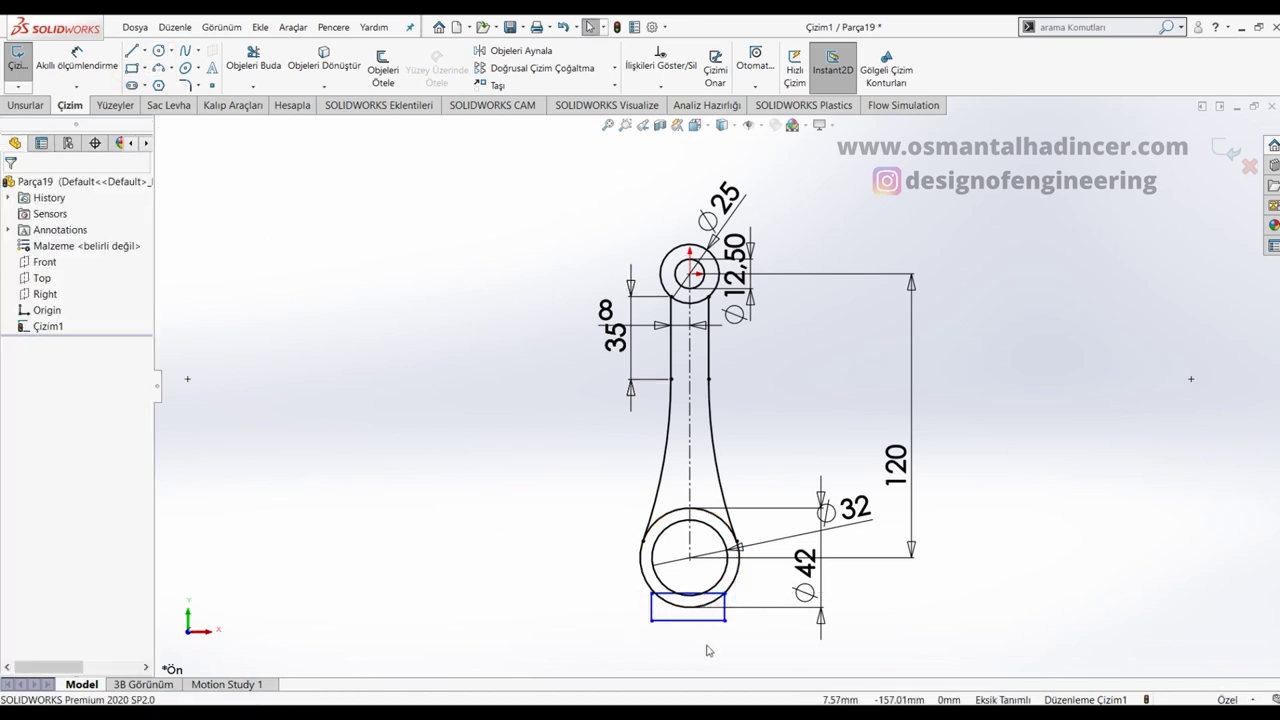
scroll(706, 649, down, 2)
click(634, 573)
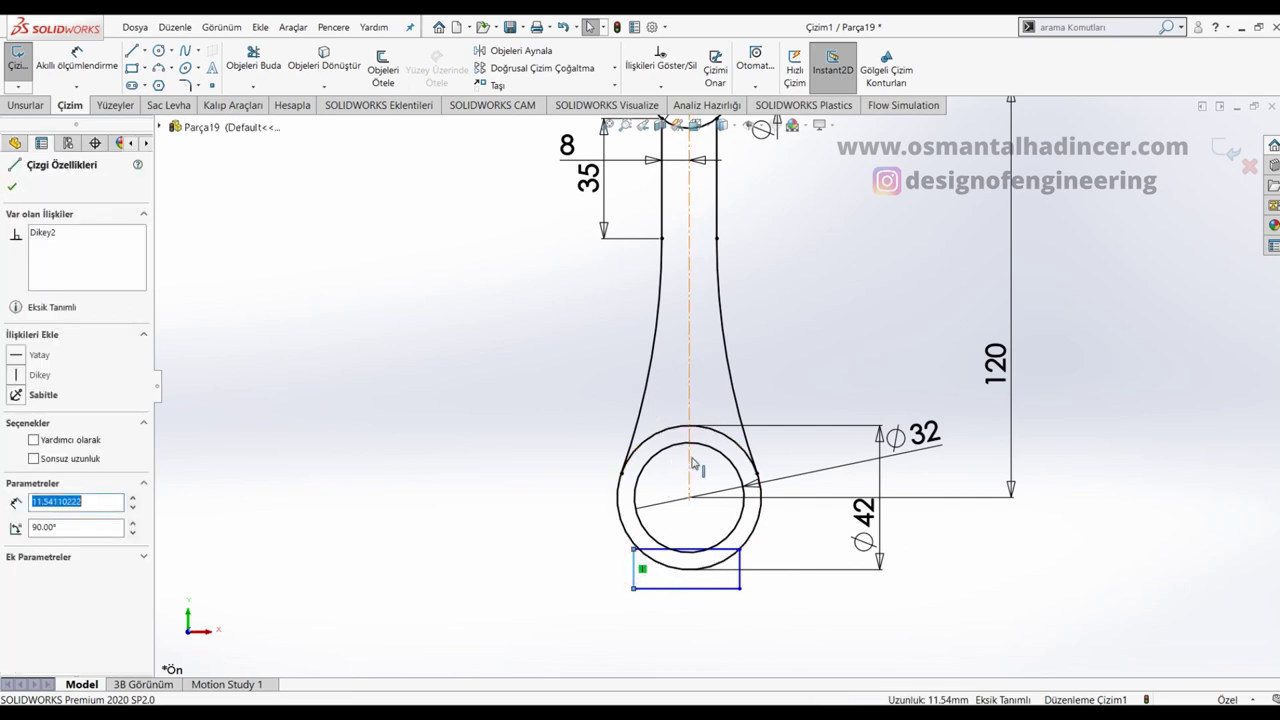
ctrl+click(741, 572)
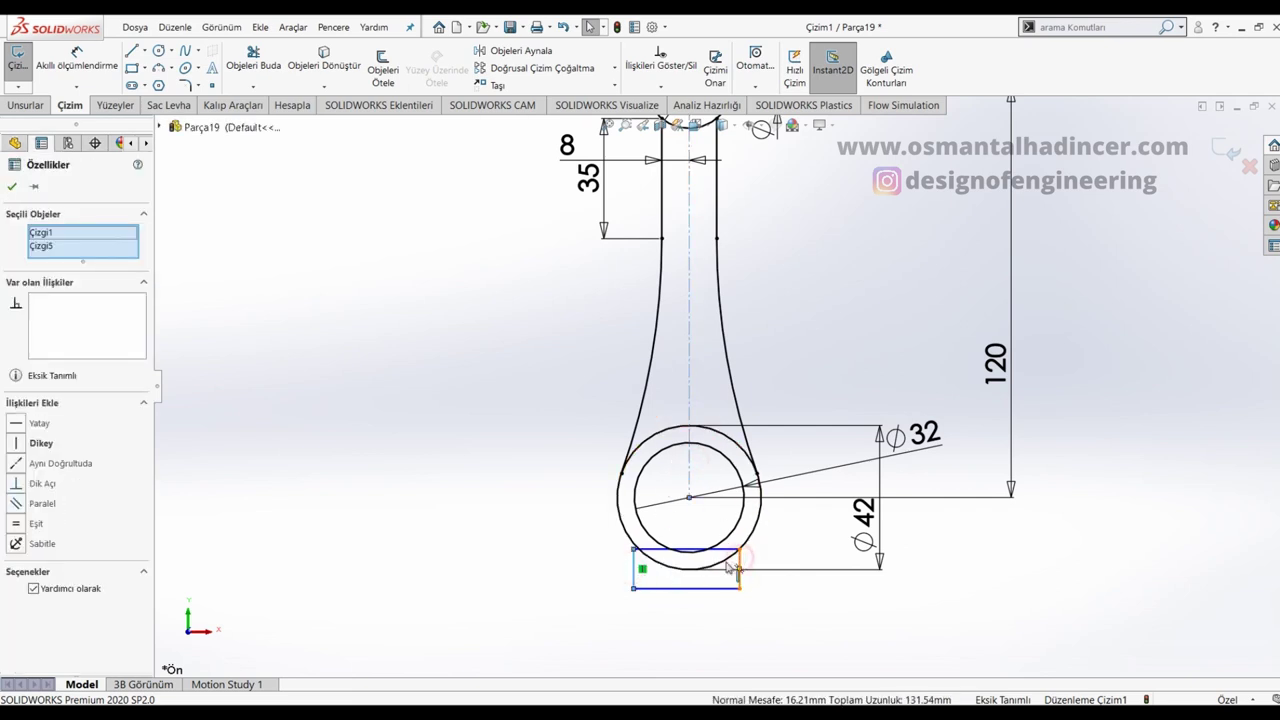
ctrl+click(737, 568)
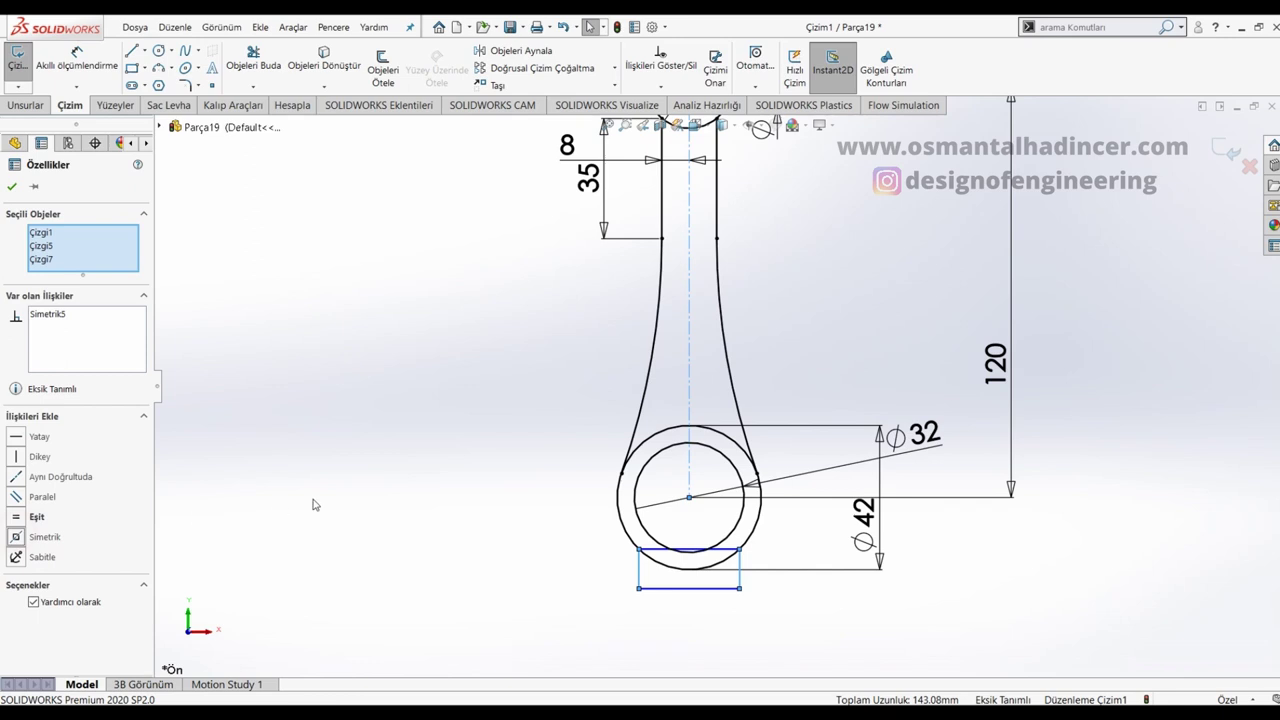
click(363, 486)
right_drag(485, 578, 585, 522)
Step: Dimension the lower rectangle 12 high and 34 wide
click(643, 573)
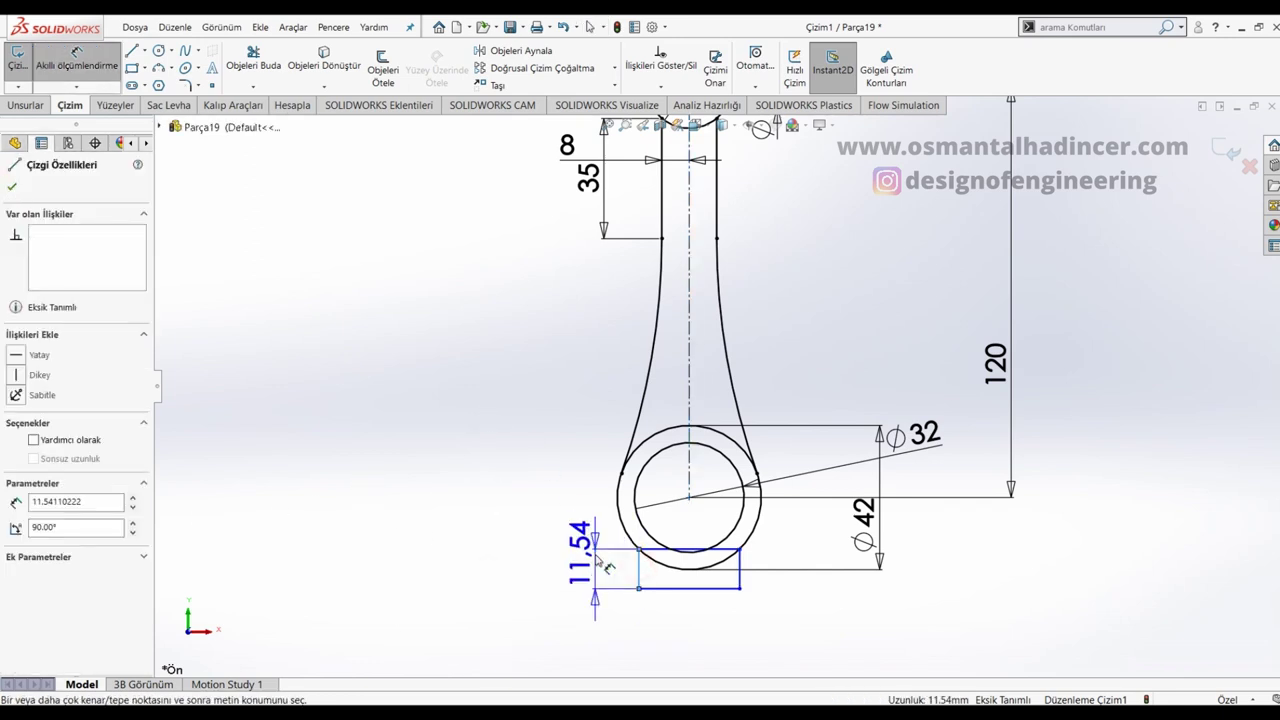
click(592, 560)
text(12)
key(Return)
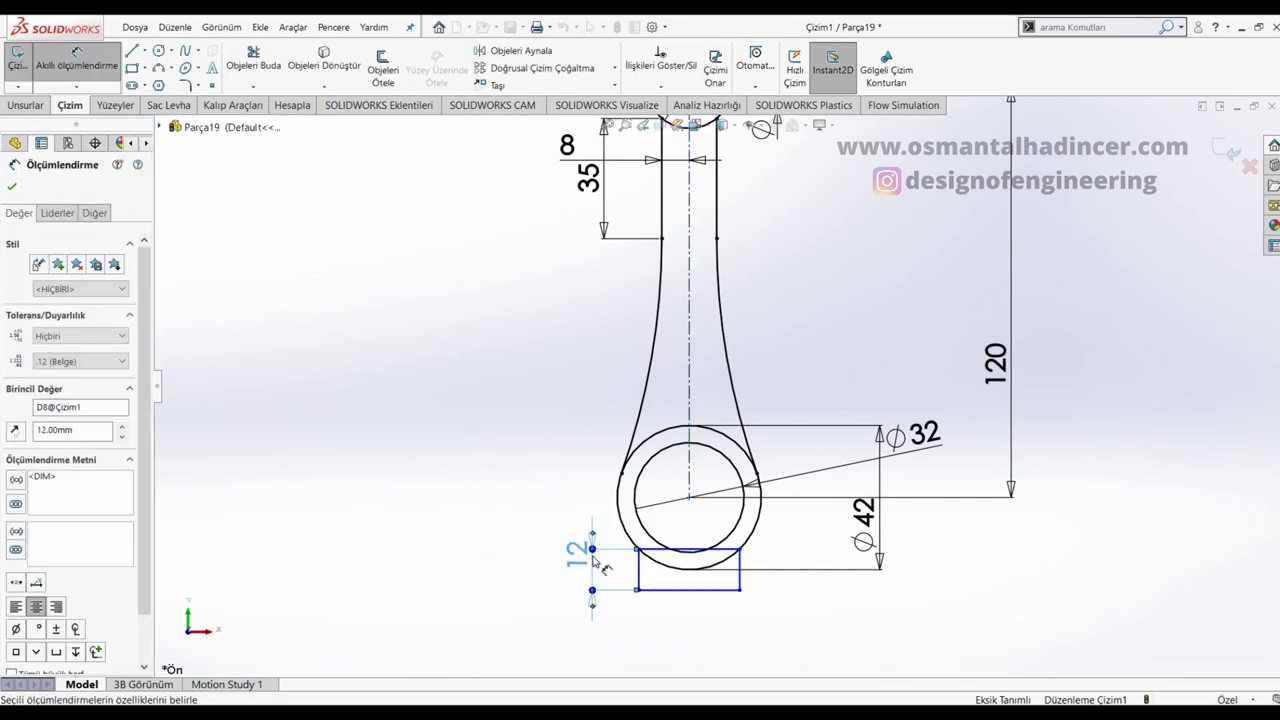
click(686, 590)
click(688, 627)
text(34)
key(Return)
key(Escape)
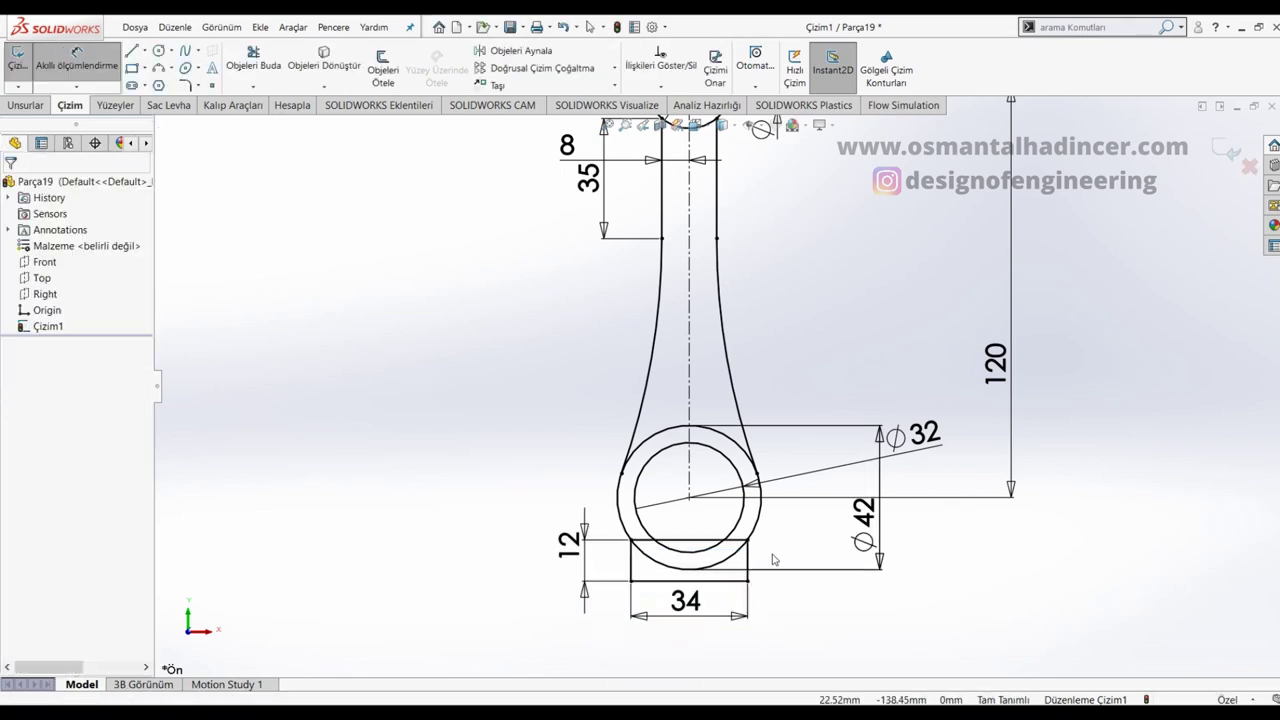
Step: Trim the rectangle's top edge inside the ring and zoom to fit the whole sketch
click(250, 62)
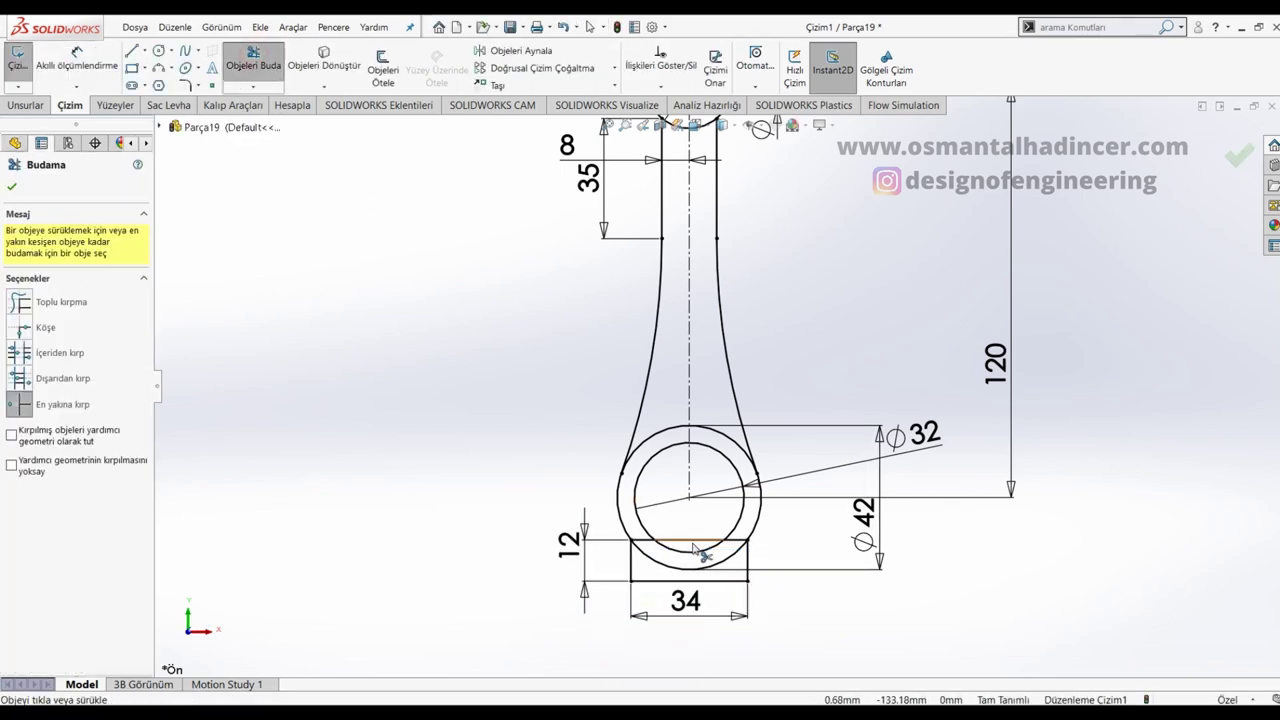
click(647, 542)
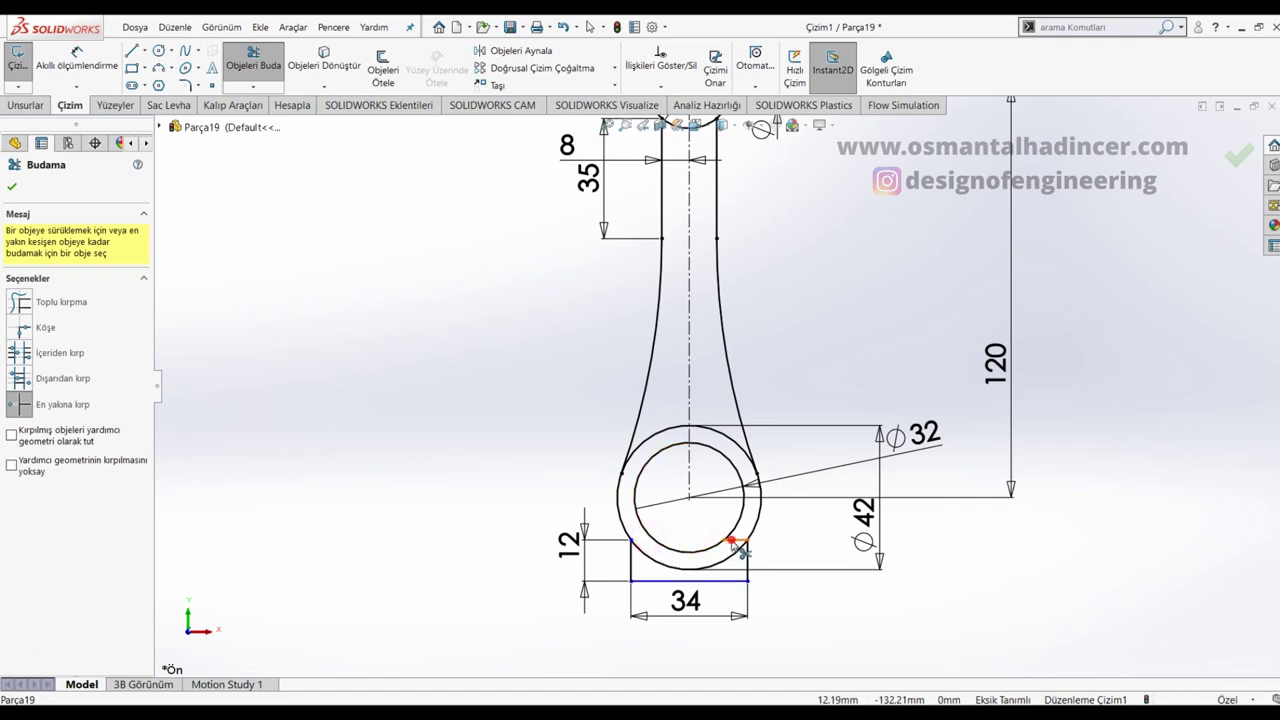
key(Escape)
right_drag(785, 640, 777, 531)
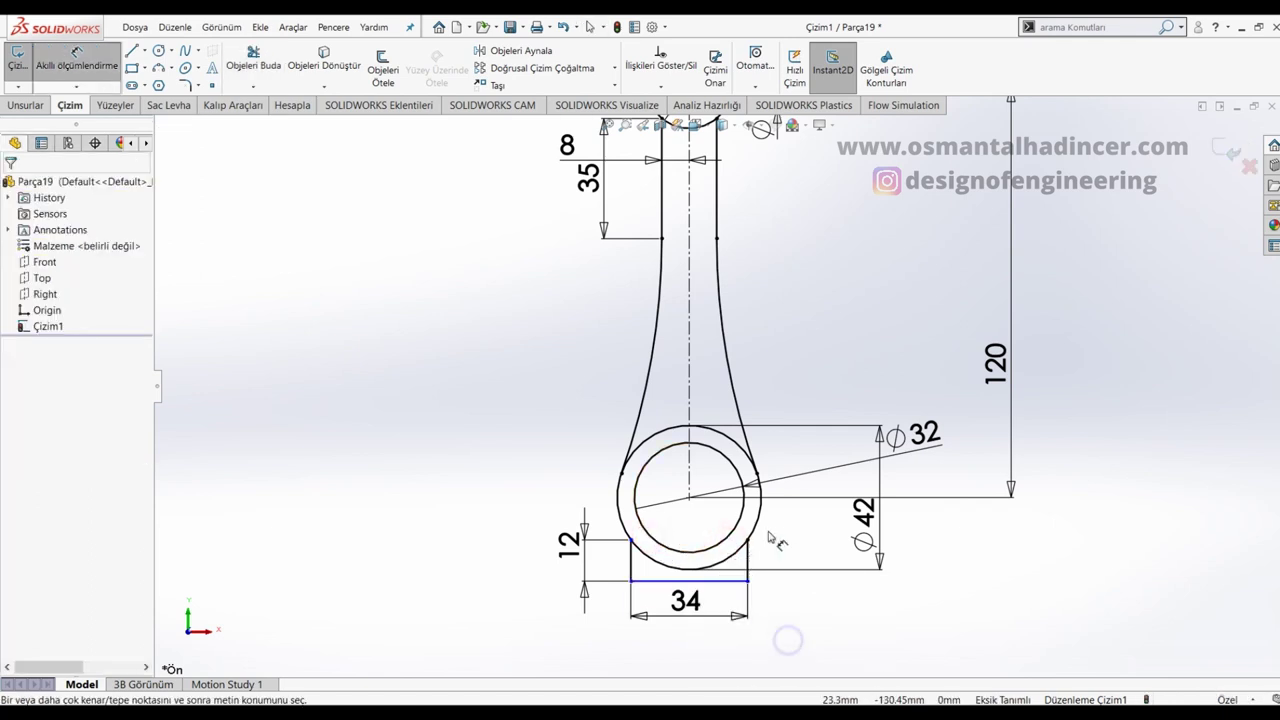
click(712, 588)
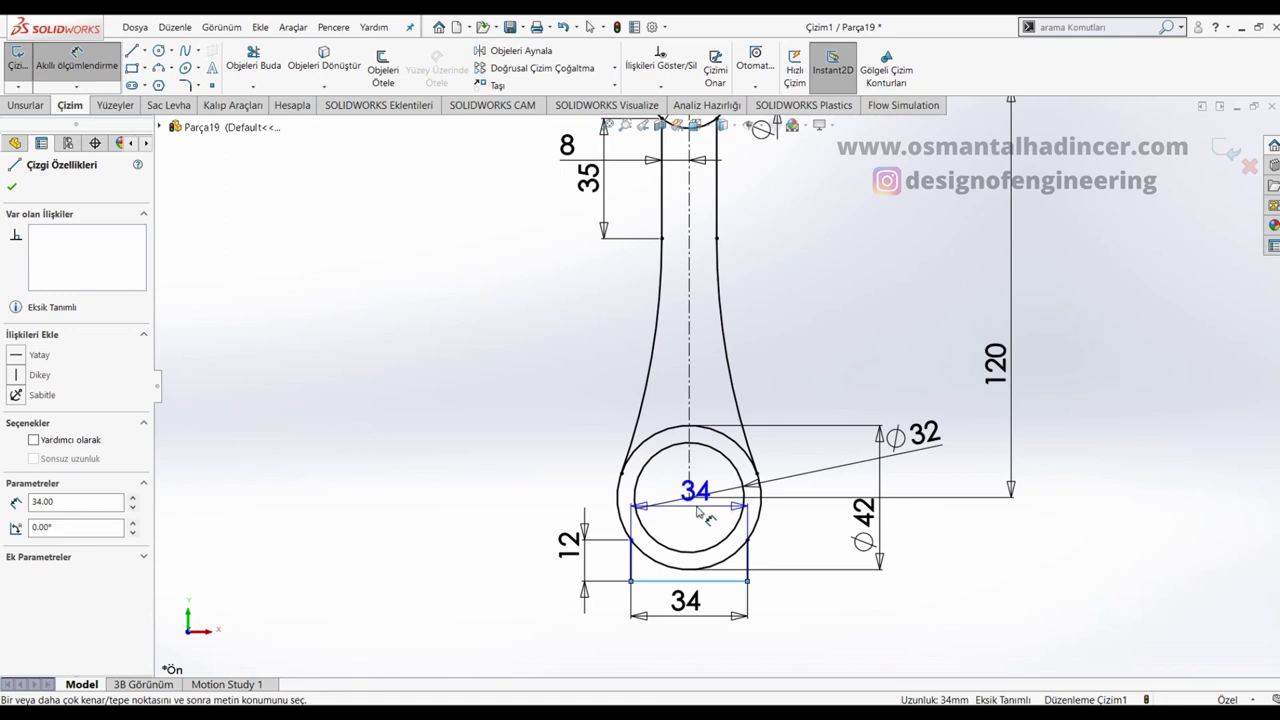
key(Escape)
click(701, 597)
key(f)
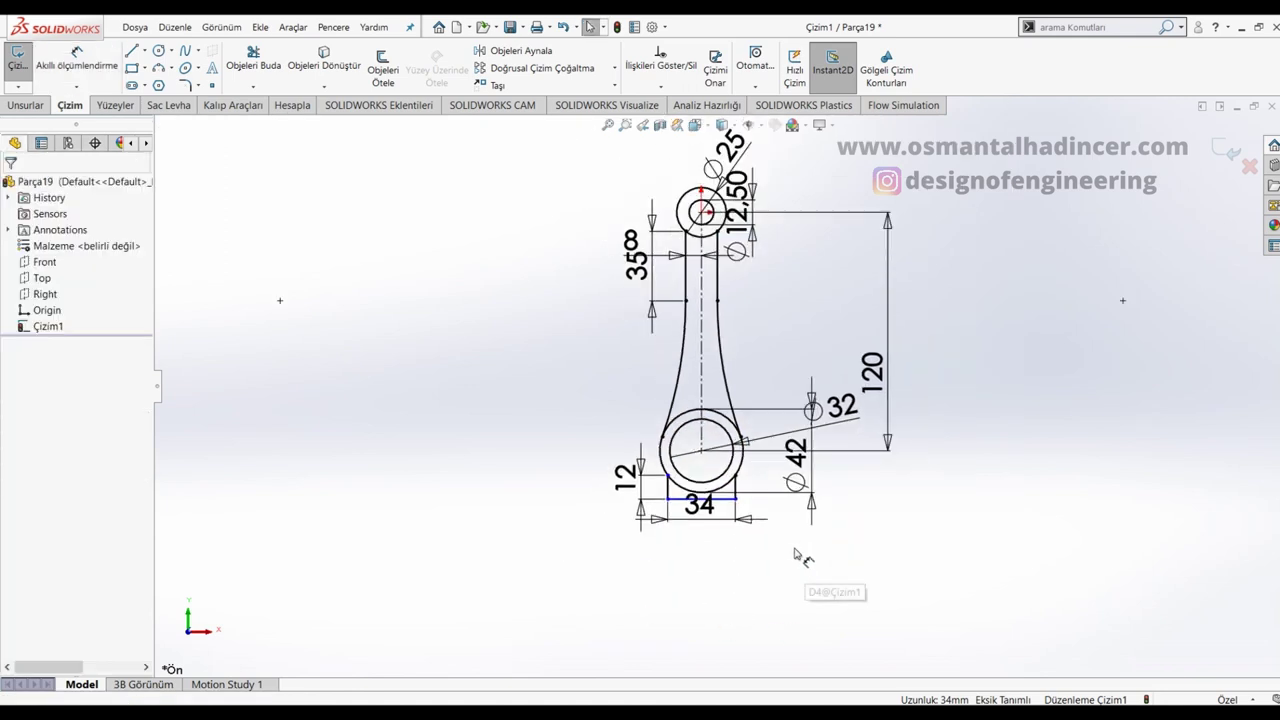
scroll(735, 258, down, 3)
scroll(735, 258, down, 2)
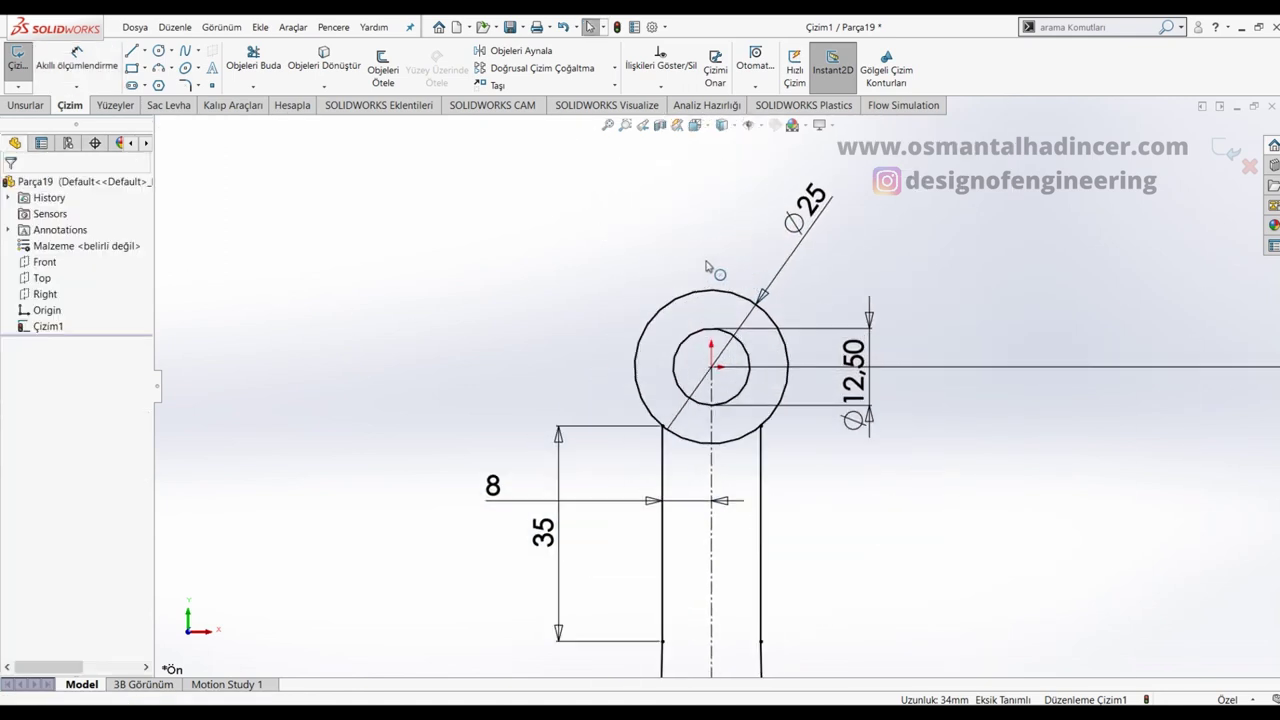
Step: Draw a rectangle above the Ø25 eye with its bottom corner coincident with the circle
click(132, 68)
click(671, 314)
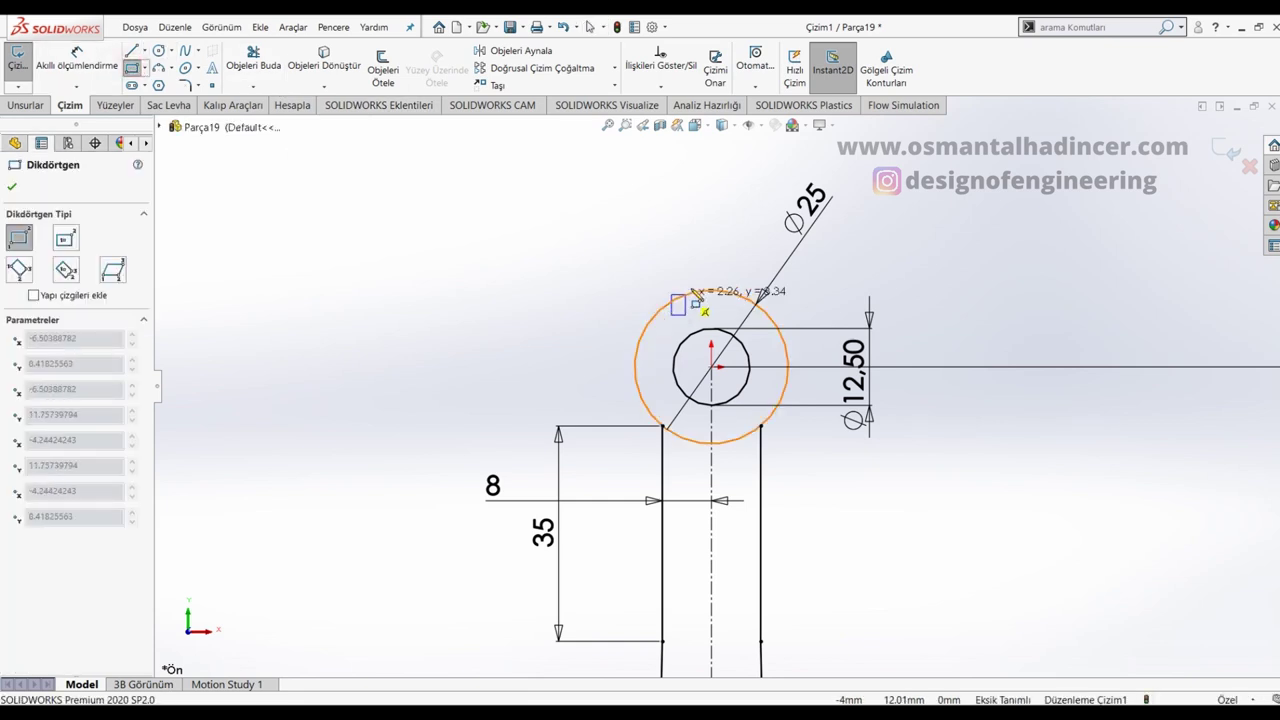
click(761, 252)
key(Escape)
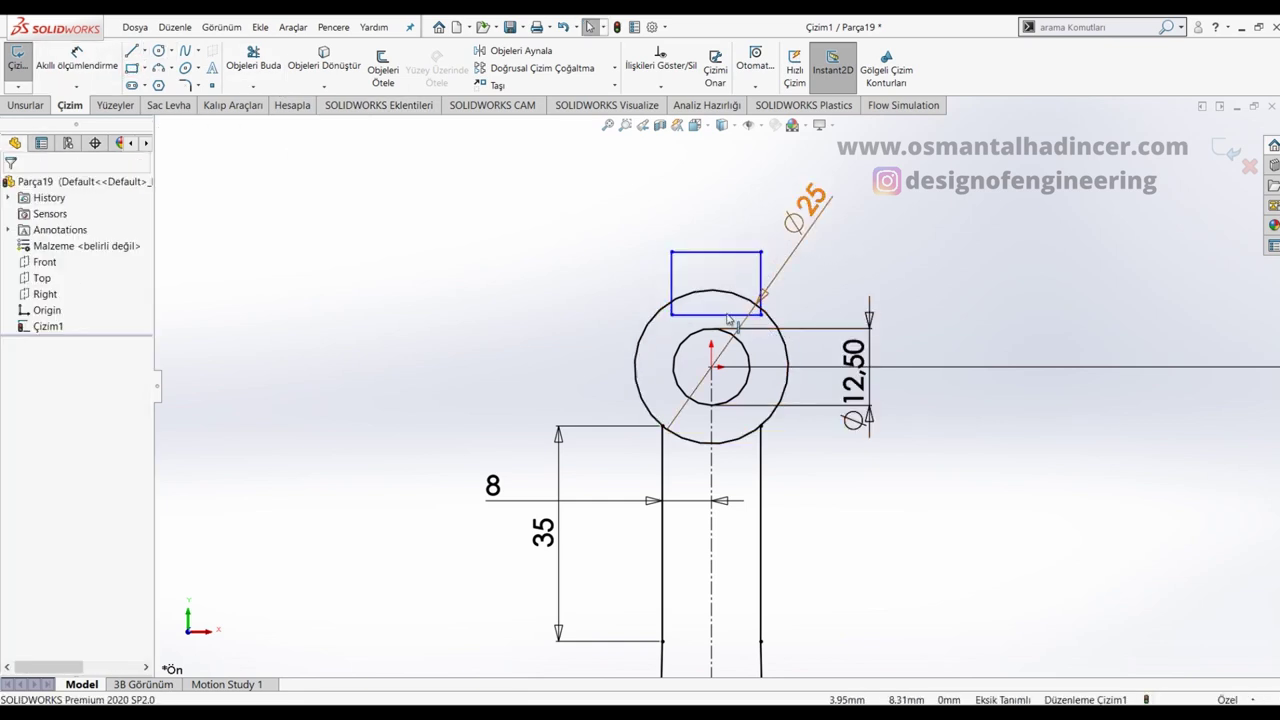
drag(700, 314, 705, 300)
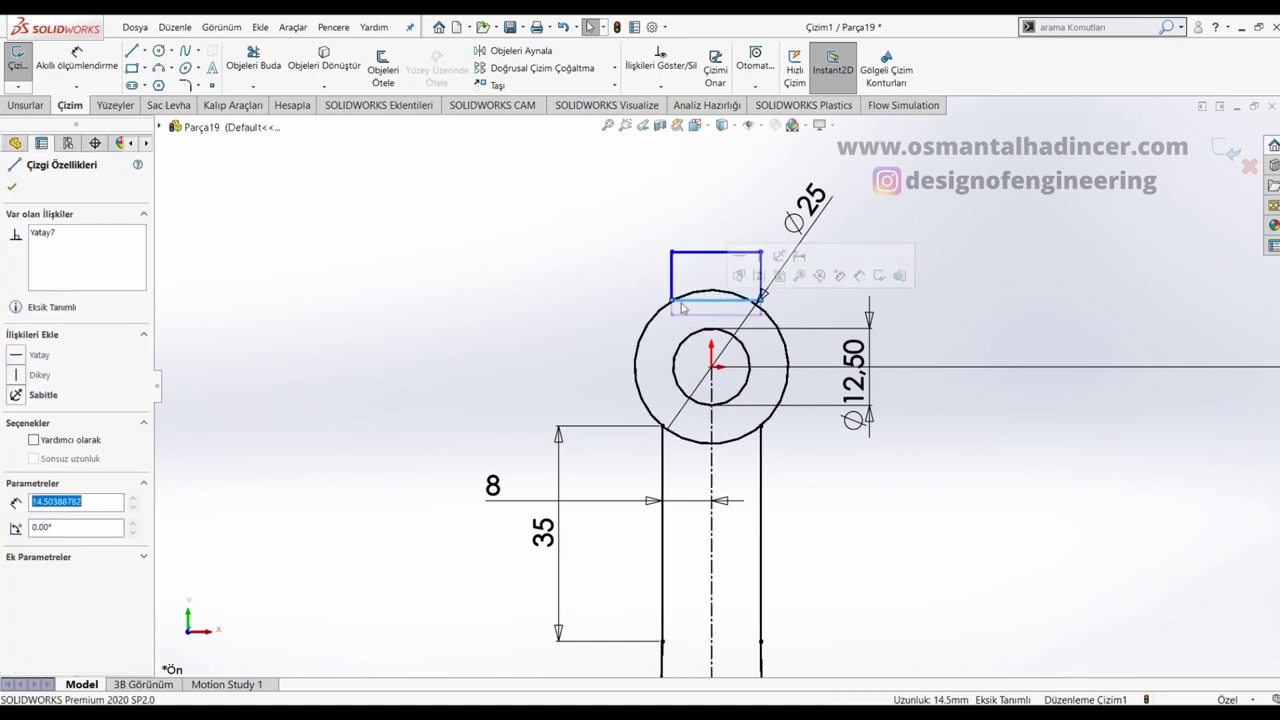
click(671, 299)
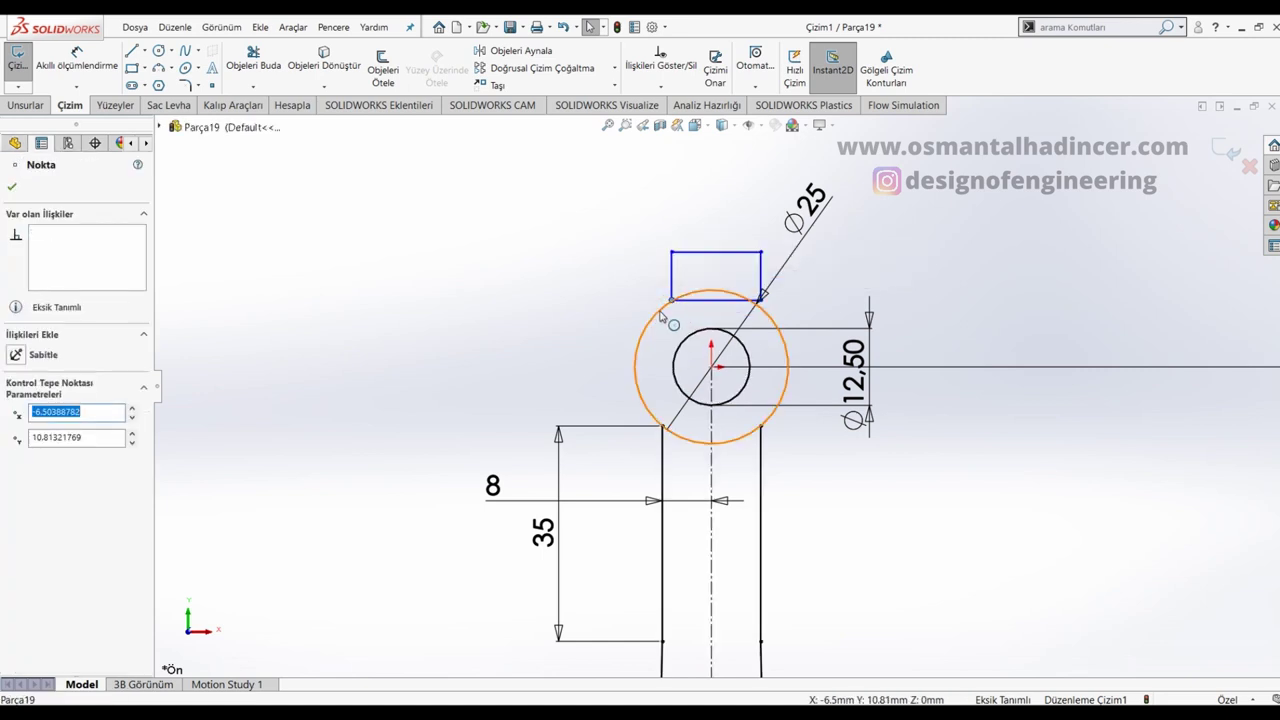
ctrl+click(665, 315)
click(15, 447)
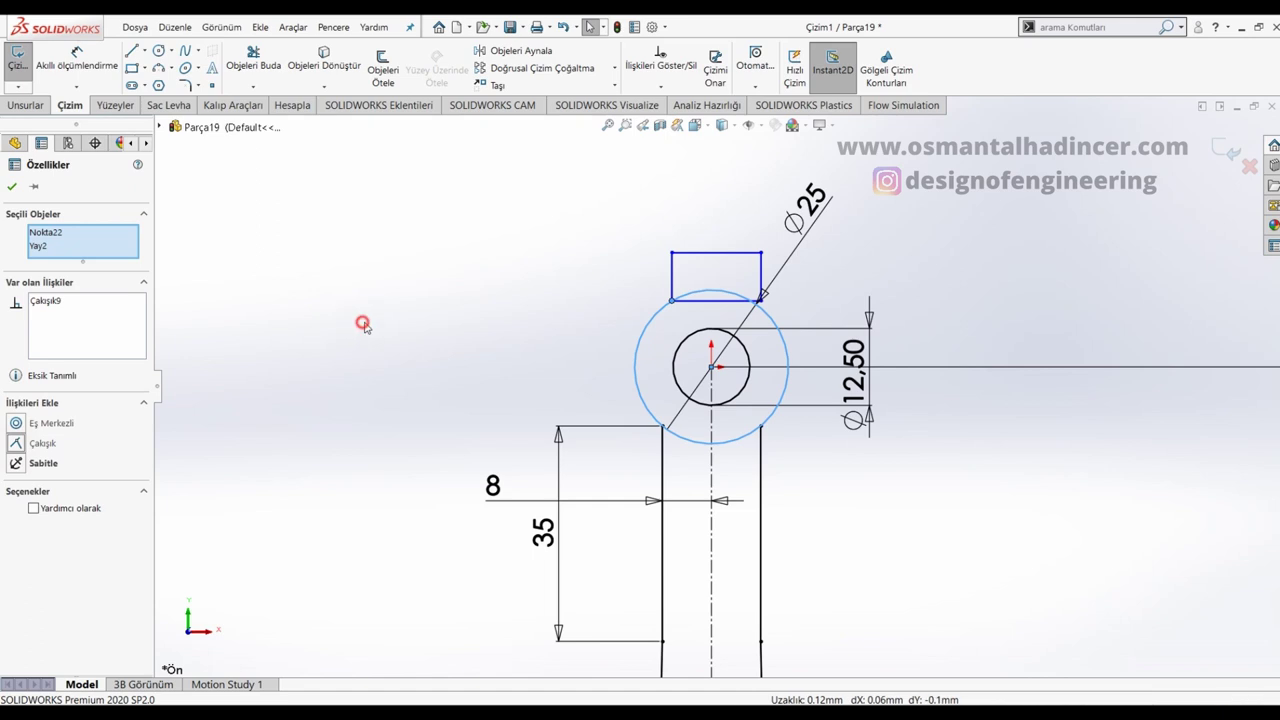
Step: Dimension the upper rectangle 12,50 wide and 5 tall
click(363, 323)
key(d)
click(691, 256)
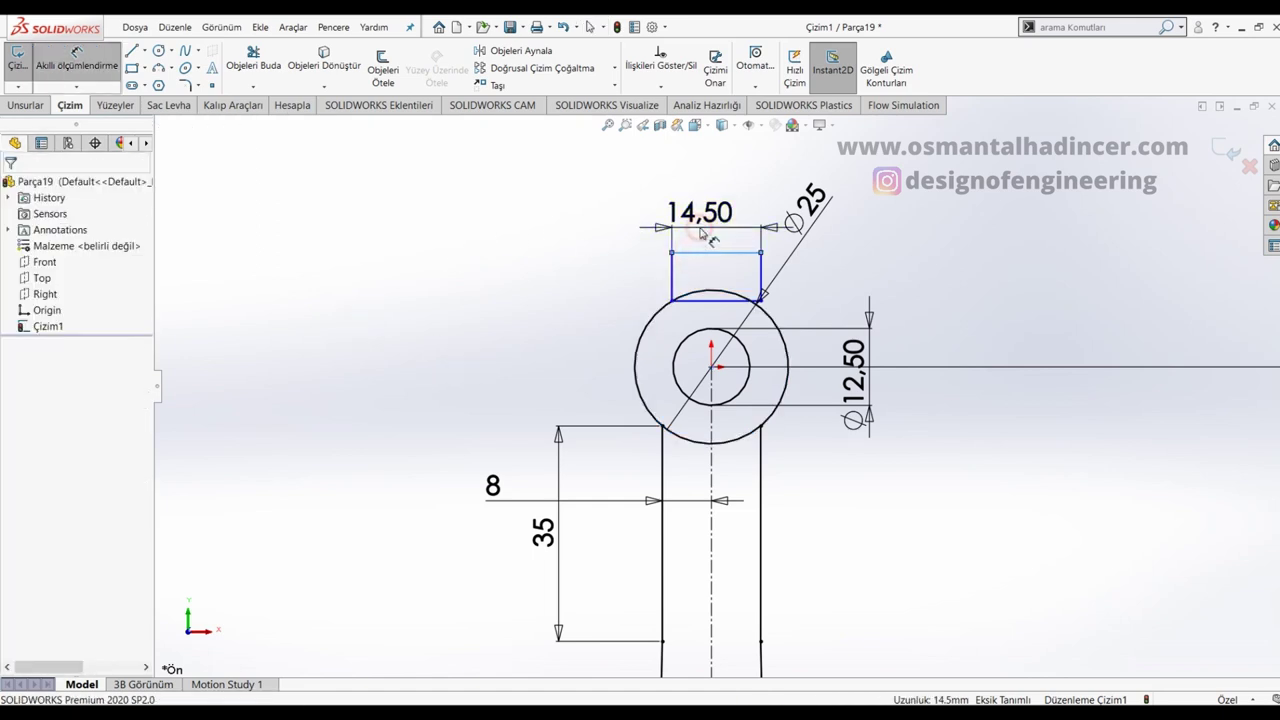
click(700, 228)
key(Escape)
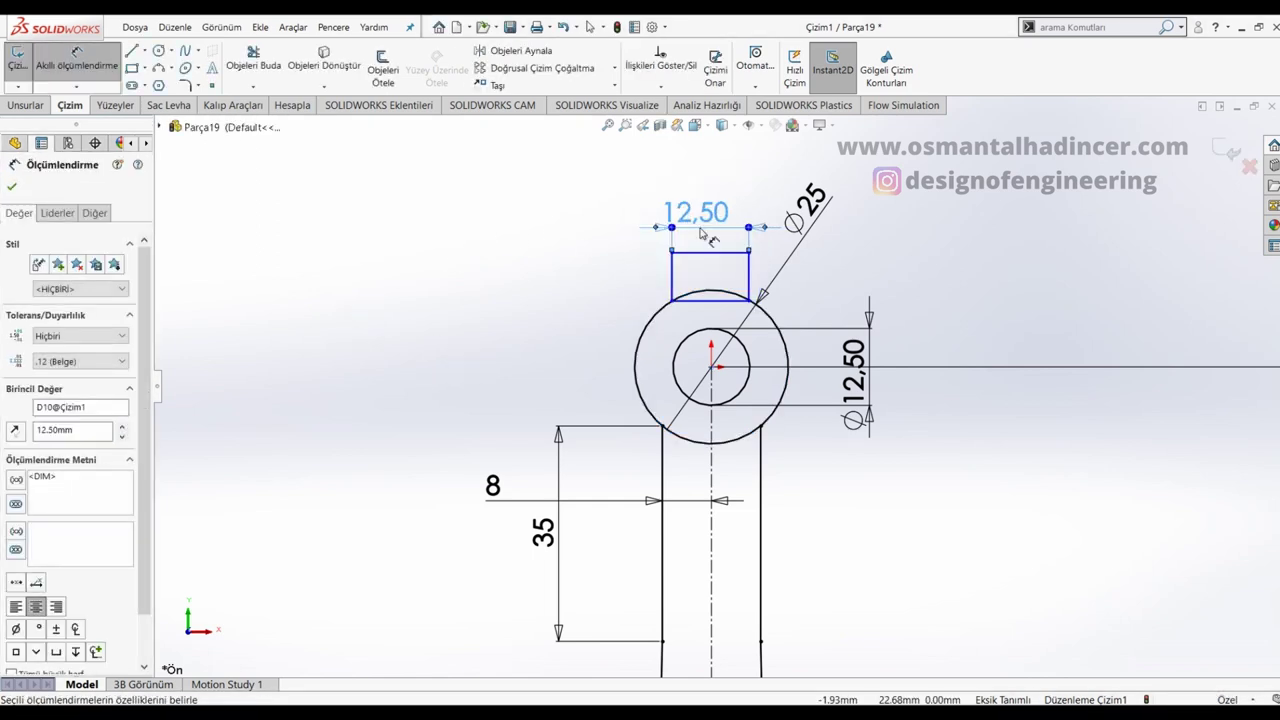
click(673, 272)
click(586, 285)
text(5)
key(Return)
key(Escape)
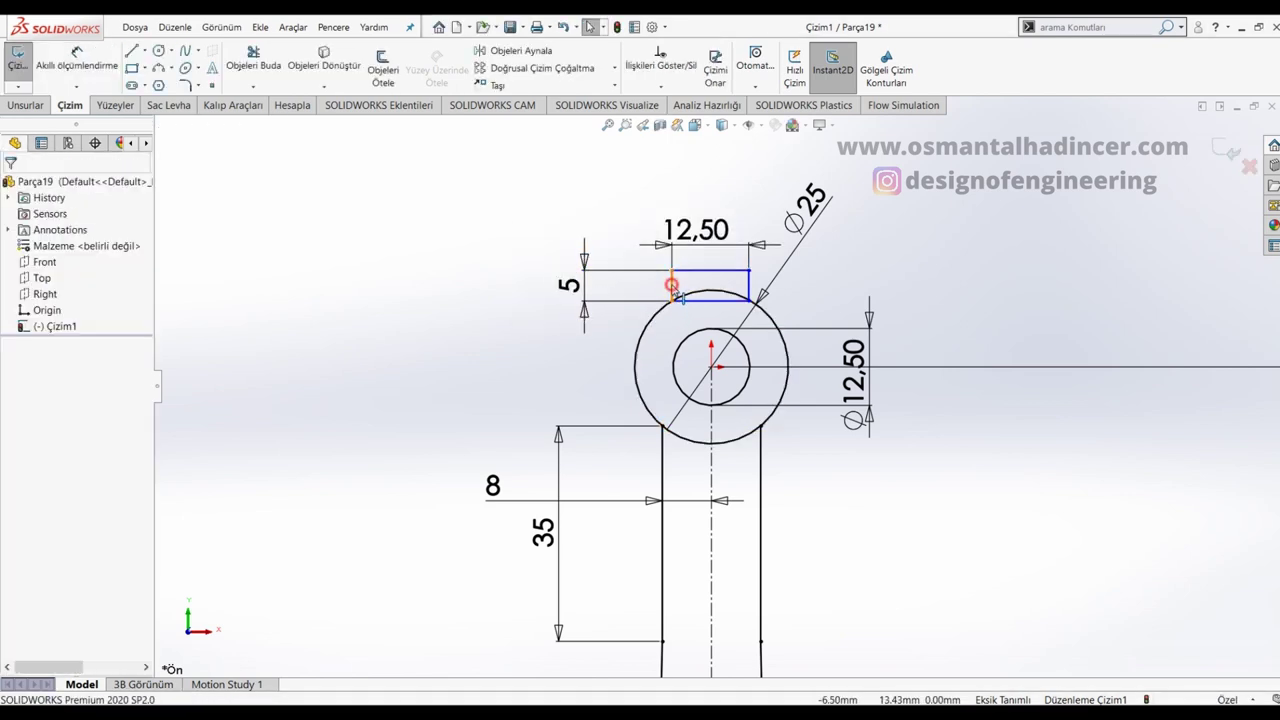
Step: Make the rectangle's side lines symmetric about the vertical centreline
click(673, 287)
ctrl+click(749, 288)
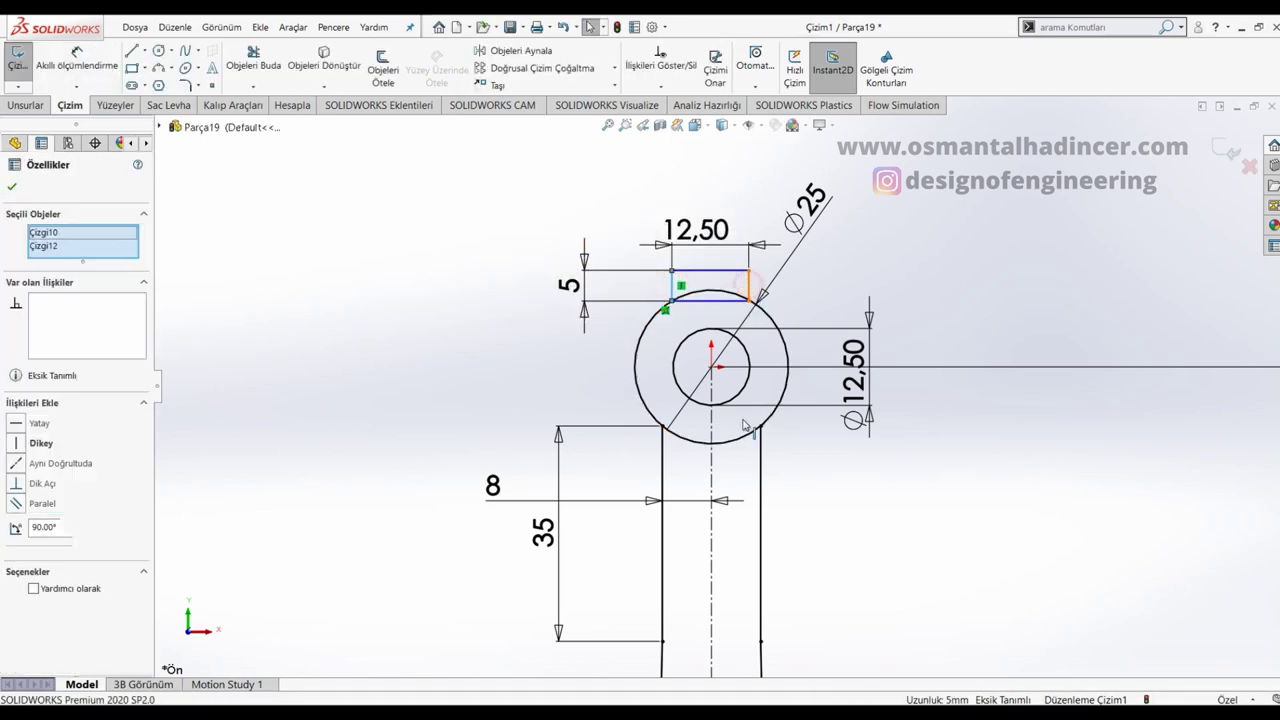
ctrl+click(712, 470)
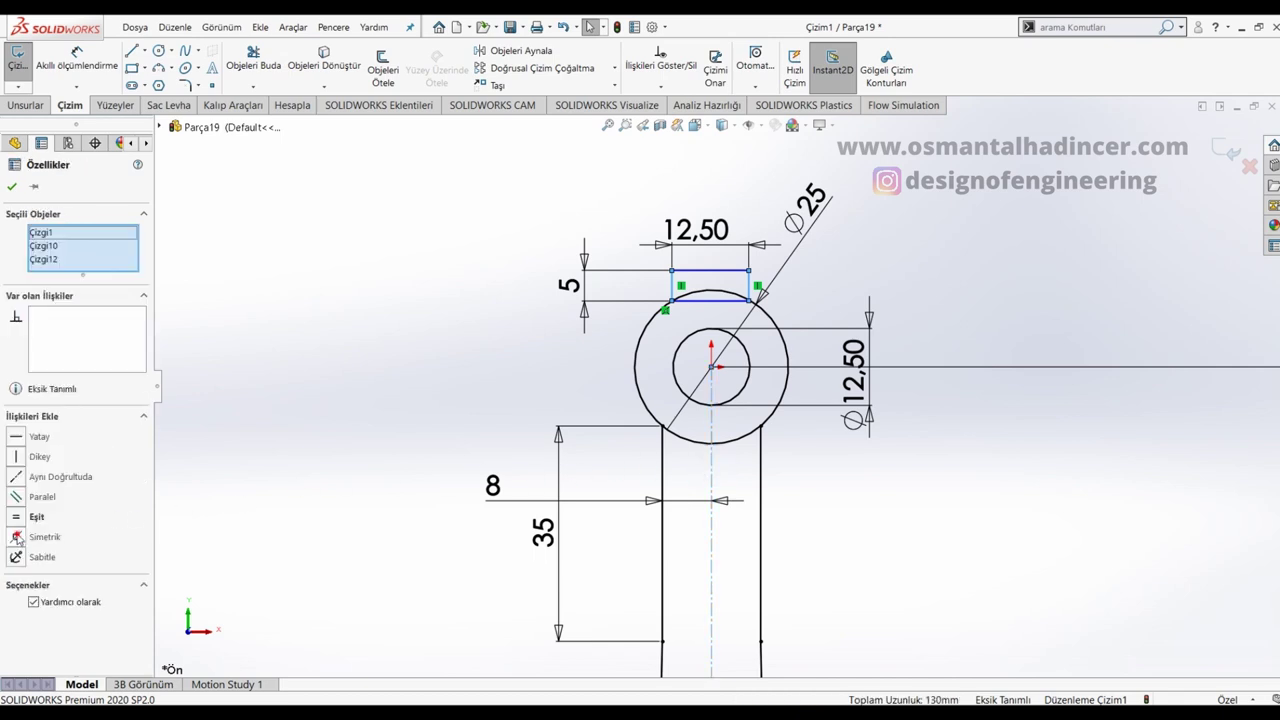
click(16, 539)
click(344, 363)
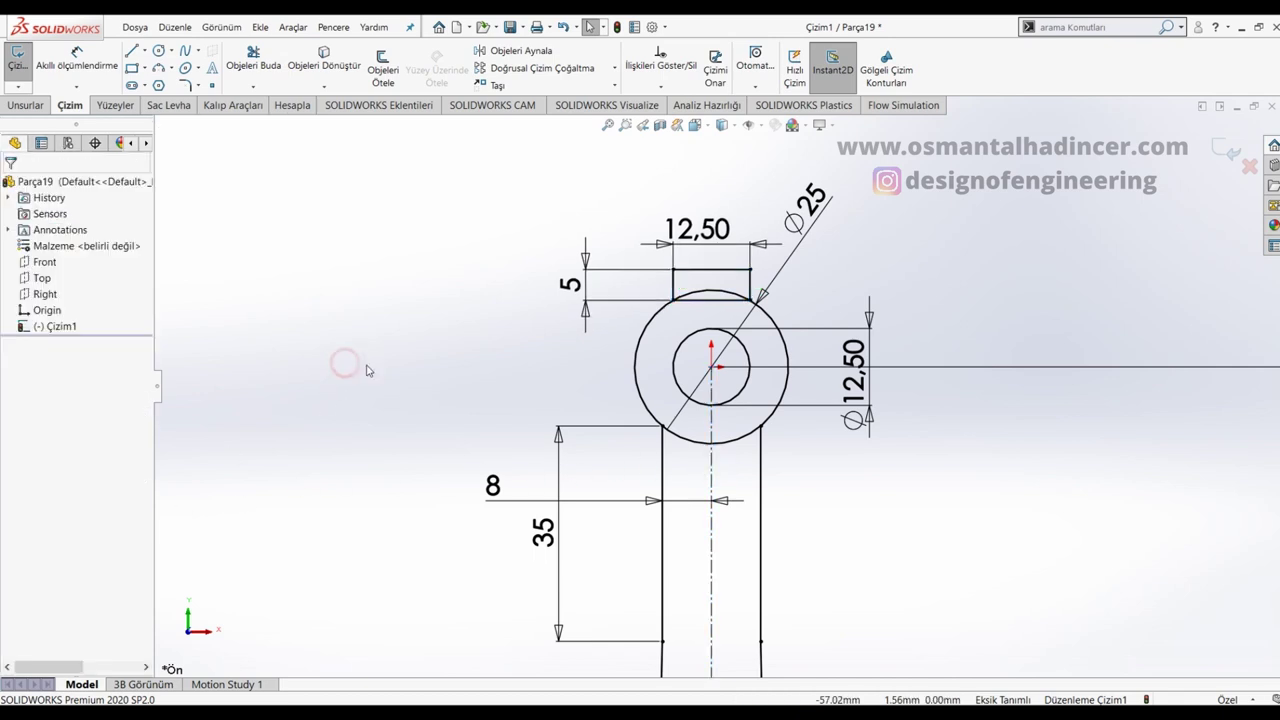
click(253, 60)
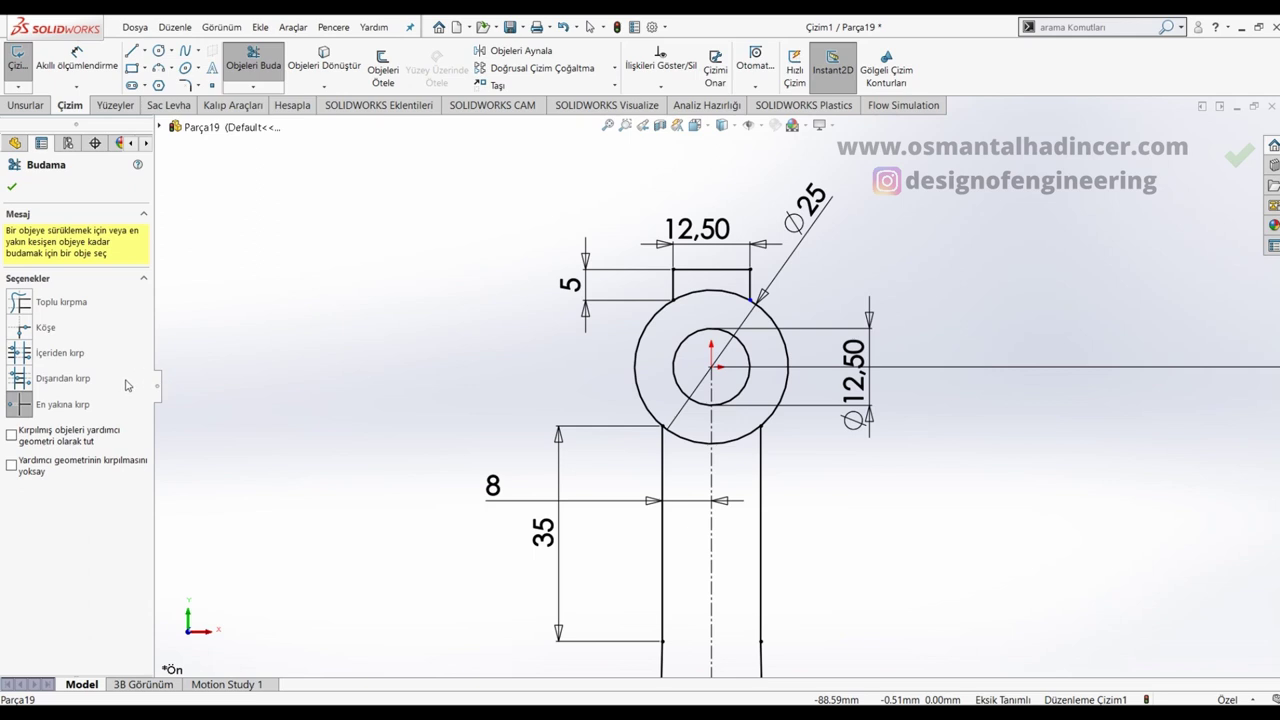
click(14, 186)
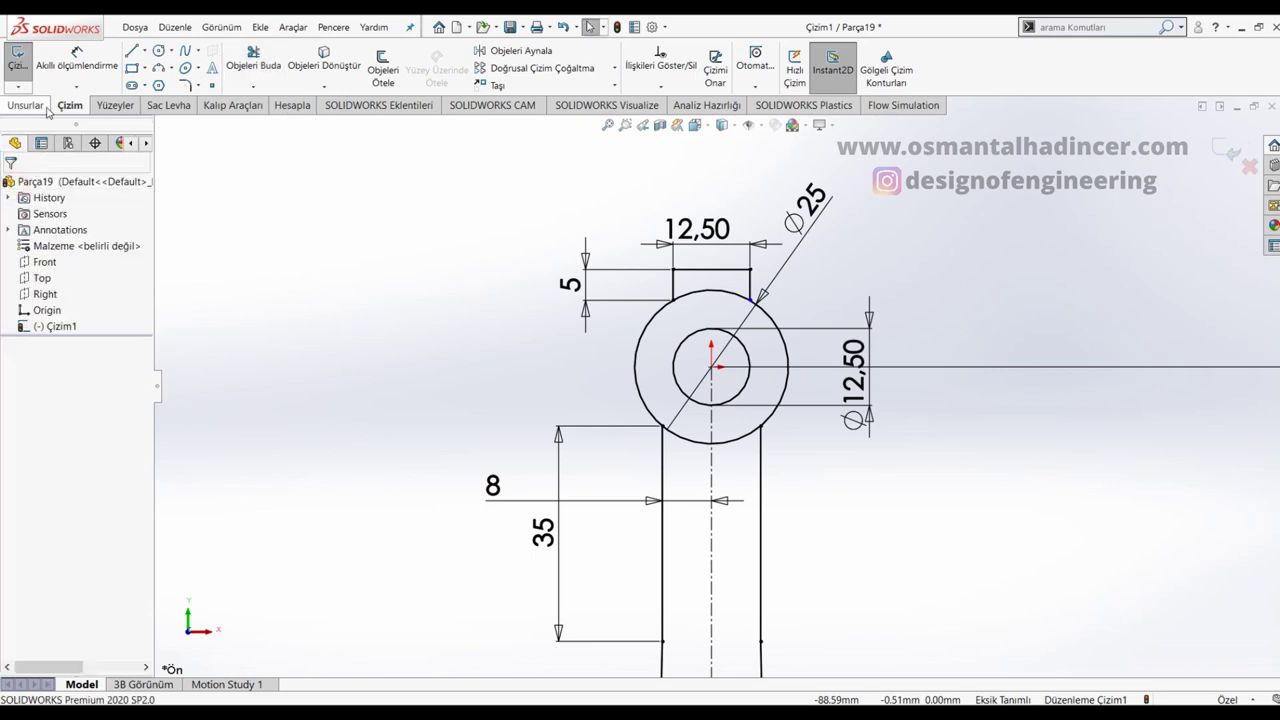
scroll(446, 327, up, 4)
Step: Fix the bottom line under the Ø42 ring in place
scroll(446, 327, up, 2)
scroll(690, 520, down, 3)
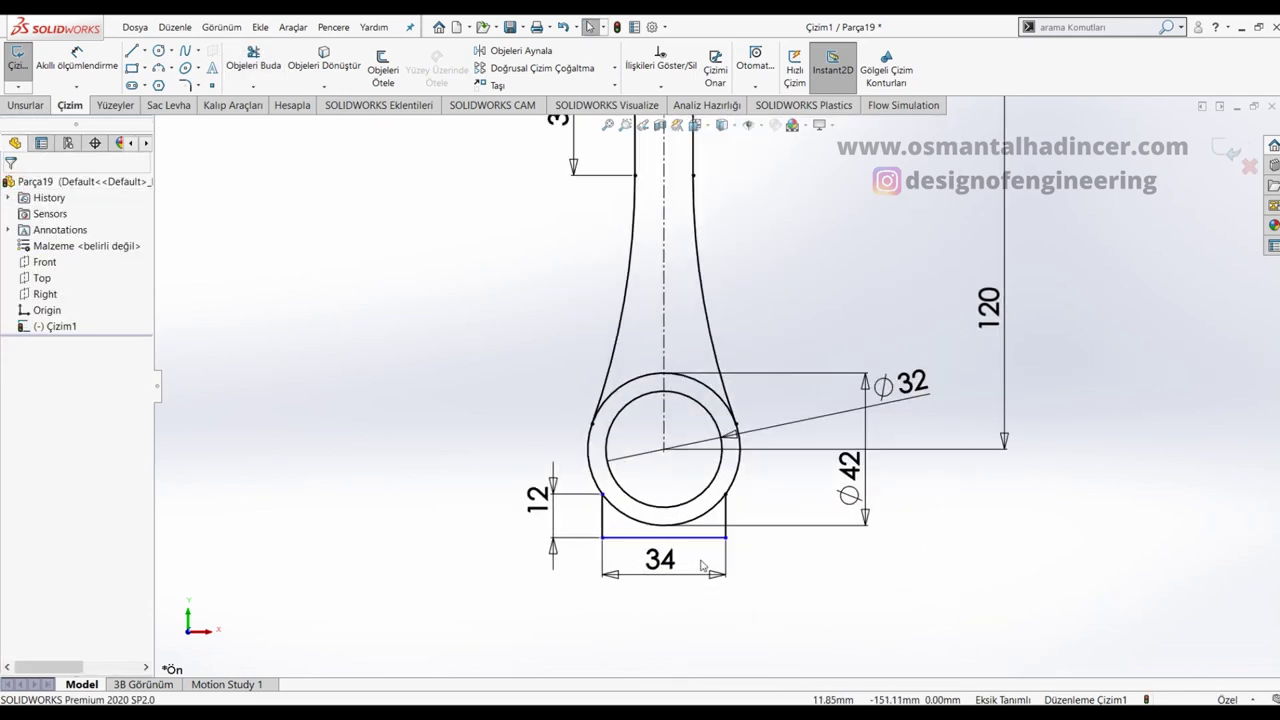
scroll(701, 521, down, 3)
click(693, 494)
click(16, 395)
key(Escape)
Step: Extrude both eye ring regions 20 mm with a Mid Plane end condition
scroll(718, 384, up, 2)
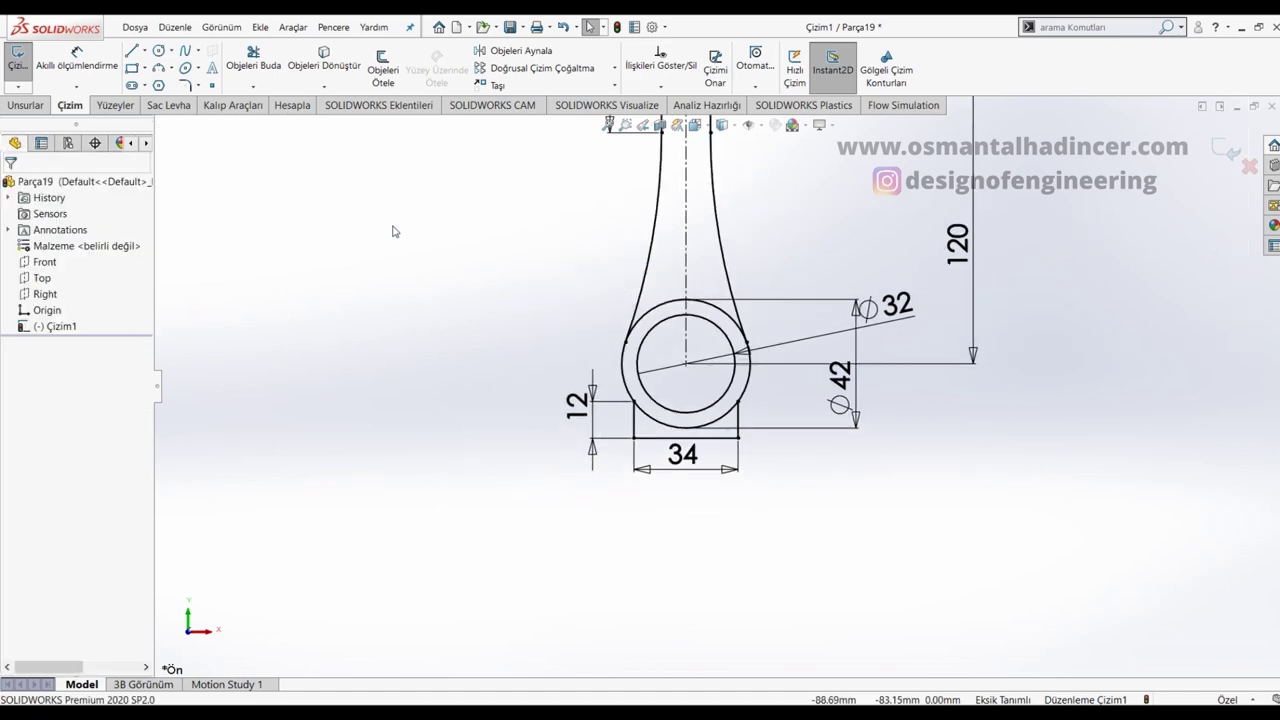
click(14, 104)
click(22, 72)
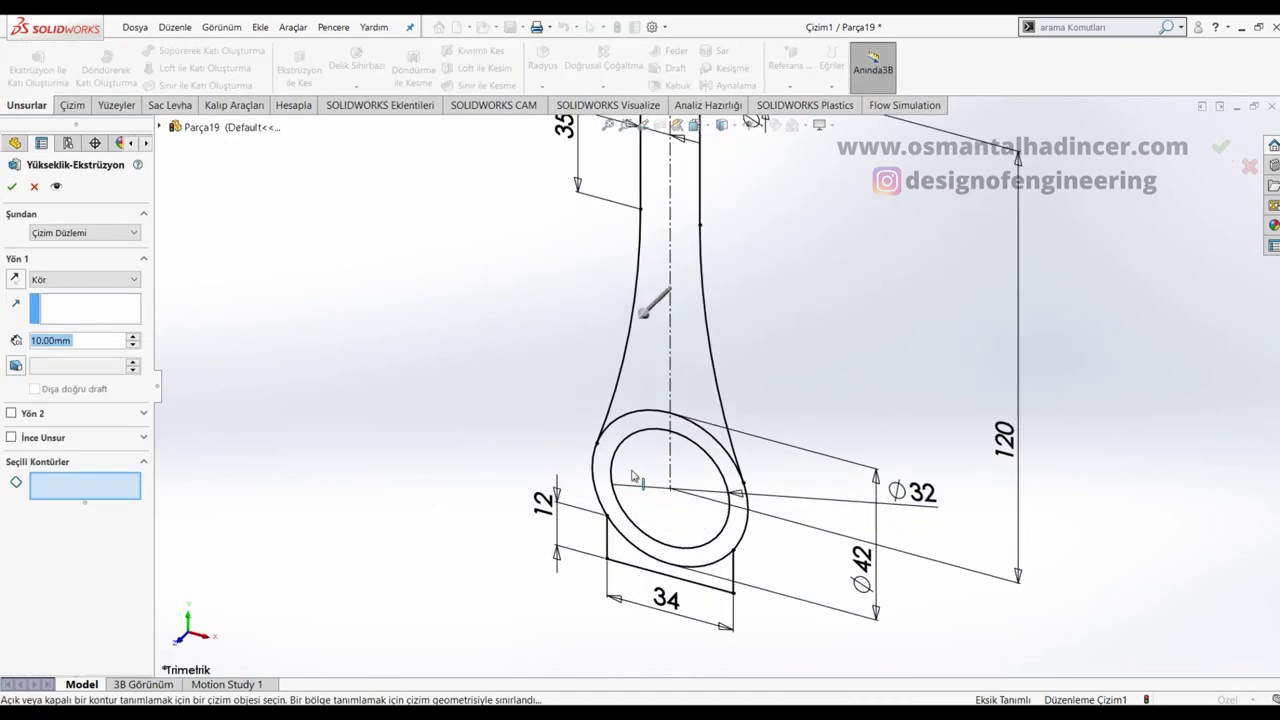
click(636, 405)
scroll(651, 400, up, 3)
scroll(652, 275, down, 3)
scroll(700, 250, down, 2)
click(808, 325)
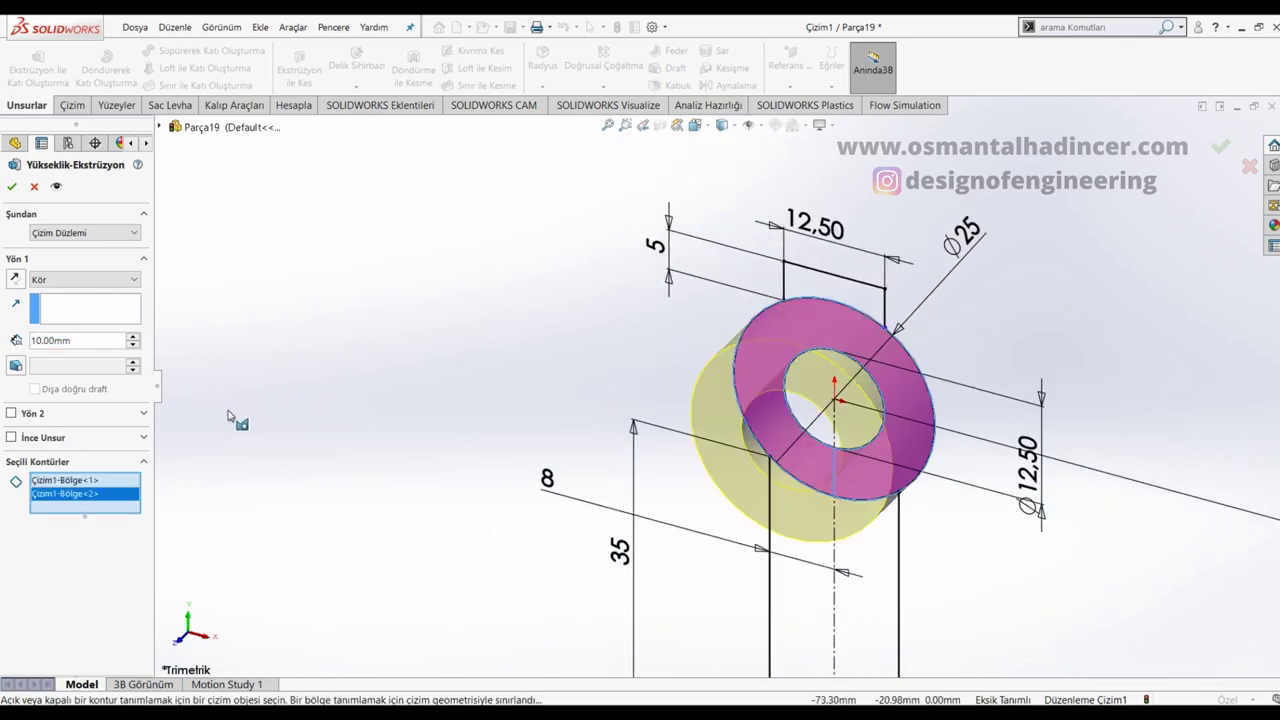
text(20)
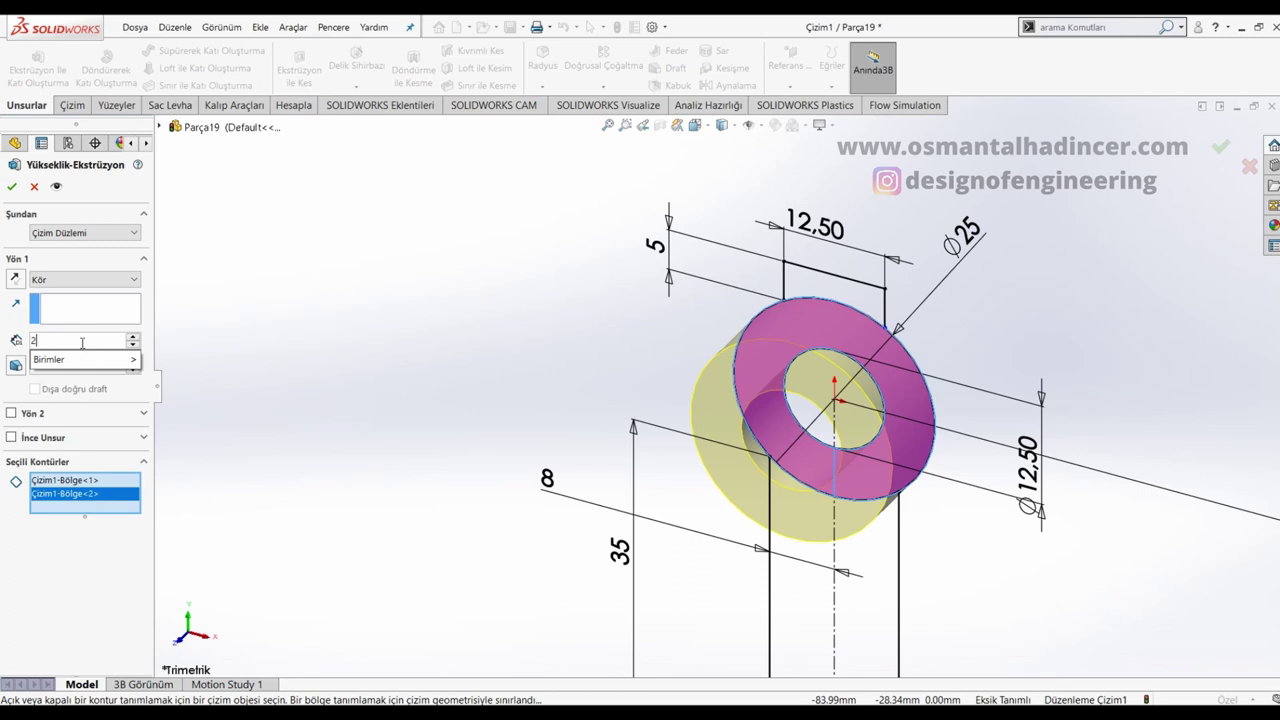
key(Return)
click(84, 279)
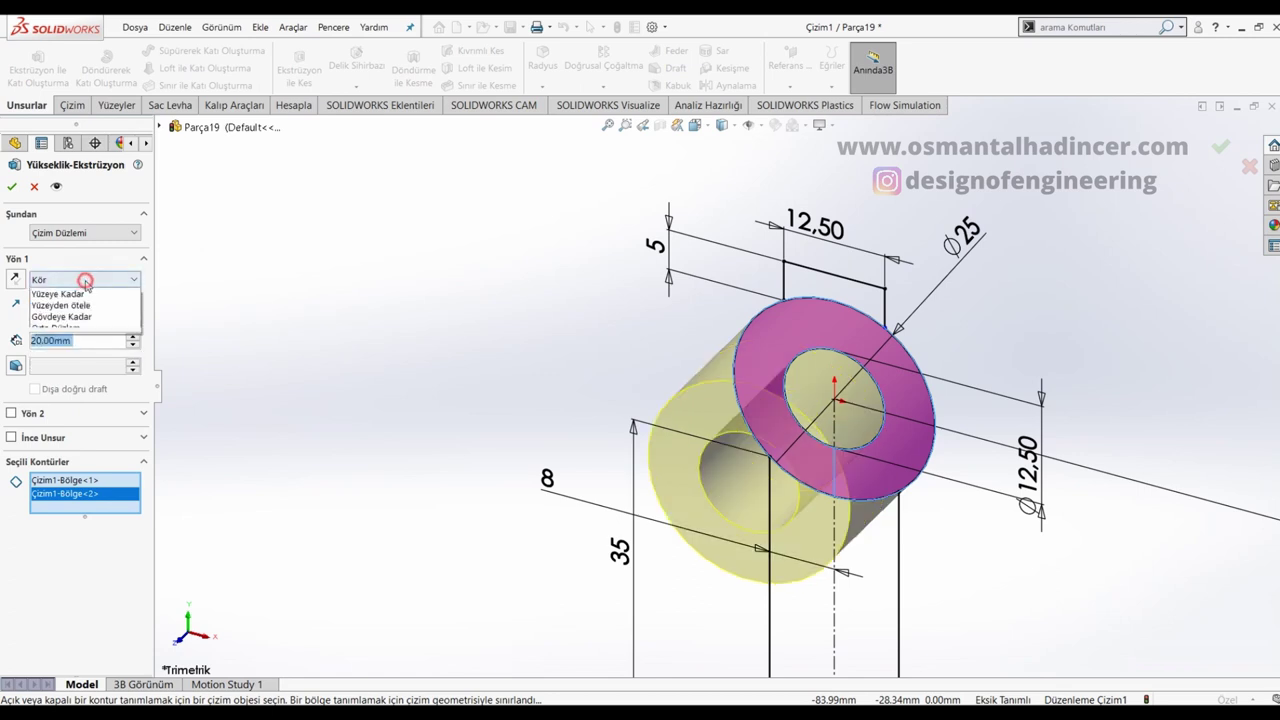
click(71, 352)
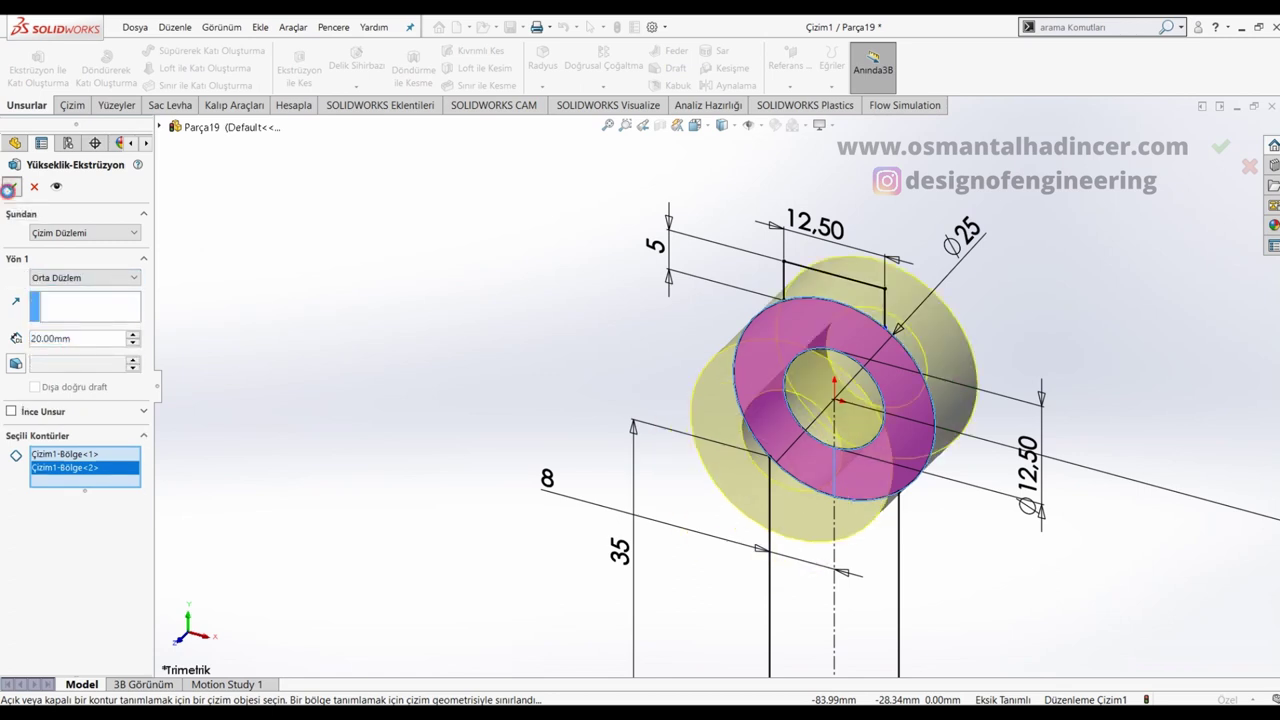
click(8, 190)
scroll(430, 310, up, 3)
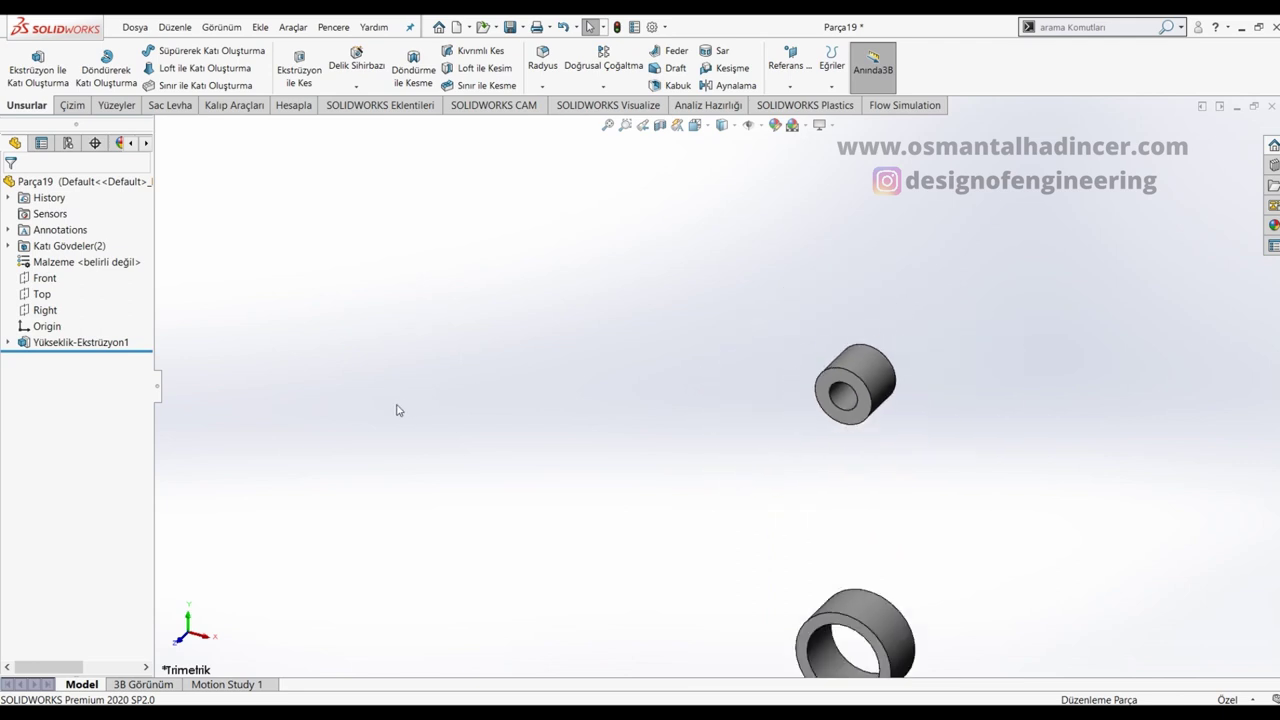
Step: Show Çizim1 and begin a Boss-Extrude, turning off thin-wall and clearing the default contour
click(10, 342)
click(65, 358)
click(89, 332)
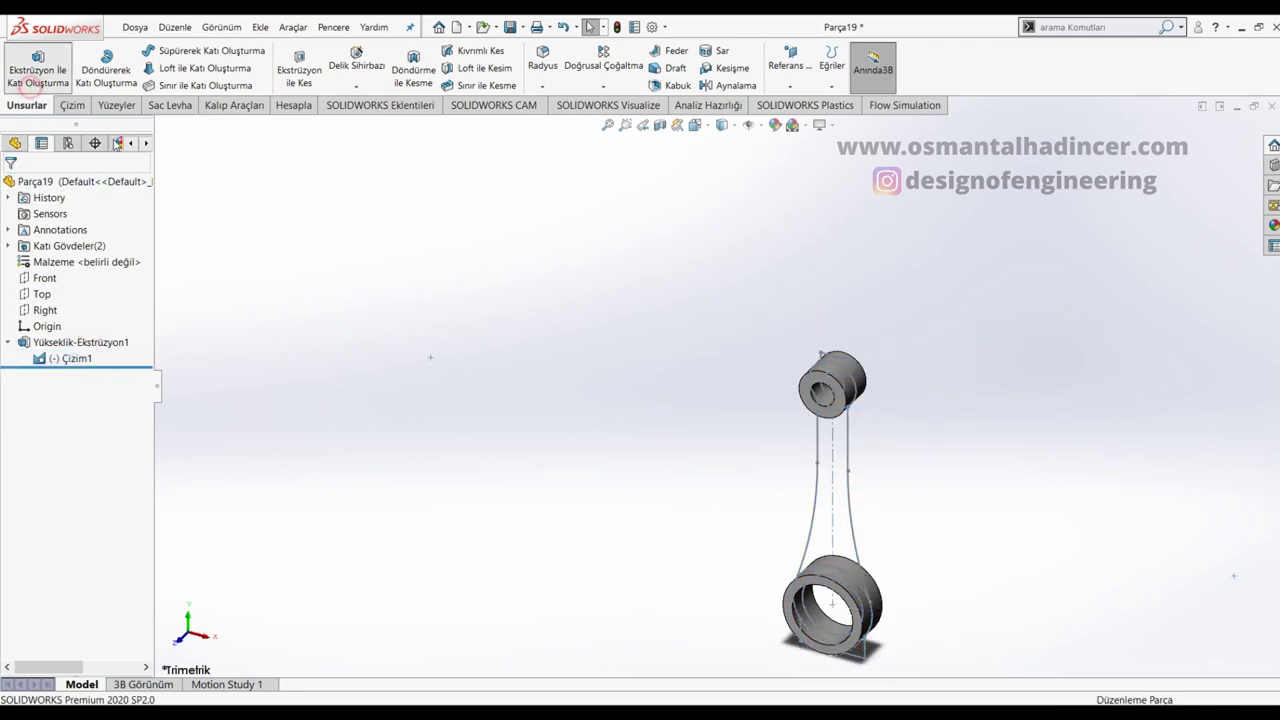
click(38, 68)
scroll(880, 523, down, 3)
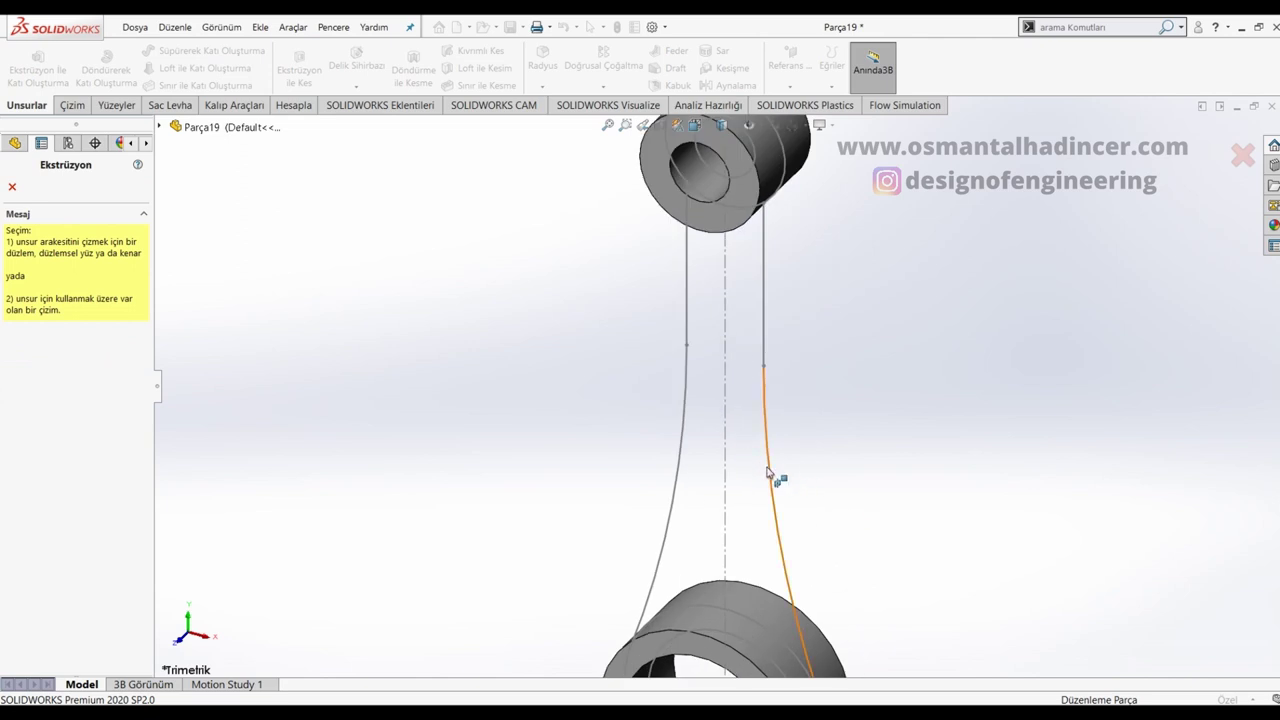
click(767, 470)
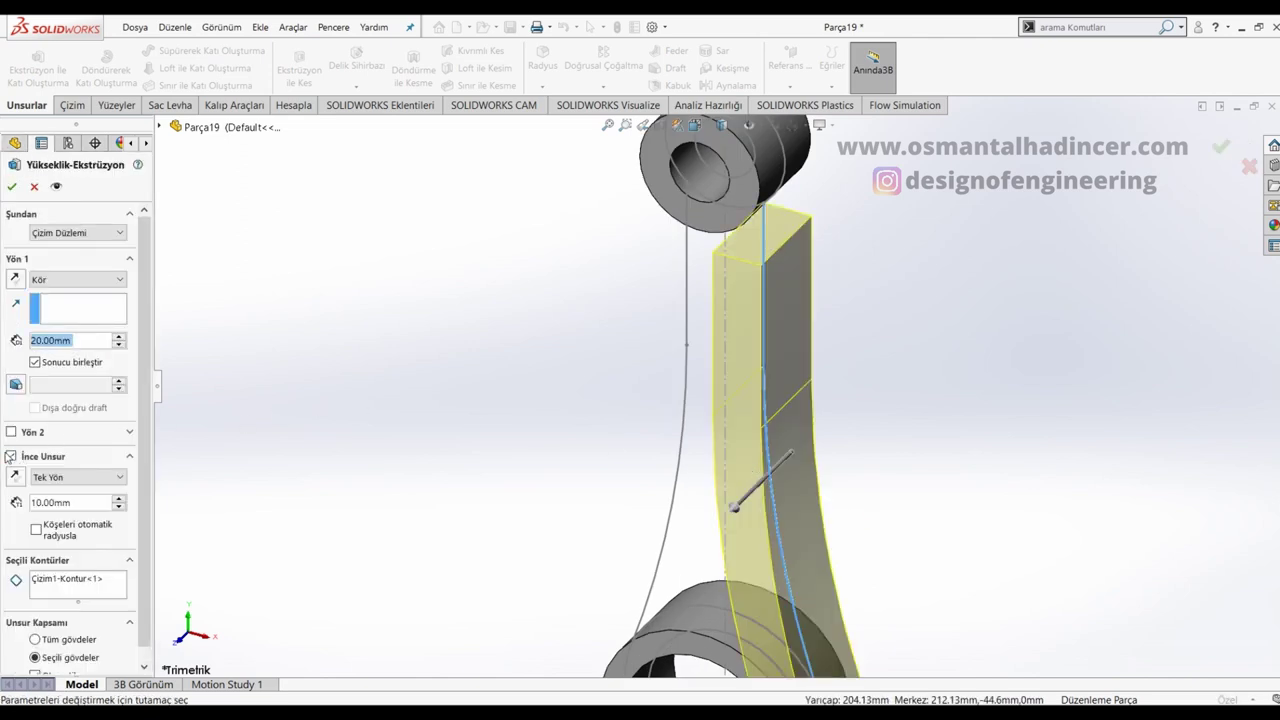
click(10, 457)
click(76, 505)
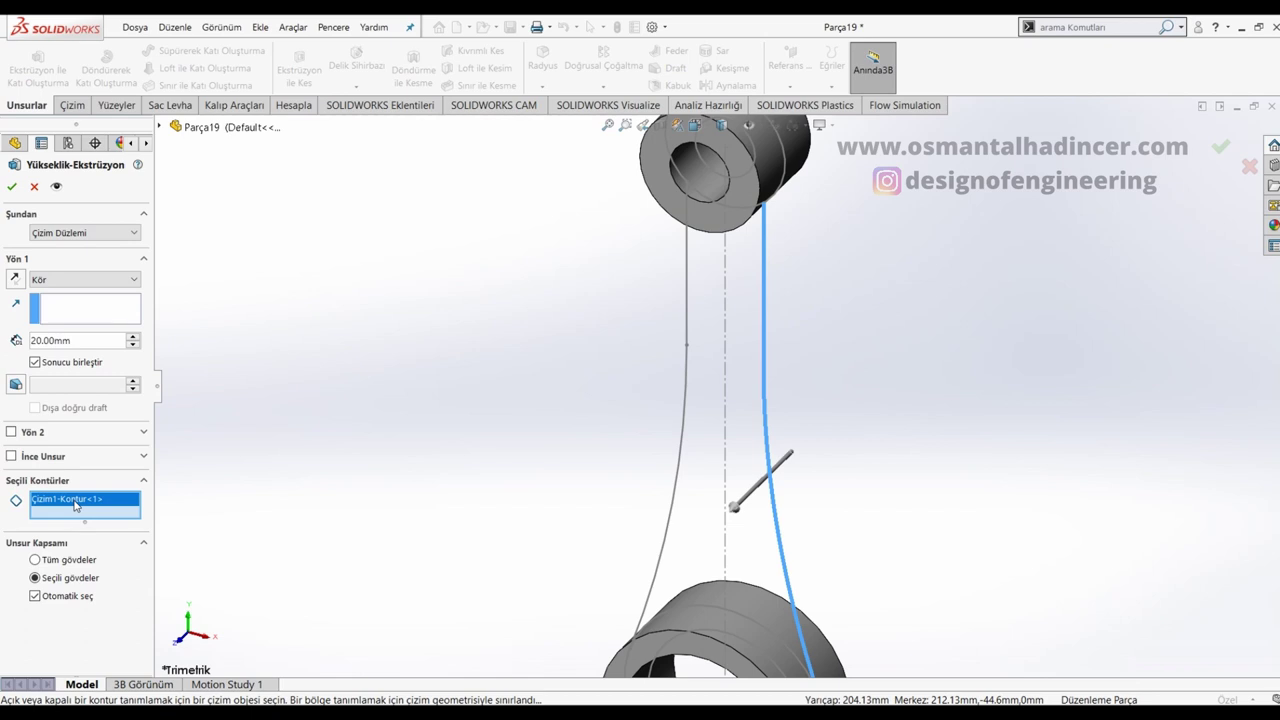
key(Delete)
Step: Select the four sketch regions, shank and both tabs, and extrude them 12 mm
click(740, 440)
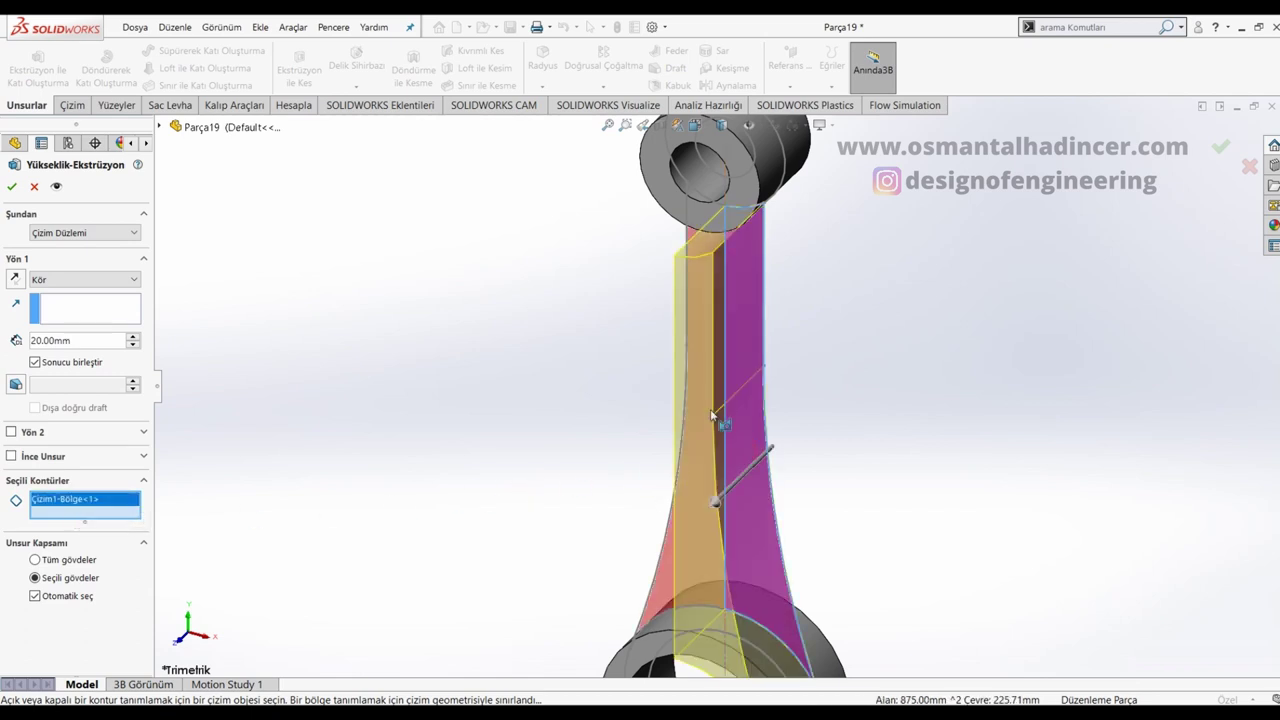
click(707, 403)
scroll(700, 390, up, 3)
scroll(716, 197, down, 4)
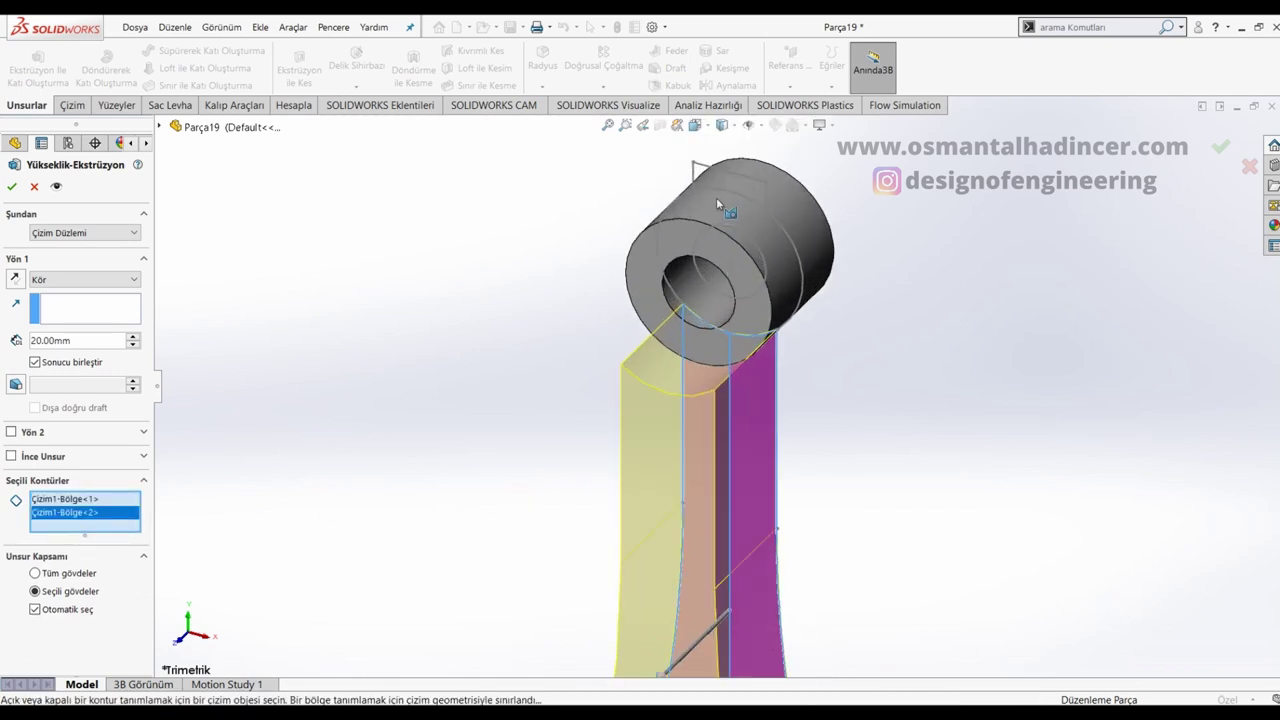
scroll(705, 192, down, 2)
click(693, 181)
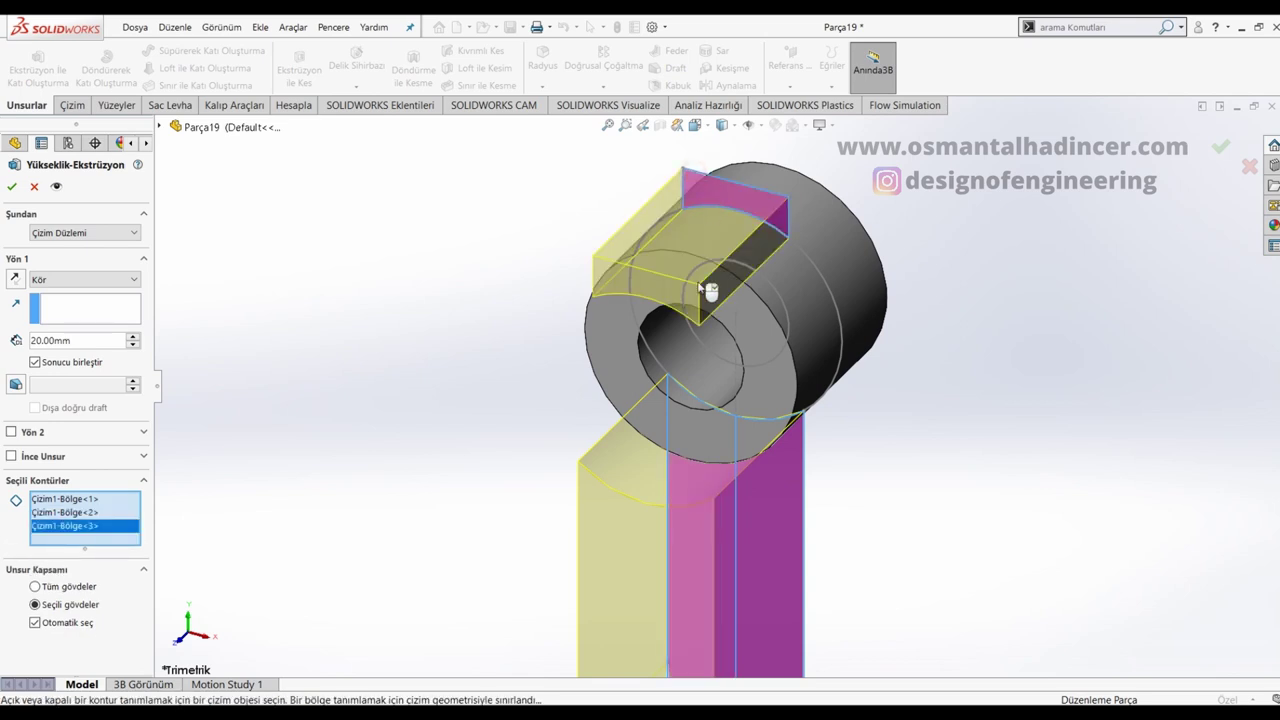
scroll(700, 200, up, 4)
scroll(723, 543, down, 5)
scroll(800, 243, up, 1)
scroll(800, 243, down, 2)
scroll(710, 330, down, 1)
click(708, 327)
scroll(700, 300, up, 3)
scroll(679, 229, up, 2)
scroll(677, 229, down, 3)
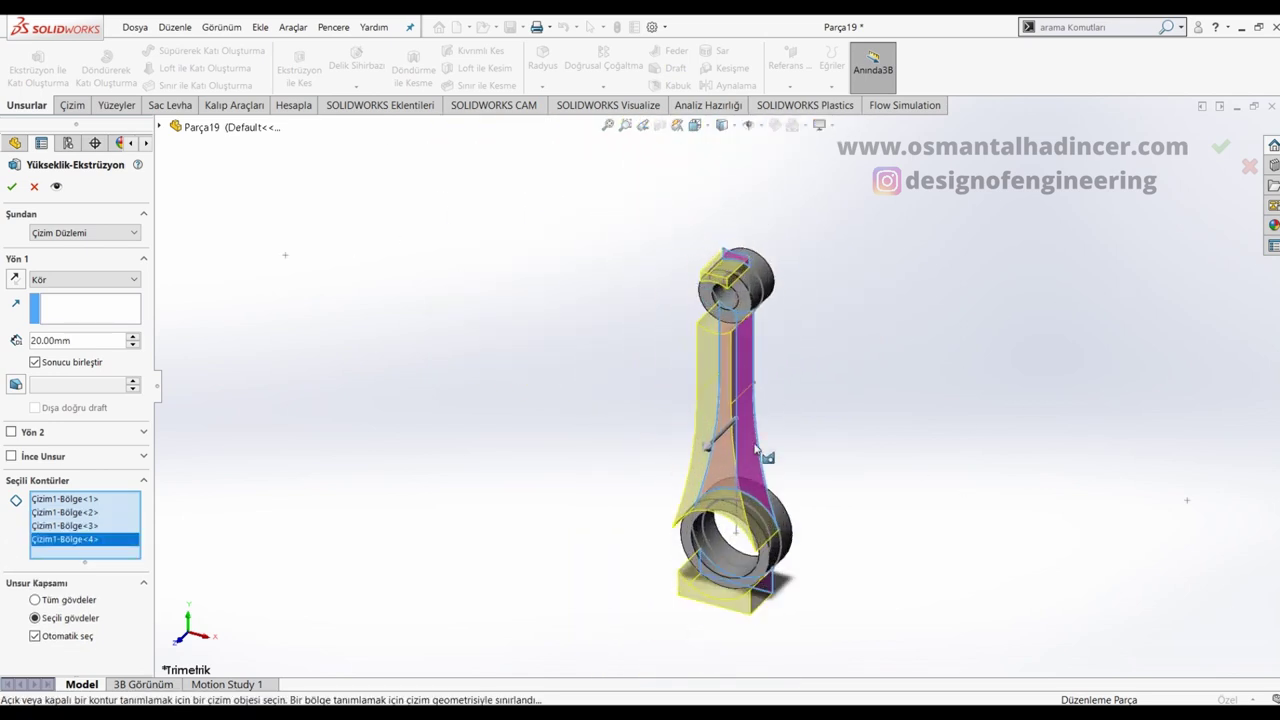
scroll(560, 340, down, 1)
text(12)
key(Return)
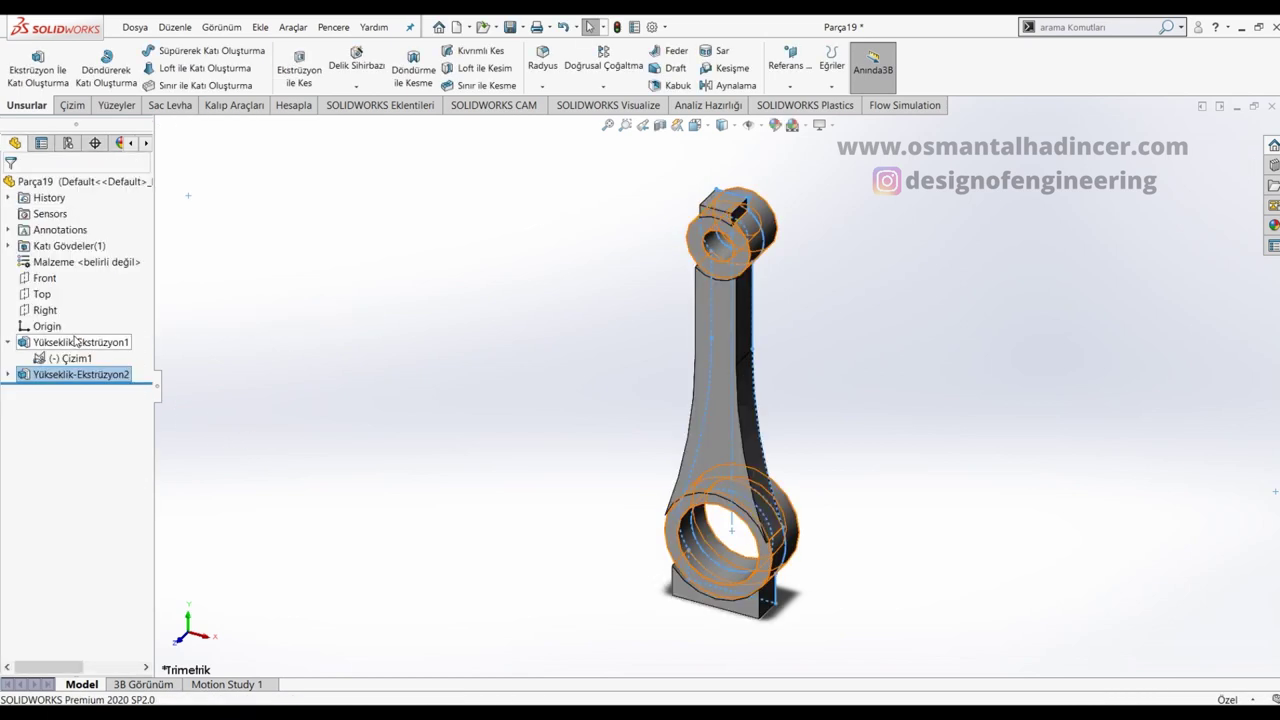
Step: Edit Yükseklik-Ekstrüzyon2 so its 12 mm depth is Mid Plane about the sketch
right_click(37, 376)
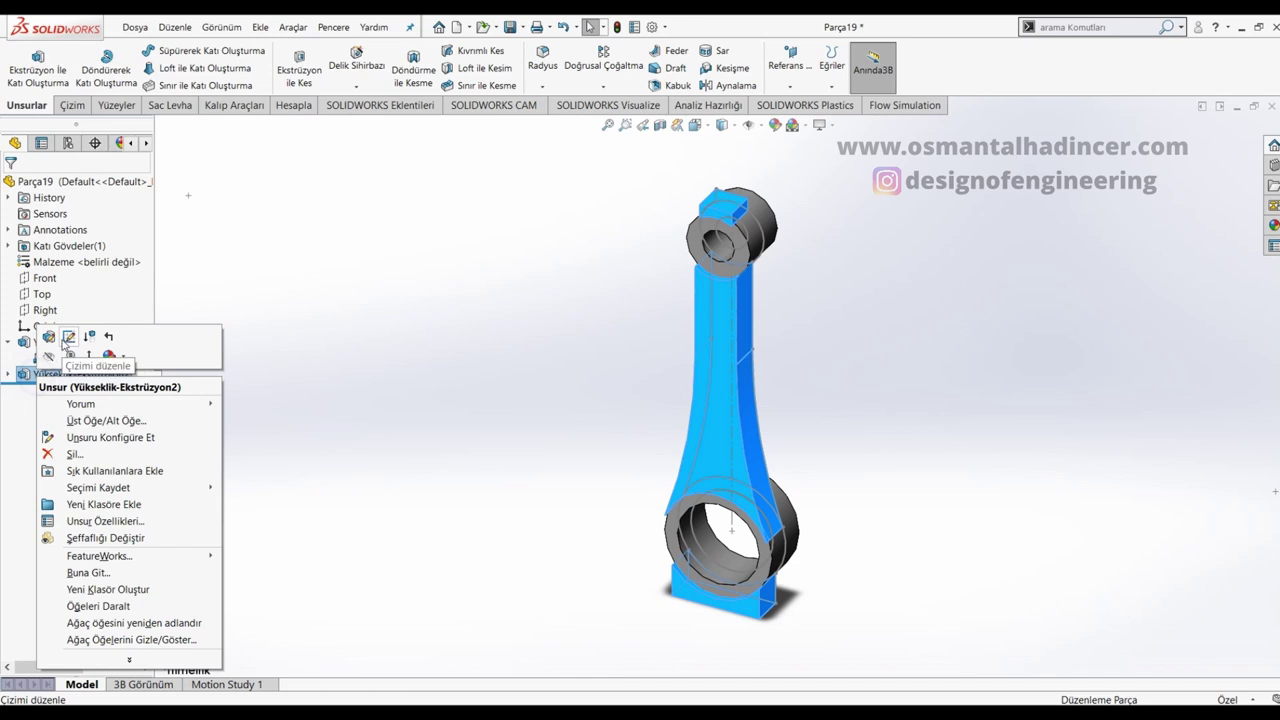
click(60, 334)
click(70, 280)
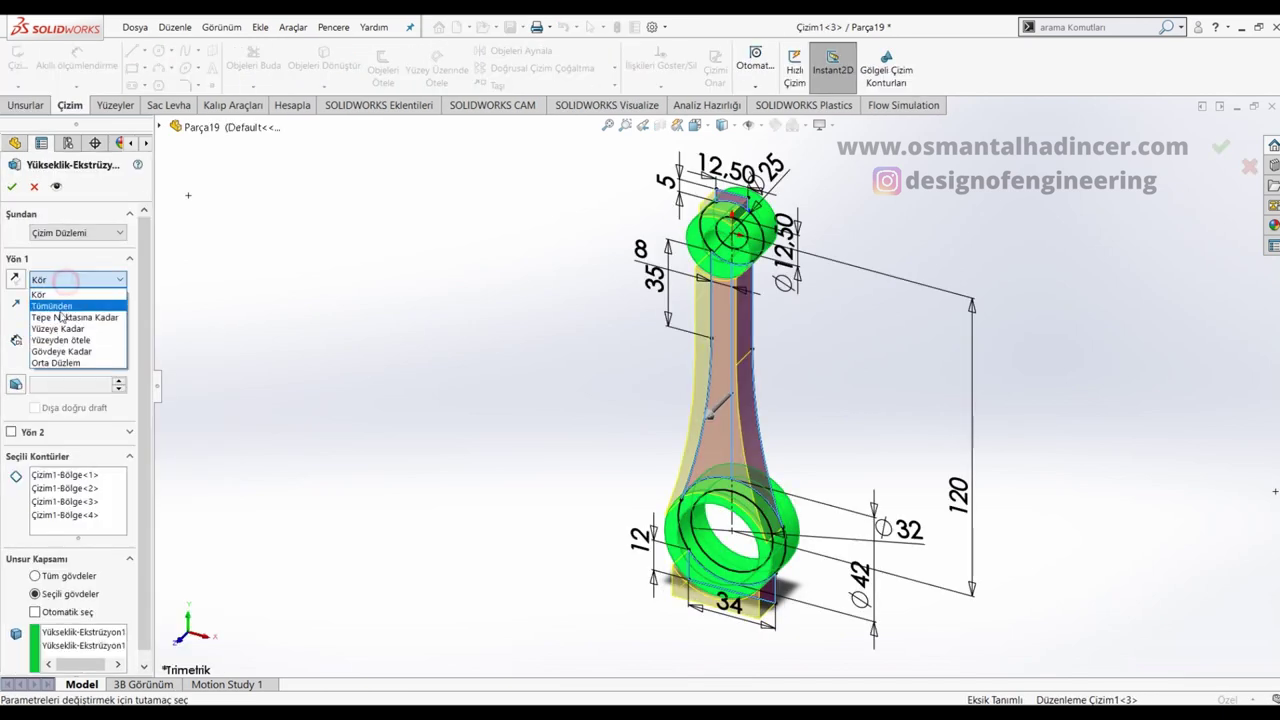
click(62, 363)
click(12, 187)
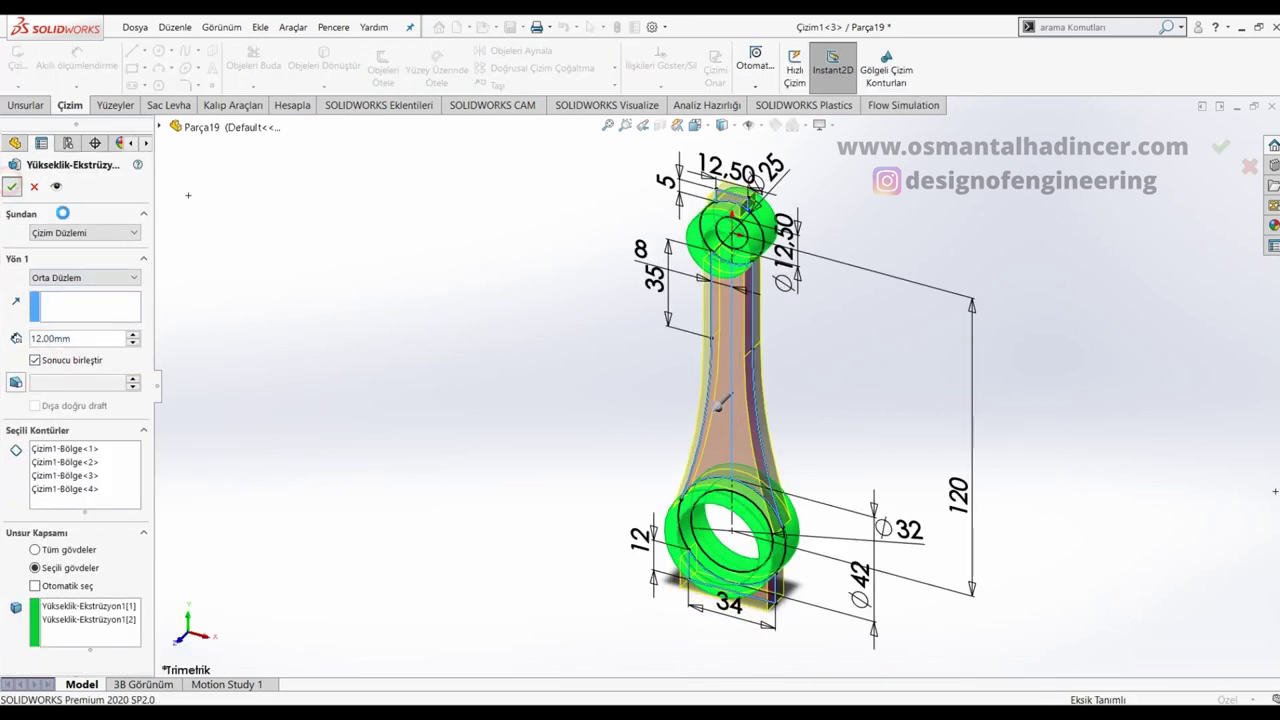
click(446, 351)
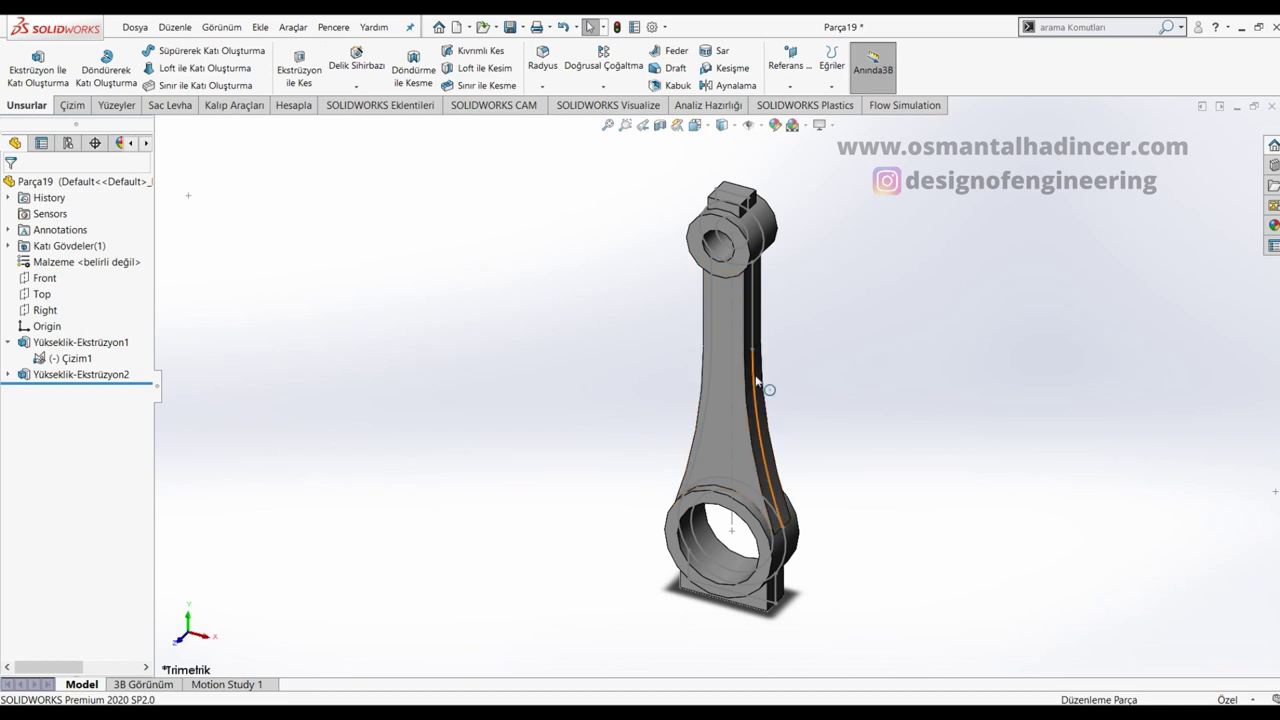
click(757, 383)
click(812, 356)
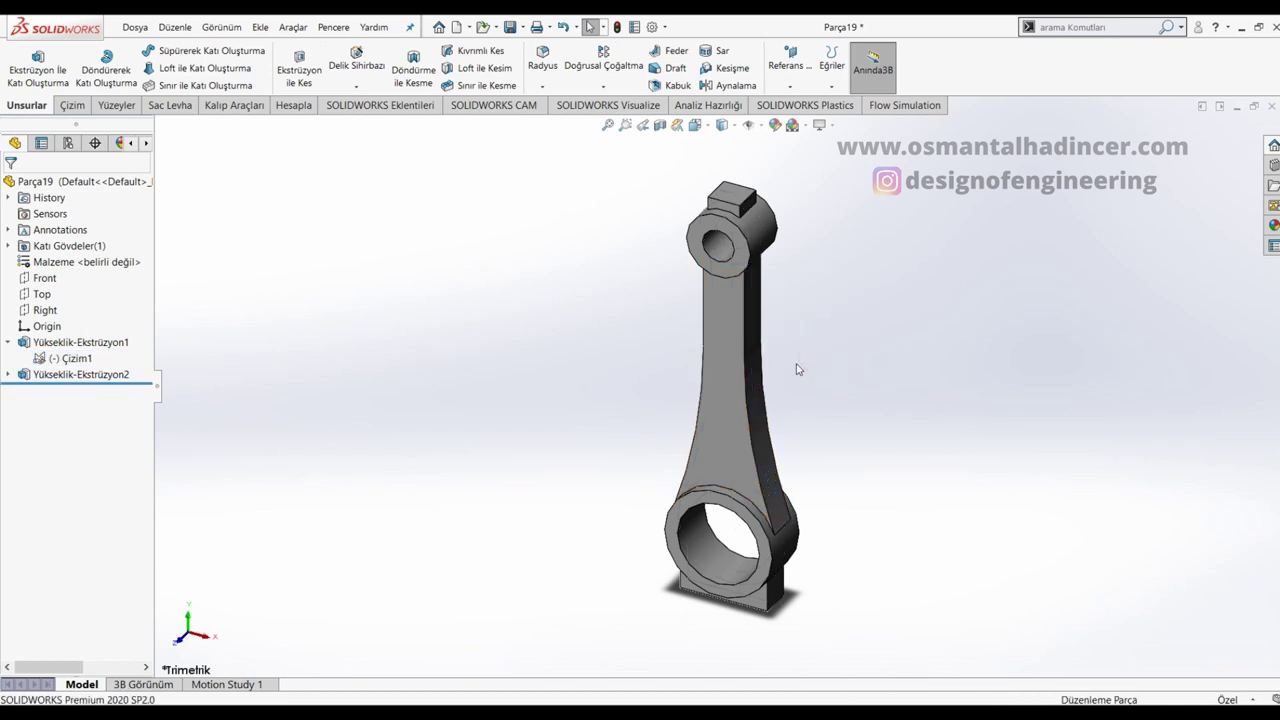
Step: Sketch a straight slot along the shank on the Right plane, viewed normal to
middle_drag(798, 369, 947, 293)
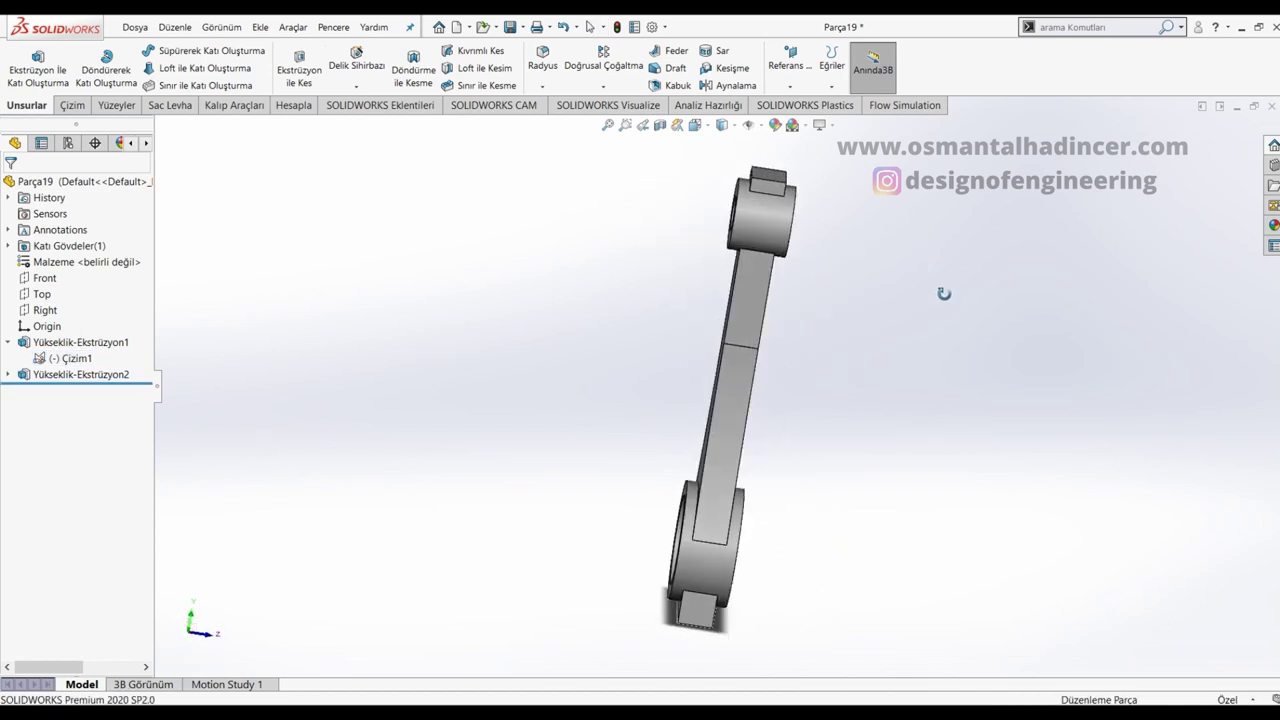
click(752, 308)
click(491, 343)
click(44, 312)
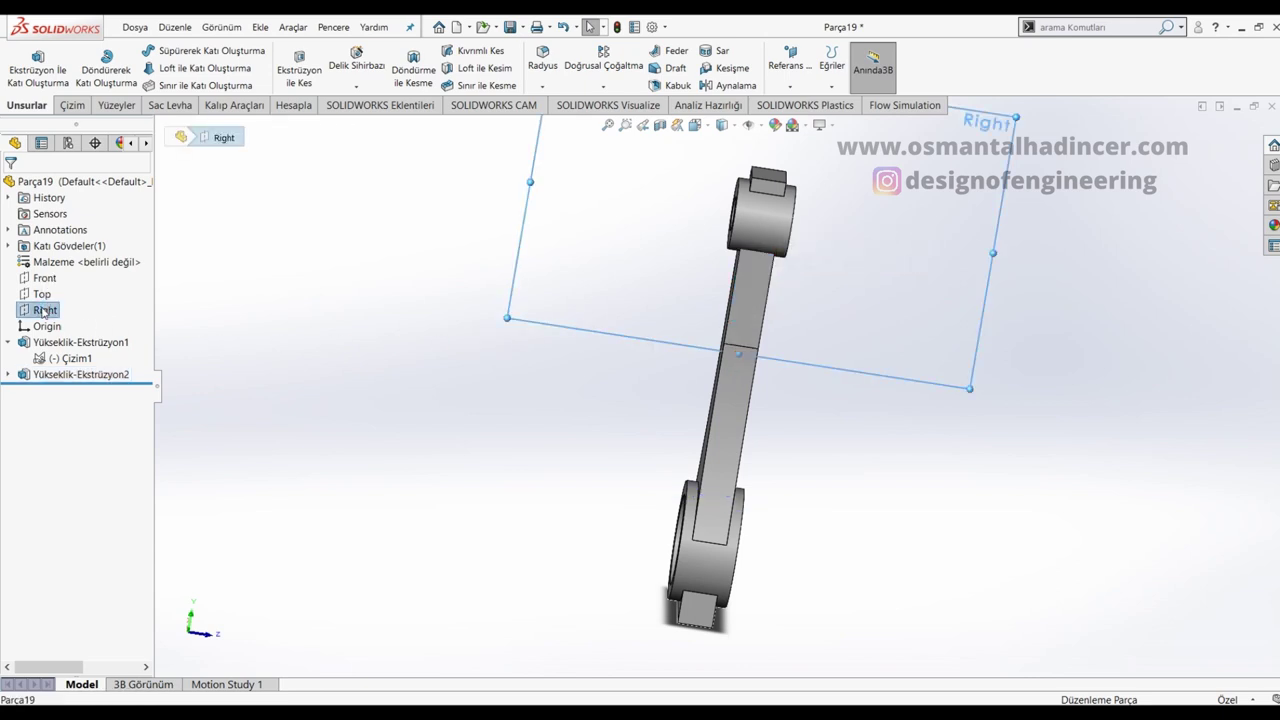
click(132, 318)
click(70, 106)
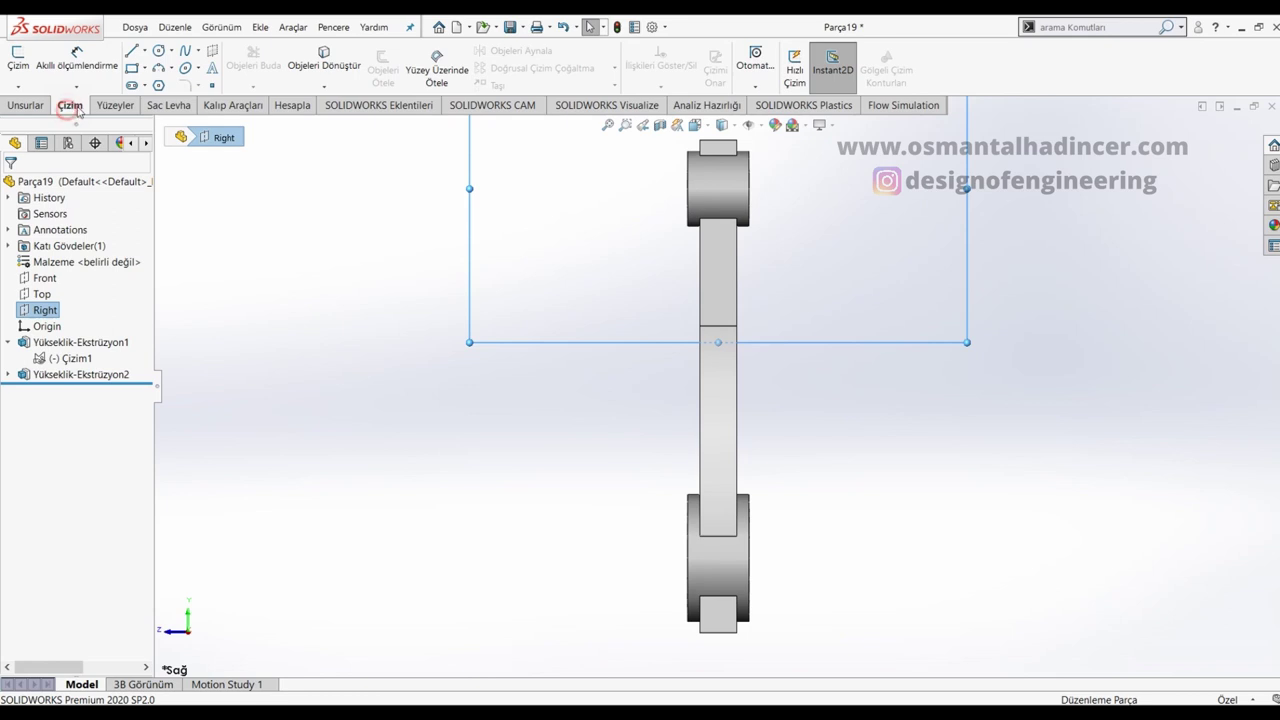
click(132, 85)
click(718, 276)
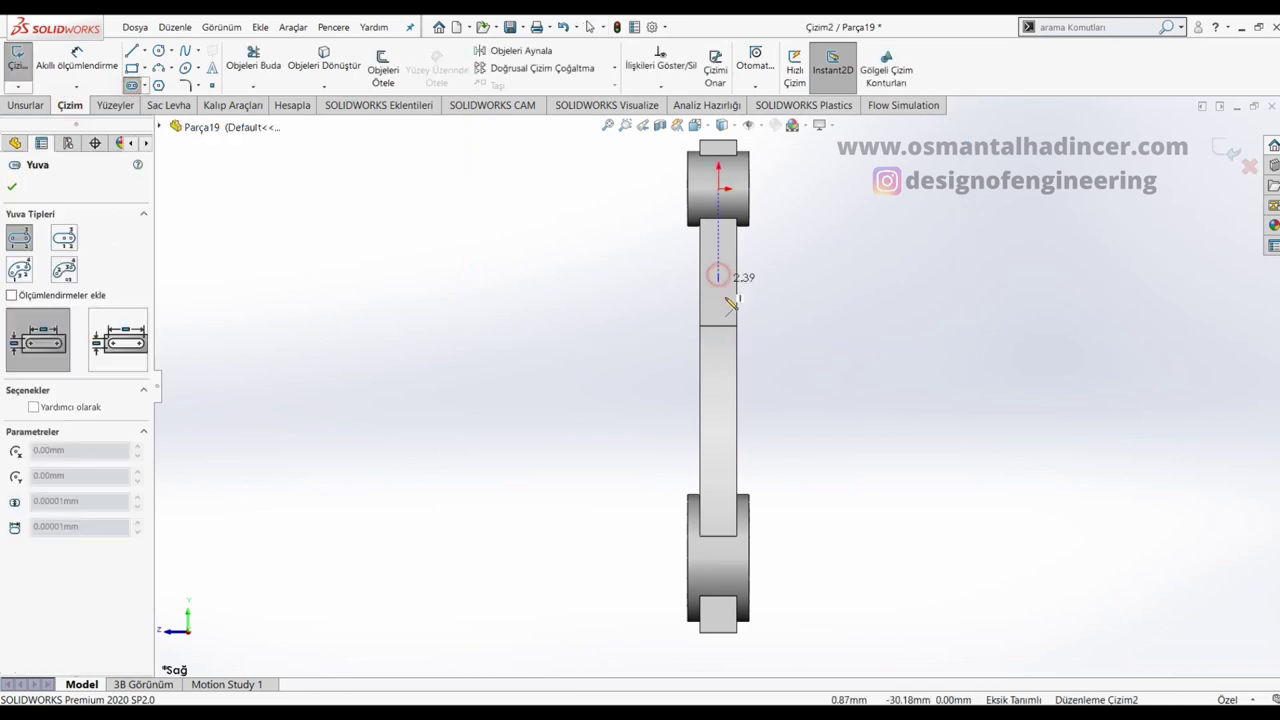
click(719, 396)
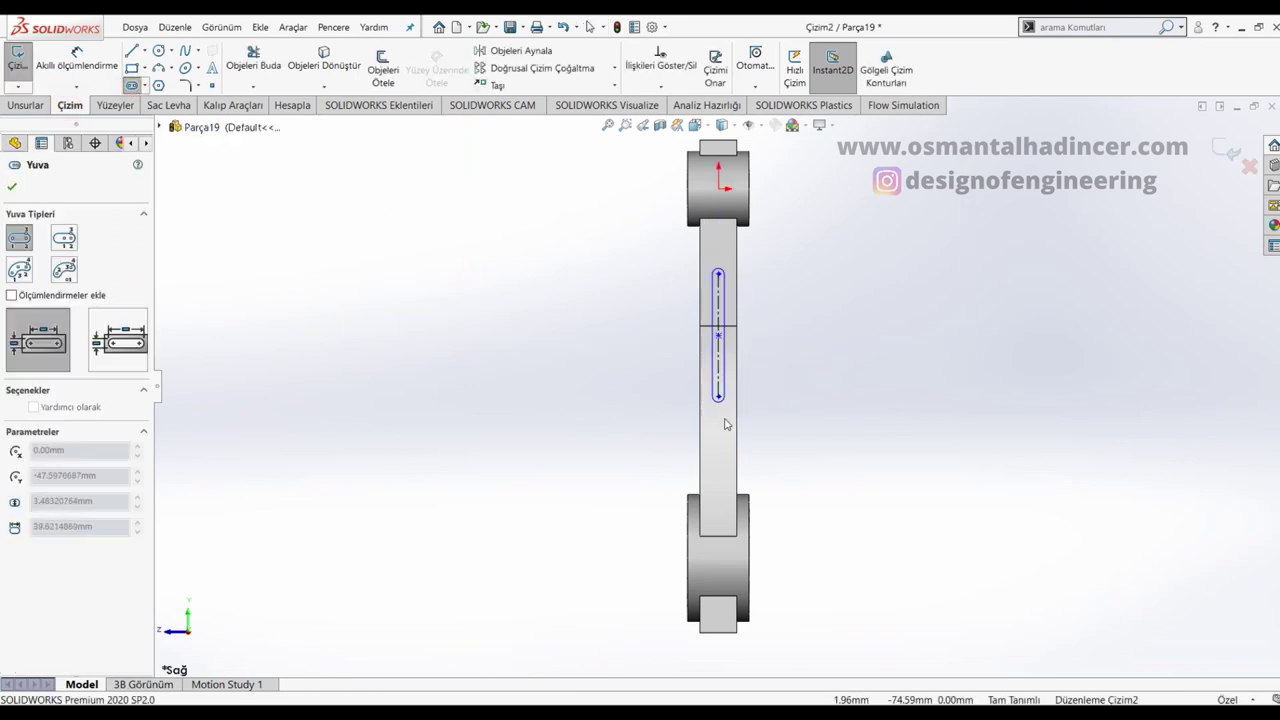
click(727, 428)
Step: Dimension the slot with R4 ends, 62 length, and 20 from the origin
right_drag(794, 320, 743, 266)
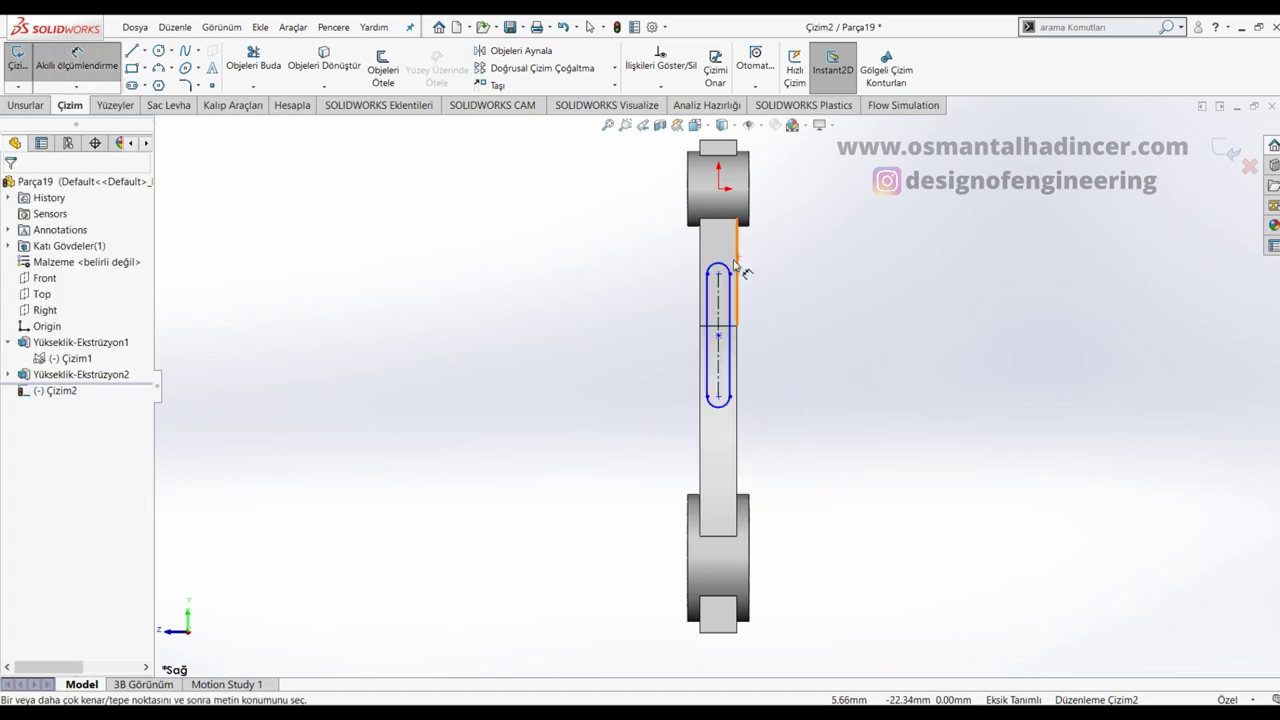
click(732, 266)
click(805, 240)
text(4)
key(Return)
click(738, 318)
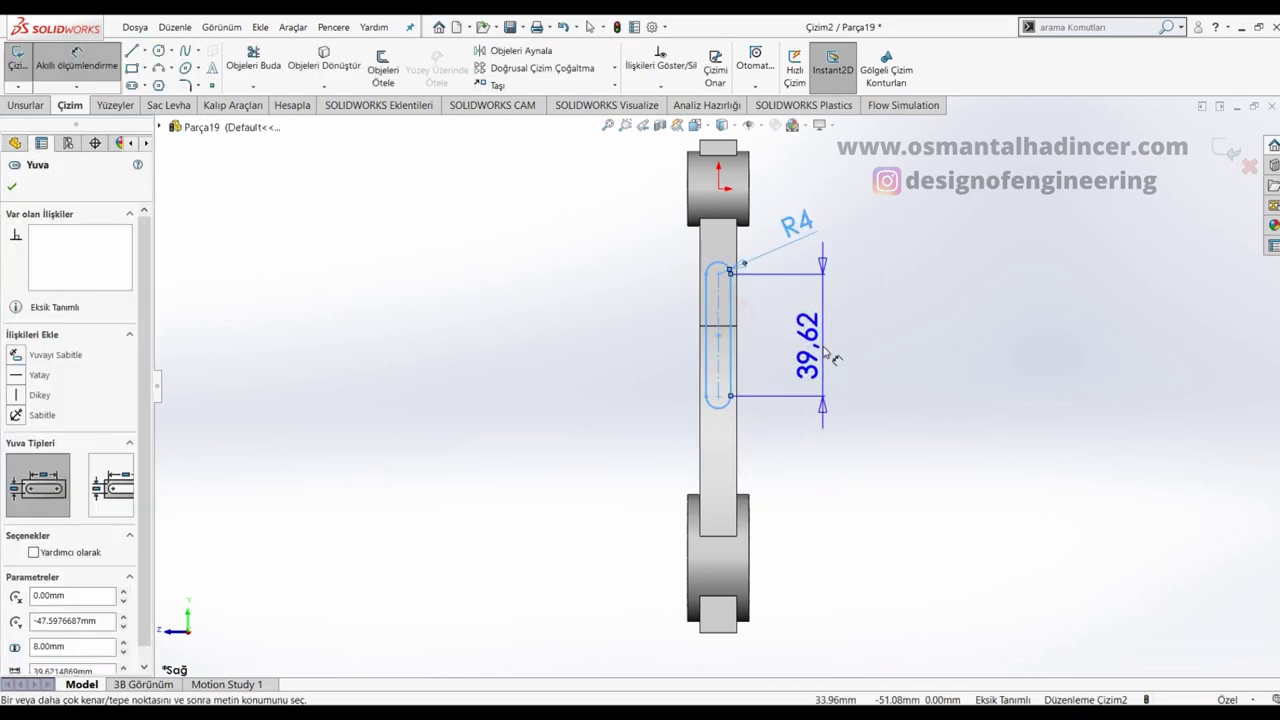
click(826, 350)
key(Return)
key(Return)
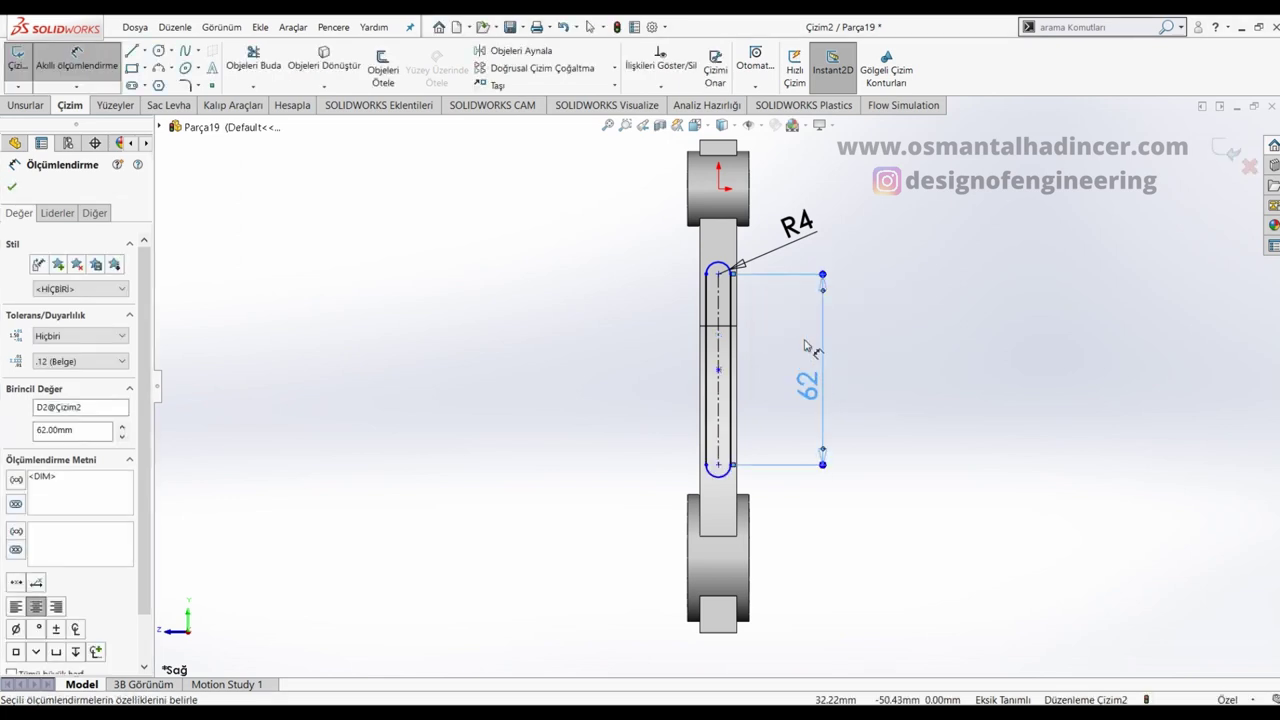
click(713, 262)
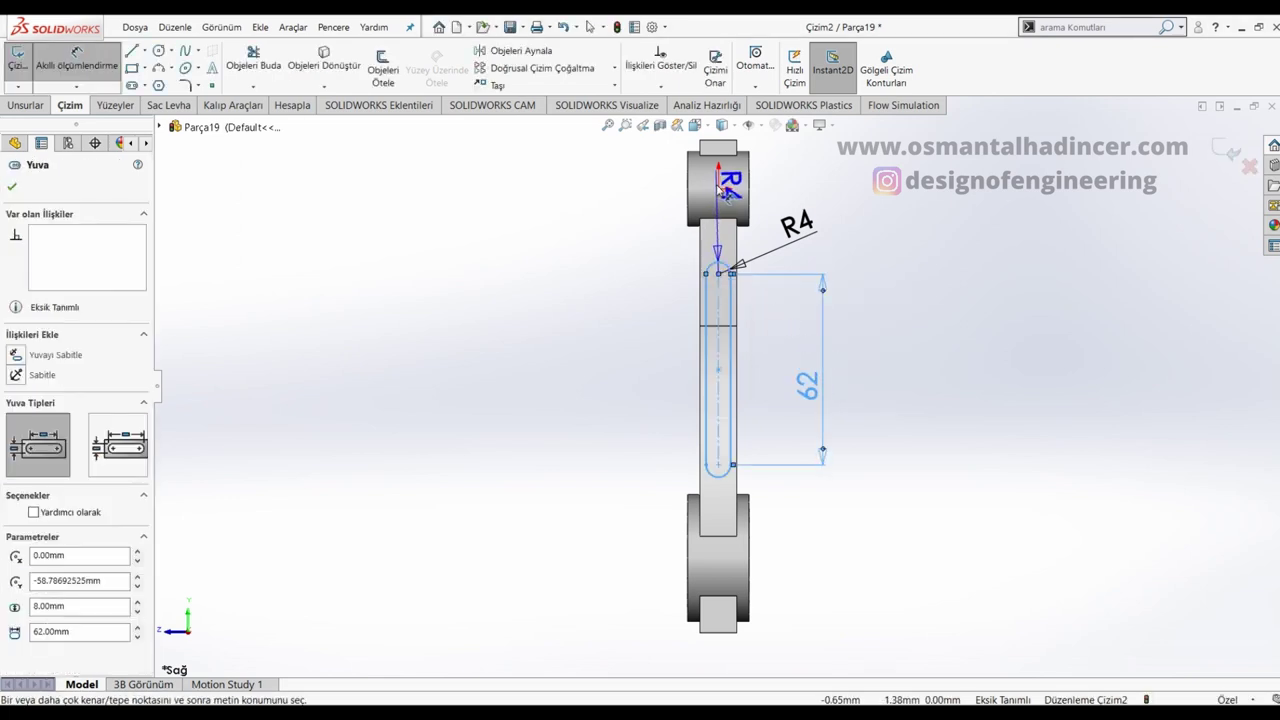
click(728, 192)
click(628, 220)
key(Return)
key(Return)
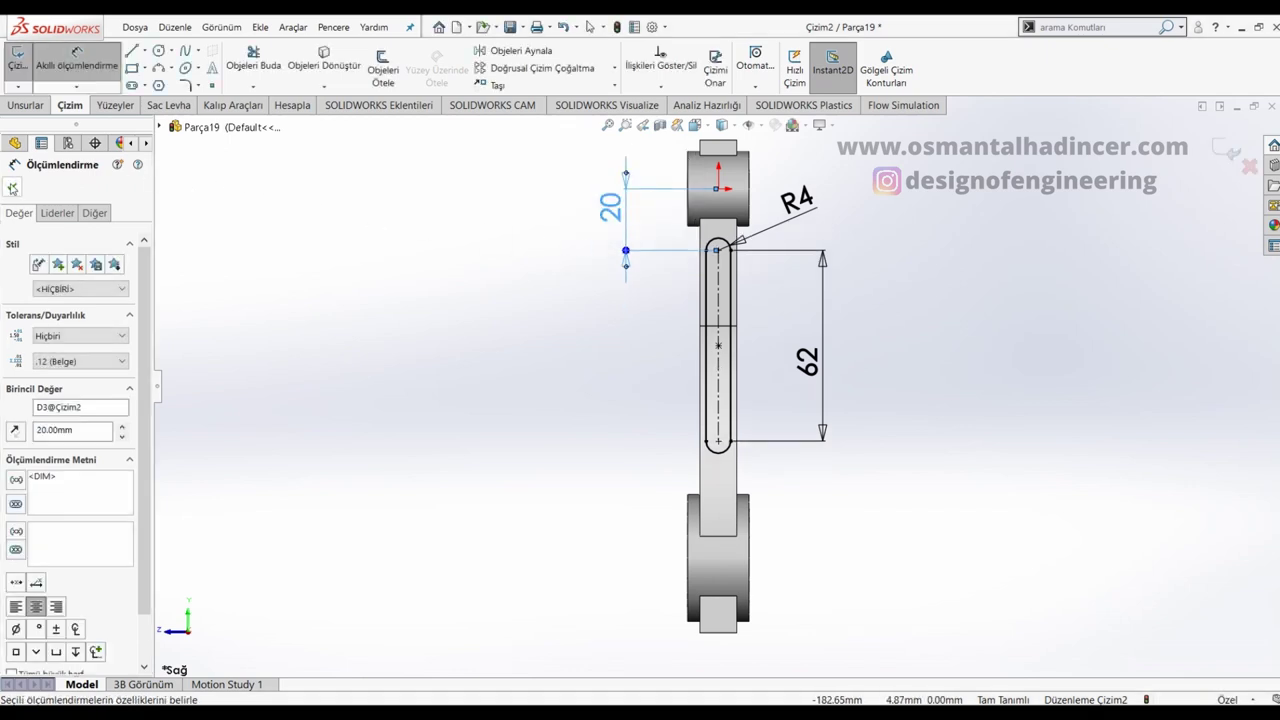
key(Escape)
click(25, 105)
click(38, 68)
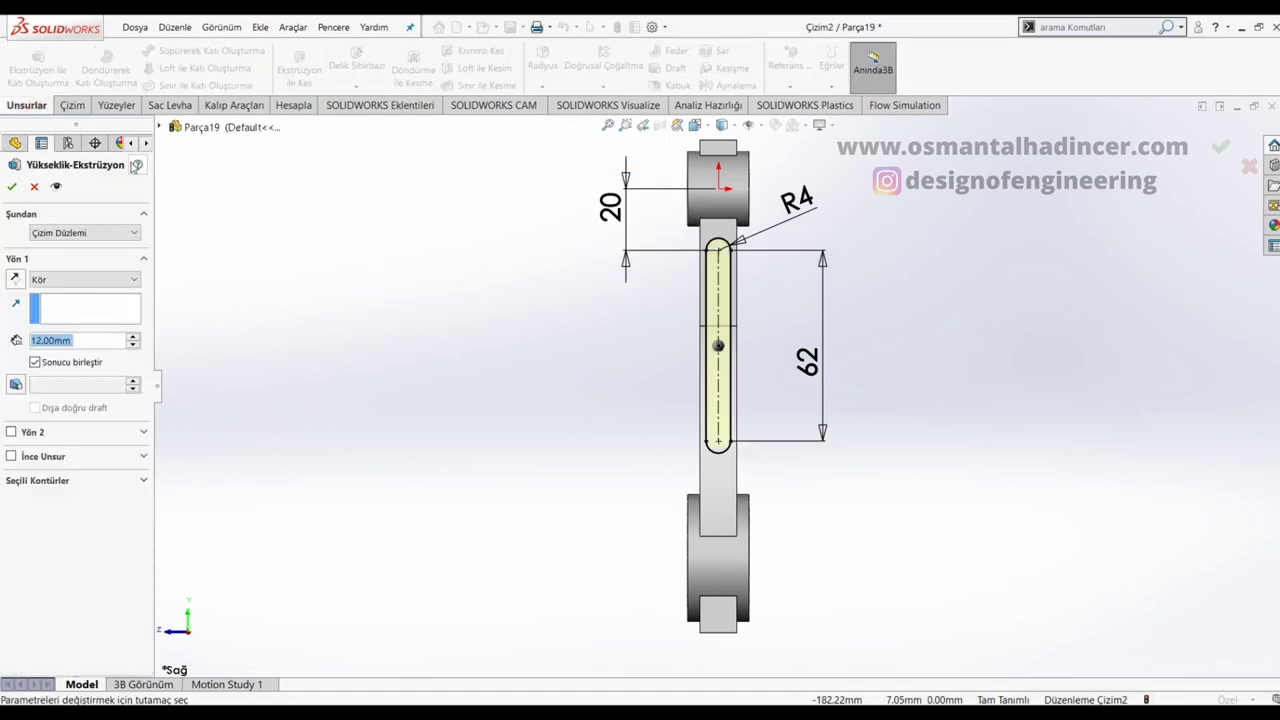
Step: Cut the slot as an Extruded Cut starting 6 mm offset, ending at the rod's side face
click(34, 187)
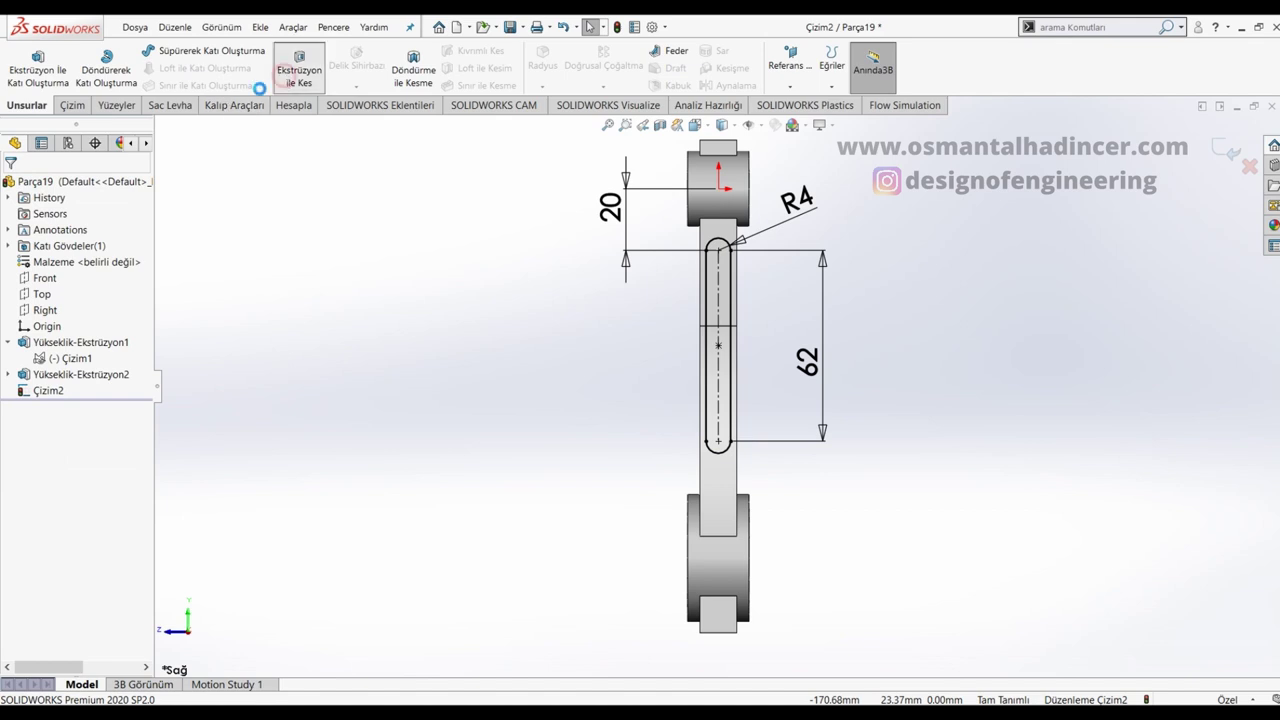
click(292, 70)
click(88, 233)
click(78, 282)
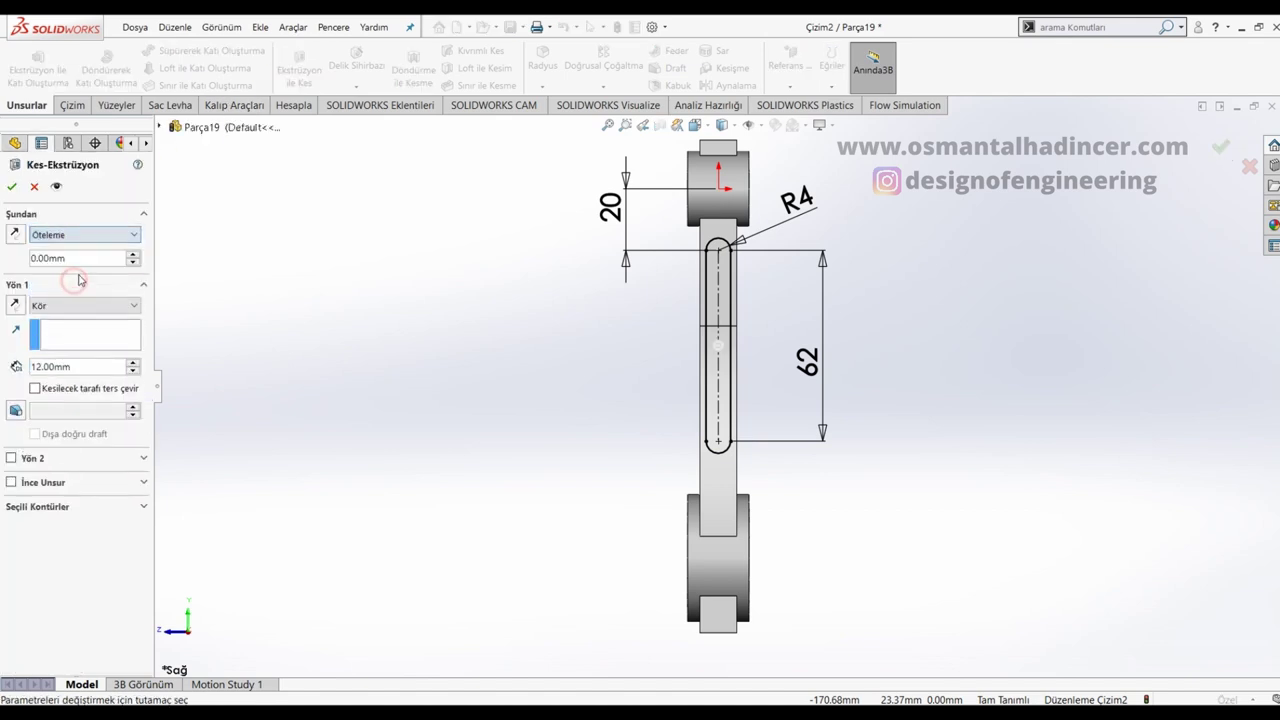
text(6)
key(Return)
middle_drag(518, 381, 484, 411)
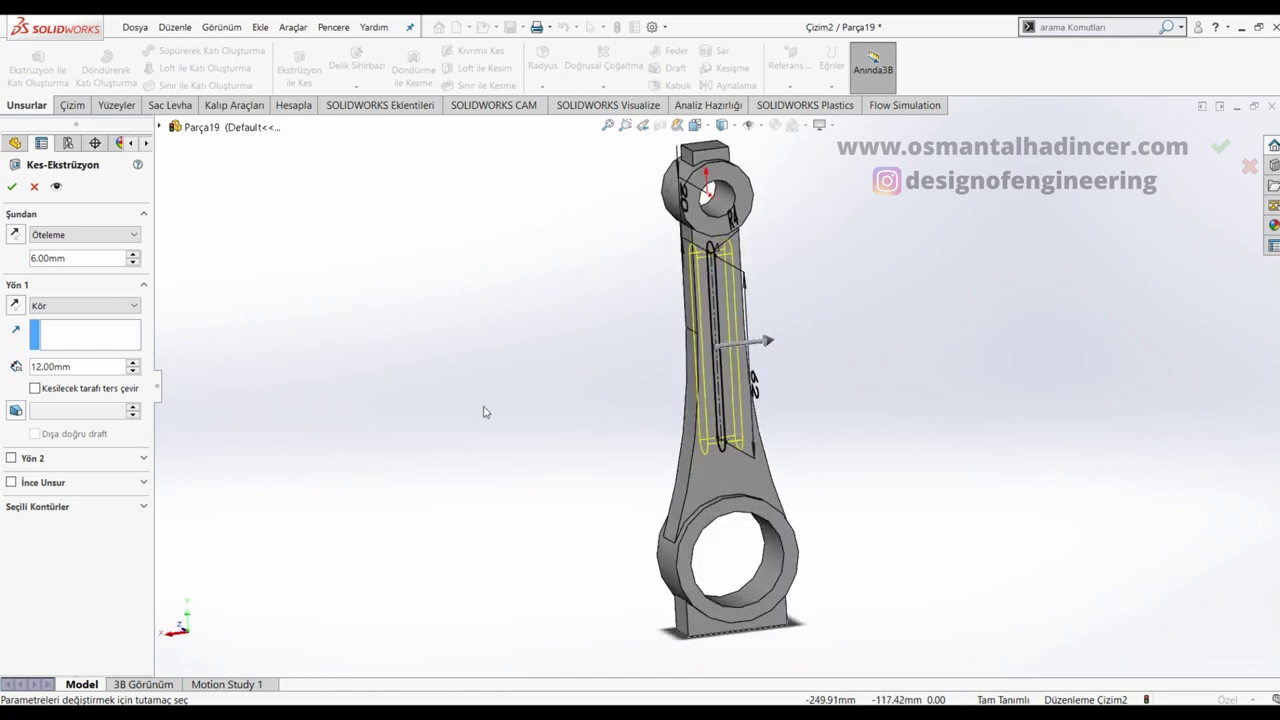
click(122, 306)
click(70, 372)
scroll(860, 374, down, 3)
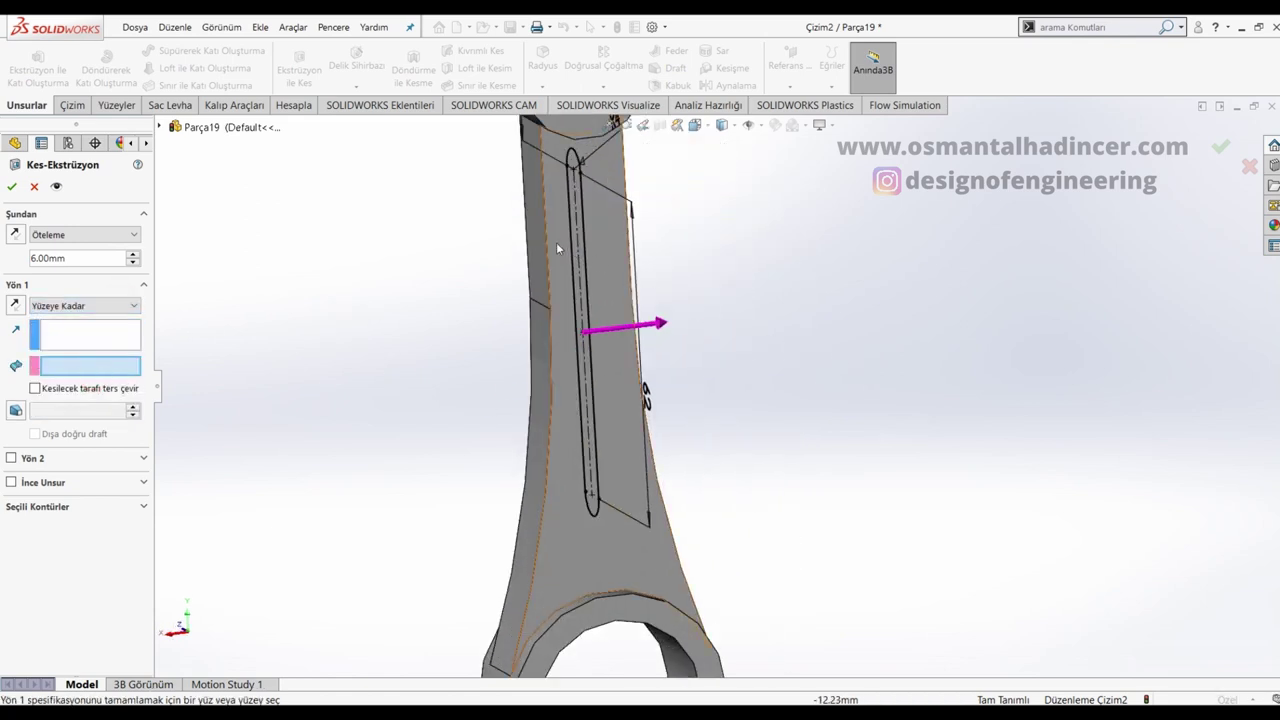
click(535, 318)
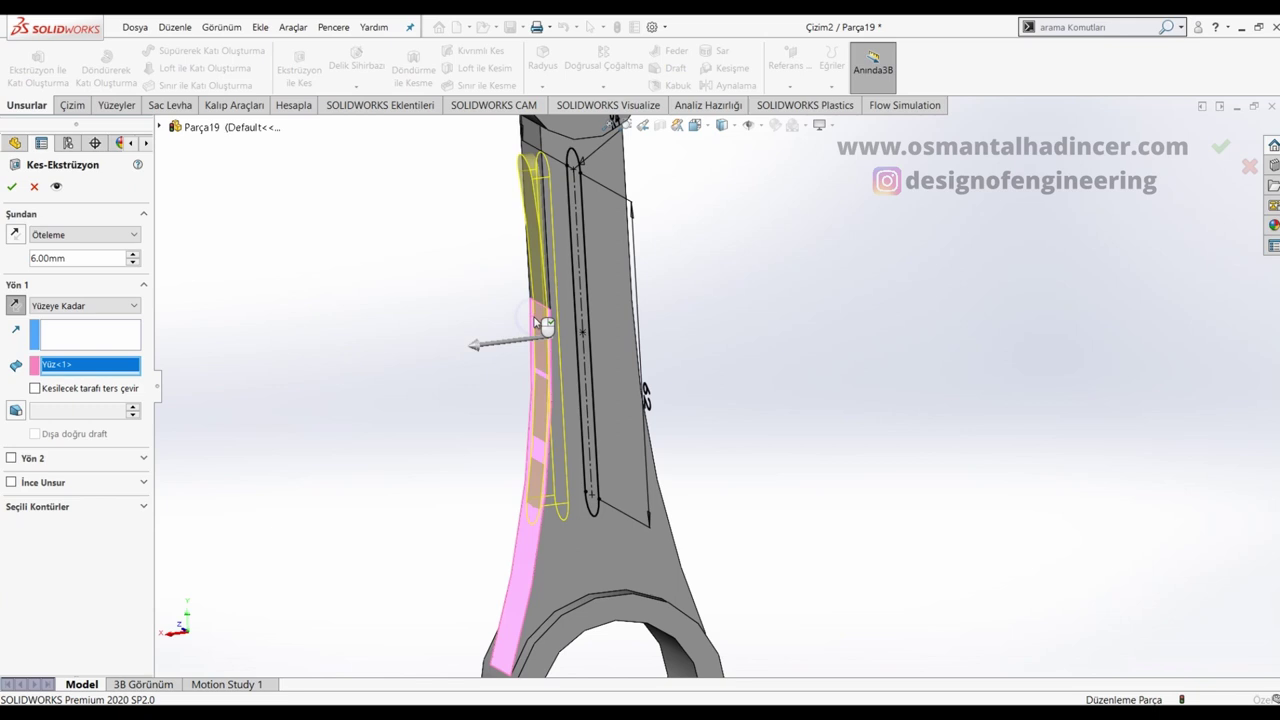
key(Return)
middle_drag(463, 281, 477, 293)
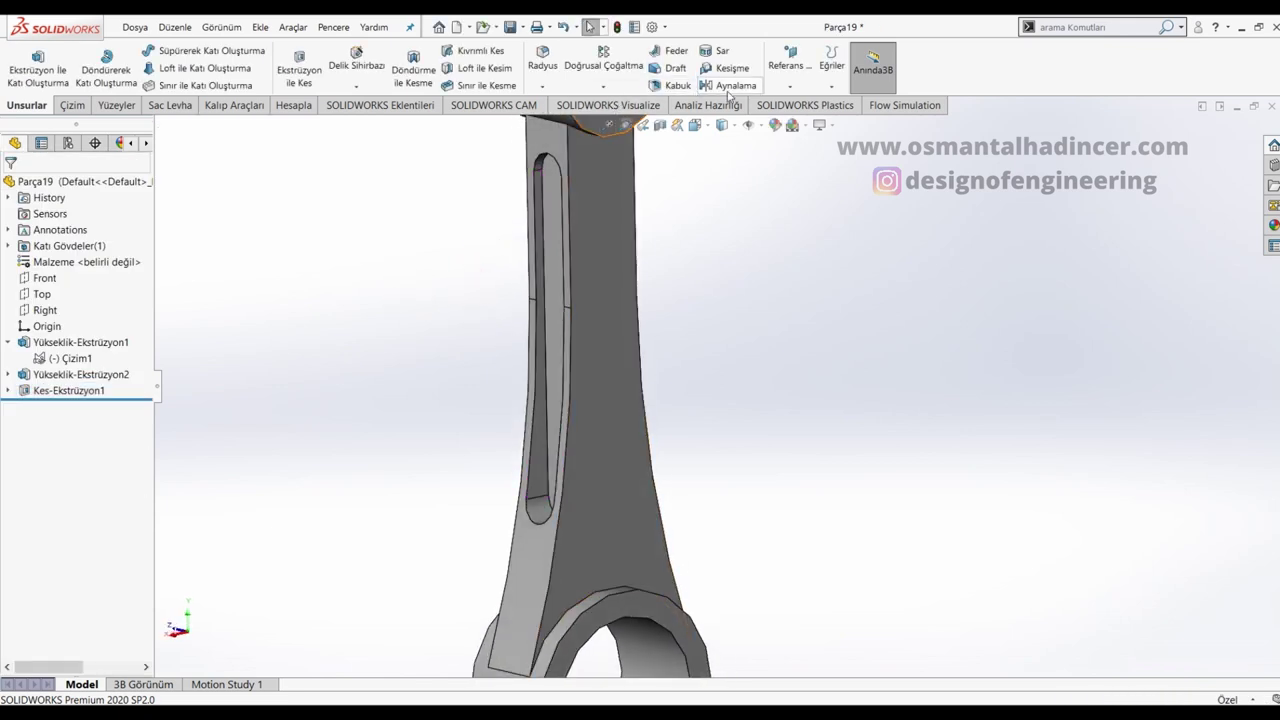
Step: Mirror Kes-Ekstrüzyon1 across the Right plane to slot the other side of the shank
click(729, 86)
click(159, 127)
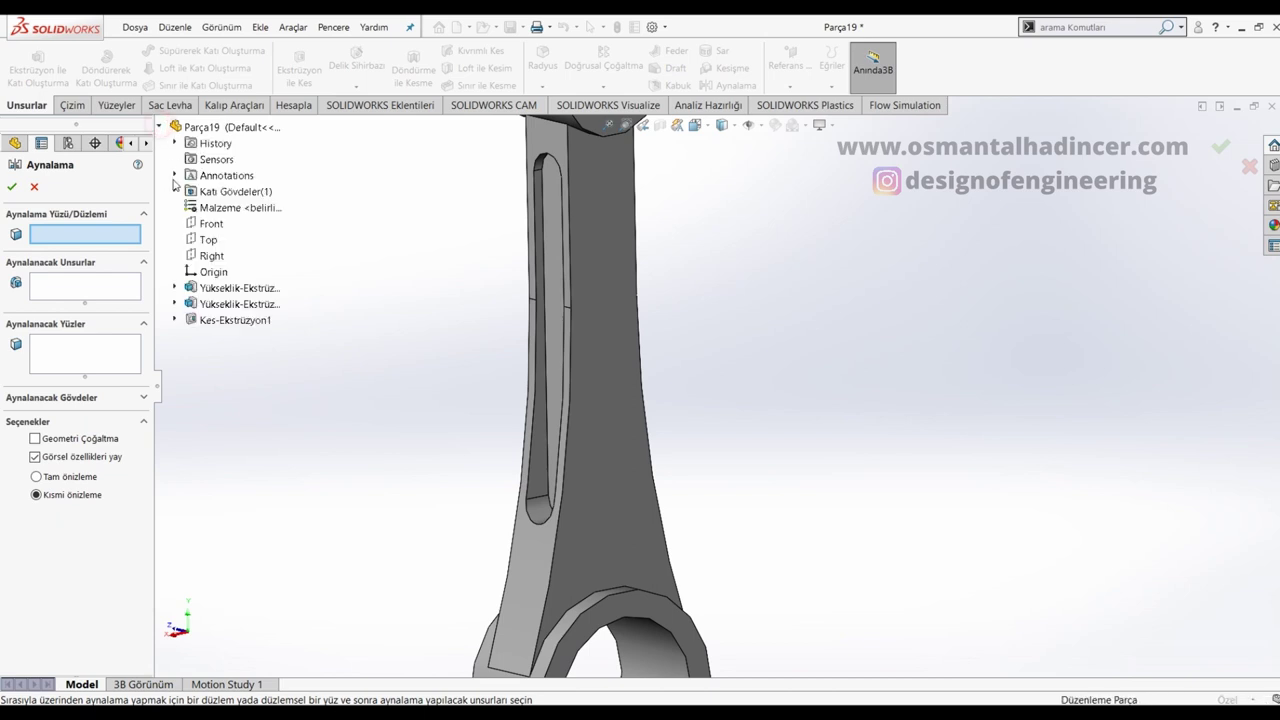
click(208, 257)
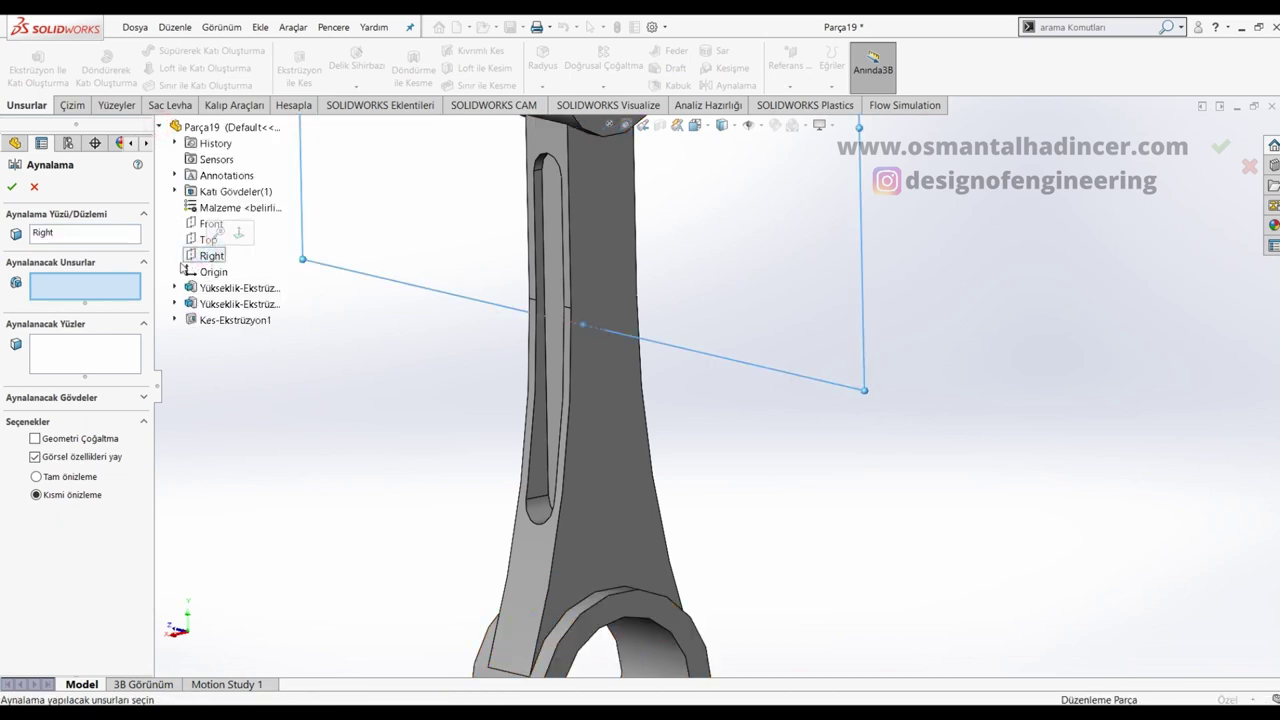
click(548, 445)
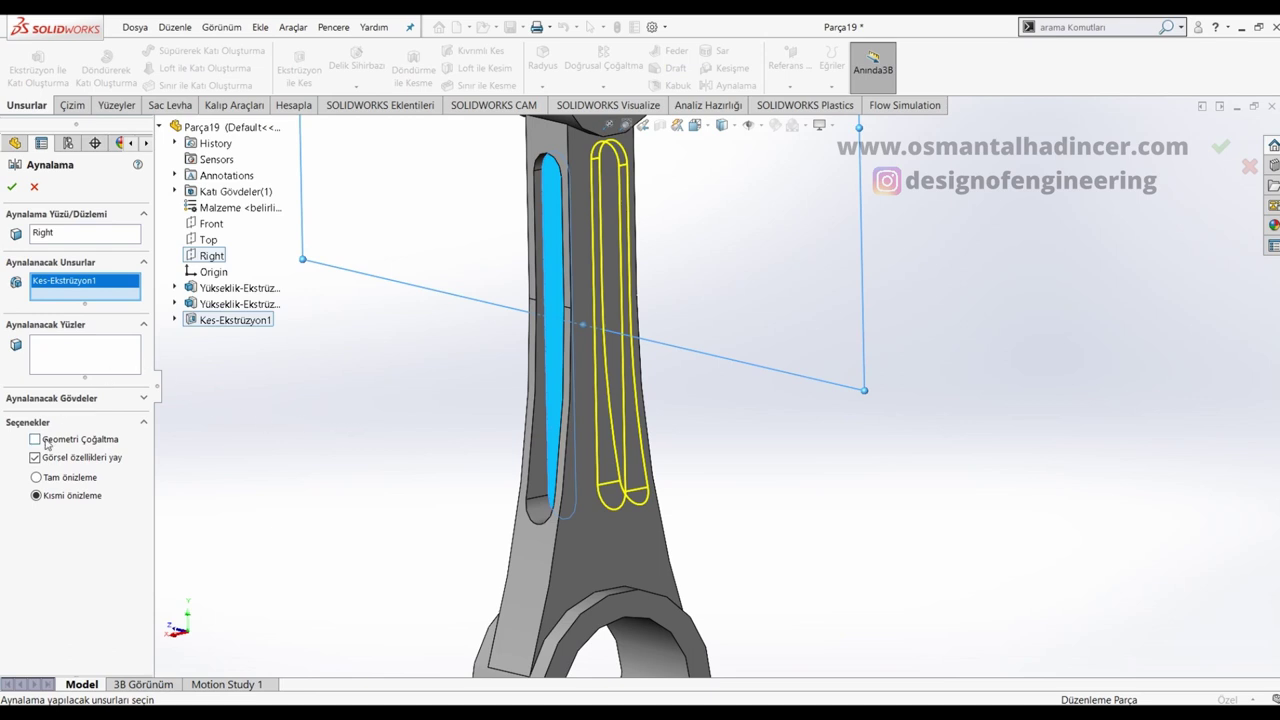
click(11, 187)
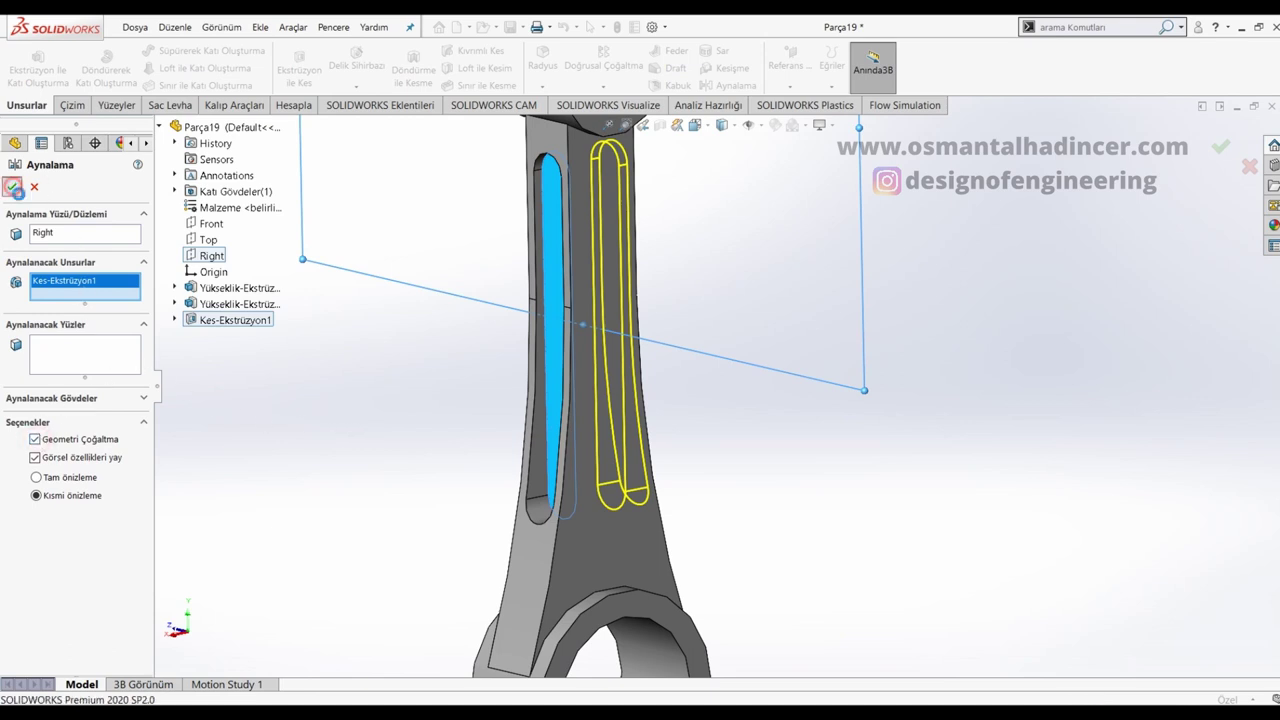
key(f)
mouse_move(746, 391)
middle_down()
mouse_move(744, 375)
mouse_move(830, 374)
mouse_move(851, 329)
middle_up()
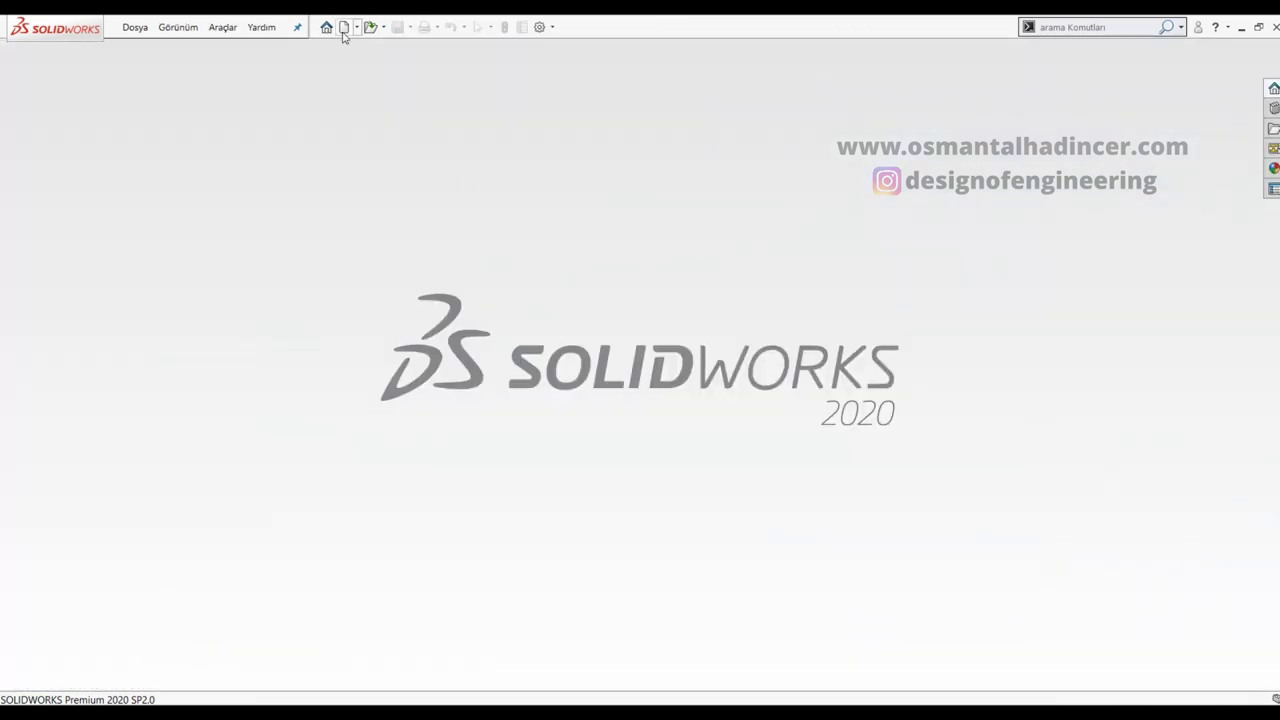
Step: Create a new part and sketch a Ø12.5 circle at the origin on the Front plane
click(344, 28)
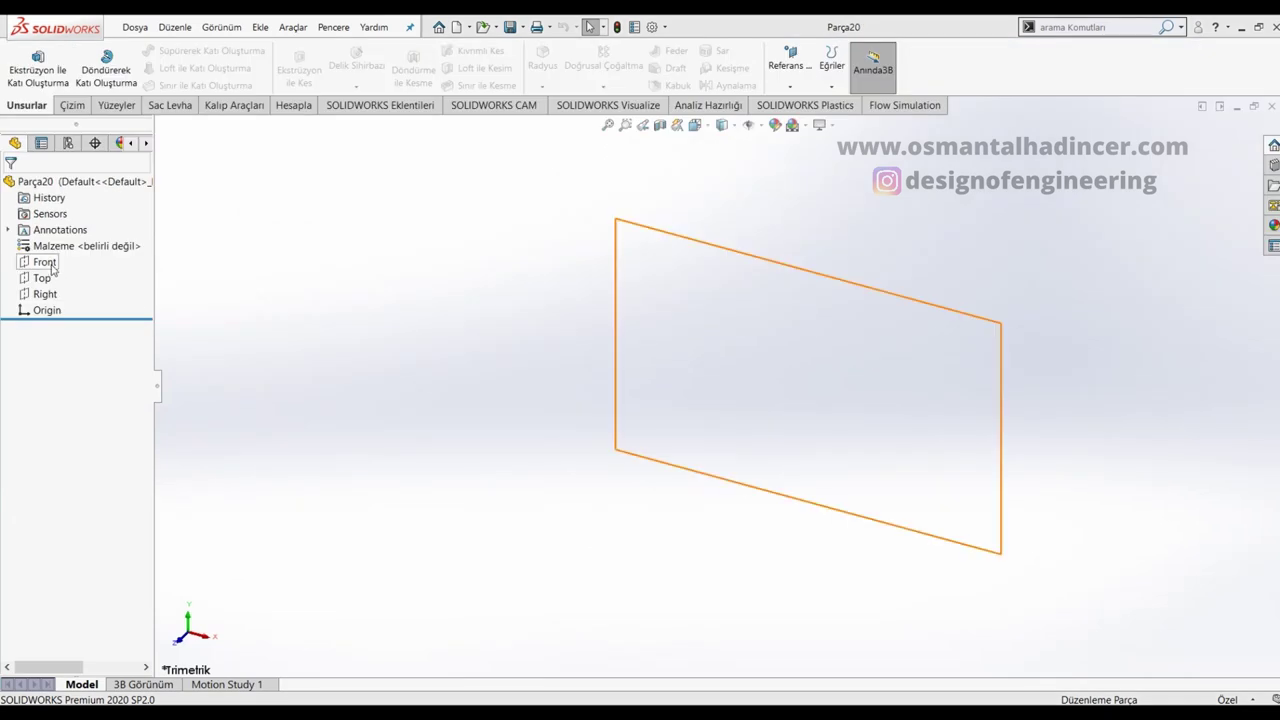
click(64, 260)
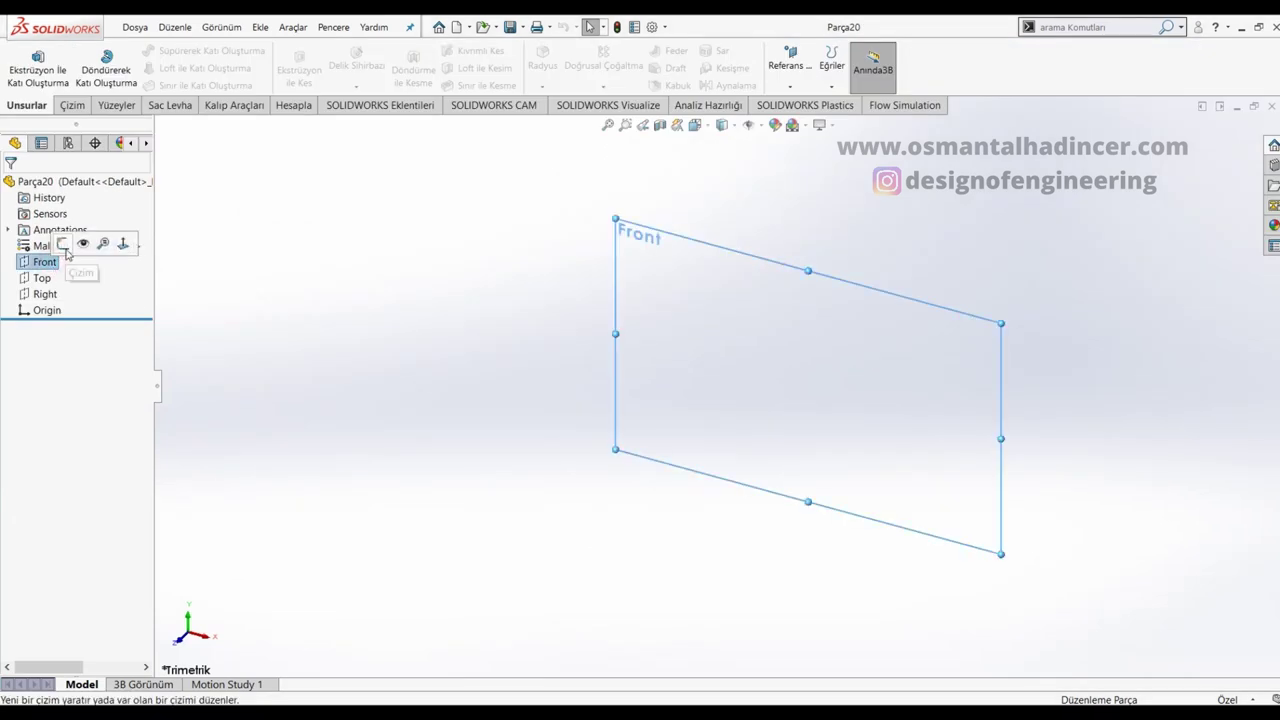
click(62, 243)
key(c)
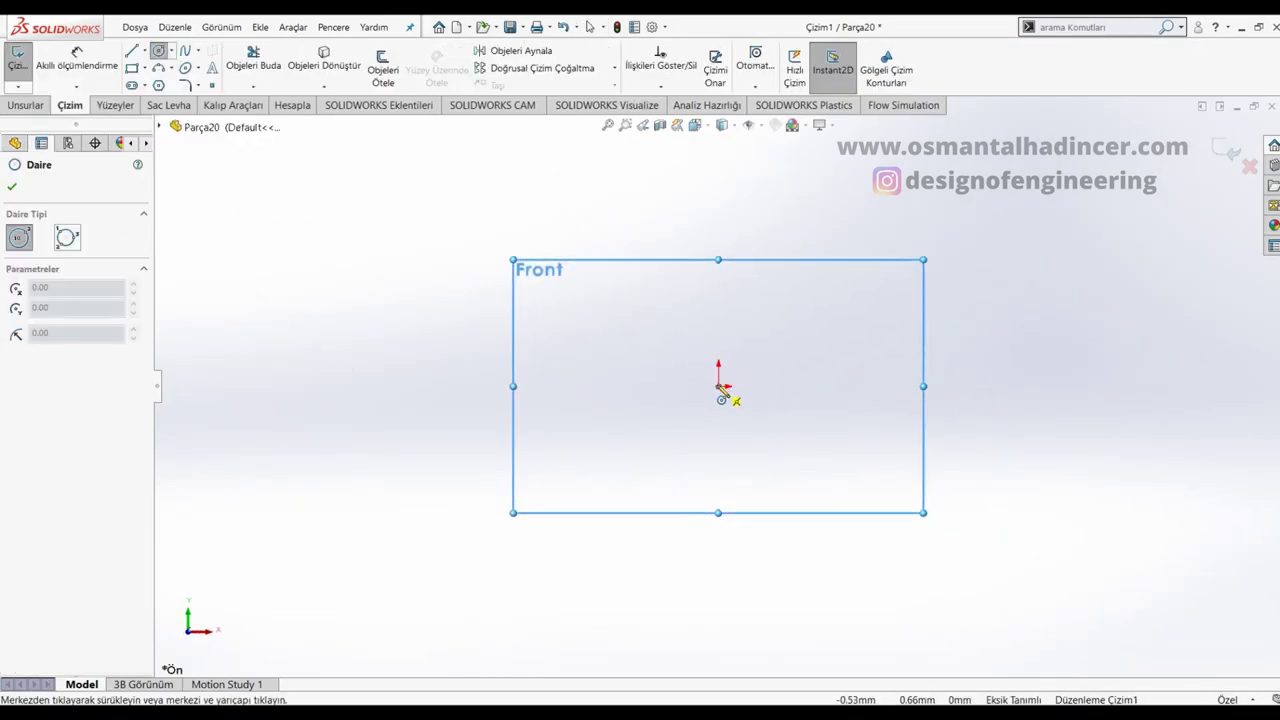
click(720, 386)
click(817, 487)
right_drag(800, 446, 800, 274)
click(792, 278)
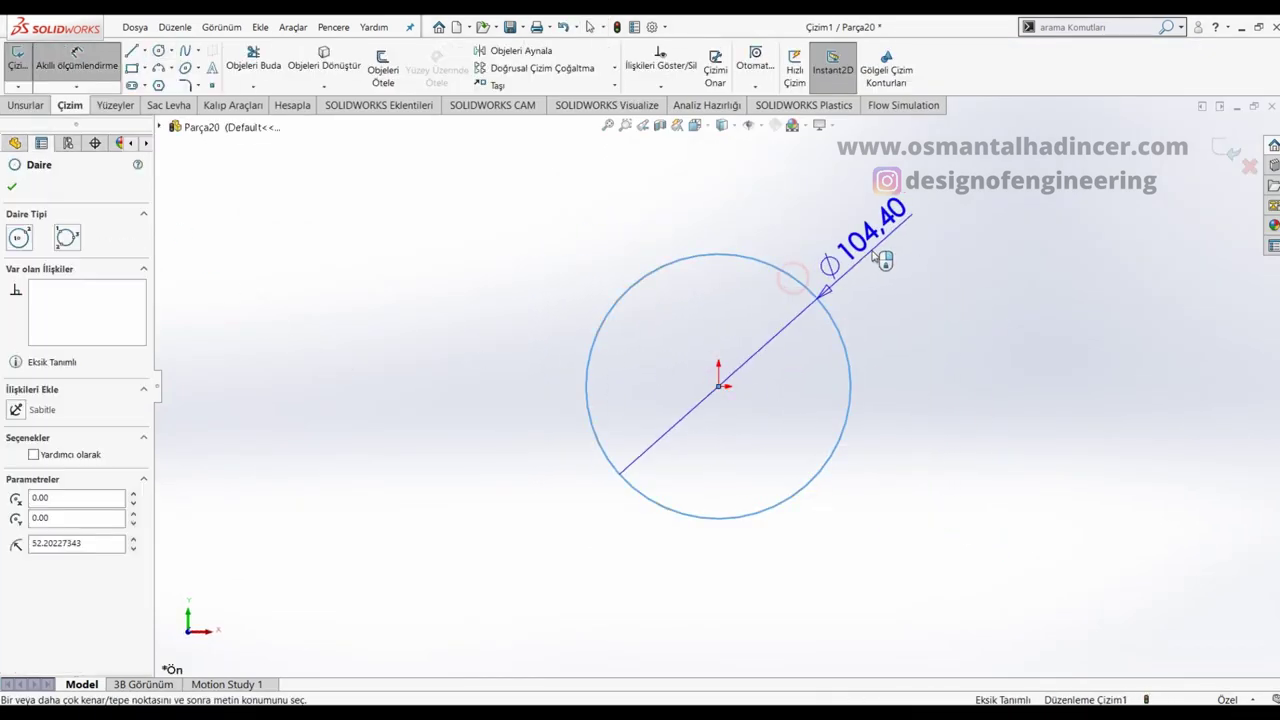
click(880, 259)
text(12,5)
key(Return)
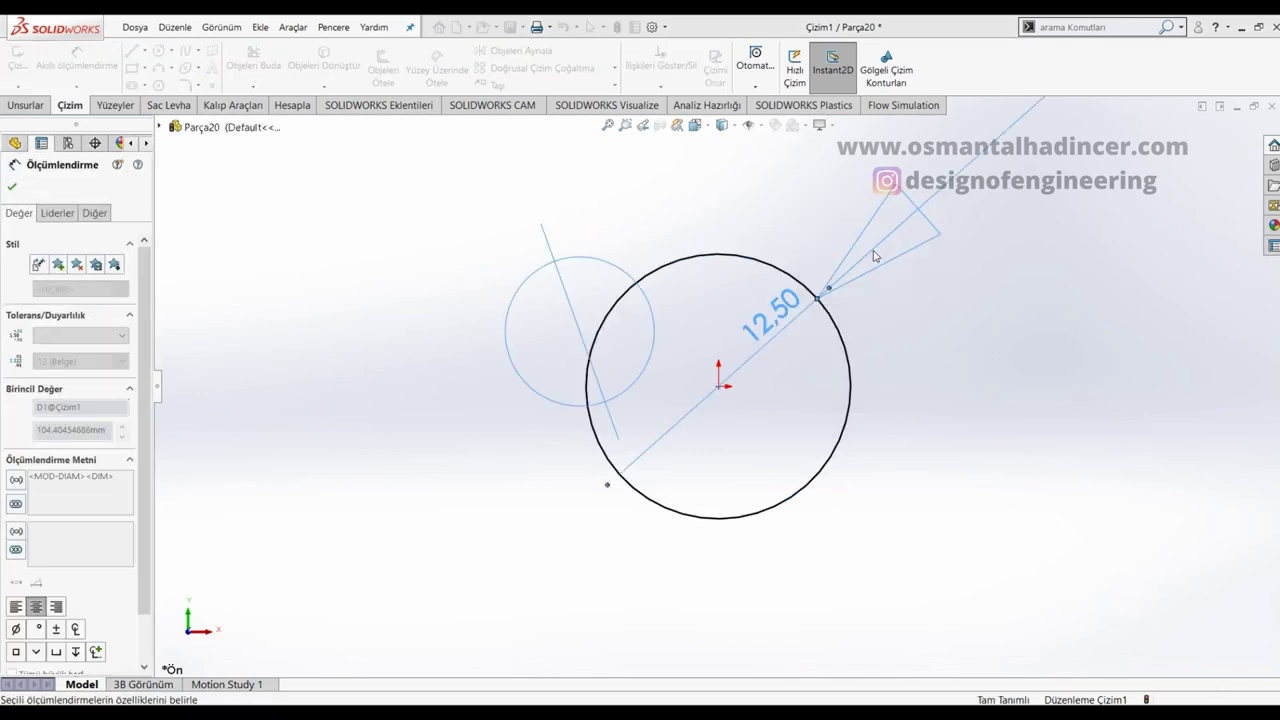
Step: Extrude the circle 49 mm as a thin feature with a 2.5 mm wall inward
click(25, 105)
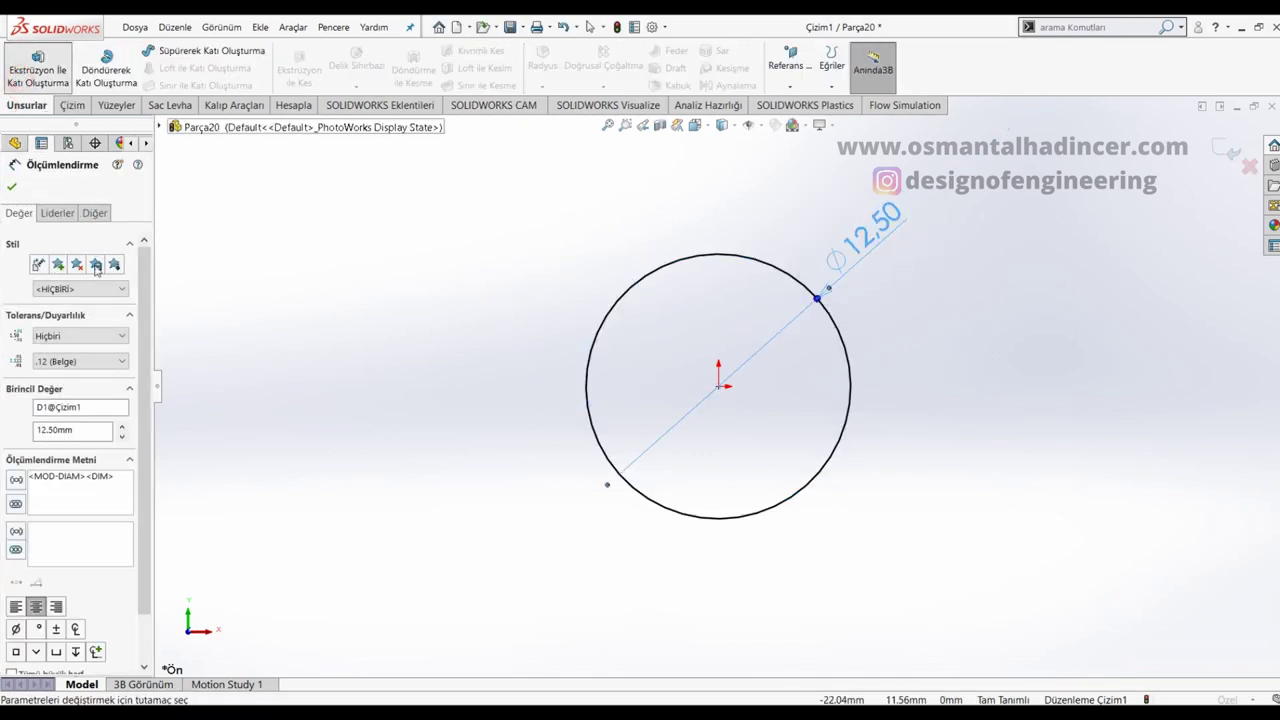
click(38, 70)
text(49)
key(Return)
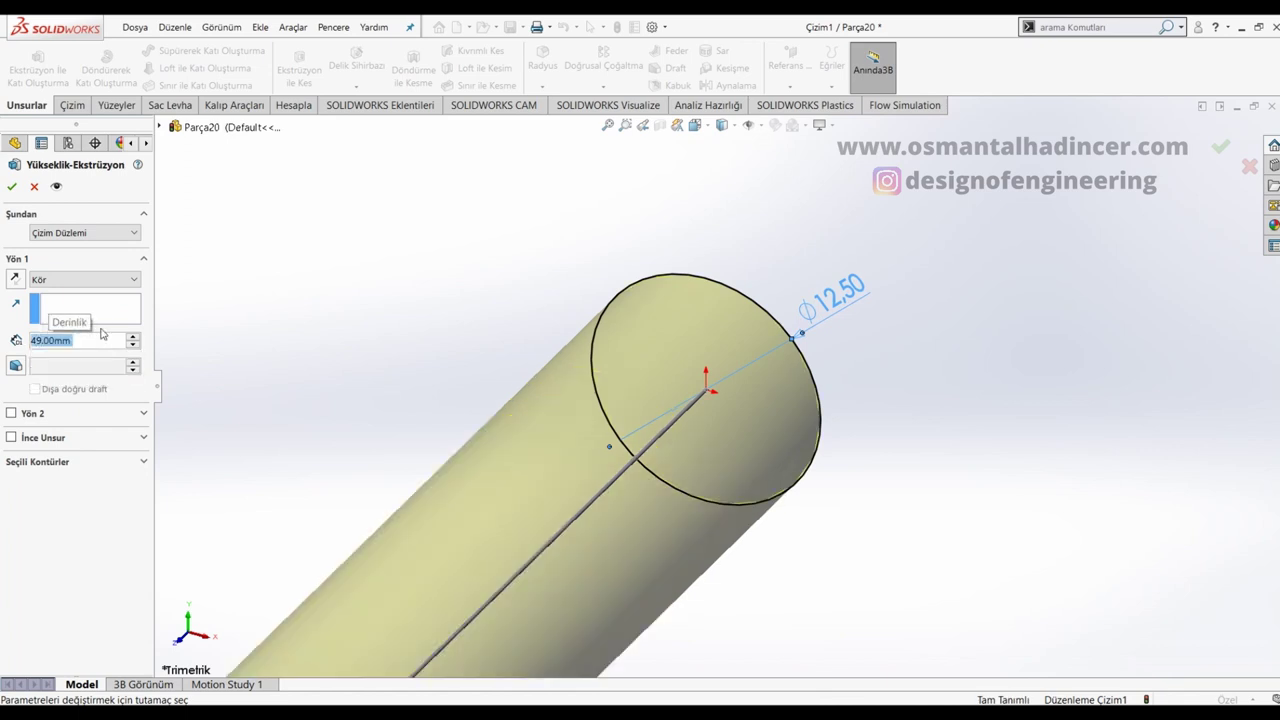
key(f)
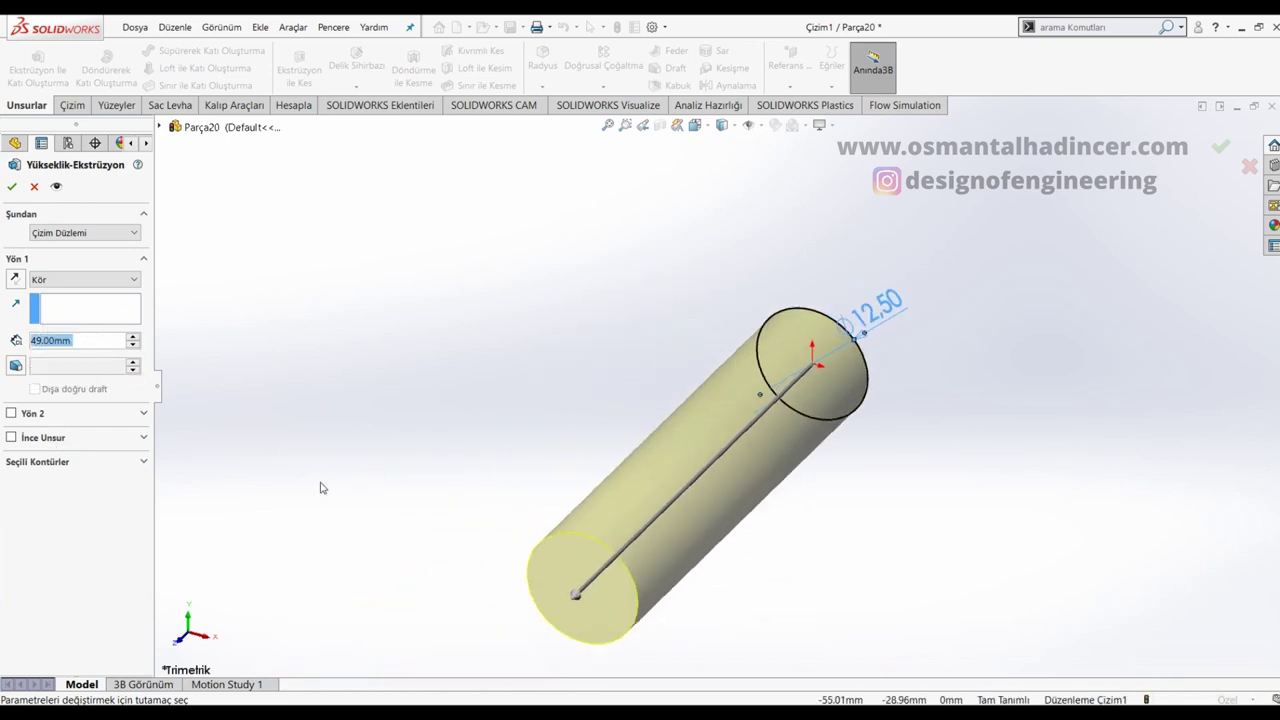
click(32, 442)
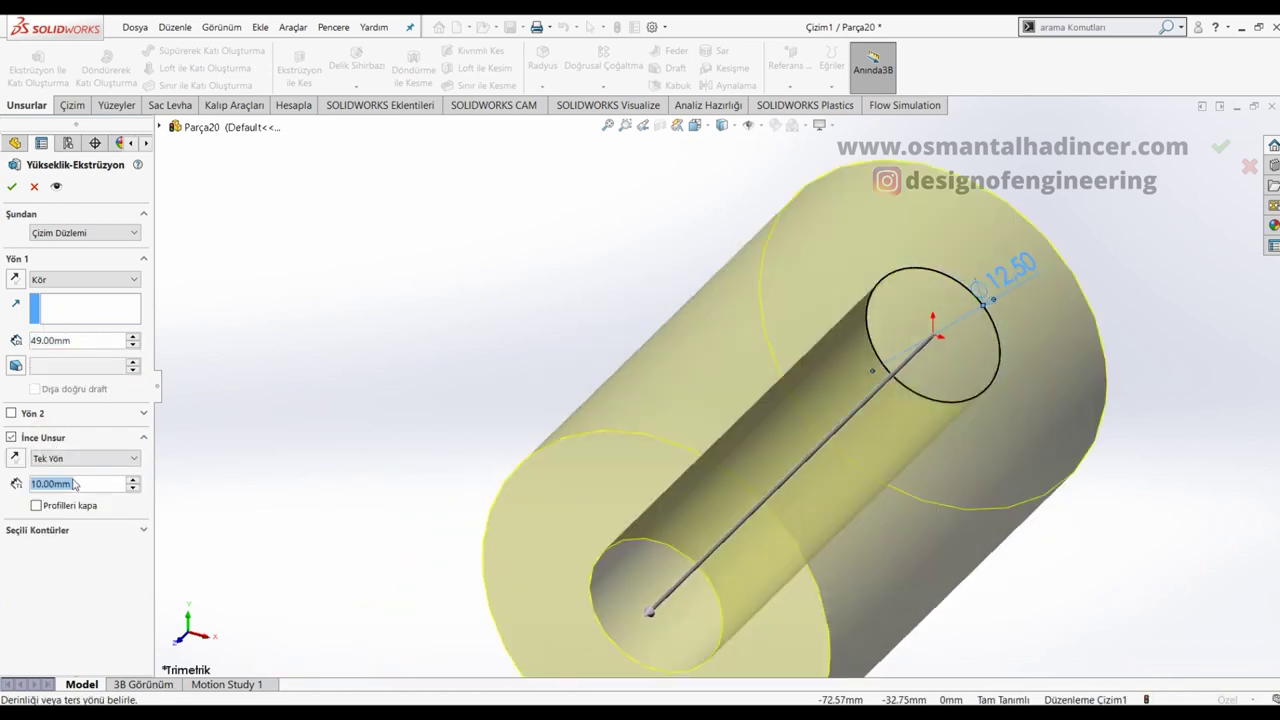
text(2.5)
key(Return)
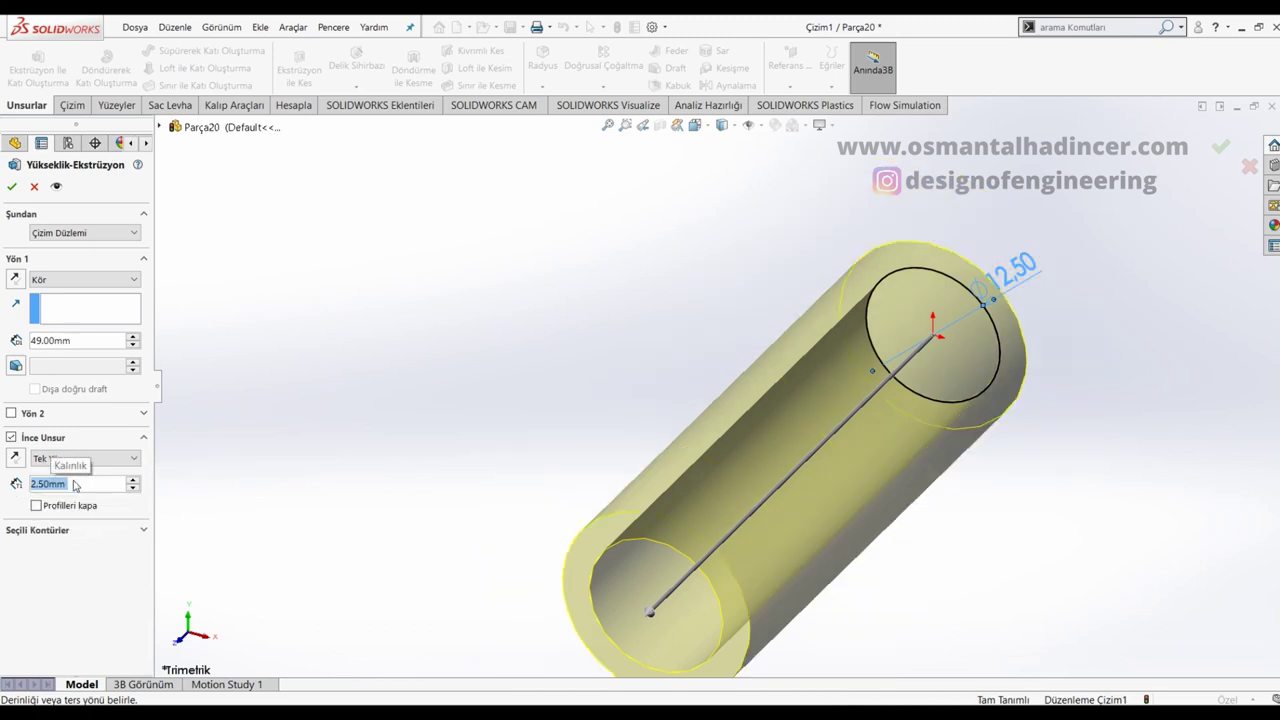
click(19, 457)
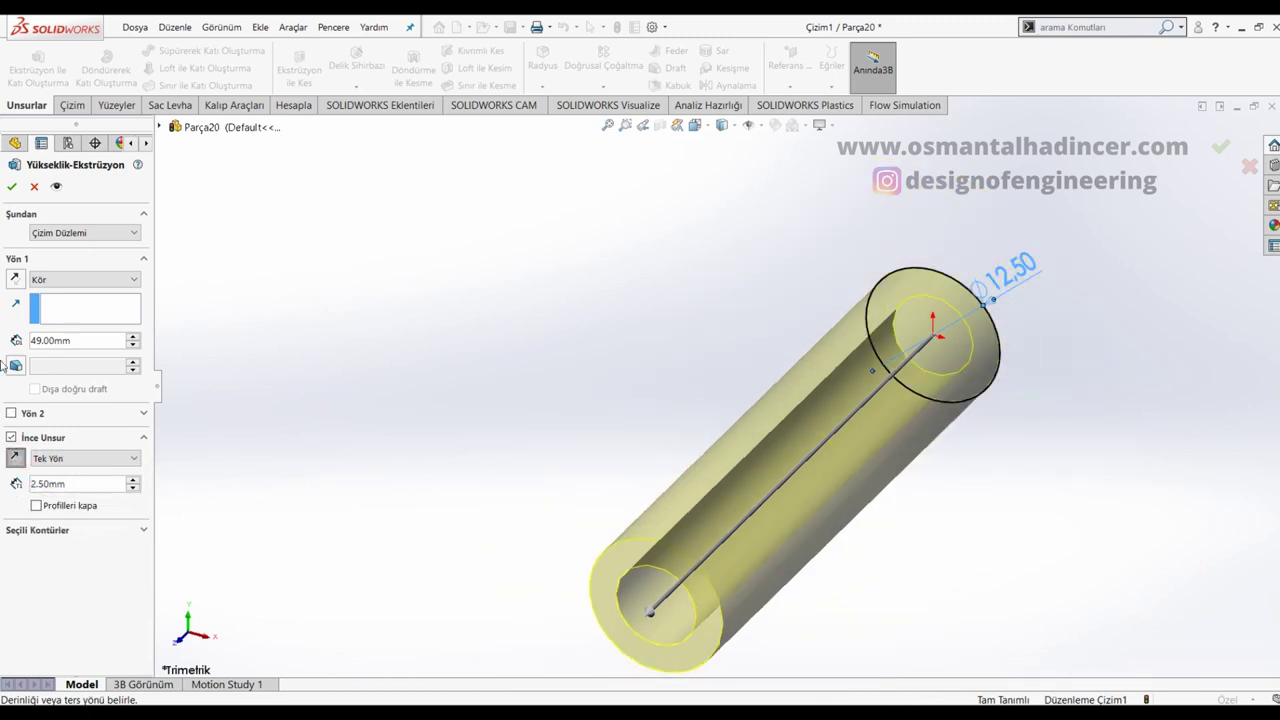
click(12, 187)
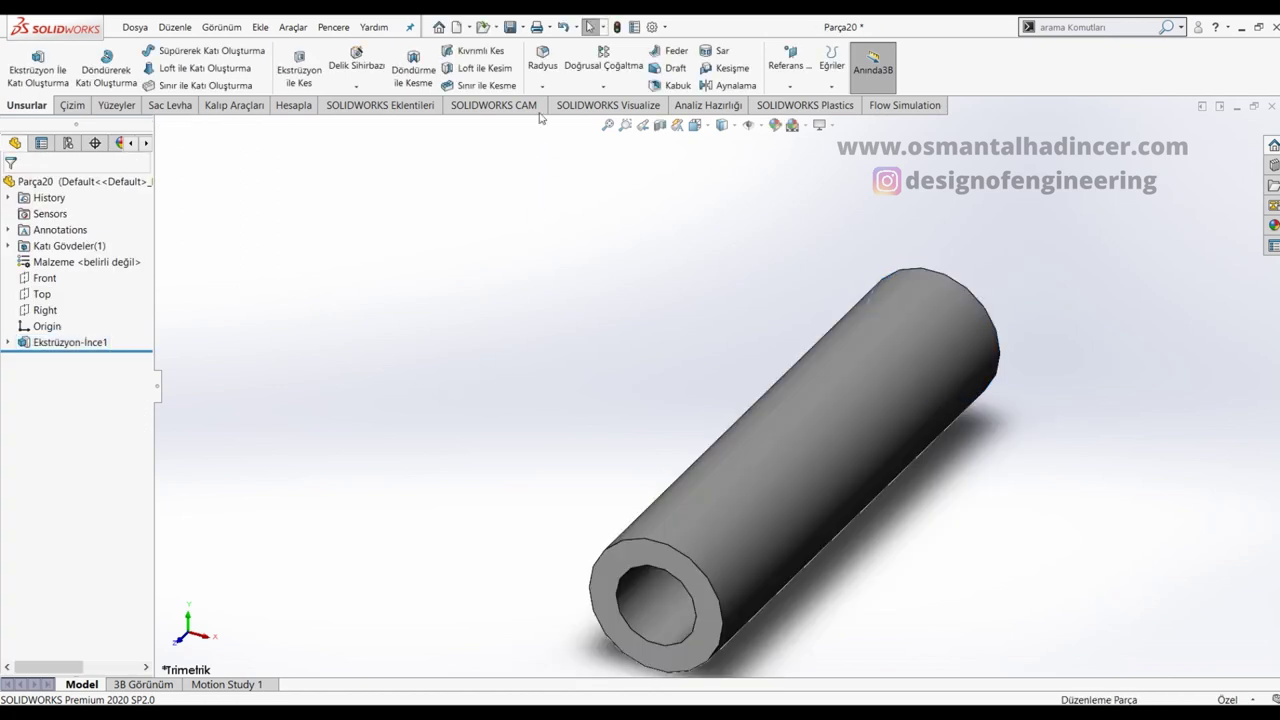
Step: Chamfer the tube's end edges 1 mm × 45° by selecting its outer face
click(542, 86)
click(551, 120)
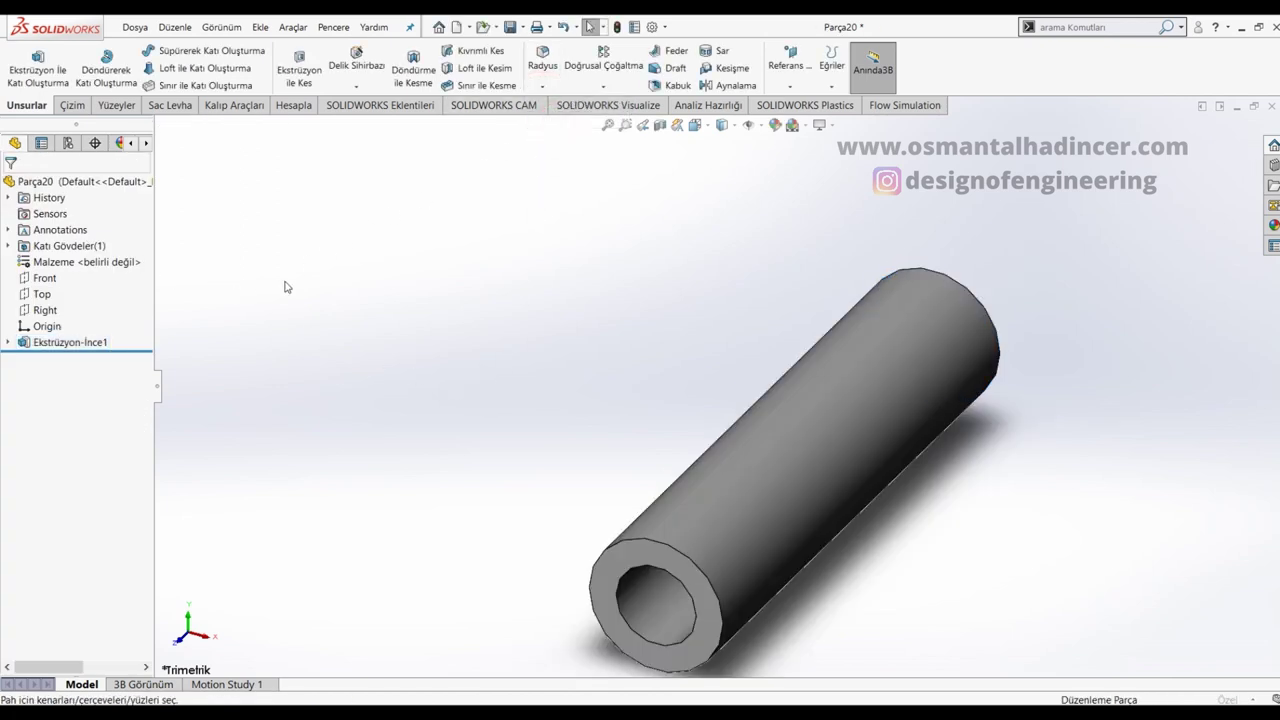
text(2.5)
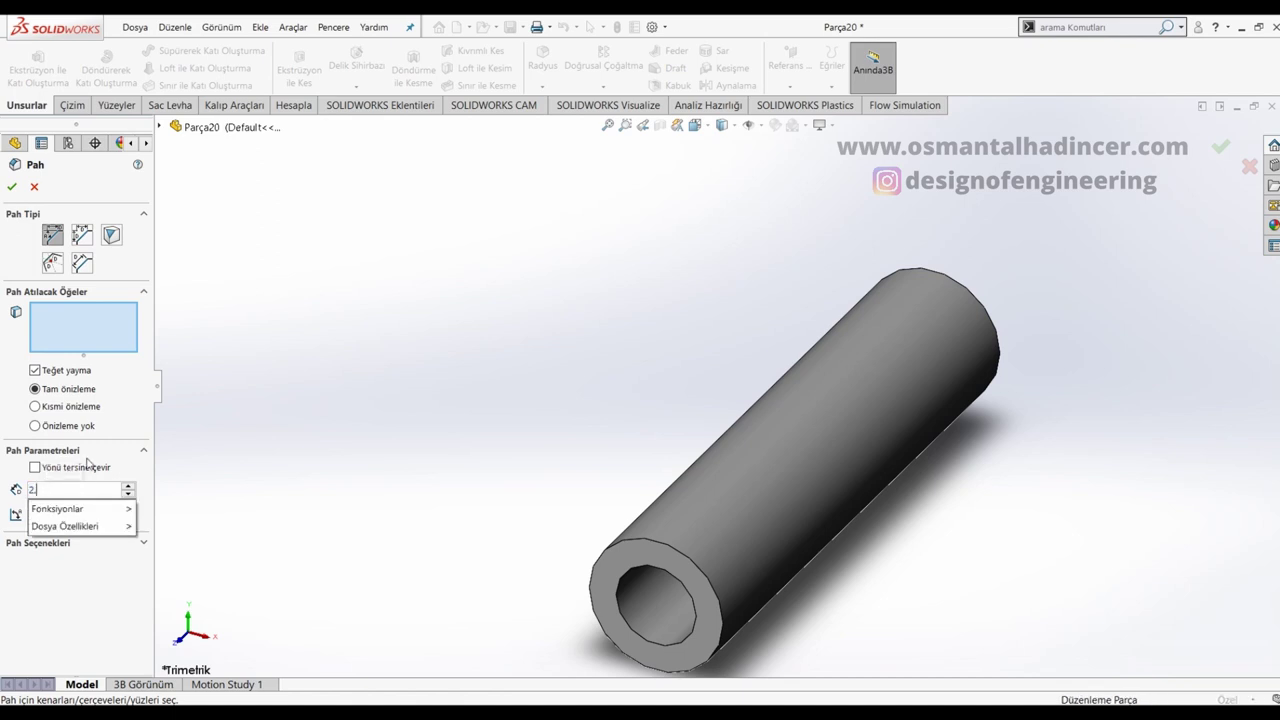
key(Return)
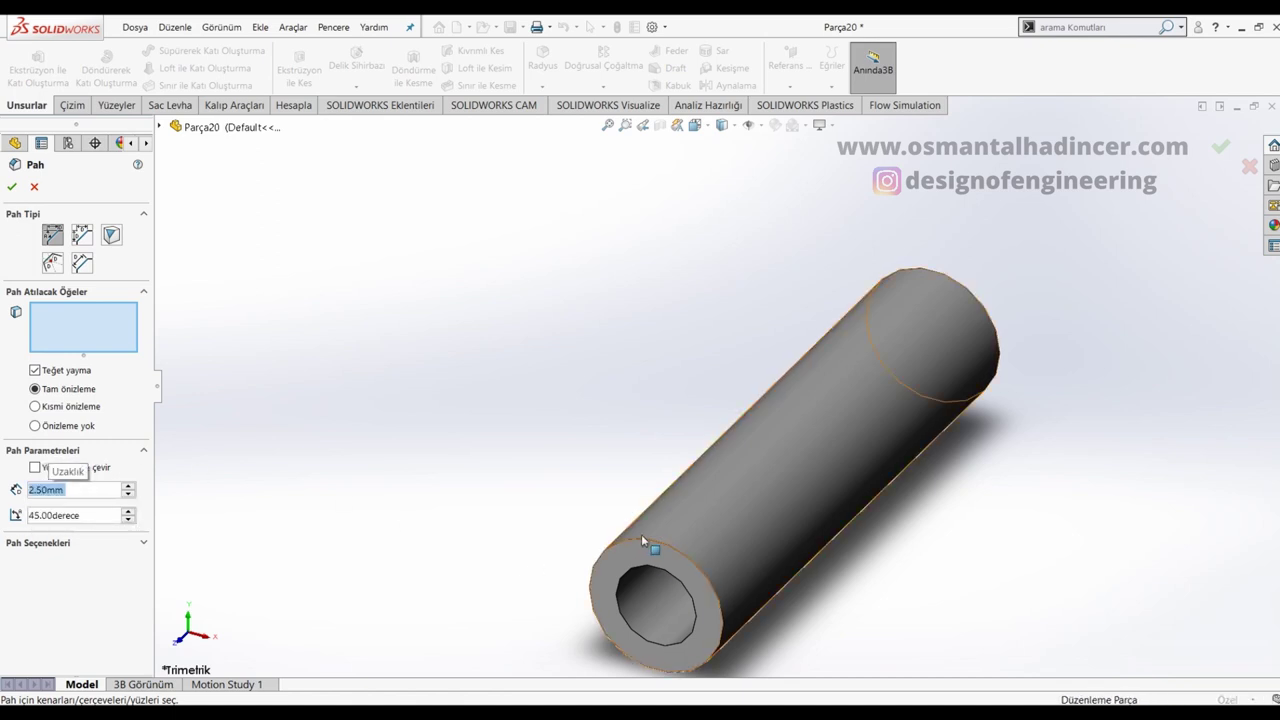
click(641, 534)
click(641, 534)
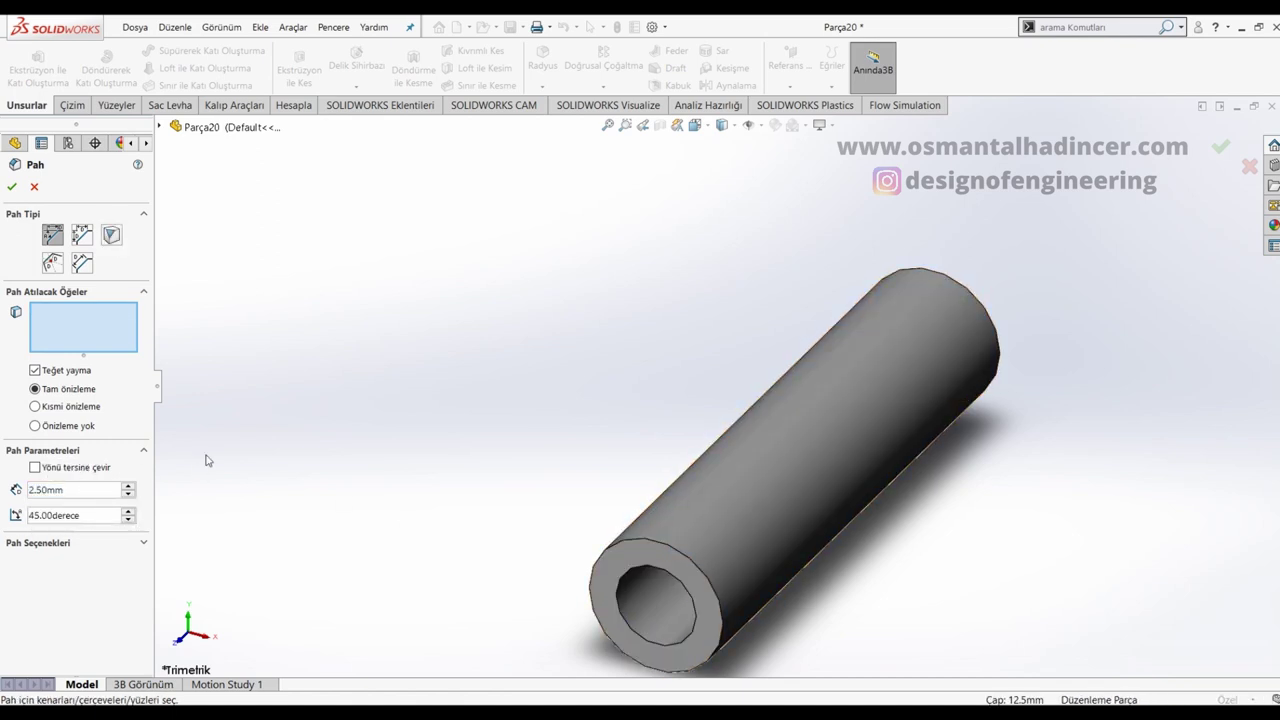
text(1)
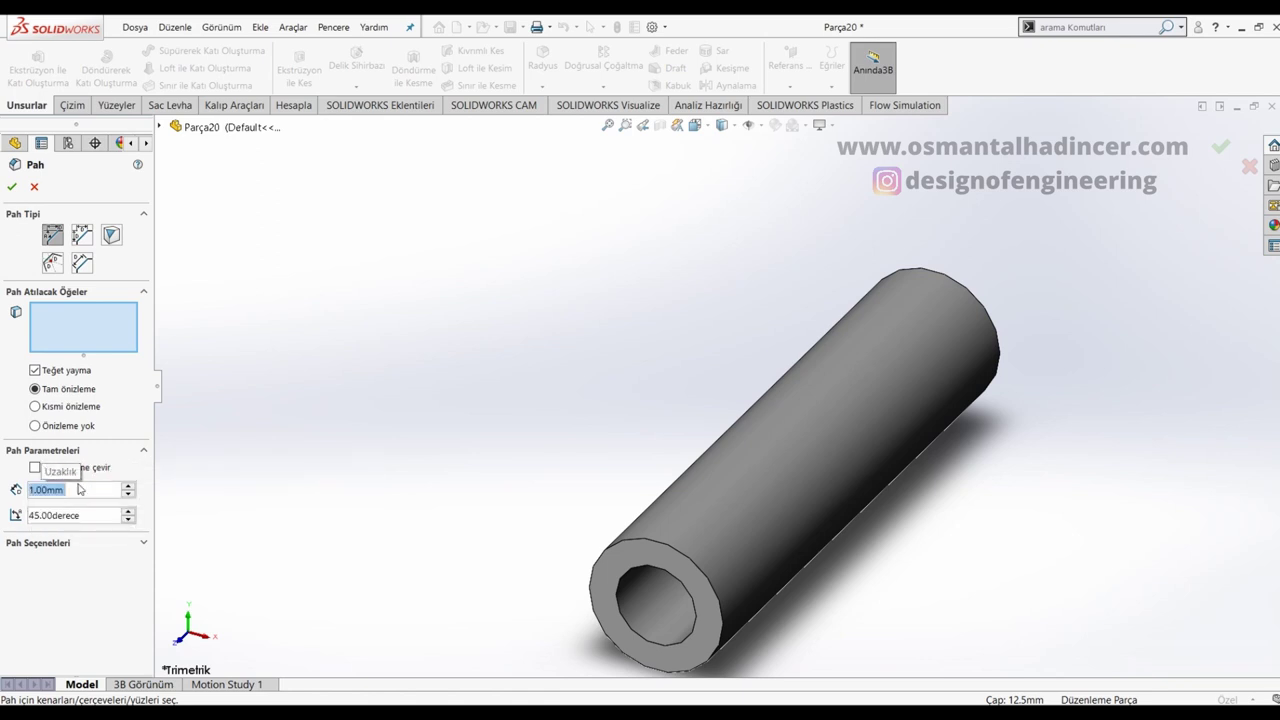
click(706, 546)
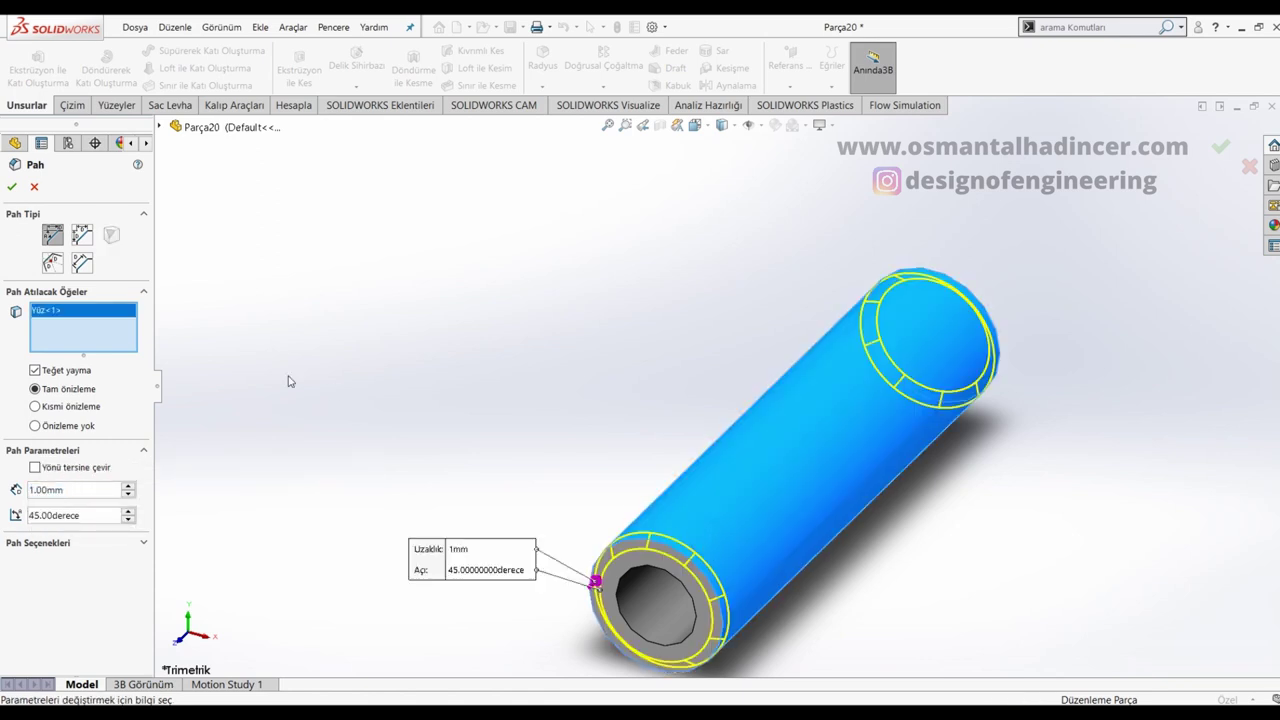
click(11, 187)
mouse_move(443, 337)
middle_down()
mouse_move(443, 431)
mouse_move(537, 394)
mouse_move(590, 409)
middle_up()
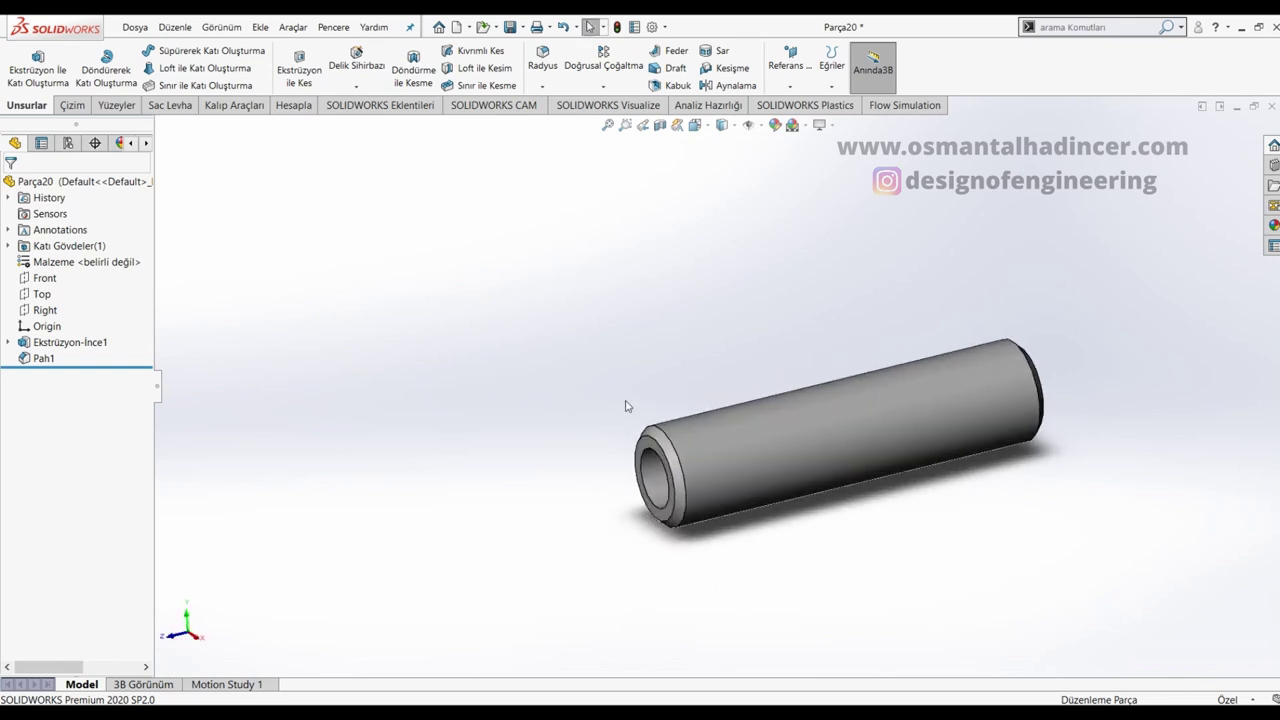
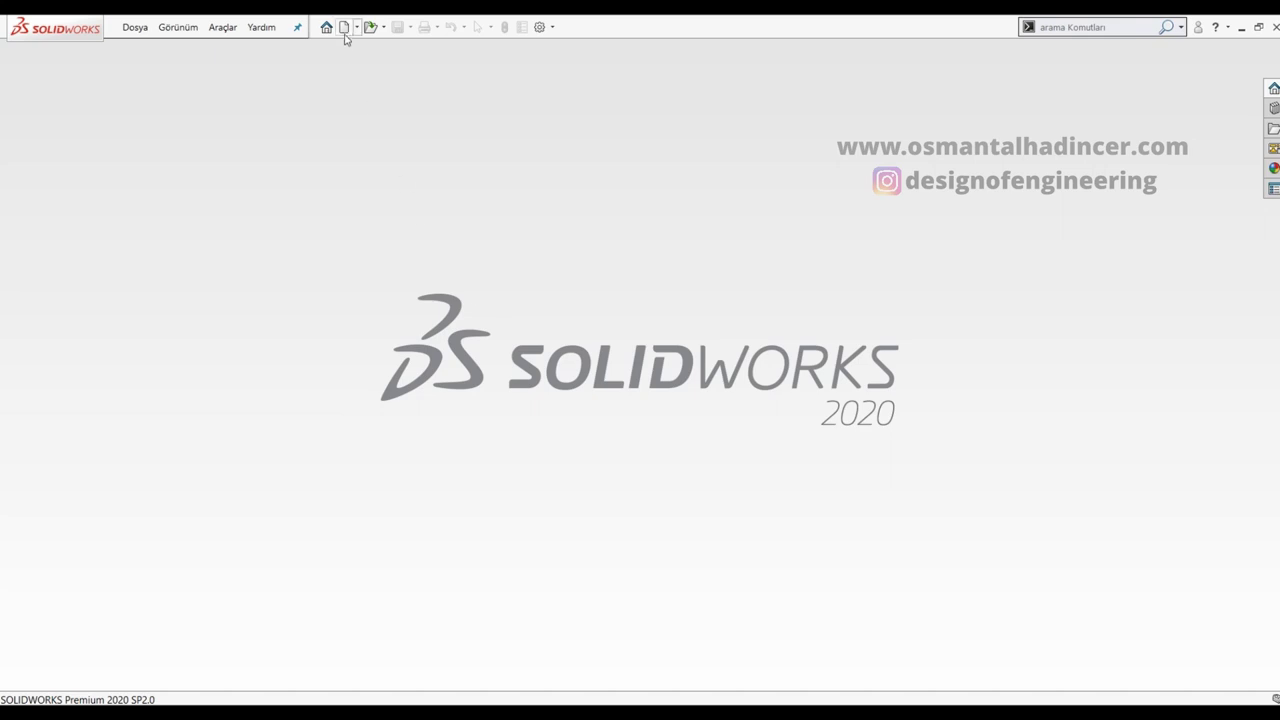
Step: Create a new part and start a sketch on the Front plane
click(344, 30)
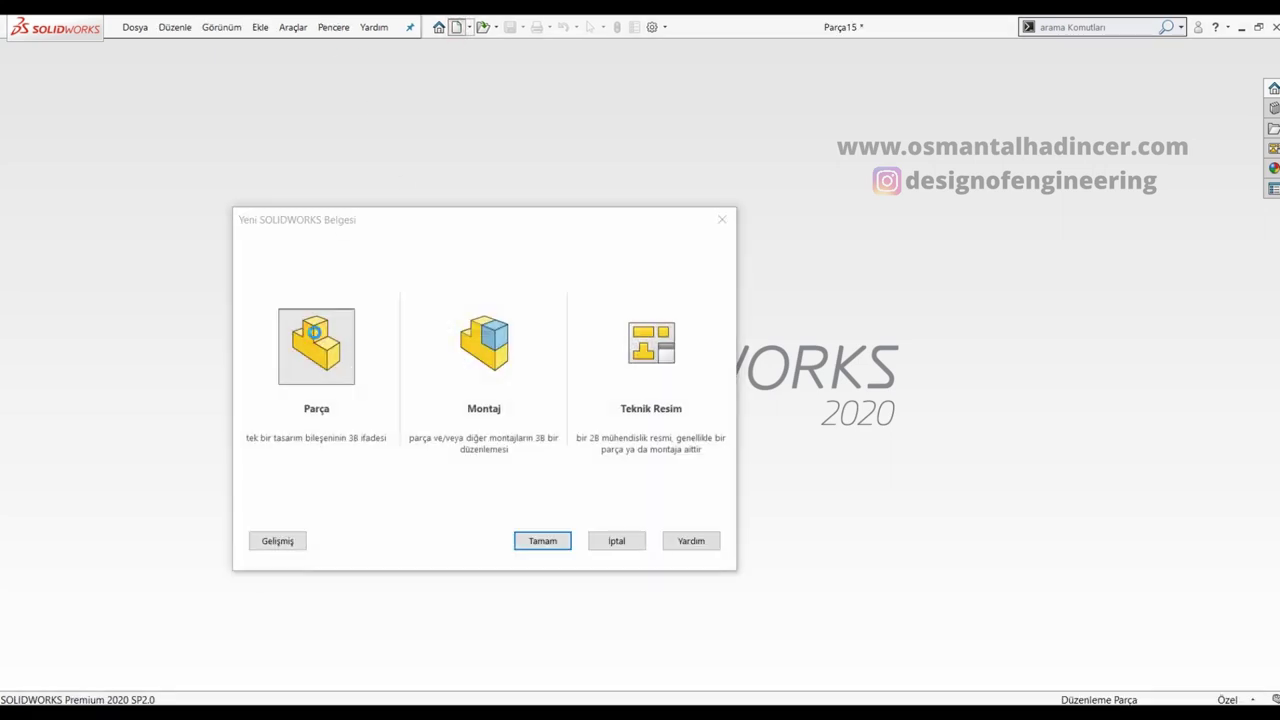
double_click(314, 331)
click(44, 262)
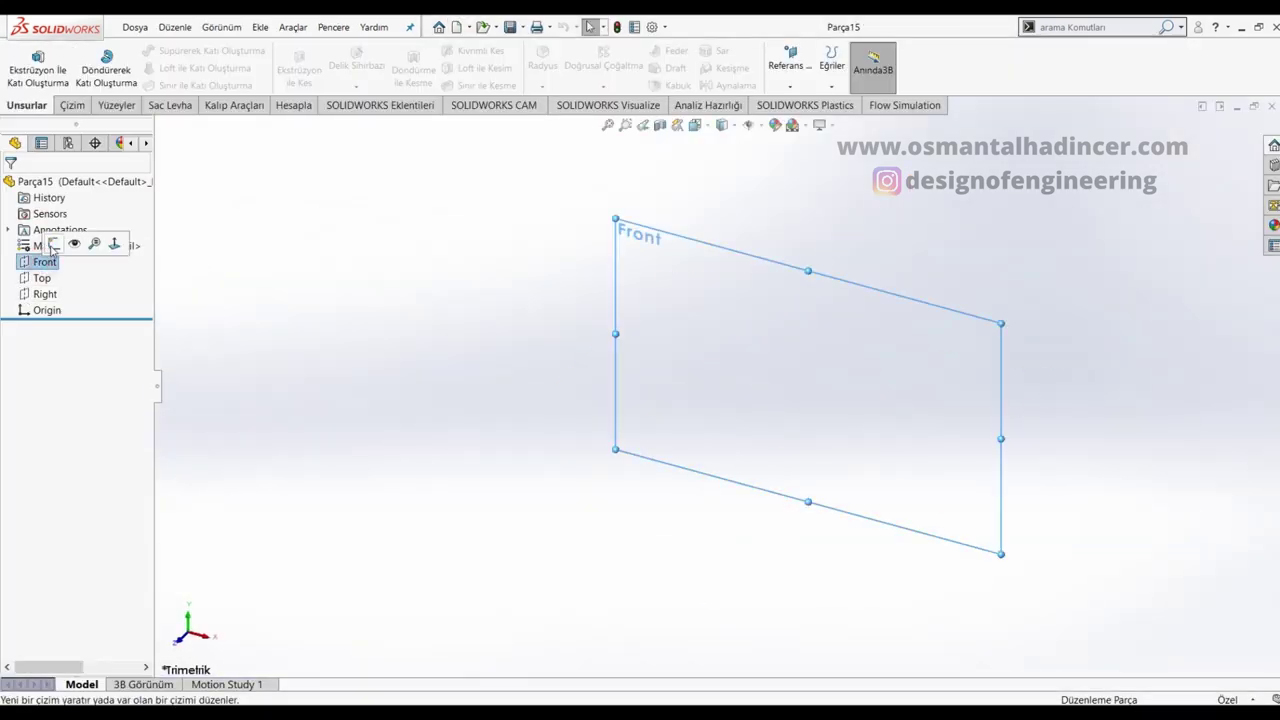
click(51, 245)
Step: Draw a circle centred on the origin and dimension it to Ø34
click(158, 50)
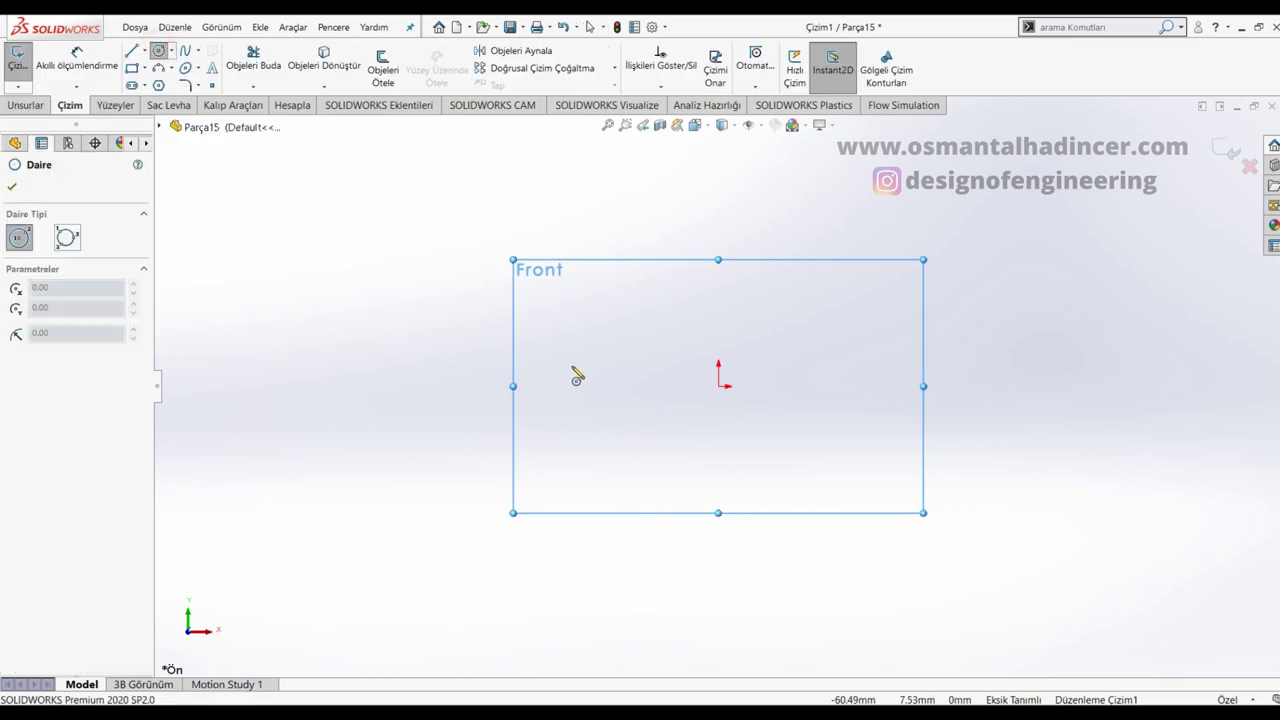
click(718, 385)
click(783, 485)
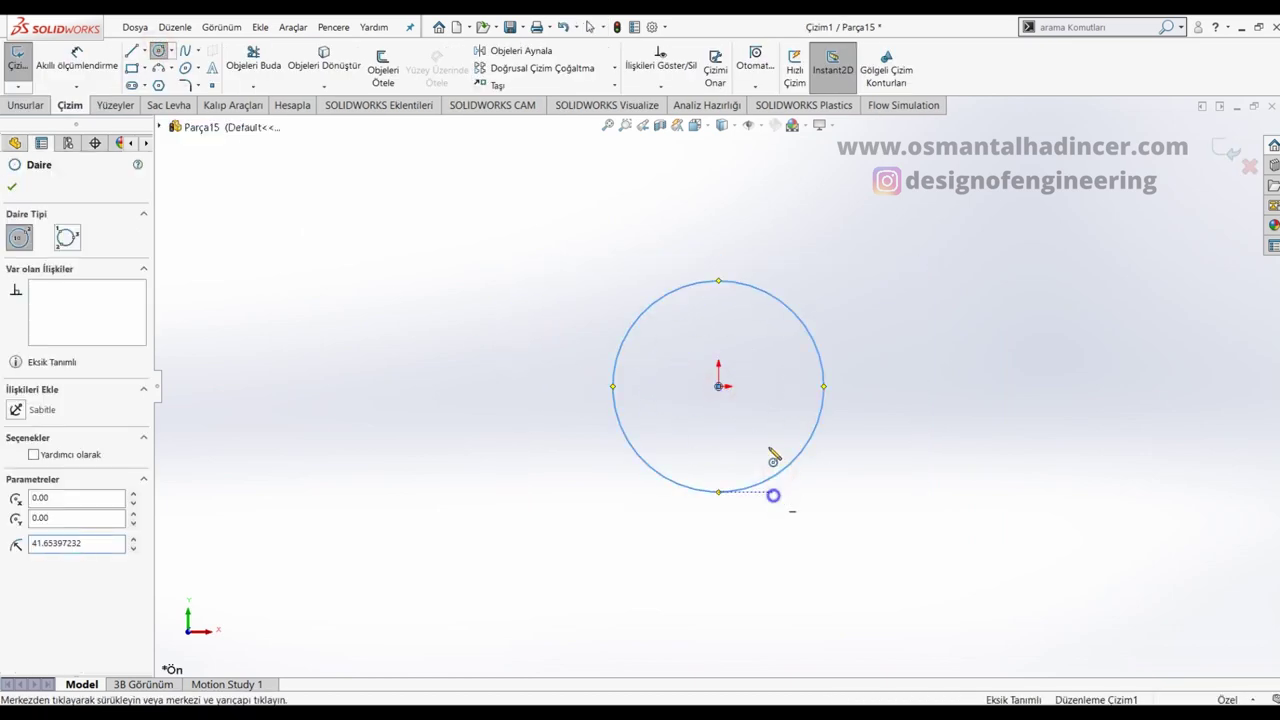
right_drag(771, 491, 777, 334)
click(808, 323)
click(884, 302)
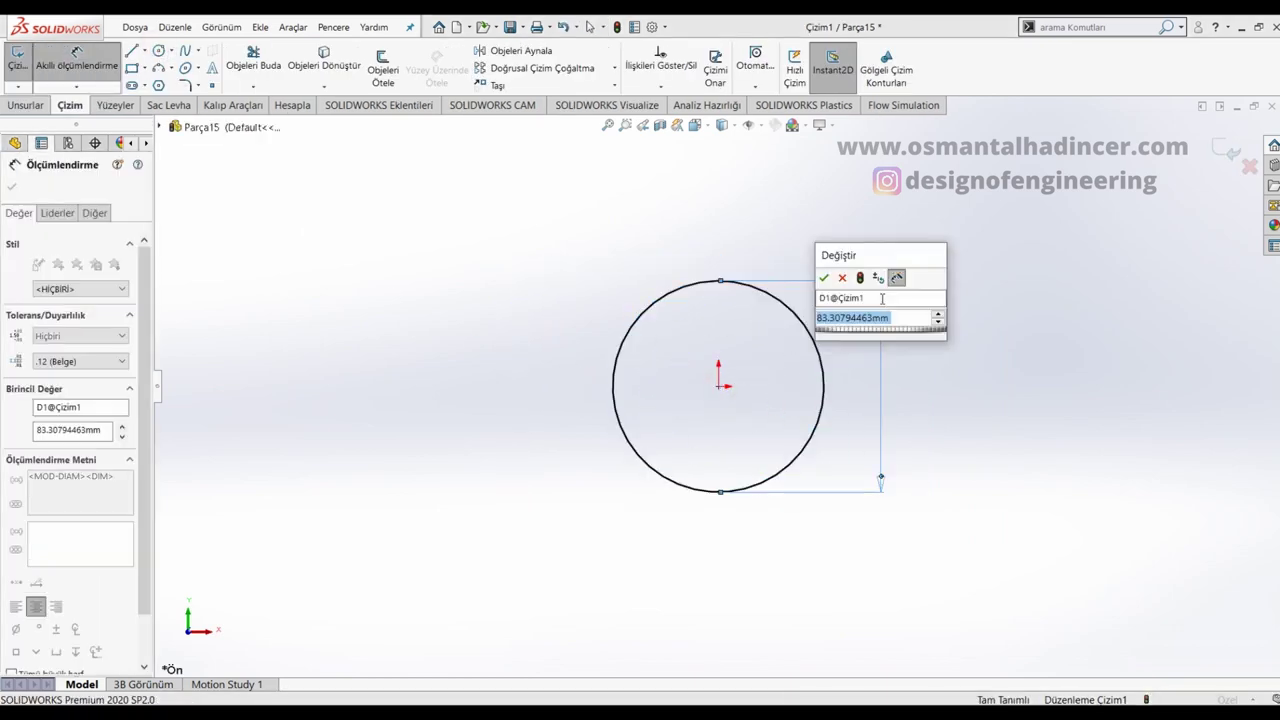
text(34)
key(Return)
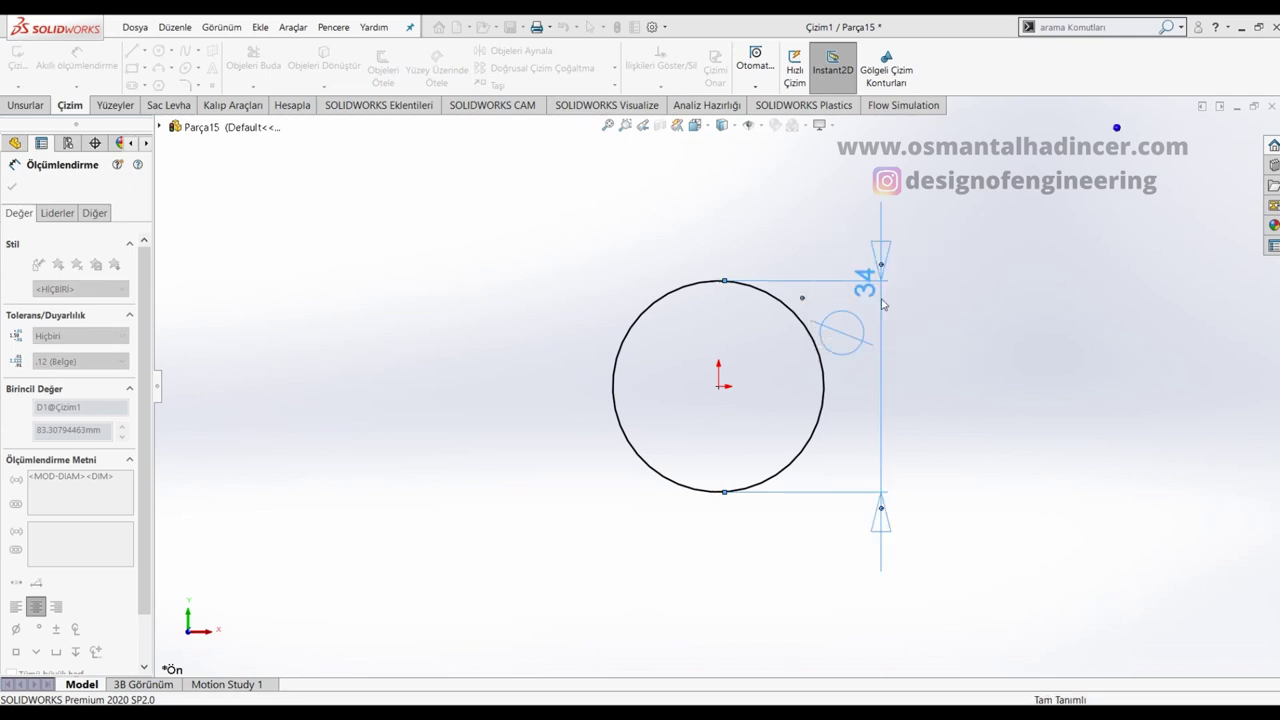
Step: Extrude the Ø34 circle 30 mm into a cylinder
click(25, 105)
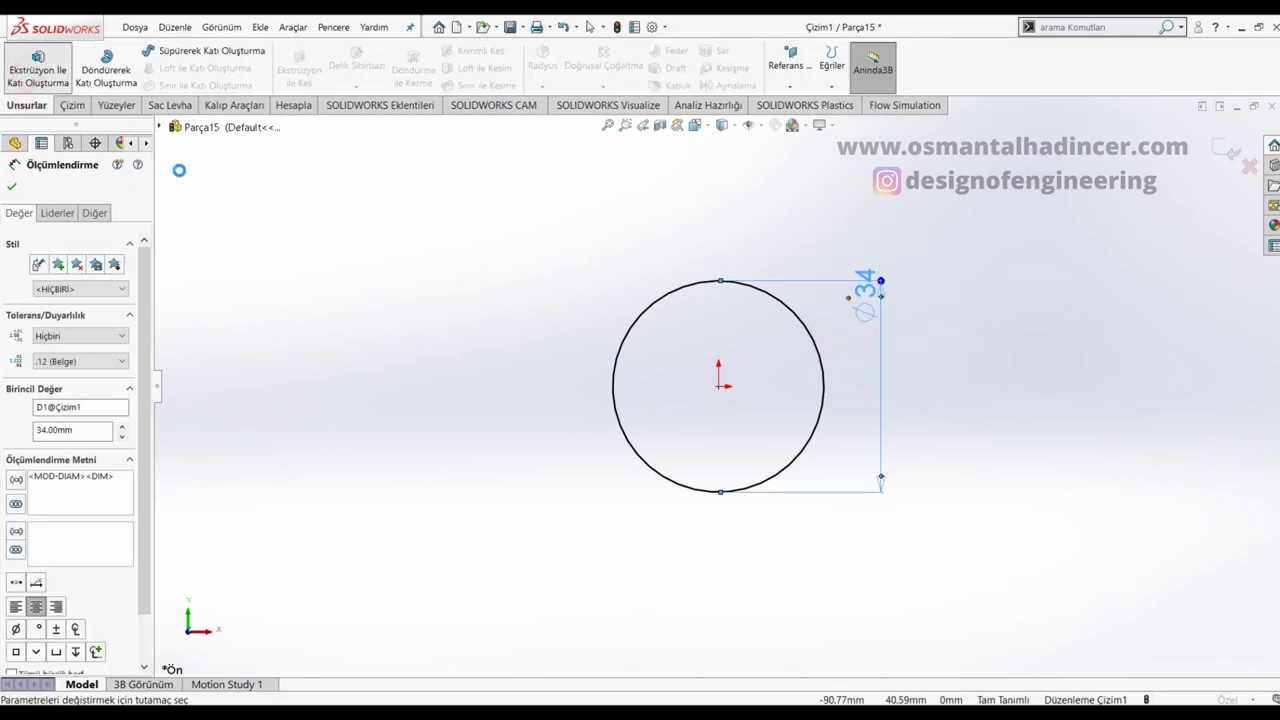
click(38, 70)
text(30)
key(Return)
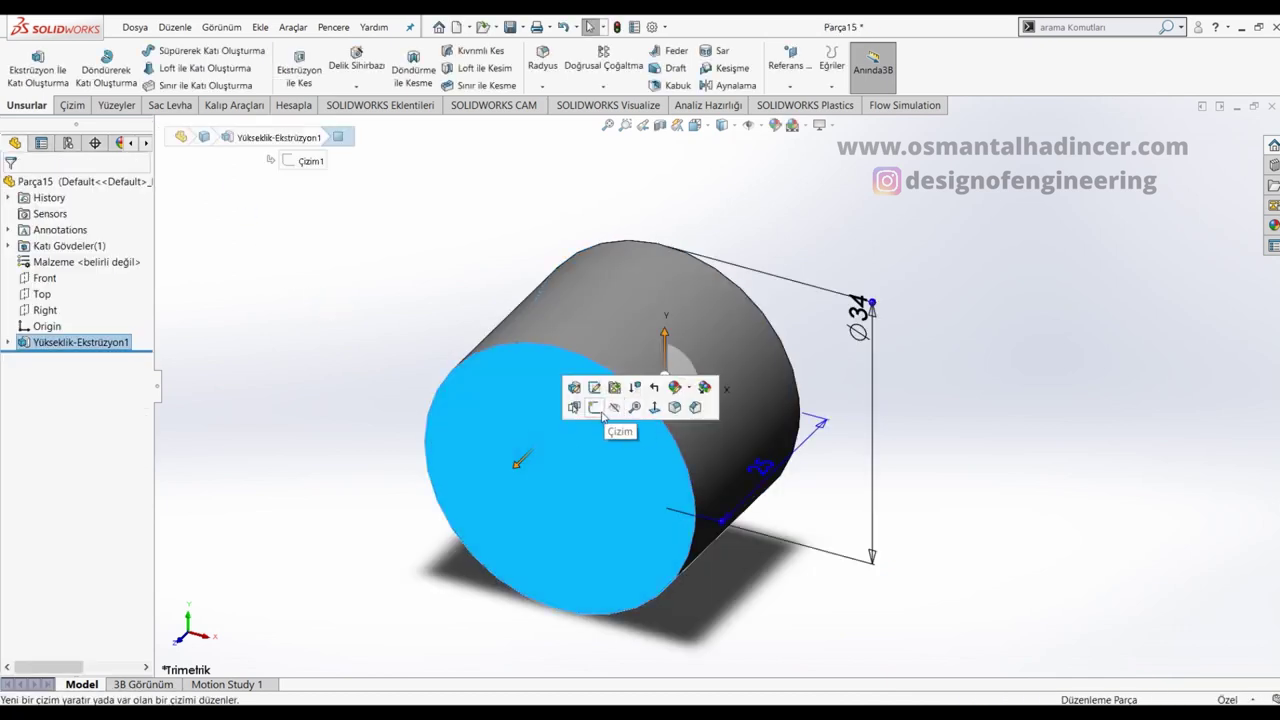
Step: Sketch a Ø38 circle centred on the cylinder's front face
click(594, 407)
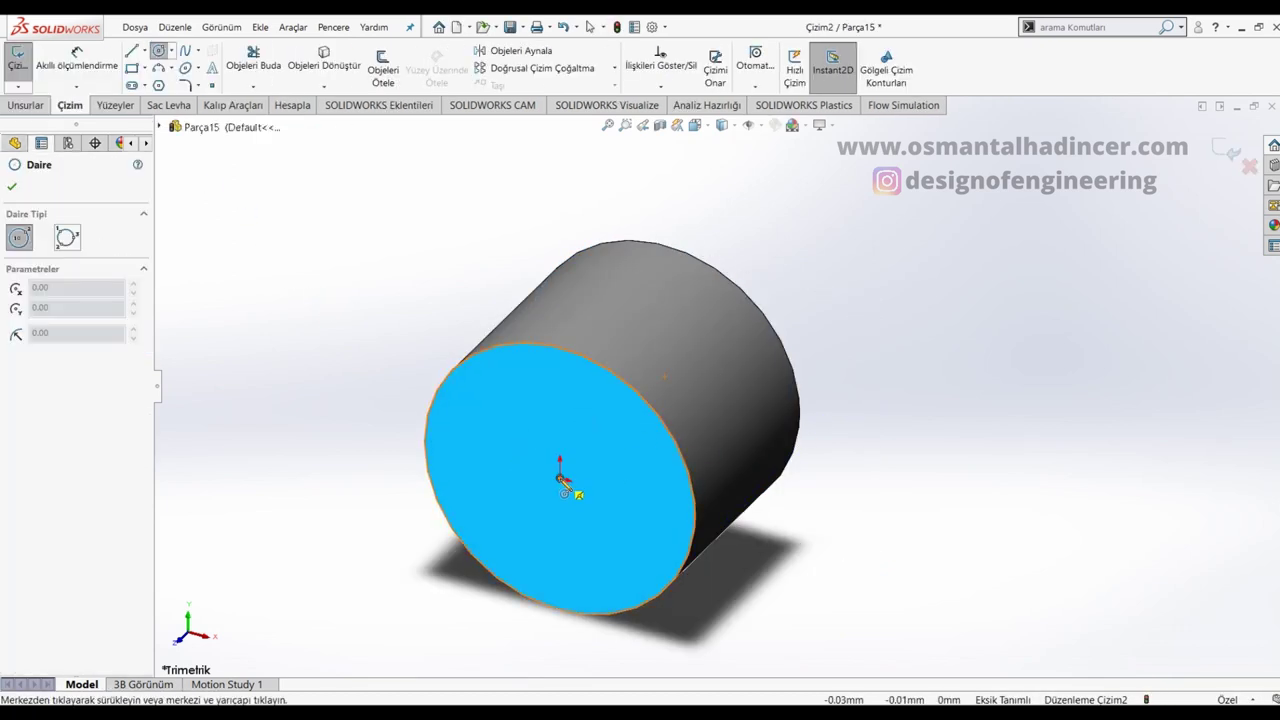
click(563, 483)
click(595, 262)
right_drag(588, 331, 598, 258)
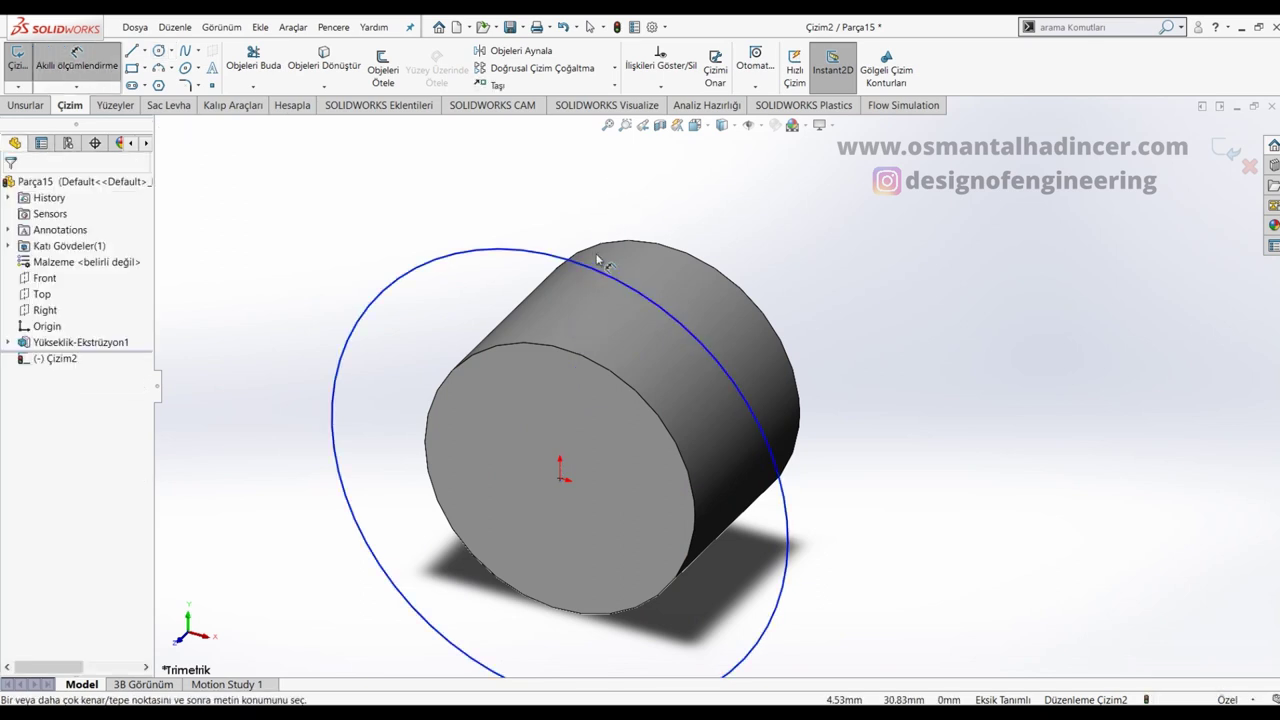
click(600, 268)
click(725, 236)
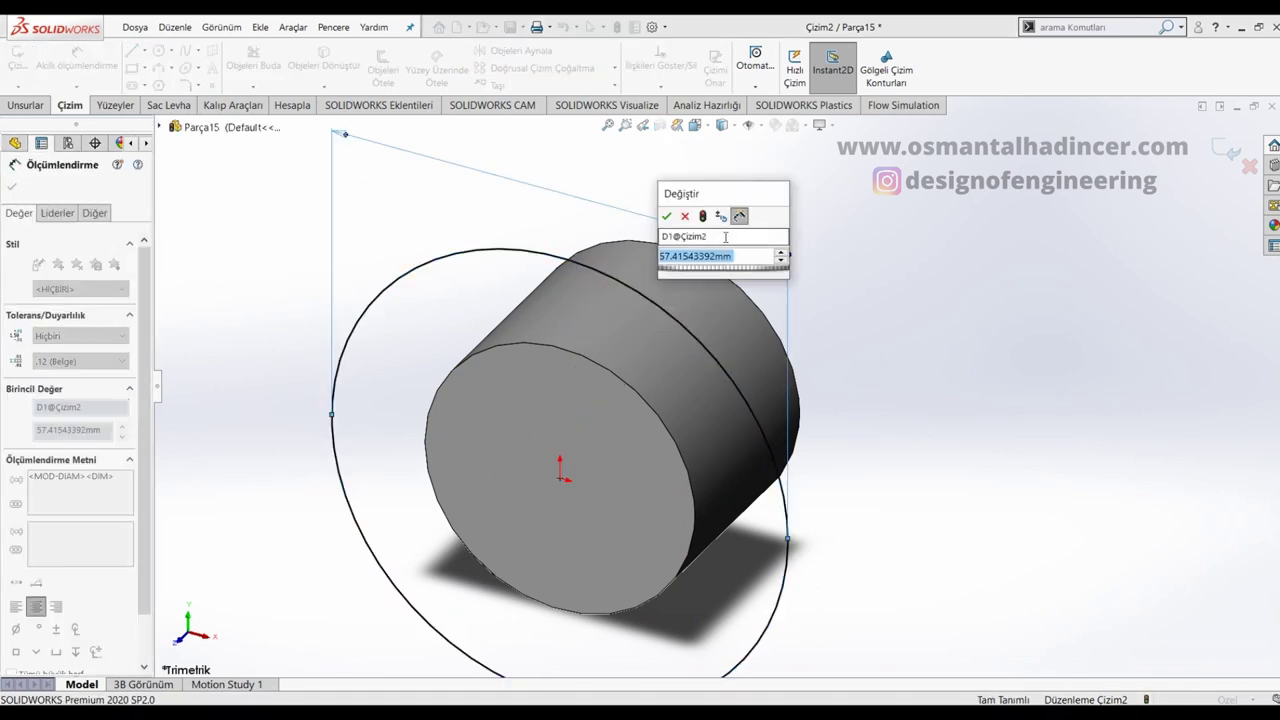
text(38)
key(Return)
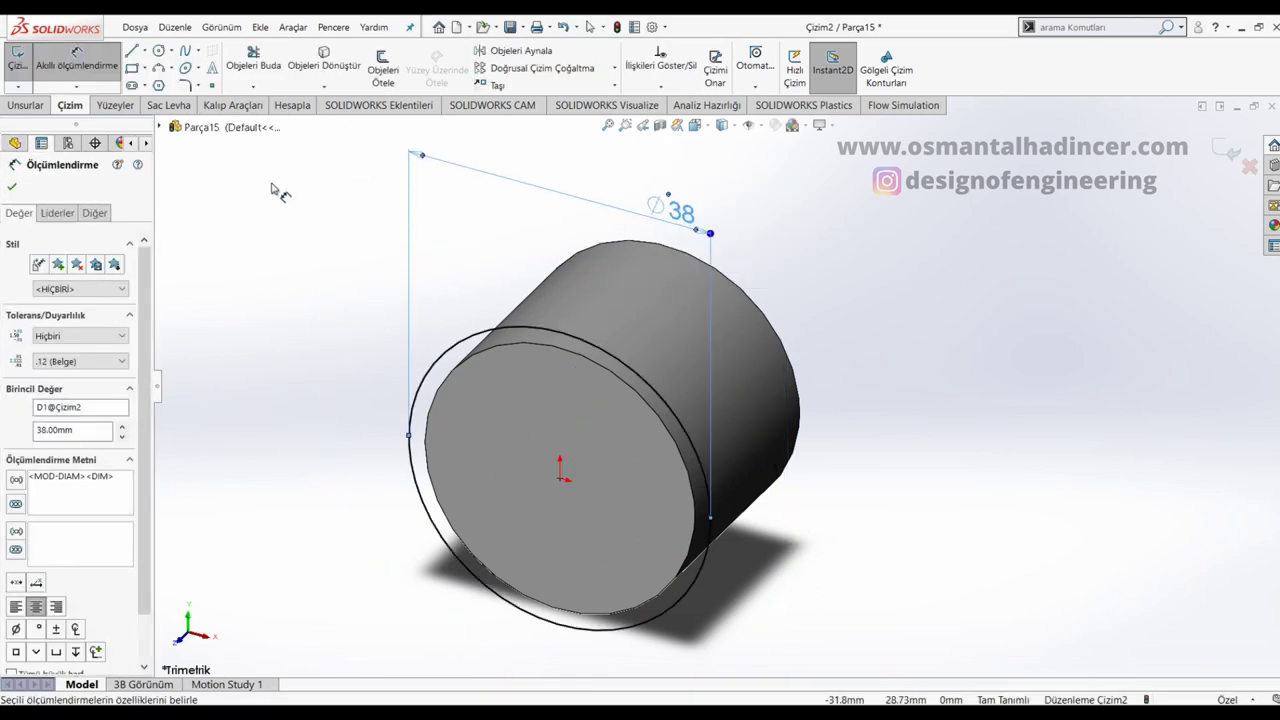
Step: Extrude the Ø38 circle 8 mm and open a new sketch on its front face
click(27, 105)
click(38, 66)
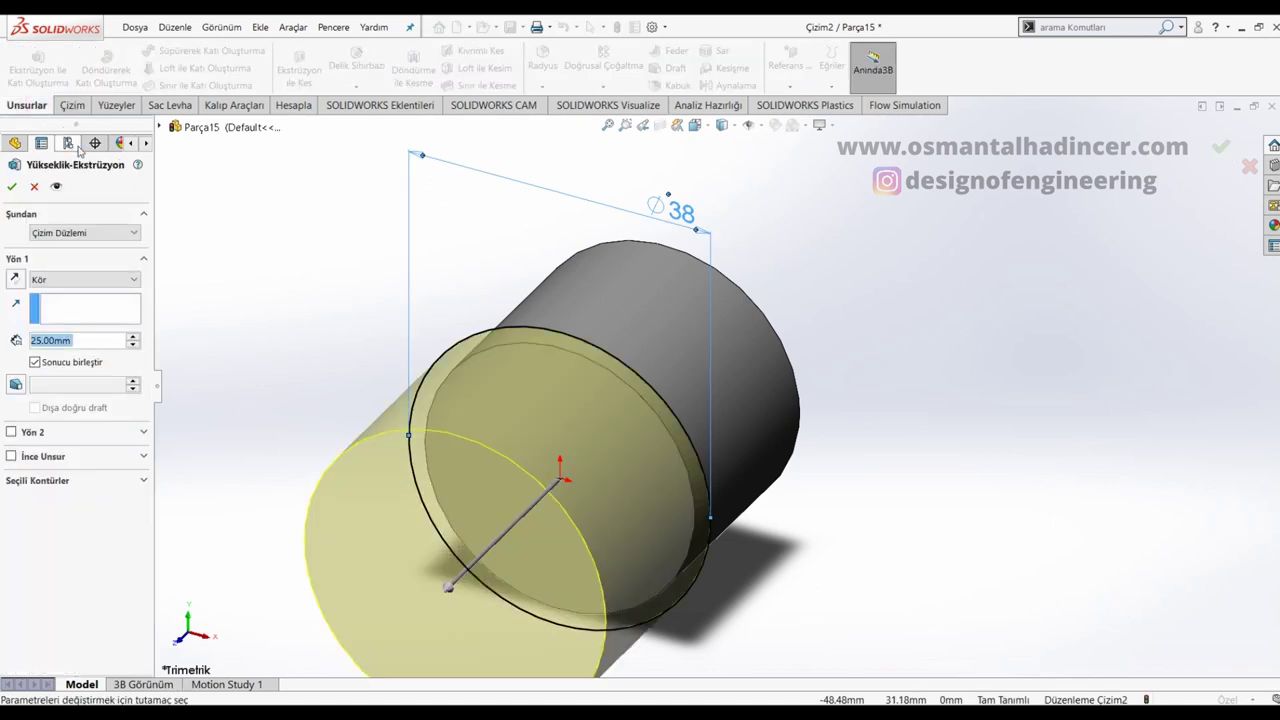
text(8)
key(Return)
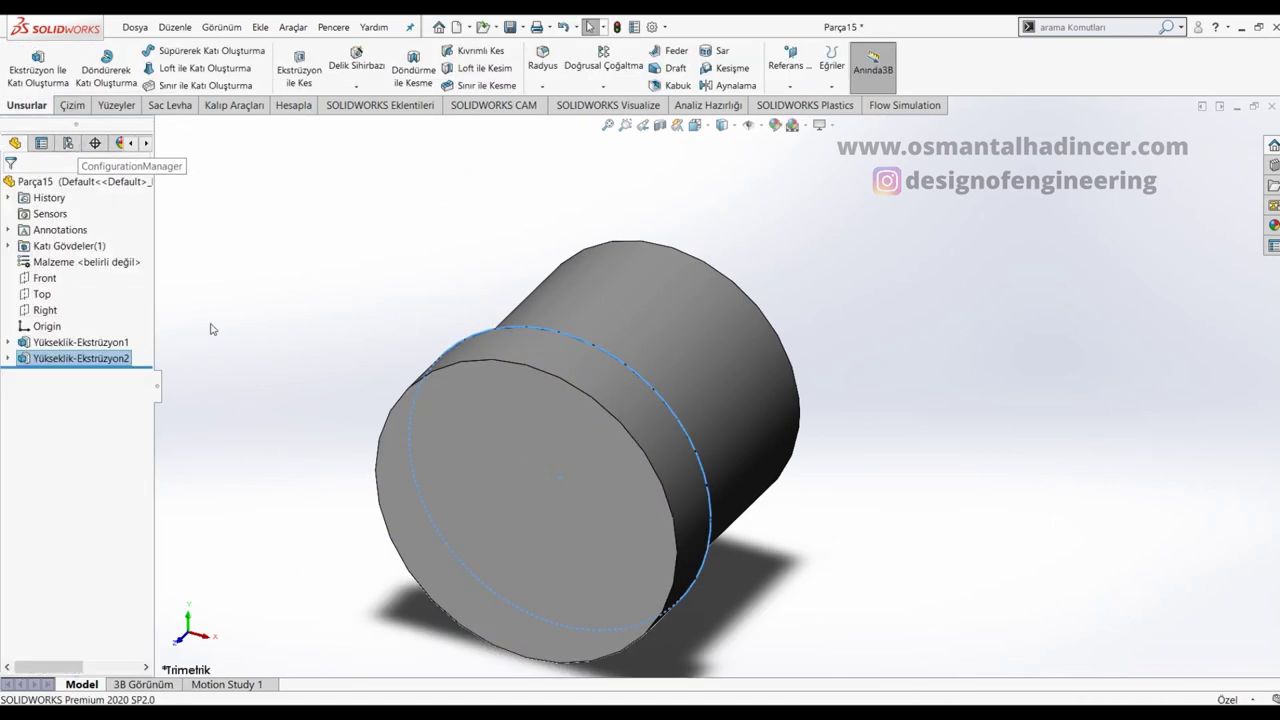
click(520, 500)
click(530, 474)
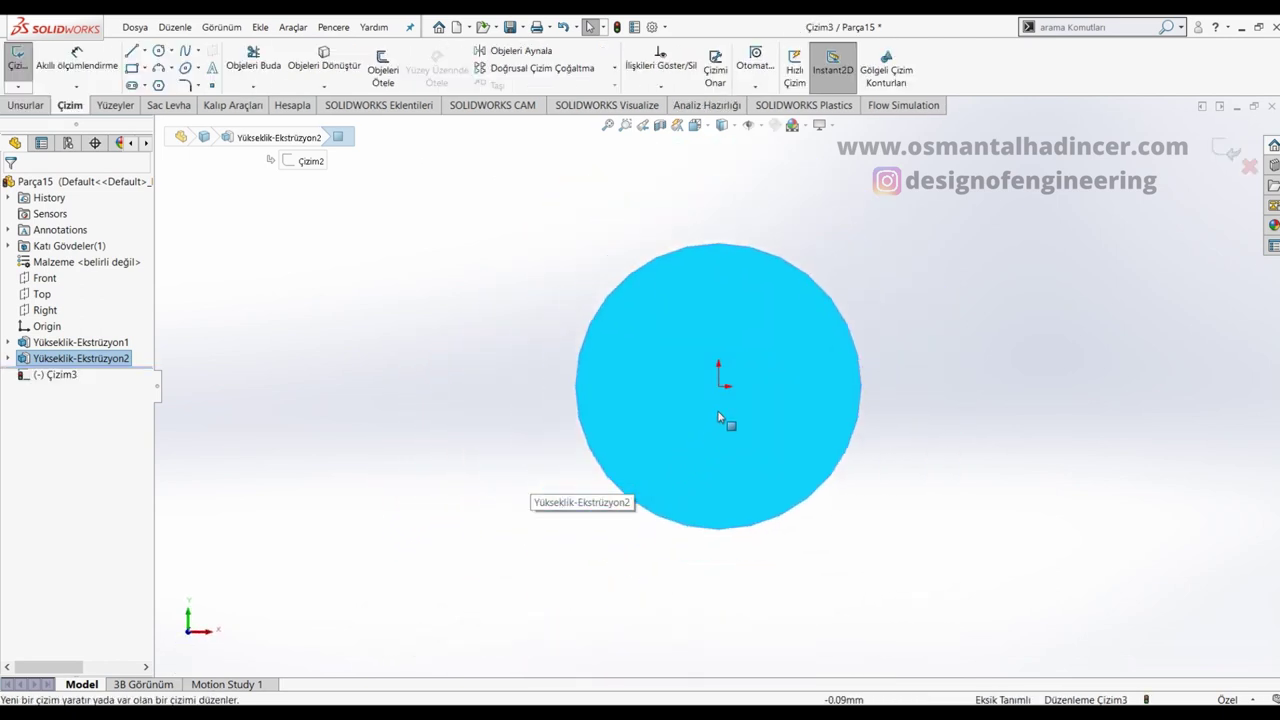
Step: Draw a circle at the origin with an 89,22 diameter
key(c)
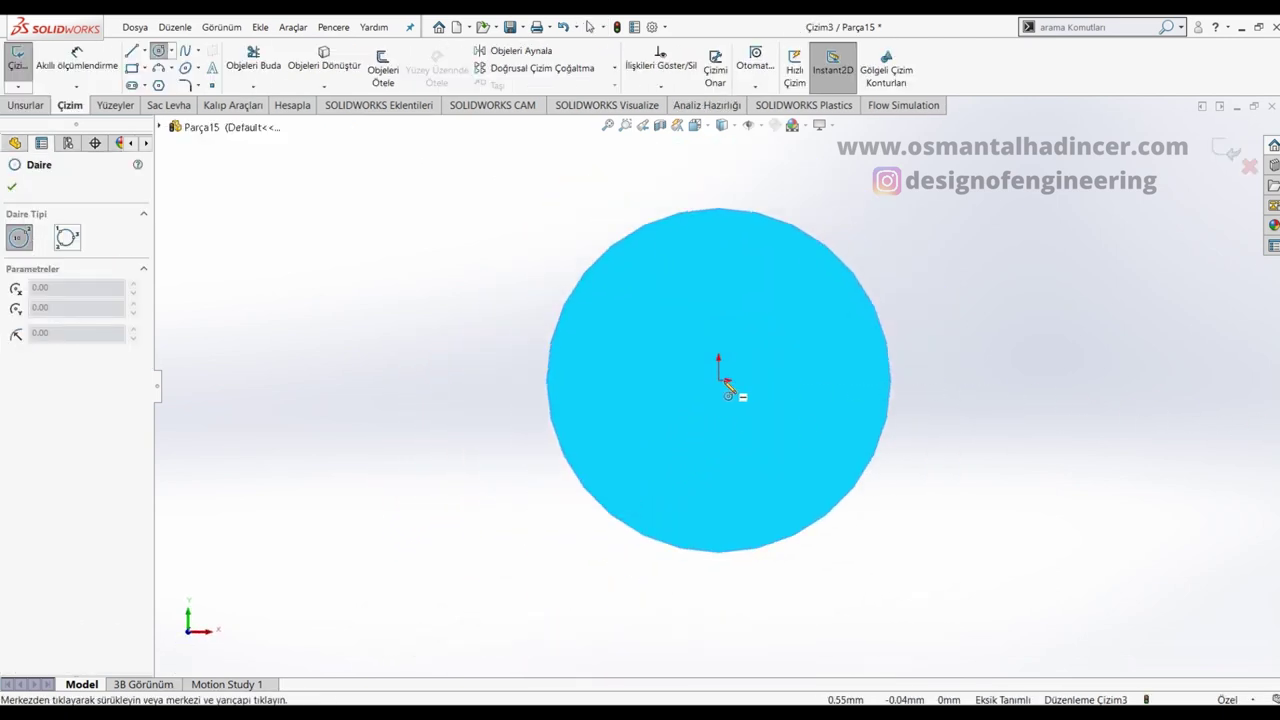
click(718, 380)
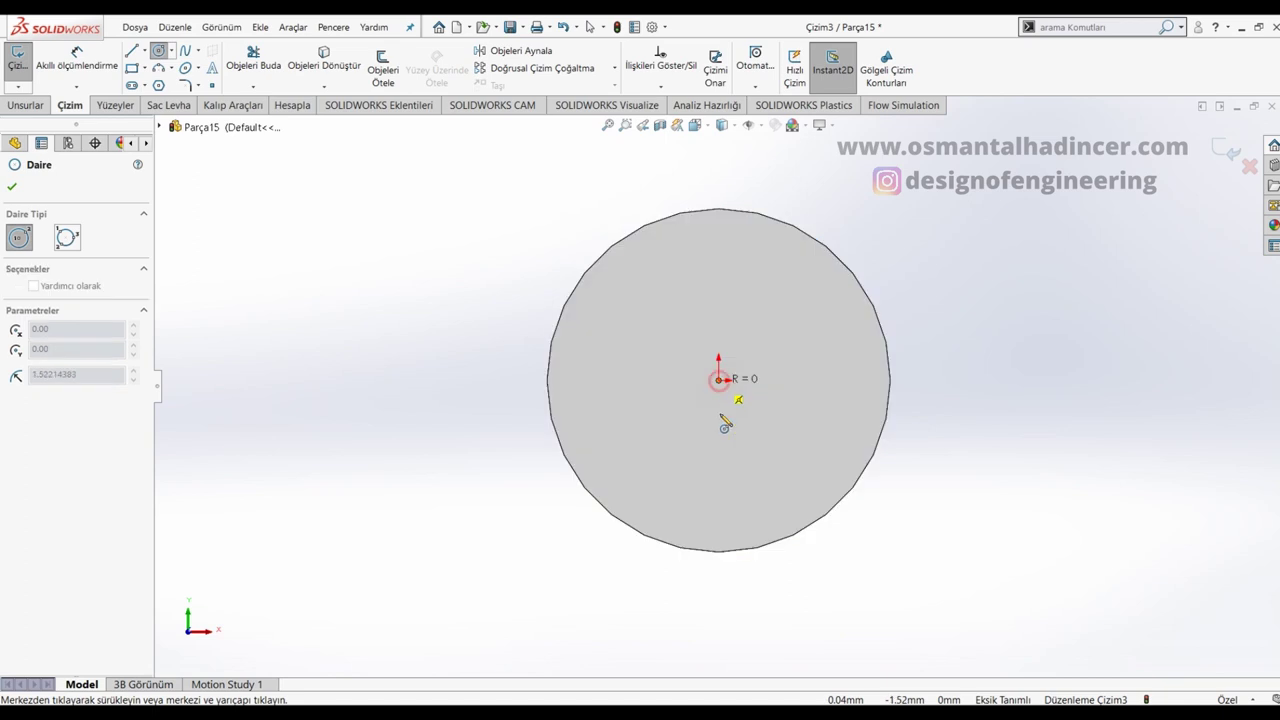
click(776, 620)
key(d)
click(958, 343)
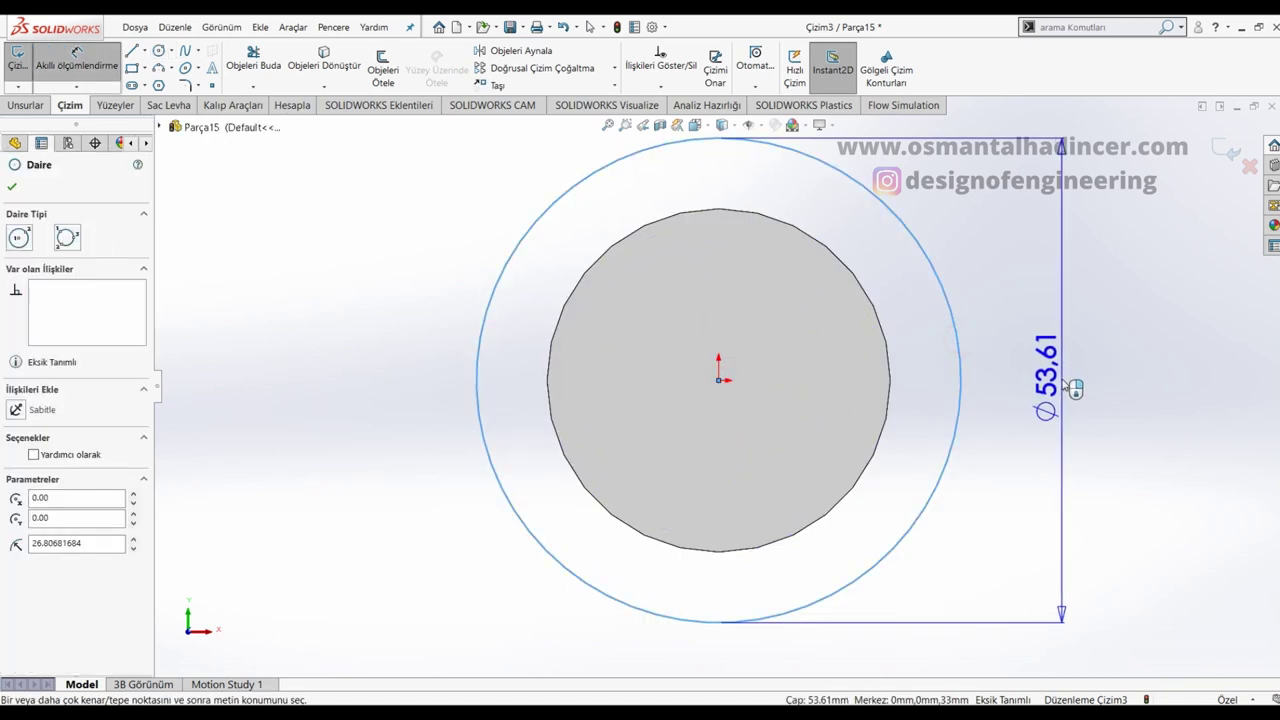
click(1070, 387)
text(89,)
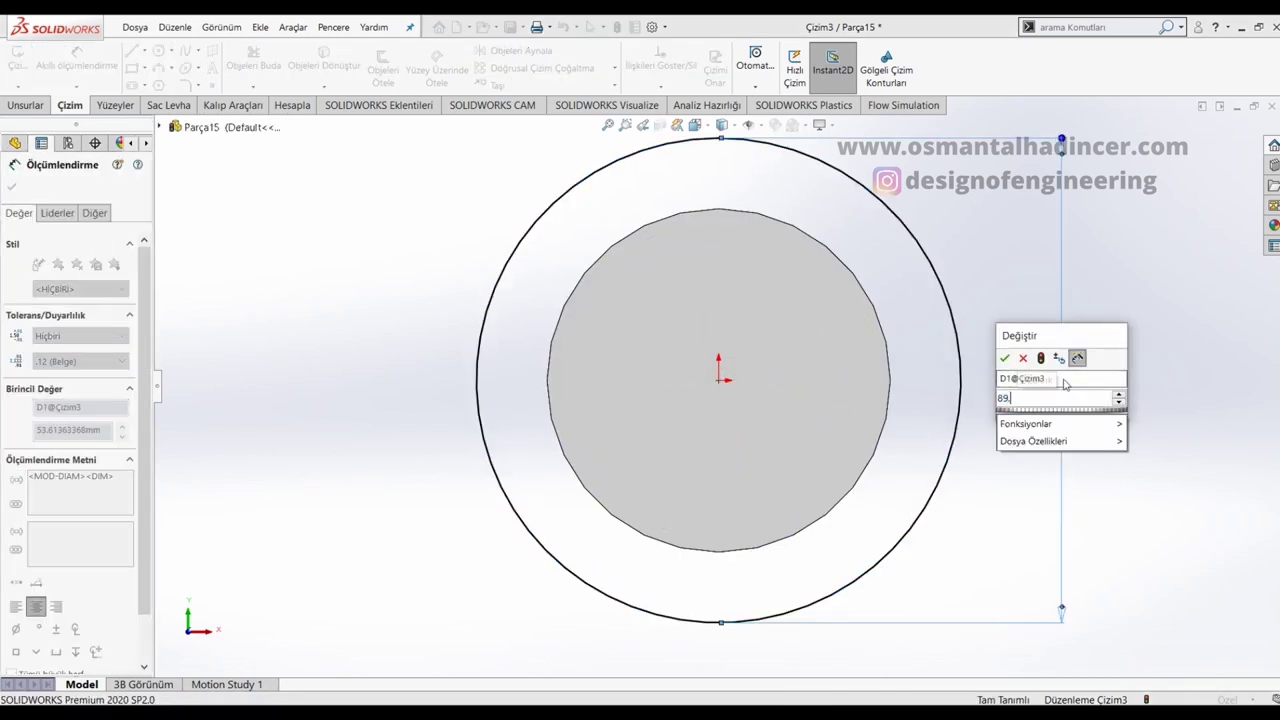
text(22)
key(Return)
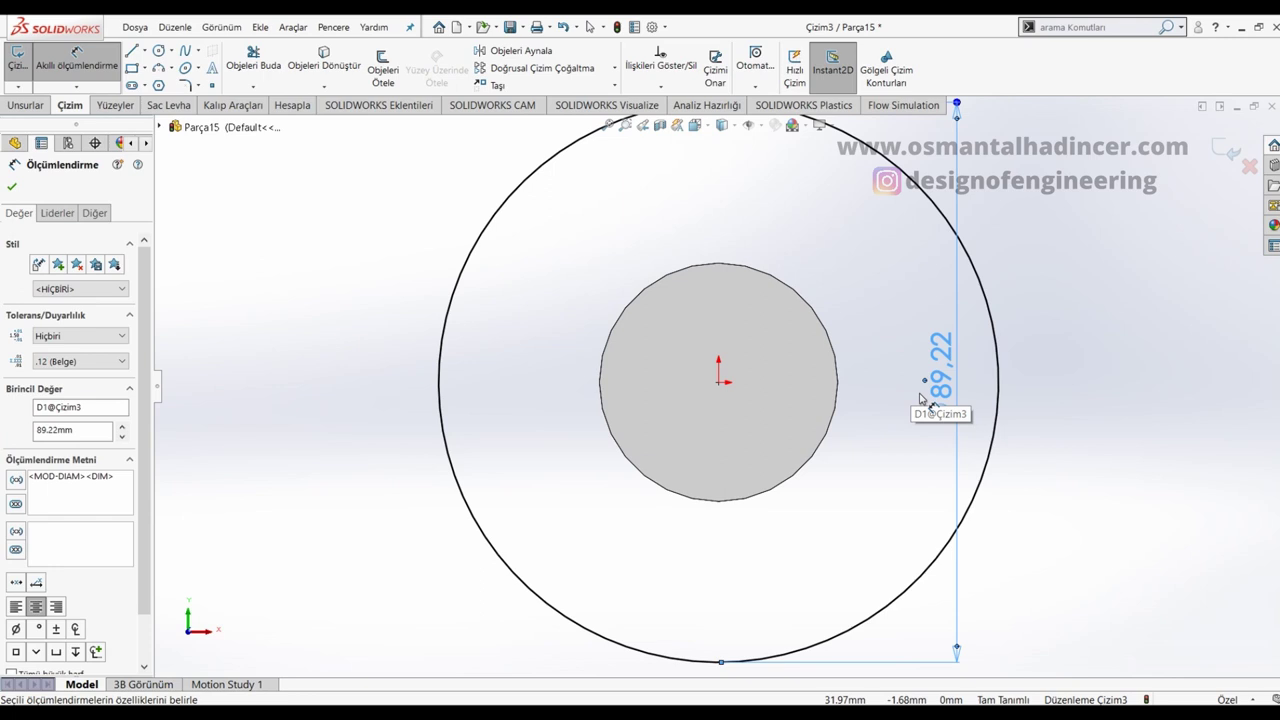
Step: Draw a Ø42 circle with its centre above the origin
scroll(920, 398, up, 2)
scroll(886, 443, up, 1)
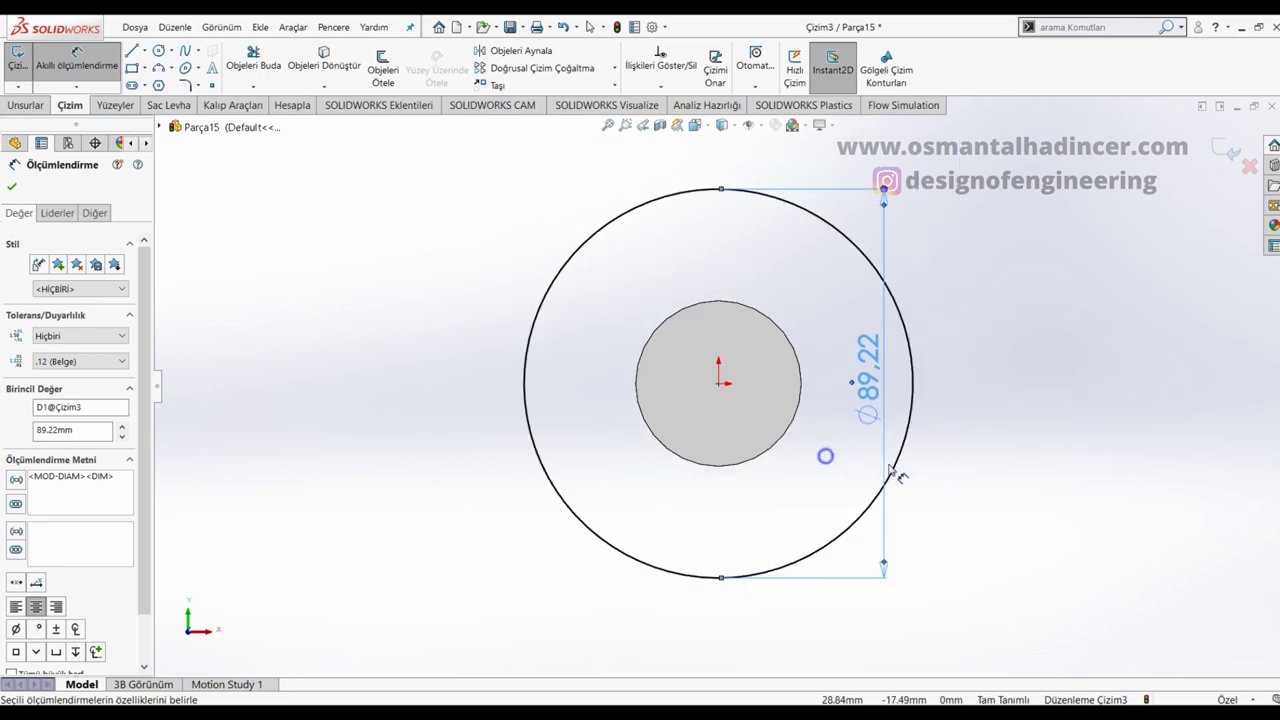
right_drag(897, 477, 736, 408)
click(718, 253)
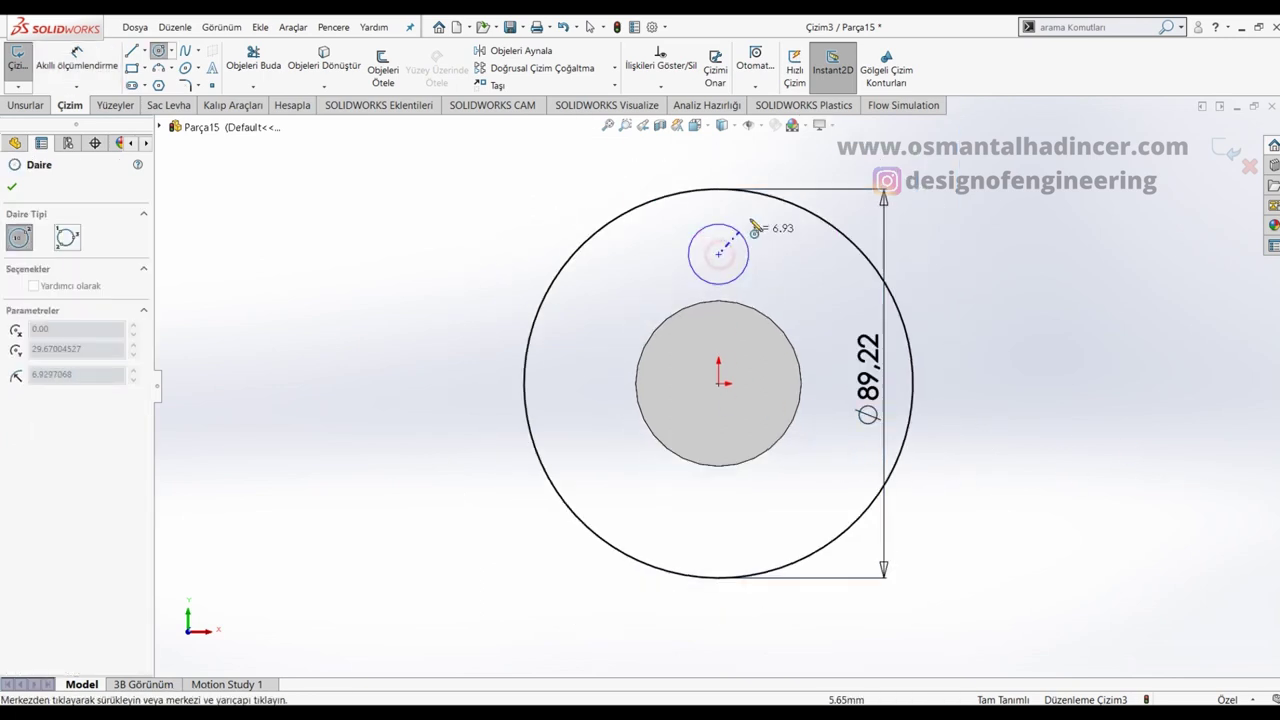
click(782, 188)
right_drag(746, 282, 760, 178)
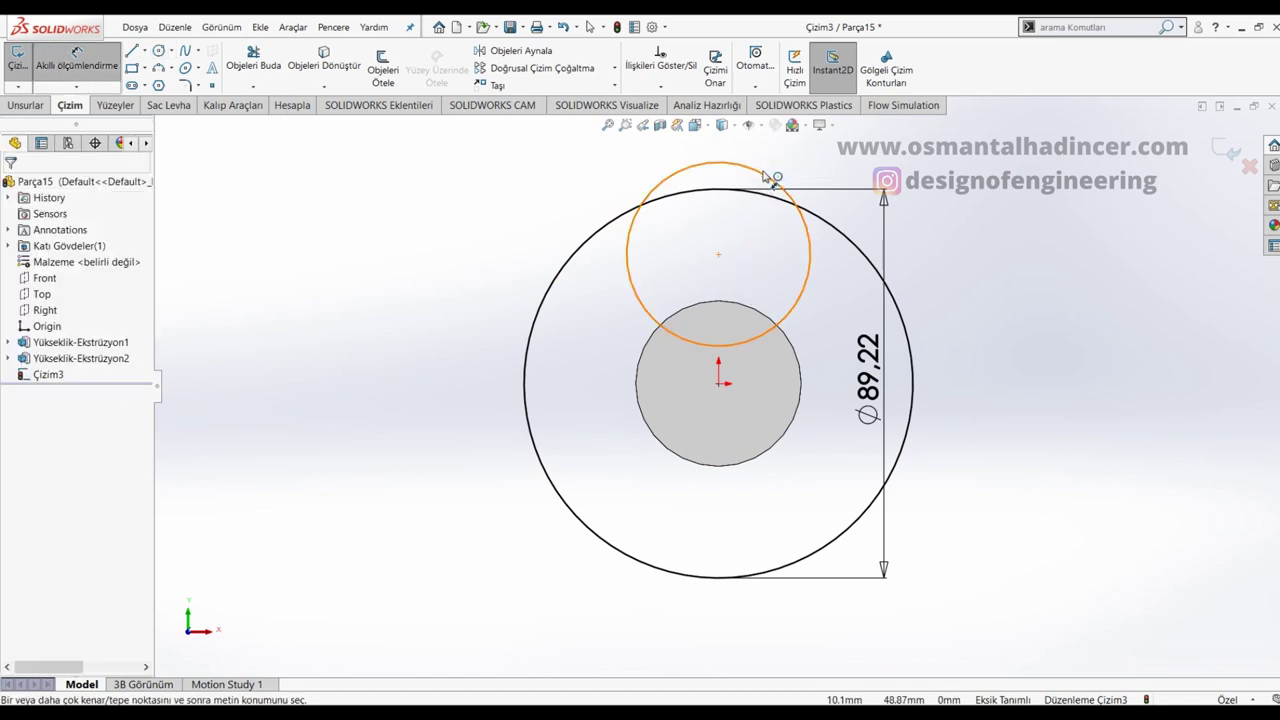
click(768, 176)
click(810, 166)
text(42)
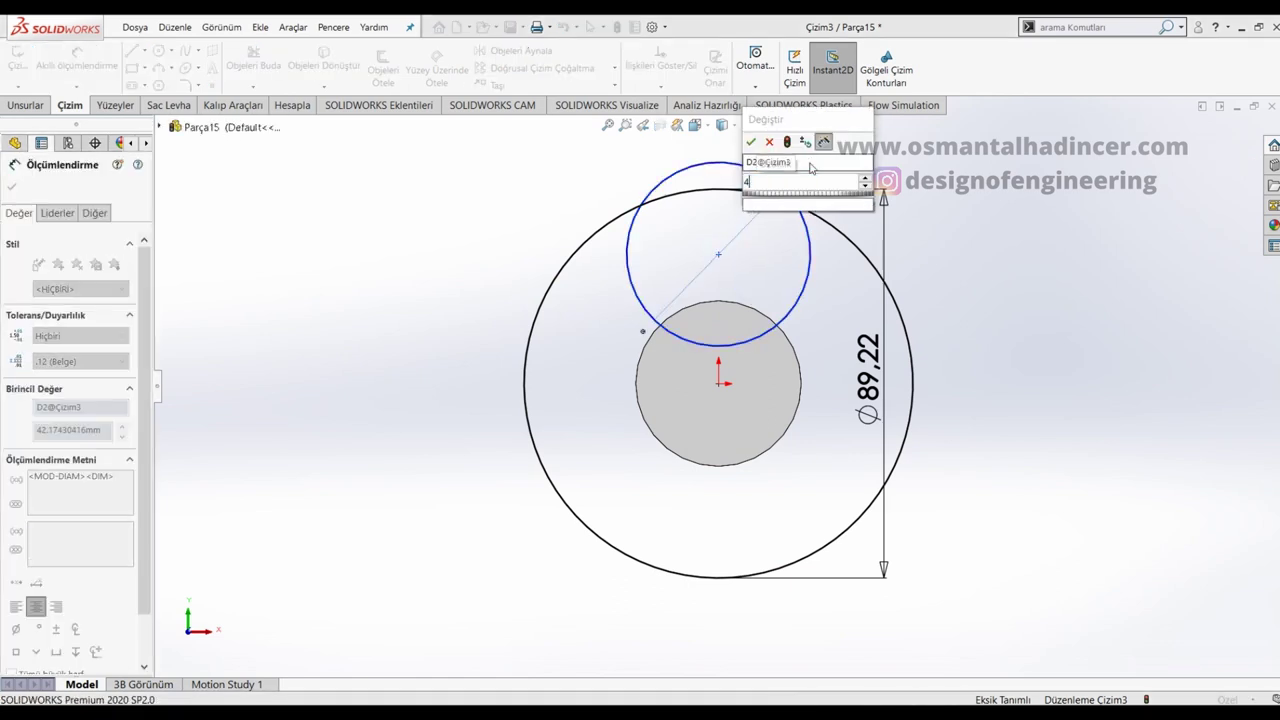
key(Return)
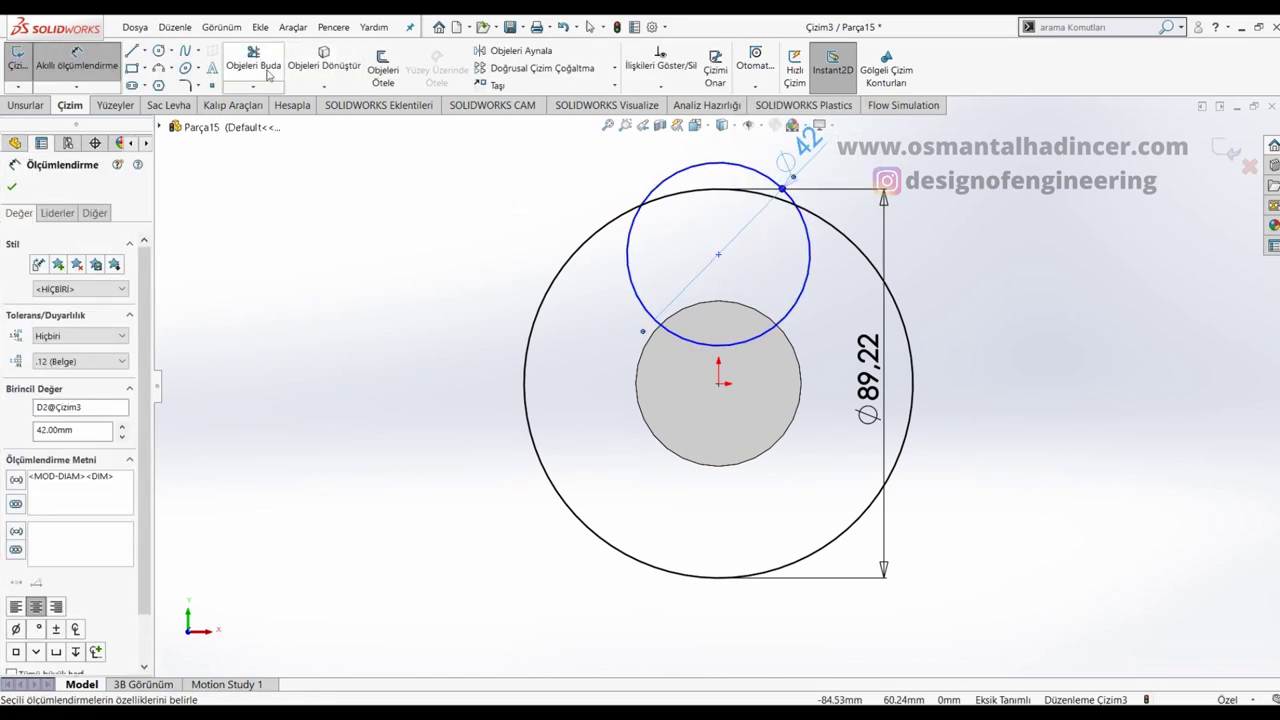
Step: Add a vertical centreline and dimension the Ø42 circle's centre 25 mm above the origin
click(144, 50)
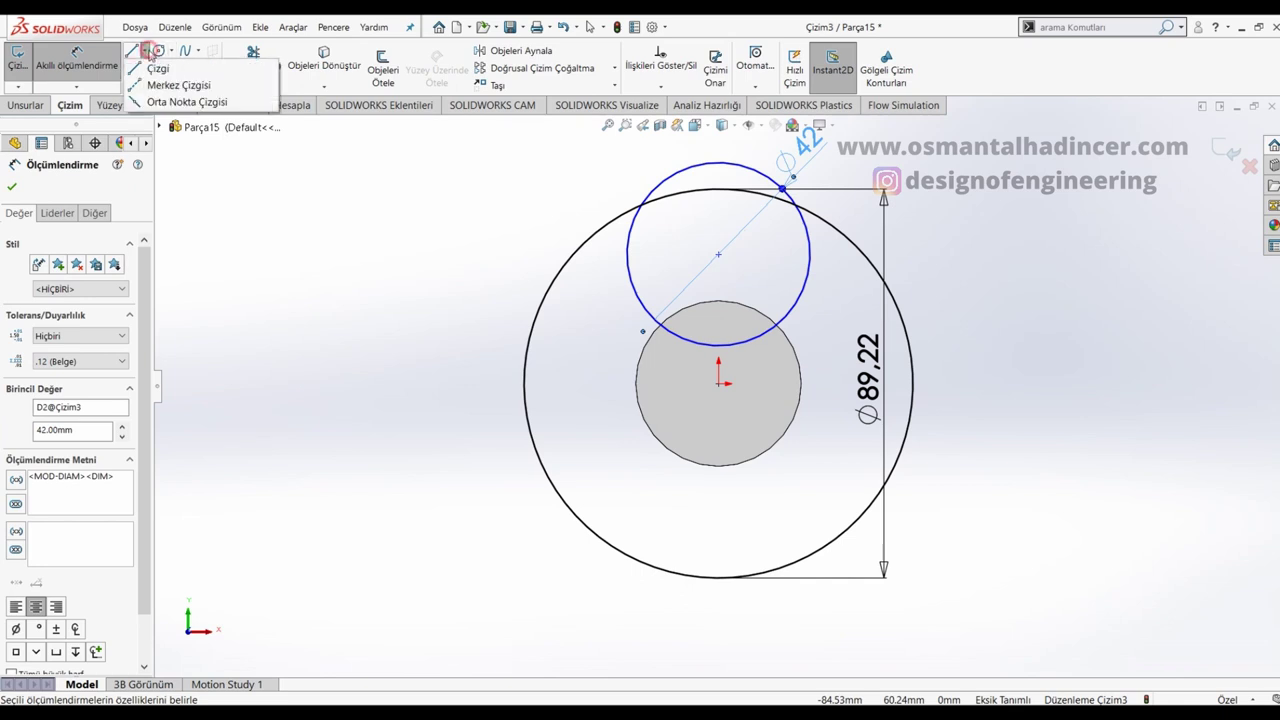
click(172, 83)
click(718, 254)
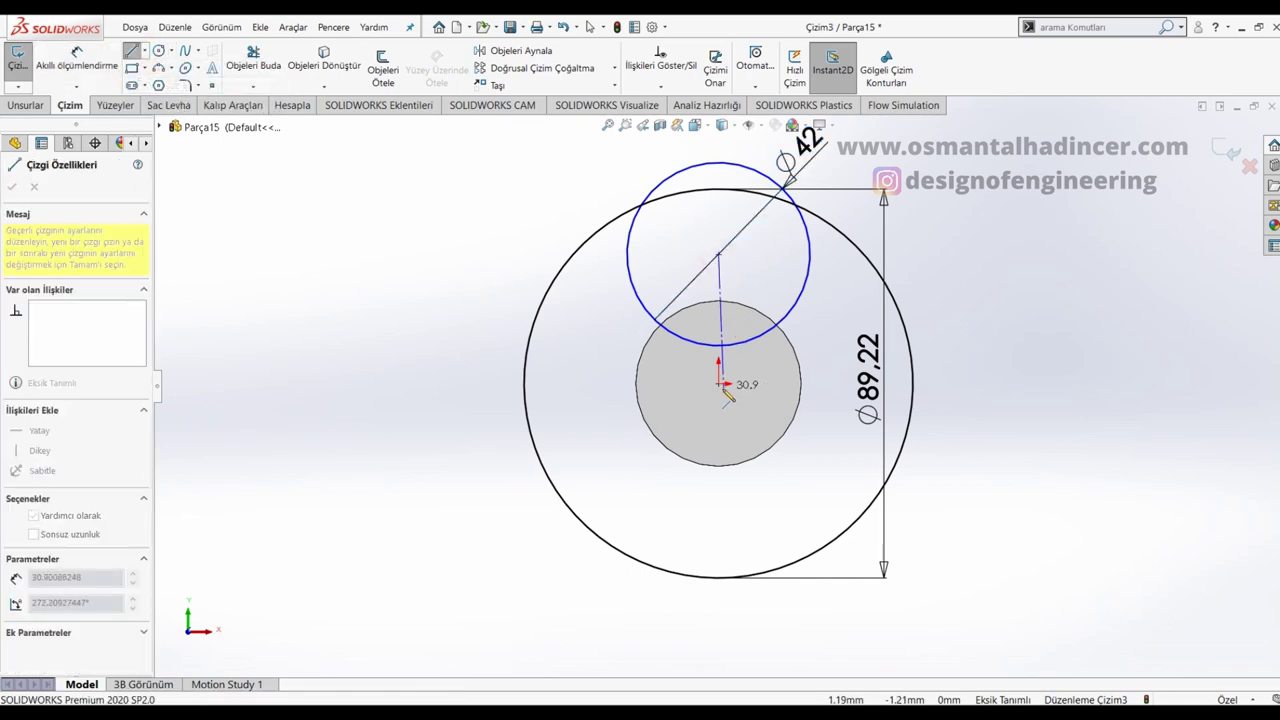
key(c)
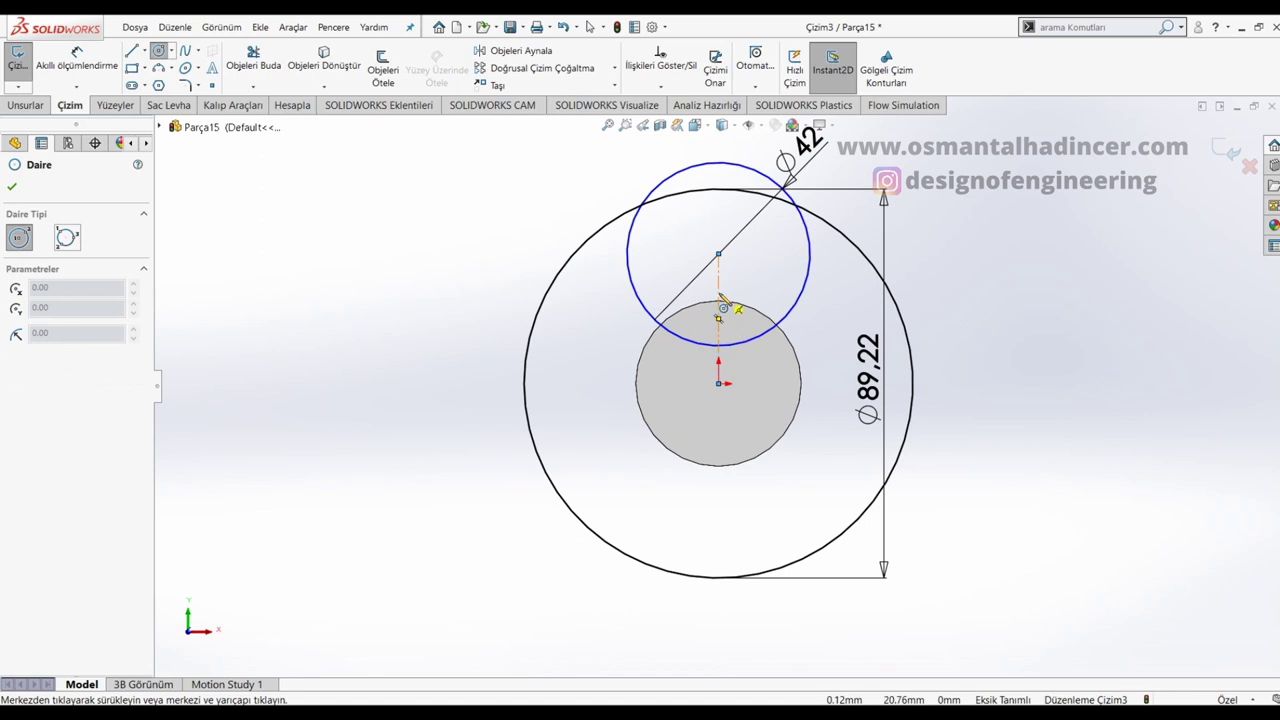
click(720, 296)
key(Escape)
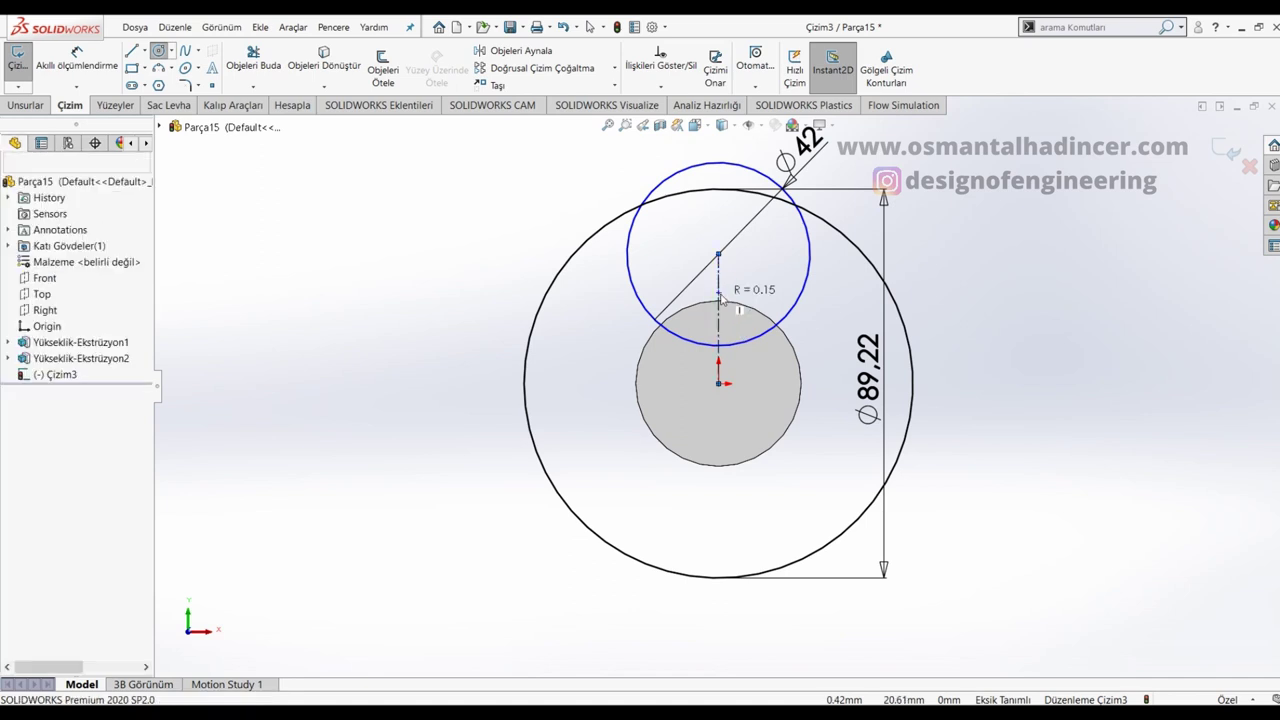
key(d)
click(719, 300)
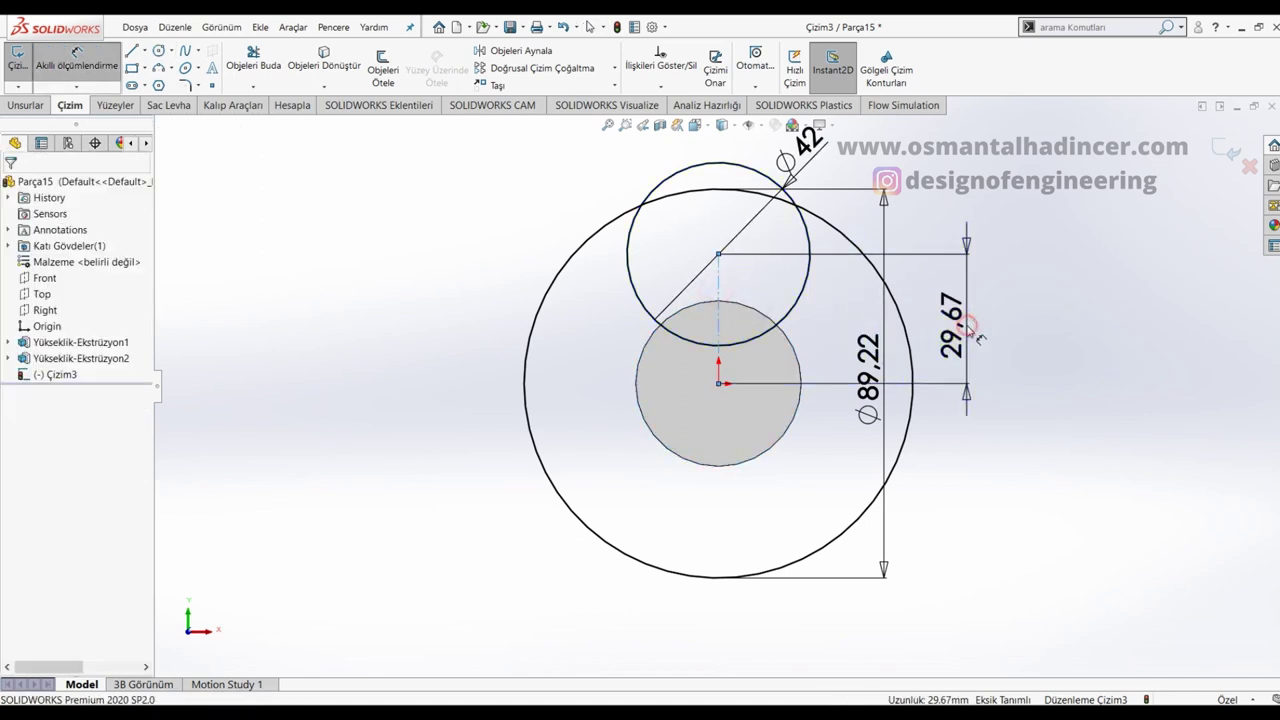
click(967, 327)
text(25)
key(Return)
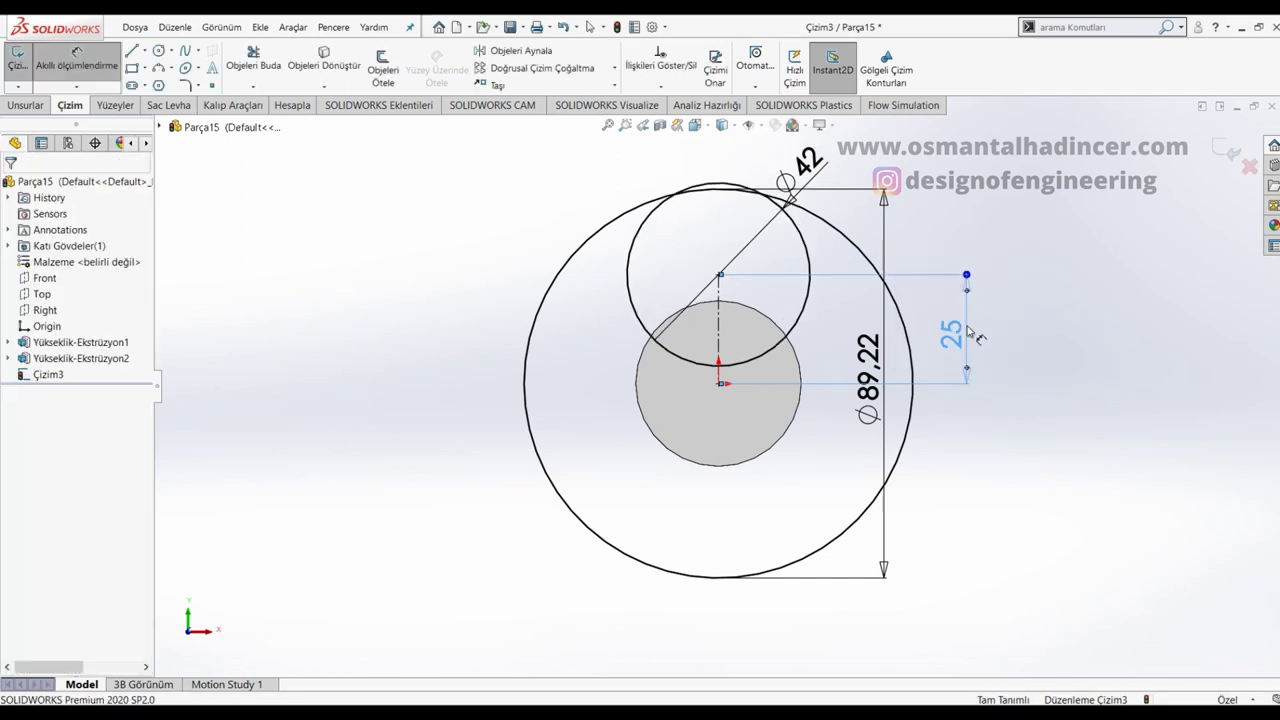
key(Escape)
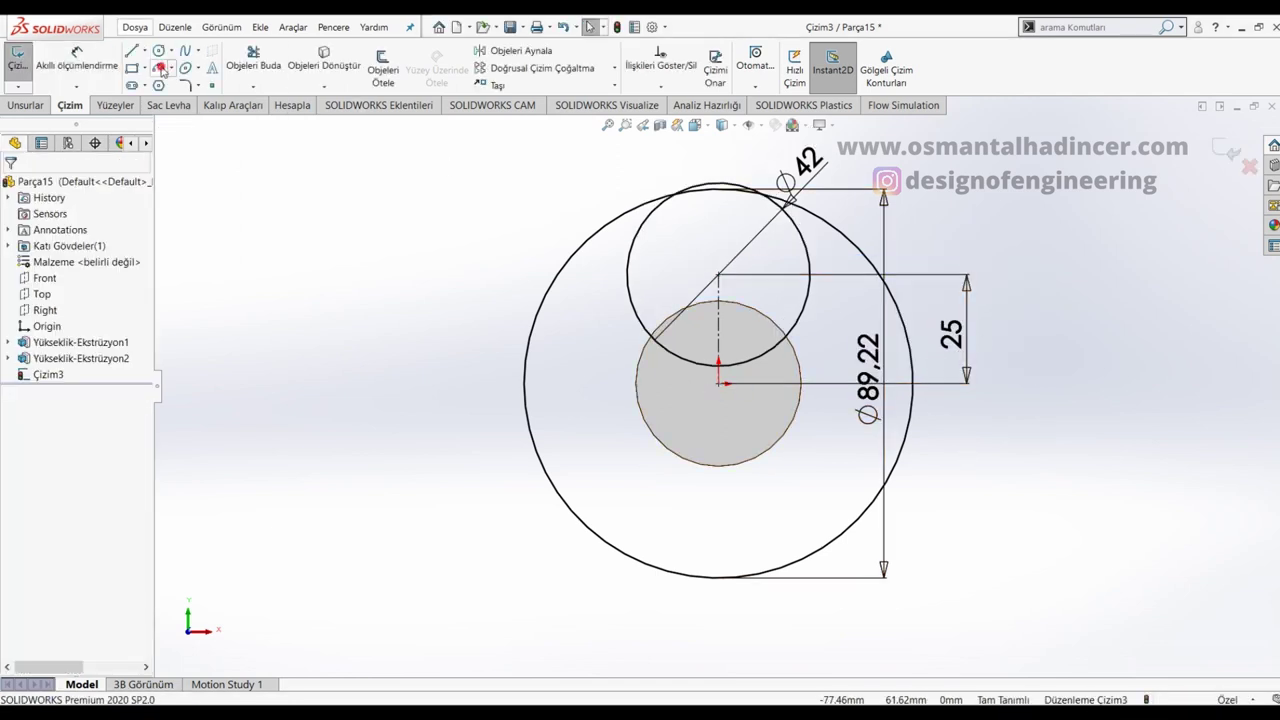
click(160, 67)
Step: Draw a centre-point arc from the large circle to the Ø42 circle
click(18, 237)
click(511, 521)
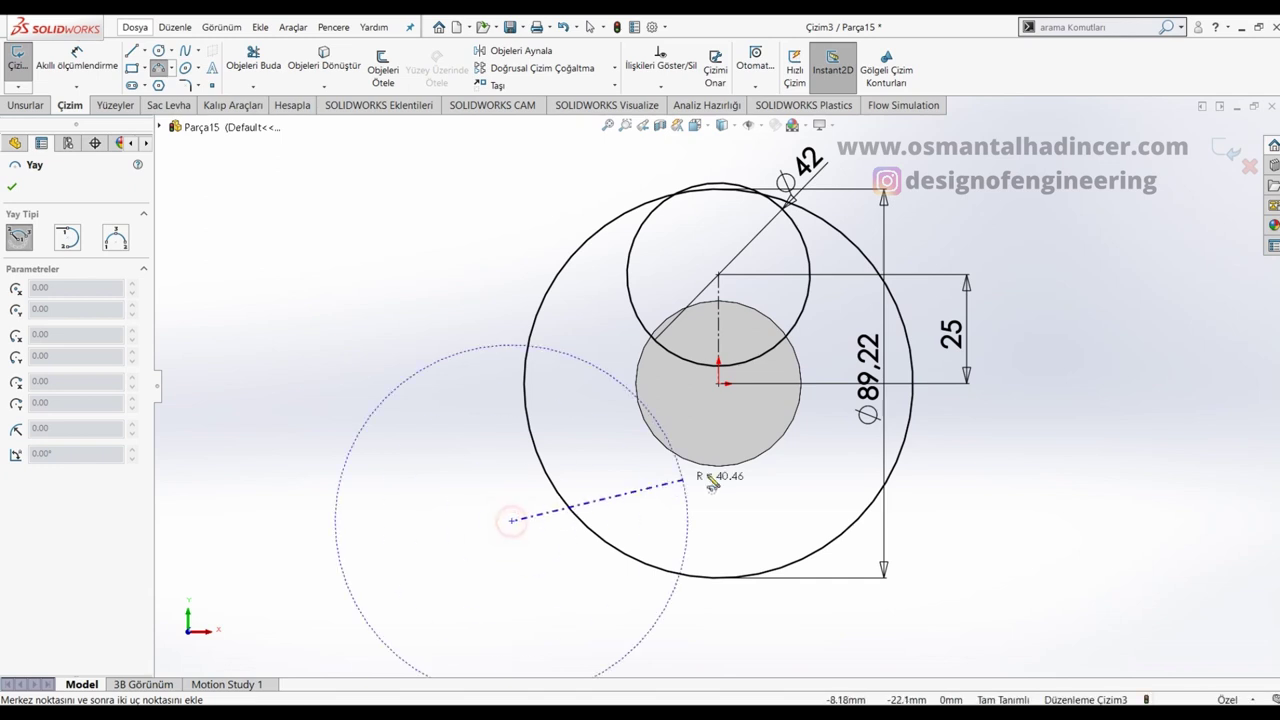
click(910, 422)
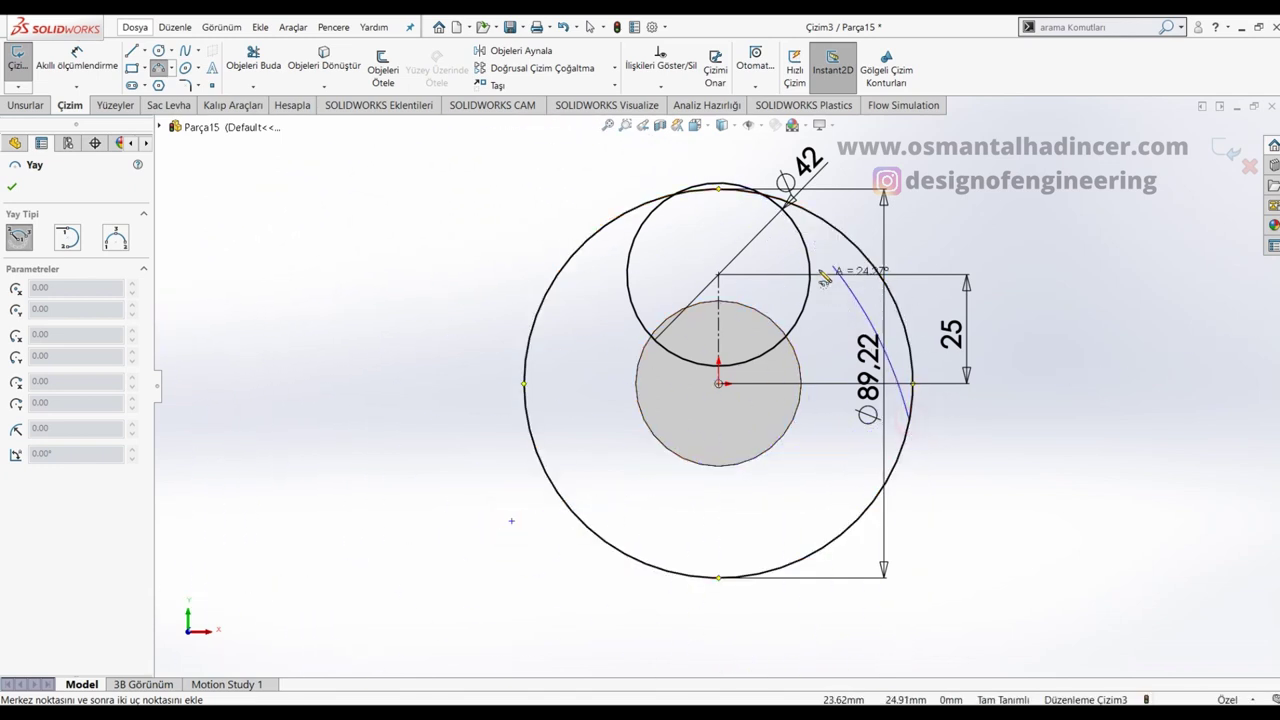
click(796, 225)
key(Escape)
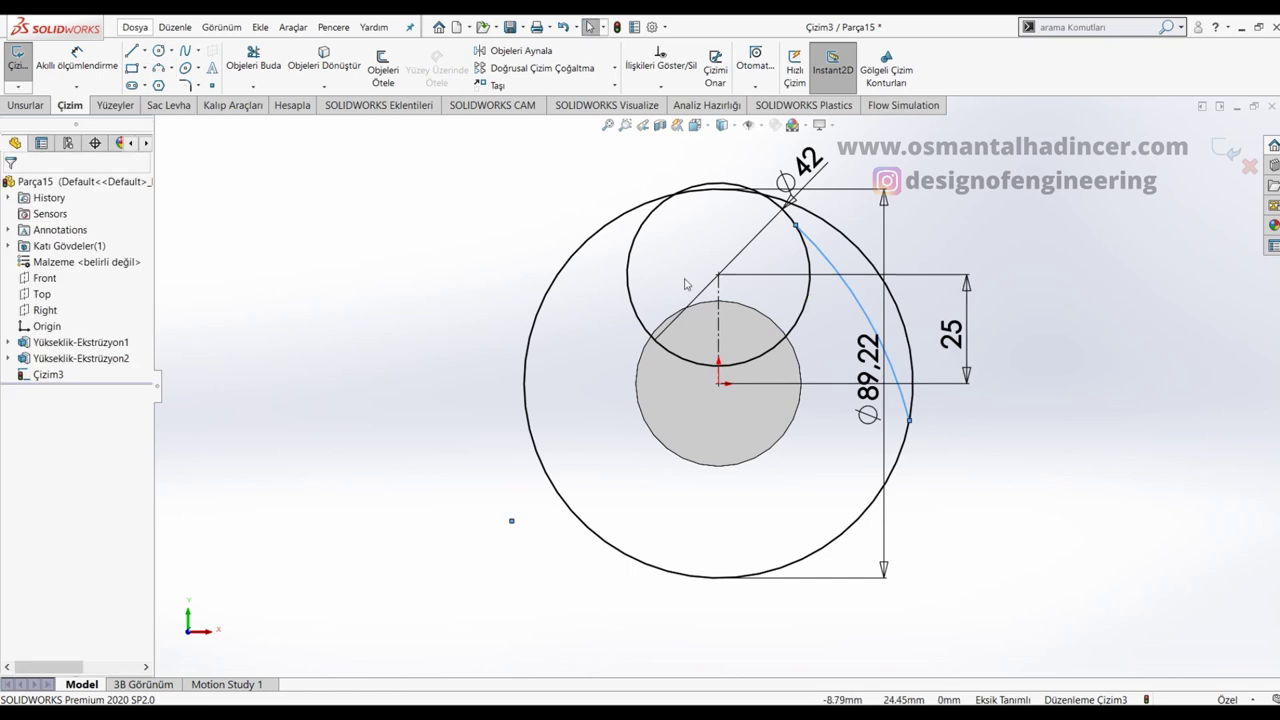
Step: Mirror the arc about the vertical centreline
click(520, 50)
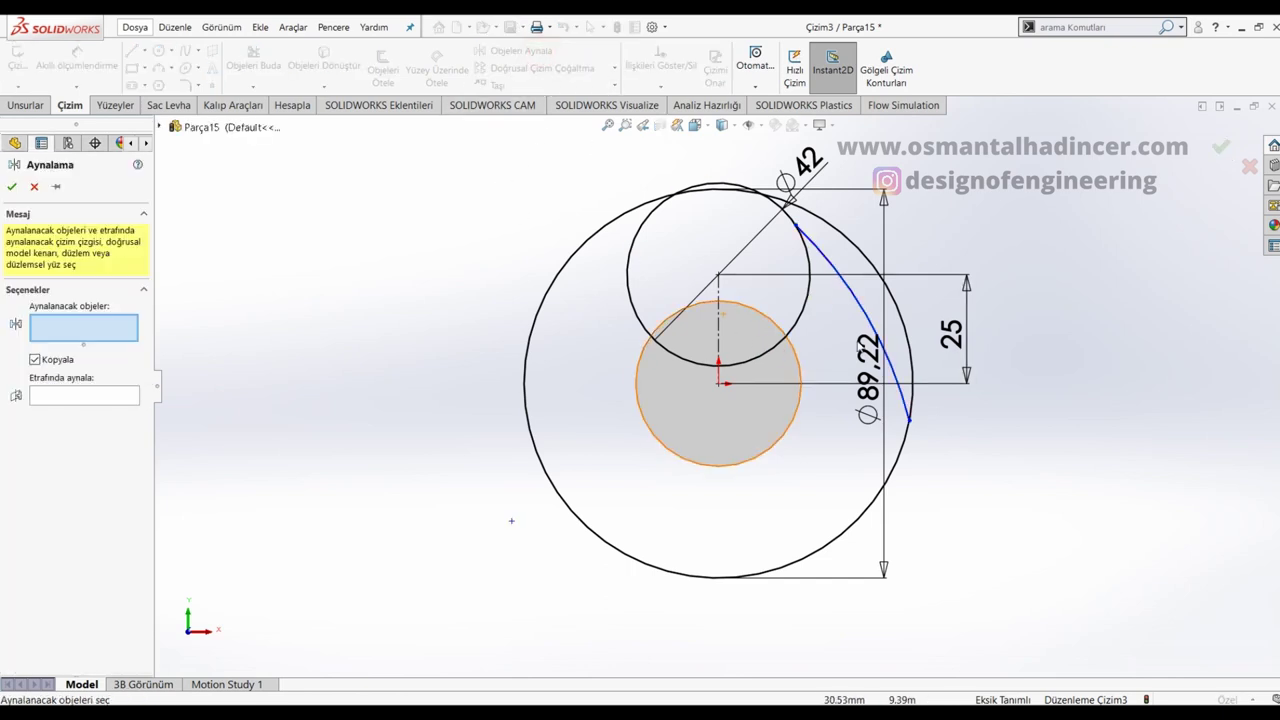
click(857, 306)
click(87, 395)
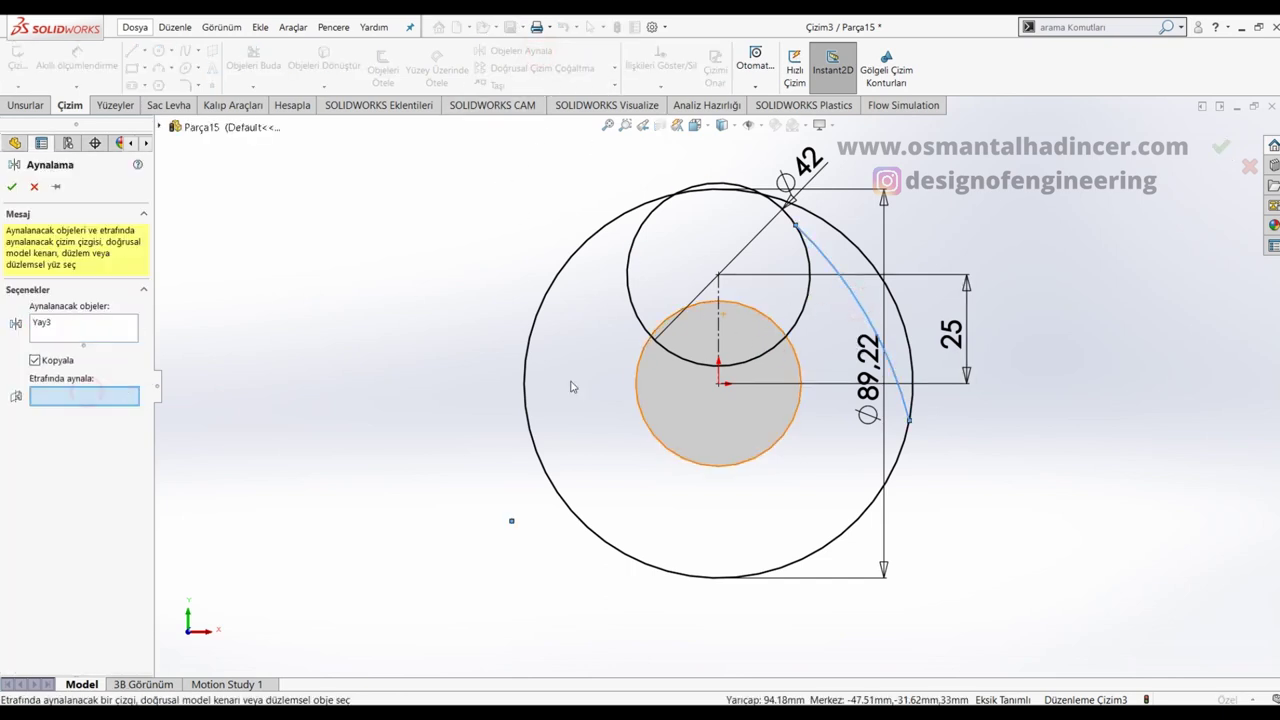
click(718, 330)
key(Return)
Step: Dimension the arc radius to R90 and the span between the arcs' lower ends to 88
key(d)
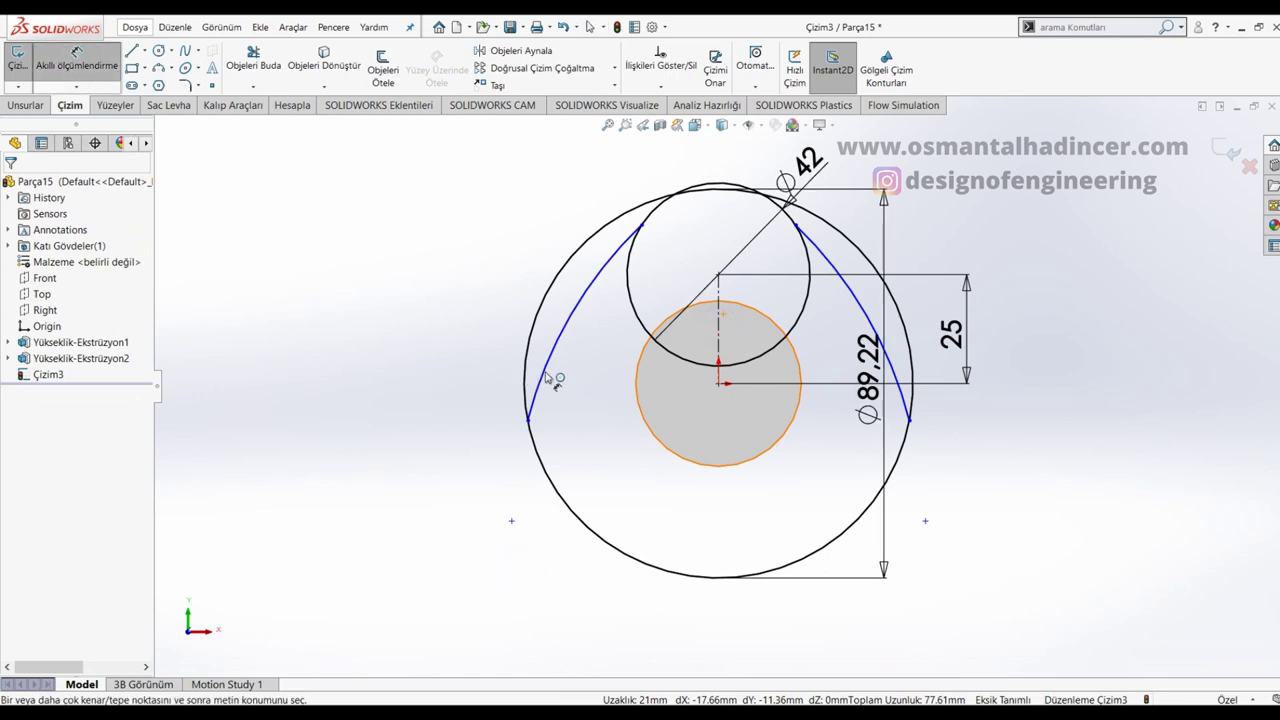
click(560, 362)
click(457, 287)
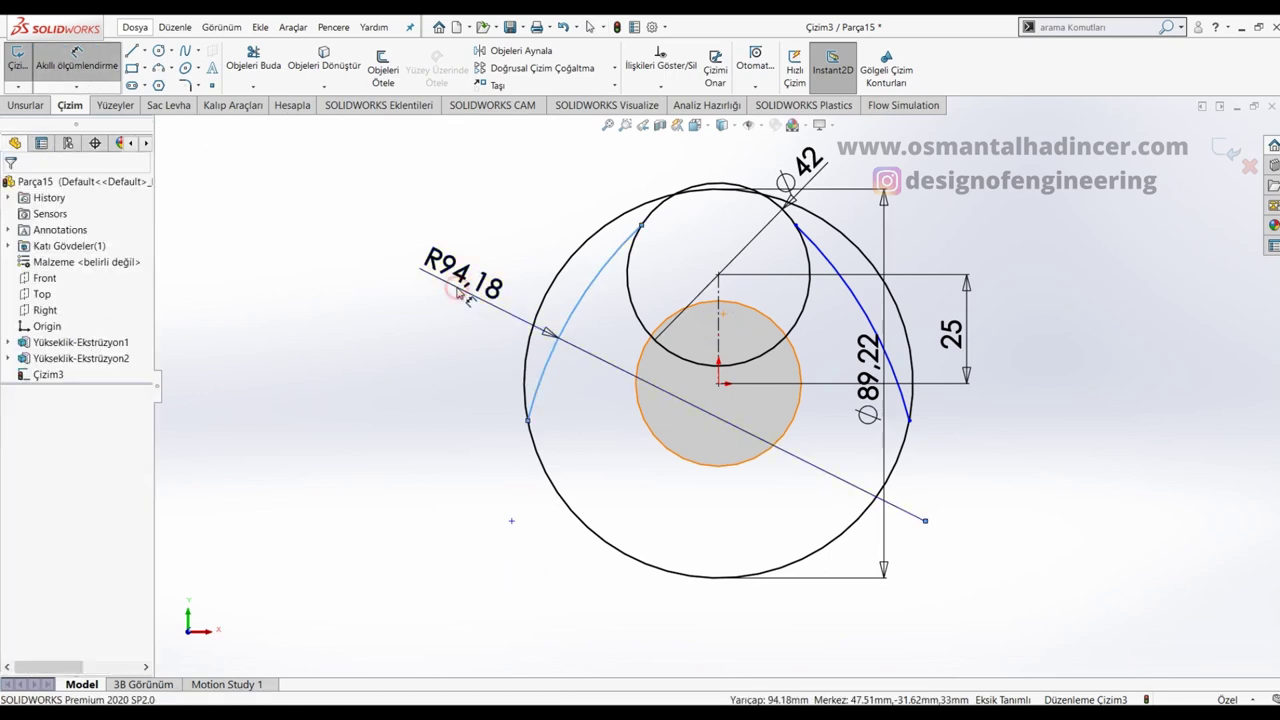
text(90)
key(Return)
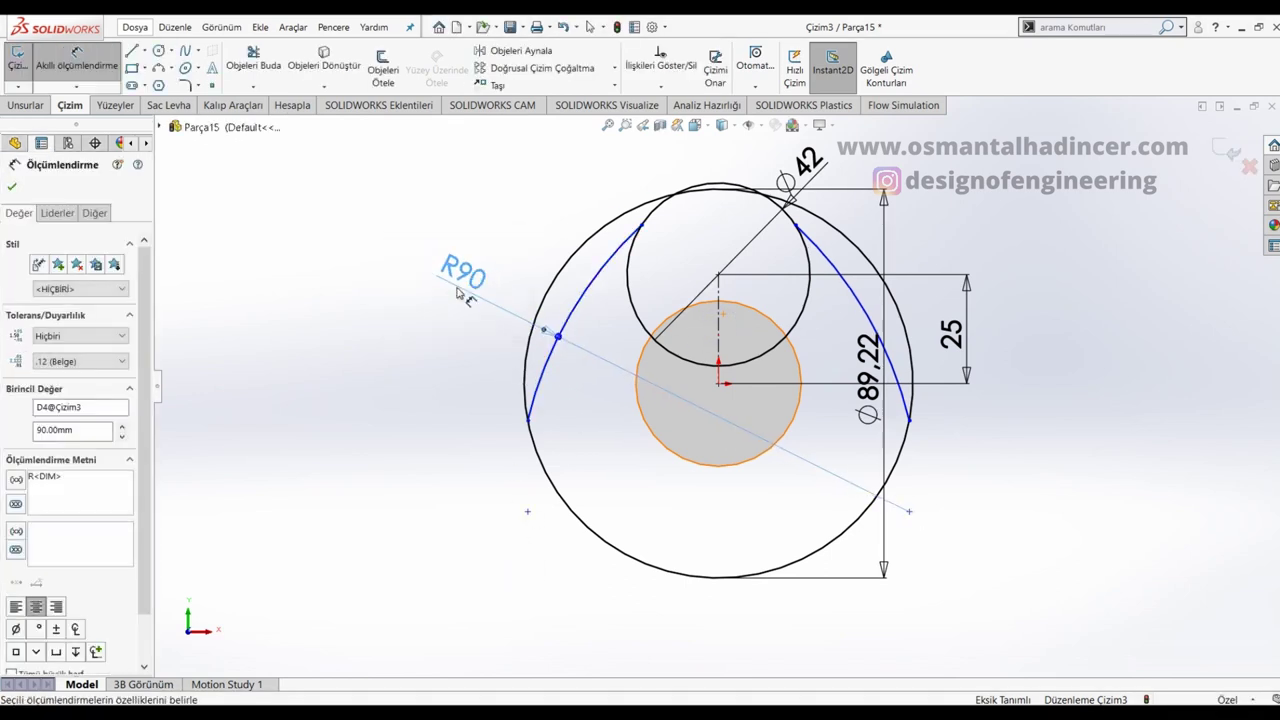
click(528, 422)
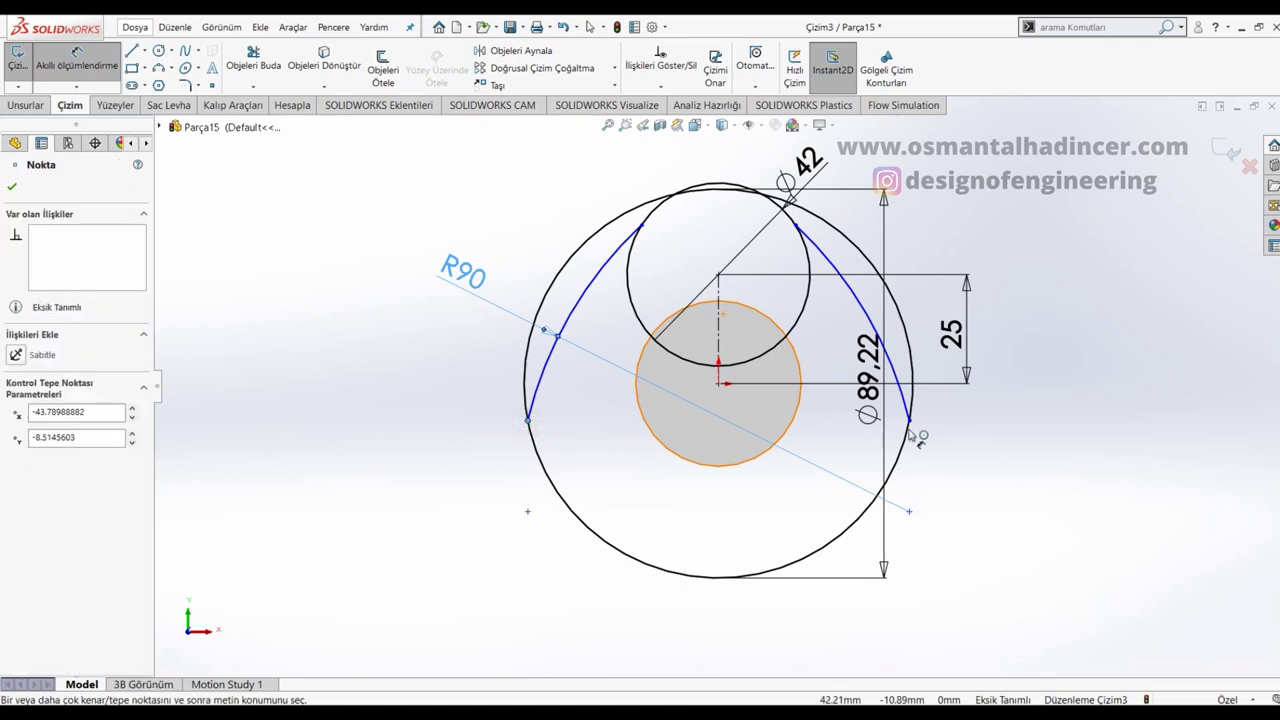
click(910, 422)
click(734, 641)
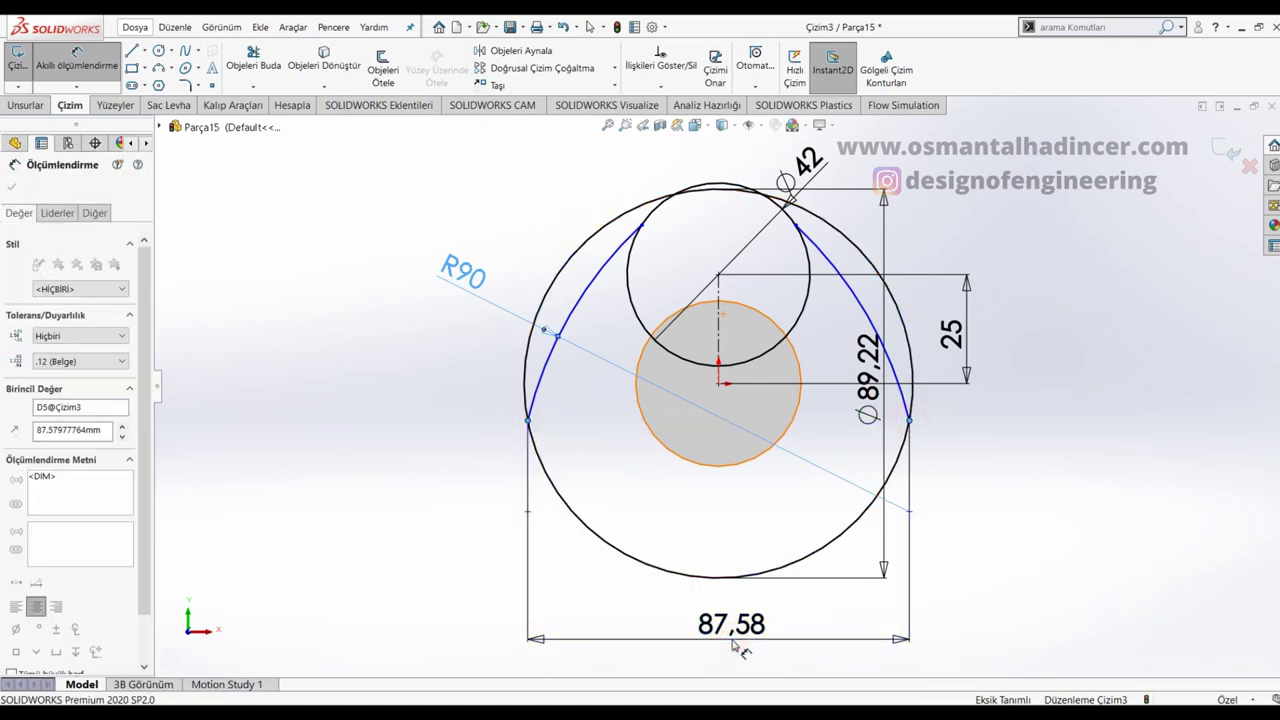
text(88)
key(Return)
key(Escape)
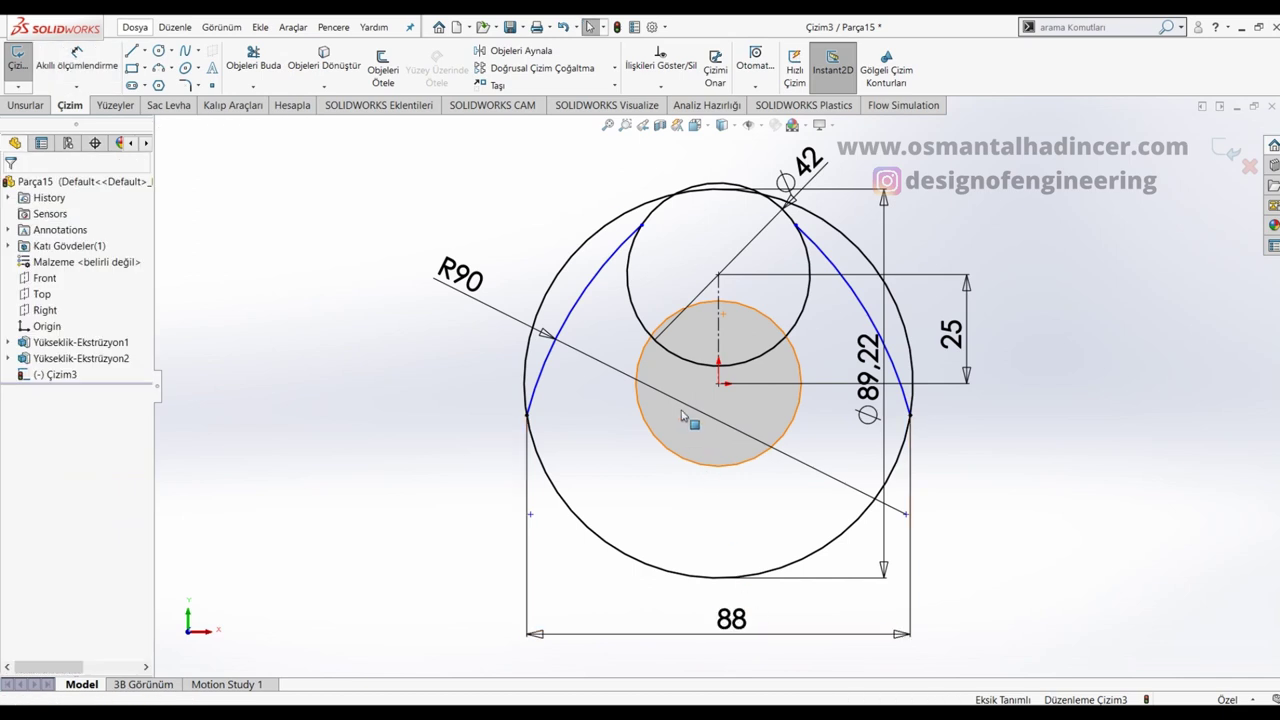
Step: Make the left arc tangent to the Ø42 circle and trim that circle's lower left part
click(607, 266)
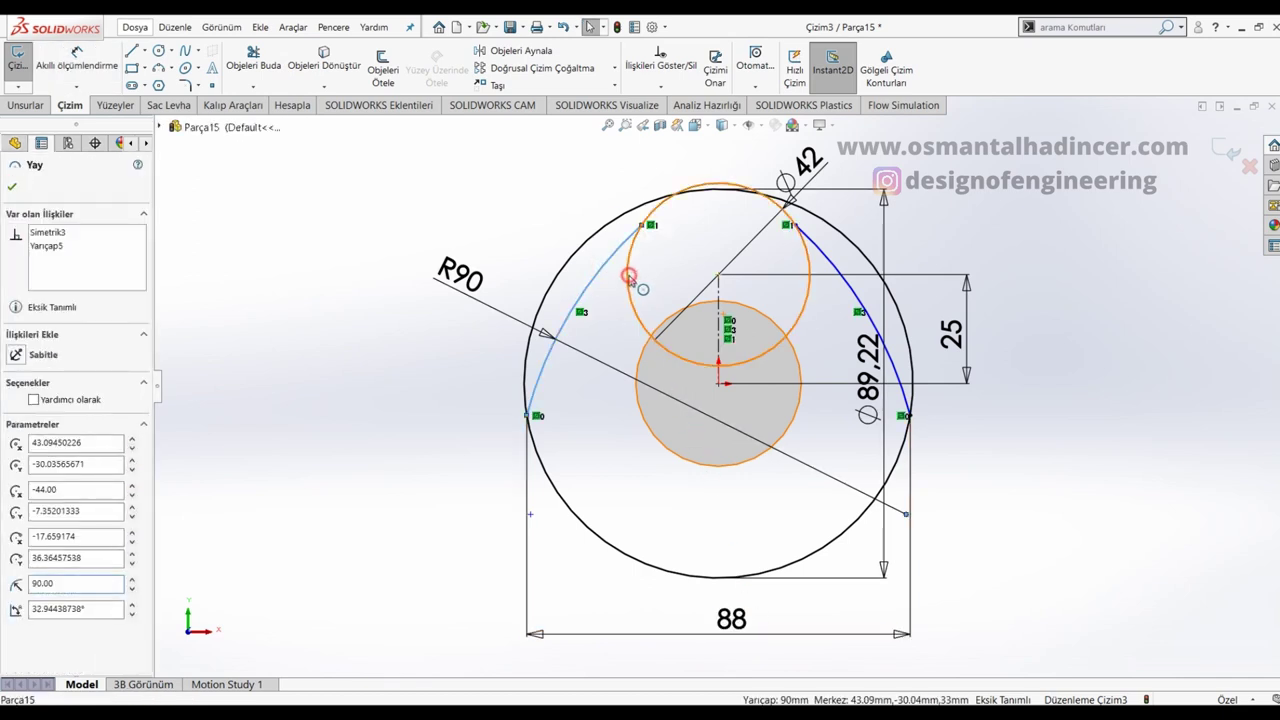
ctrl+click(629, 278)
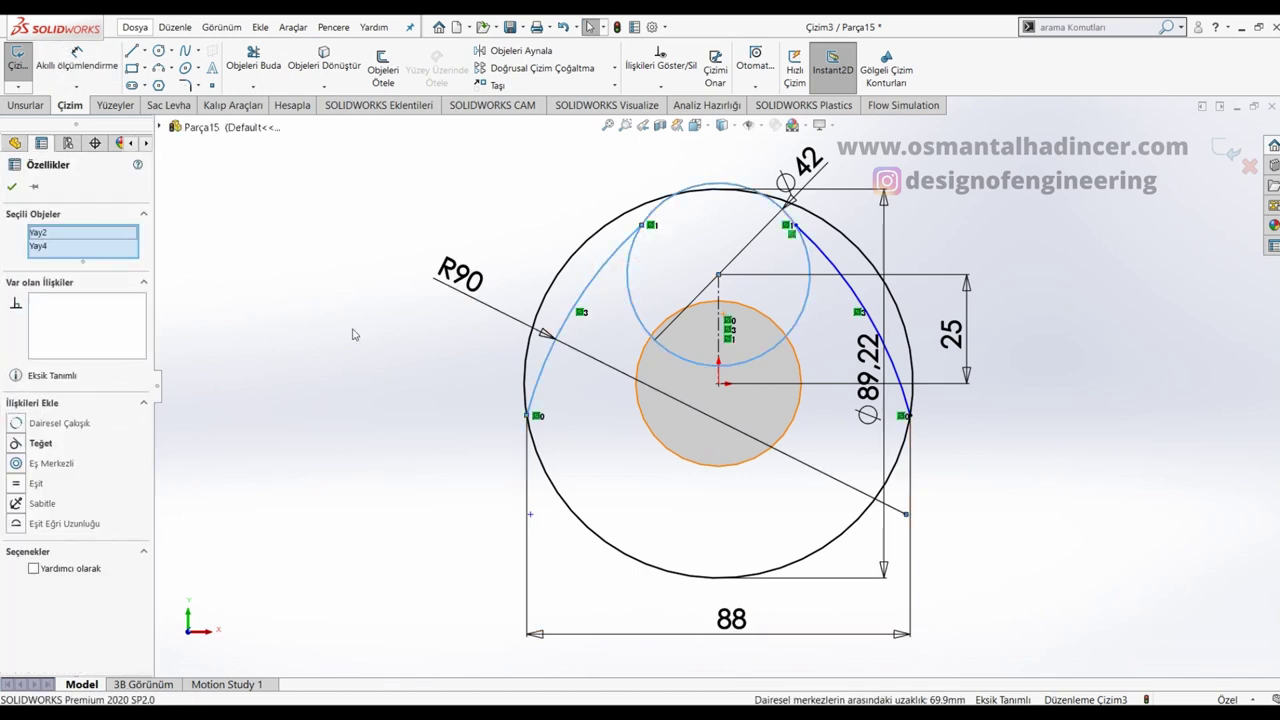
click(14, 443)
click(10, 188)
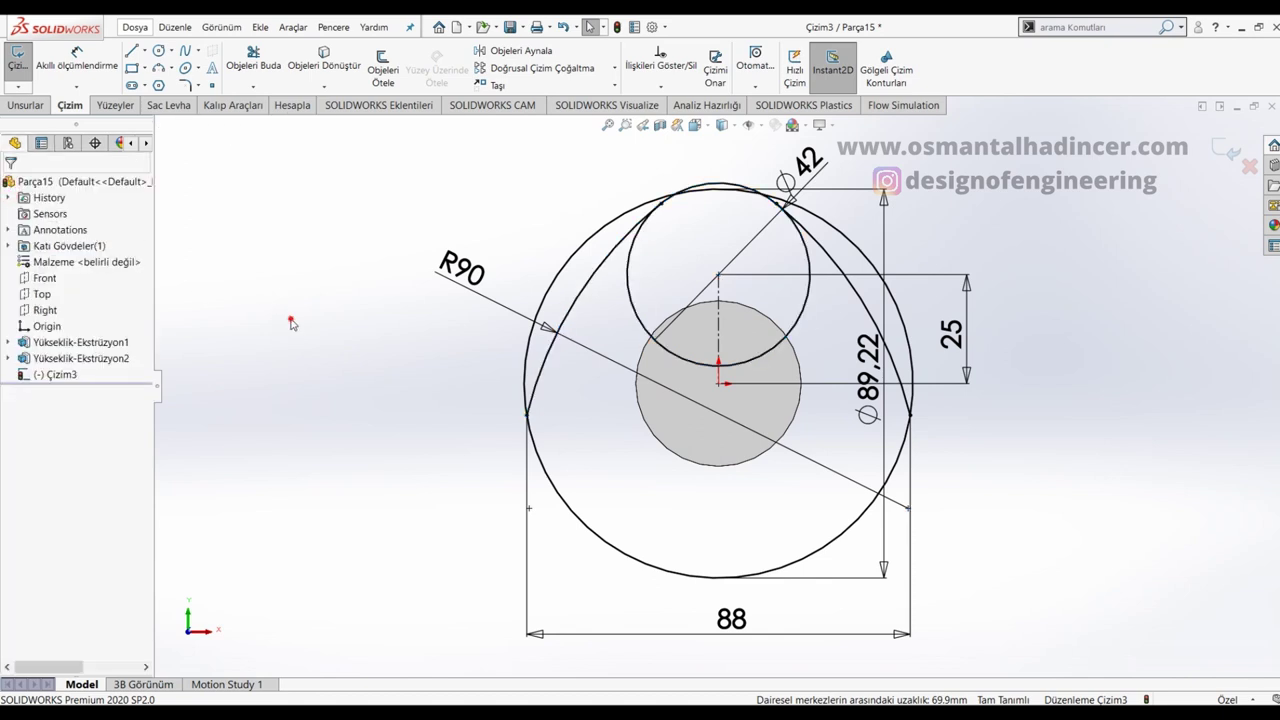
click(253, 58)
click(630, 302)
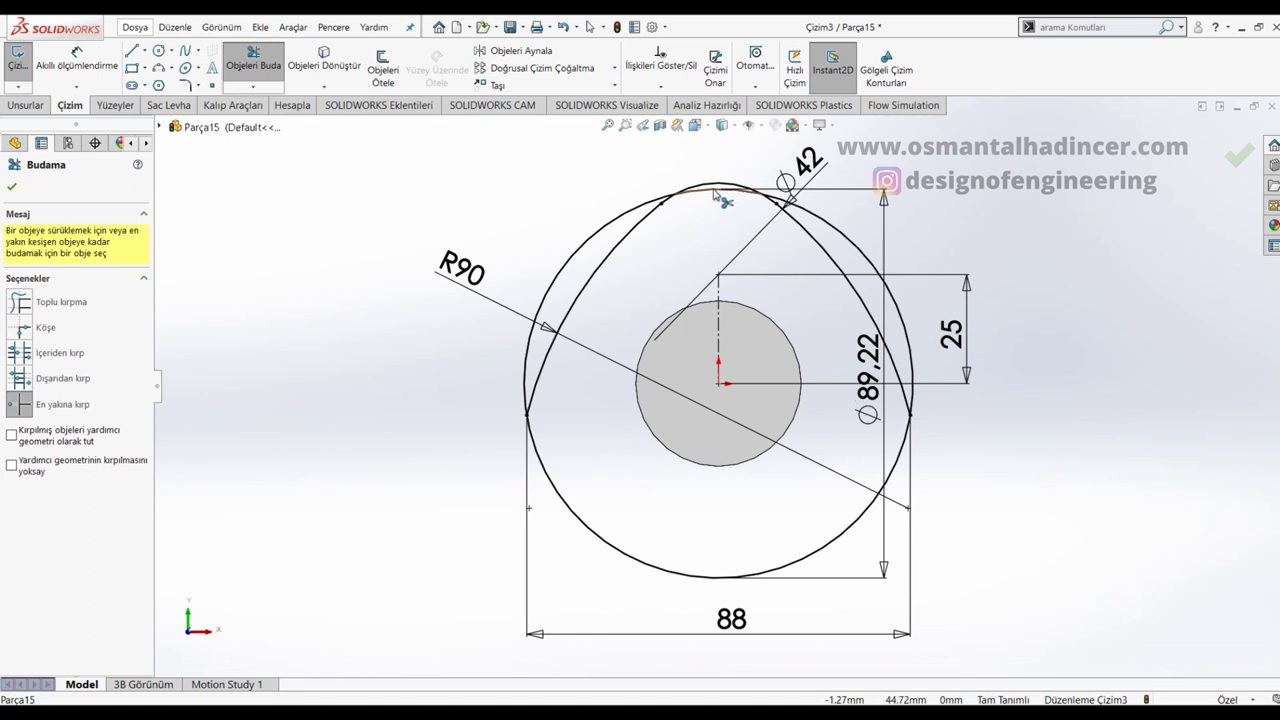
Step: Trim both sides of the large circle and extrude the outline 8 mm
click(623, 214)
click(838, 229)
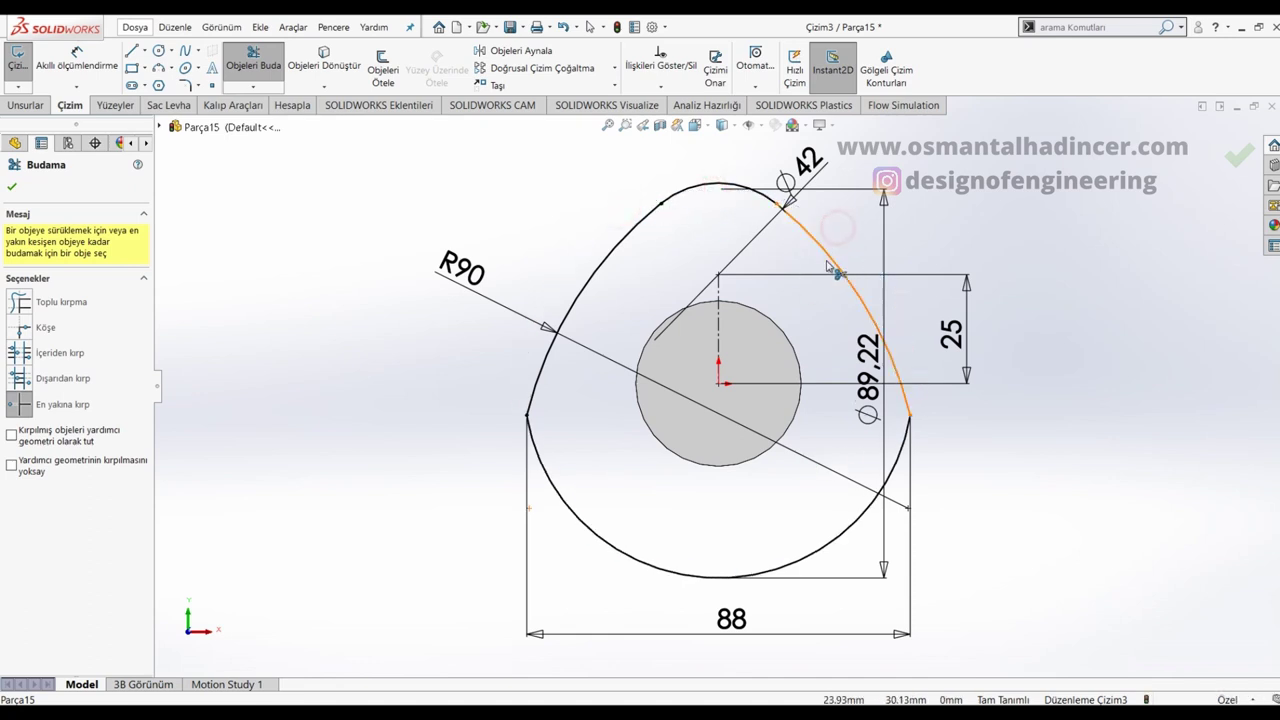
click(12, 187)
click(20, 104)
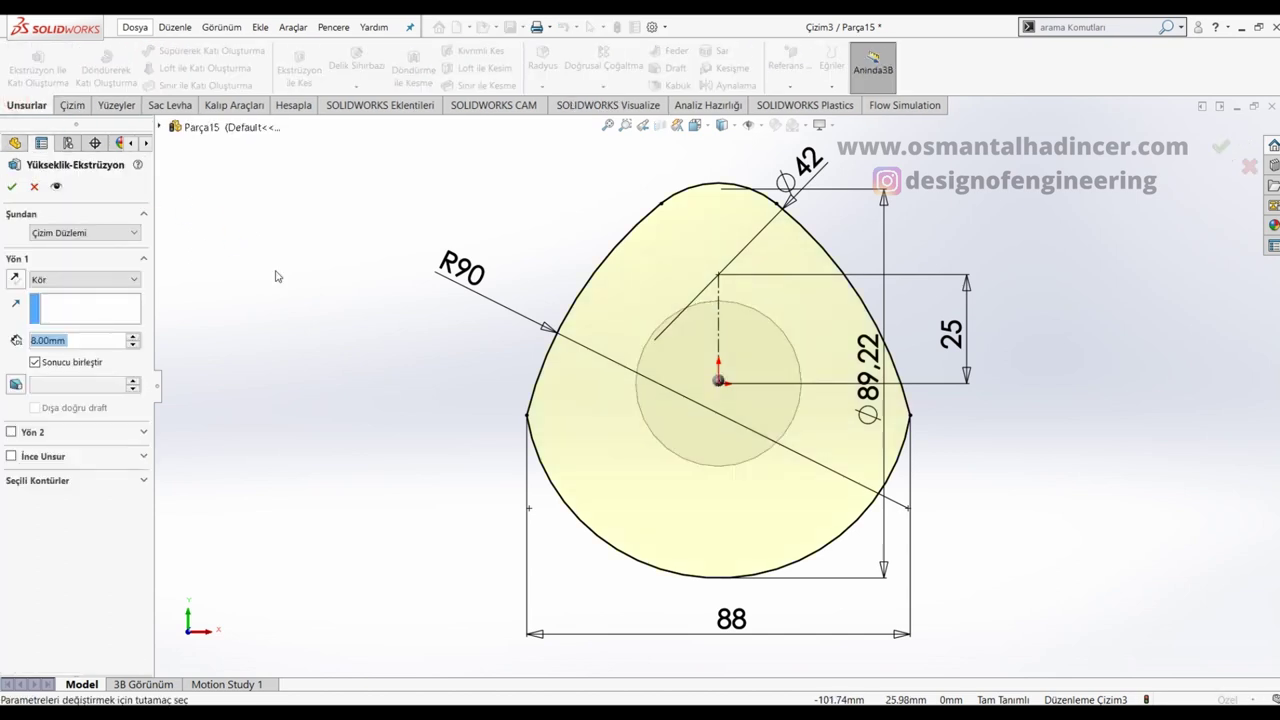
key(Return)
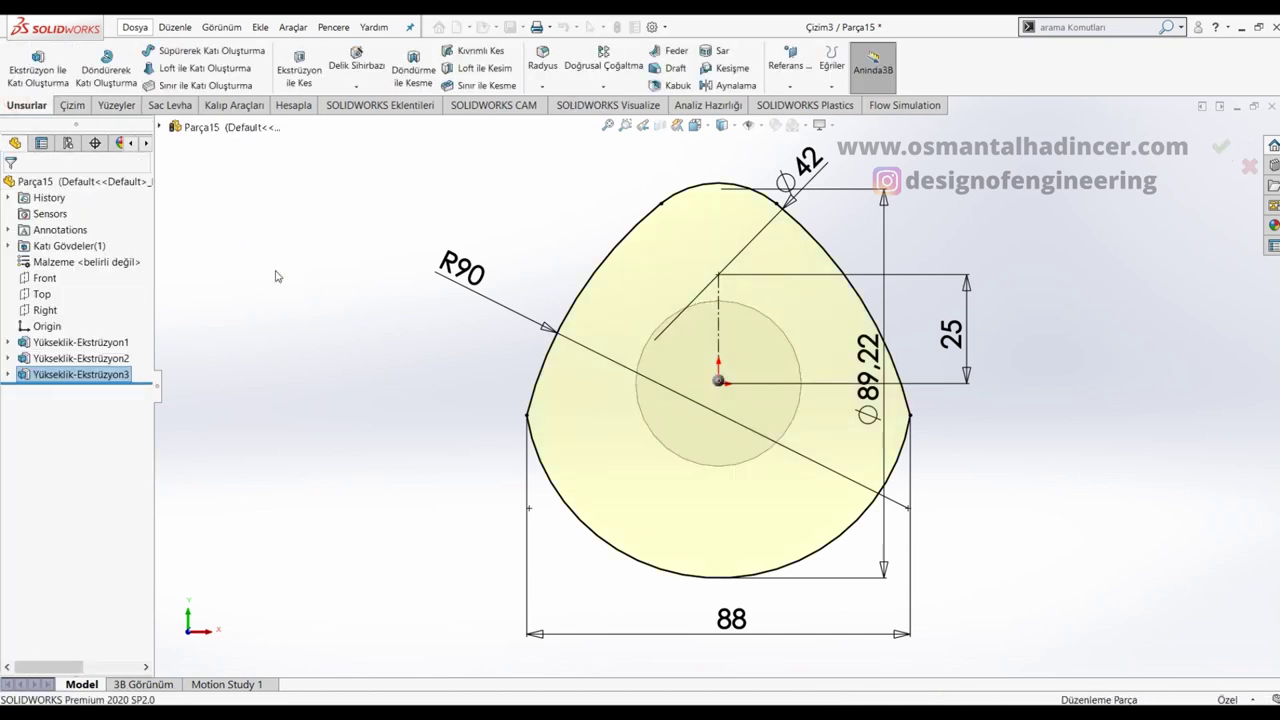
Step: Open a new sketch on the cam plate's front face
mouse_move(382, 366)
middle_down()
mouse_move(583, 400)
mouse_move(466, 346)
middle_up()
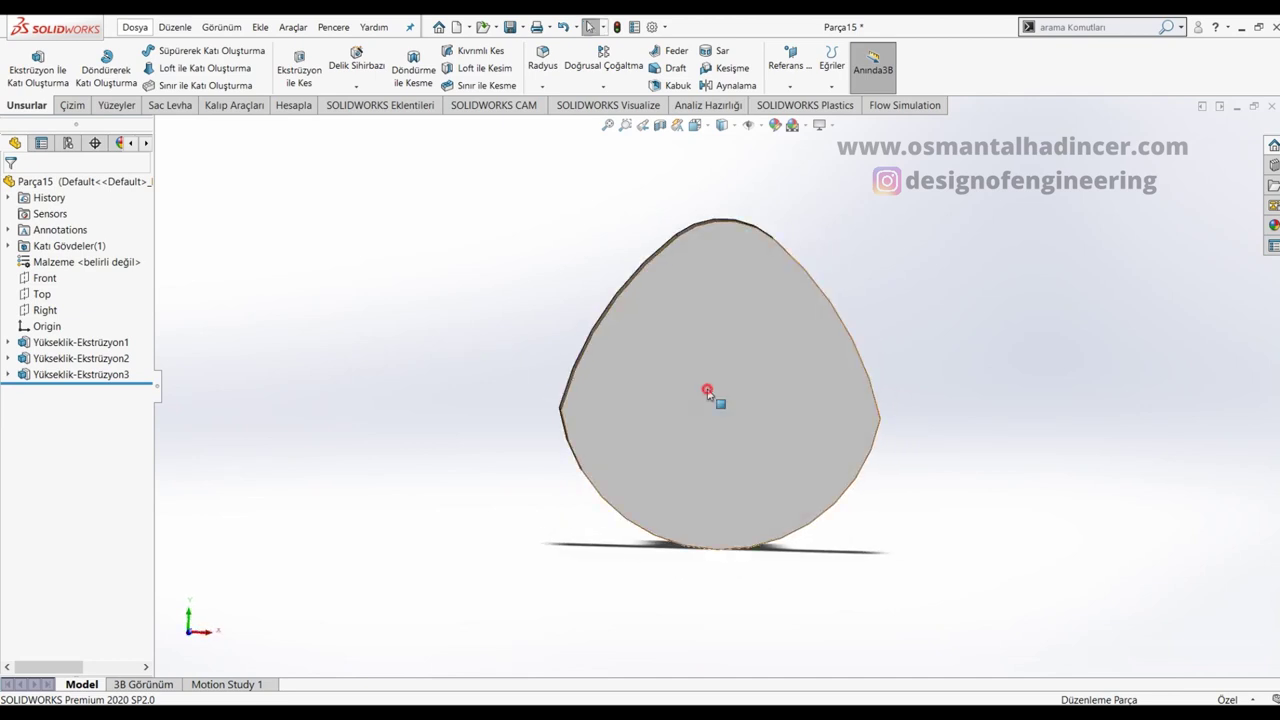
click(709, 391)
click(767, 349)
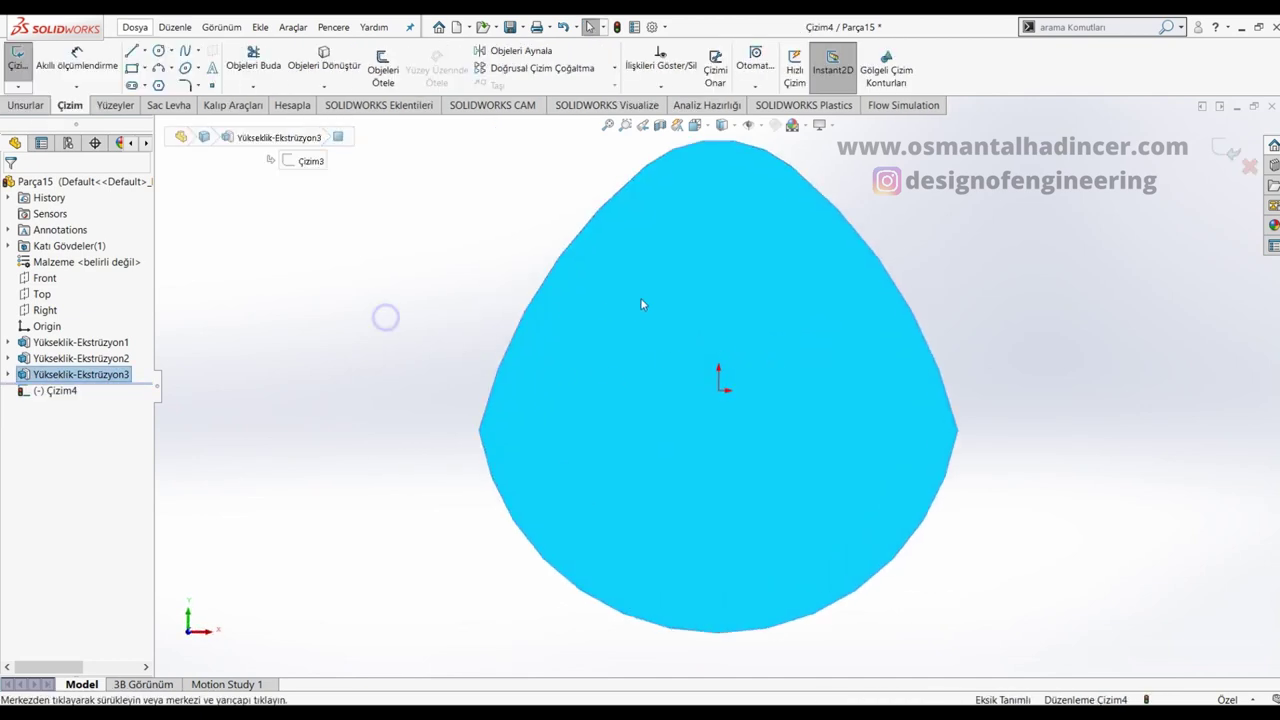
Step: Sketch a Ø32 circle centred above the origin on the plate face
key(c)
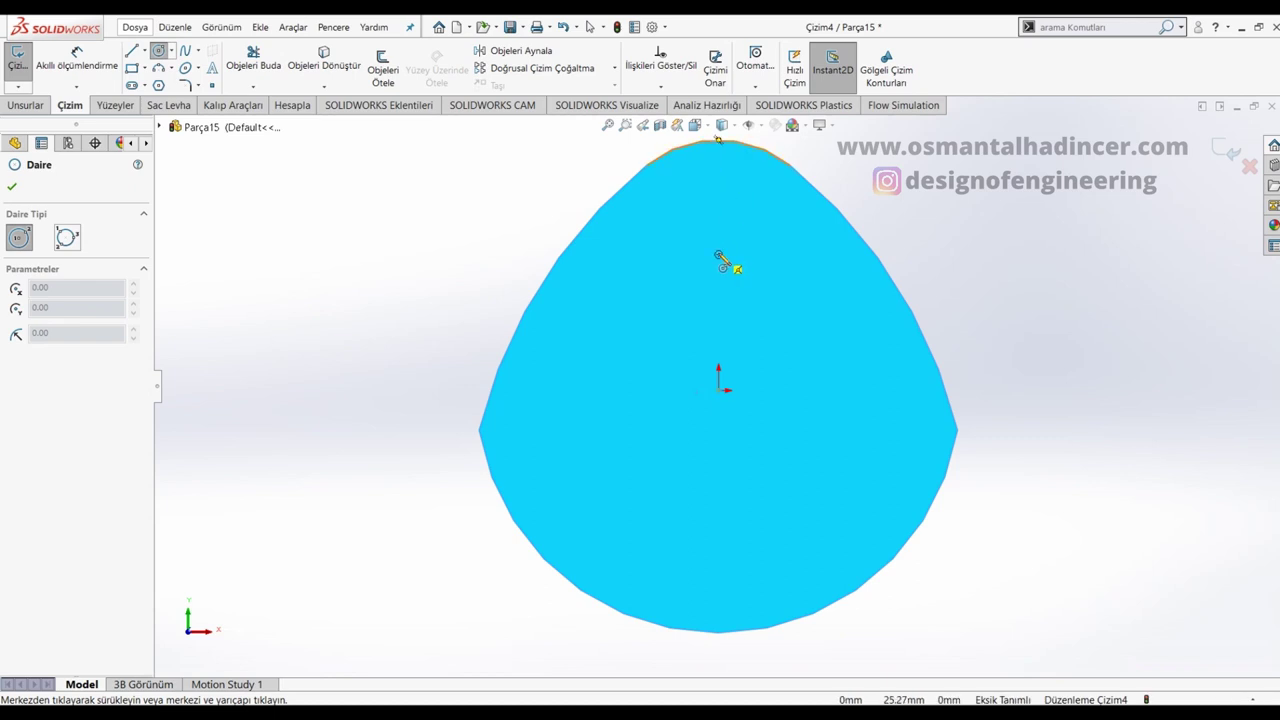
click(718, 254)
click(766, 296)
key(Escape)
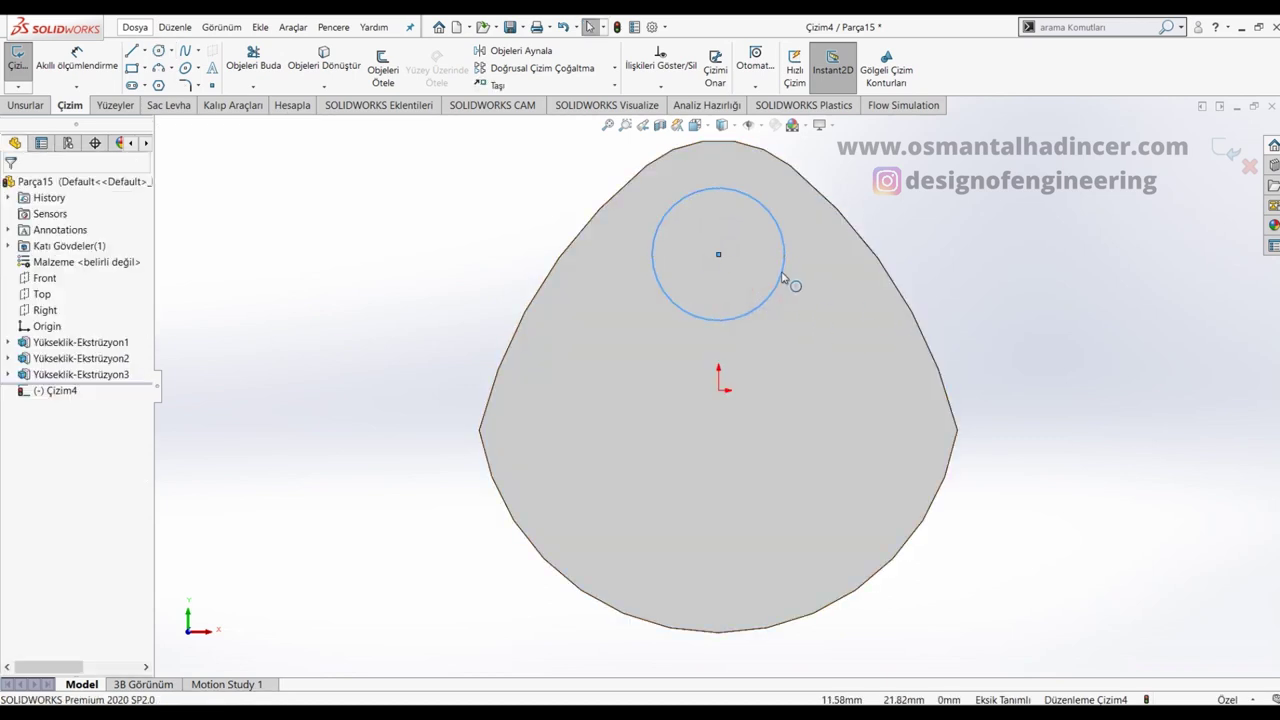
click(783, 278)
right_drag(777, 309, 806, 206)
click(783, 248)
click(950, 262)
text(32)
key(Return)
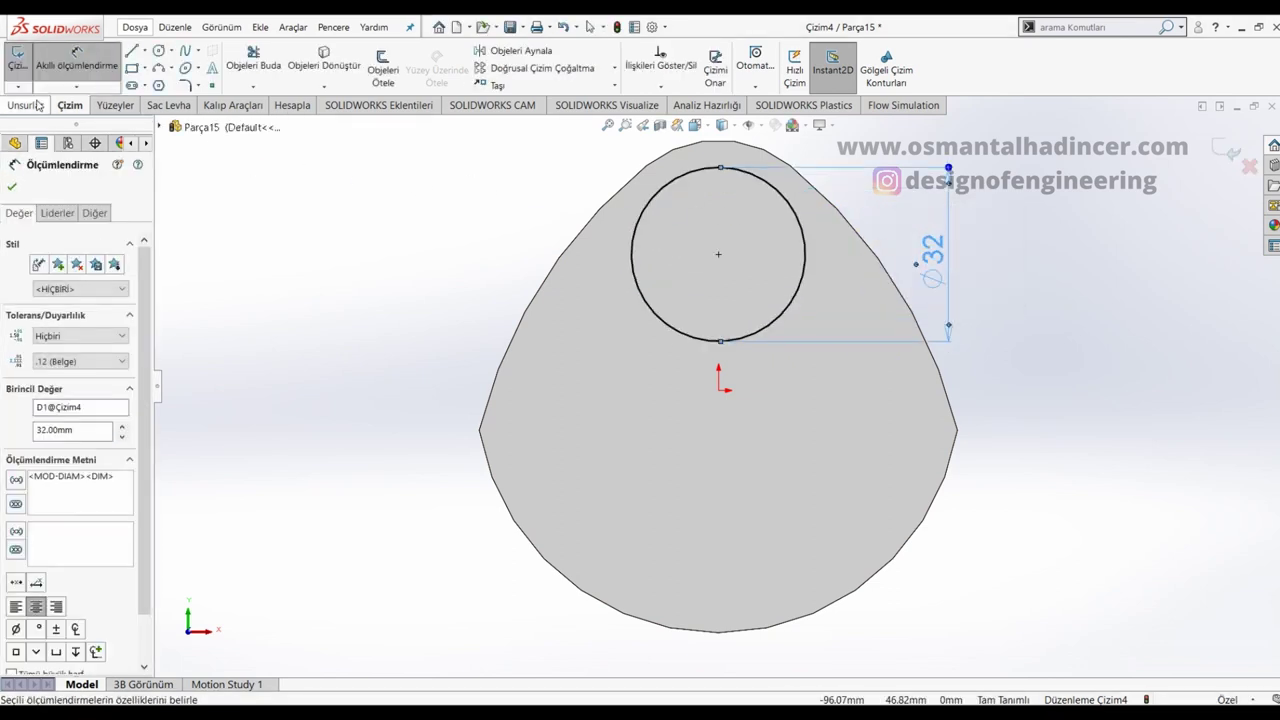
Step: Extrude the Ø32 circle 15 mm into a cylinder and select its end face
click(38, 105)
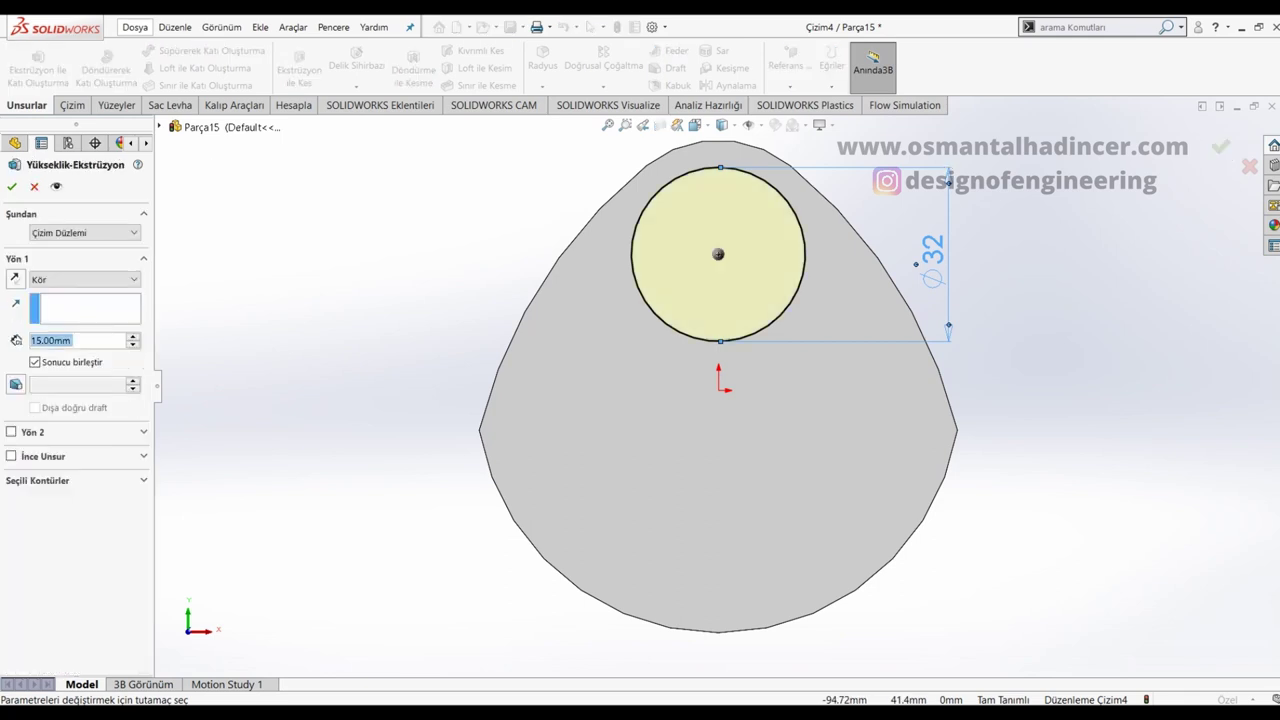
key(Return)
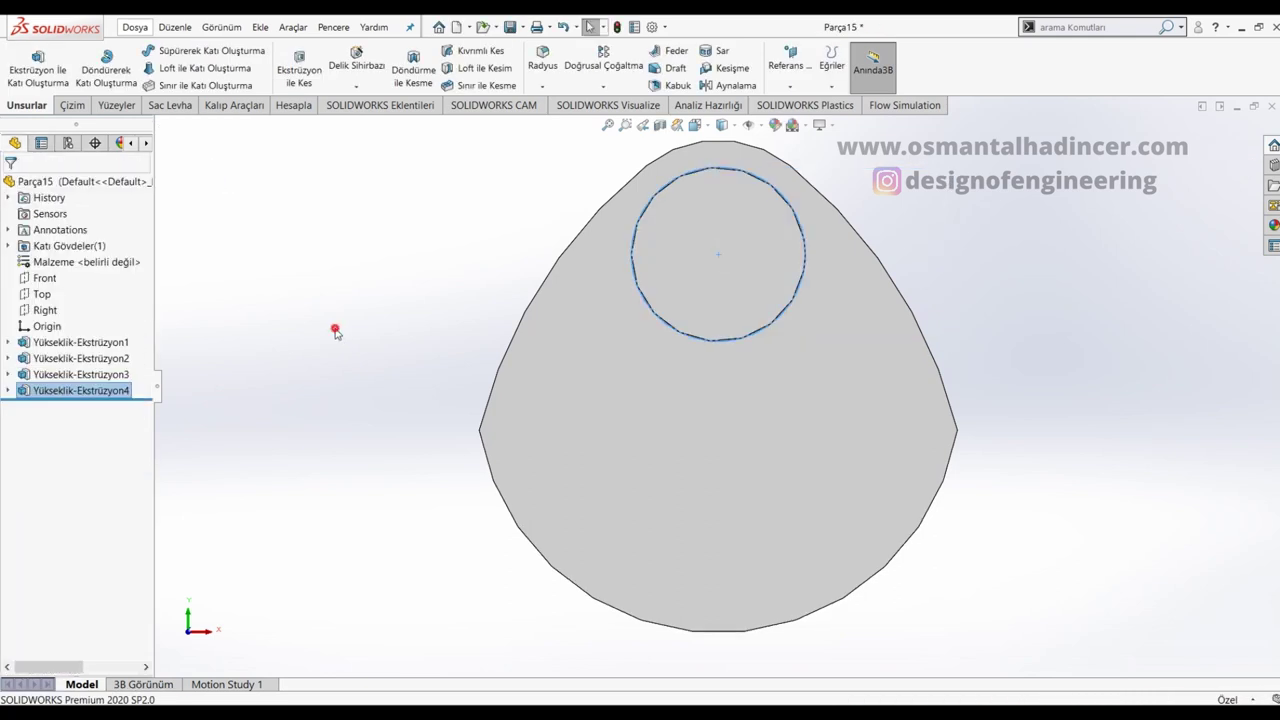
middle_drag(591, 311, 651, 349)
click(847, 320)
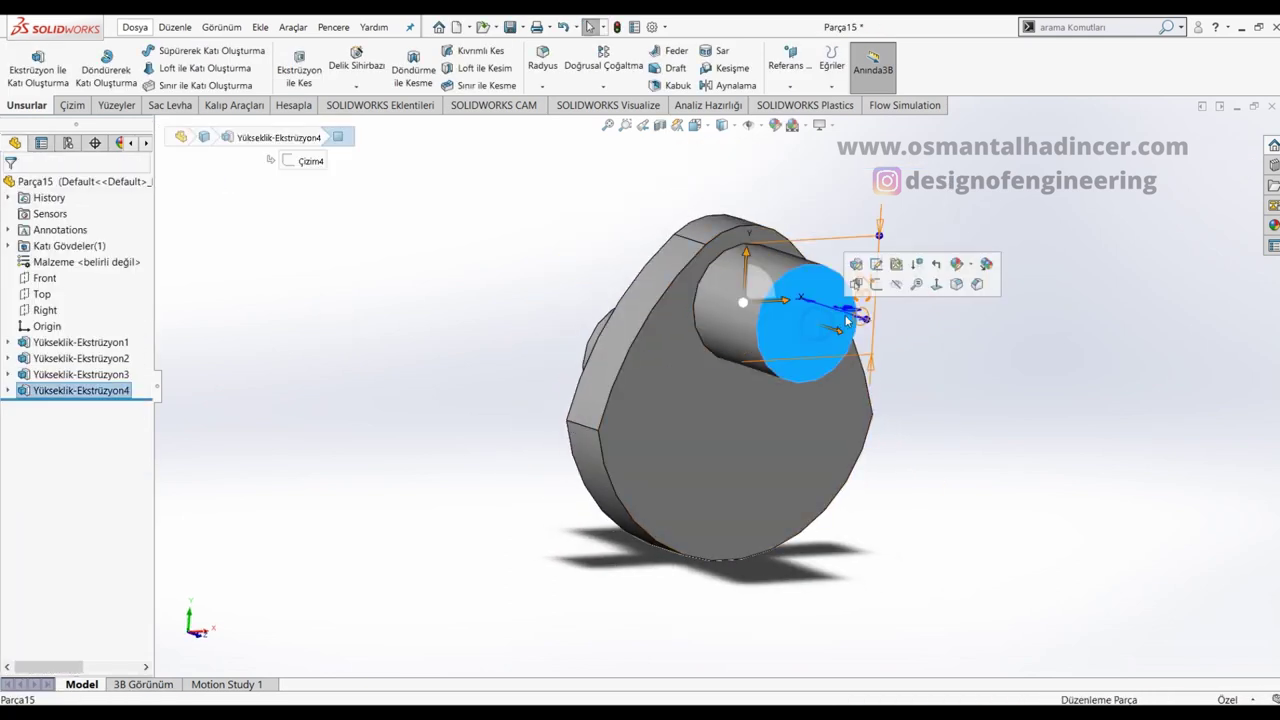
Step: Start a sketch on the cylinder face and convert the cam face outline into sketch curves
click(877, 285)
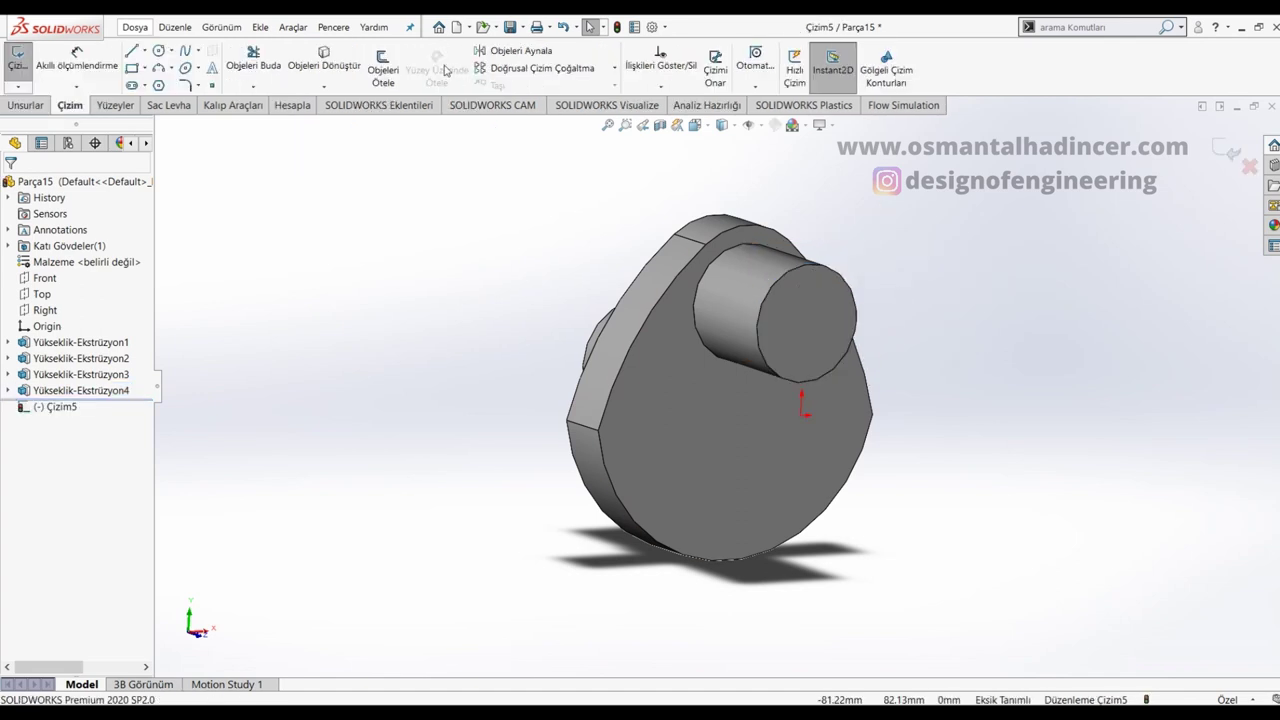
click(338, 54)
click(682, 418)
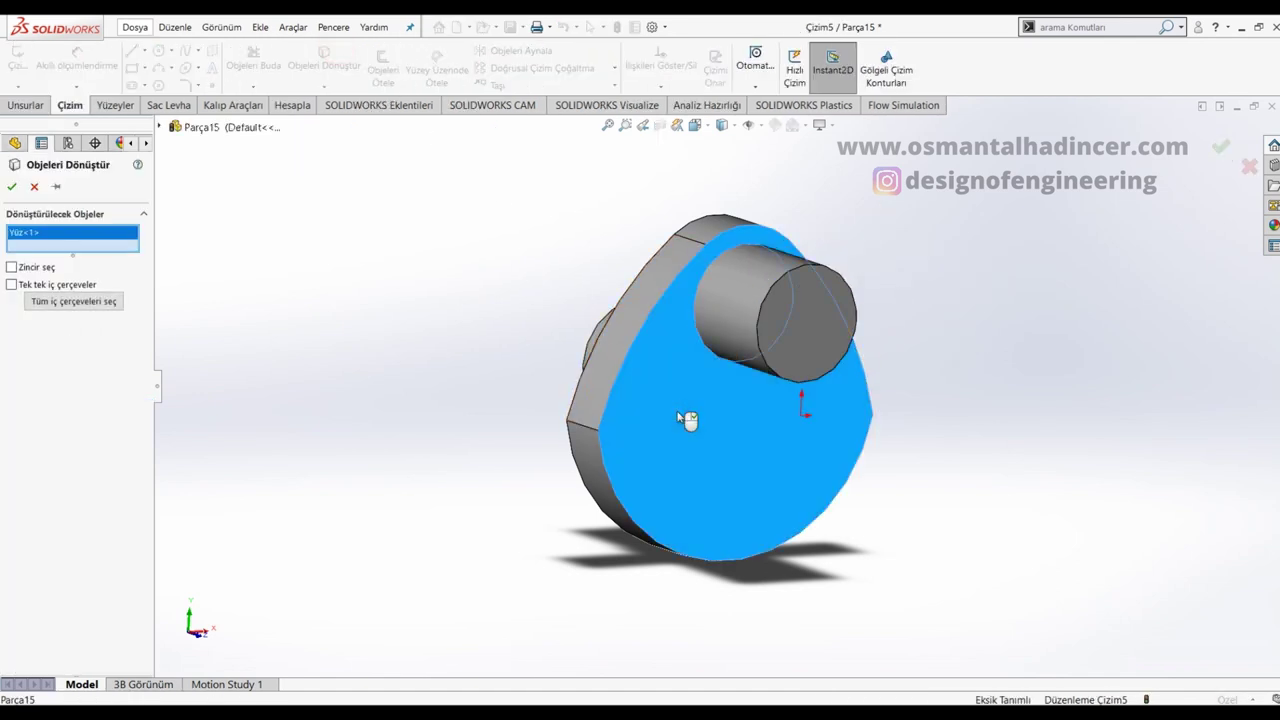
key(Return)
Step: Extrude the converted outline 10 mm and open a new sketch on its front face
click(40, 110)
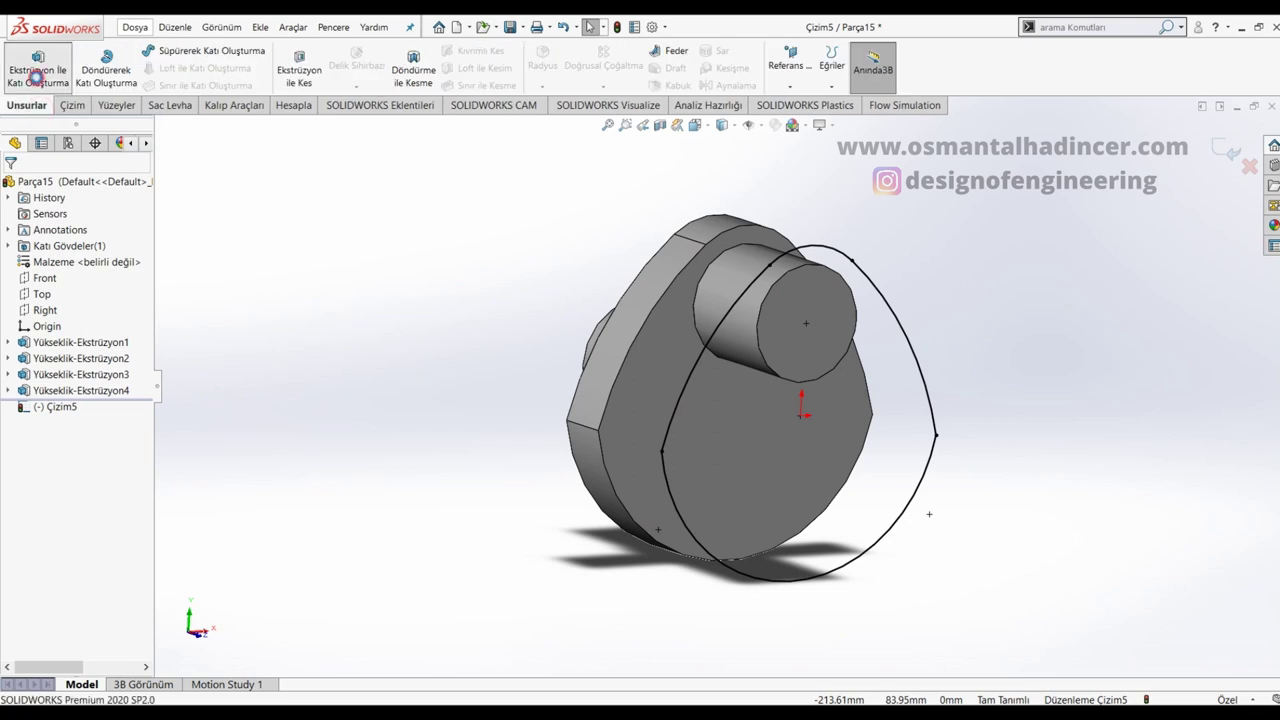
click(37, 68)
text(10)
key(Return)
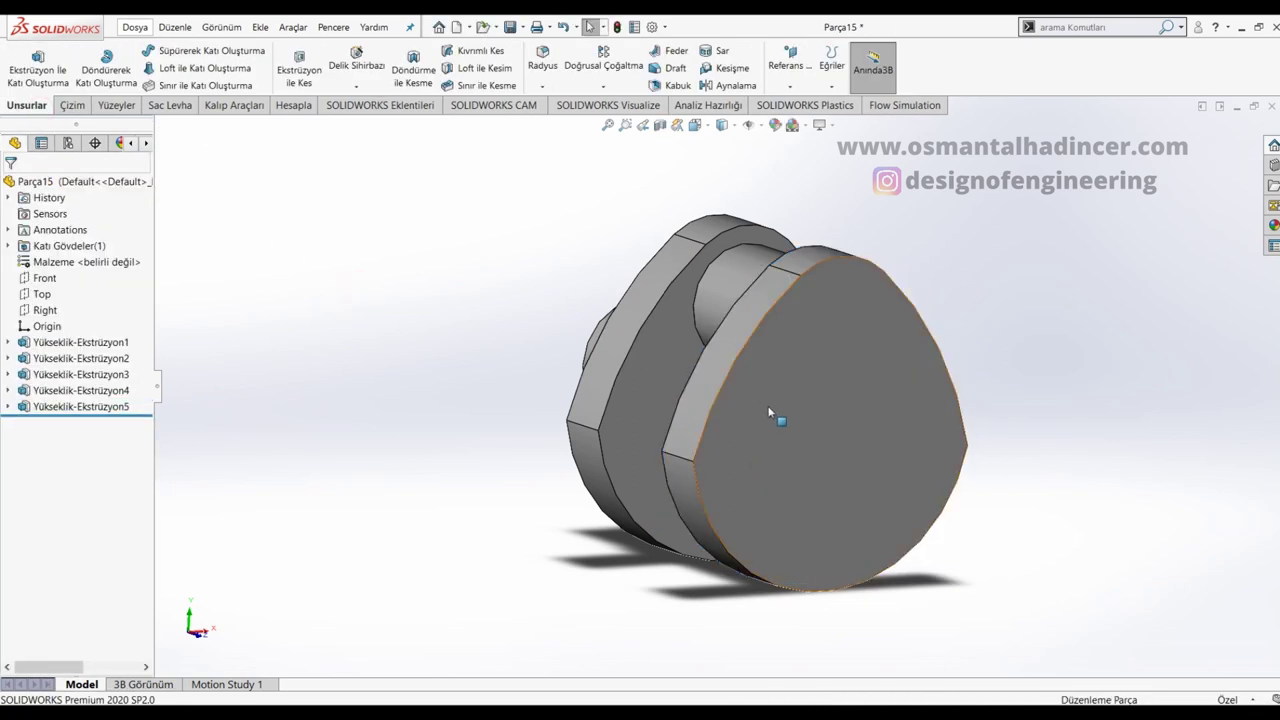
click(769, 406)
click(816, 366)
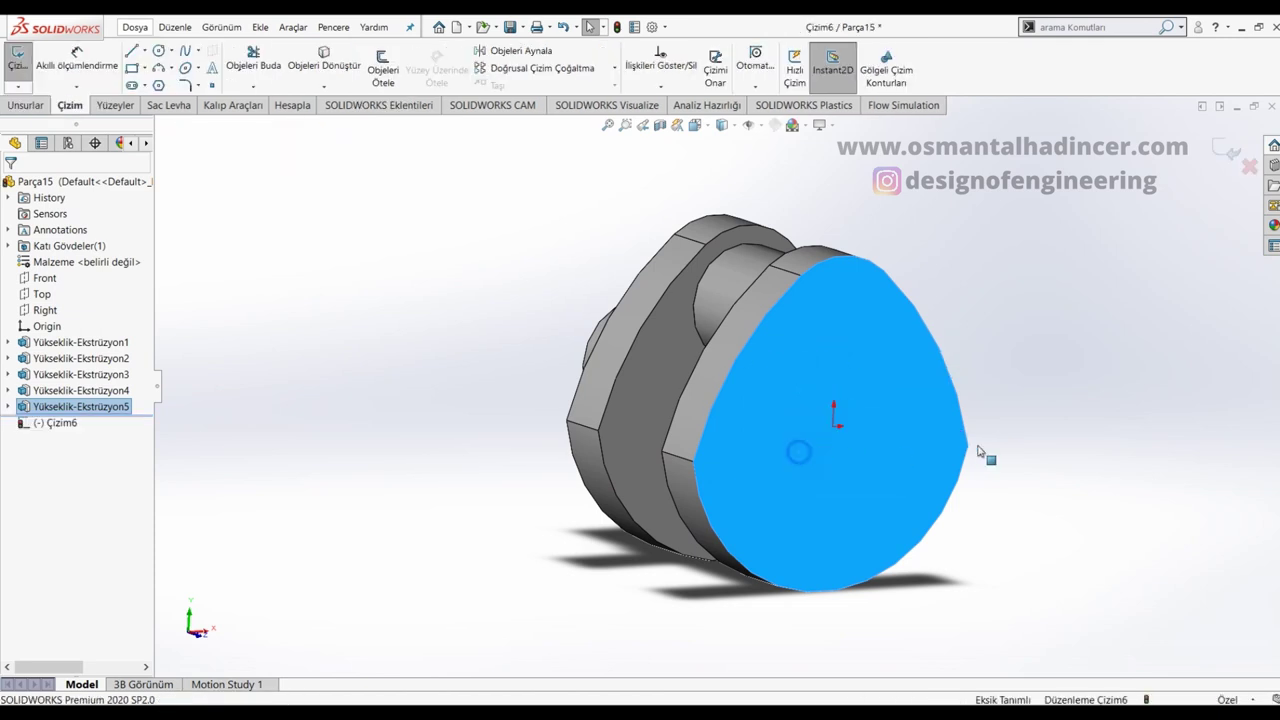
Step: Draw a circle at the origin and dimension it to Ø34
key(c)
click(834, 427)
click(887, 424)
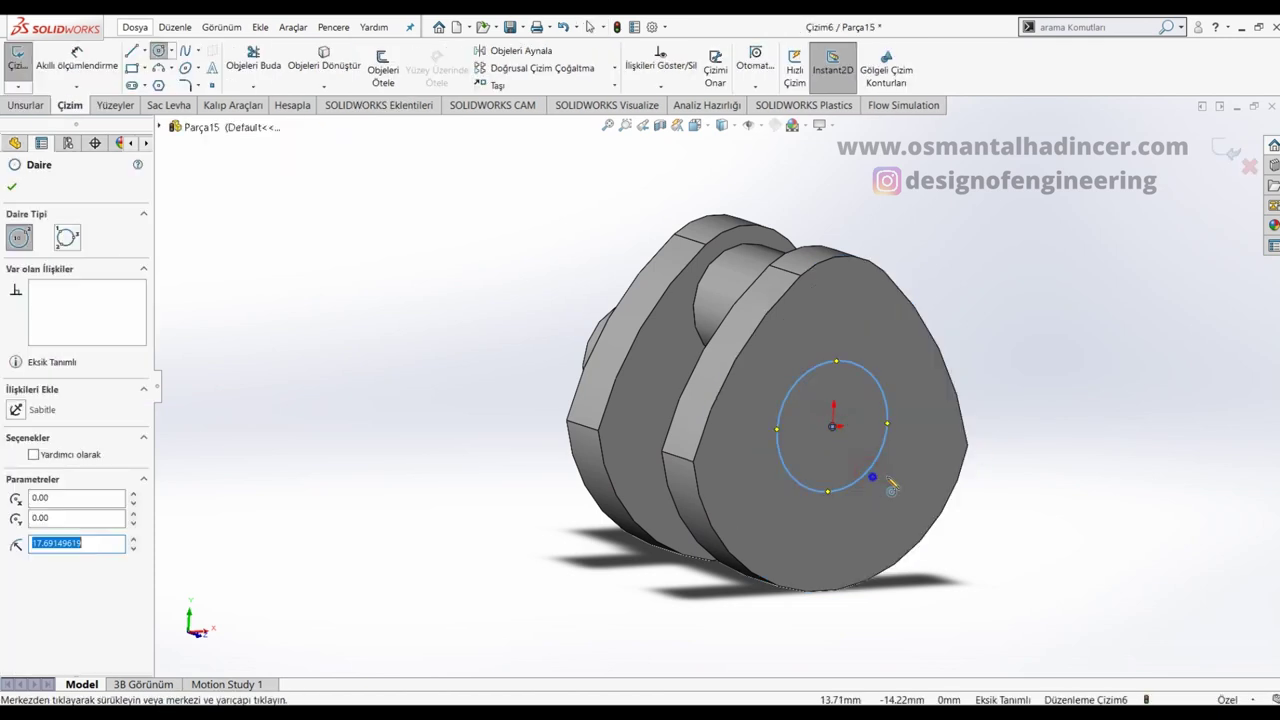
key(Escape)
right_drag(887, 424, 871, 370)
click(870, 374)
click(982, 307)
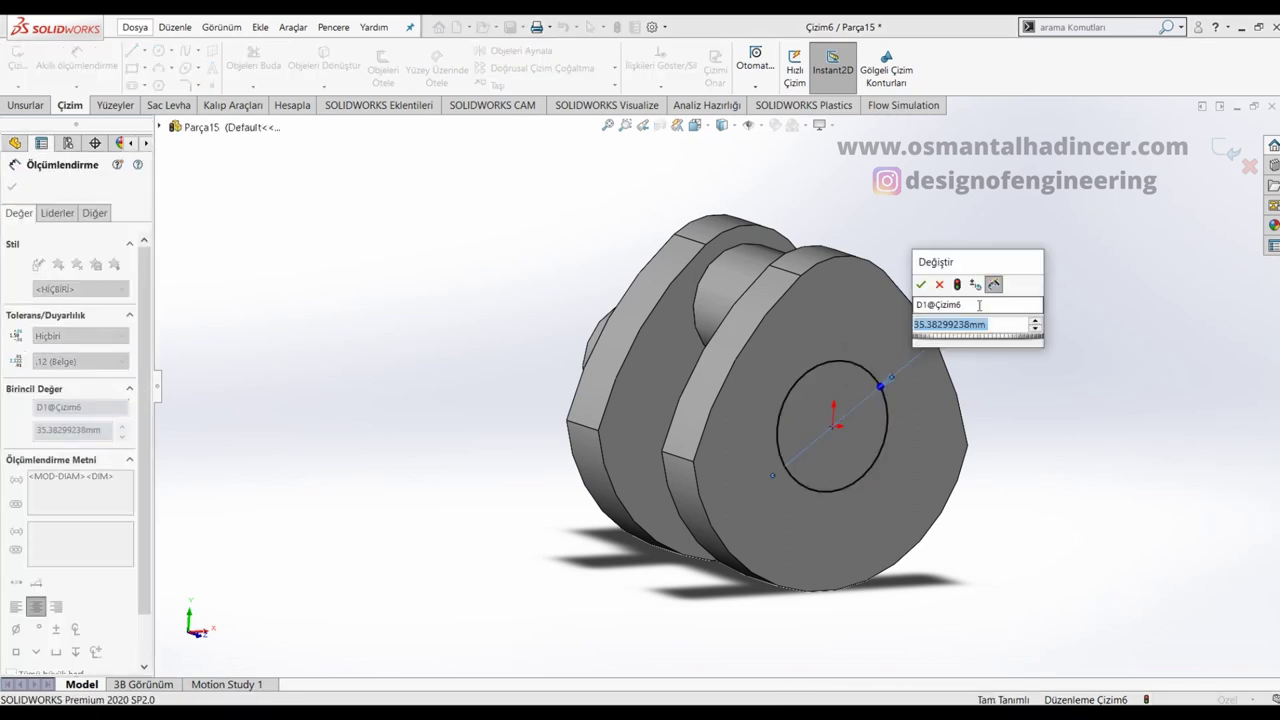
text(34)
key(Return)
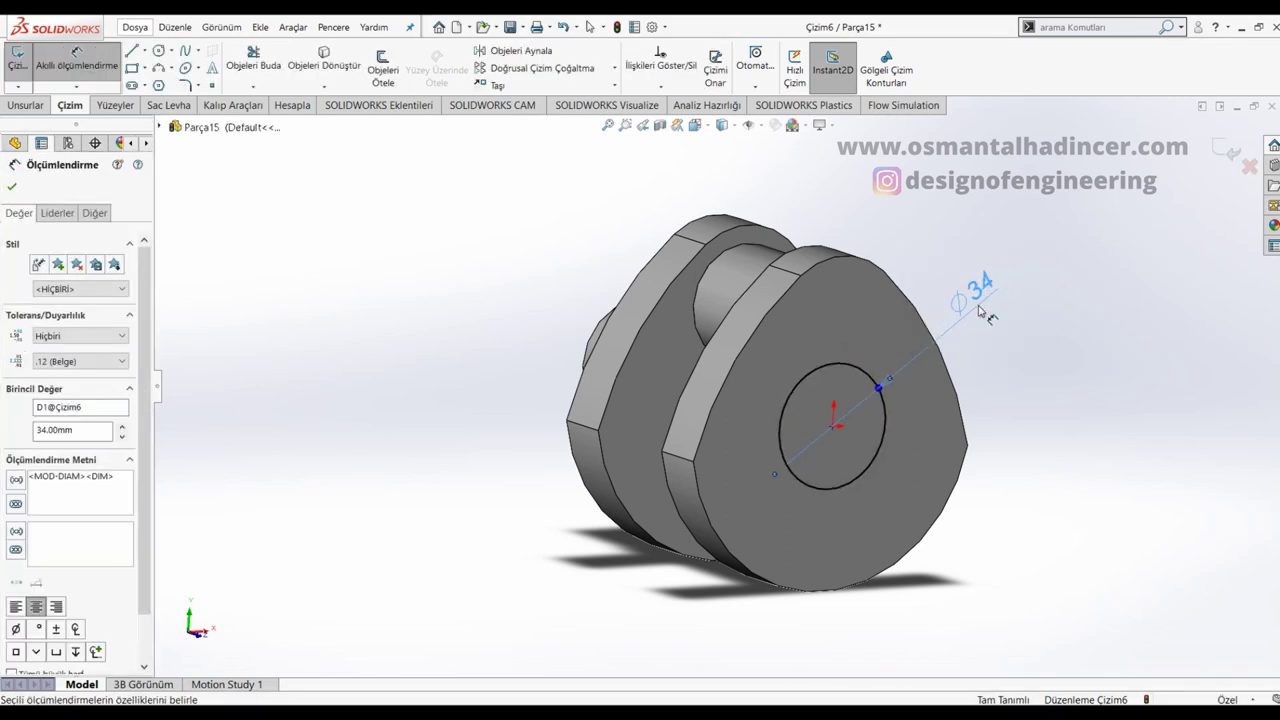
Step: Extrude the Ø34 circle 5 mm and open a new sketch on its end face
click(26, 105)
click(38, 68)
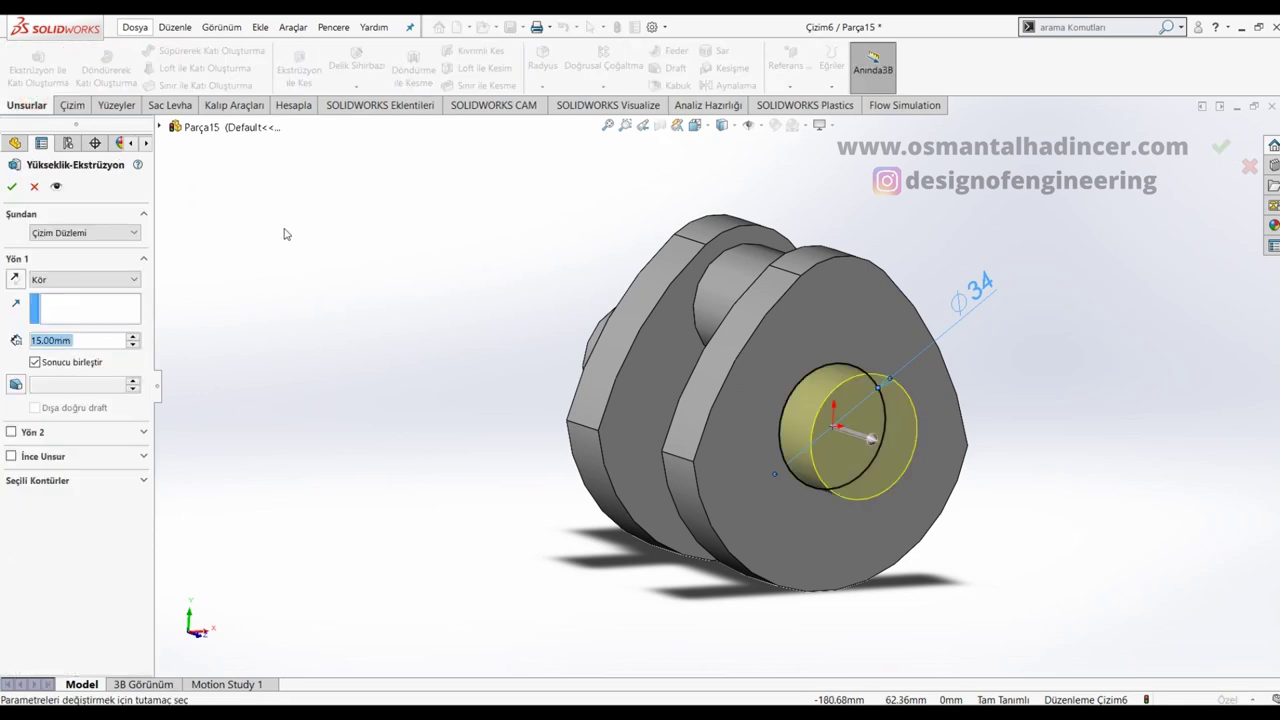
right_click(283, 227)
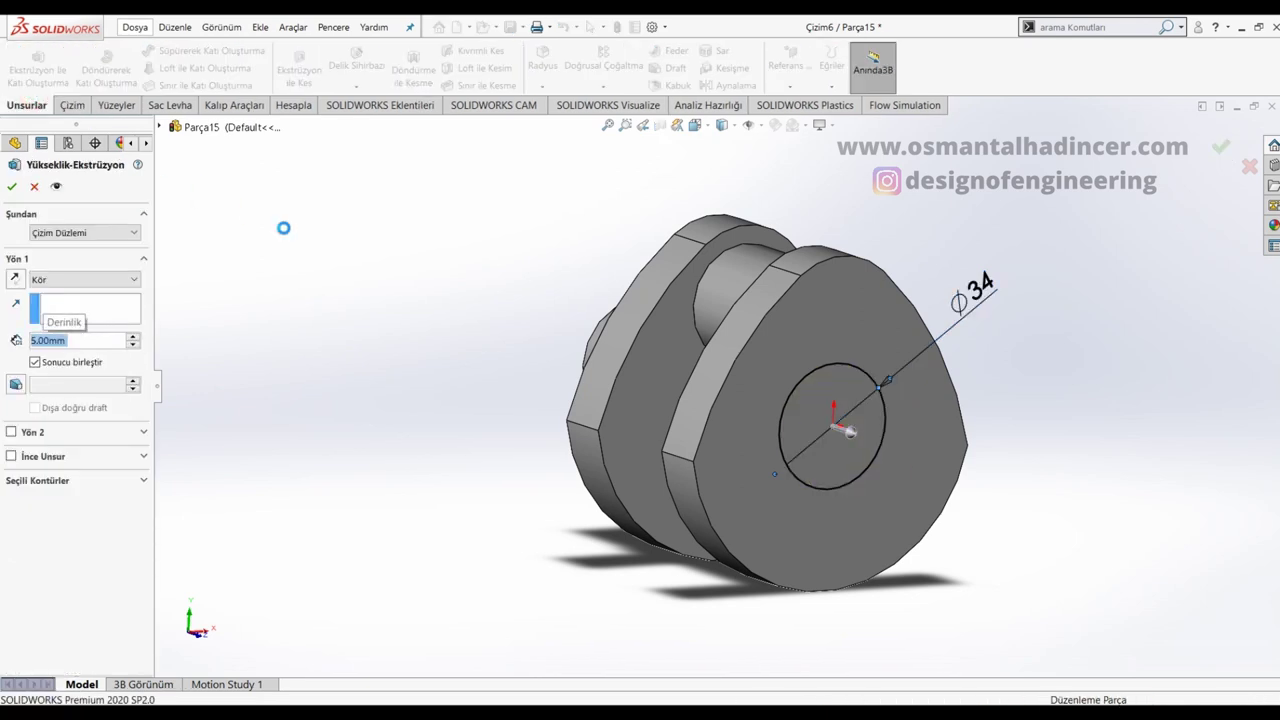
middle_drag(595, 397, 700, 430)
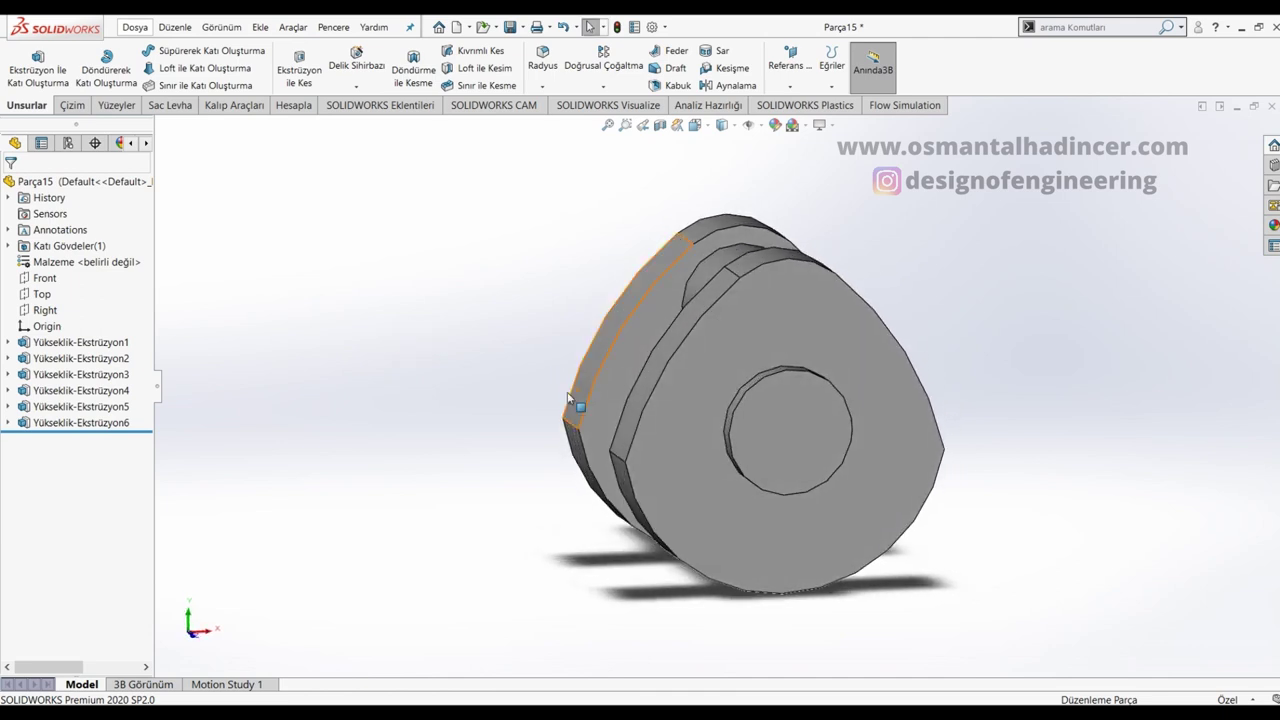
click(800, 450)
click(852, 412)
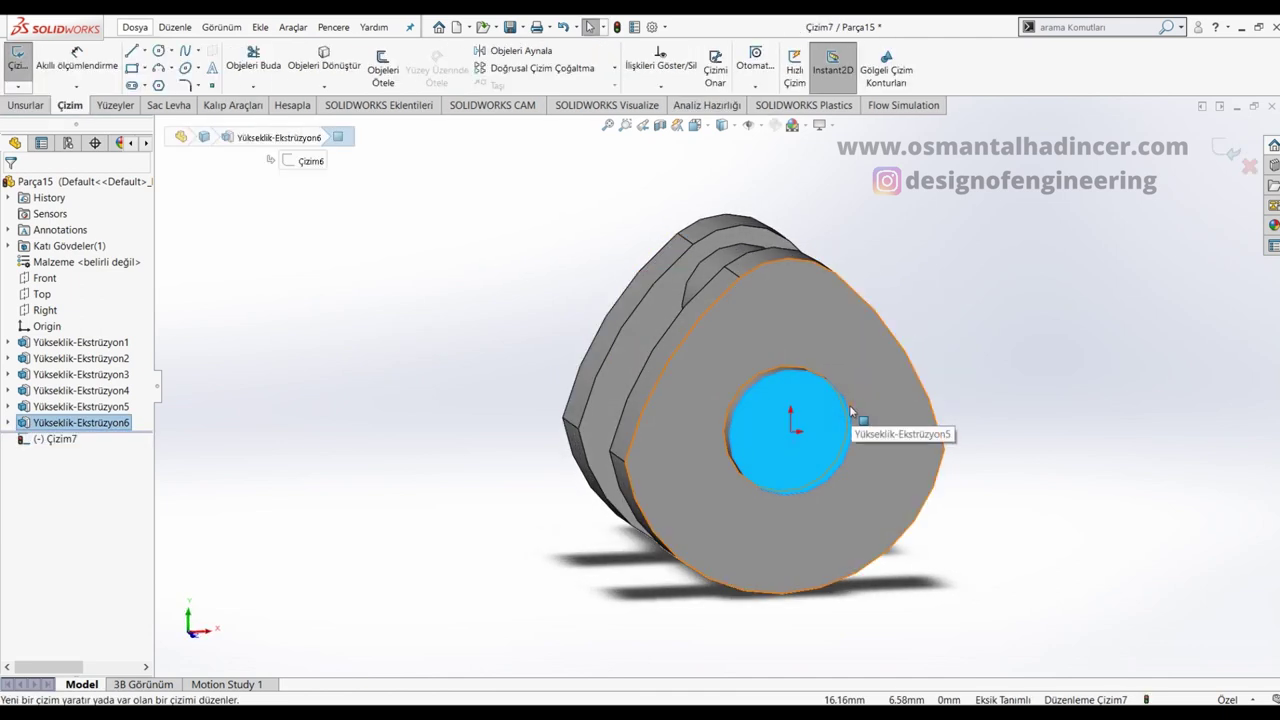
Step: Draw a circle centred on the origin and dimension it to Ø89.22
click(158, 52)
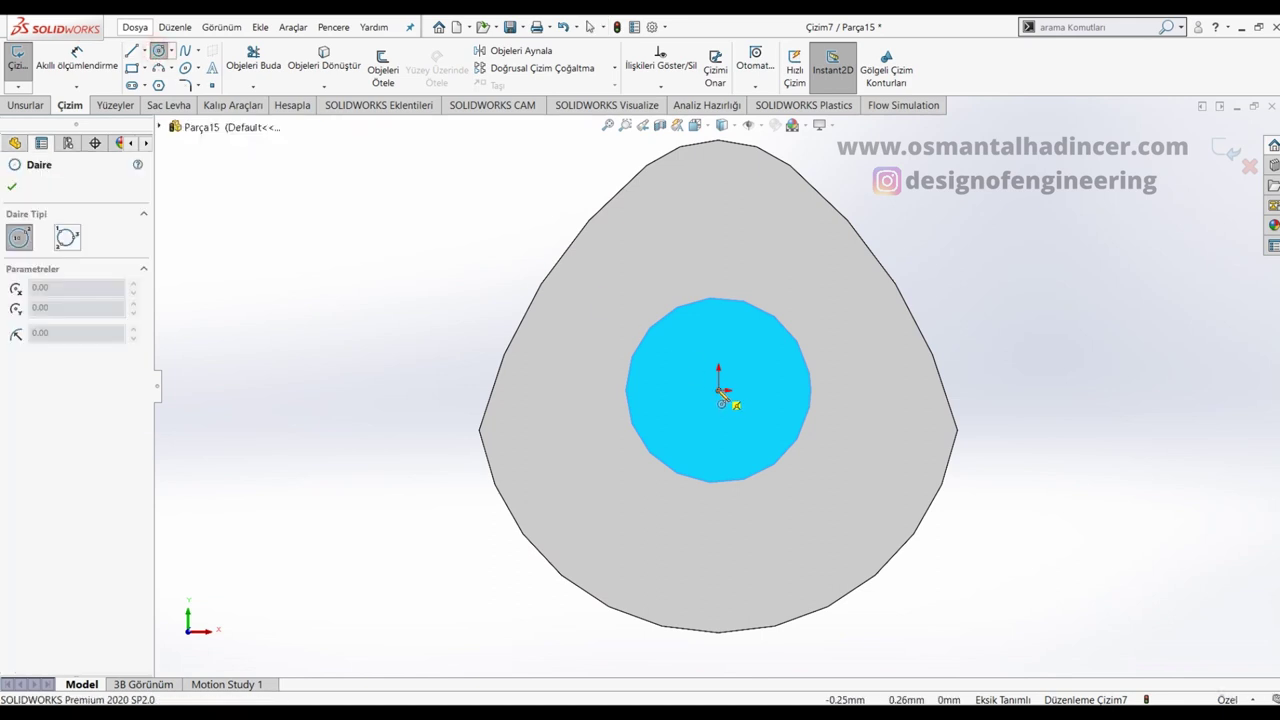
click(719, 391)
click(771, 191)
key(Escape)
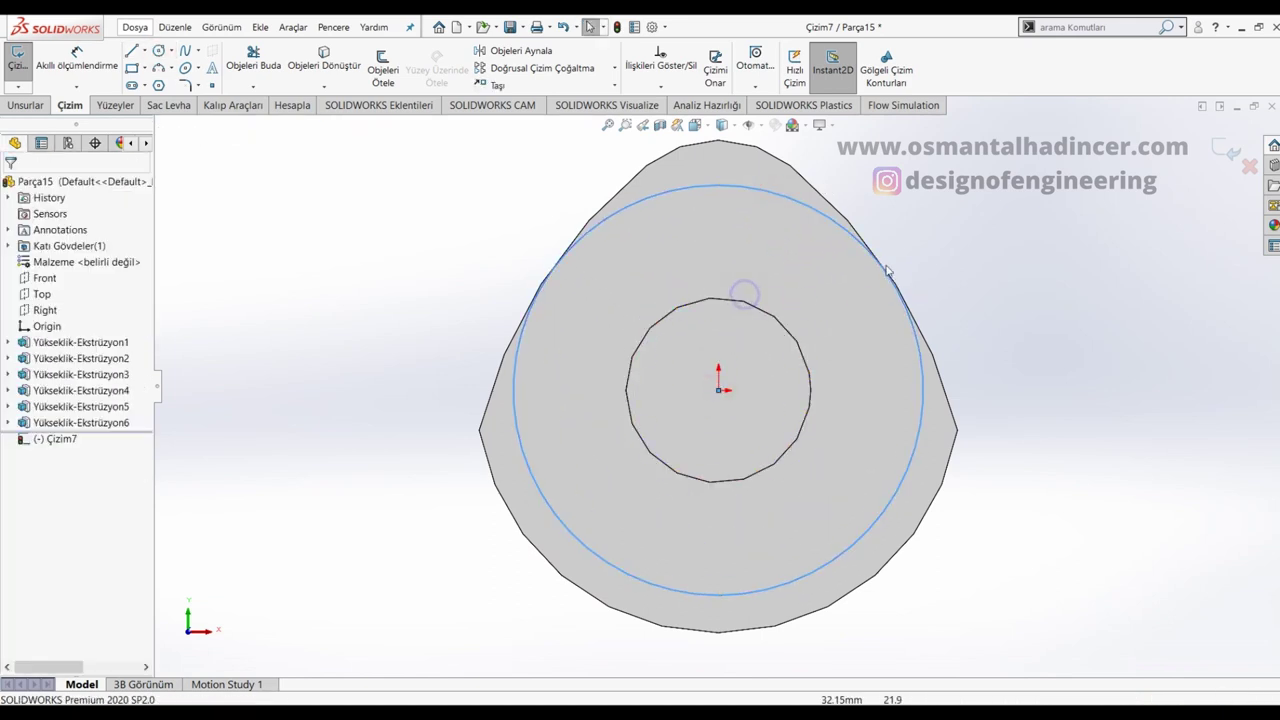
right_drag(814, 300, 816, 216)
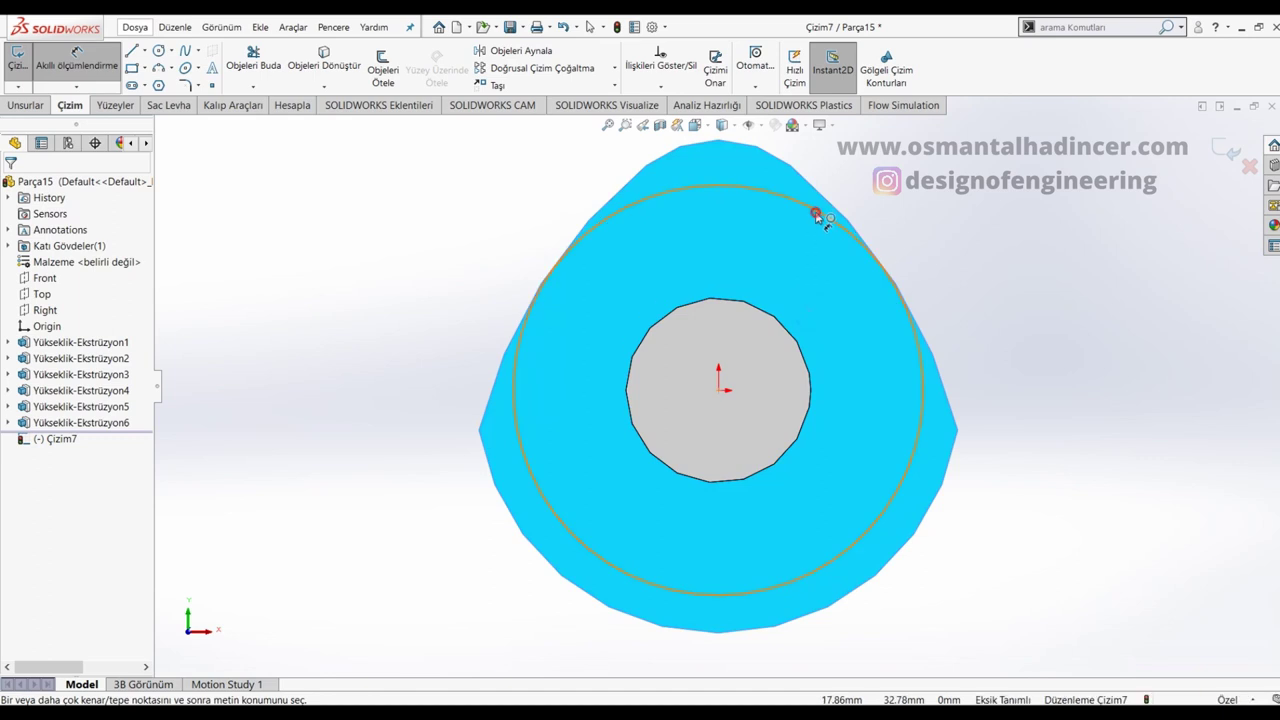
click(816, 216)
click(875, 205)
text(89.22)
key(Return)
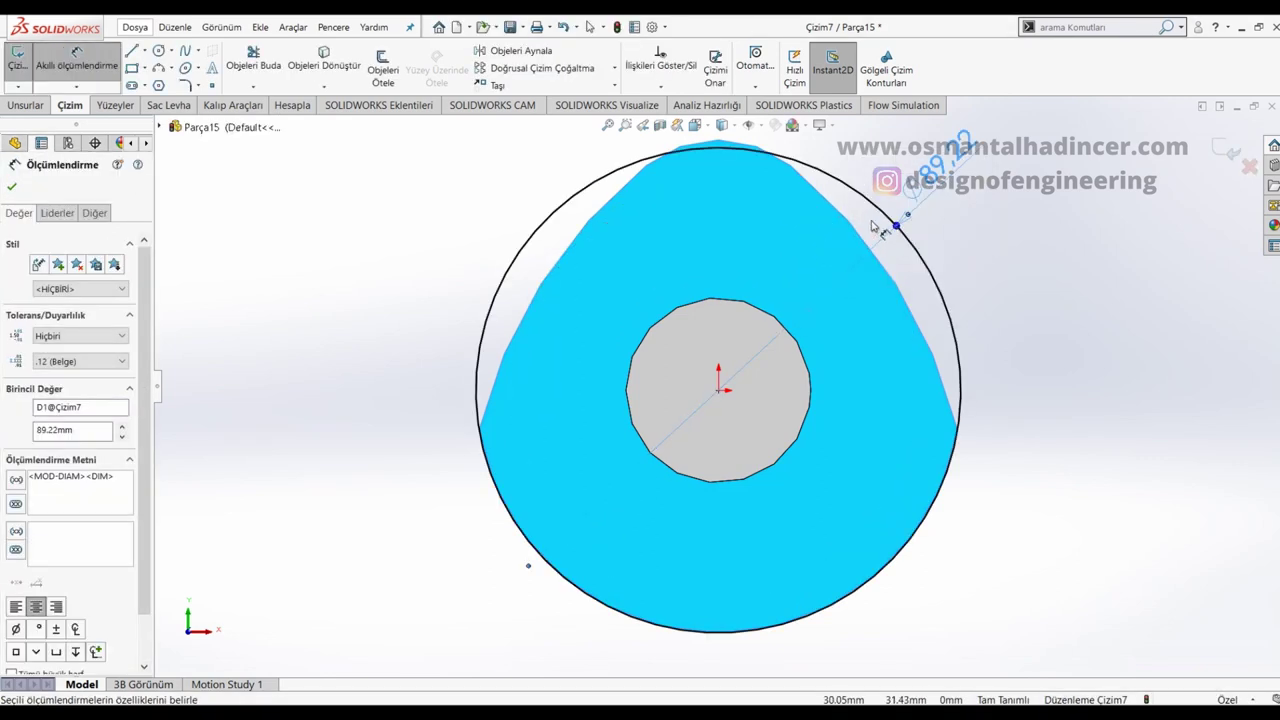
Step: Add a Ø42 circle centred 25 mm below the origin
click(158, 50)
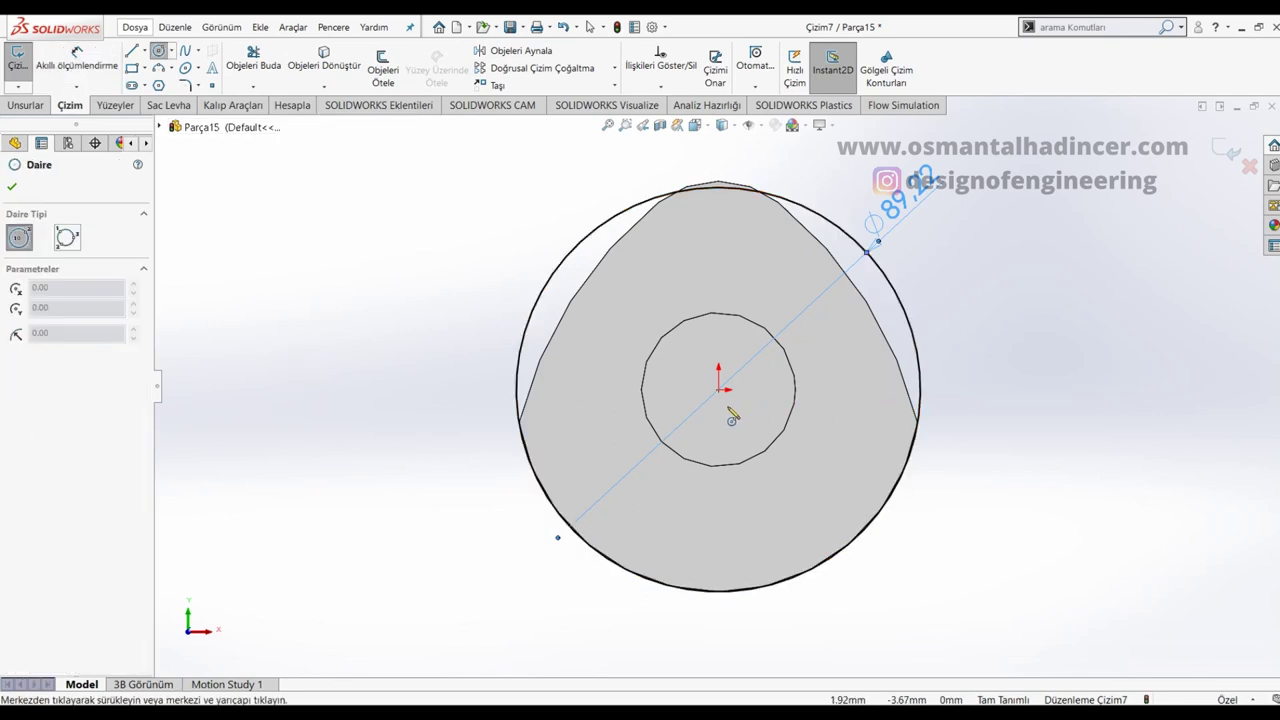
click(718, 520)
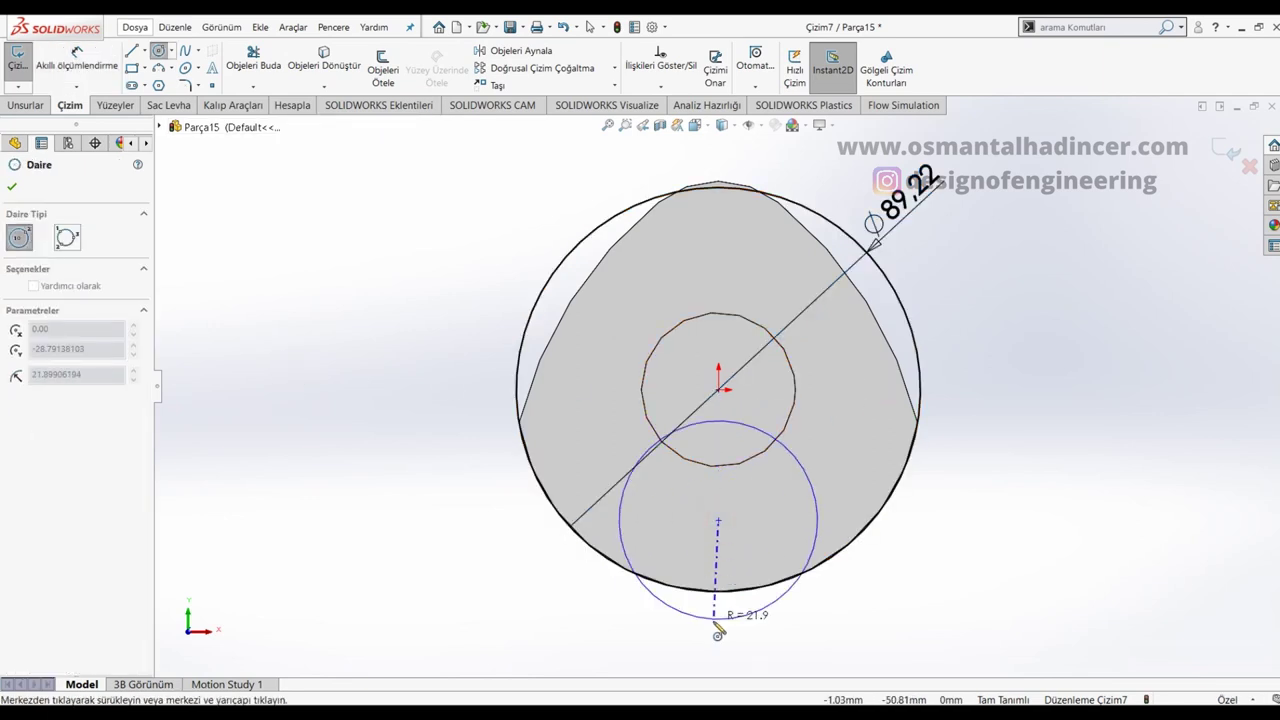
click(716, 627)
right_drag(651, 650, 652, 603)
click(663, 606)
click(541, 614)
text(42)
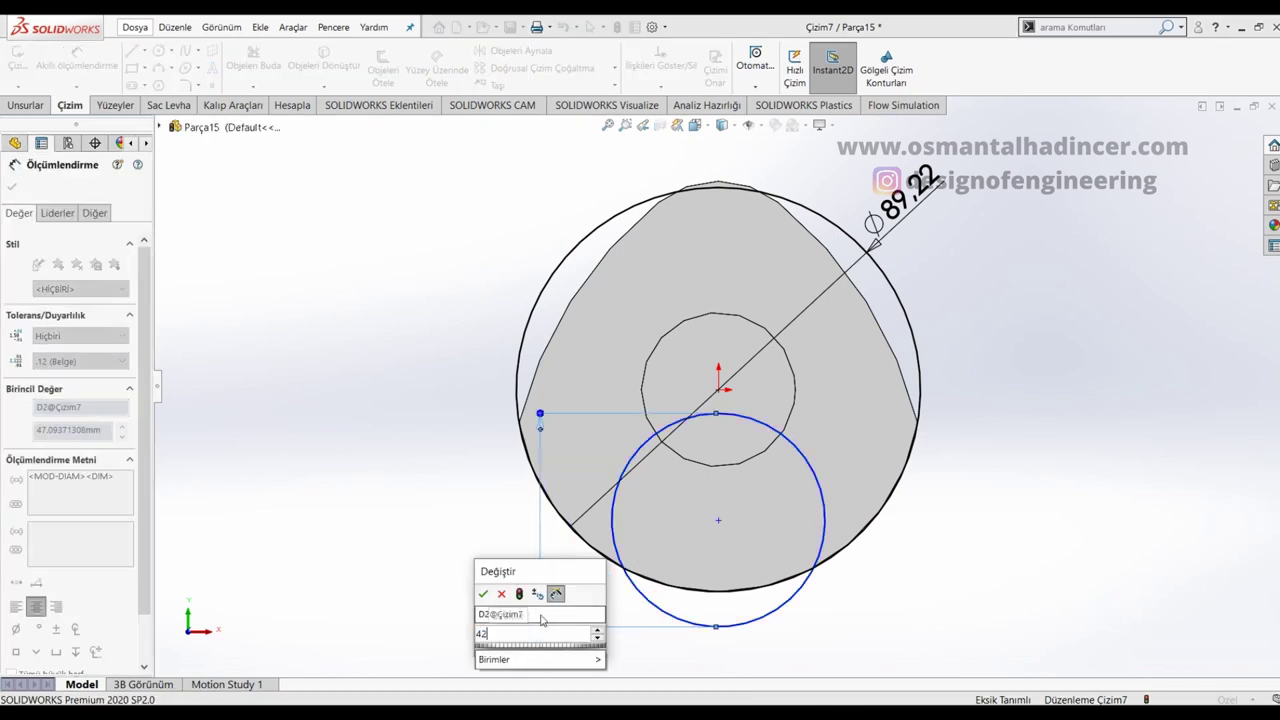
key(Return)
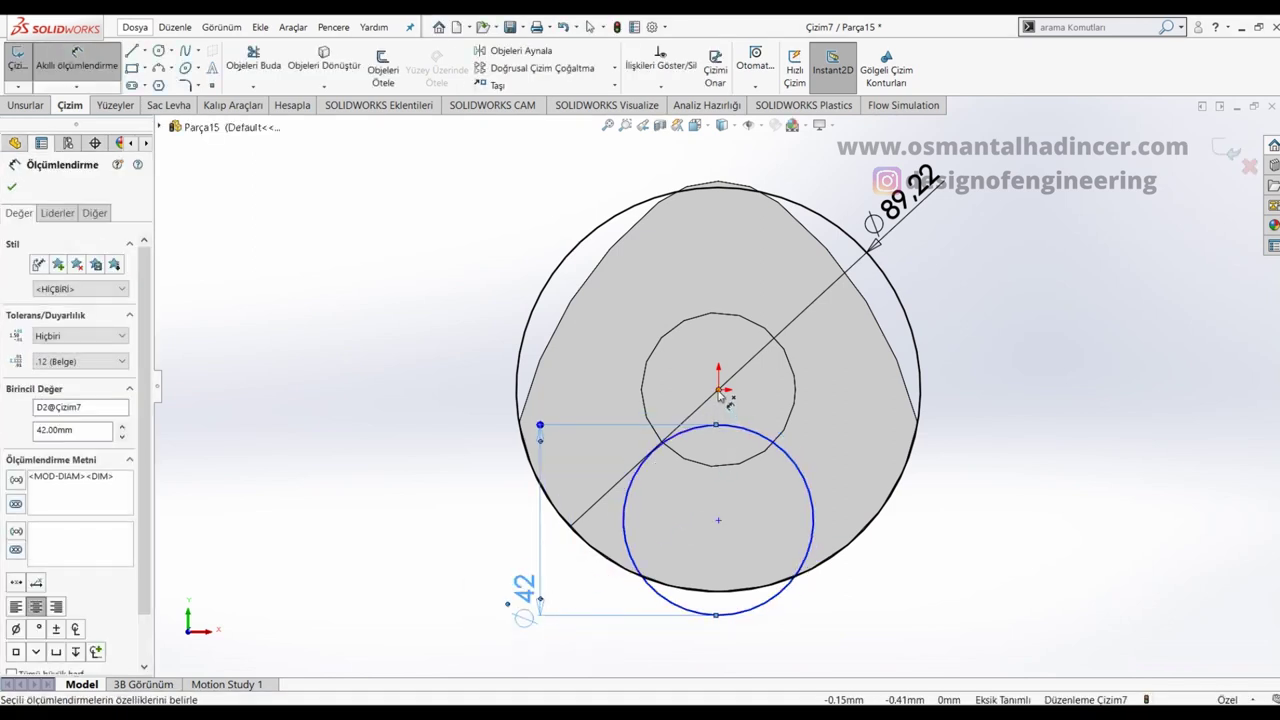
click(718, 520)
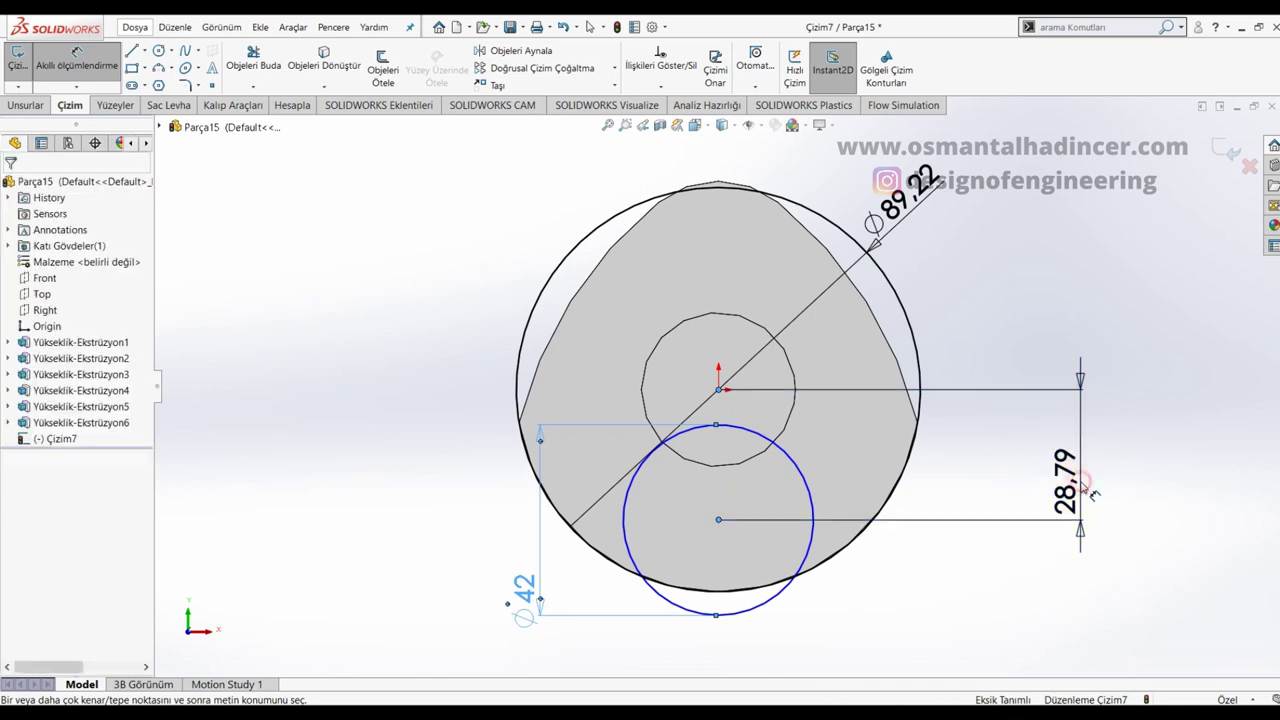
click(1081, 482)
text(25)
key(Return)
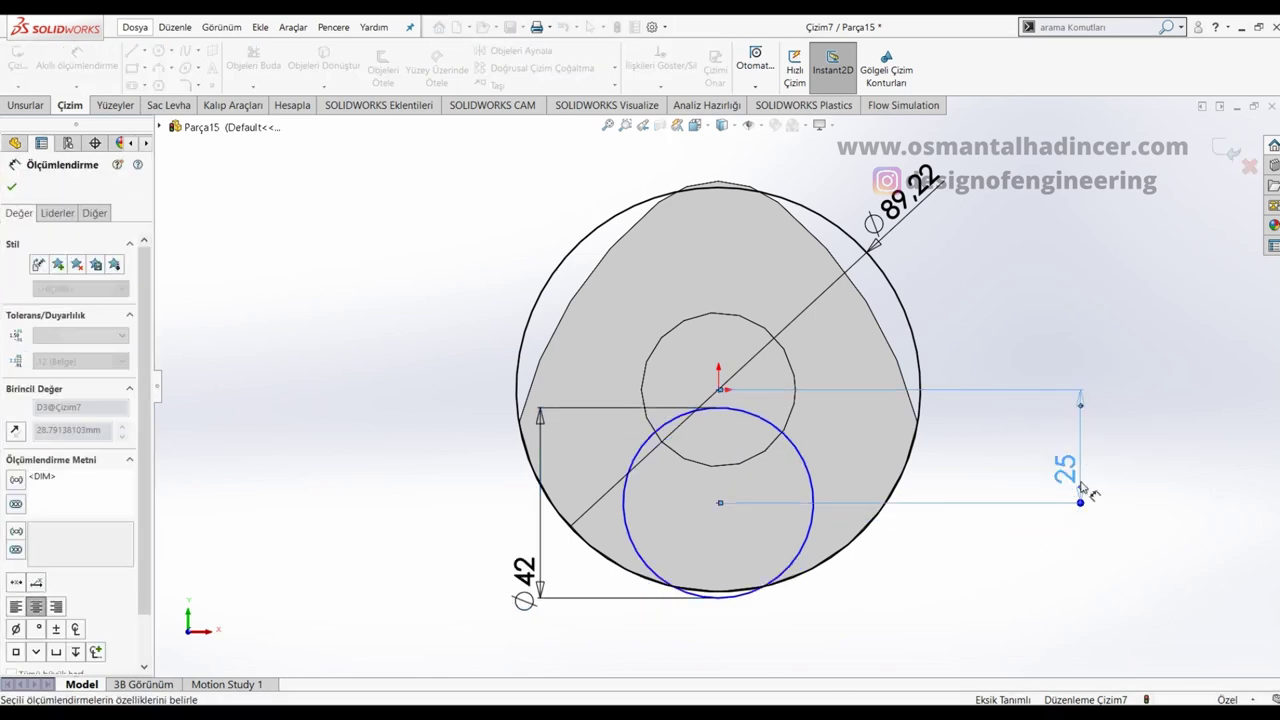
Step: Draw a vertical centreline down from the origin
click(146, 51)
click(170, 83)
click(719, 390)
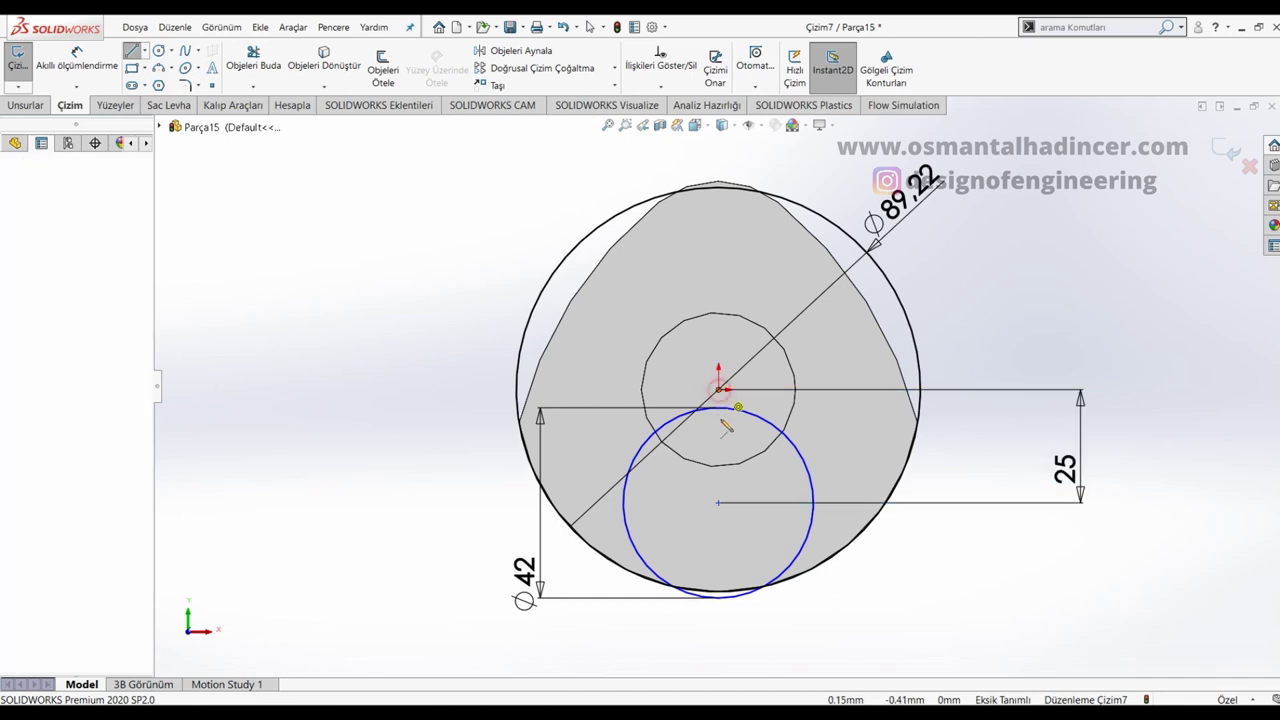
click(719, 503)
key(Escape)
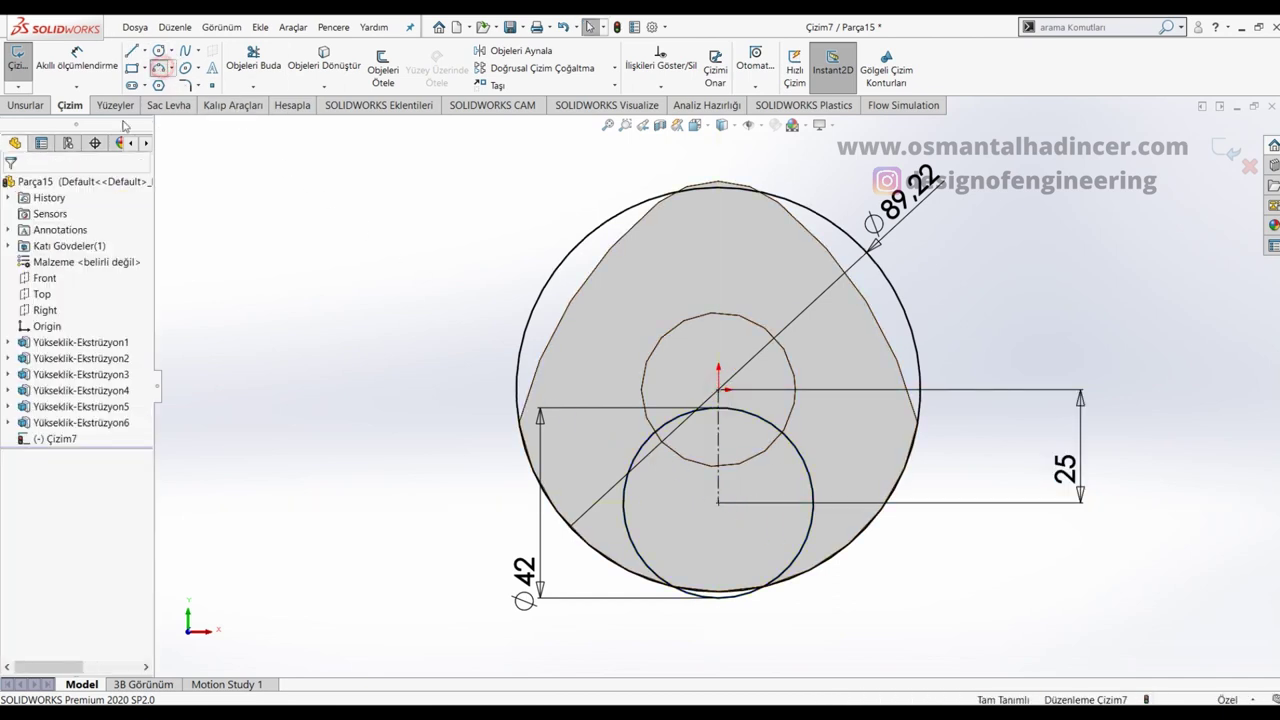
Step: Draw a centre-point arc from the large circle down to the Ø42 circle
click(486, 275)
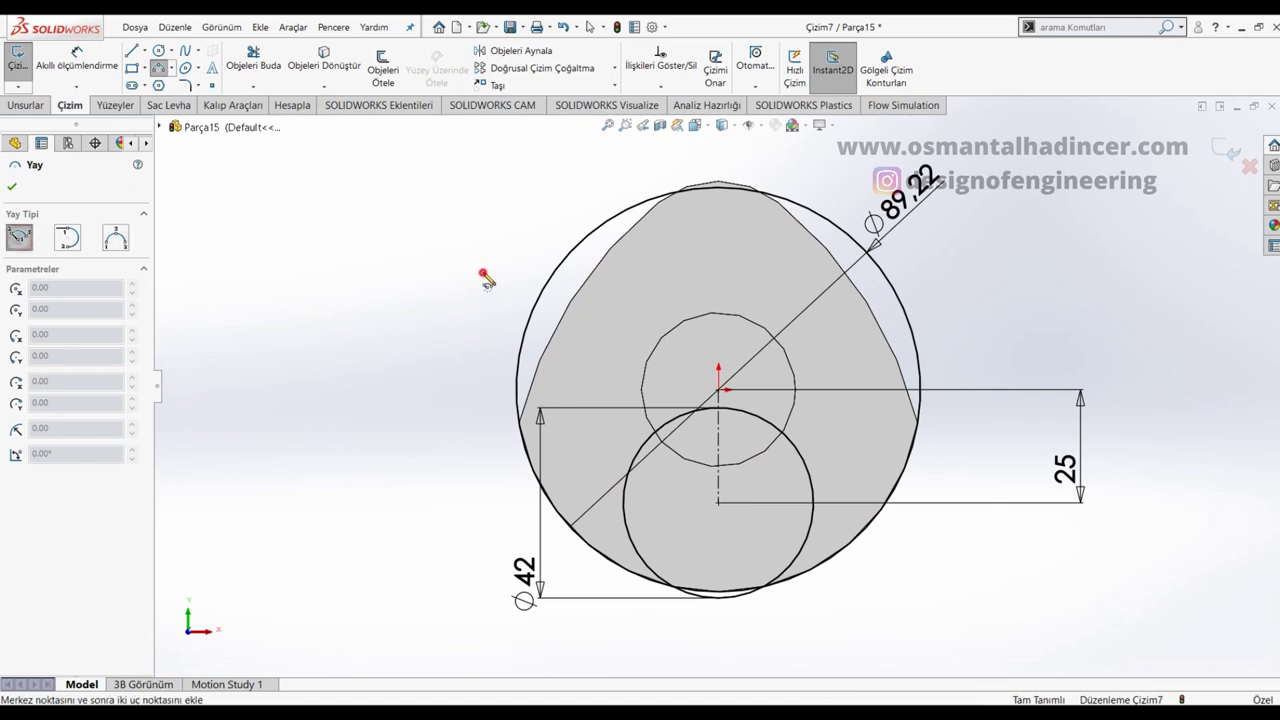
click(920, 344)
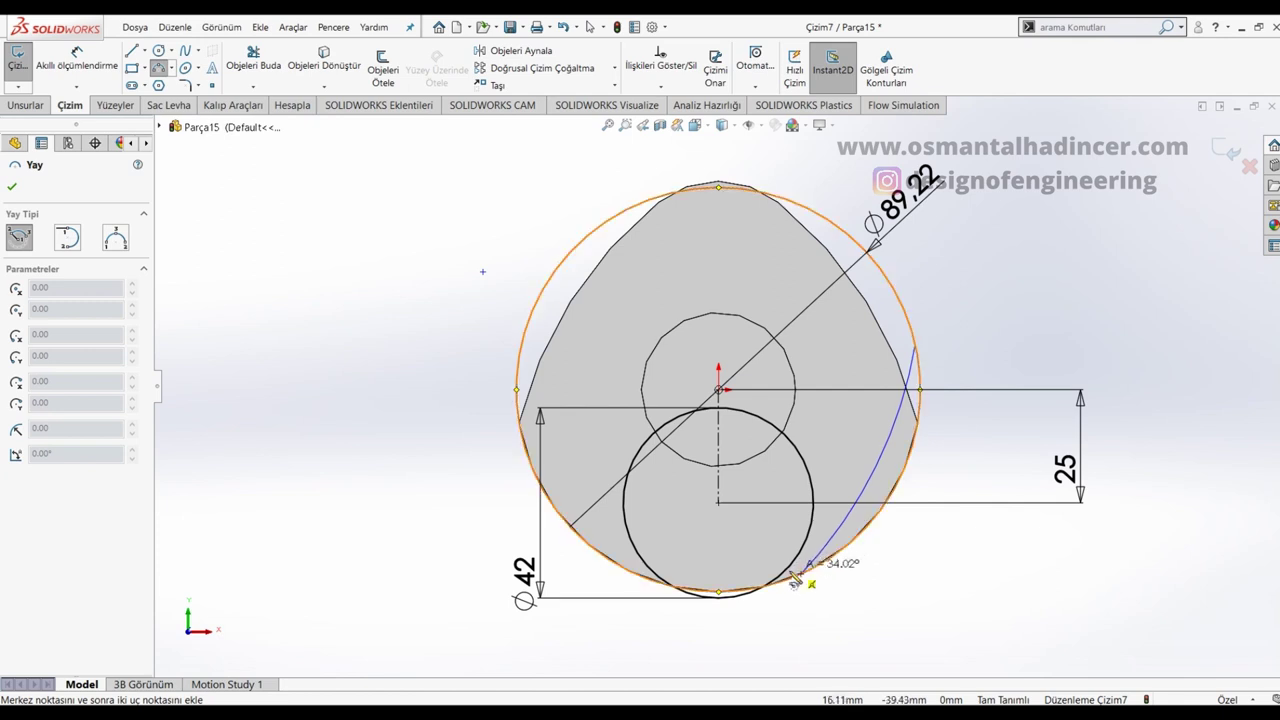
key(Escape)
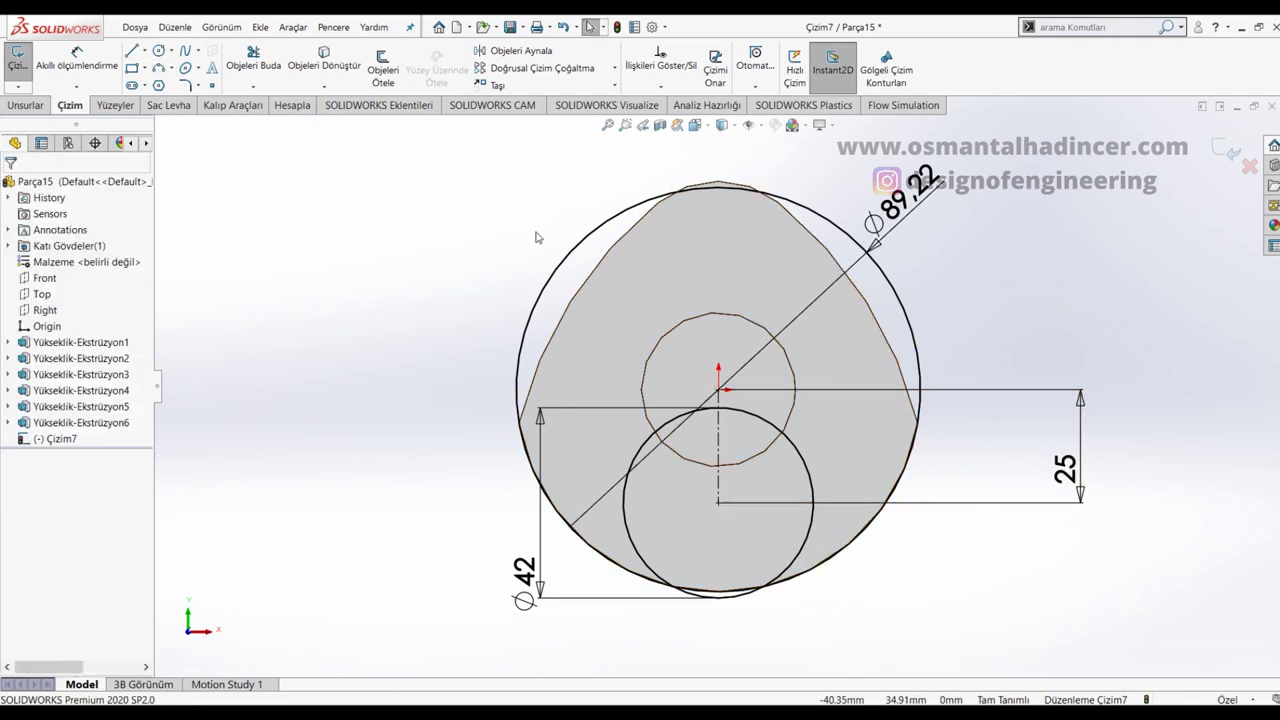
click(159, 66)
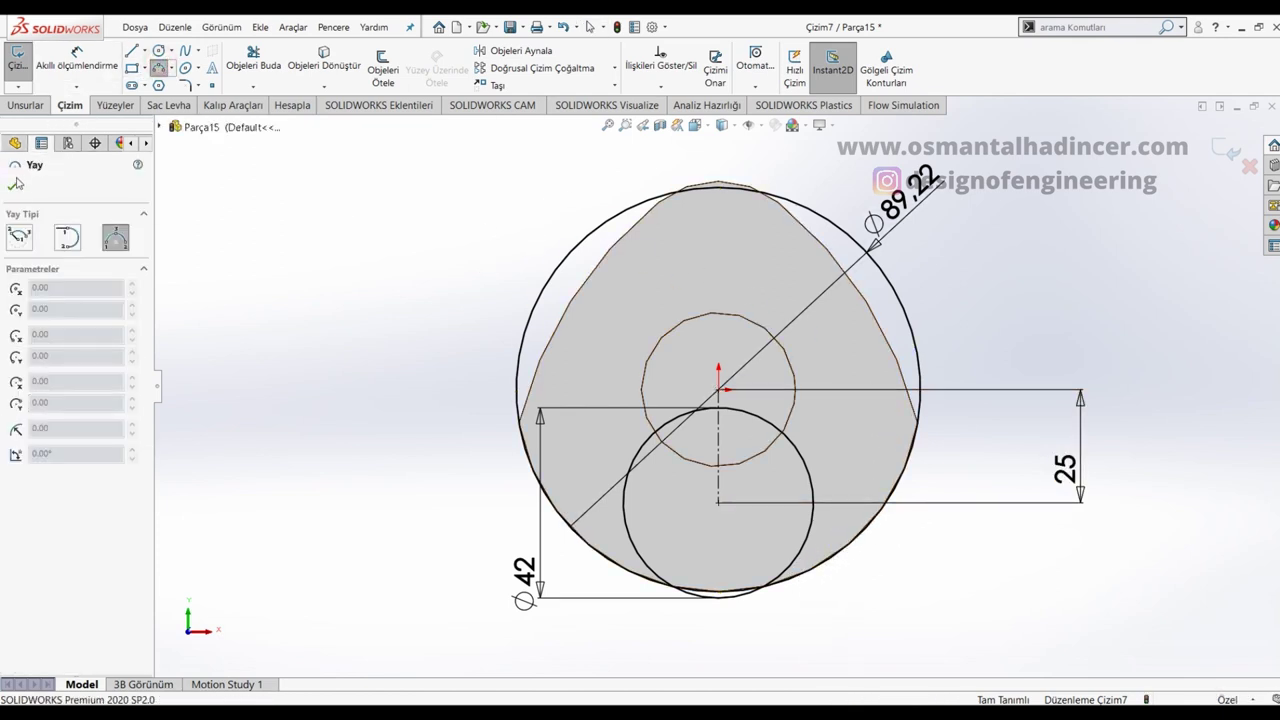
click(551, 197)
click(908, 318)
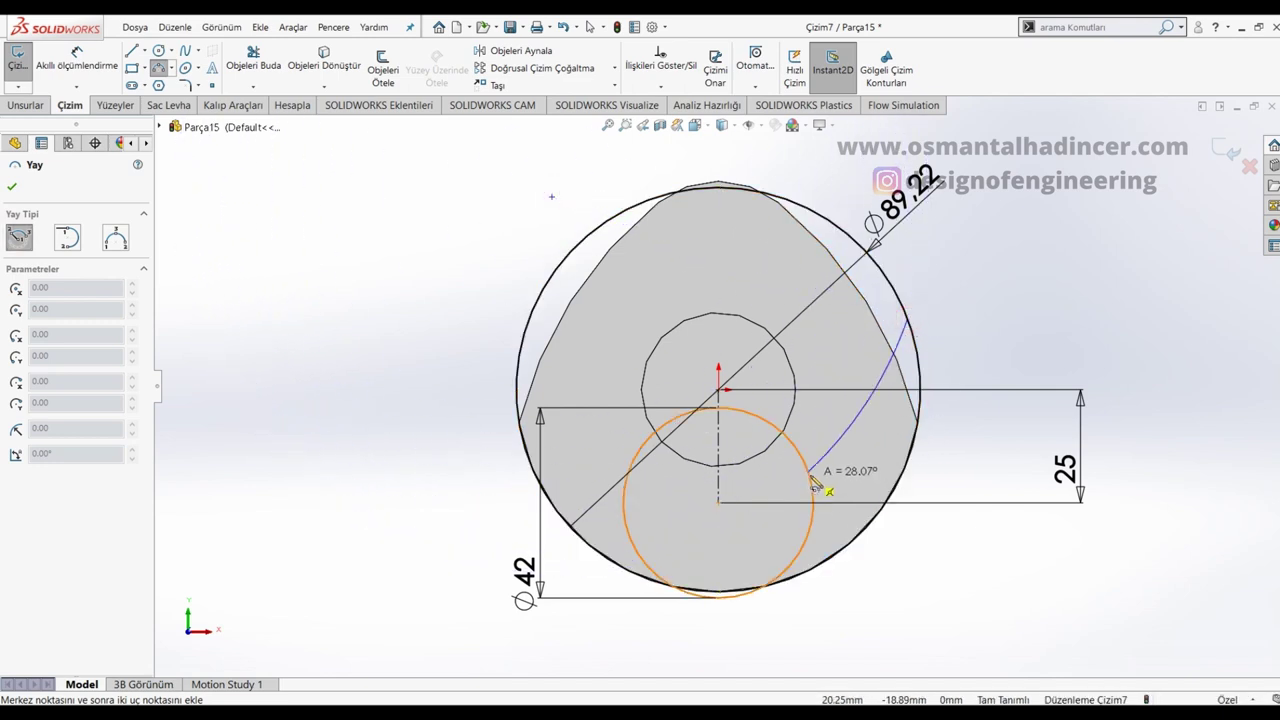
click(814, 483)
key(Escape)
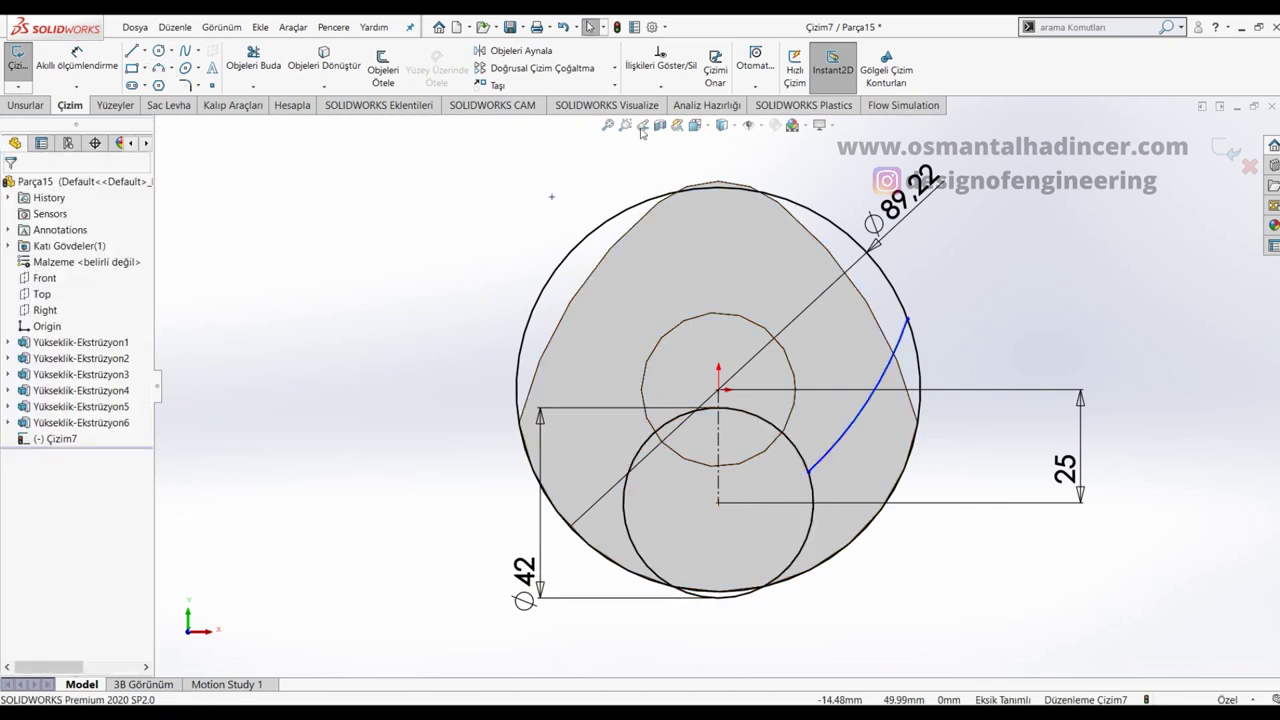
Step: Mirror the arc about the vertical centreline and pull its end onto the lower circle
click(518, 50)
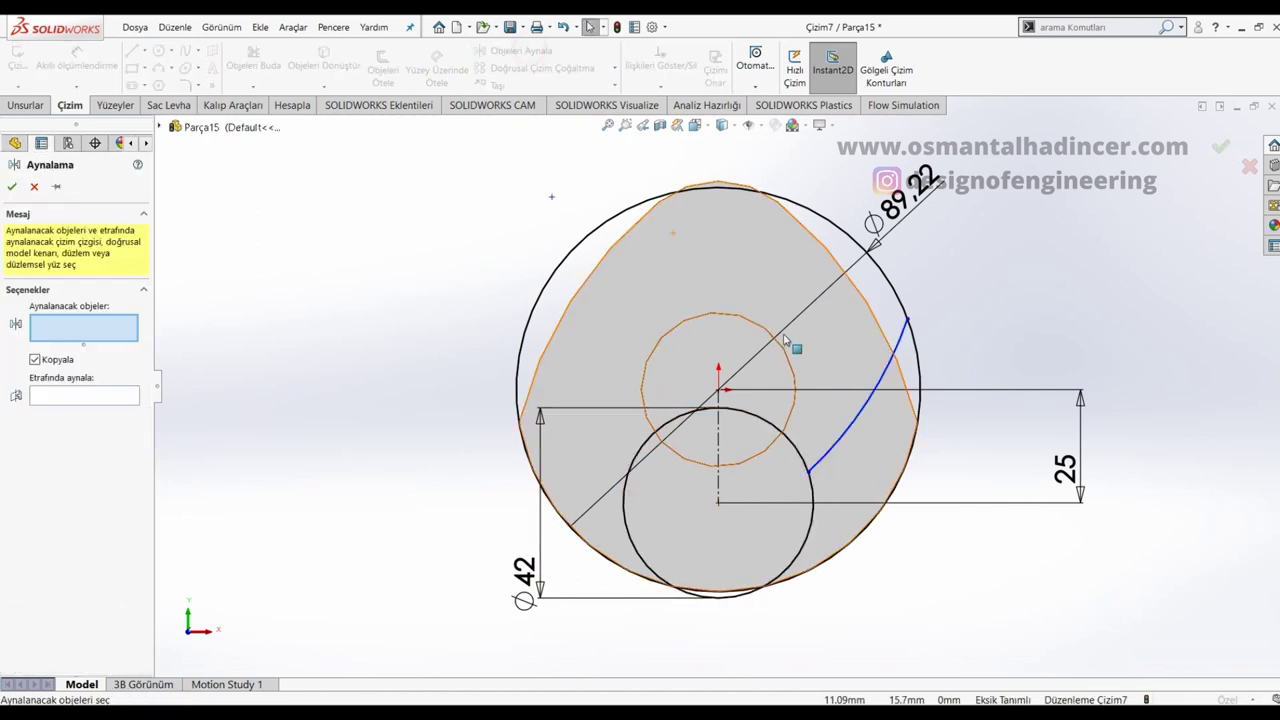
click(841, 442)
click(106, 406)
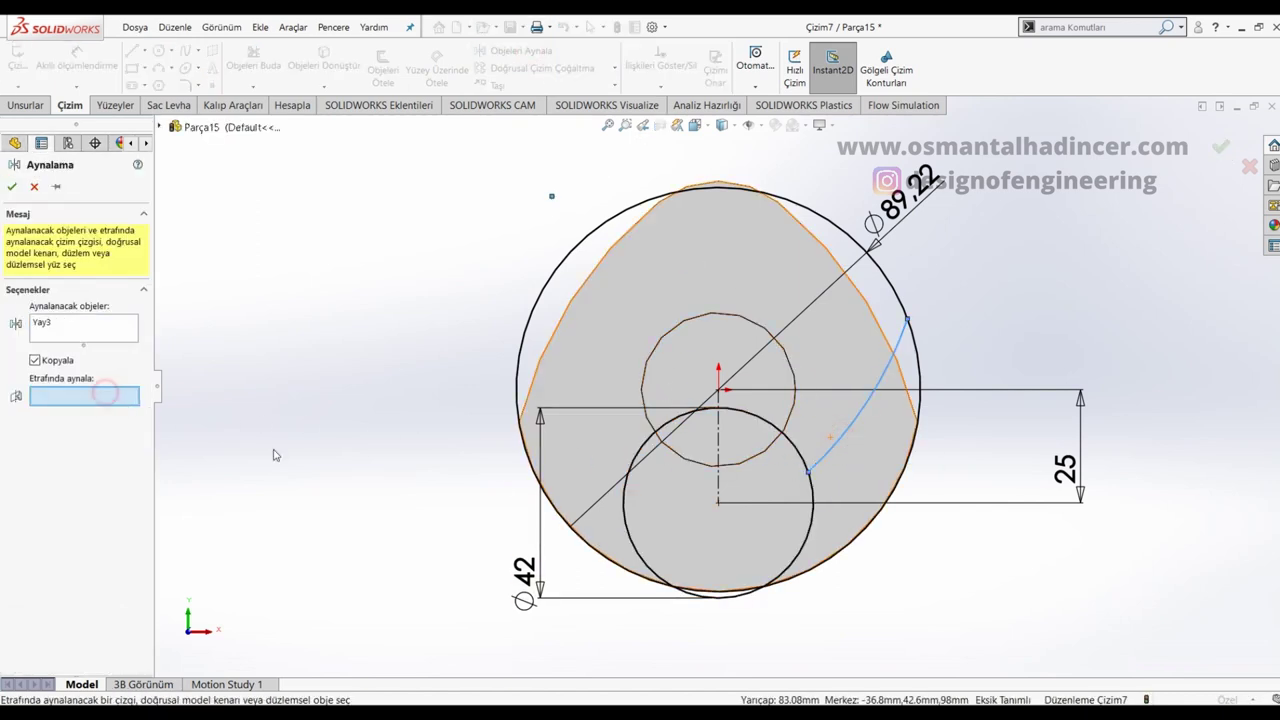
click(720, 442)
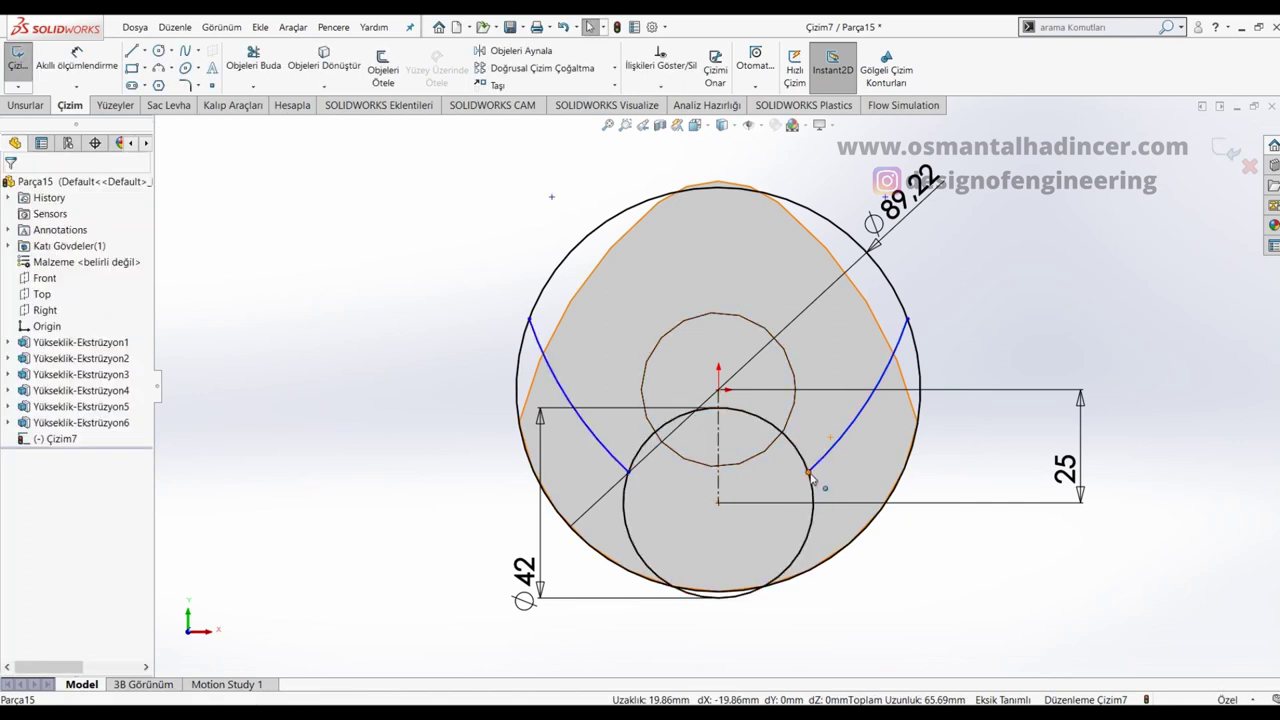
drag(810, 475, 815, 515)
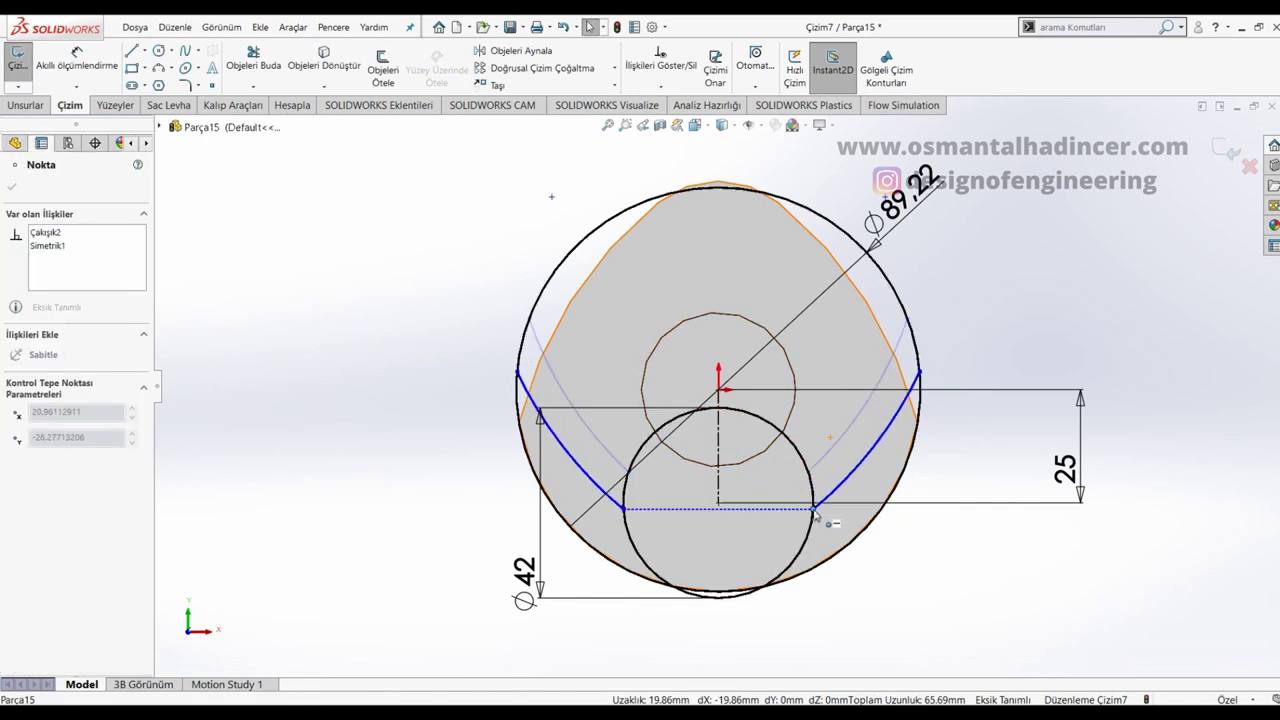
click(967, 327)
Step: Place a radius dimension on the right arc
right_drag(996, 328, 990, 230)
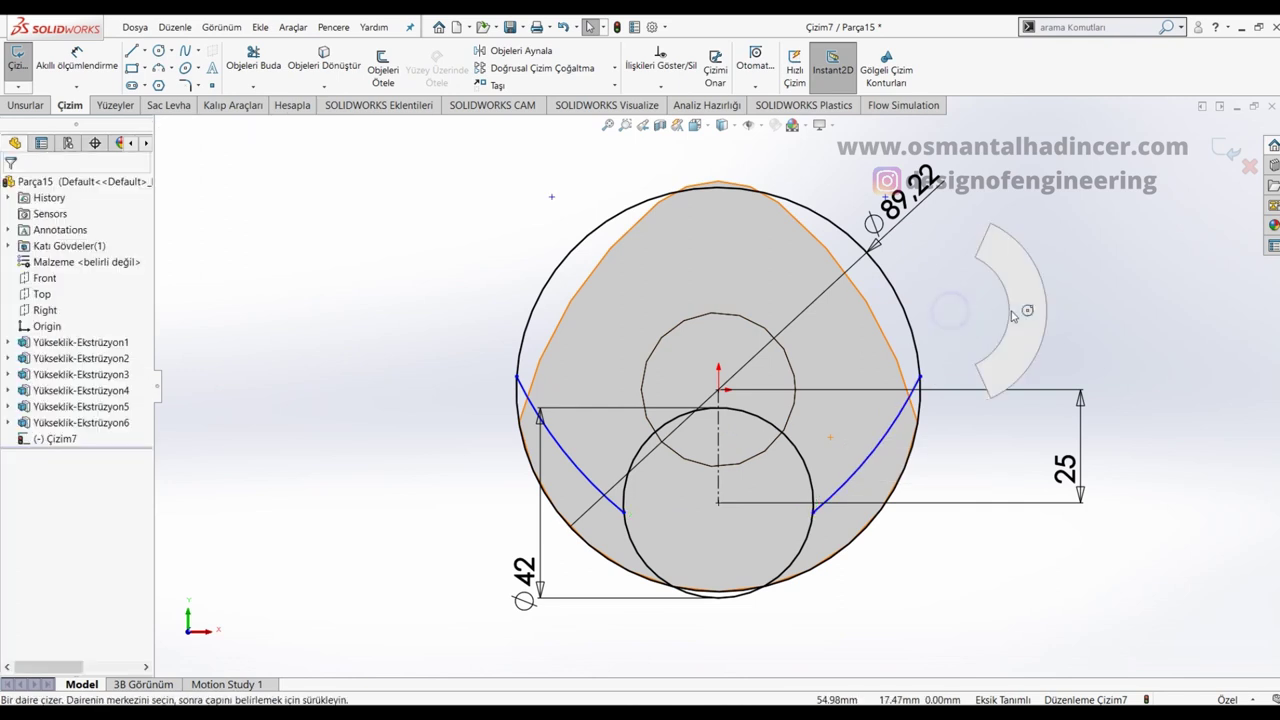
click(898, 424)
click(826, 355)
Step: Set the arc radius to 90 and the span between the upper arc ends to 88
text(90)
key(Return)
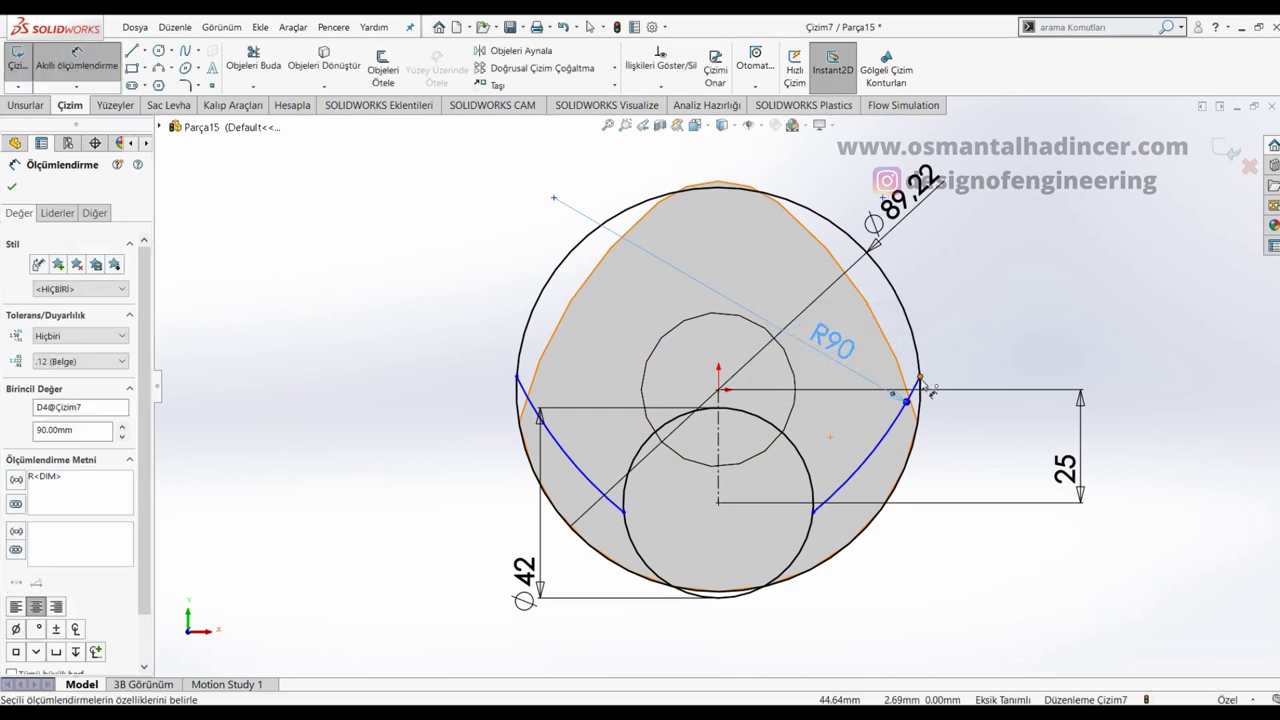
click(916, 380)
click(516, 377)
click(733, 186)
text(88)
key(Return)
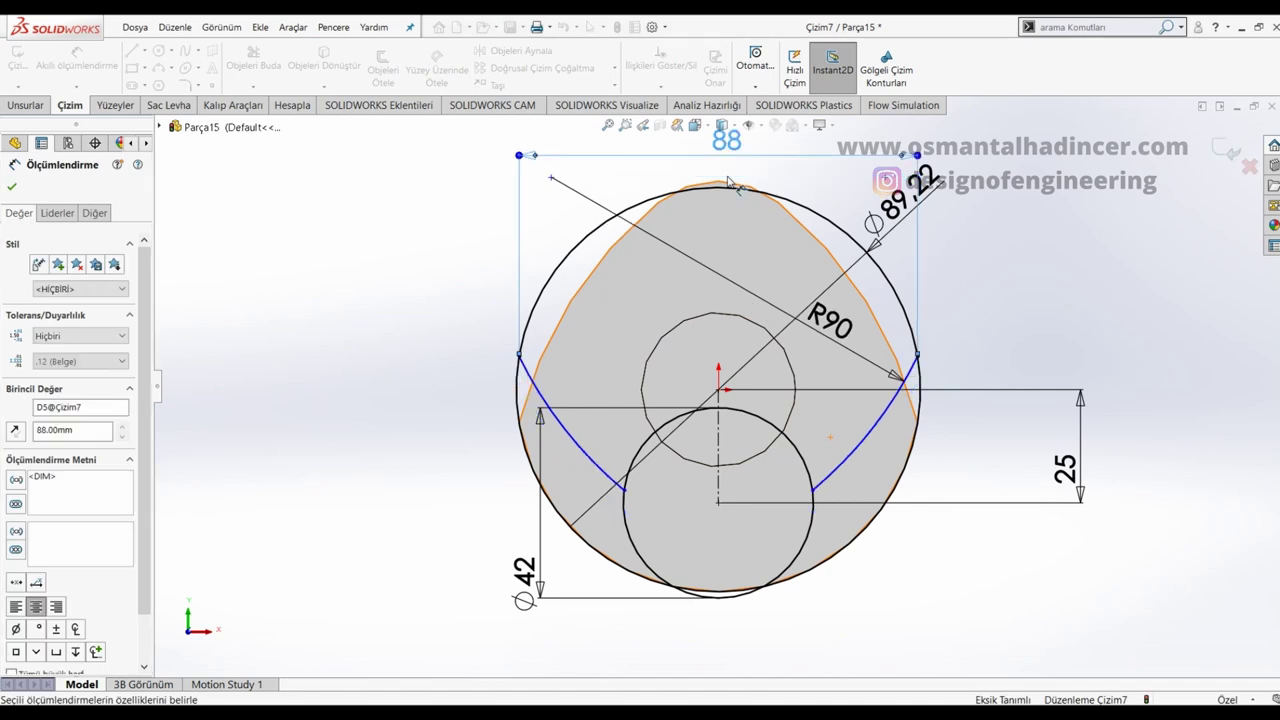
key(Escape)
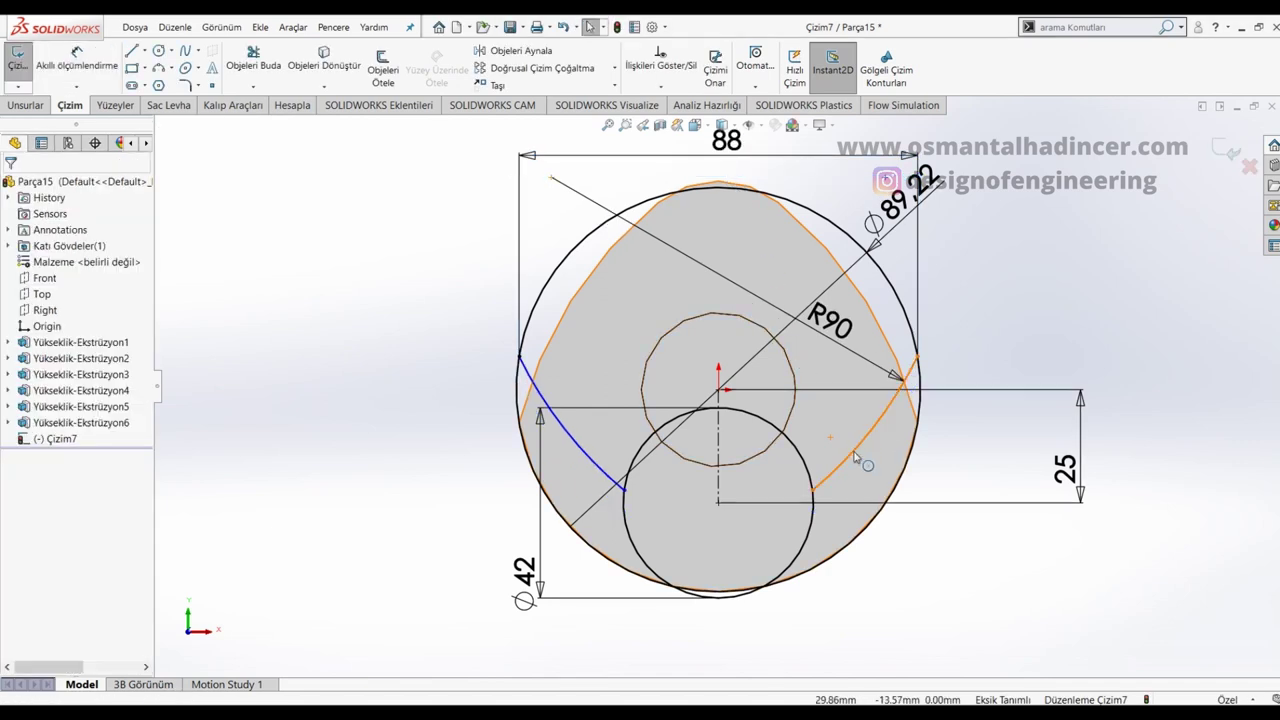
Step: Make the right arc tangent to the Ø42 circle
click(848, 452)
ctrl+click(806, 468)
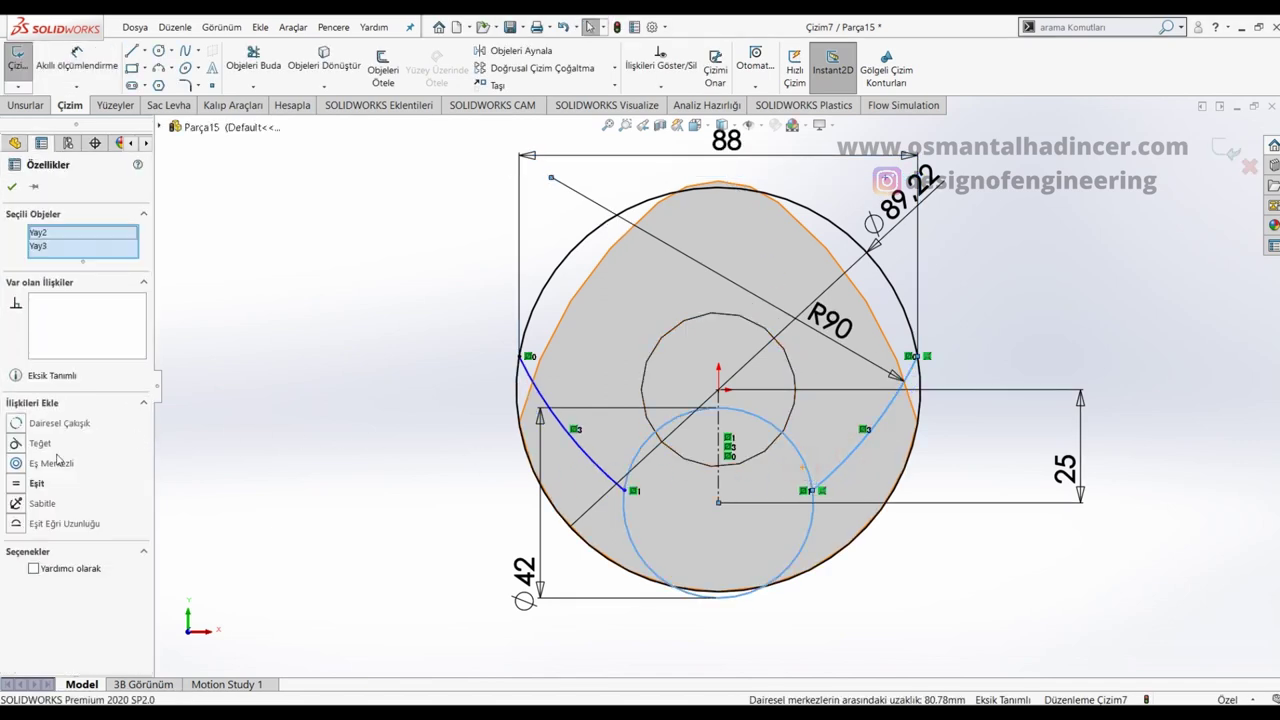
click(17, 443)
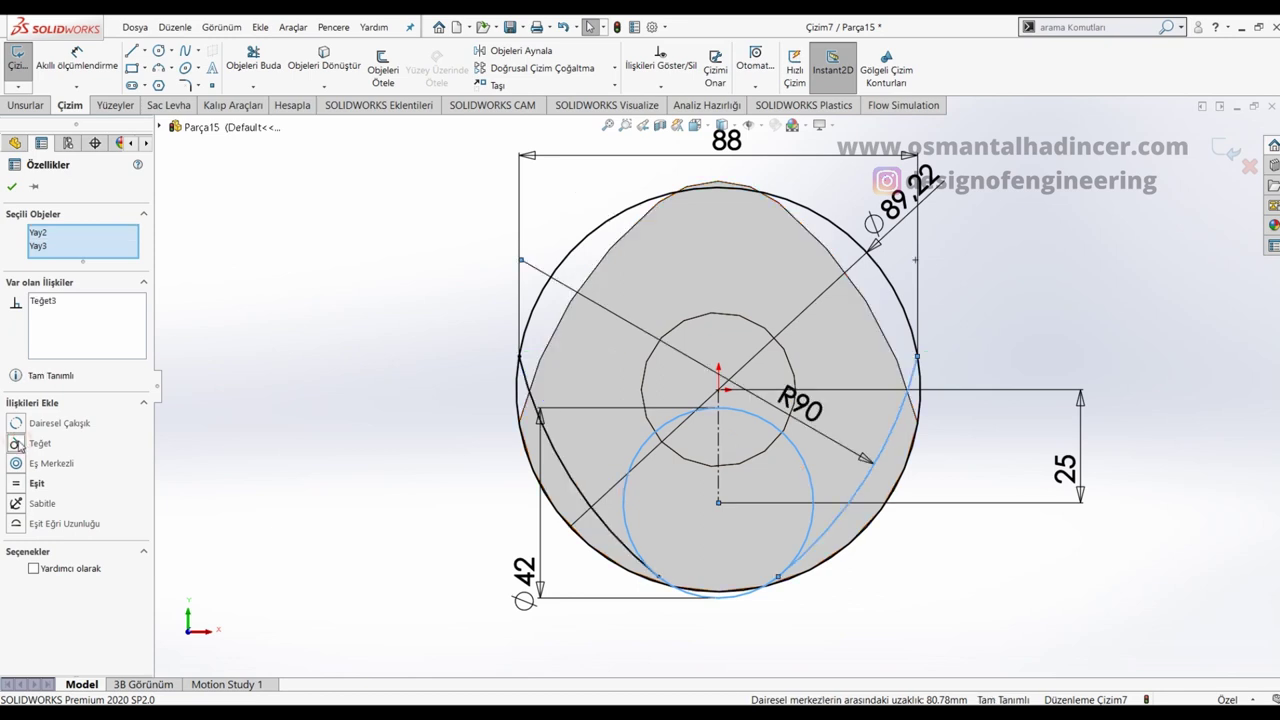
click(316, 364)
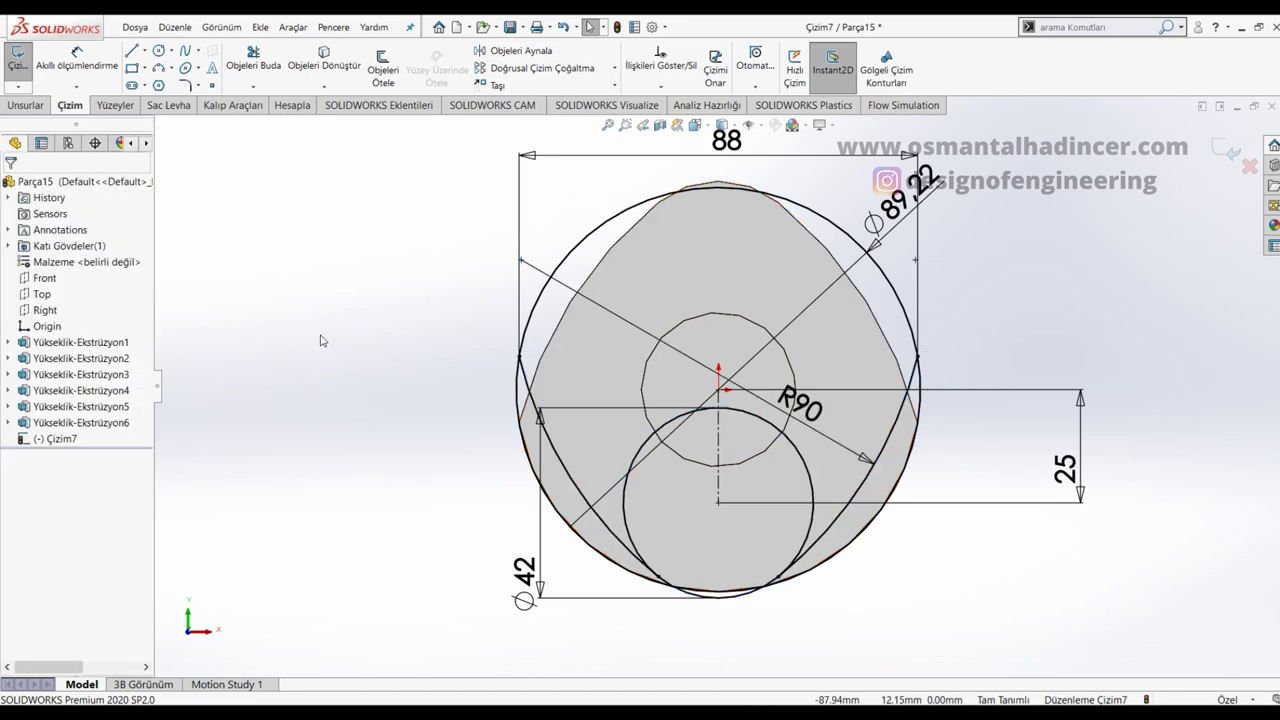
click(253, 62)
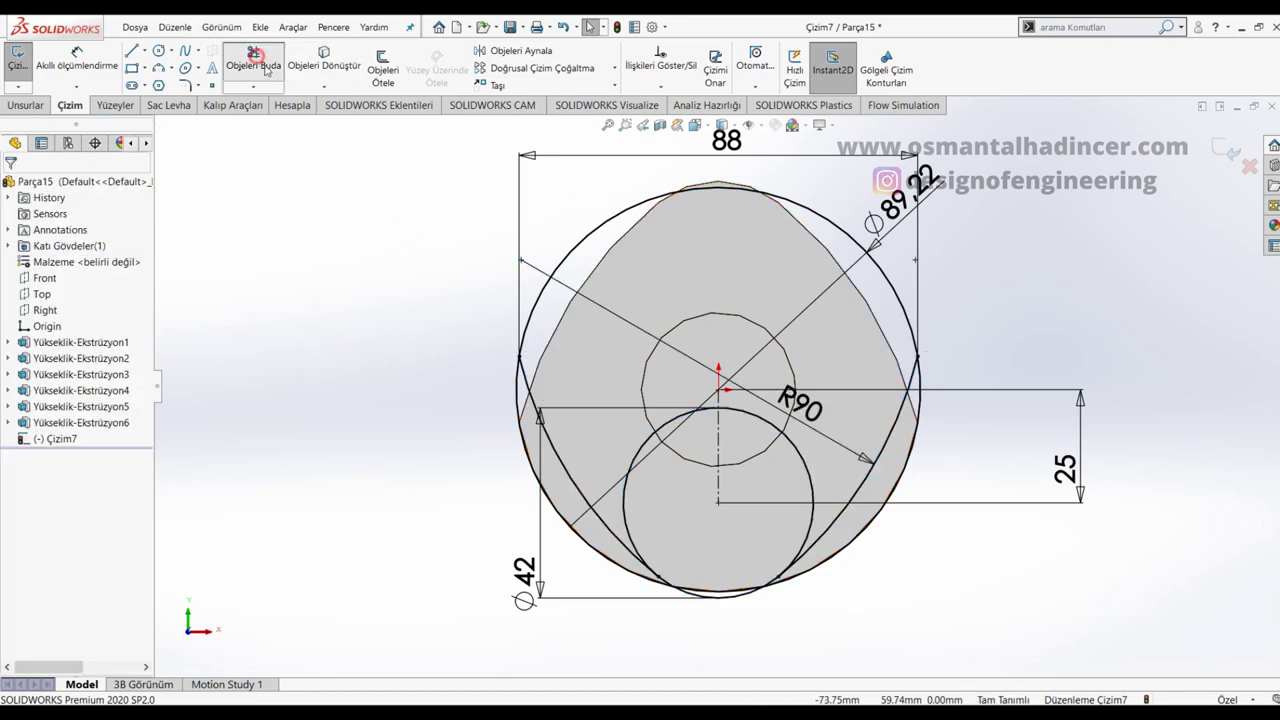
Step: Trim away the lower-left, bottom and lower-right circle segments outside the arc profile
click(517, 403)
click(712, 592)
click(845, 555)
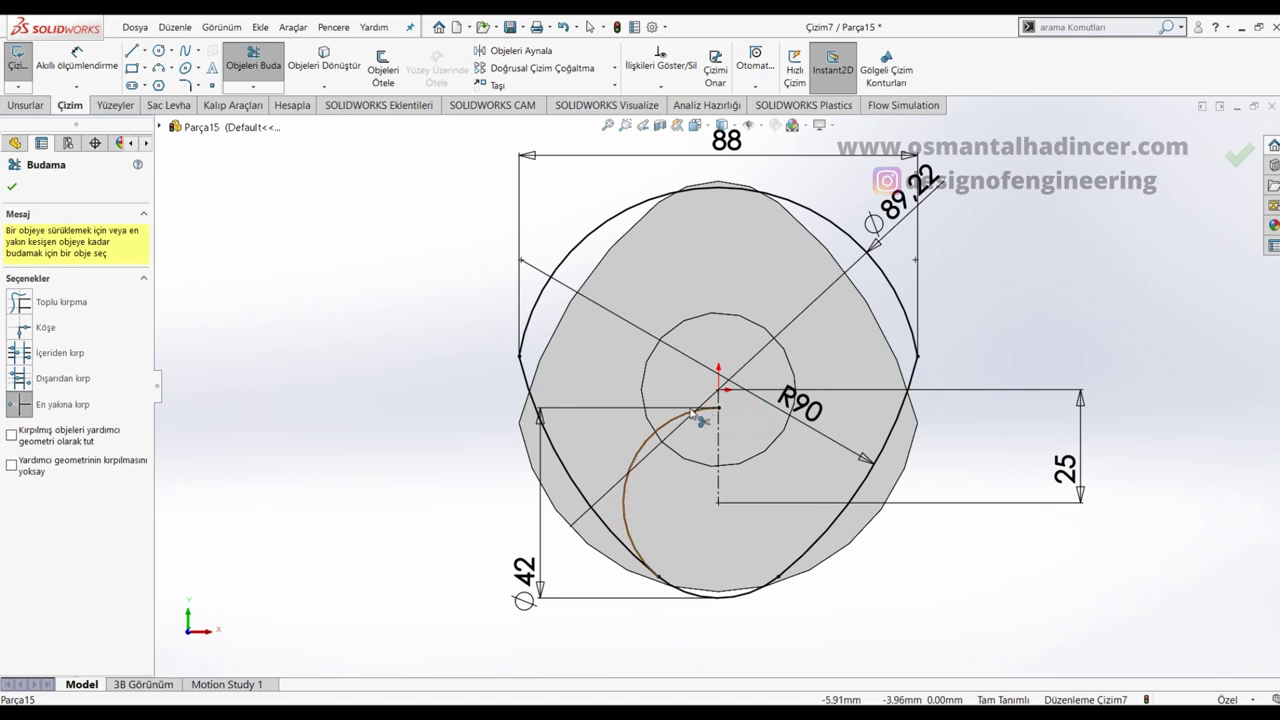
click(12, 185)
Step: Extrude the trimmed profile as a new boss and orbit to view it in 3D
click(27, 106)
click(24, 68)
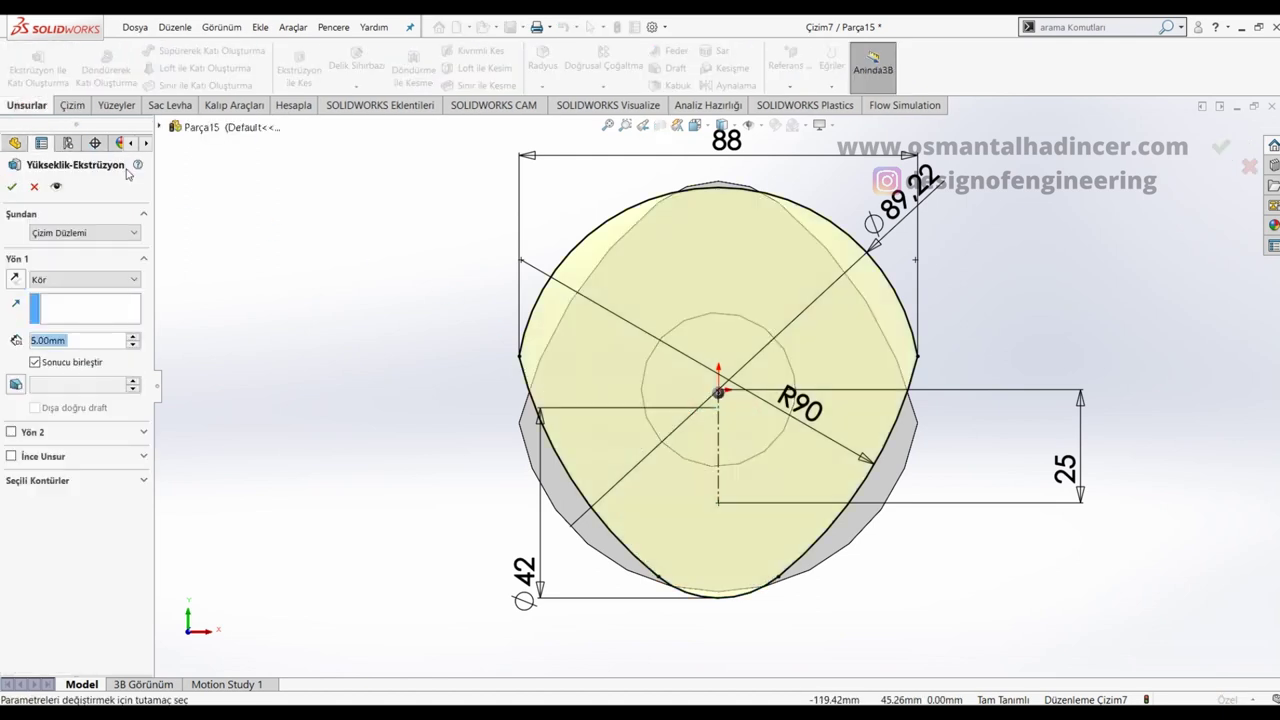
text(10)
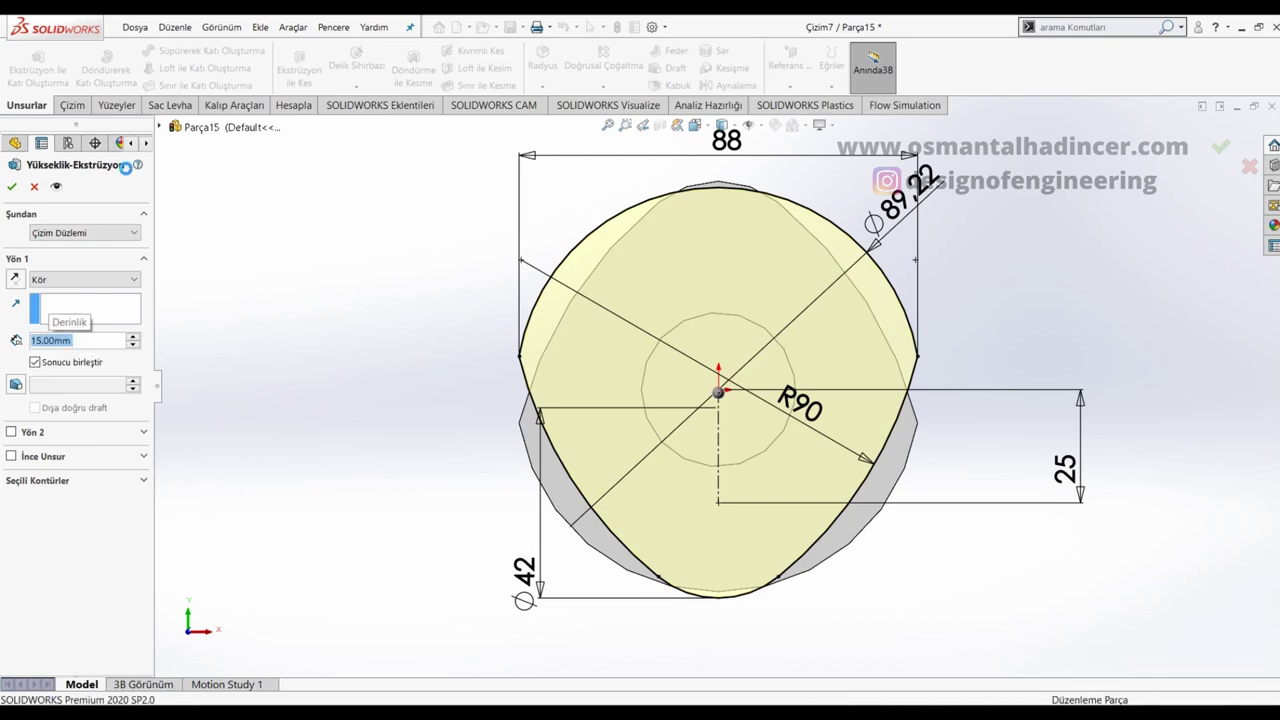
key(Return)
middle_drag(382, 340, 731, 463)
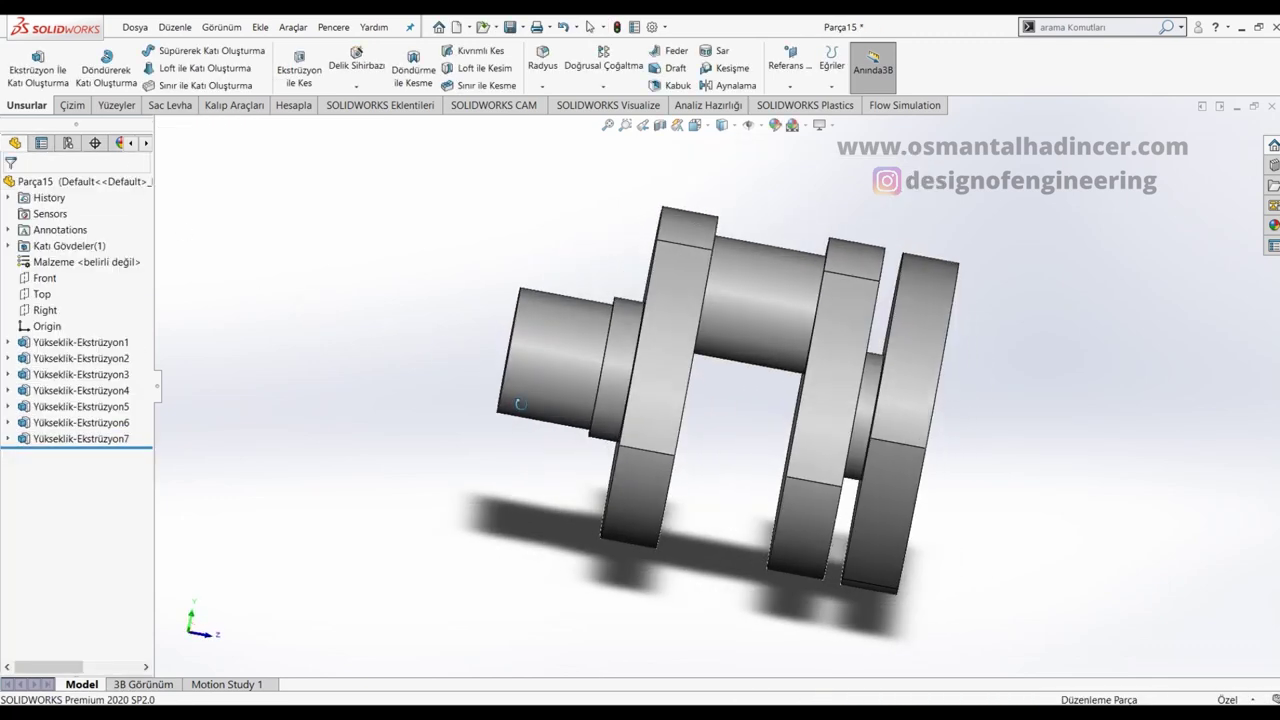
Step: Sketch a Ø32 circle low on the front face and extrude it into a cylinder boss
click(731, 463)
click(858, 462)
right_drag(885, 473, 880, 553)
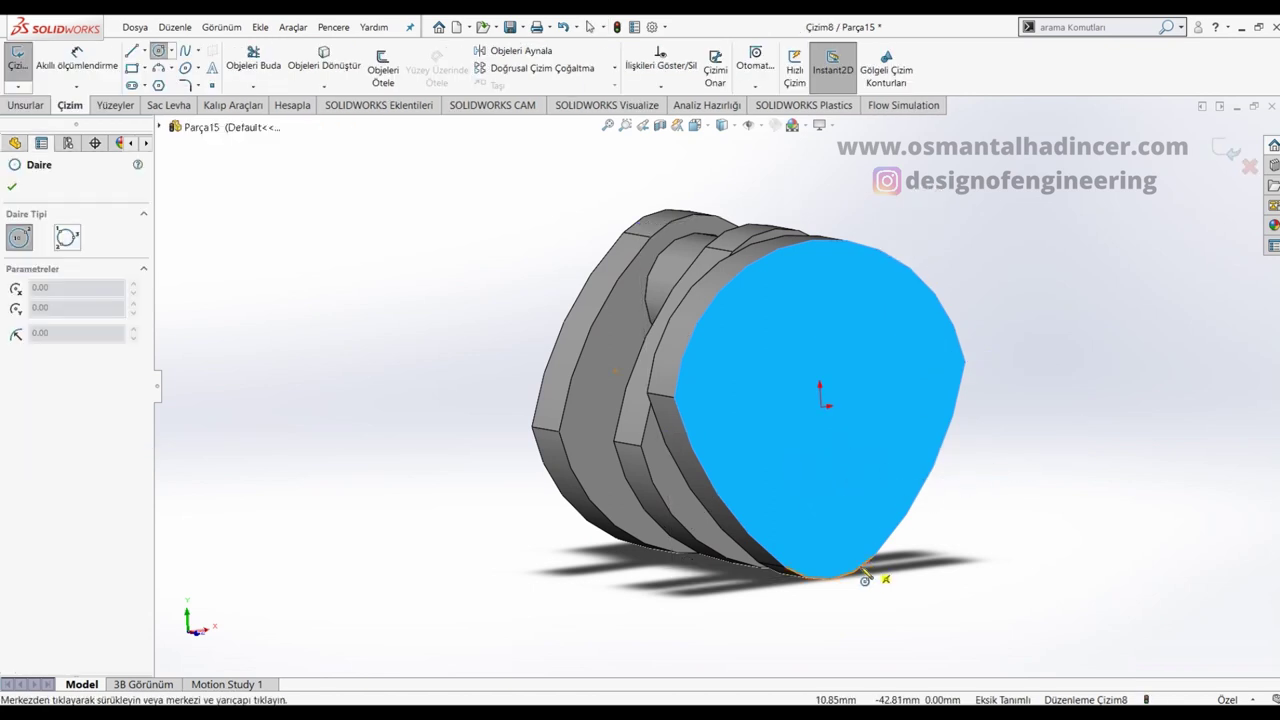
click(828, 505)
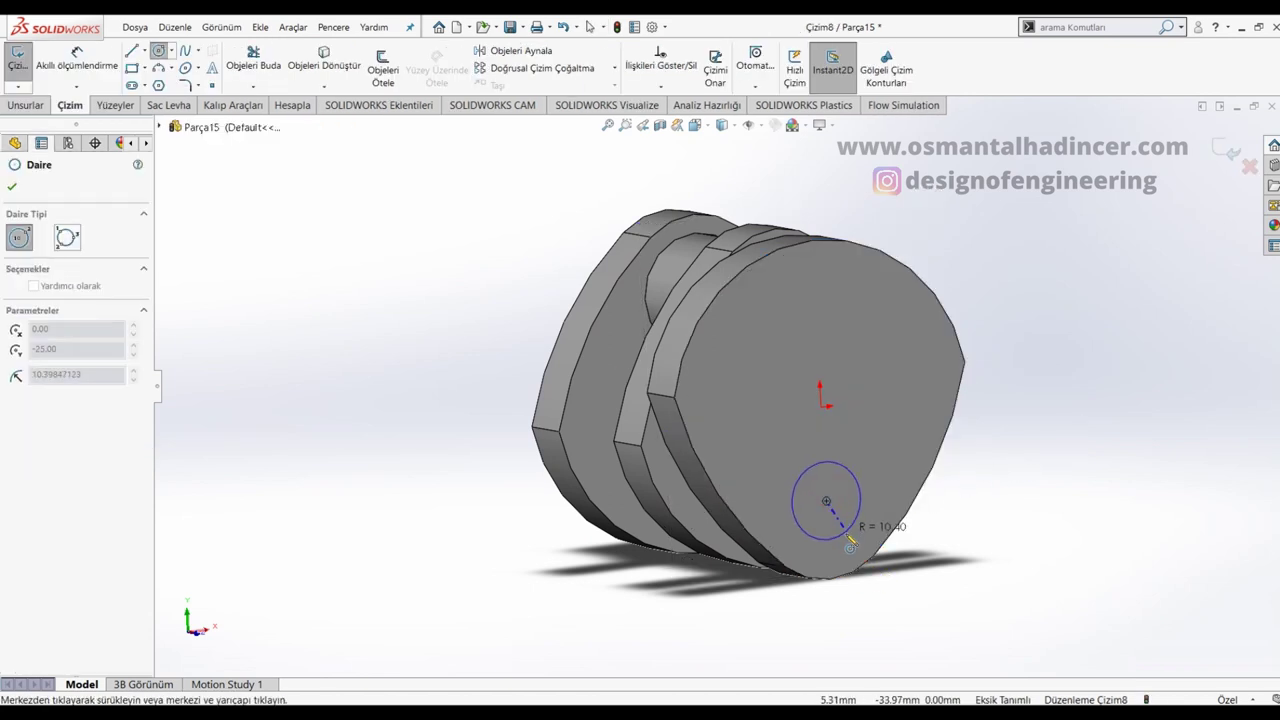
click(857, 523)
right_drag(846, 528, 848, 465)
click(848, 465)
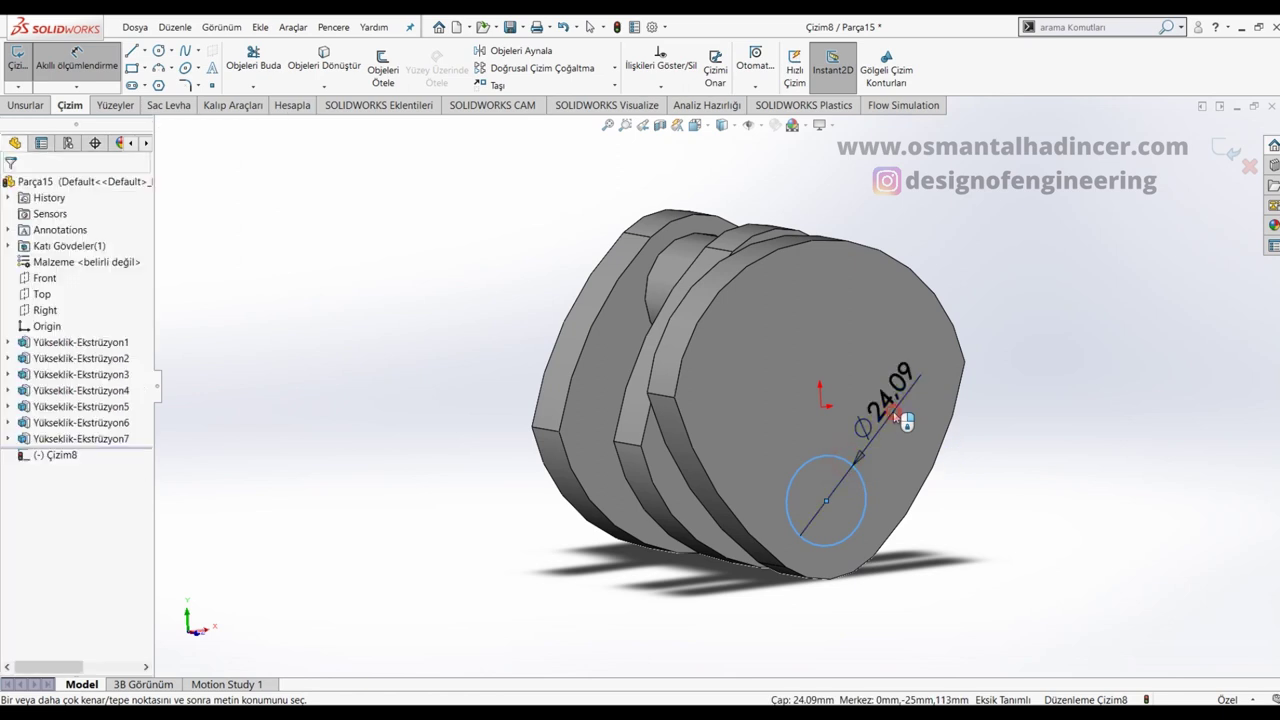
click(896, 414)
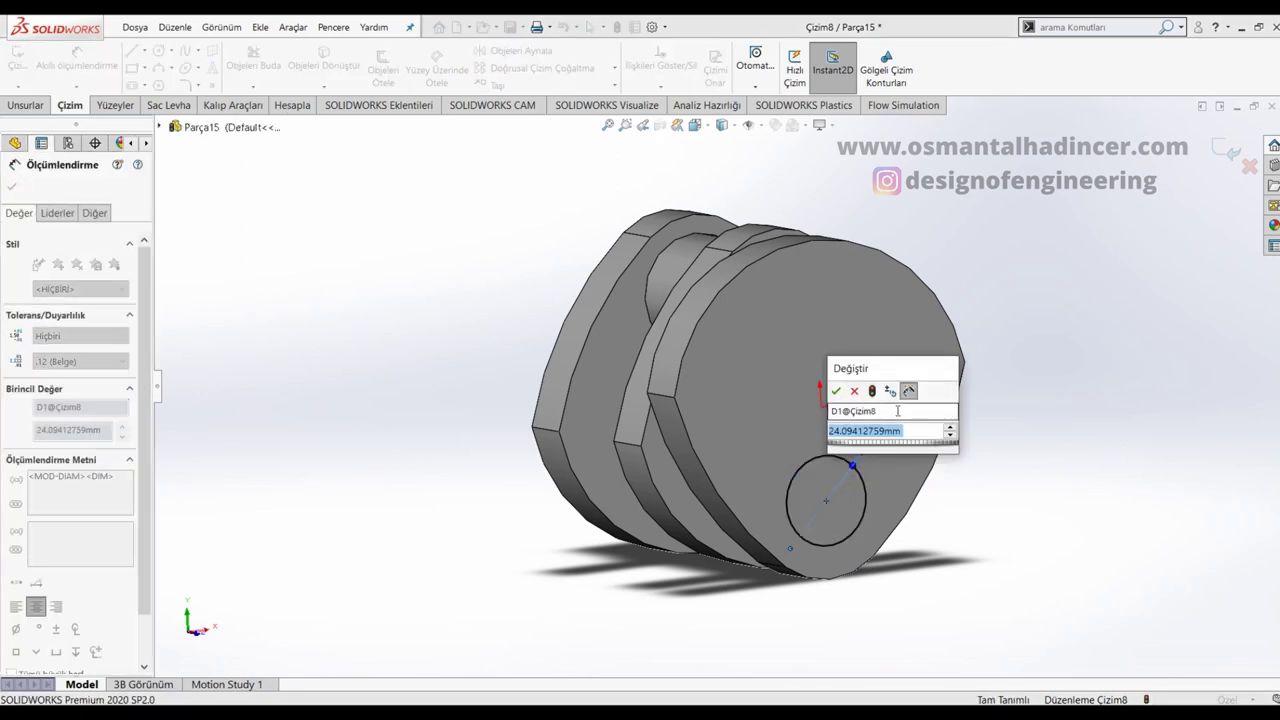
text(32)
key(Return)
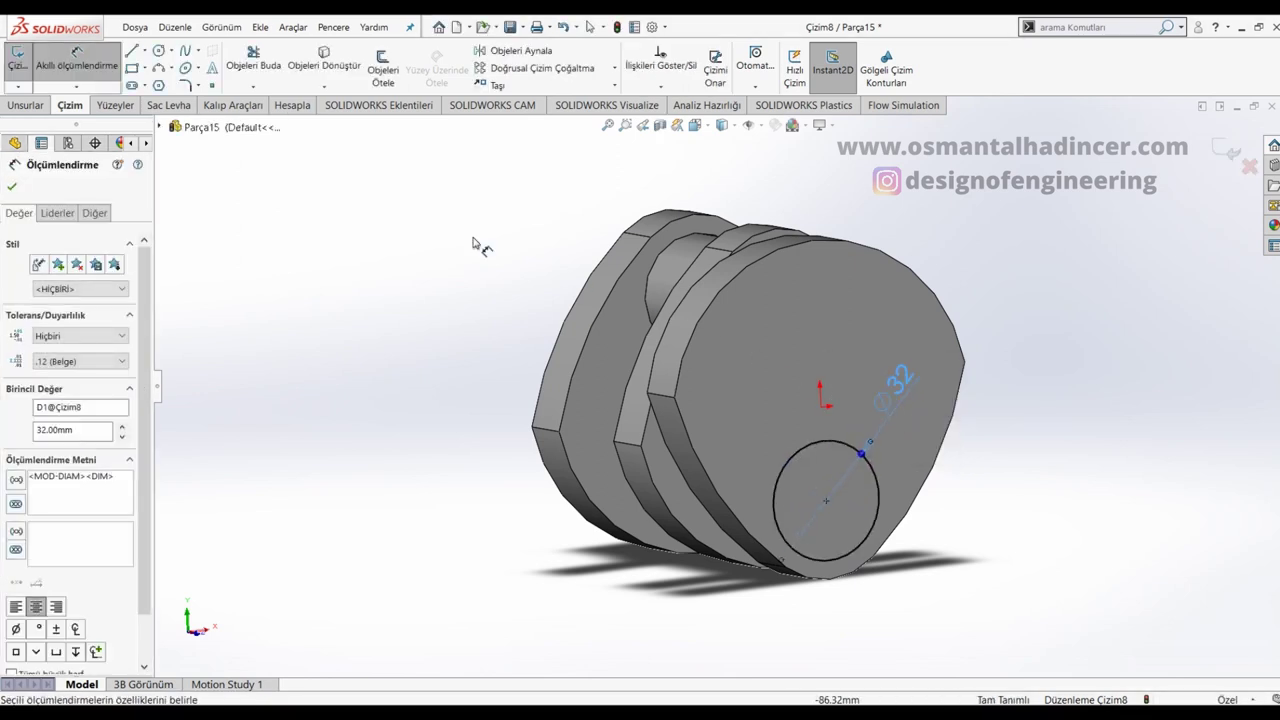
click(36, 104)
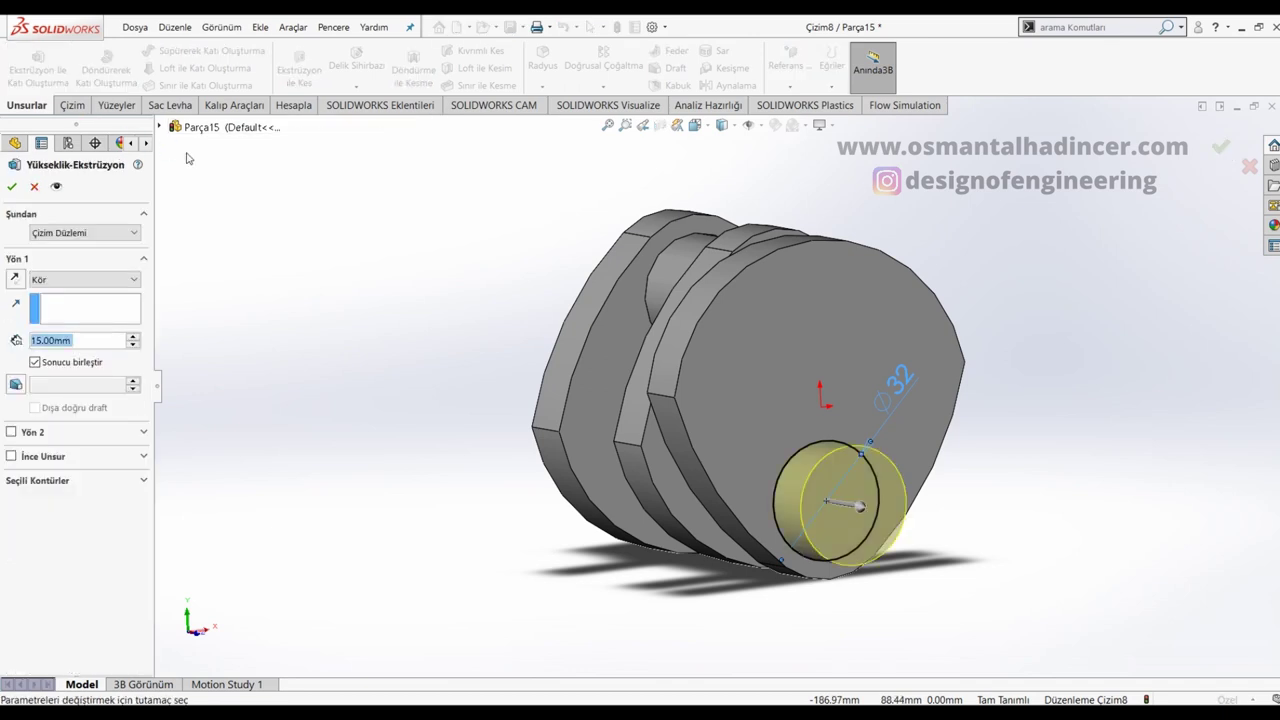
key(Return)
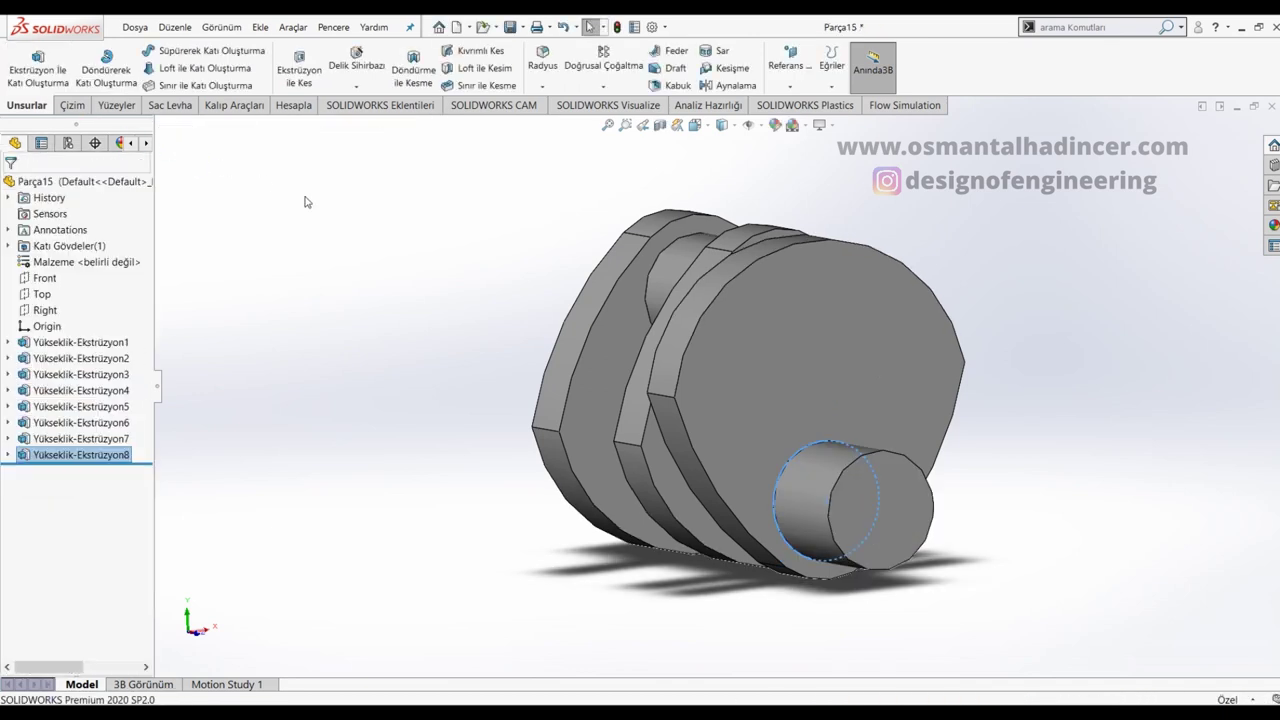
Step: On the cylinder's end face, project the large front face's outline into a new sketch
click(889, 527)
click(946, 489)
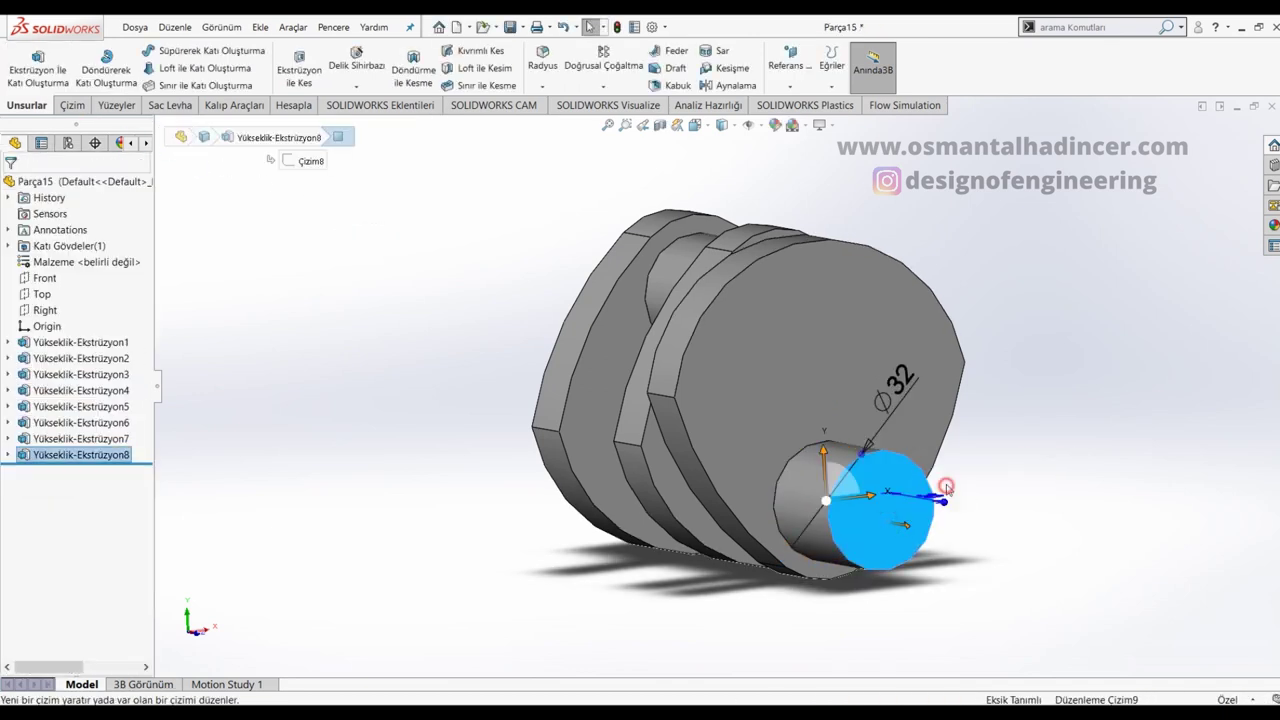
click(323, 58)
click(819, 355)
key(Return)
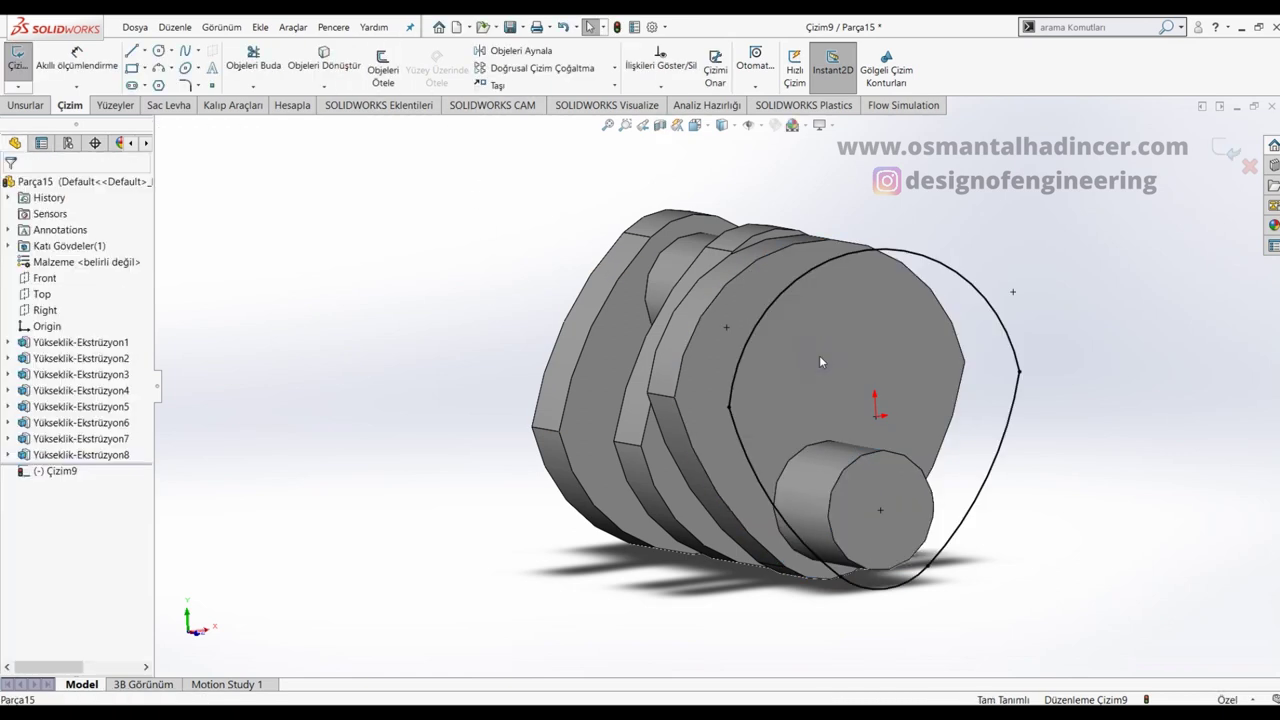
Step: Extrude the projected outline as a boss and start a sketch on its front face
click(26, 105)
click(38, 70)
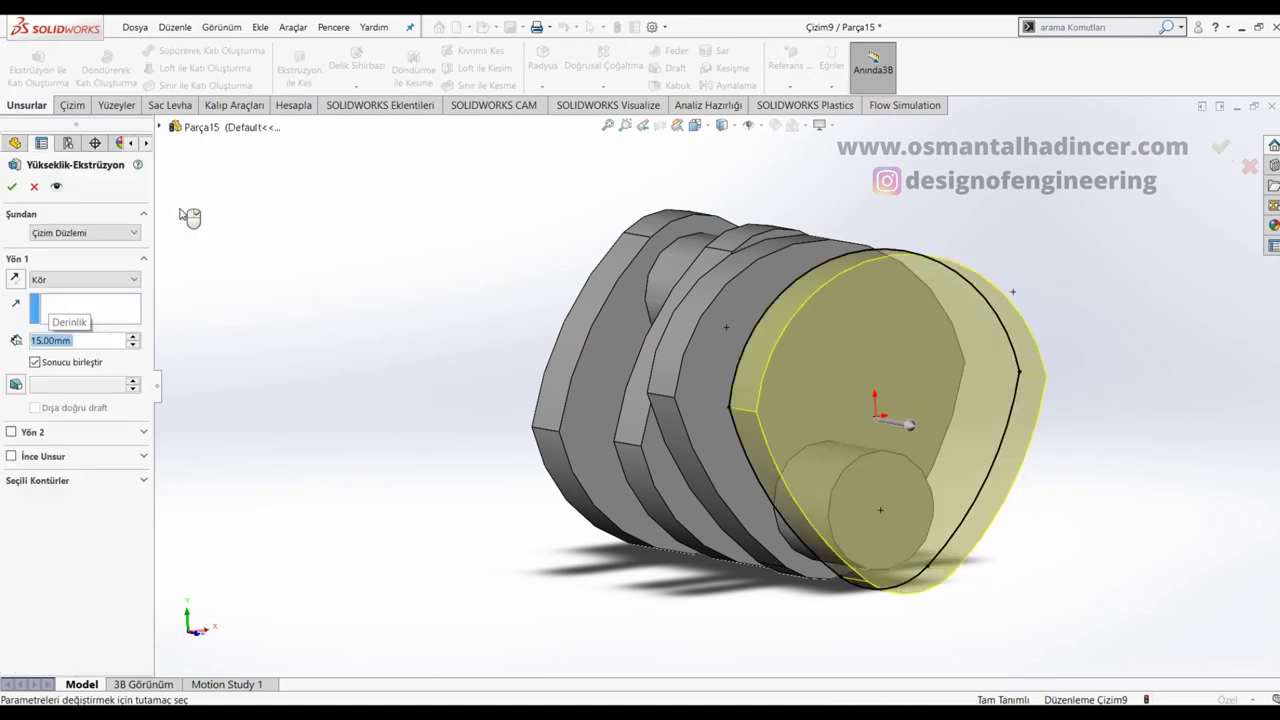
key(Return)
scroll(1055, 492, up, 3)
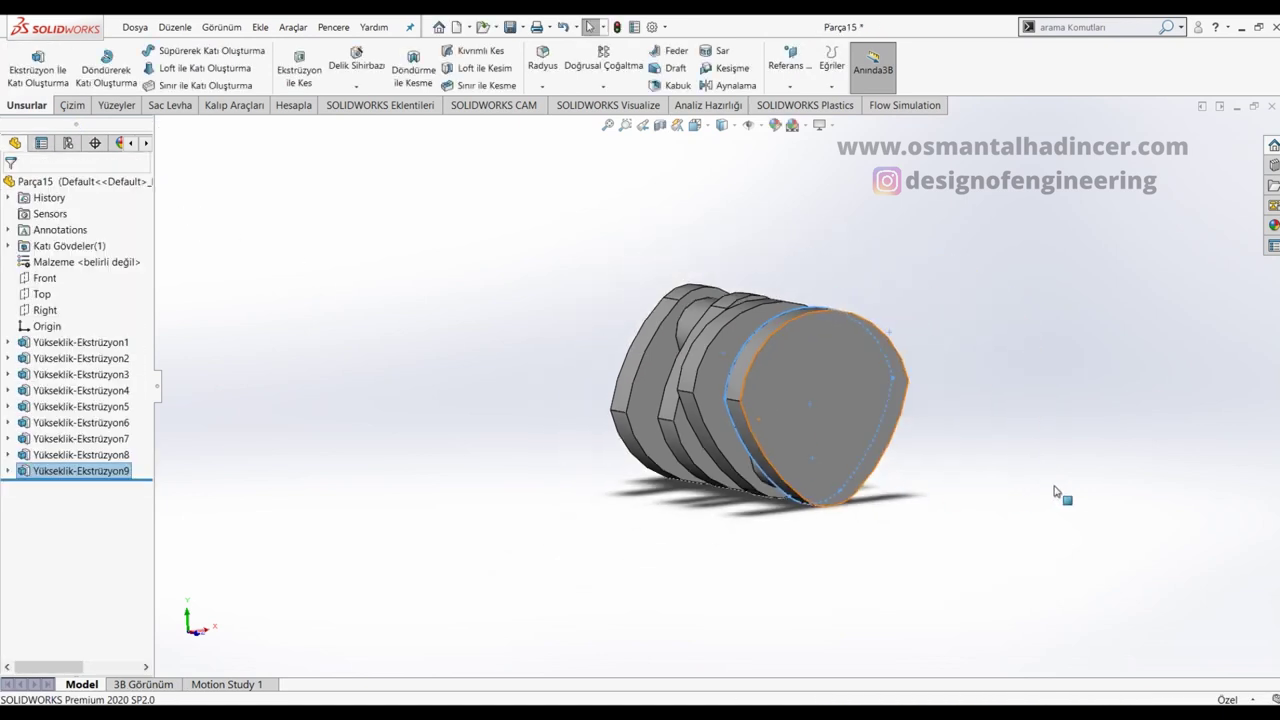
scroll(892, 382, down, 2)
click(847, 404)
click(892, 366)
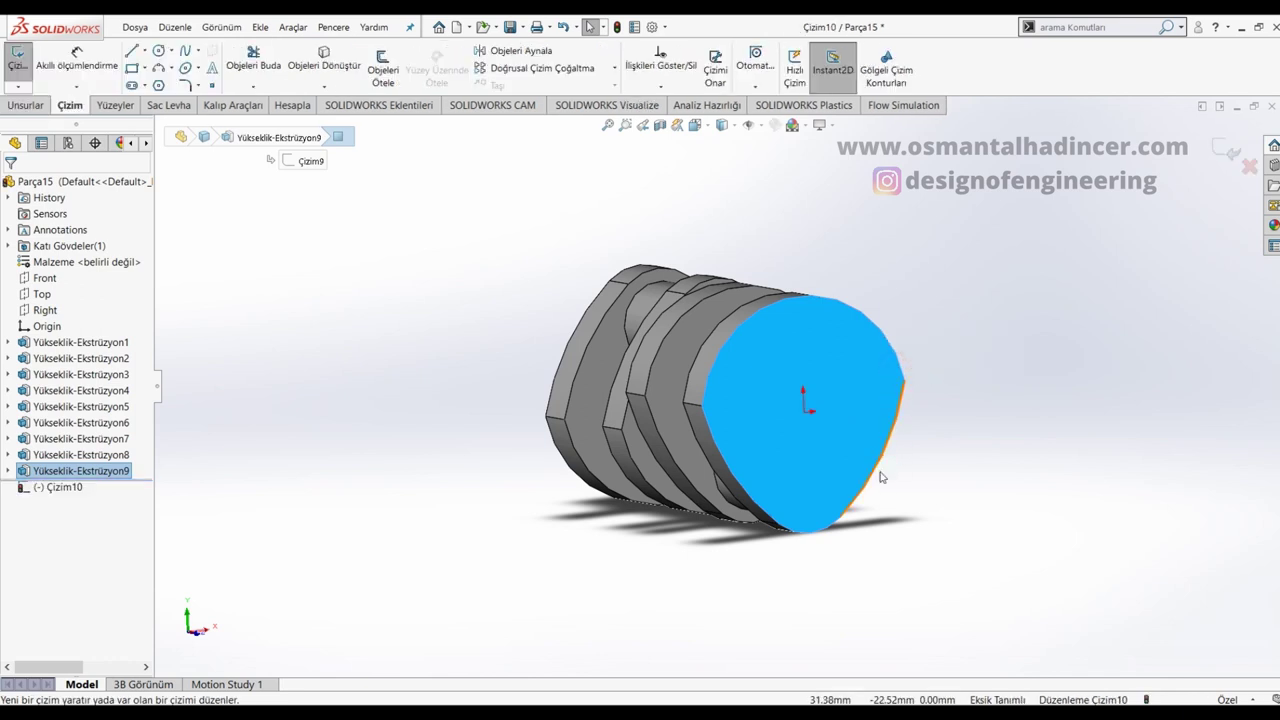
Step: Draw a Ø34 circle centred on the origin
key(c)
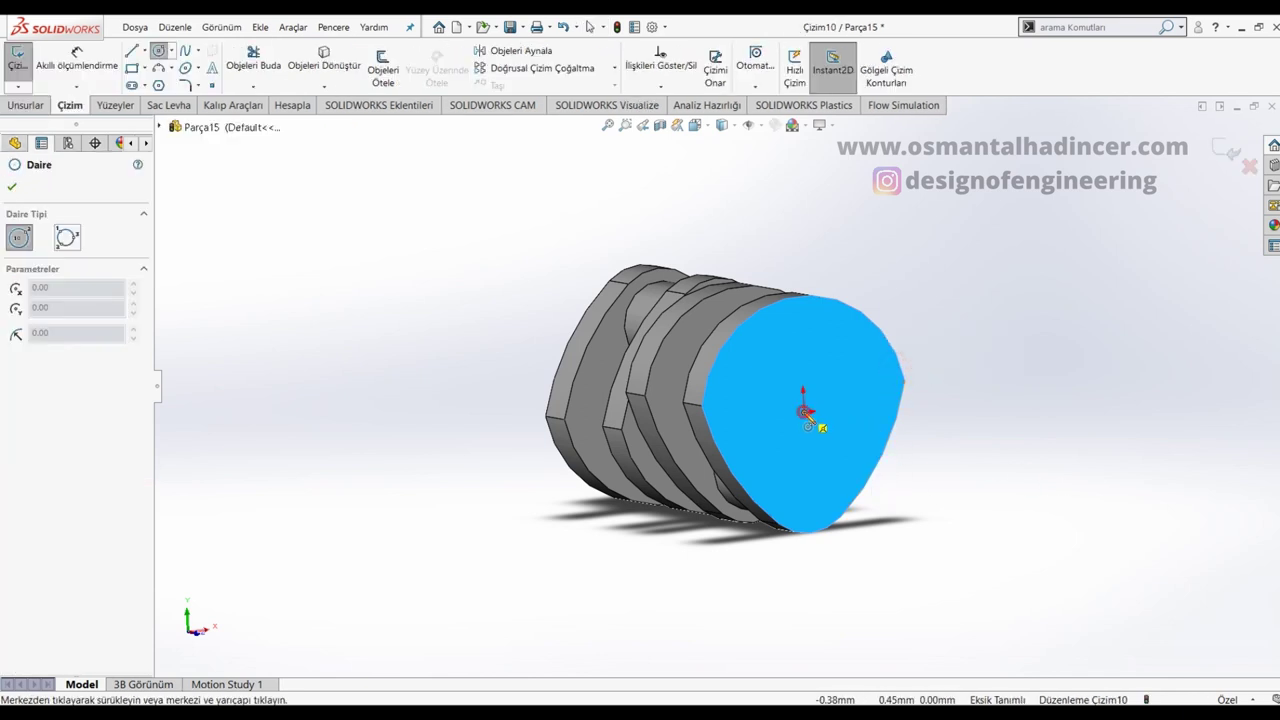
click(803, 411)
click(828, 390)
key(d)
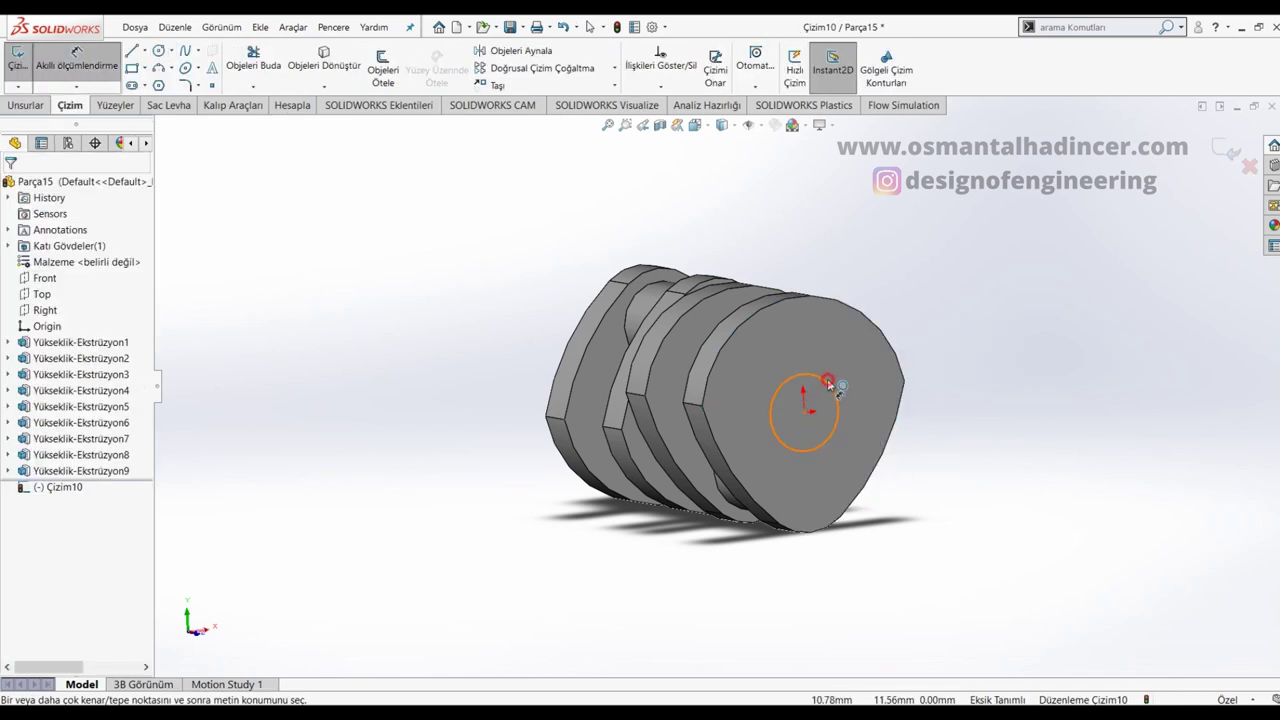
click(828, 385)
click(905, 327)
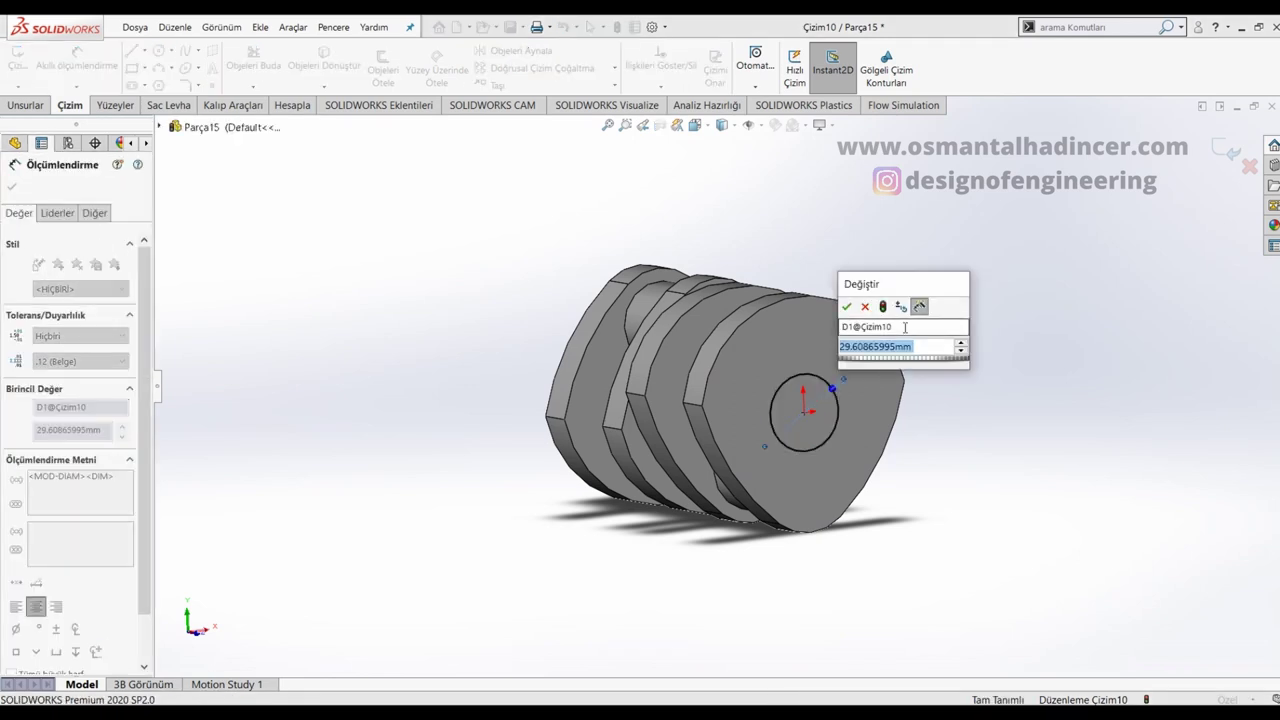
text(34)
key(Return)
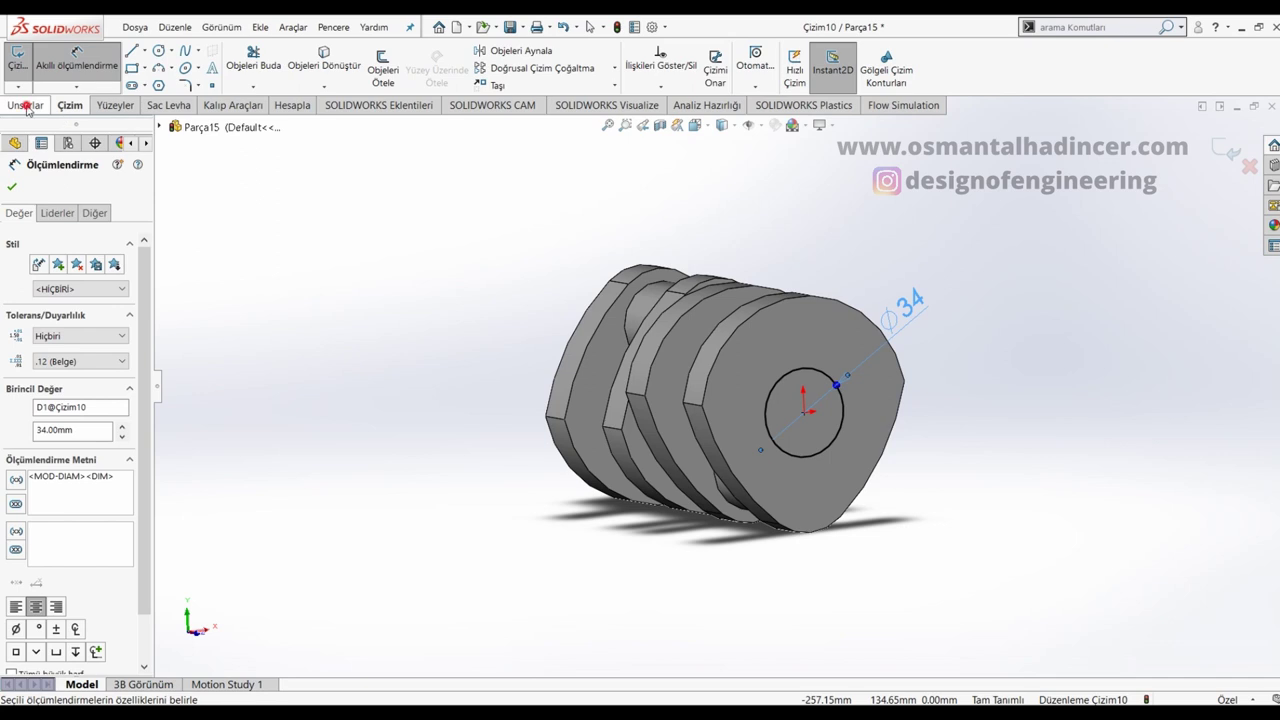
Step: Extrude the Ø34 circle 2.5 mm as a short boss
click(27, 106)
click(38, 68)
text(2.5)
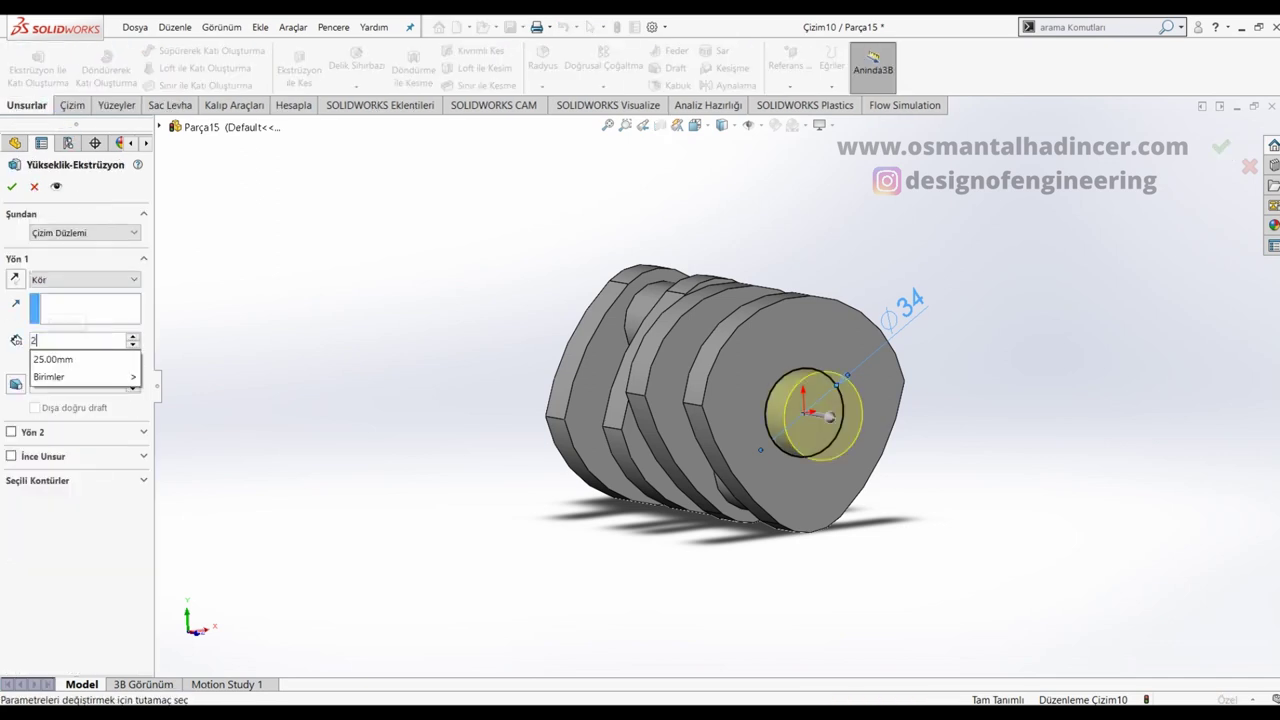
key(Return)
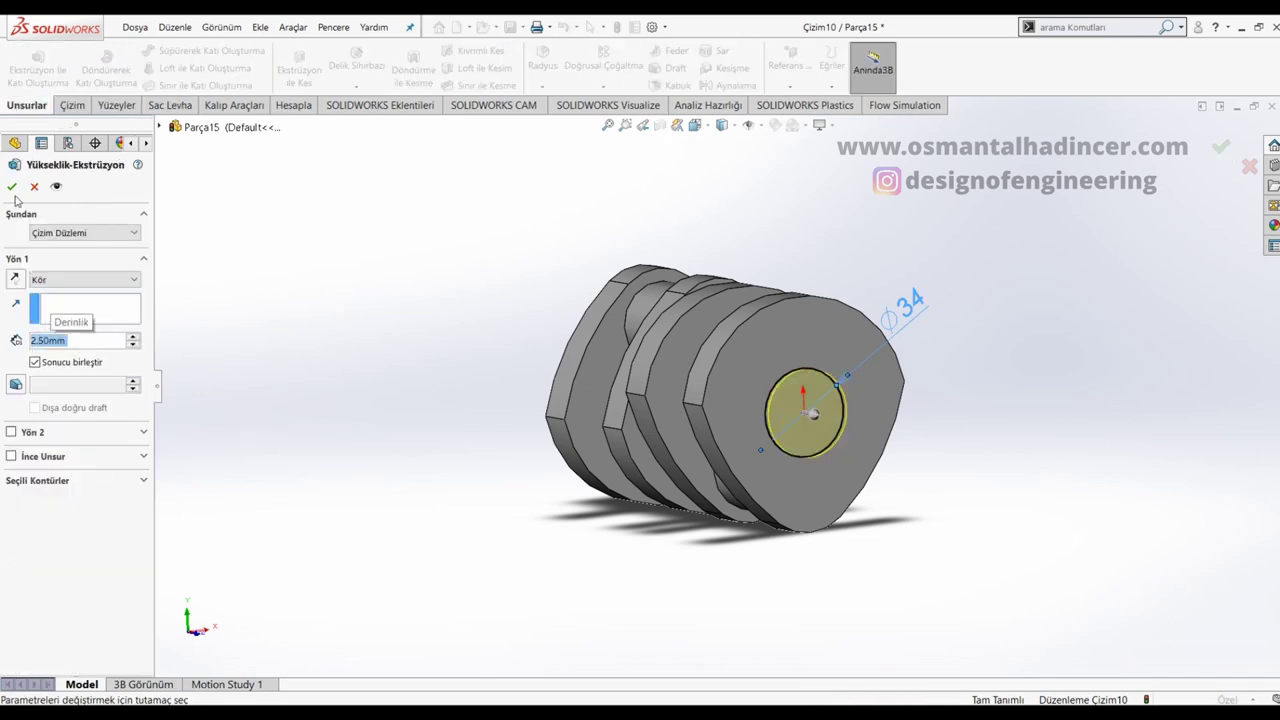
click(11, 187)
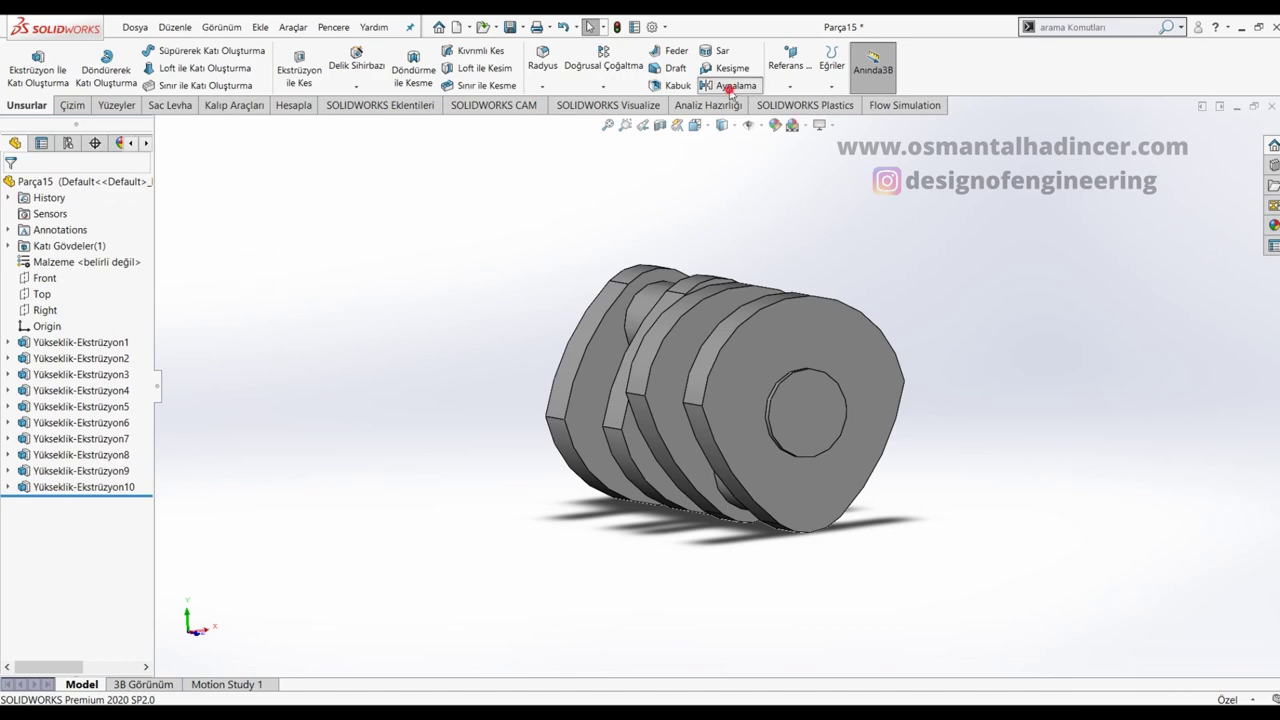
Step: Mirror the whole crankshaft body about its circular end face, then orbit to inspect it
click(729, 87)
click(812, 420)
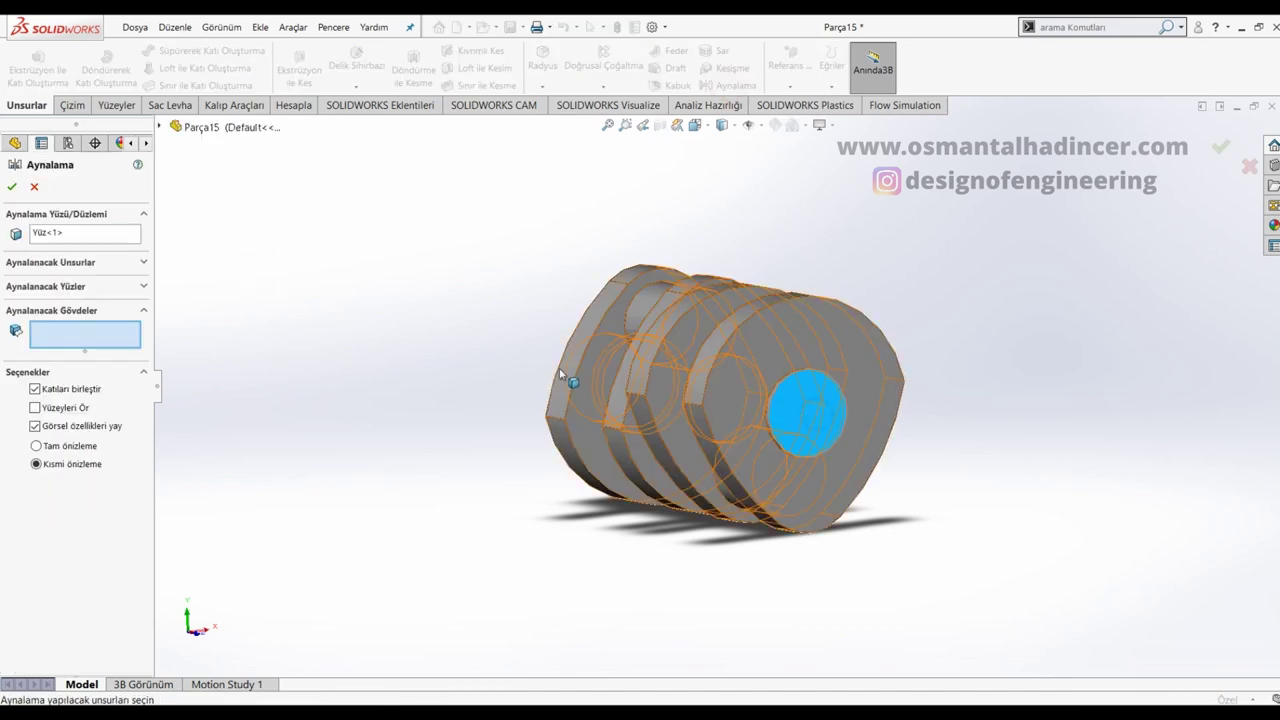
click(660, 360)
right_click(677, 363)
mouse_move(545, 460)
middle_down()
mouse_move(1031, 383)
mouse_move(980, 417)
middle_up()
scroll(437, 425, down, 1)
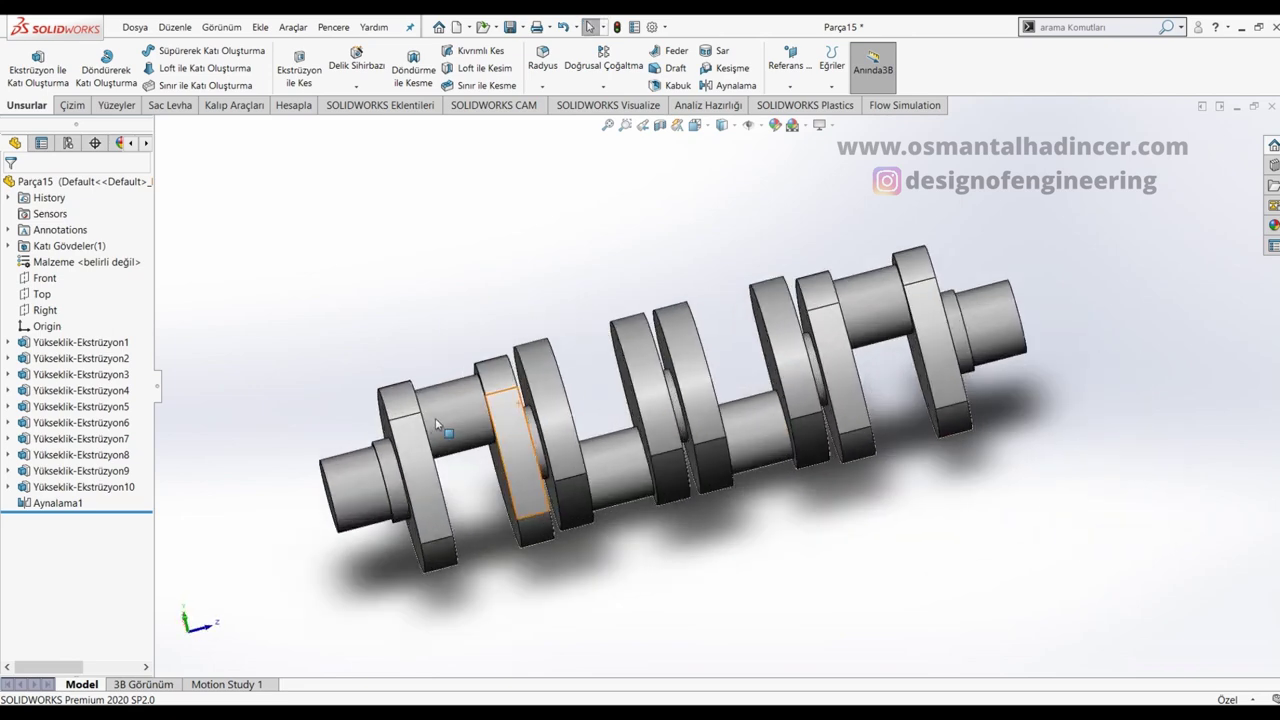
scroll(437, 425, up, 1)
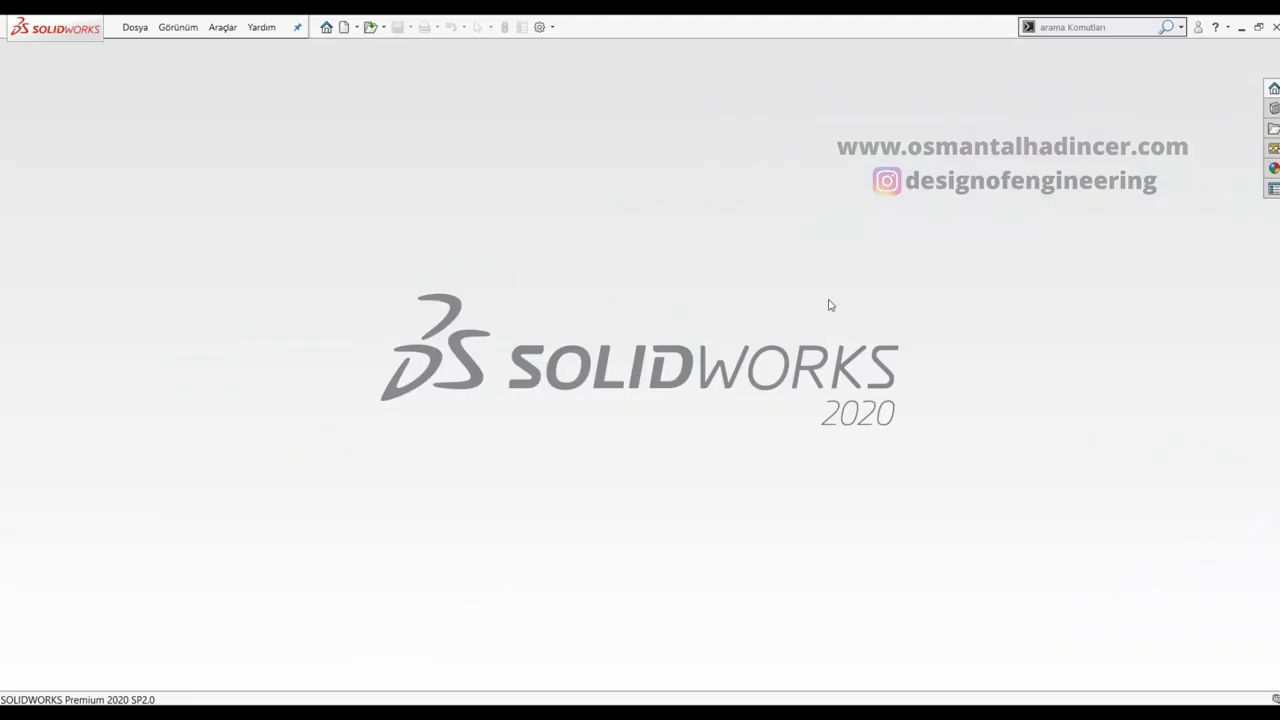
Step: Create a new part and start a sketch on the Front plane
click(343, 27)
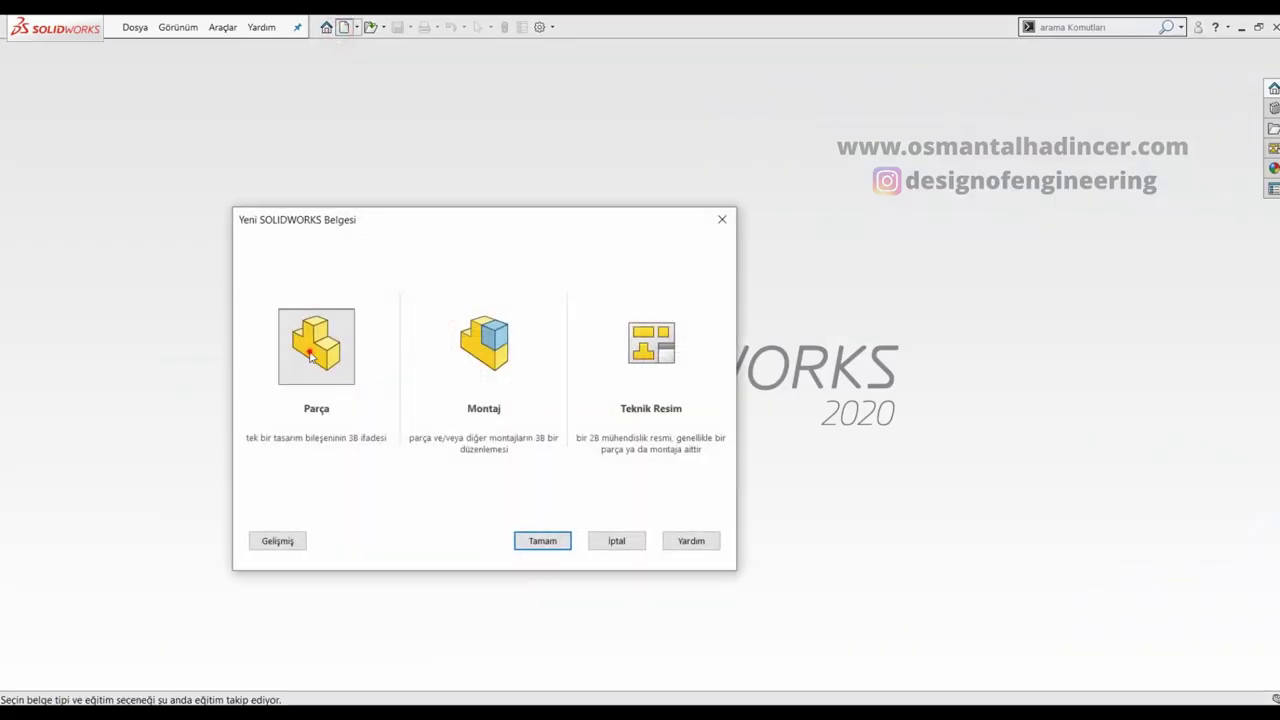
double_click(352, 323)
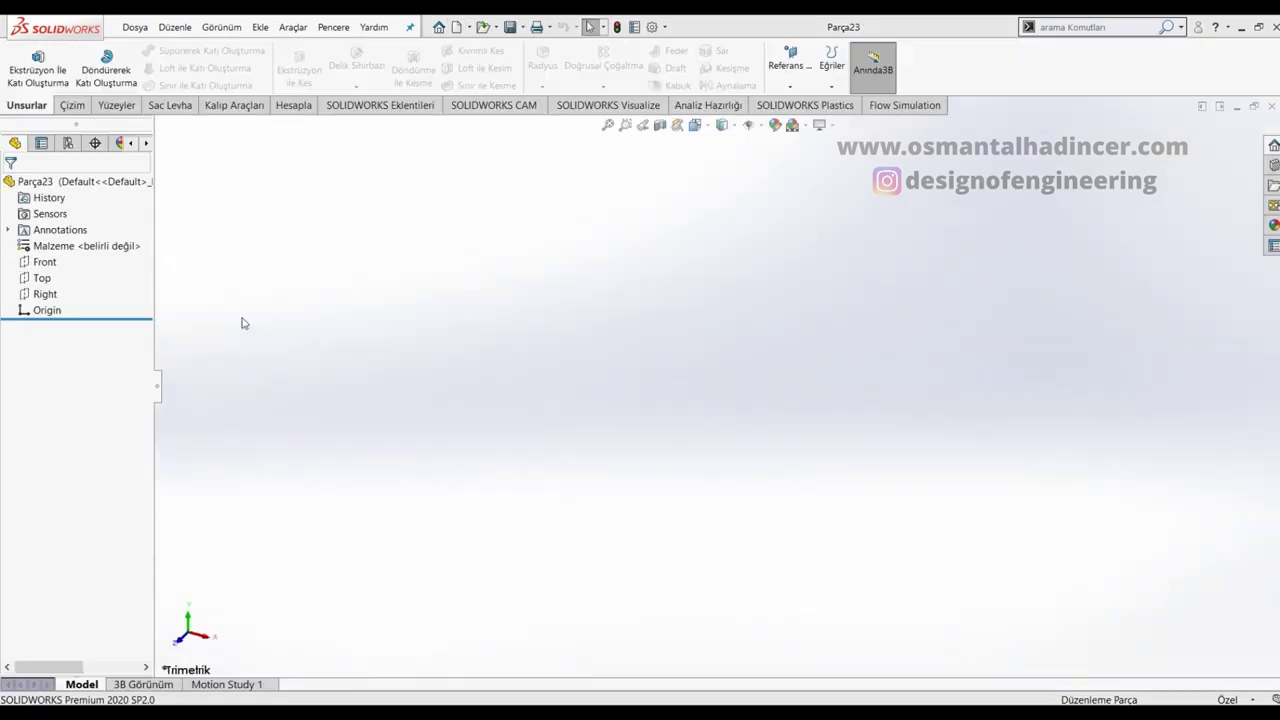
click(45, 262)
right_click(45, 262)
click(54, 234)
Step: Draw two concentric circles and snap their centre onto the origin
key(c)
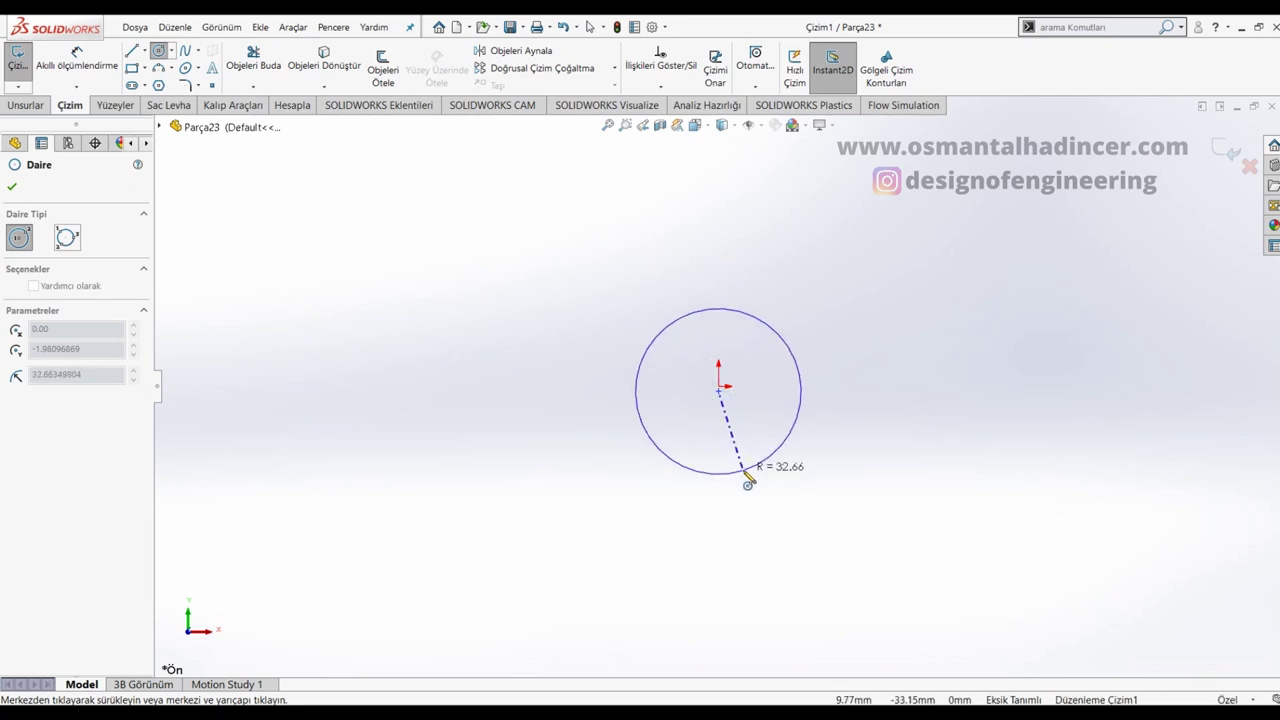
click(743, 469)
click(719, 391)
click(749, 521)
key(Escape)
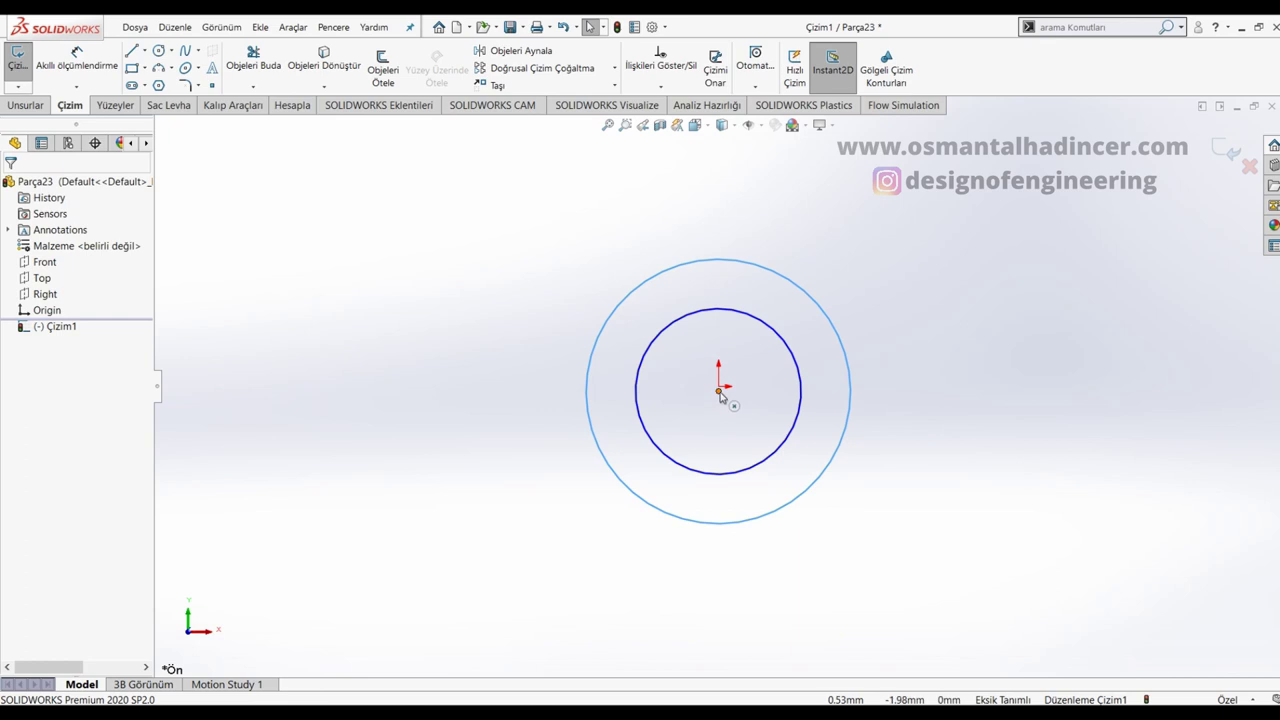
click(720, 394)
drag(719, 390, 718, 385)
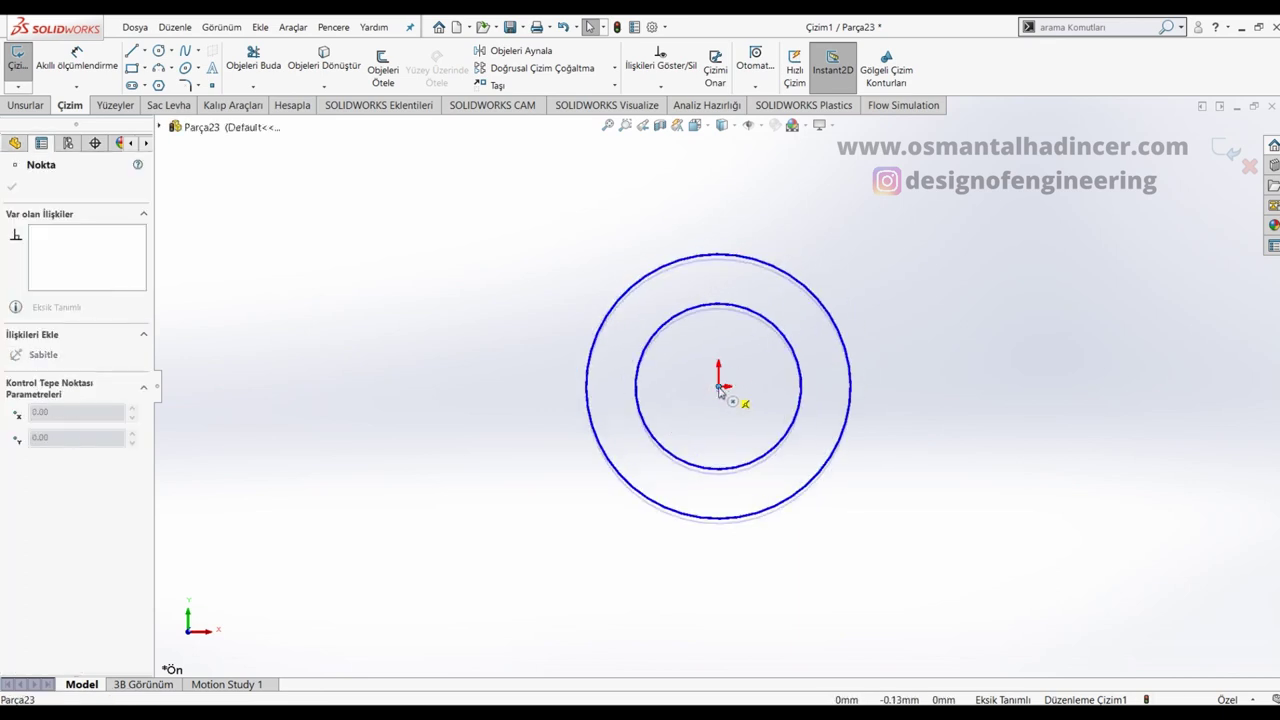
Step: Dimension the inner circle to Ø34 and the outer circle to Ø50
right_drag(785, 553, 790, 480)
click(801, 405)
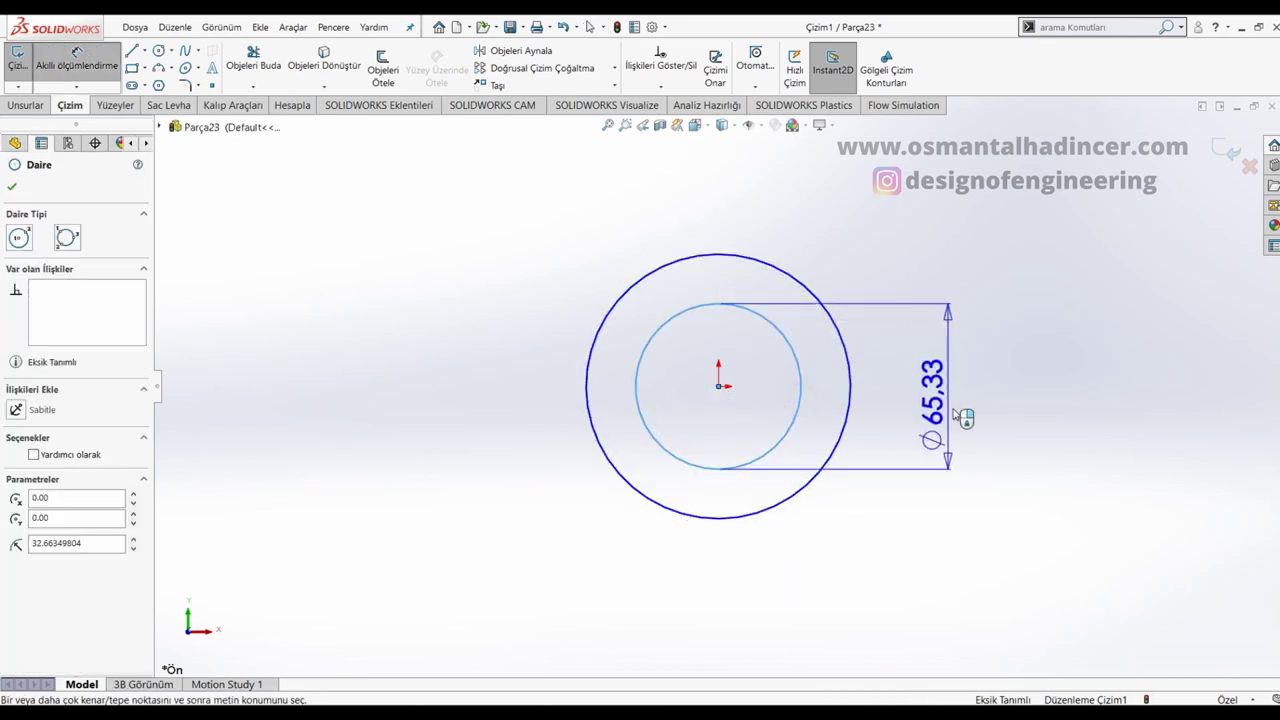
click(955, 412)
text(34)
key(Return)
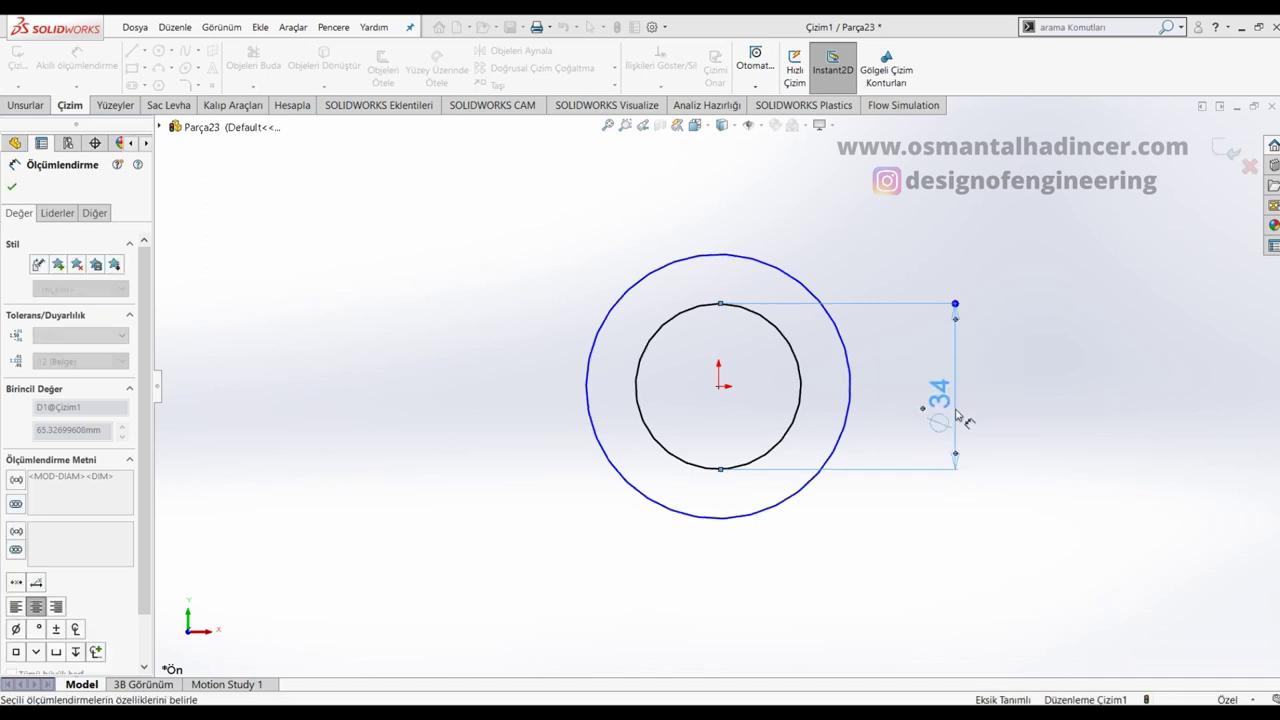
click(810, 287)
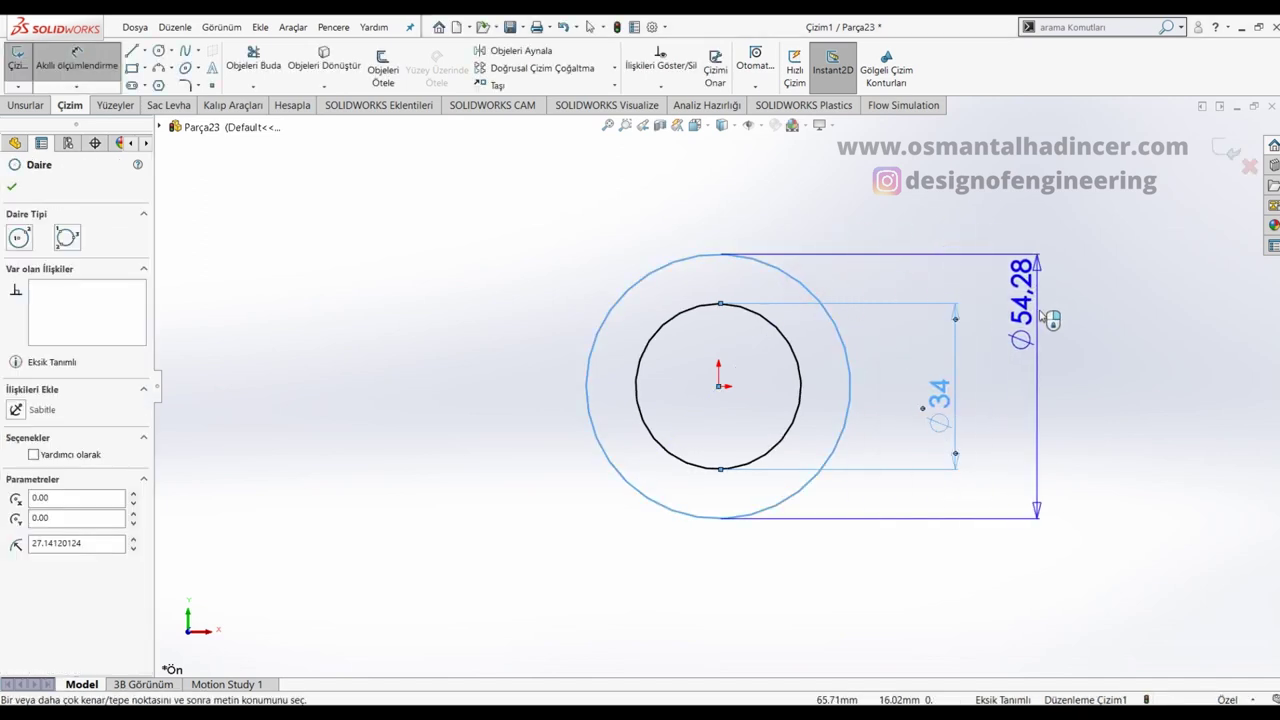
click(1060, 346)
text(50)
key(Return)
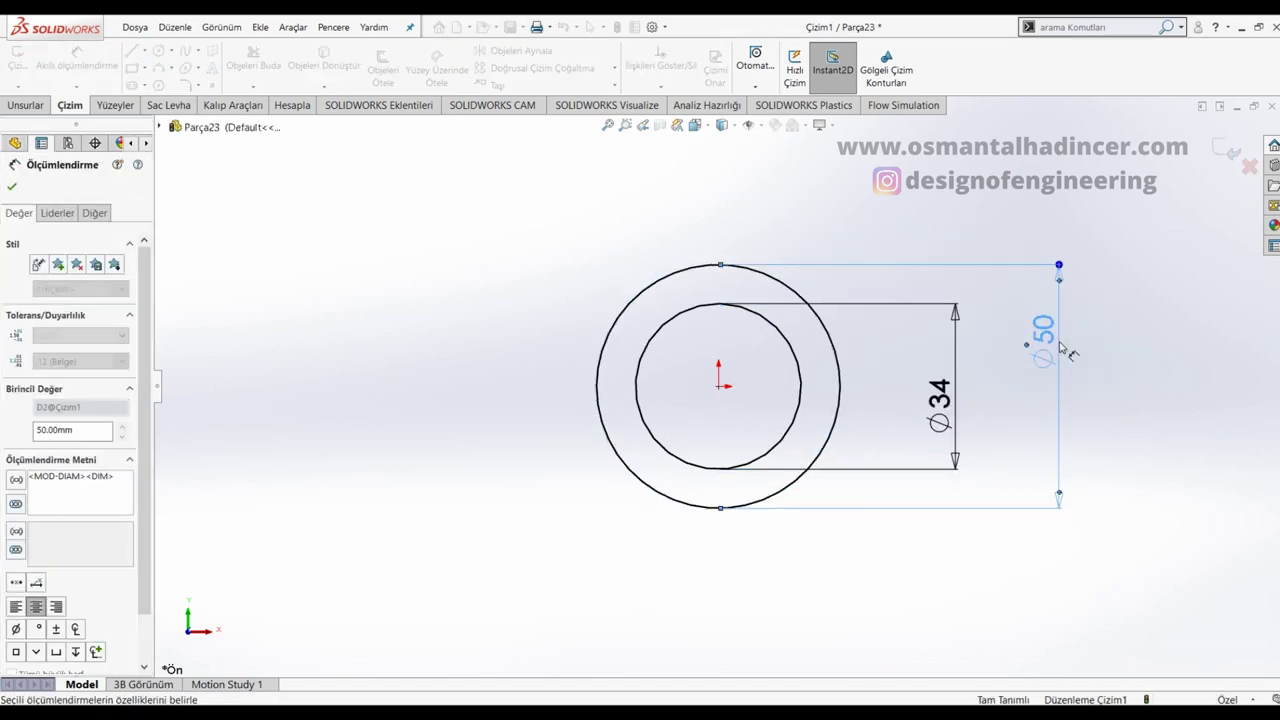
click(30, 105)
Step: Extrude the ring 20 mm, in both directions from the Front plane
click(38, 70)
text(20)
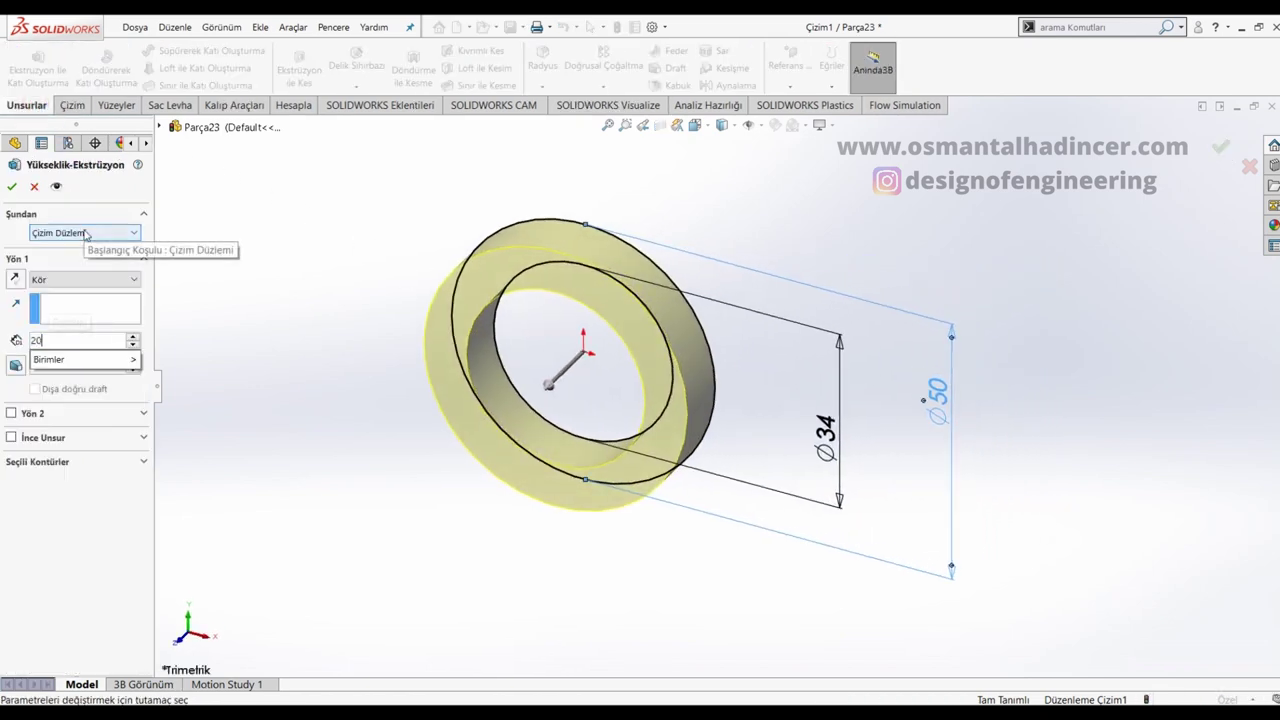
key(Return)
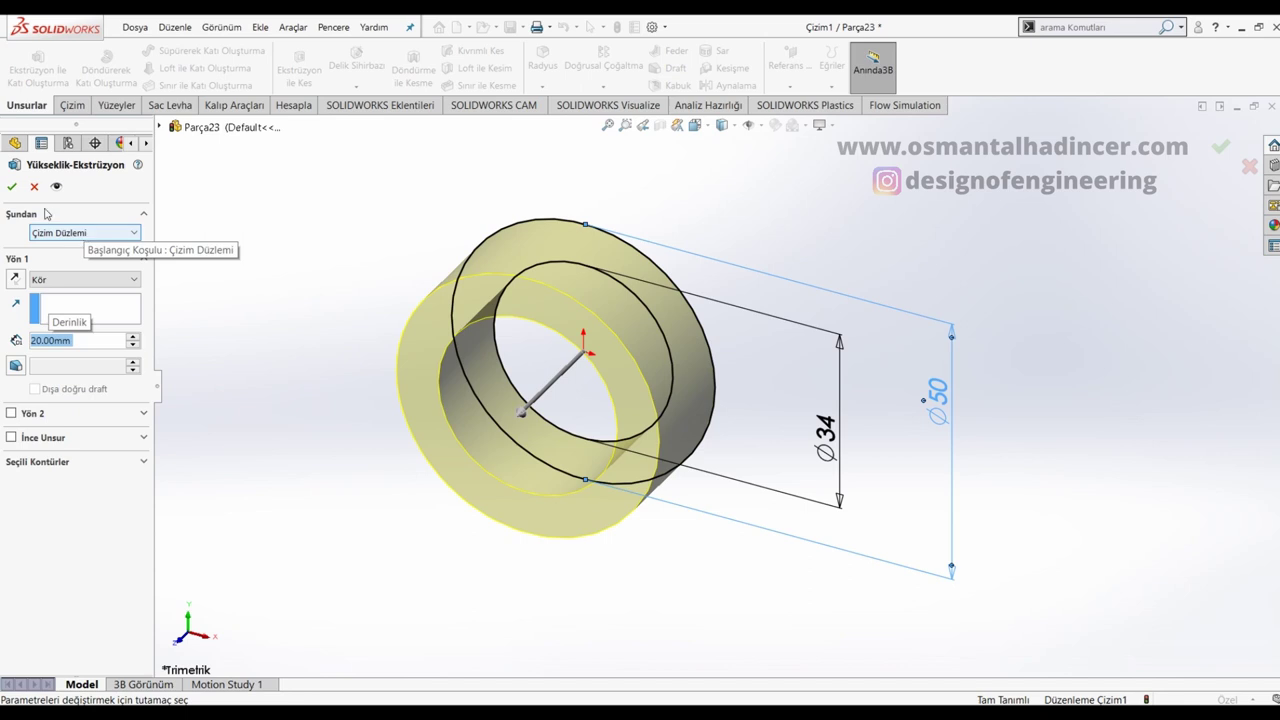
click(12, 413)
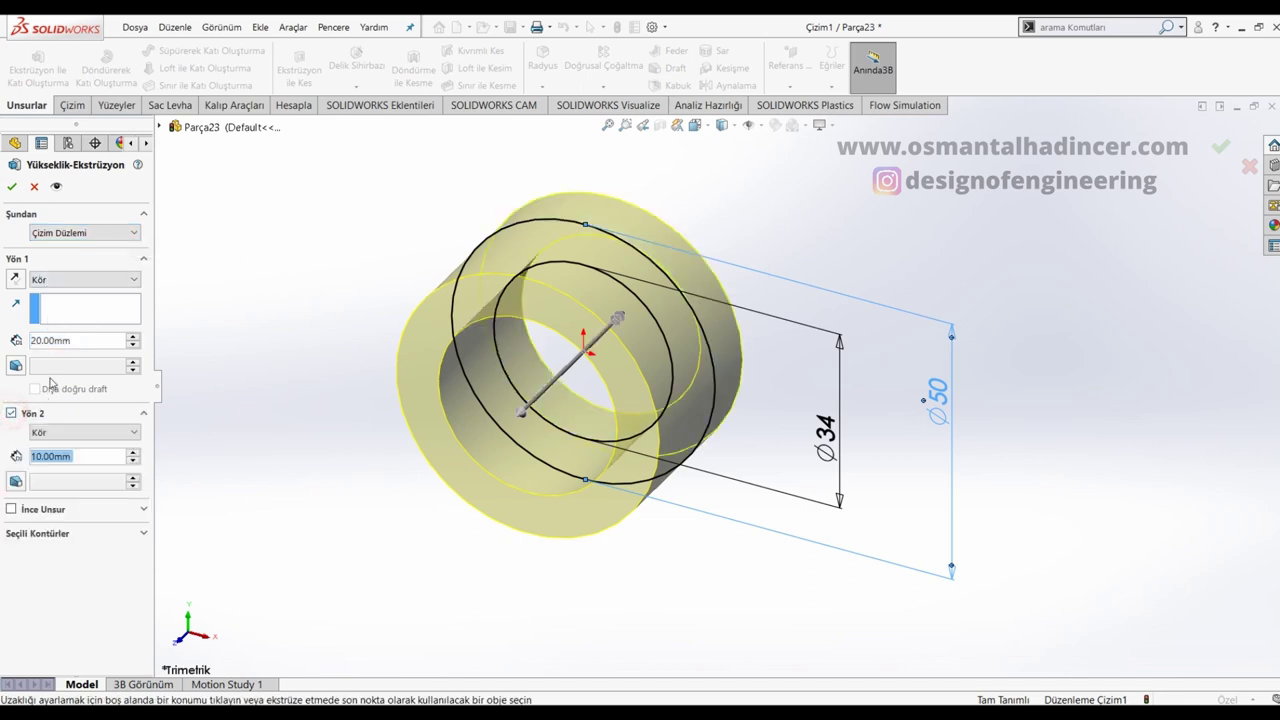
key(Return)
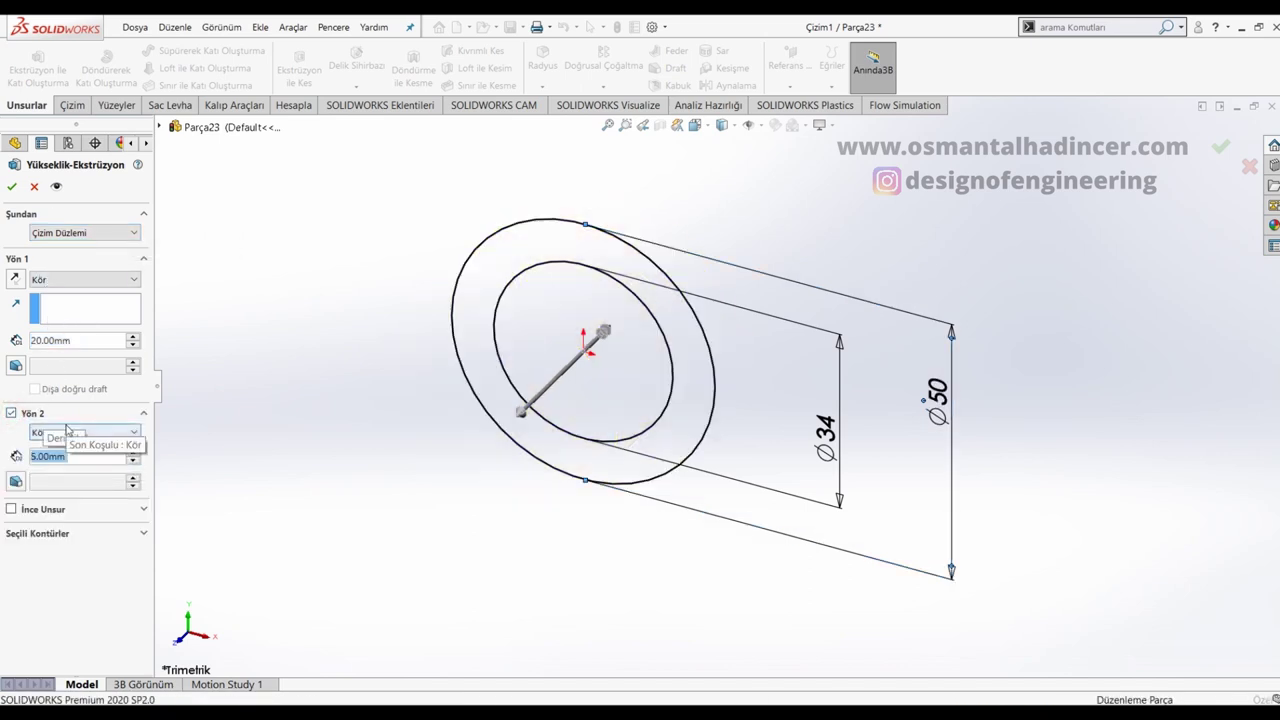
Step: Start a new sketch on the Front plane
click(273, 338)
click(44, 278)
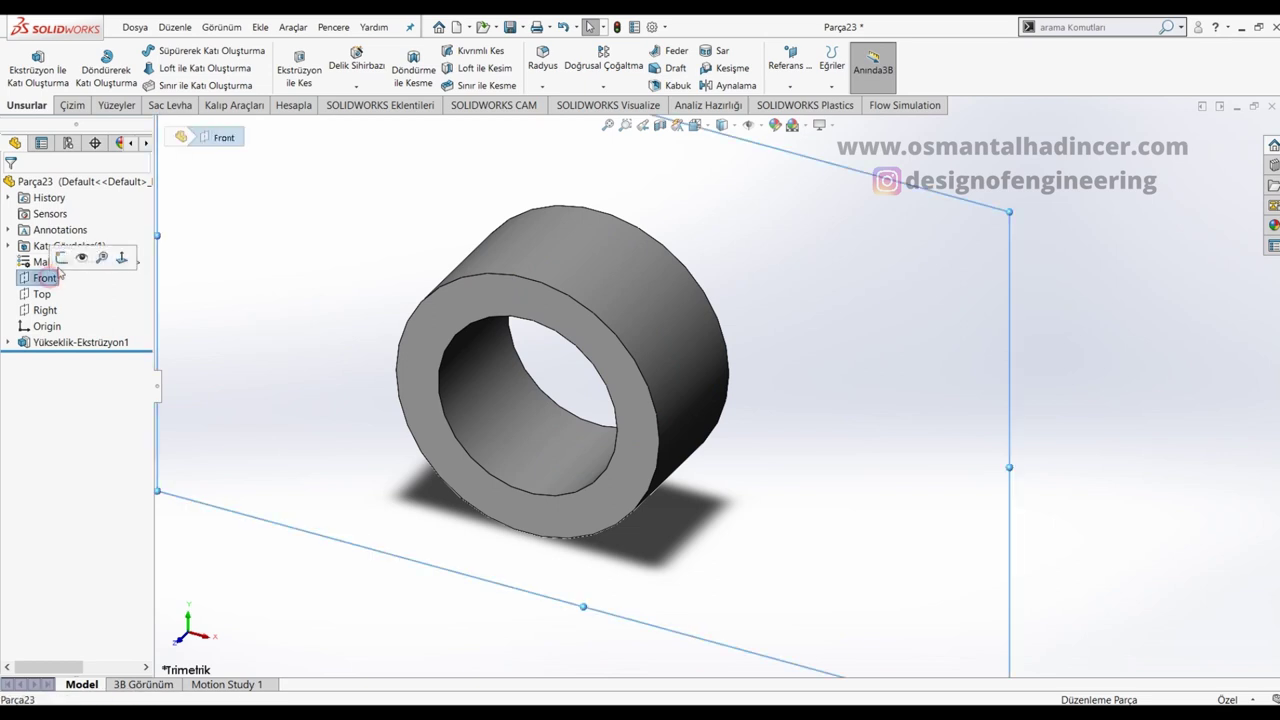
click(72, 258)
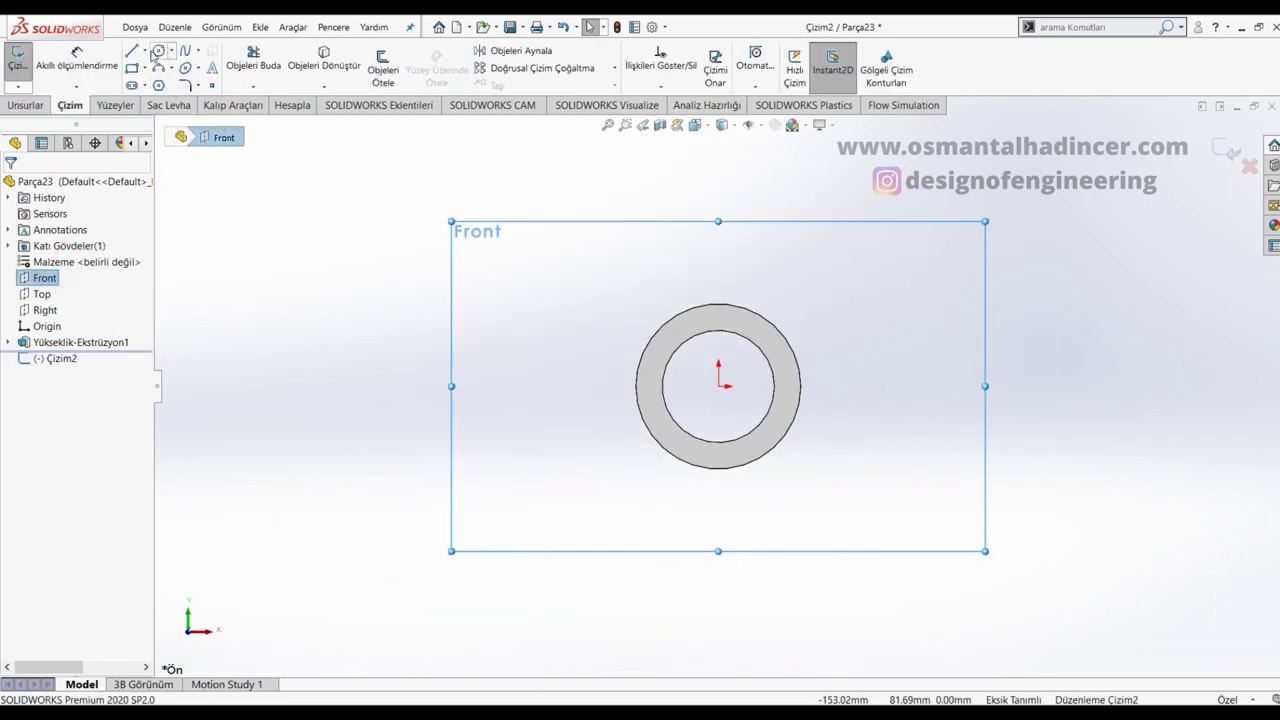
Step: Draw two circles centred on the origin: an inner one of radius 25 and a larger outer one
click(157, 50)
click(719, 386)
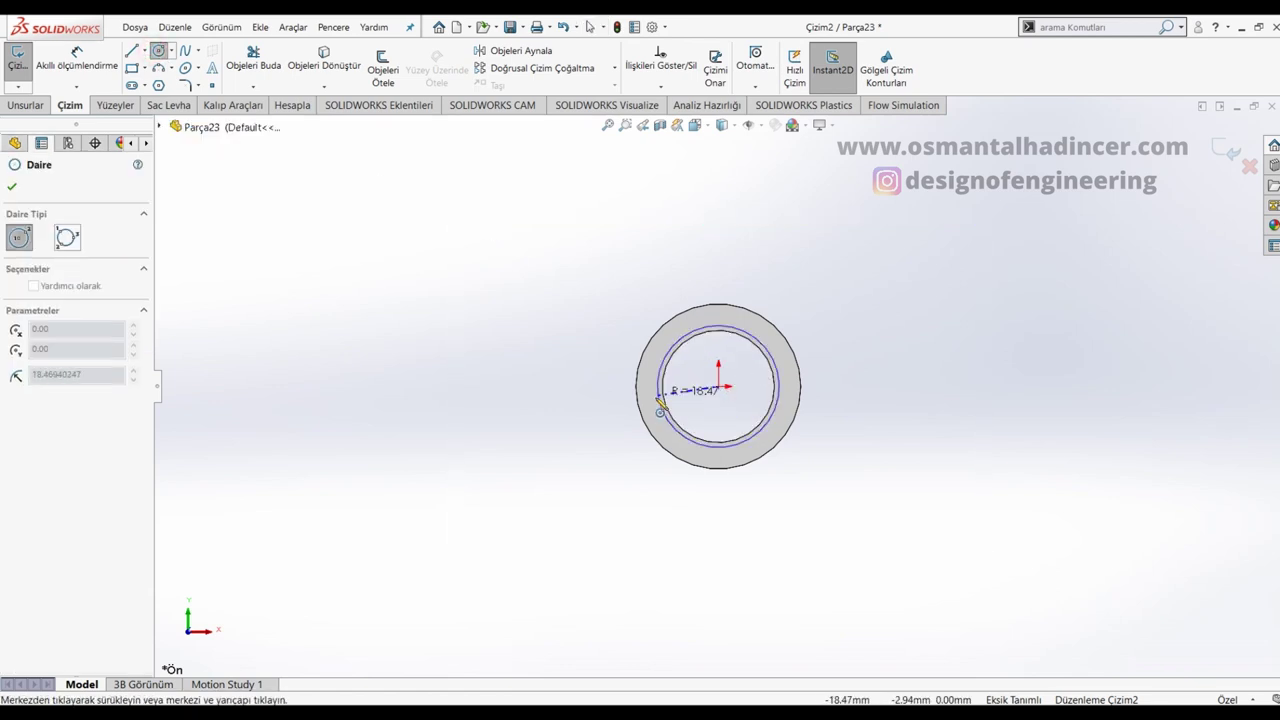
click(640, 410)
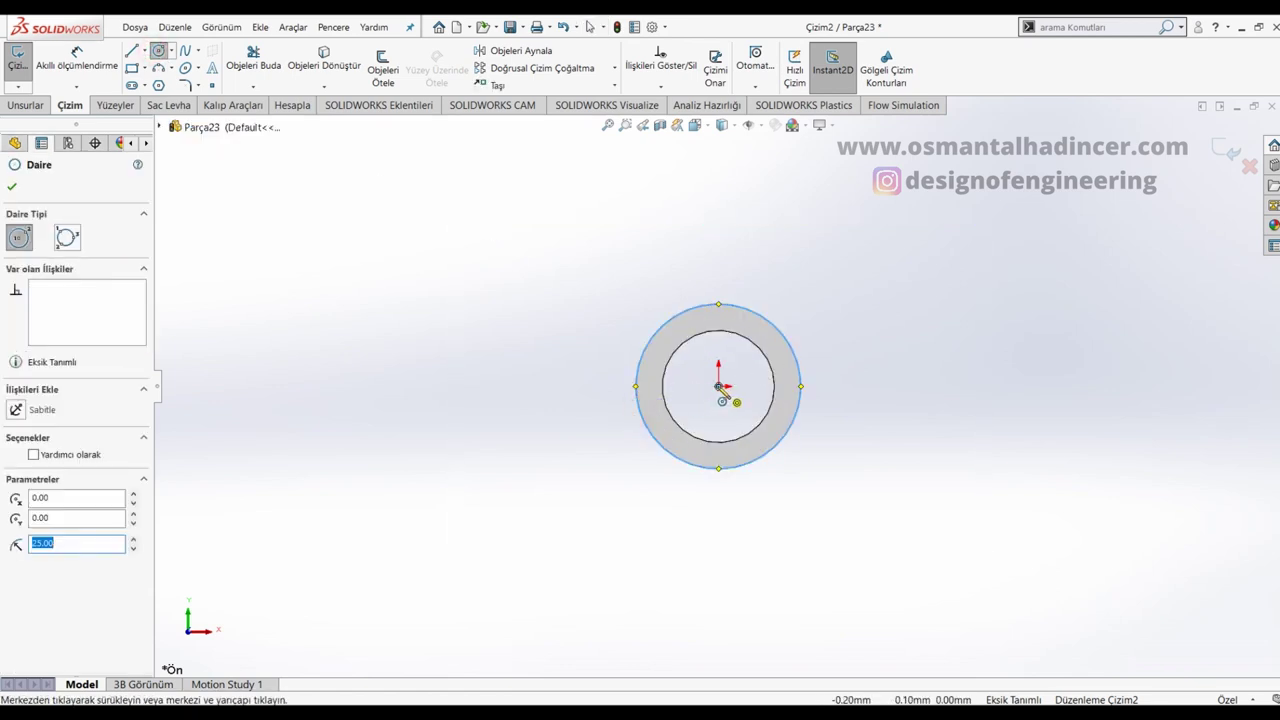
click(719, 386)
click(575, 549)
Step: Dimension the outer circle to Ø145 and the inner circle to Ø50, fully defining the sketch
key(d)
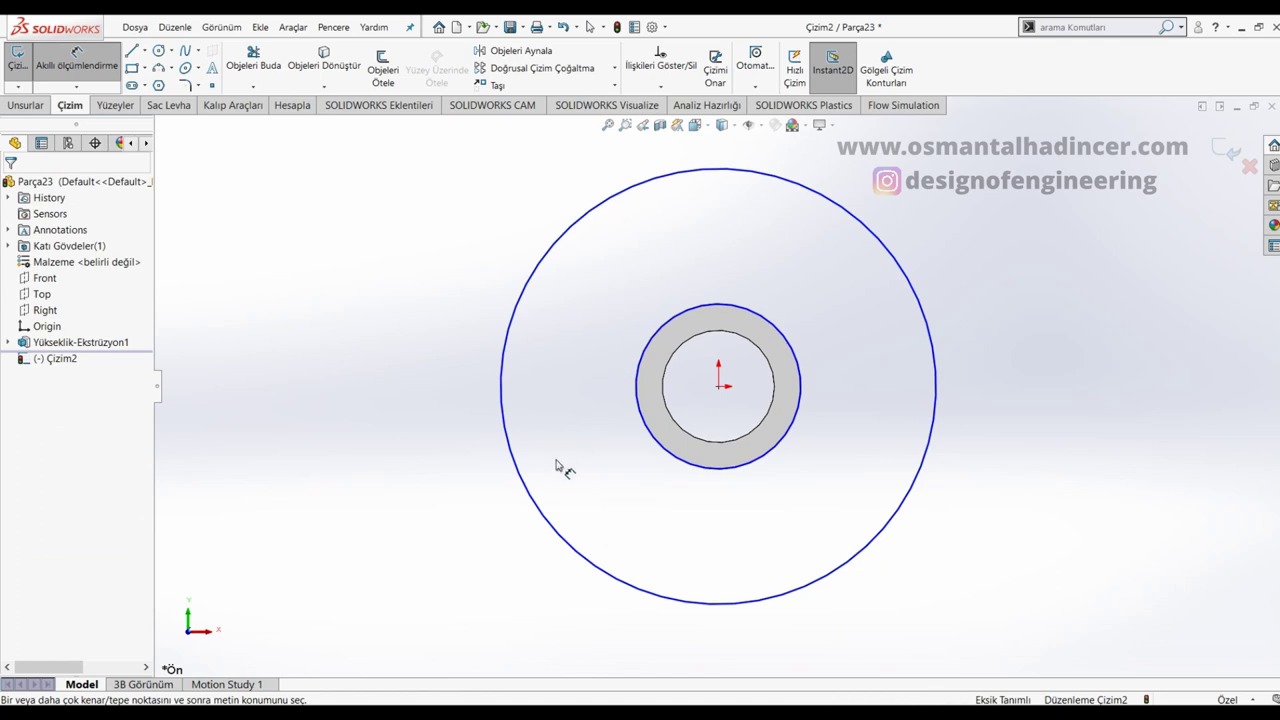
click(540, 509)
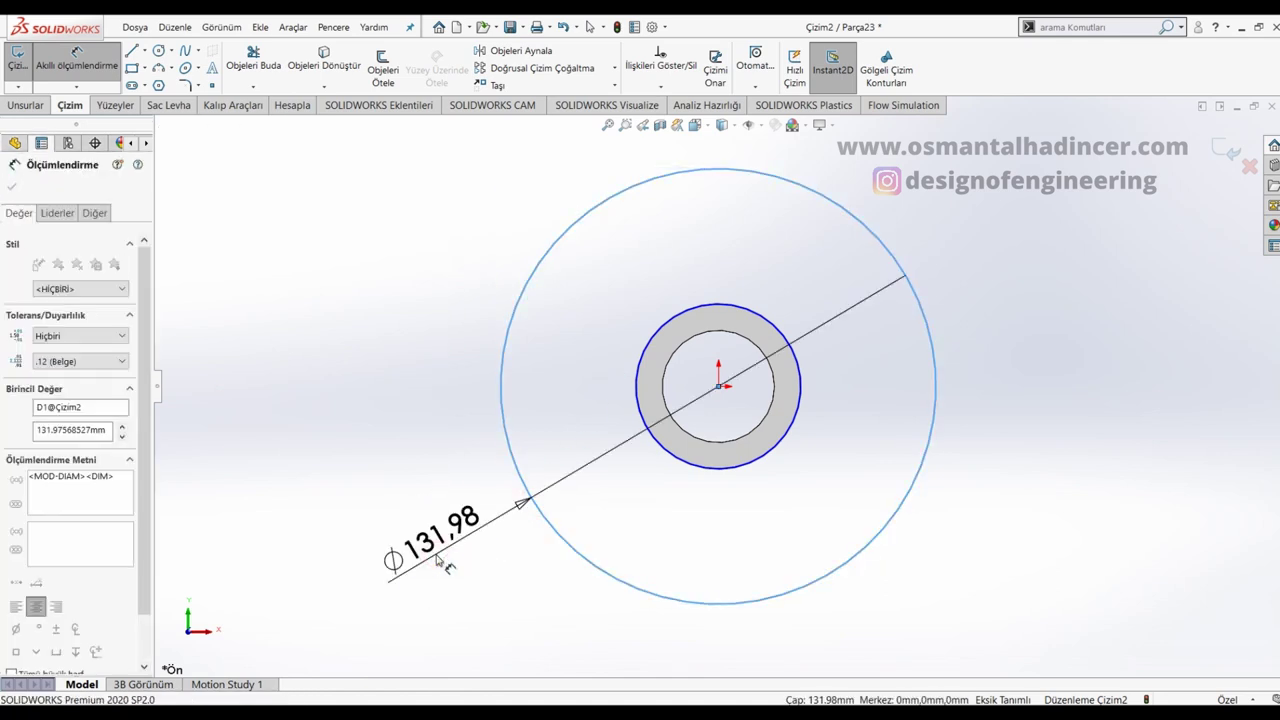
click(437, 560)
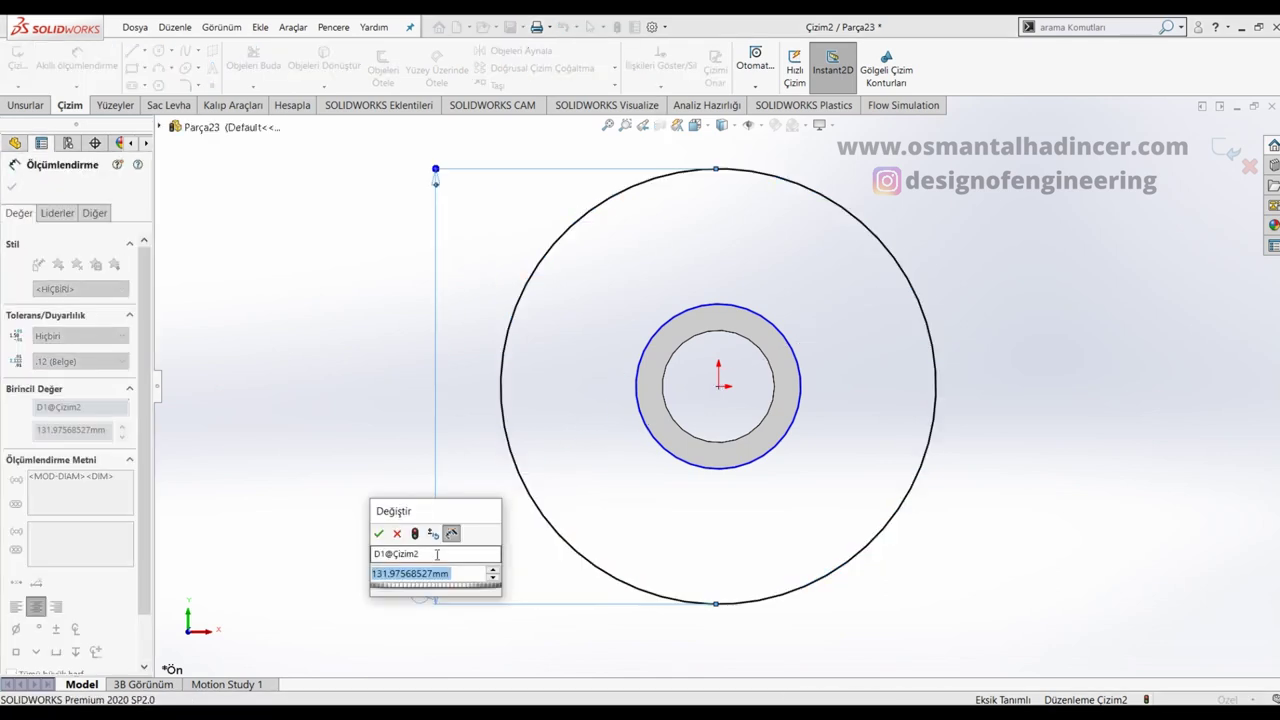
text(7*2)
key(Return)
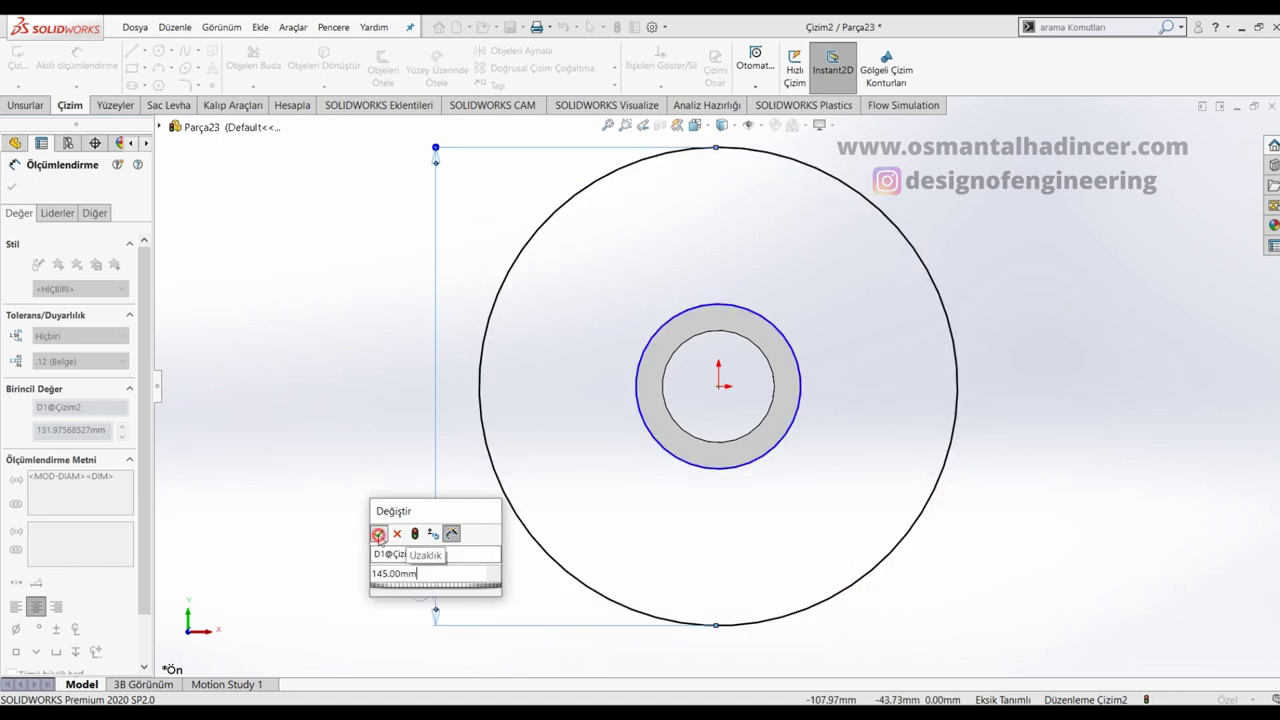
click(378, 533)
click(803, 421)
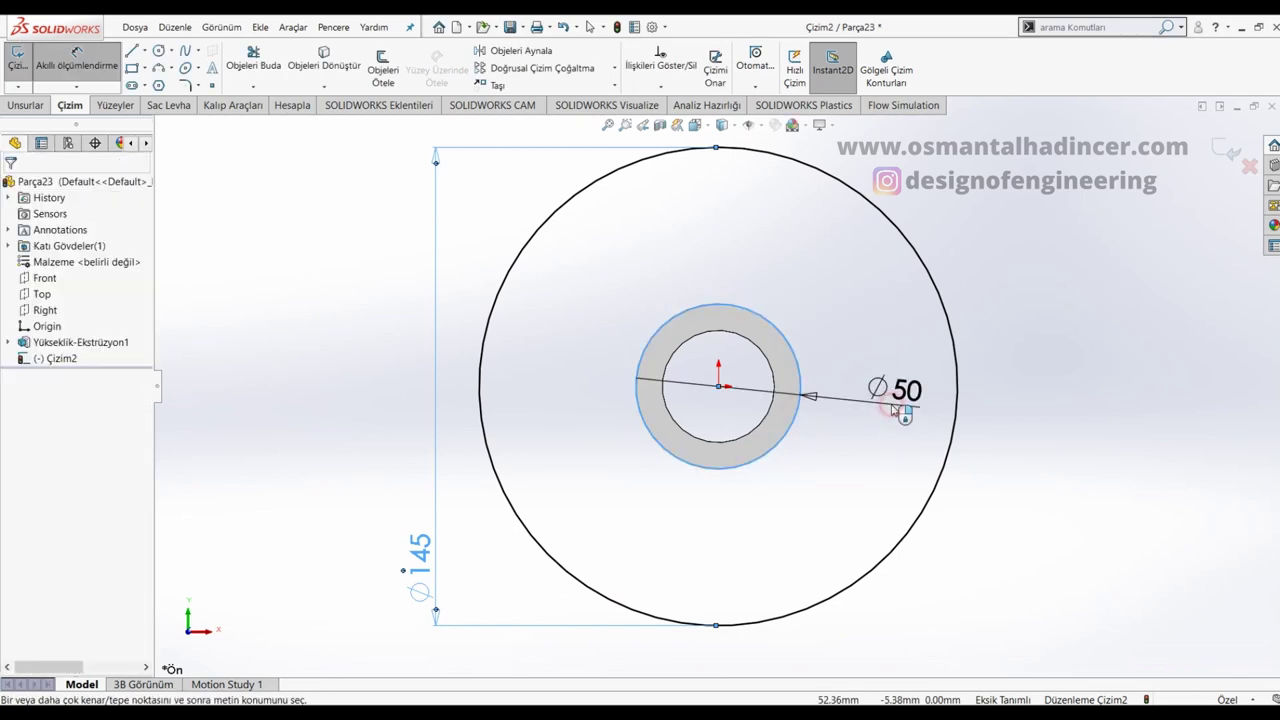
click(890, 413)
key(Return)
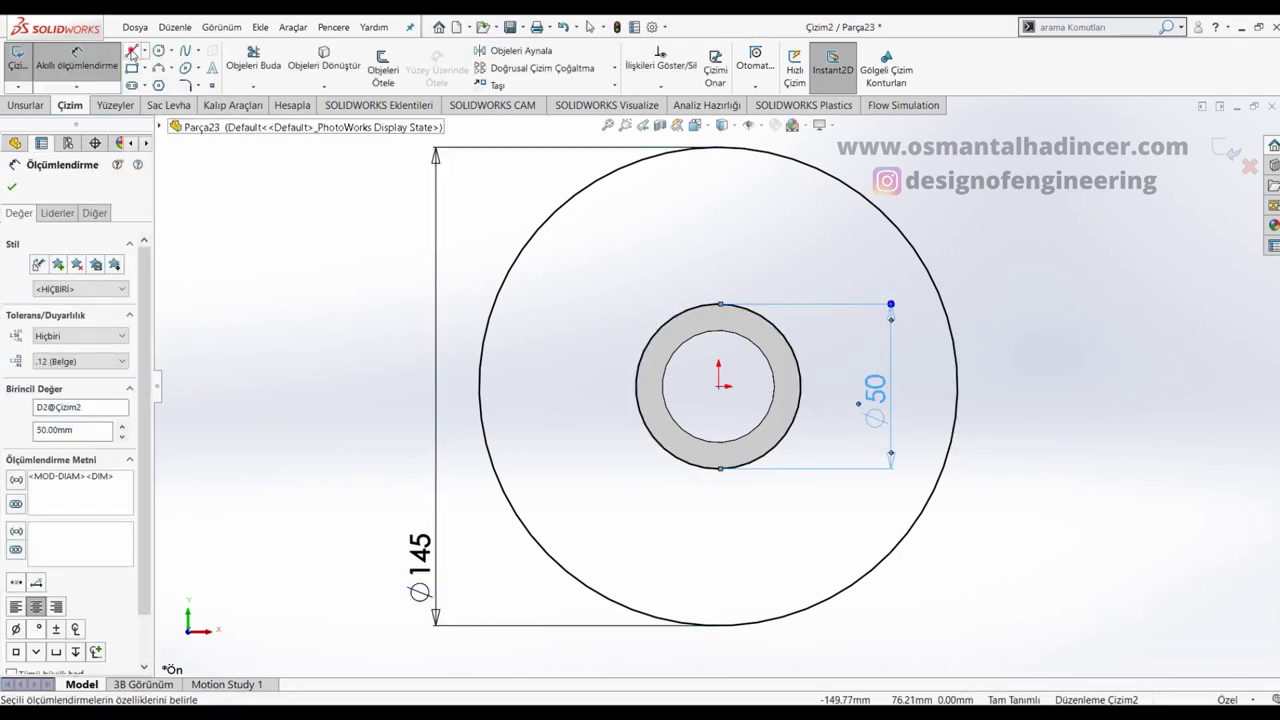
click(131, 52)
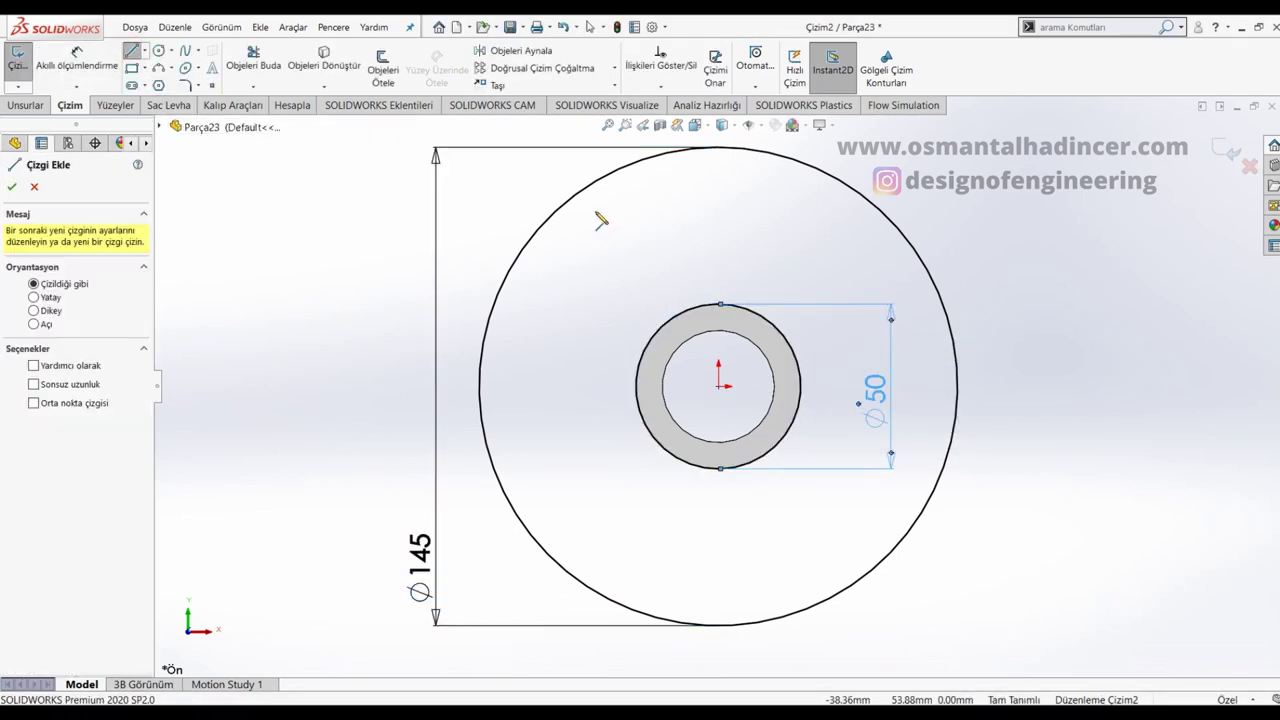
Step: Draw an open line profile rising from the inner circle, going left across the top, then down
click(720, 305)
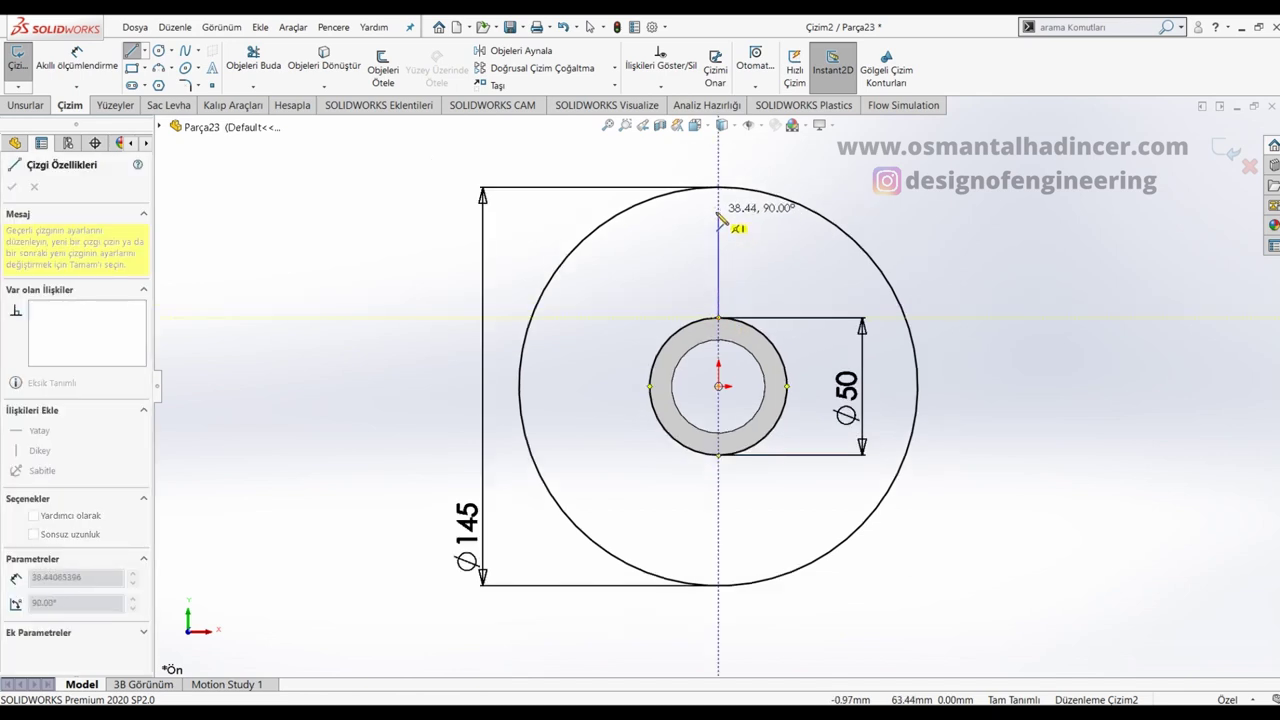
click(718, 211)
click(537, 211)
click(537, 306)
Step: Dimension the top line 65 mm wide and the right vertical line 52 mm high
right_drag(586, 357, 600, 210)
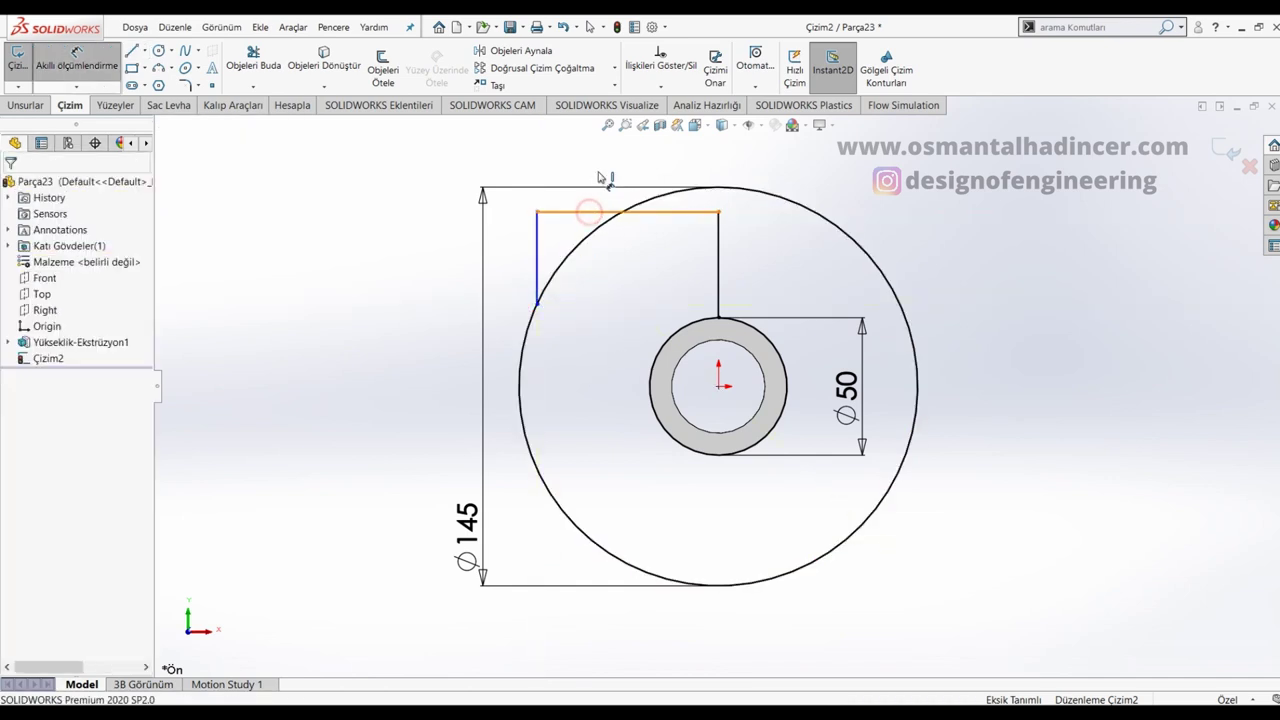
click(600, 163)
key(Return)
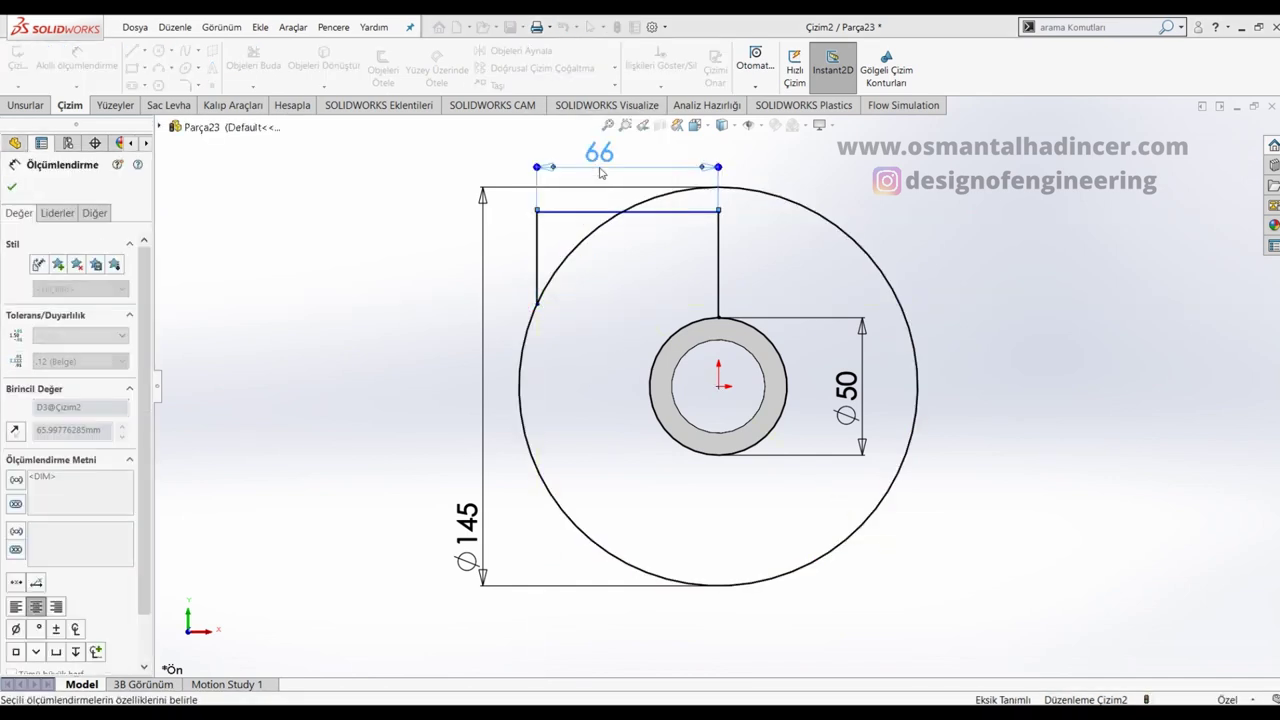
click(714, 268)
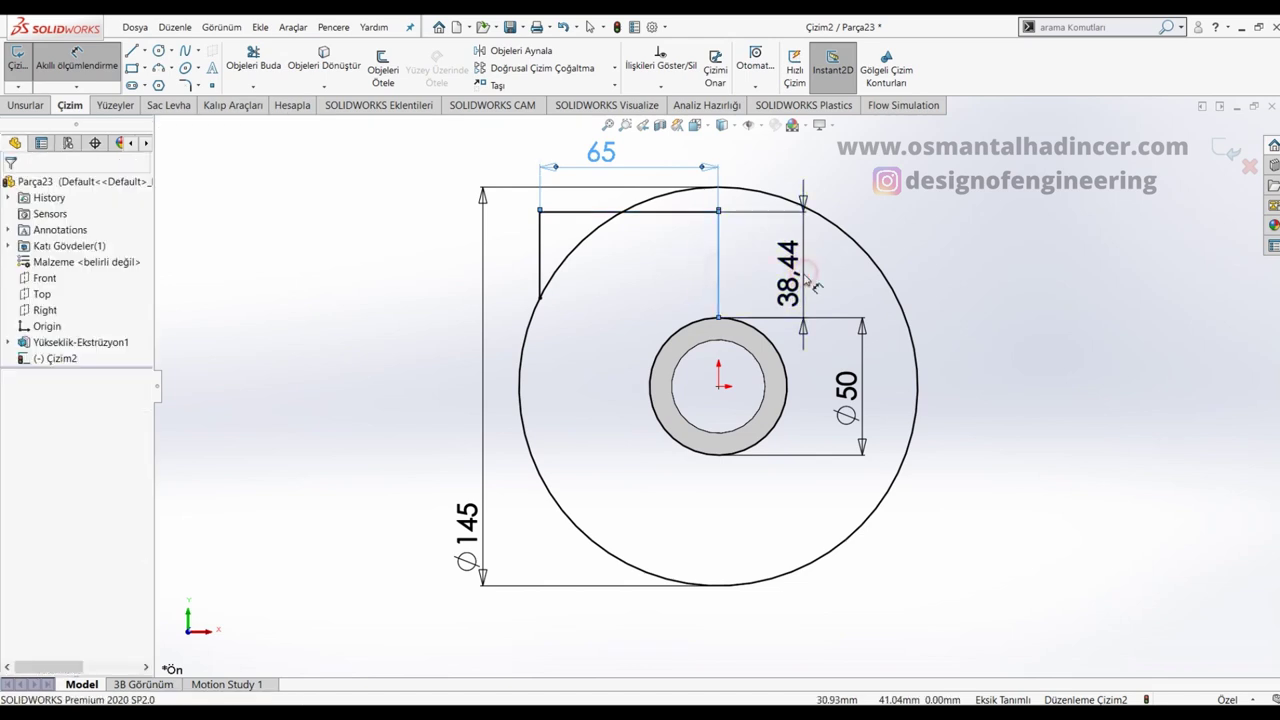
click(805, 278)
text(52)
key(Return)
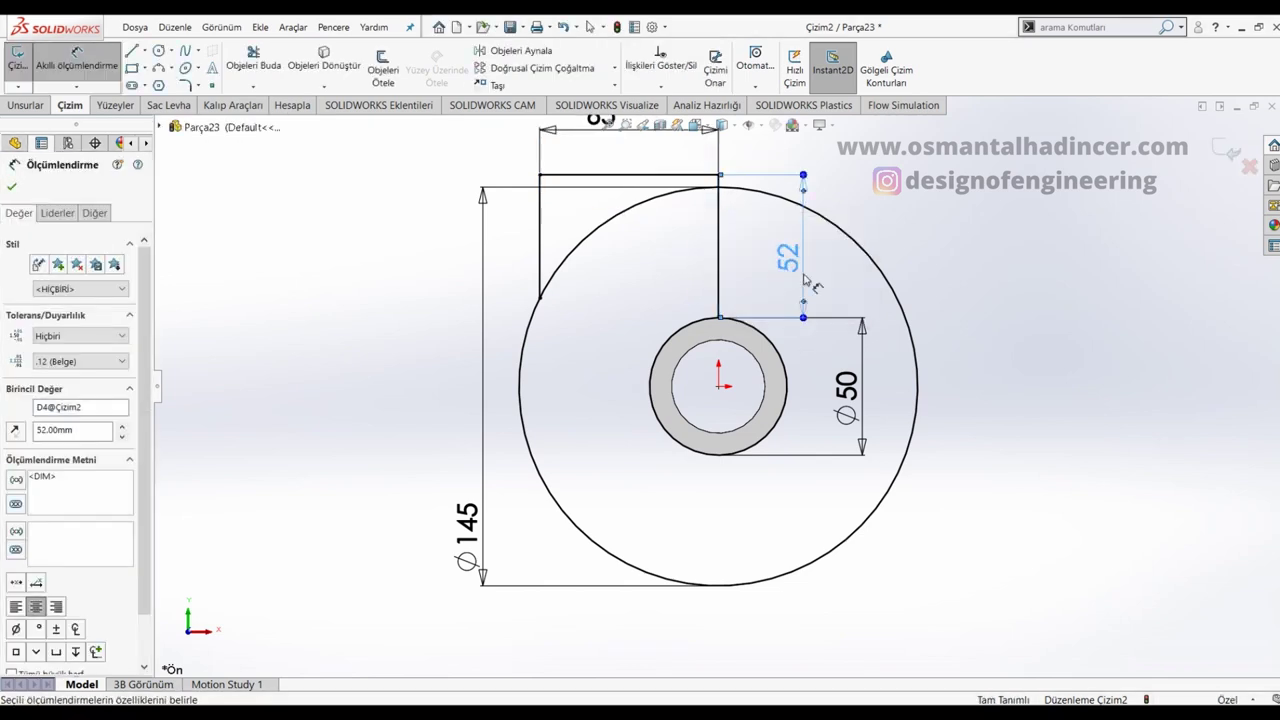
click(253, 62)
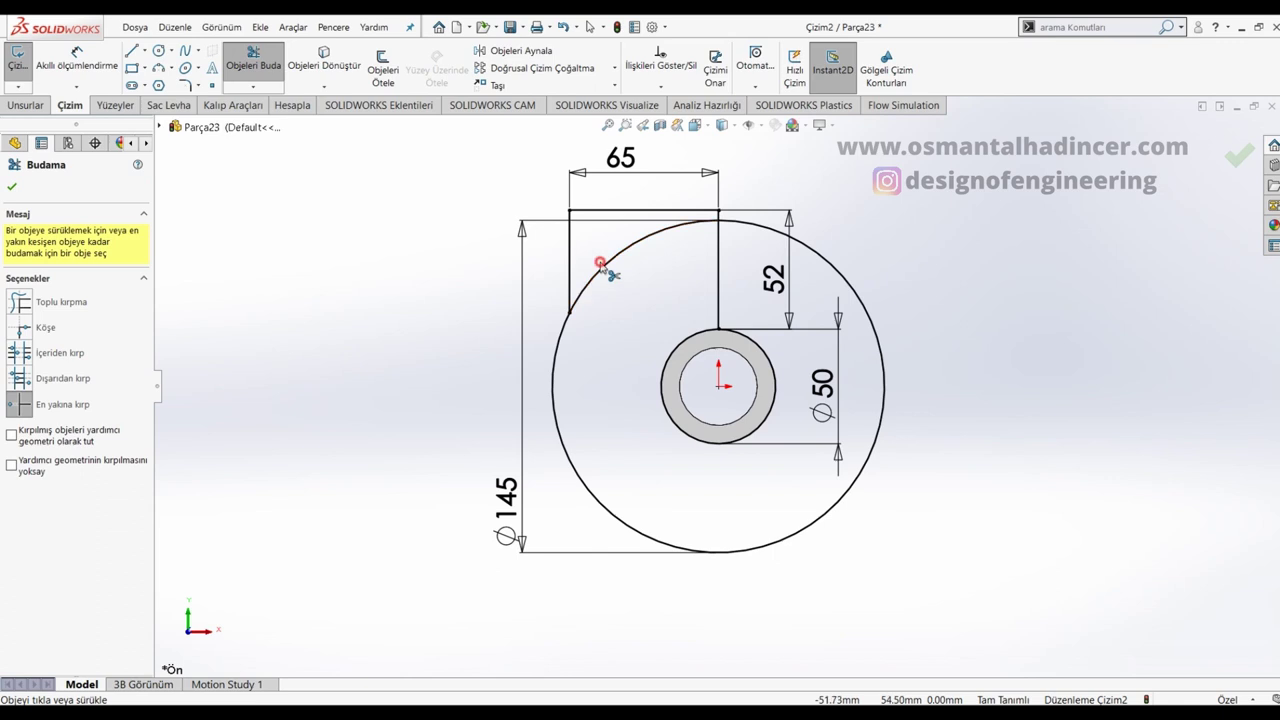
Step: Undo the mistaken trim, then draw a vertical line from the inner circle's bottom to the Ø145 circle
click(845, 278)
key(Escape)
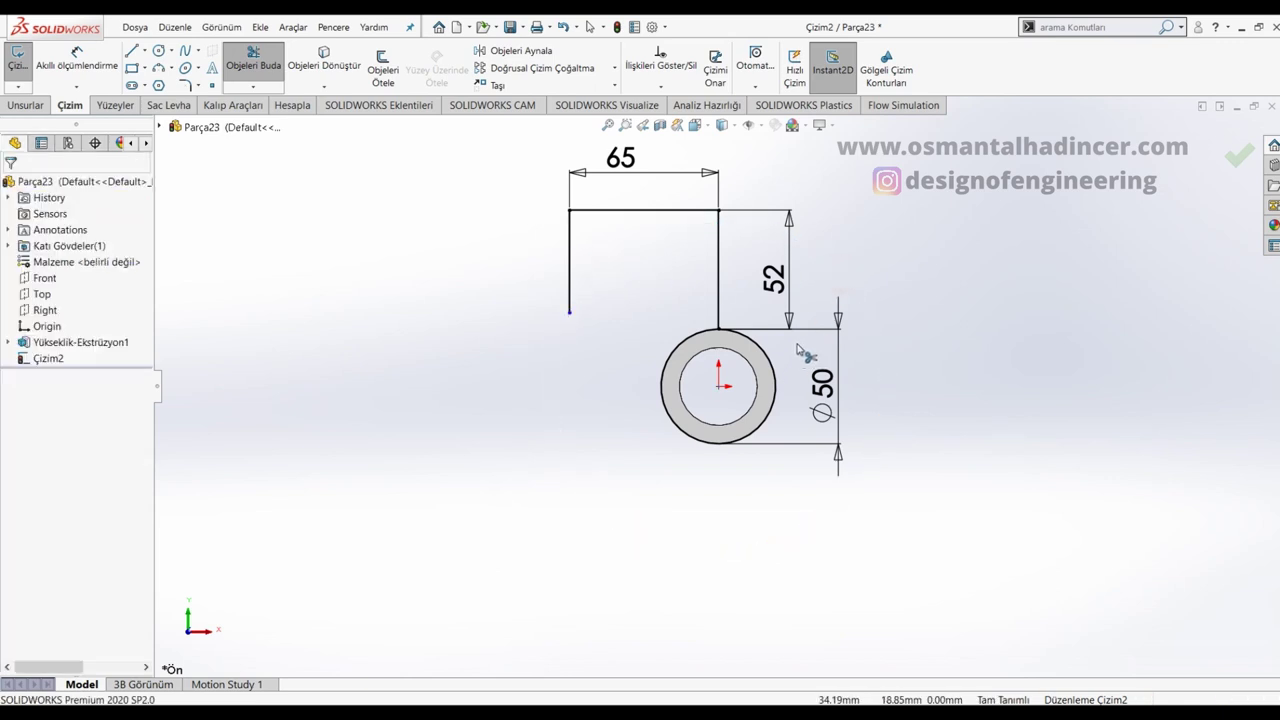
key(ctrl+z)
key(l)
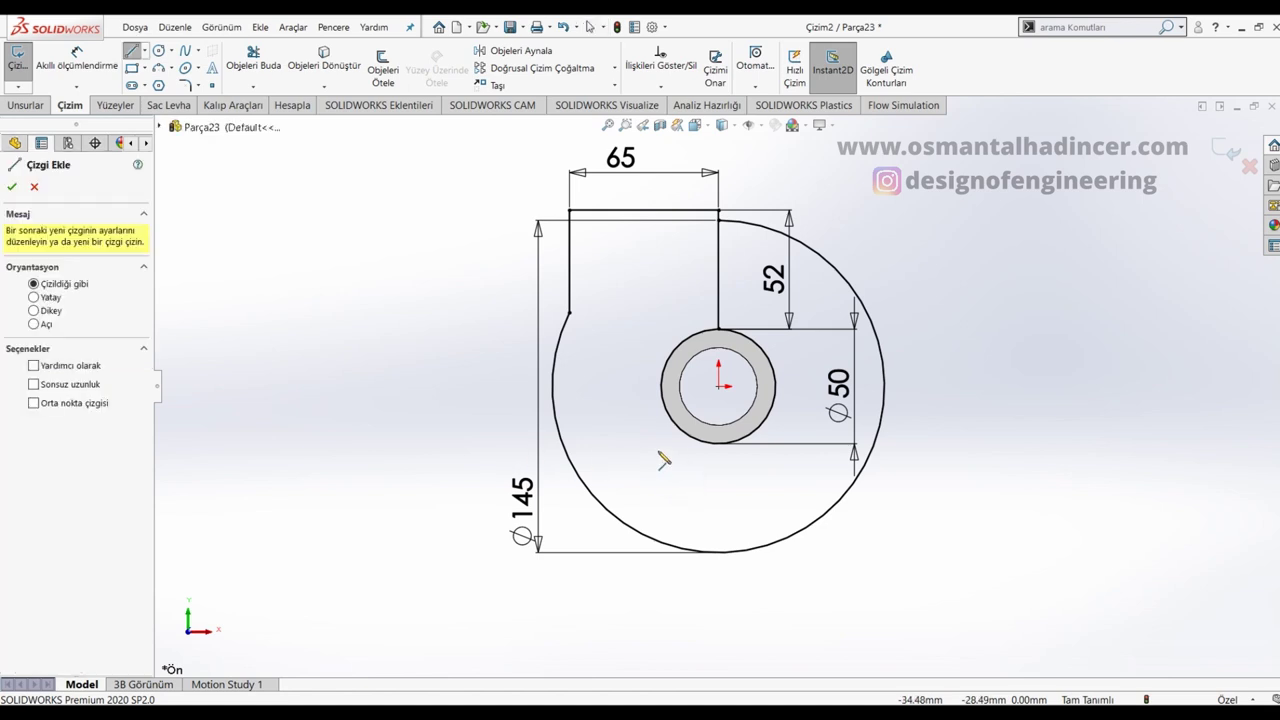
click(718, 443)
click(718, 552)
key(Escape)
Step: Trim away the right half of the Ø145 circle, leaving its left arc
key(t)
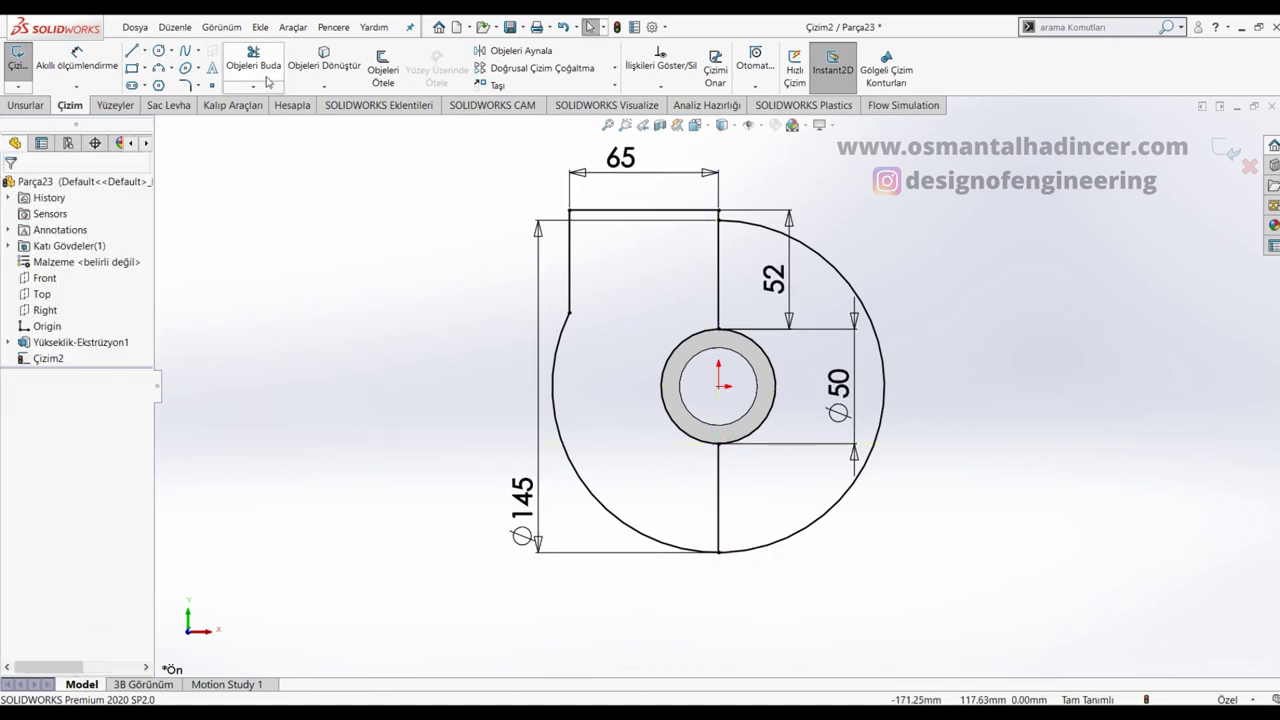
click(833, 271)
key(Escape)
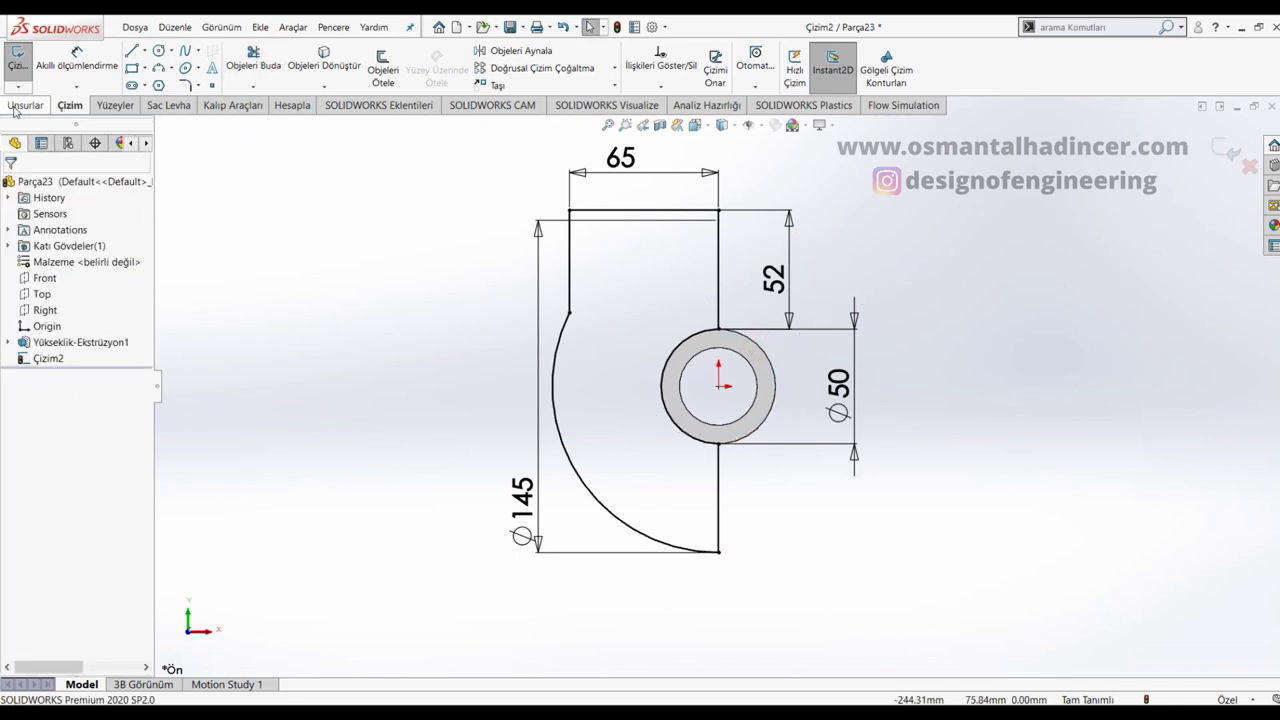
Step: Extrude the profile 5 mm in the reversed direction into a thin plate
click(24, 105)
click(31, 85)
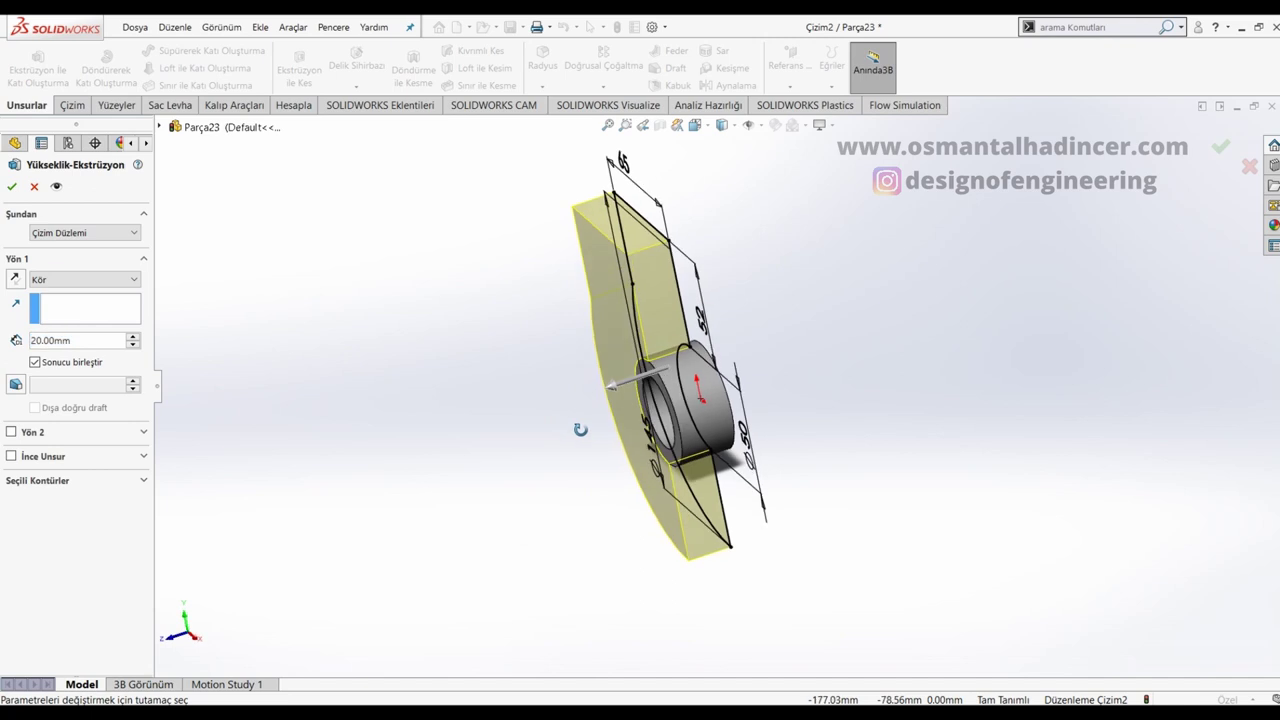
text(5)
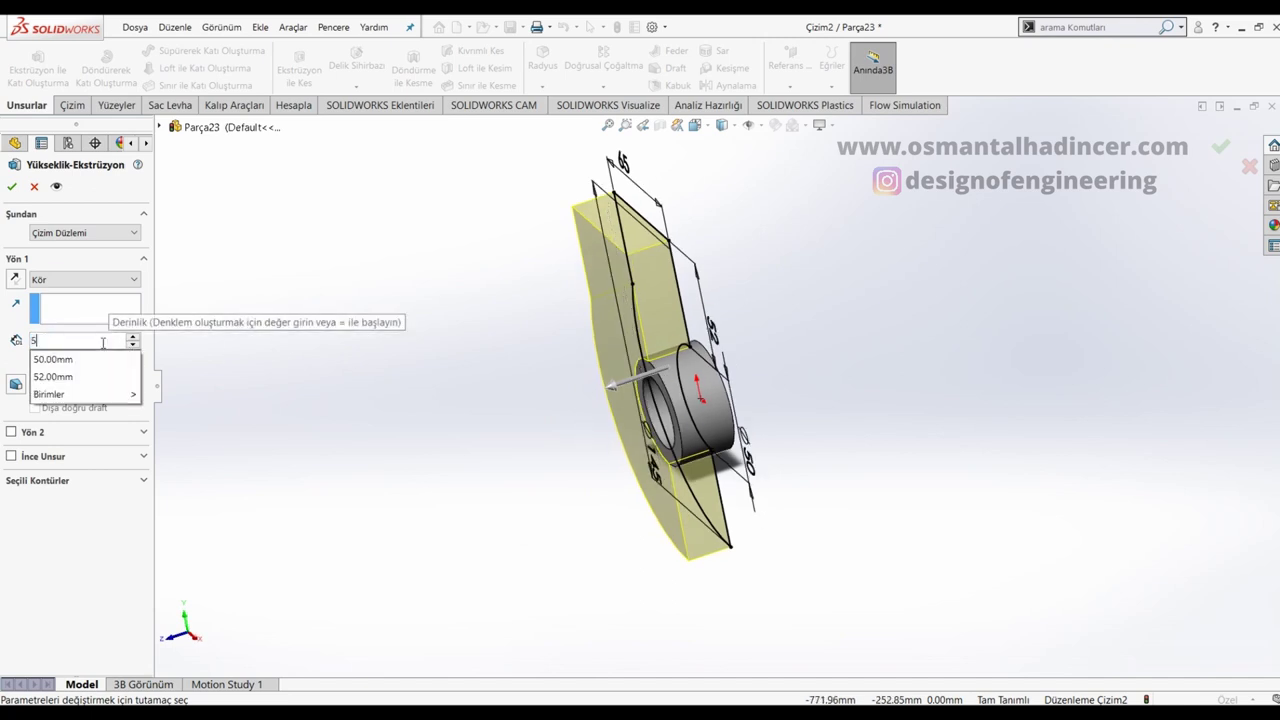
key(Return)
click(17, 278)
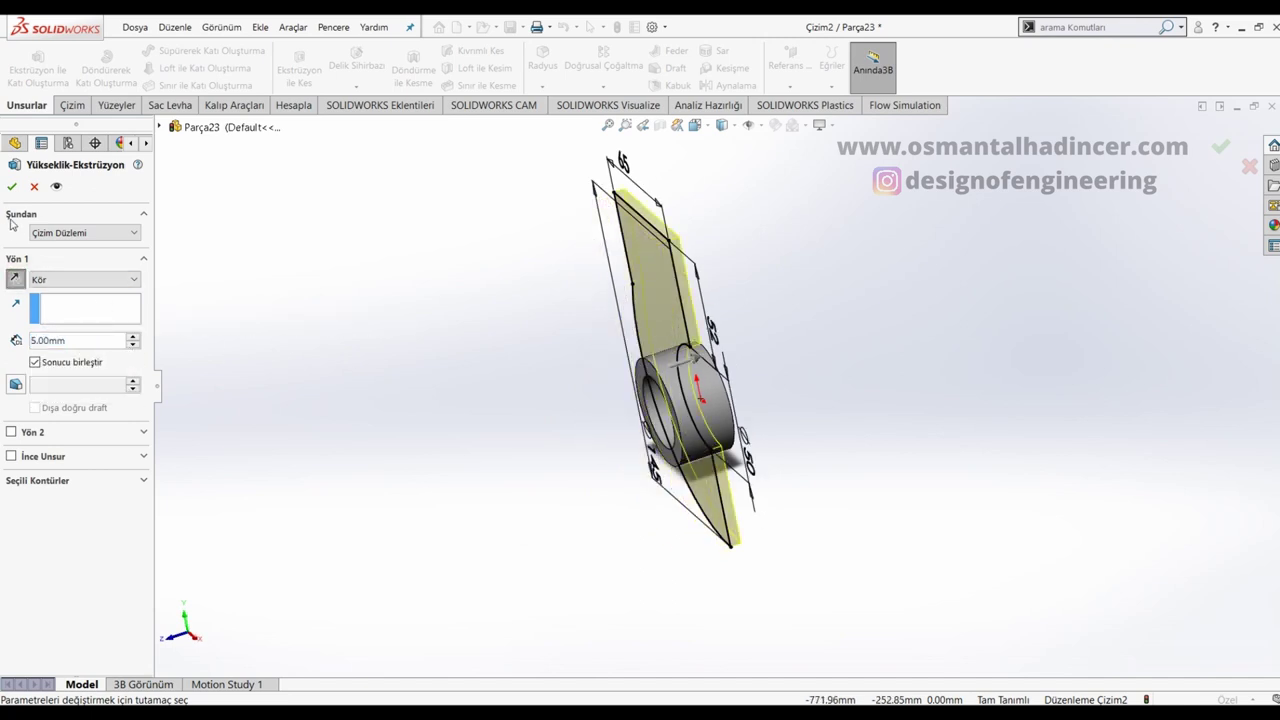
click(12, 186)
Step: Select the new plate's flat face as the reference for a plane
mouse_move(409, 300)
middle_down()
mouse_move(652, 343)
mouse_move(503, 246)
mouse_move(757, 334)
middle_up()
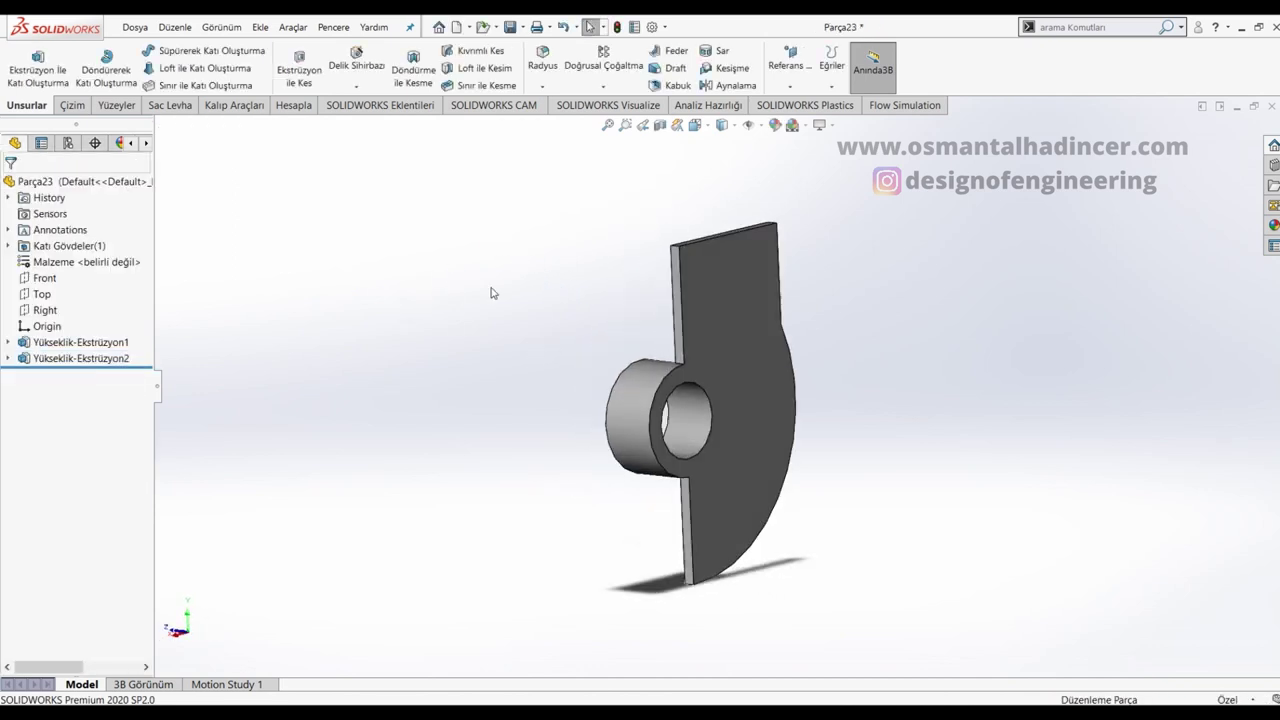
click(757, 334)
click(790, 62)
Step: Create reference plane Düzlem1 offset 140.50 mm from the plate face
click(806, 104)
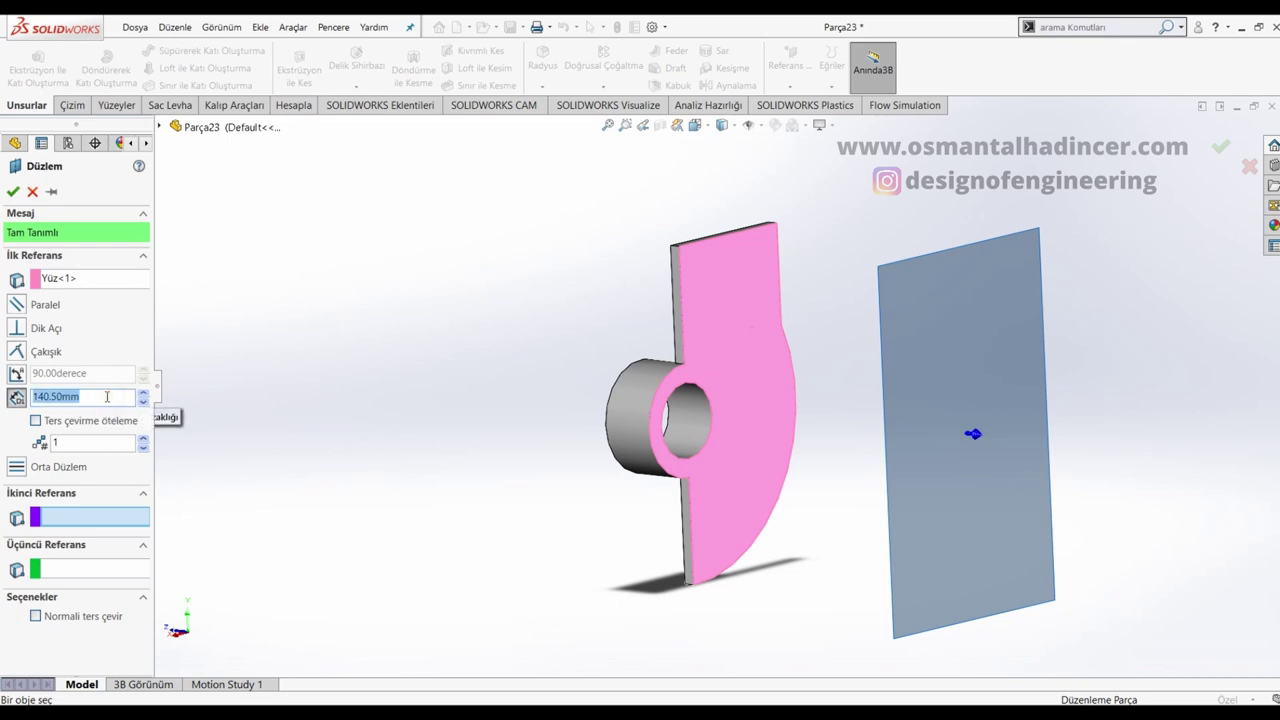
key(Return)
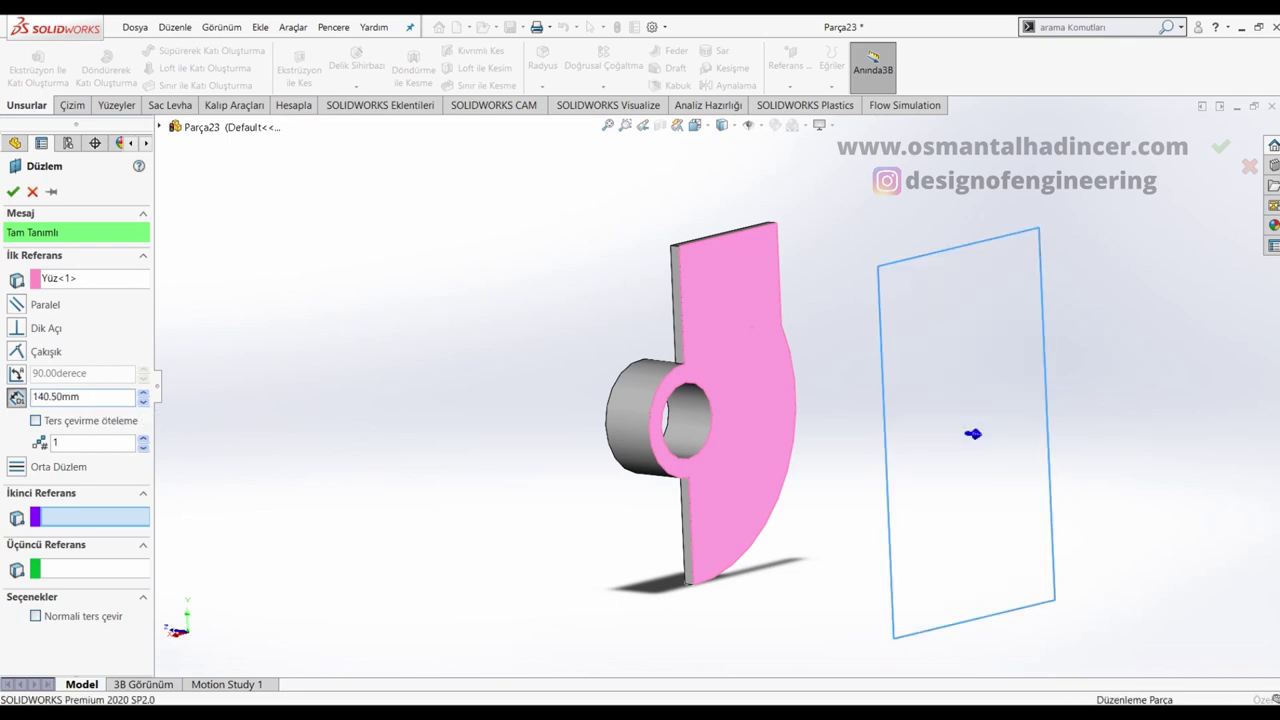
key(f)
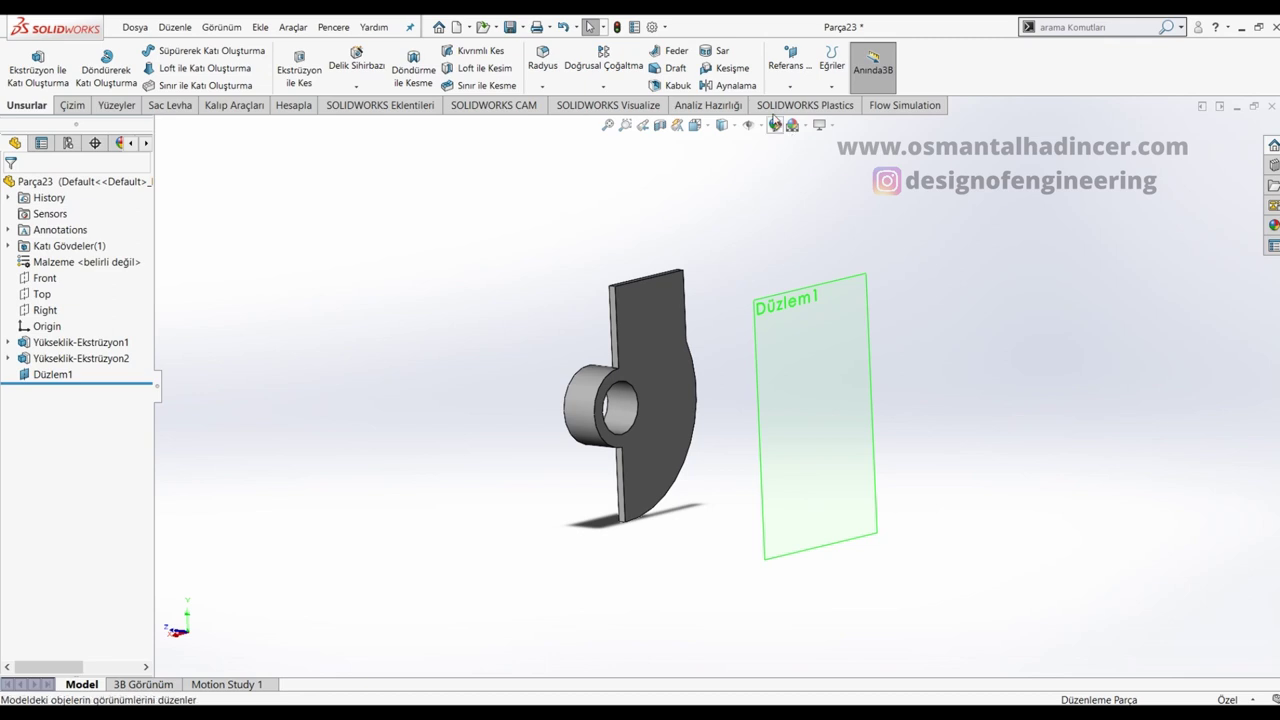
Step: Mirror the plate body across Düzlem1 as a separate body, without merging solids
click(736, 78)
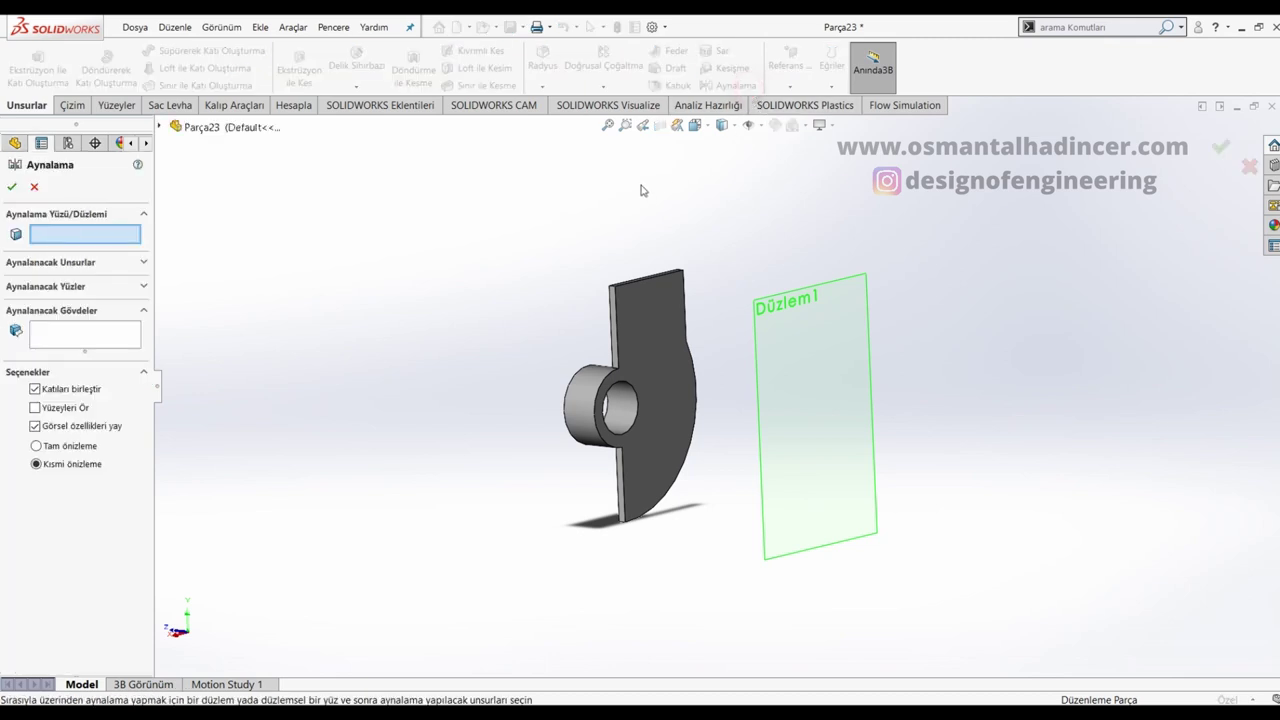
click(67, 330)
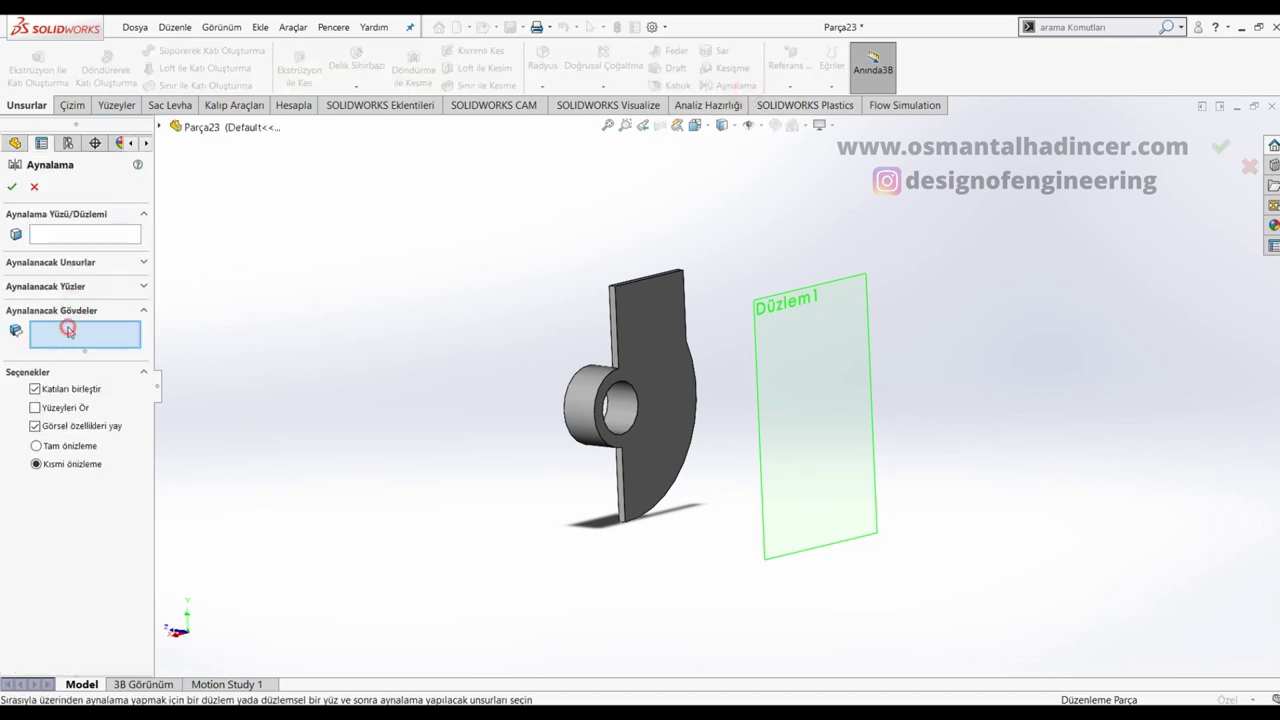
click(648, 347)
click(67, 240)
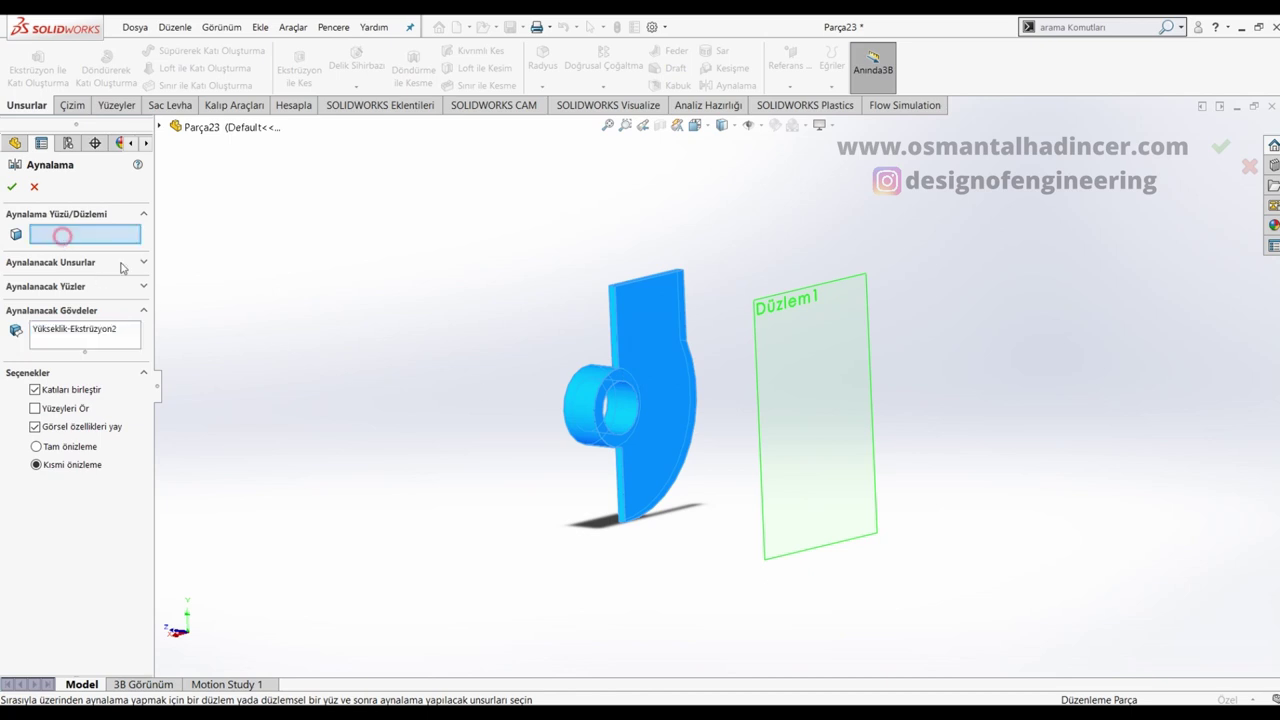
click(832, 428)
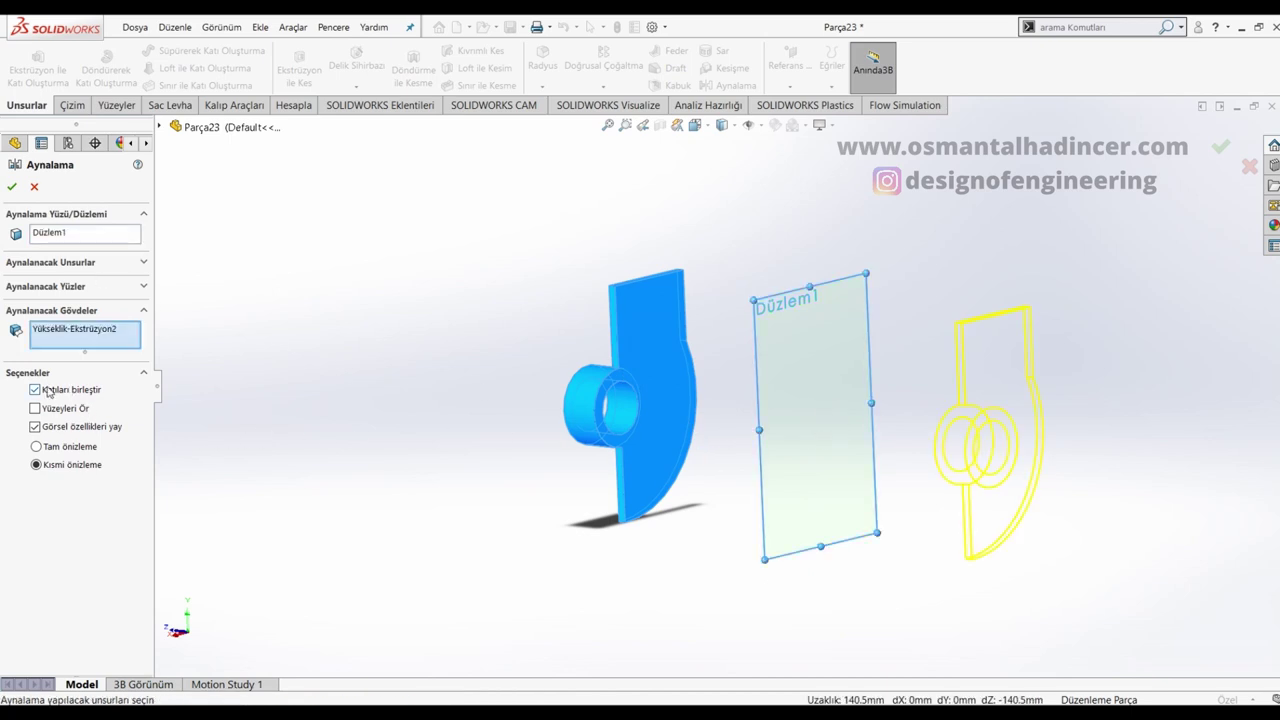
click(12, 188)
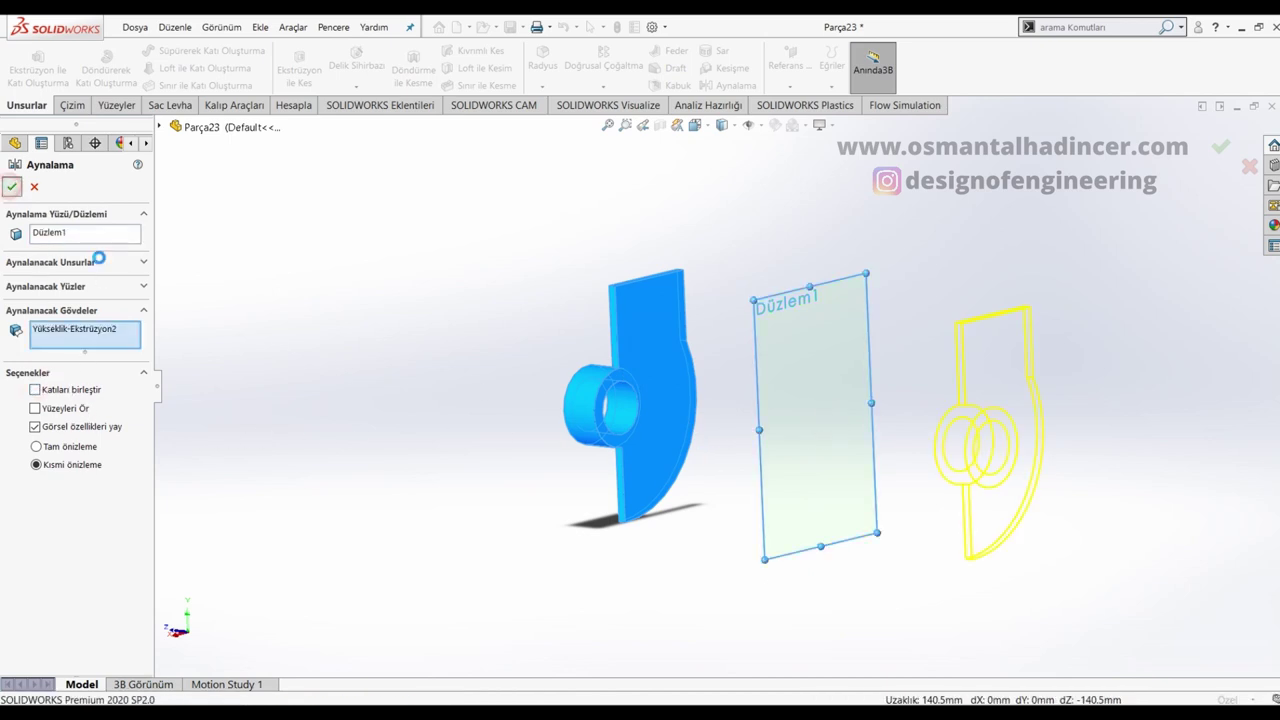
mouse_move(463, 434)
middle_down()
mouse_move(507, 415)
mouse_move(571, 474)
middle_up()
click(843, 473)
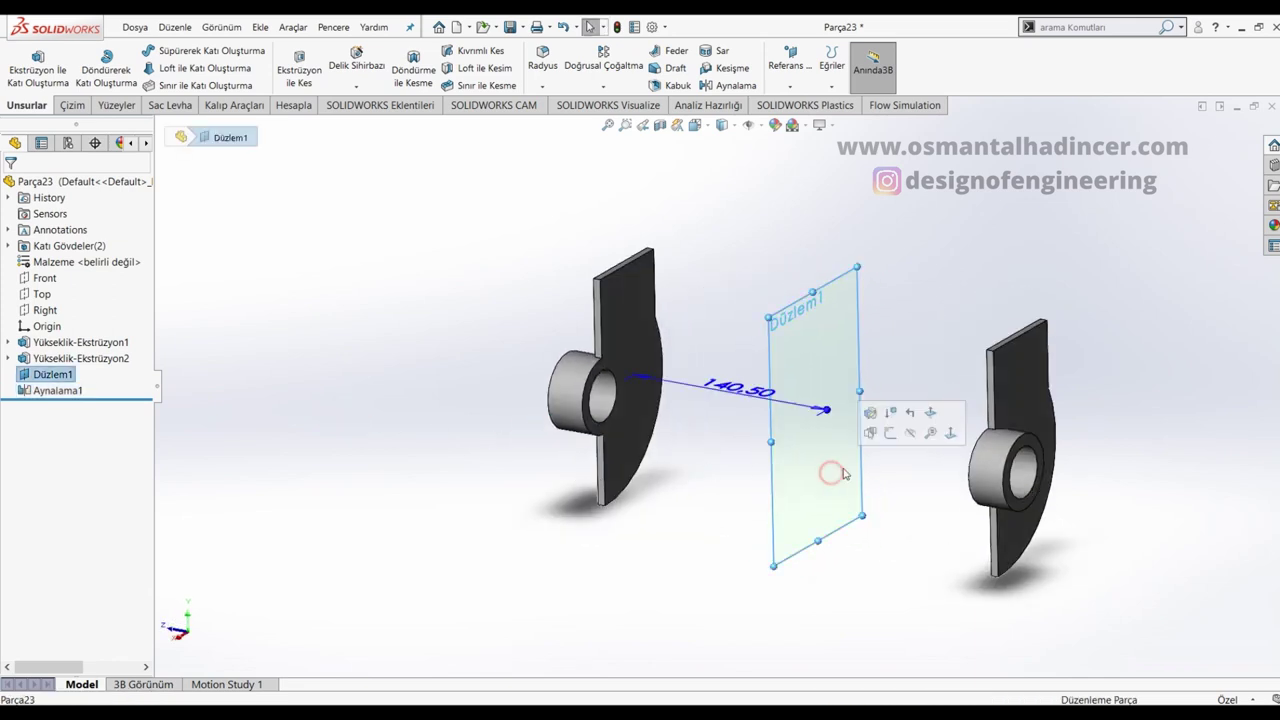
Step: Hide Düzlem1 and start a new sketch, Çizim3, on the first plate's face
click(910, 432)
click(634, 342)
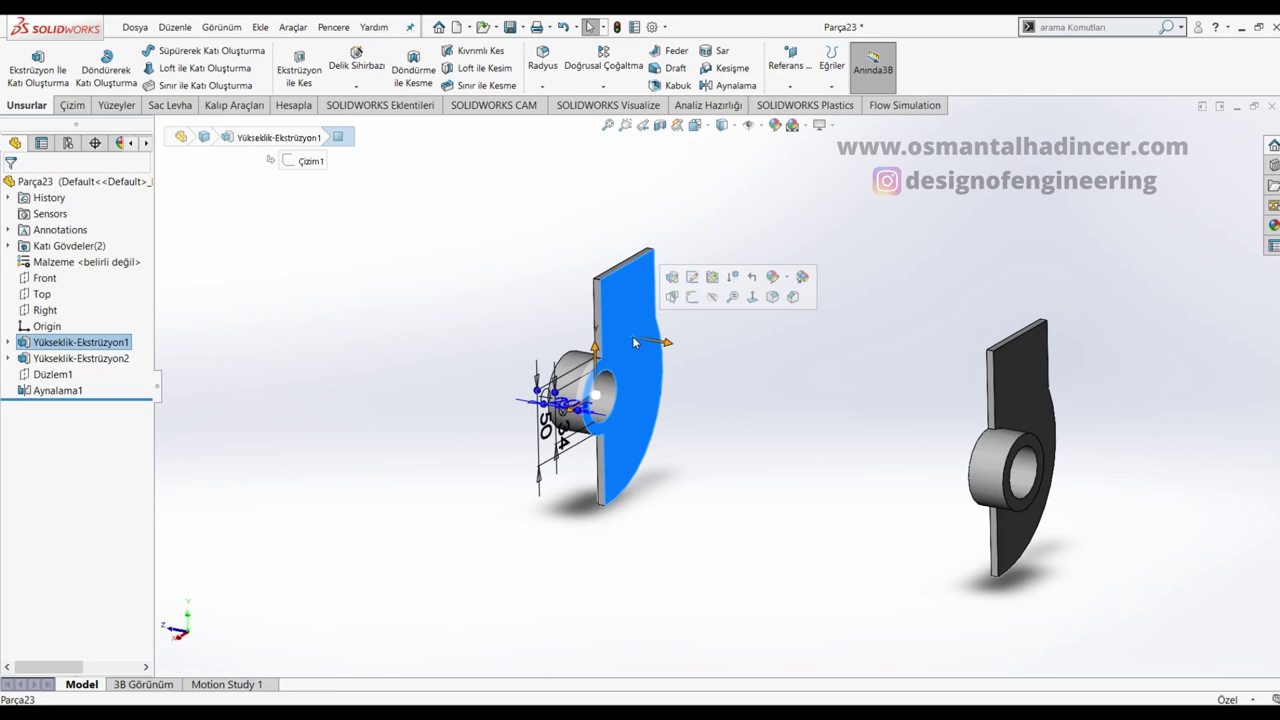
key(ctrl+8)
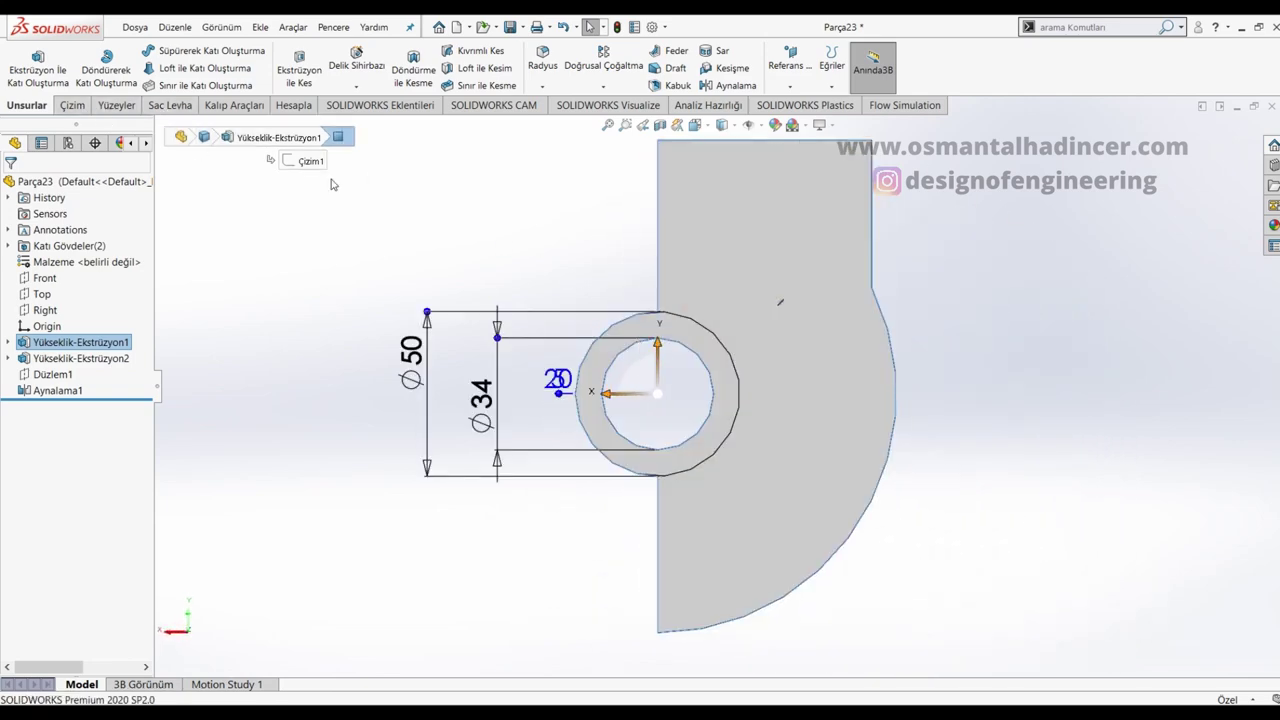
middle_drag(694, 286, 596, 291)
right_click(593, 289)
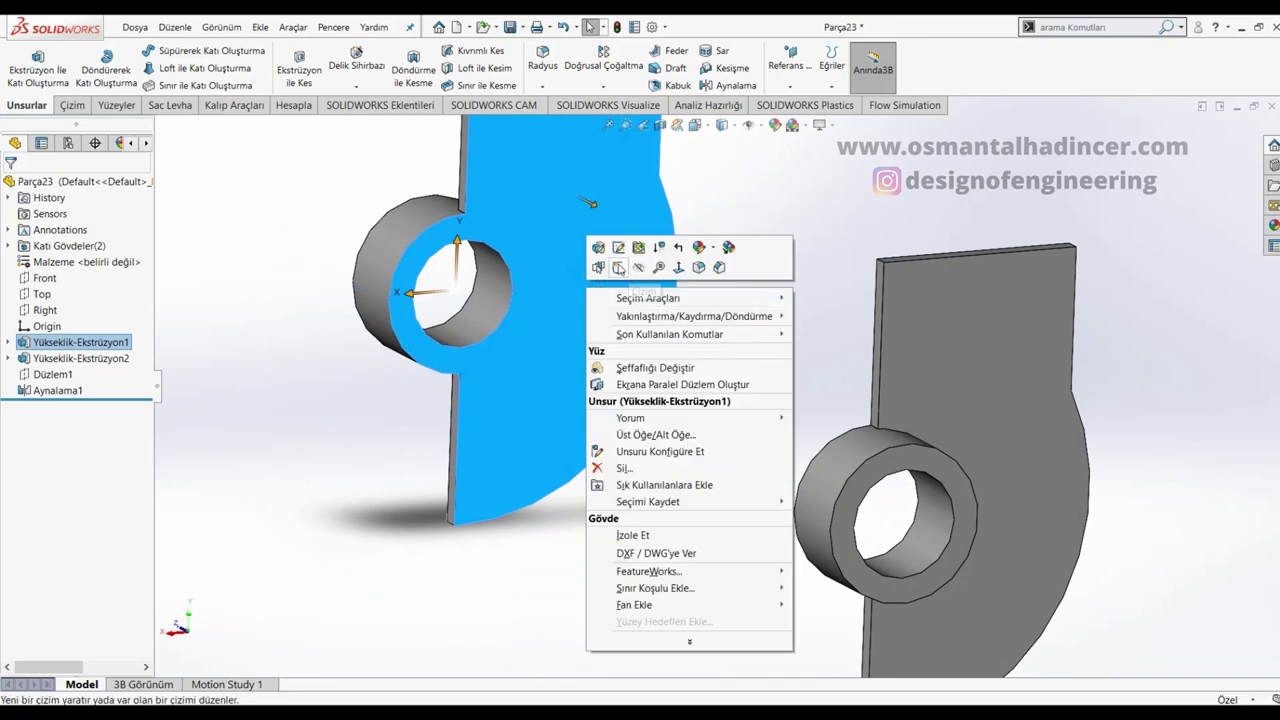
click(619, 267)
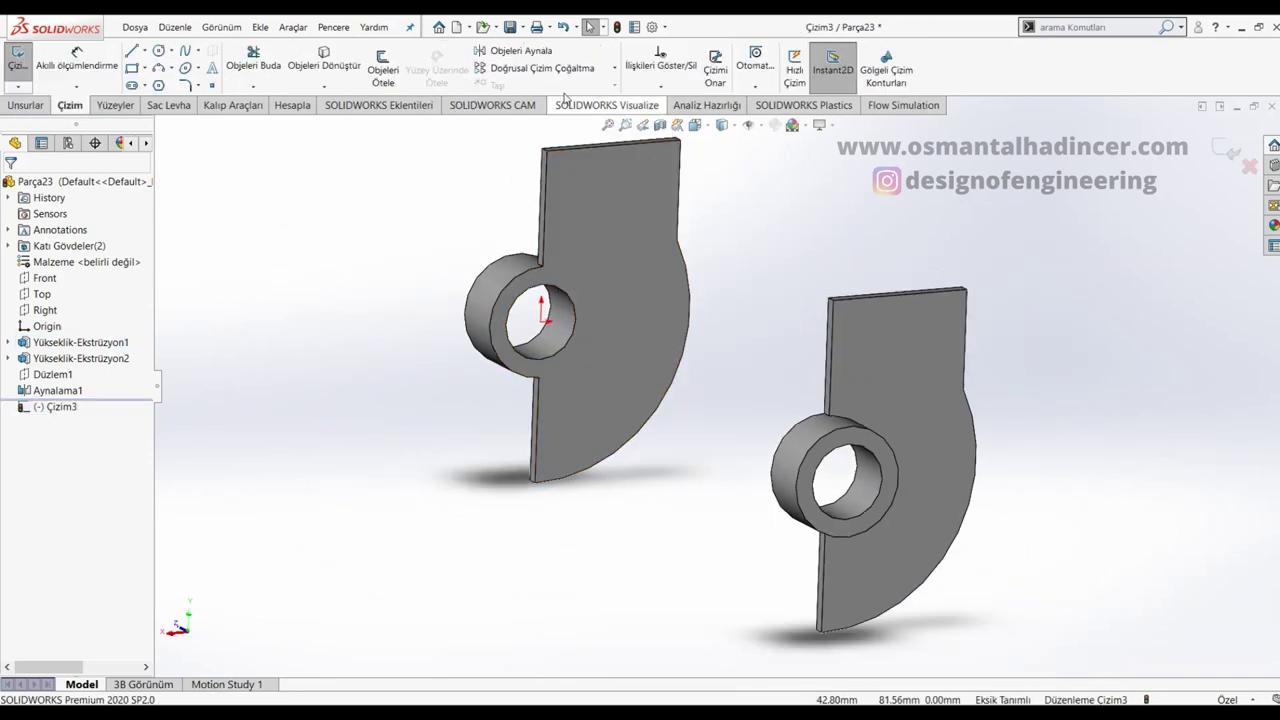
Step: Convert the plate's straight right edge and curved edge into sketch entities
click(323, 60)
scroll(626, 163, down, 2)
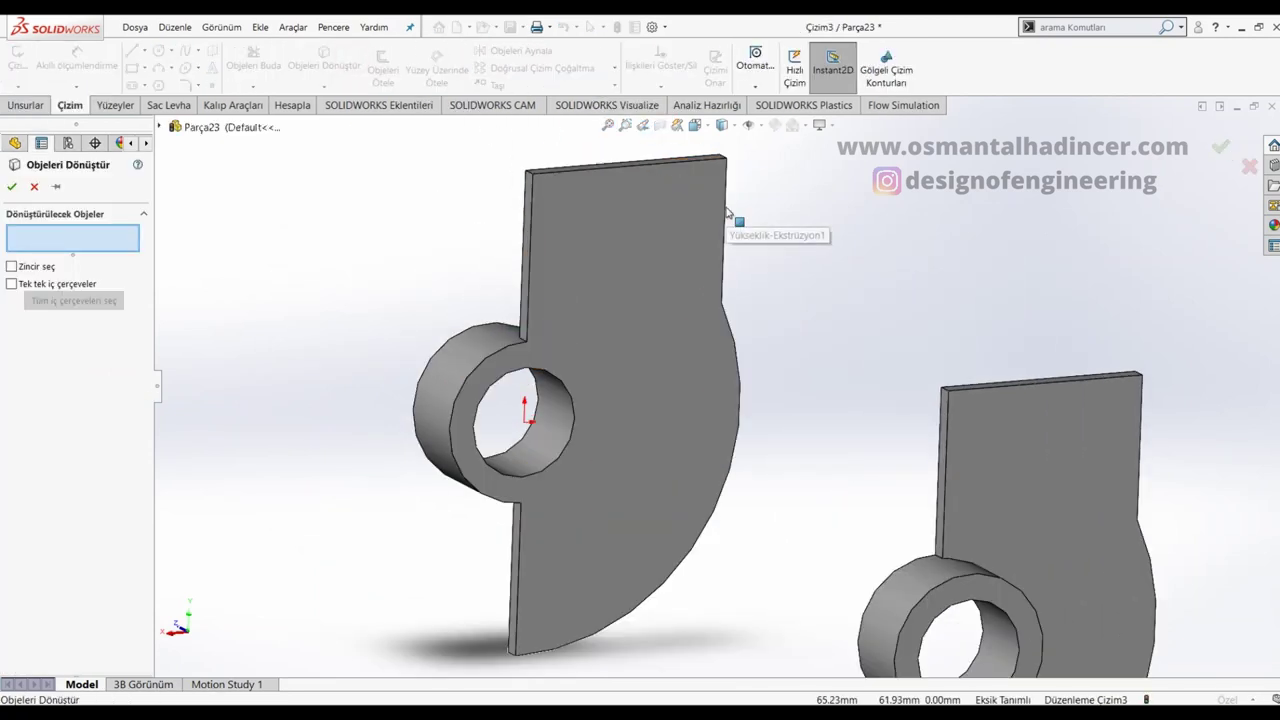
click(731, 268)
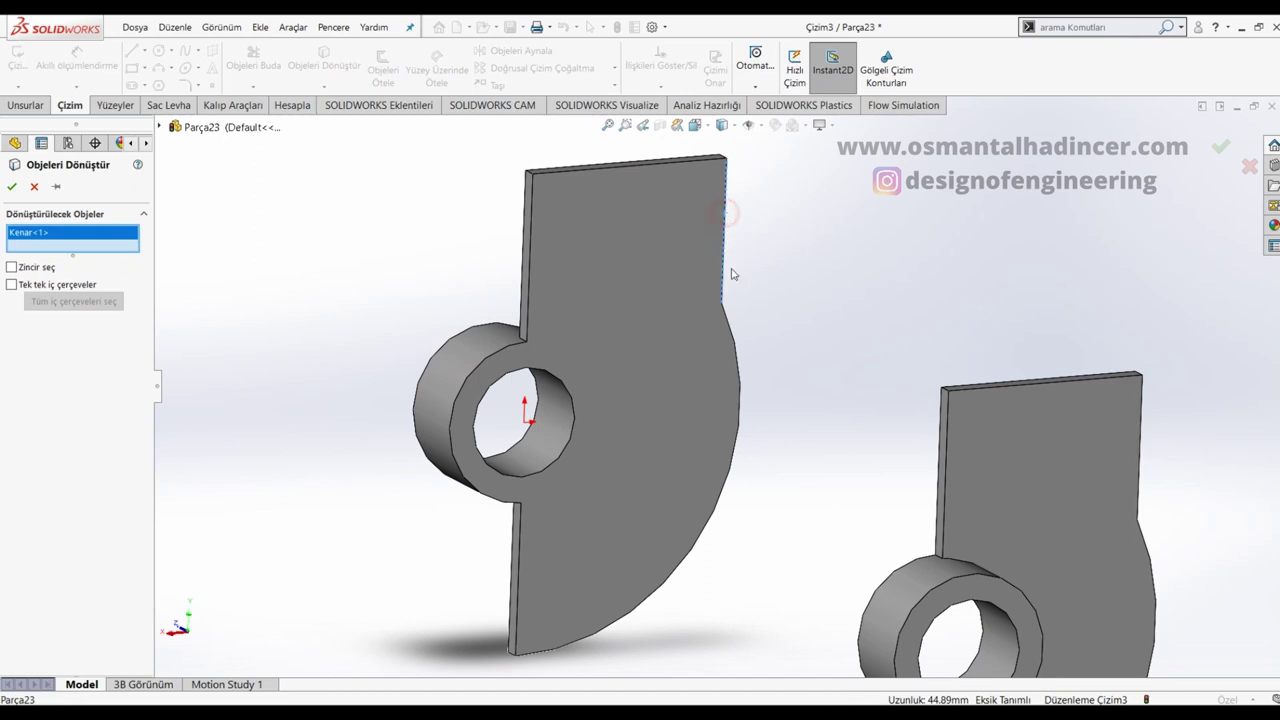
click(734, 333)
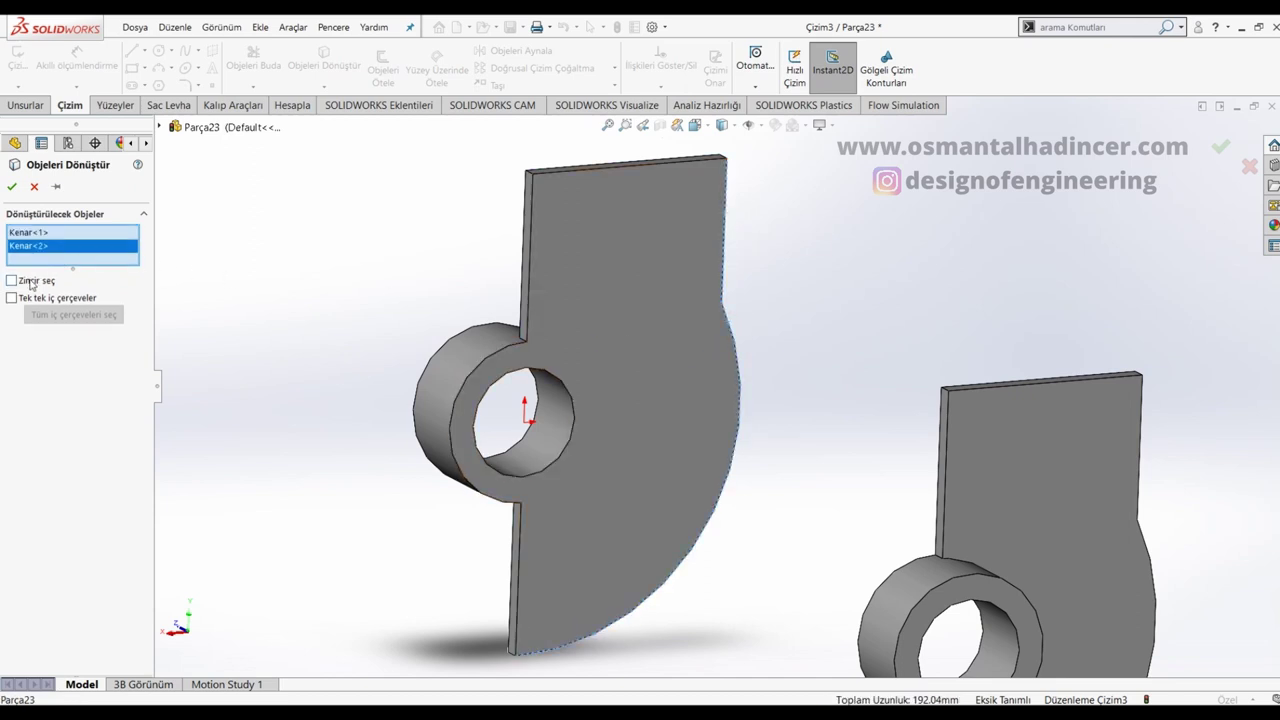
click(13, 187)
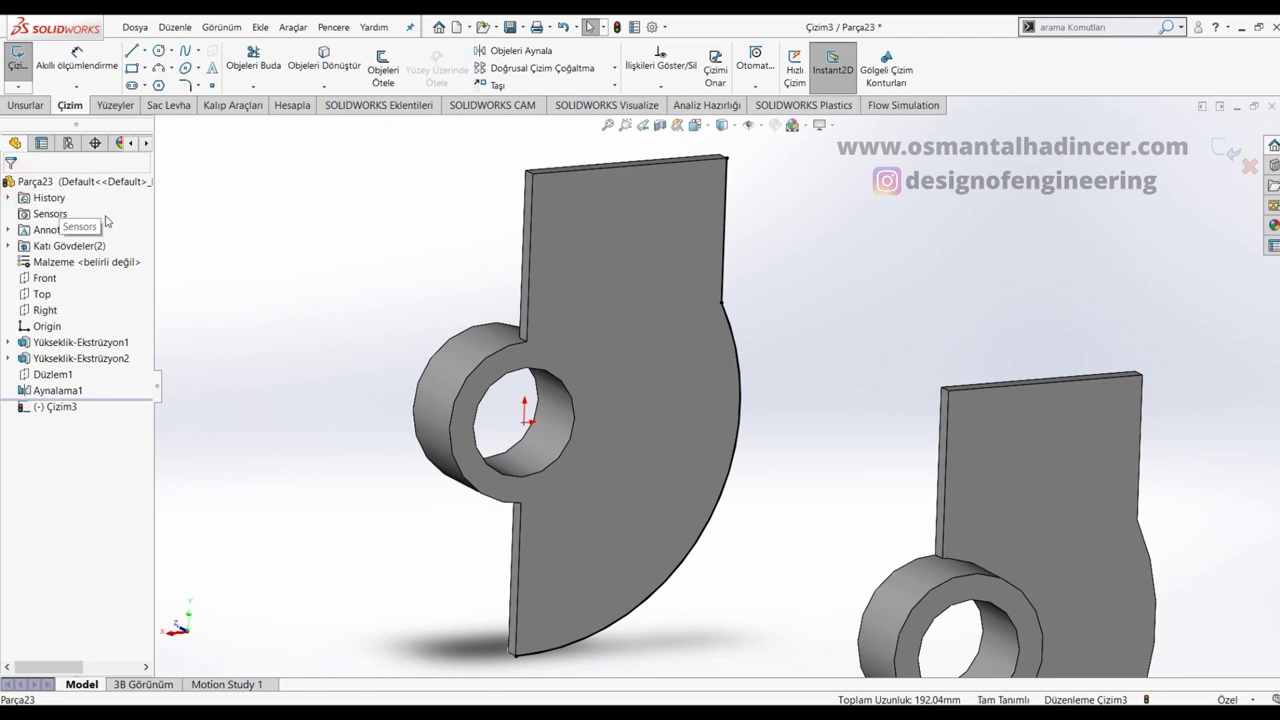
Step: Offset the curved edge chain 5 mm inward
click(383, 68)
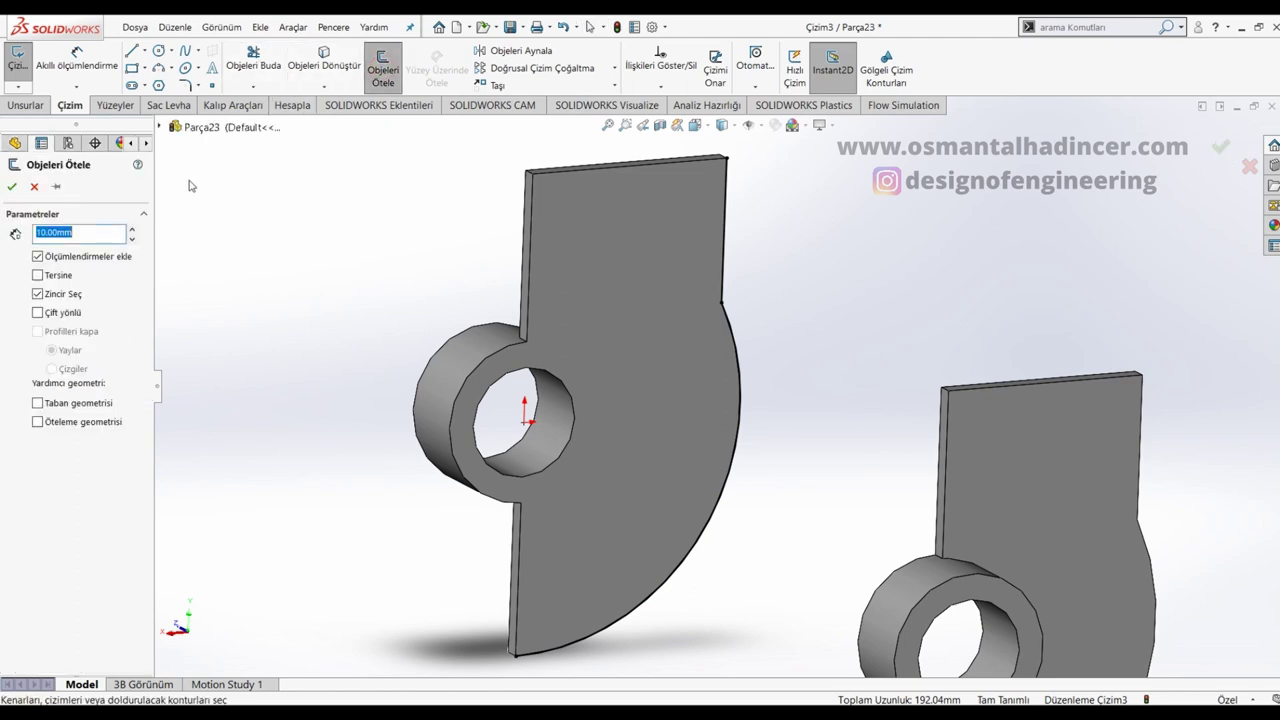
text(5)
click(723, 230)
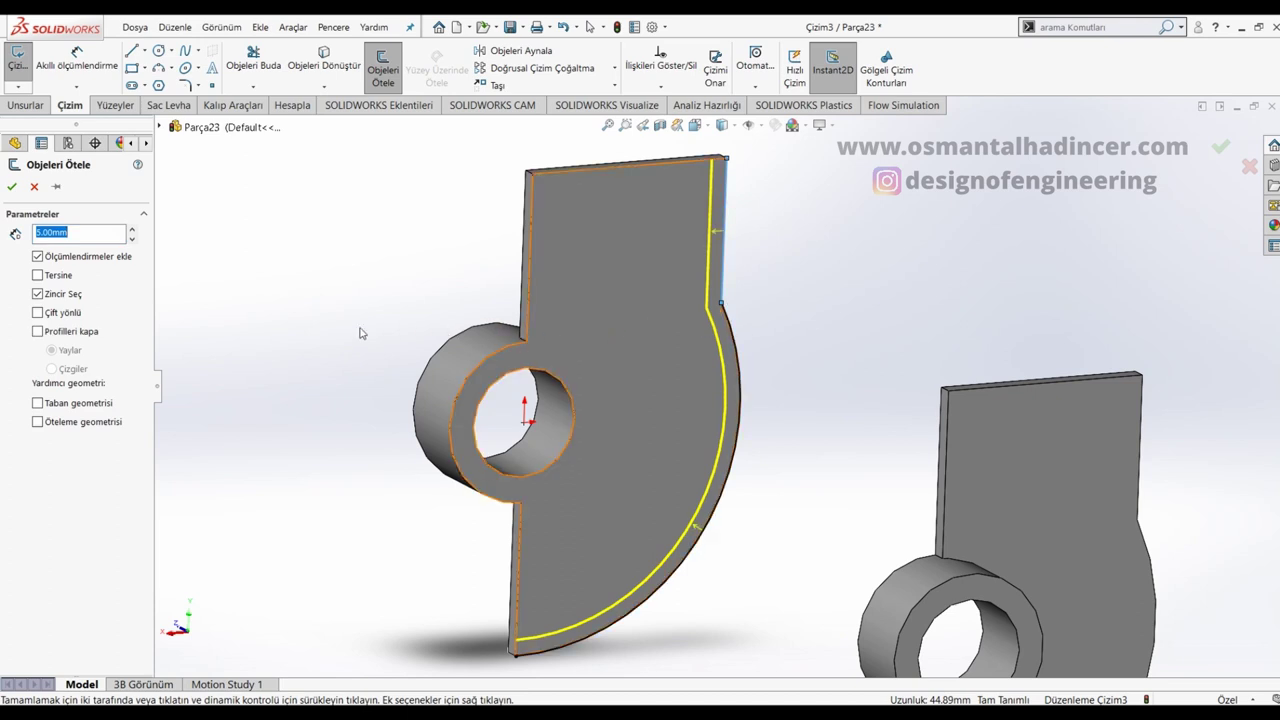
click(12, 187)
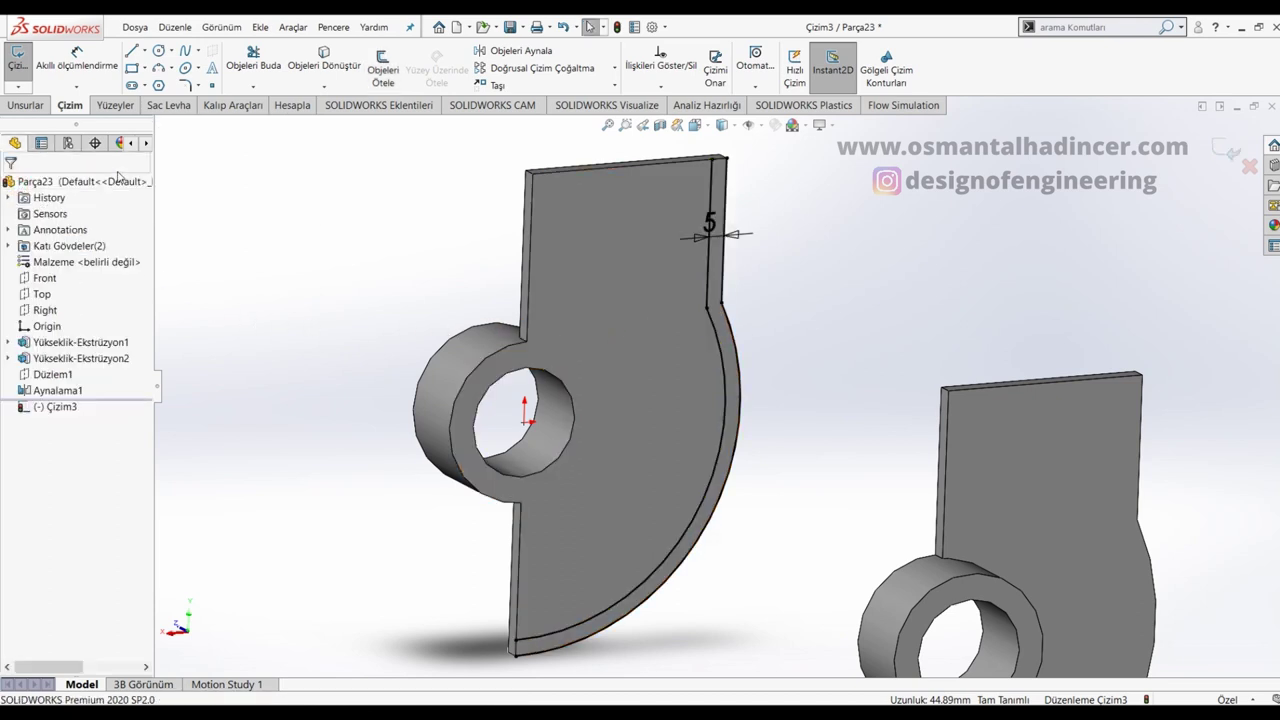
Step: Draw short lines closing the bottom and top ends of the 5 mm strip
click(135, 50)
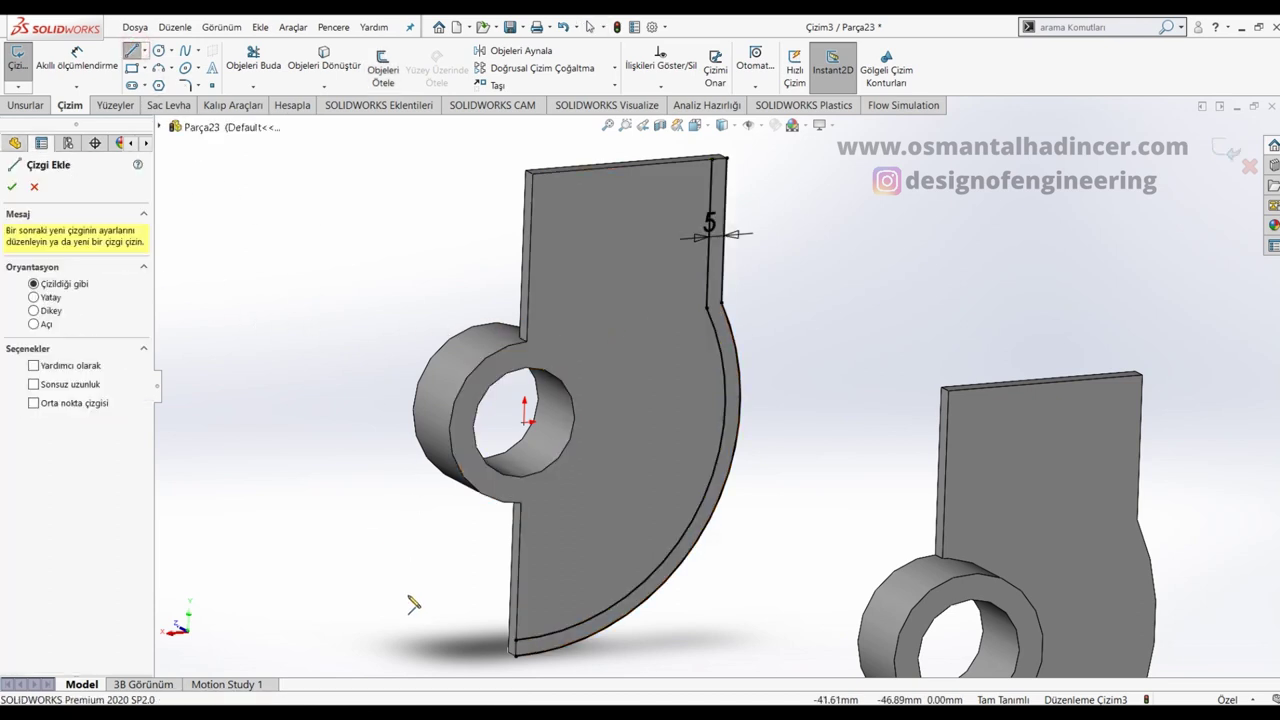
click(514, 642)
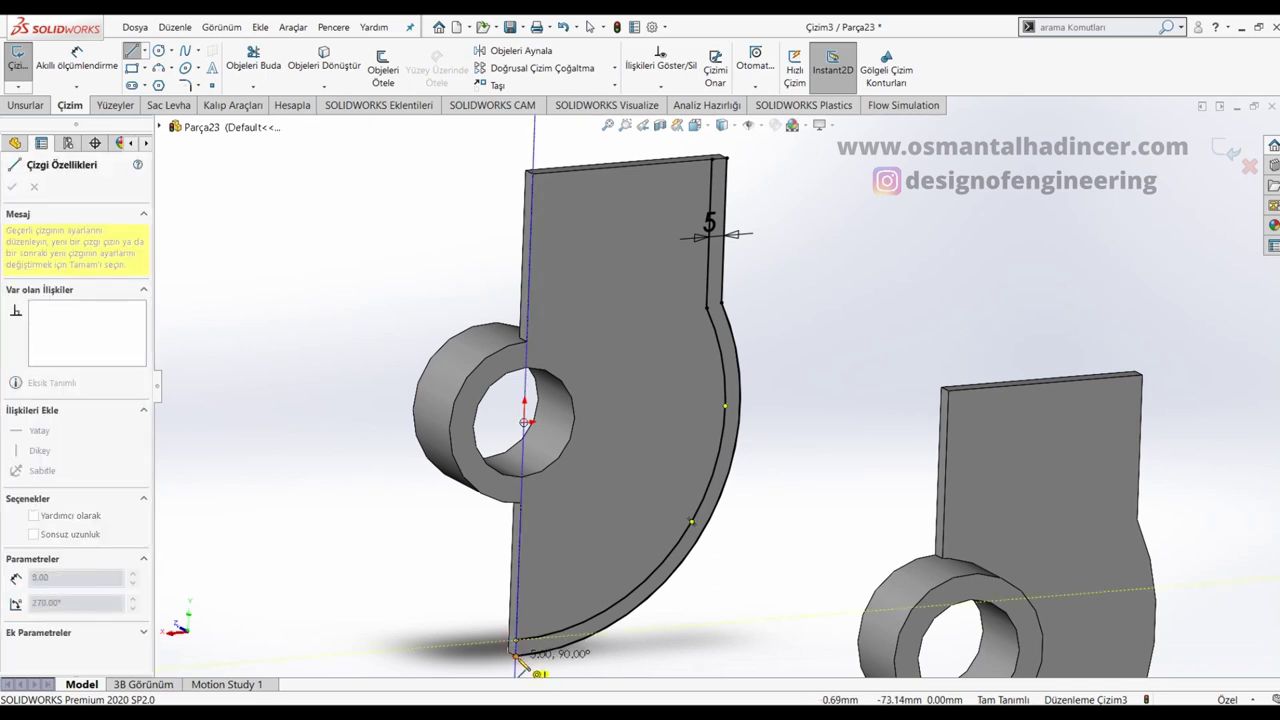
double_click(515, 654)
click(717, 160)
double_click(730, 160)
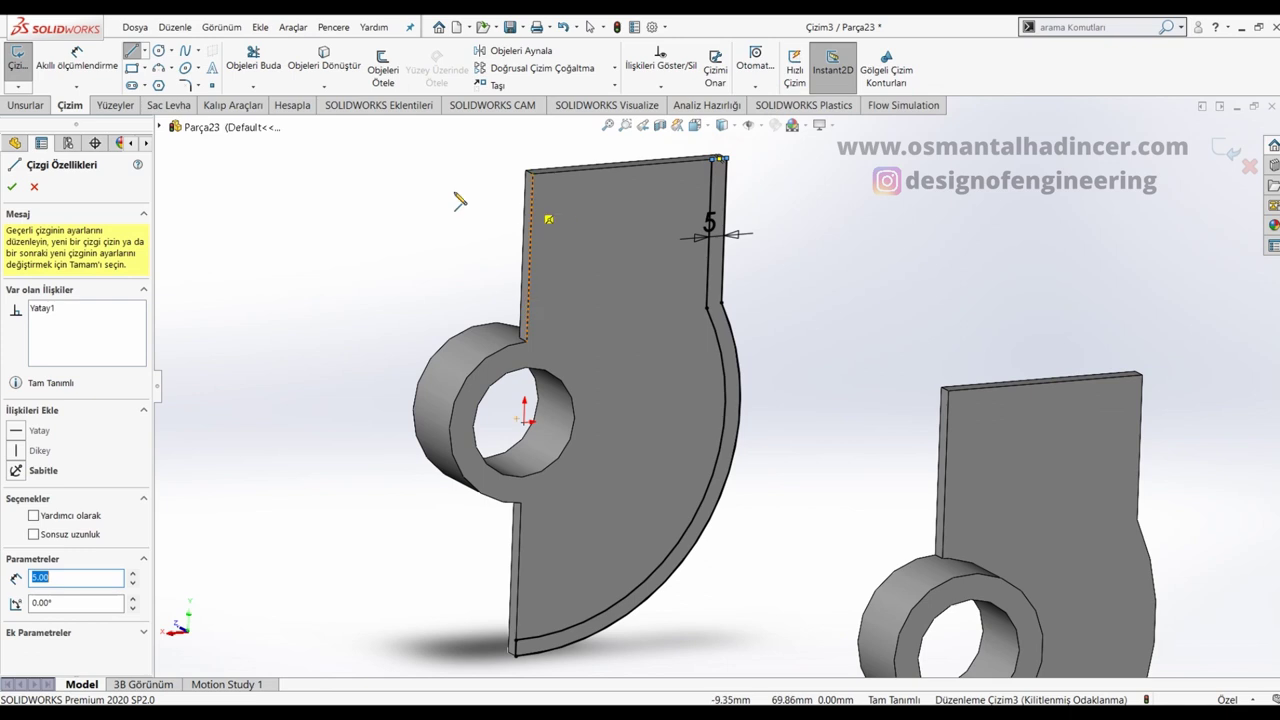
click(12, 186)
click(25, 105)
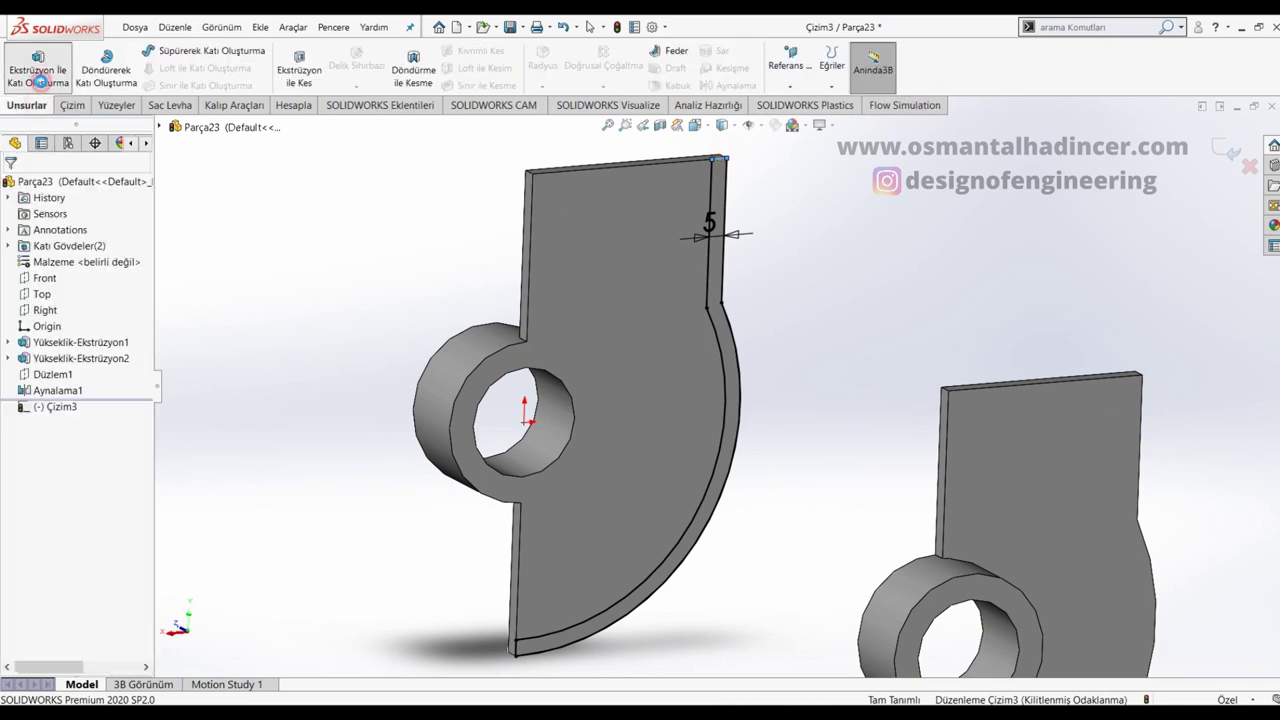
Step: Extrude the strip Up To Surface, ending on the chosen face, as Yükseklik-Ekstrüzyon3
click(51, 282)
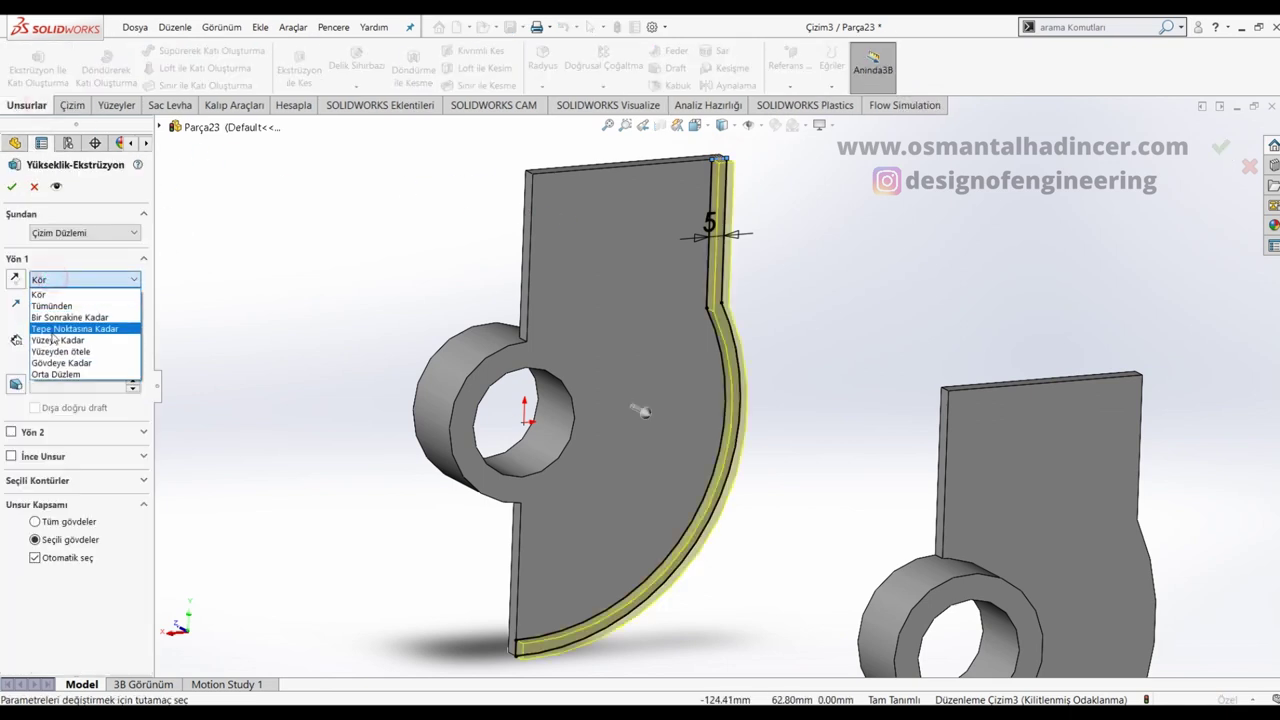
click(57, 340)
middle_drag(560, 394, 883, 401)
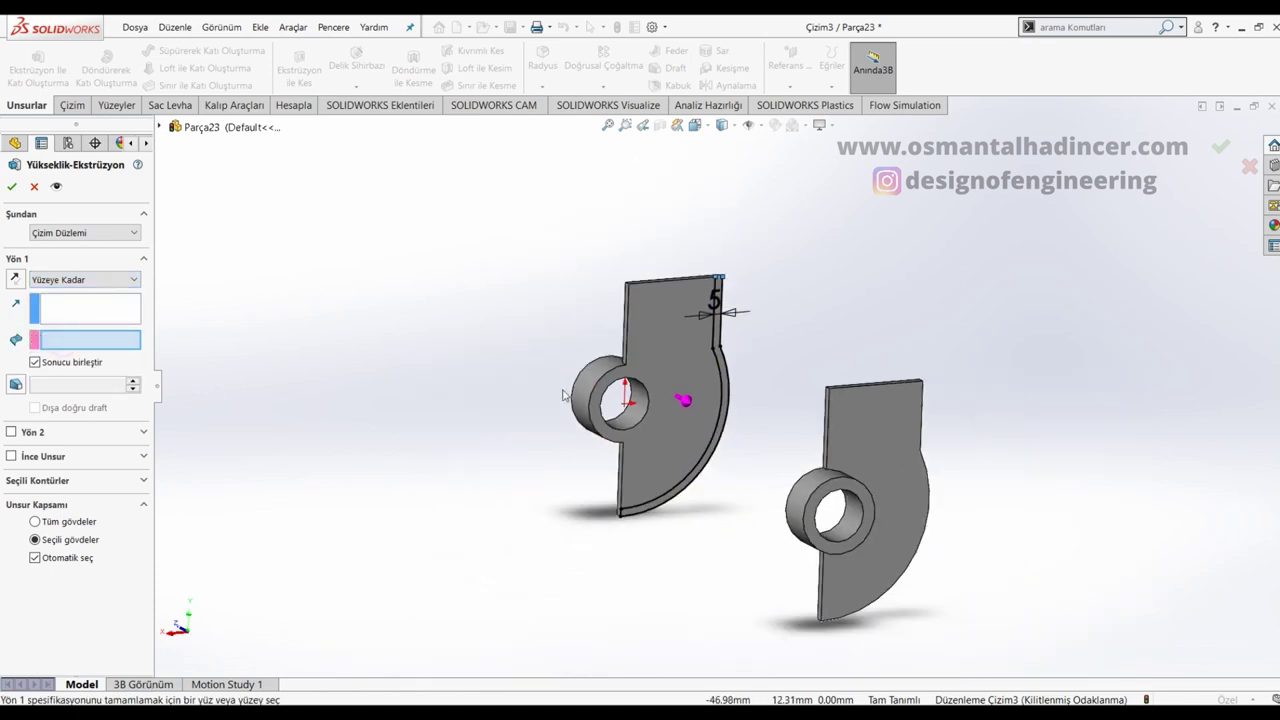
click(883, 401)
key(Return)
Step: Orbit to inspect the new curved wall joining both plates, then close the part
mouse_move(894, 386)
middle_down()
mouse_move(808, 381)
mouse_move(766, 406)
mouse_move(794, 371)
mouse_move(866, 419)
middle_up()
click(1027, 548)
scroll(1017, 521, up, 3)
scroll(913, 413, down, 3)
mouse_move(787, 391)
middle_down()
mouse_move(583, 423)
mouse_move(694, 405)
middle_up()
click(1051, 397)
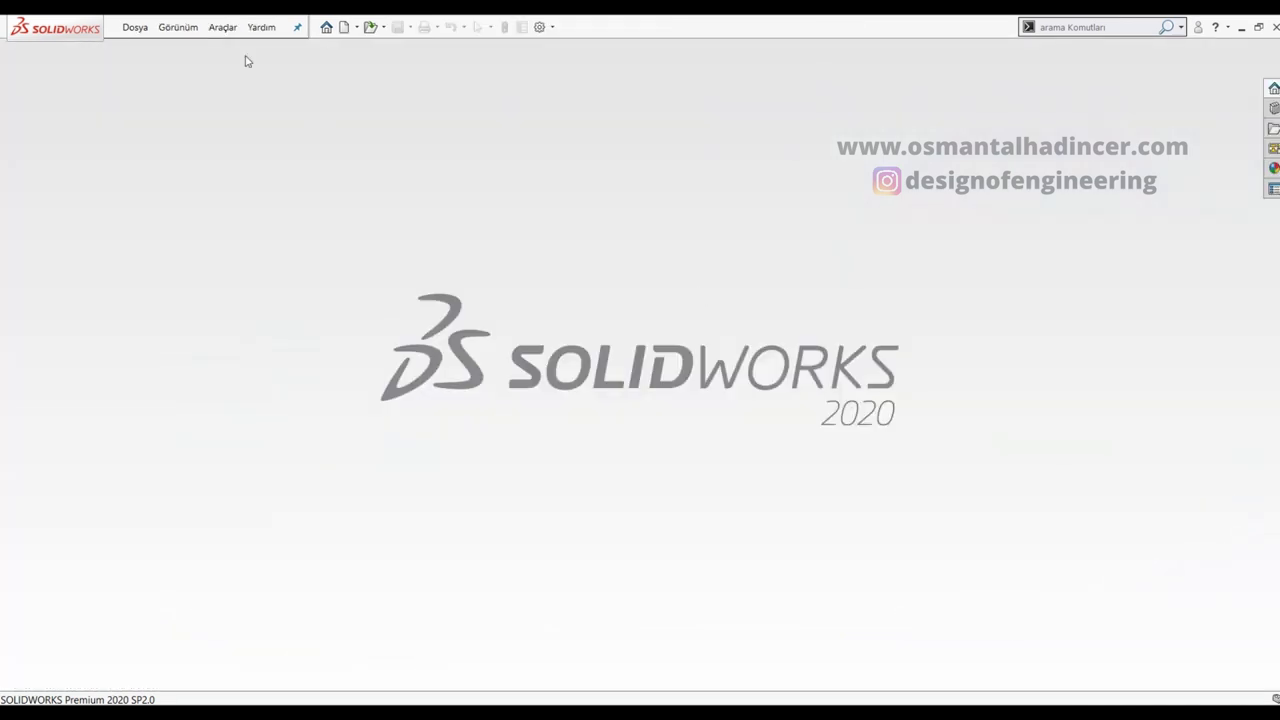
Step: Create a new part document and start a sketch on the Front plane
click(342, 28)
click(334, 337)
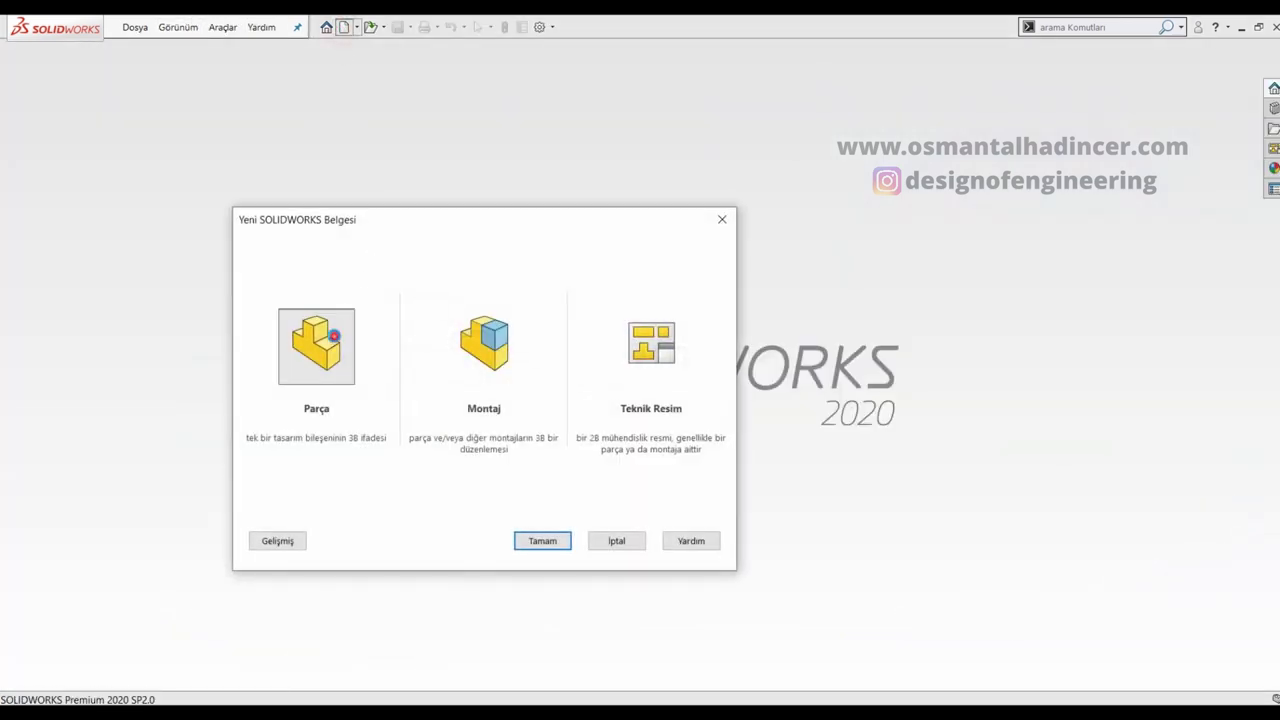
double_click(329, 320)
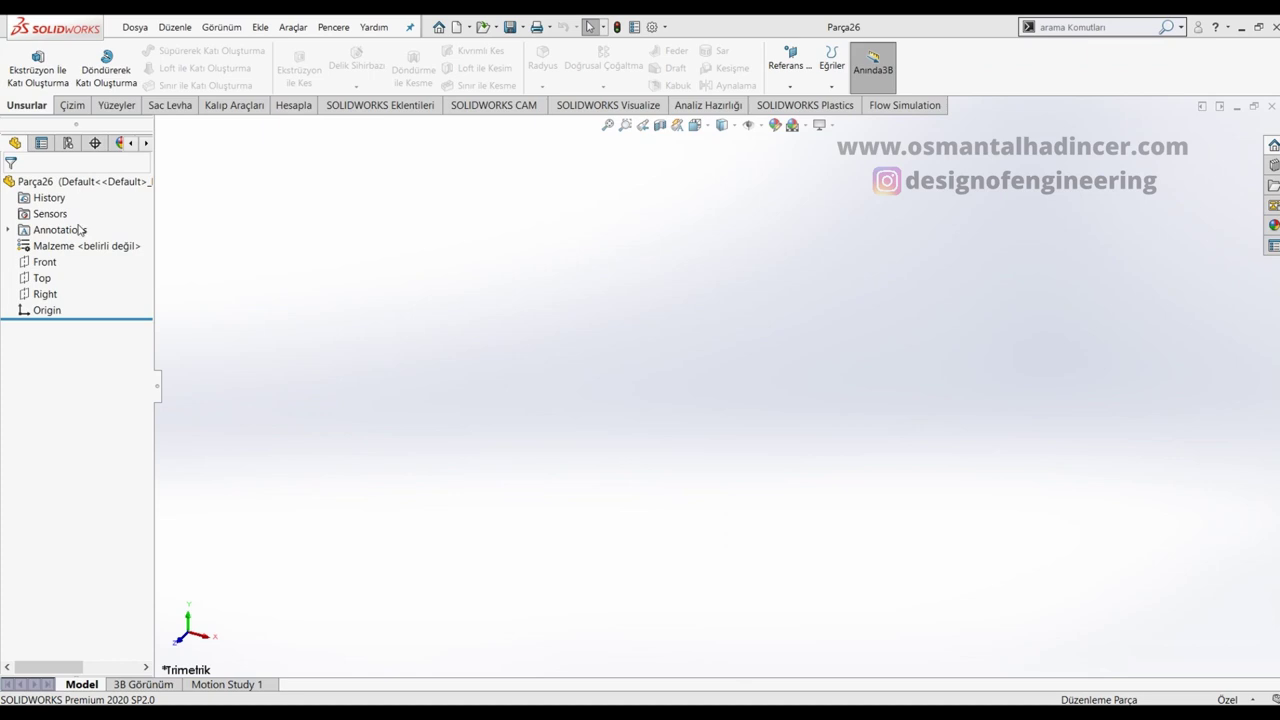
click(50, 262)
click(88, 239)
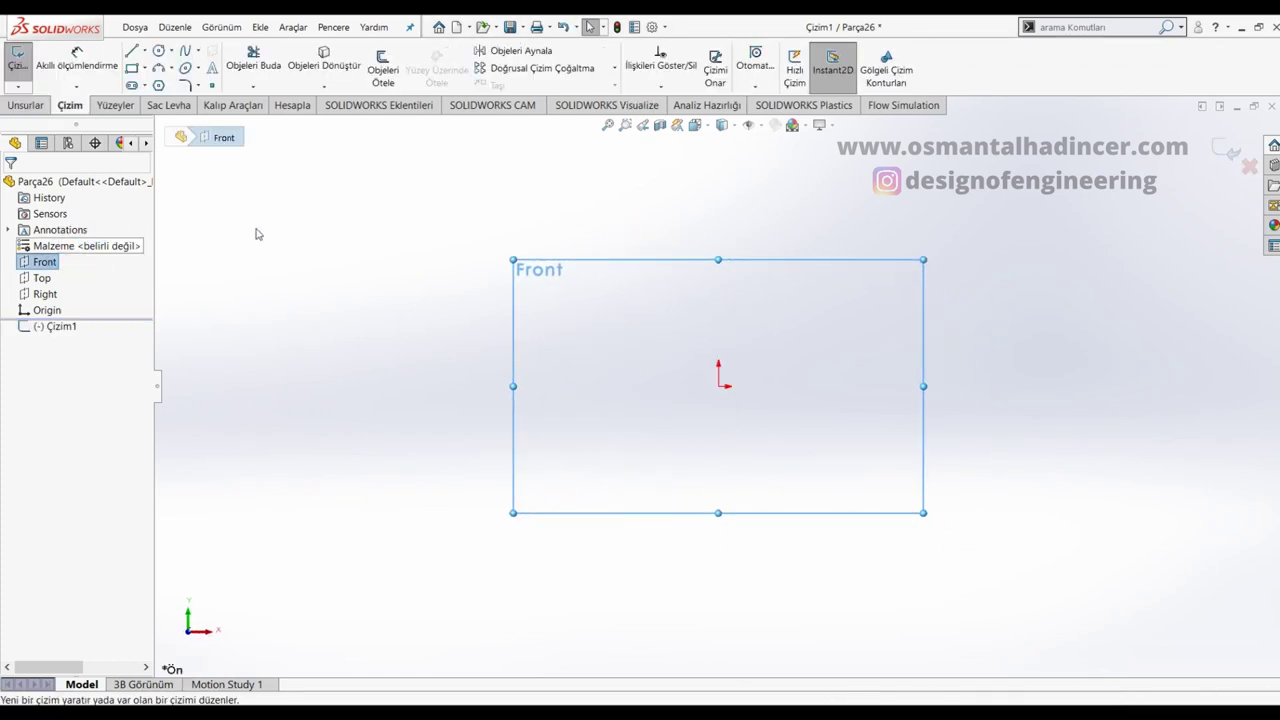
Step: Draw two circles, one centred on the origin and one to its left
click(718, 386)
click(780, 464)
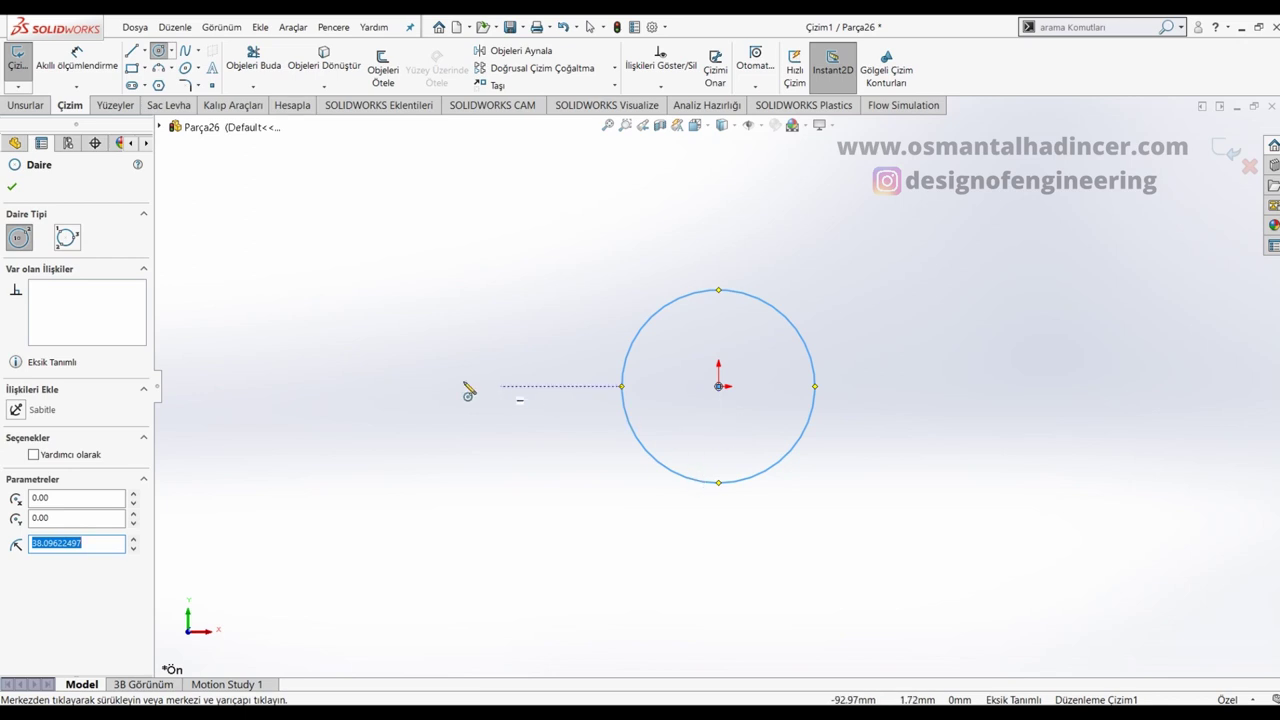
click(394, 386)
click(430, 480)
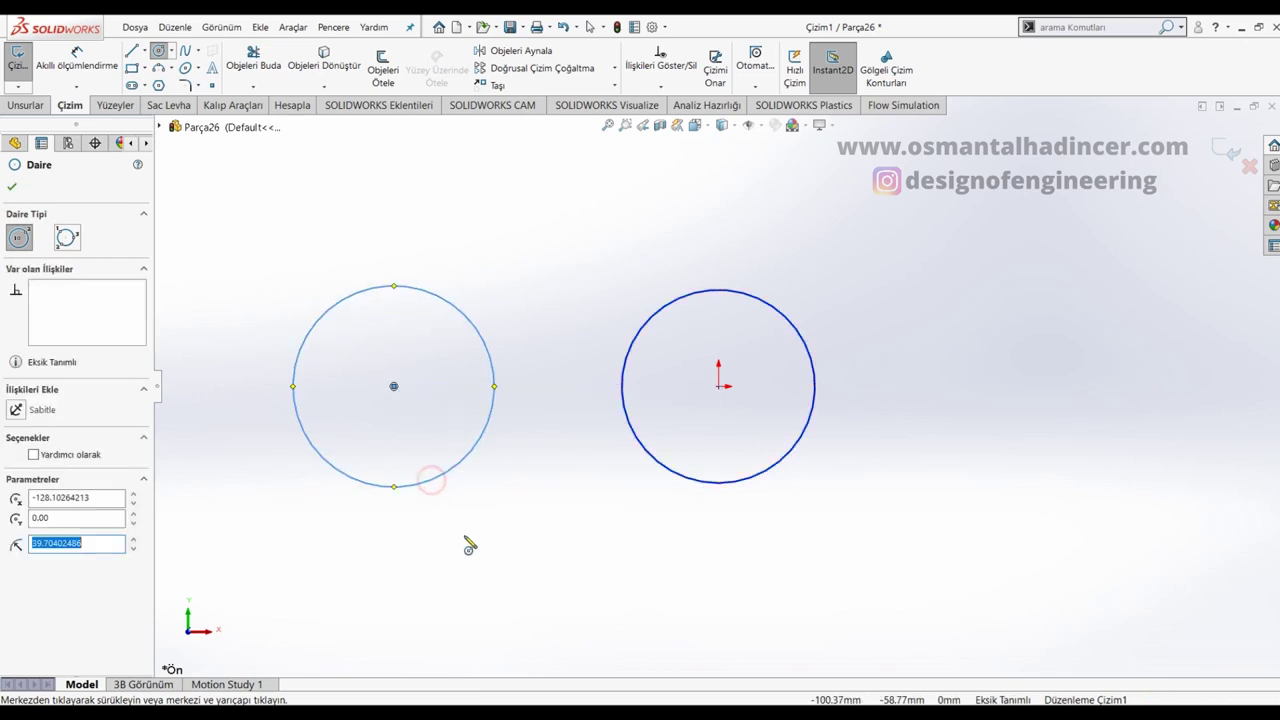
Step: Dimension the left circle to Ø50
right_drag(465, 540, 483, 406)
click(480, 336)
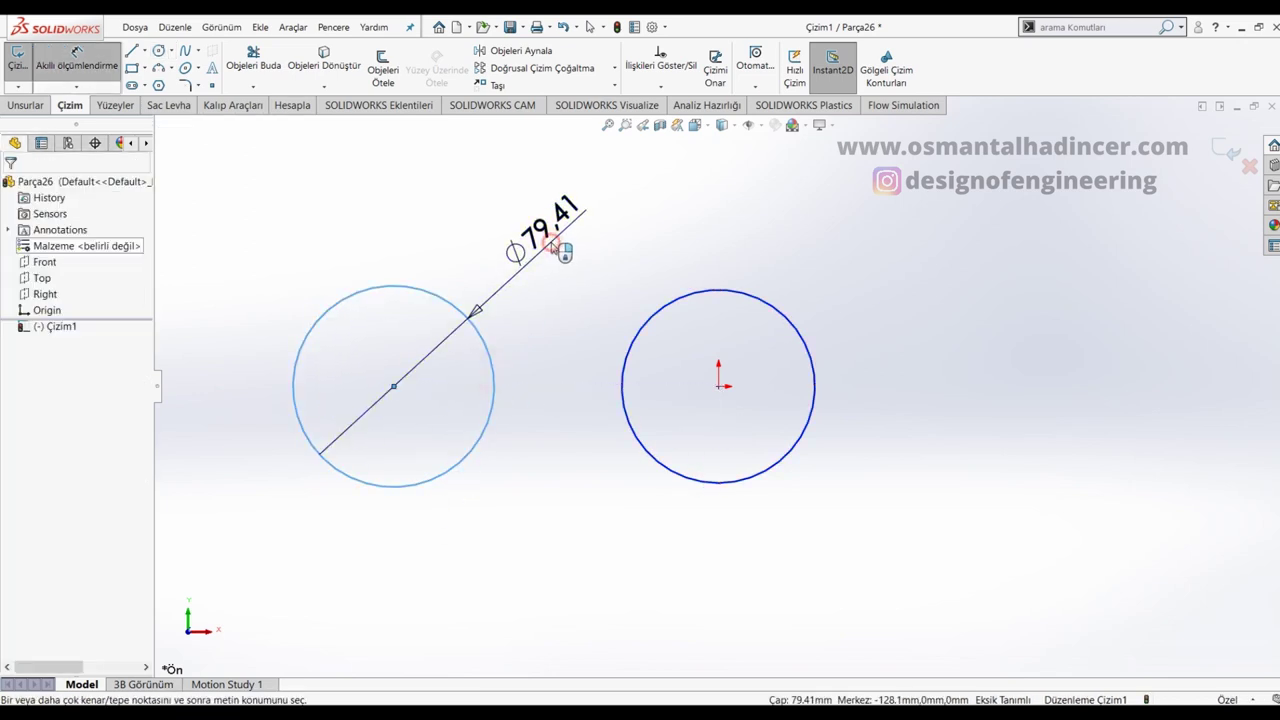
click(553, 247)
text(50)
key(Return)
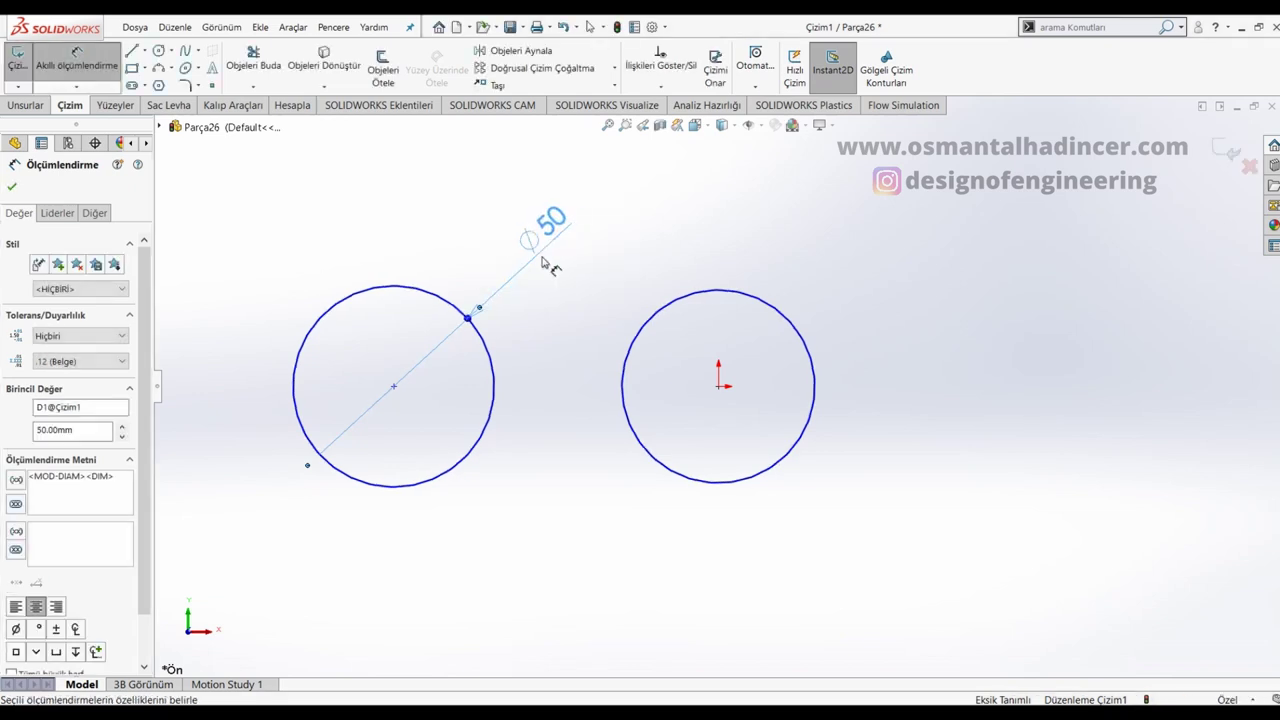
key(Escape)
Step: Make the two circles equal and align their centres horizontally
click(440, 302)
ctrl+click(666, 306)
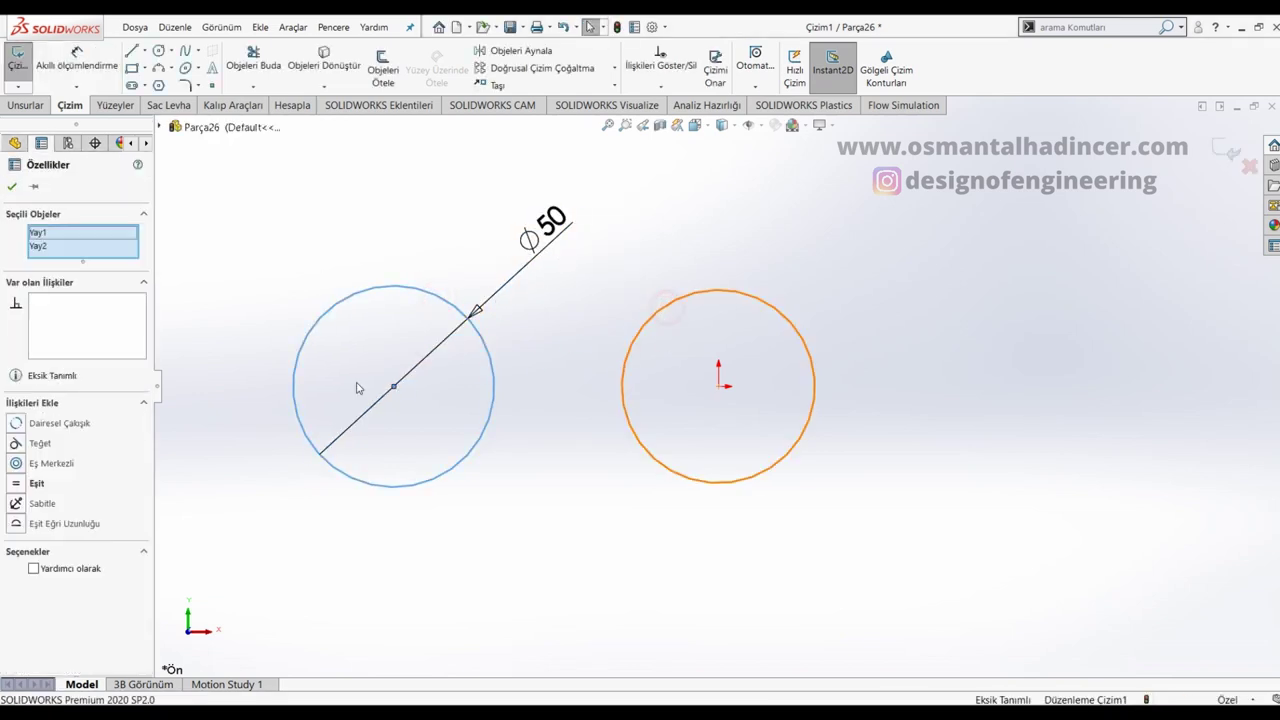
click(27, 485)
click(241, 484)
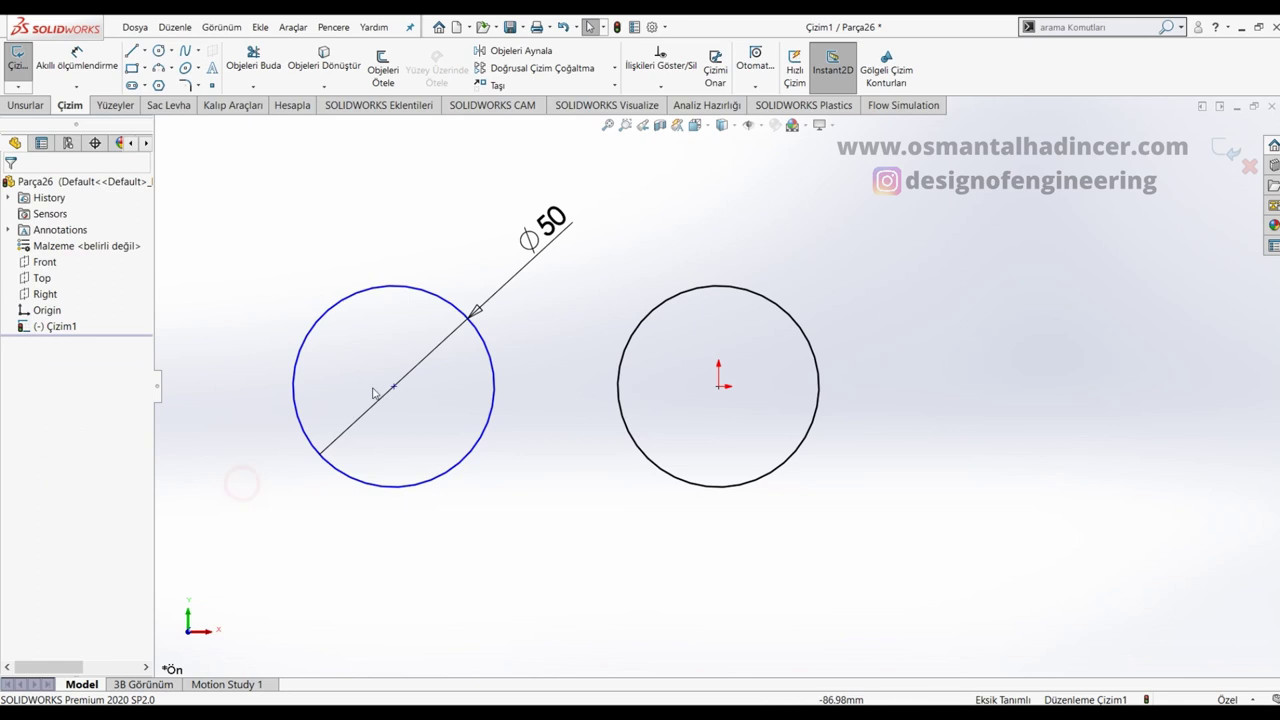
click(394, 387)
ctrl+click(719, 388)
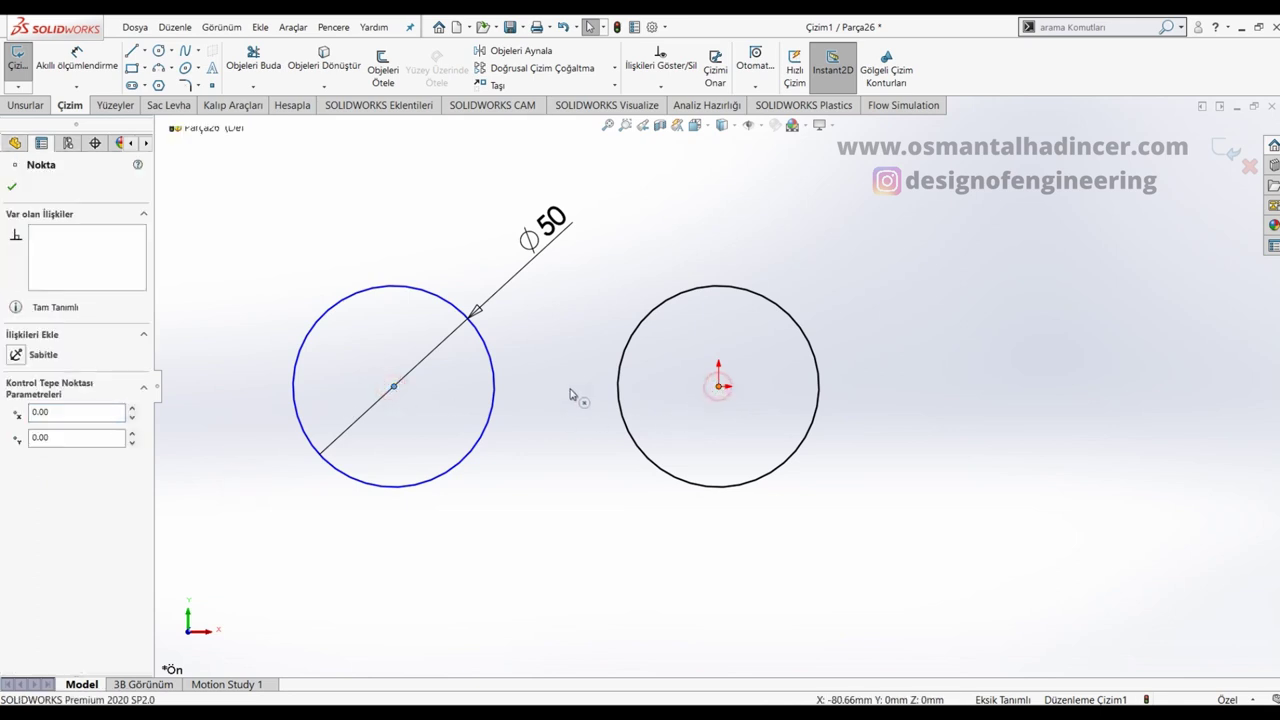
click(16, 427)
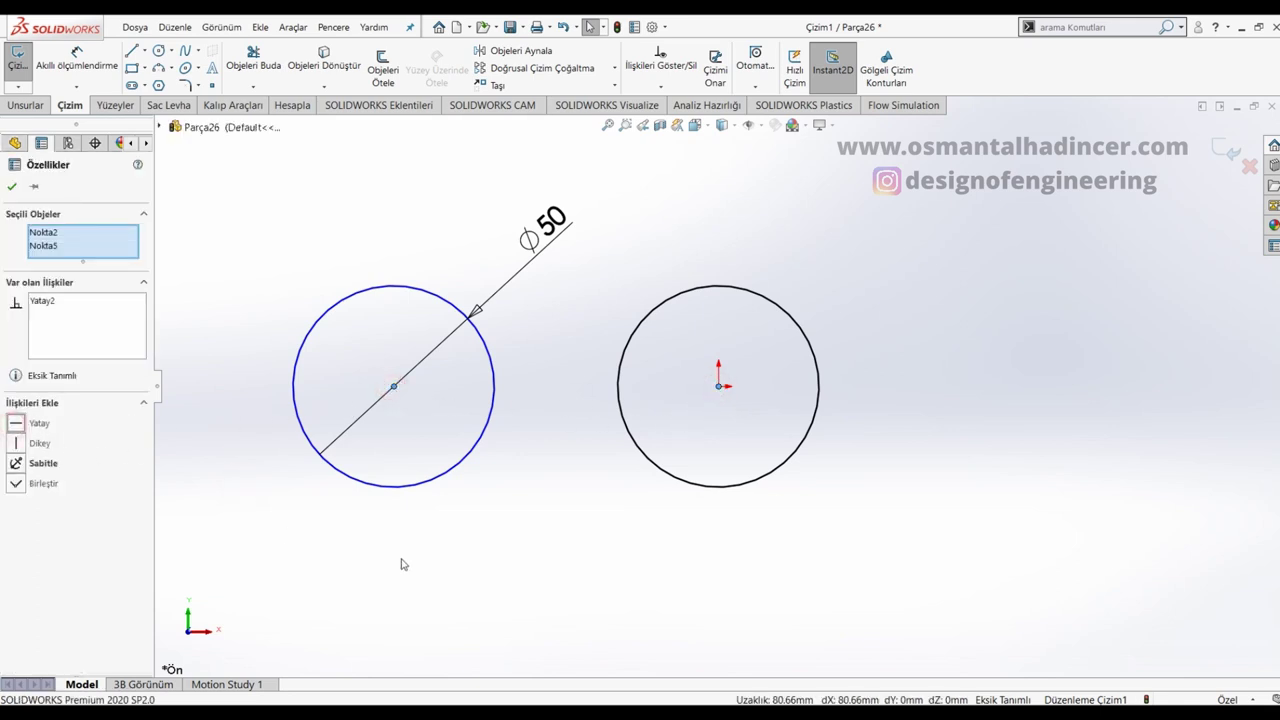
key(l)
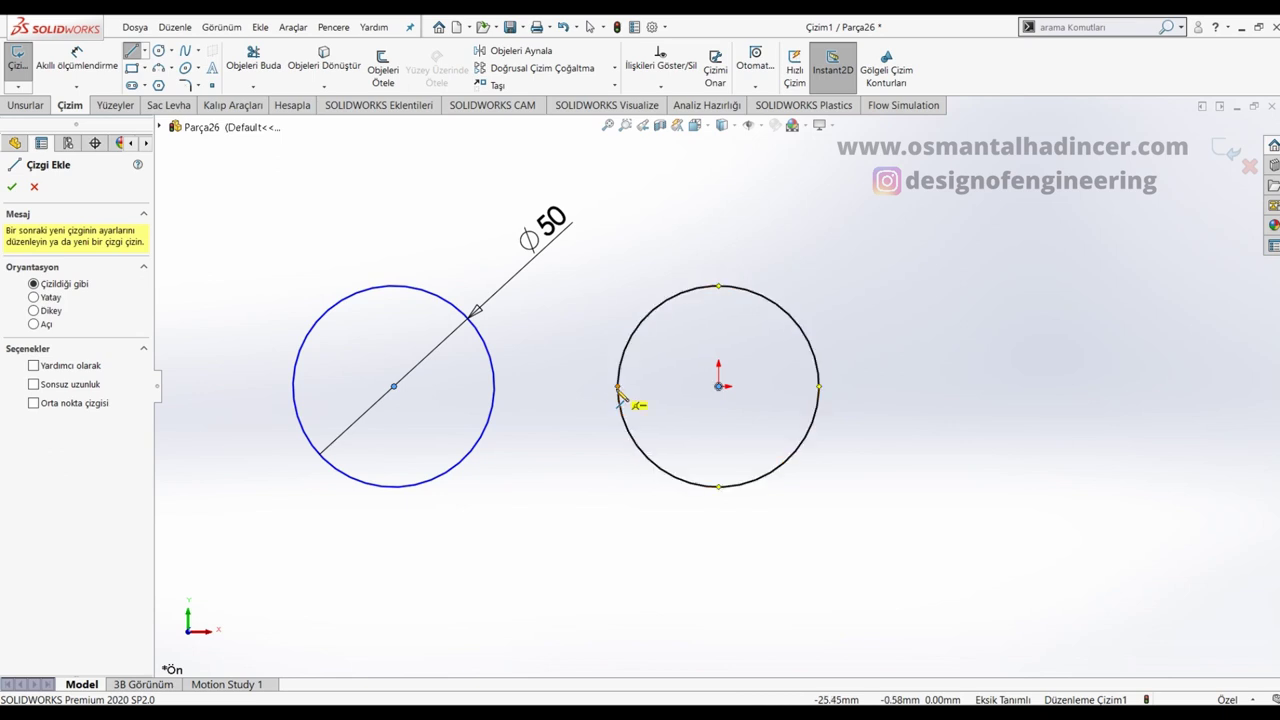
Step: Draw a line between the two circles and dimension the gap between them to 15
click(617, 387)
click(493, 386)
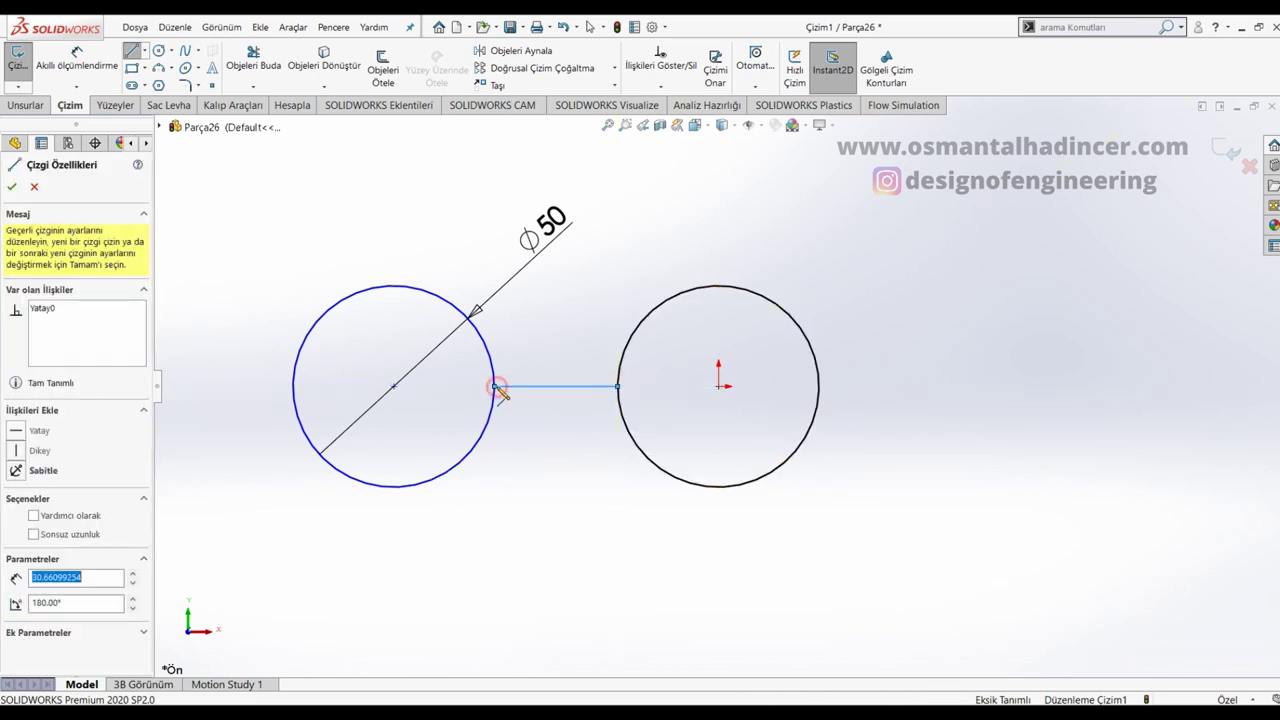
key(Escape)
right_drag(600, 531, 566, 400)
click(557, 389)
click(547, 342)
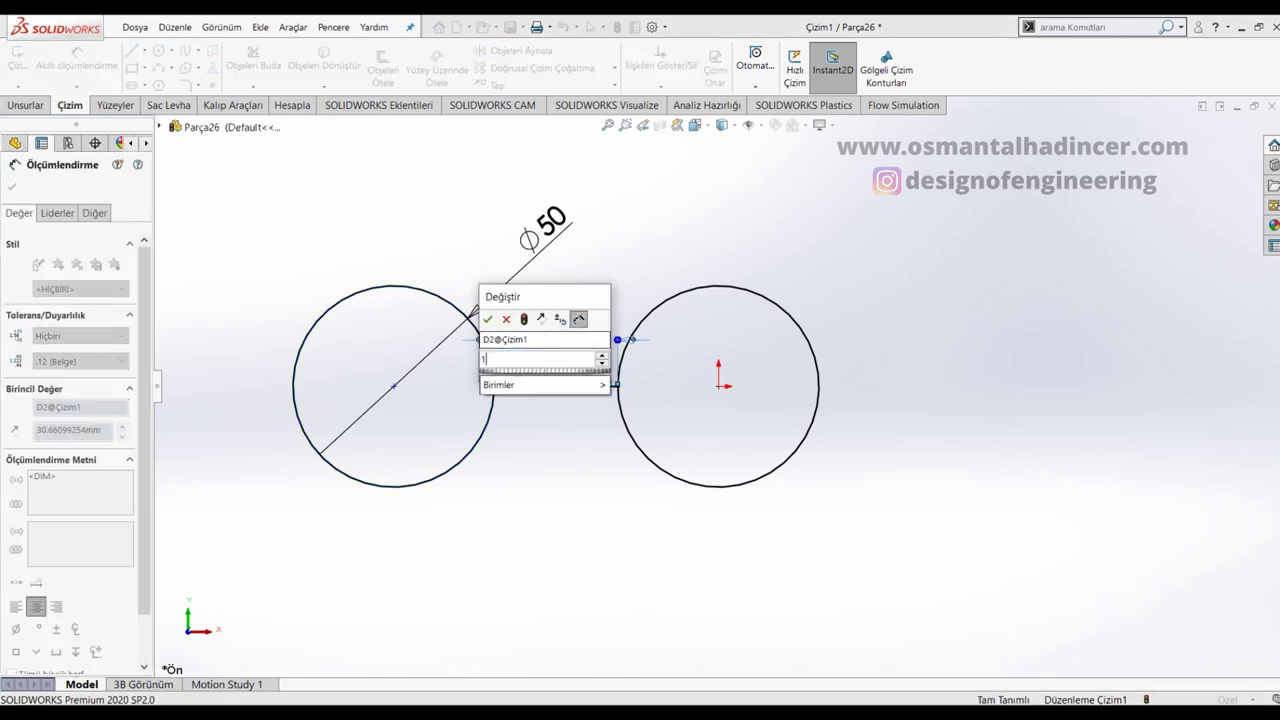
key(Return)
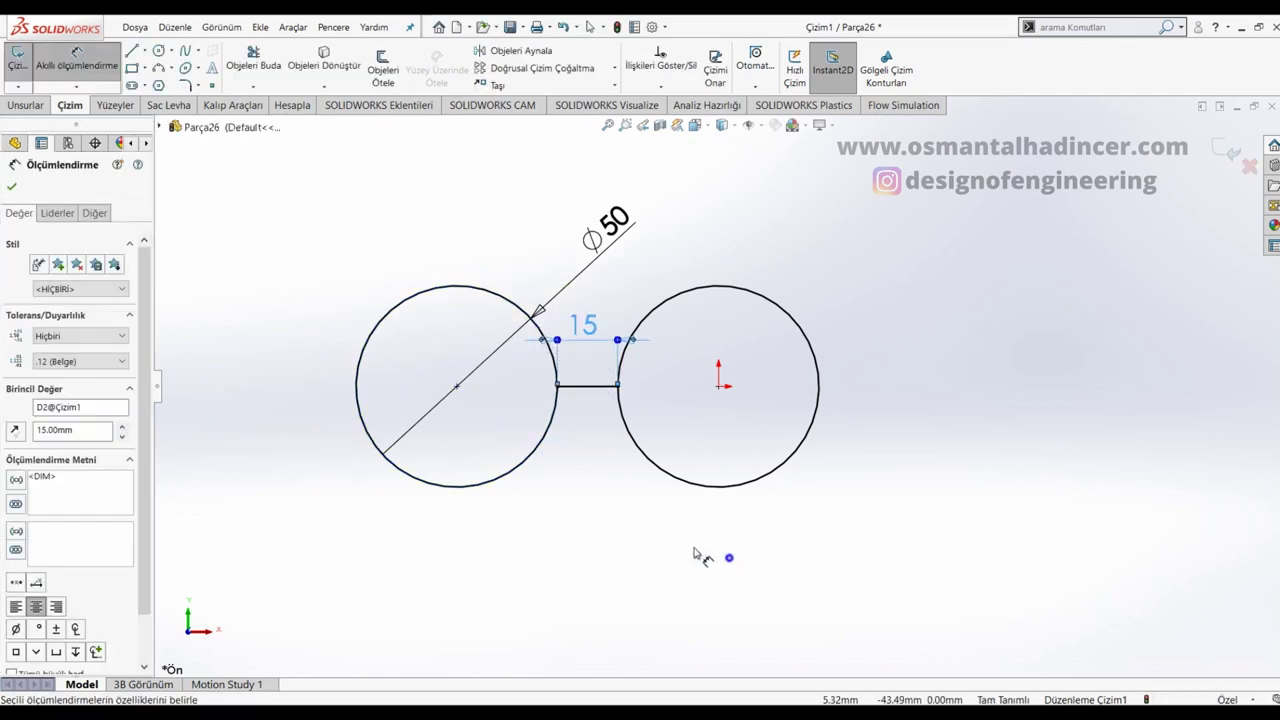
Step: Draw the remaining lines around the circles to close the rectangular outline
key(l)
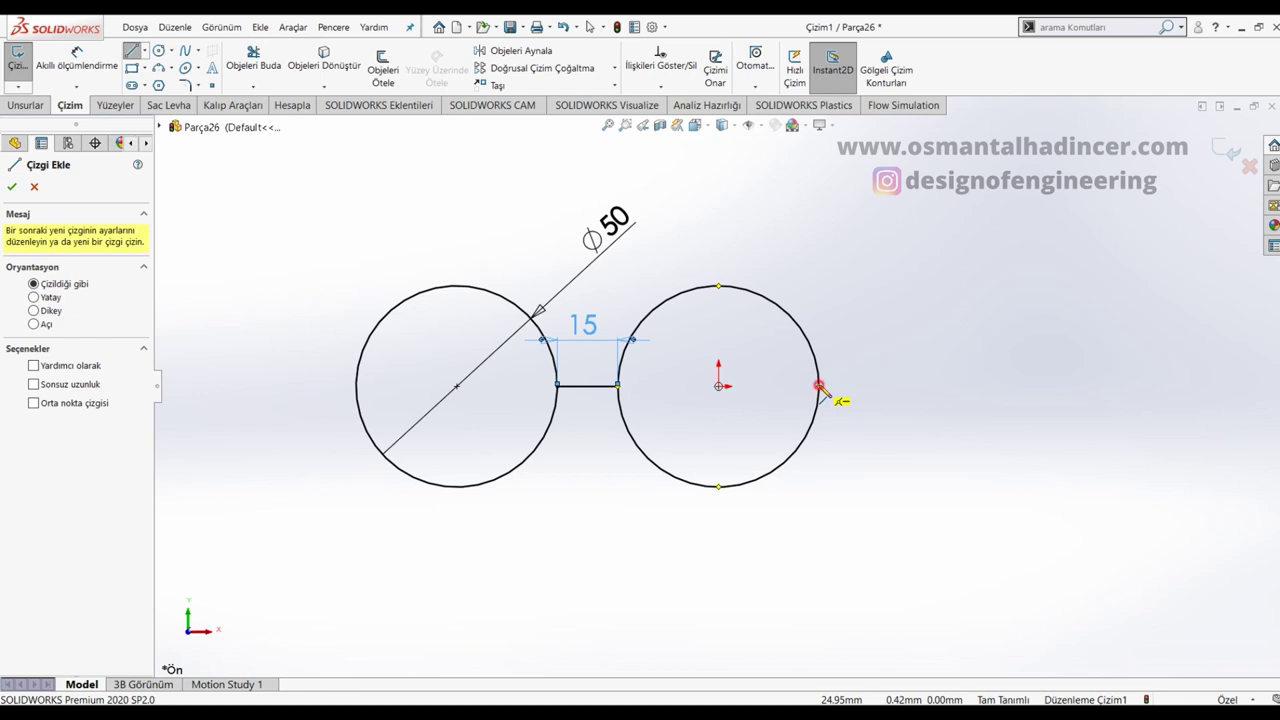
click(819, 386)
click(890, 386)
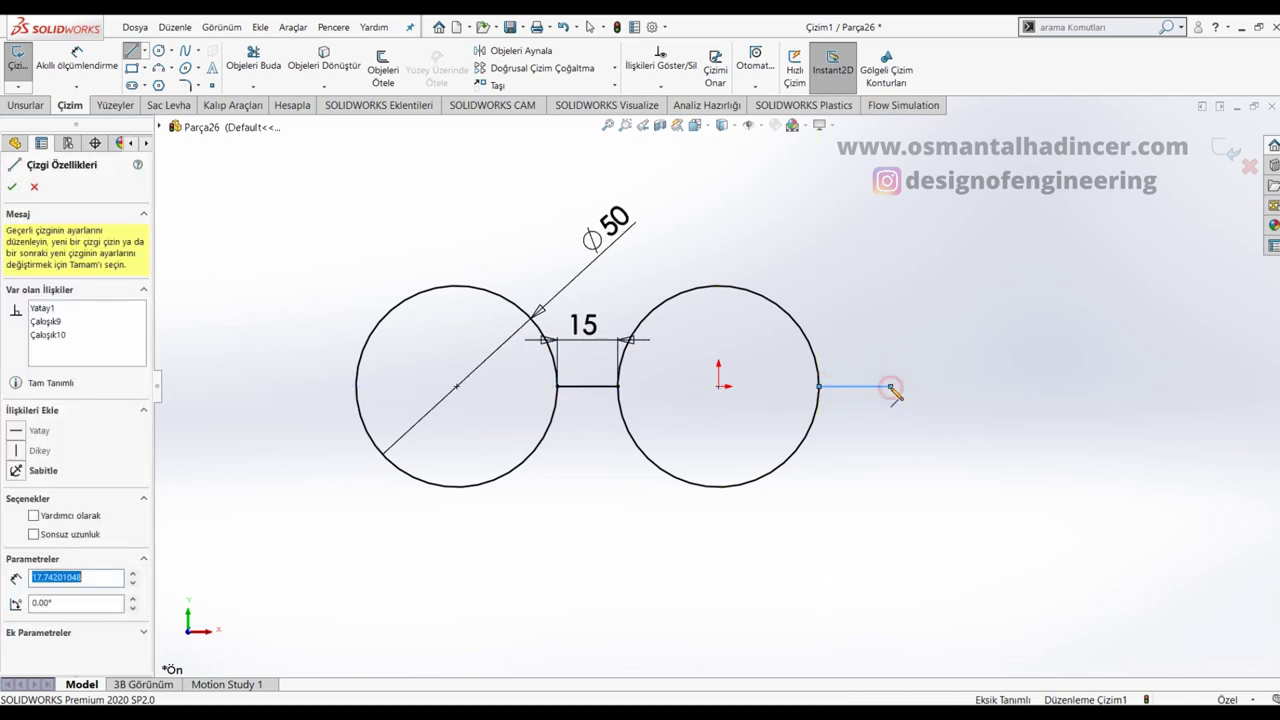
key(z)
click(818, 229)
click(463, 228)
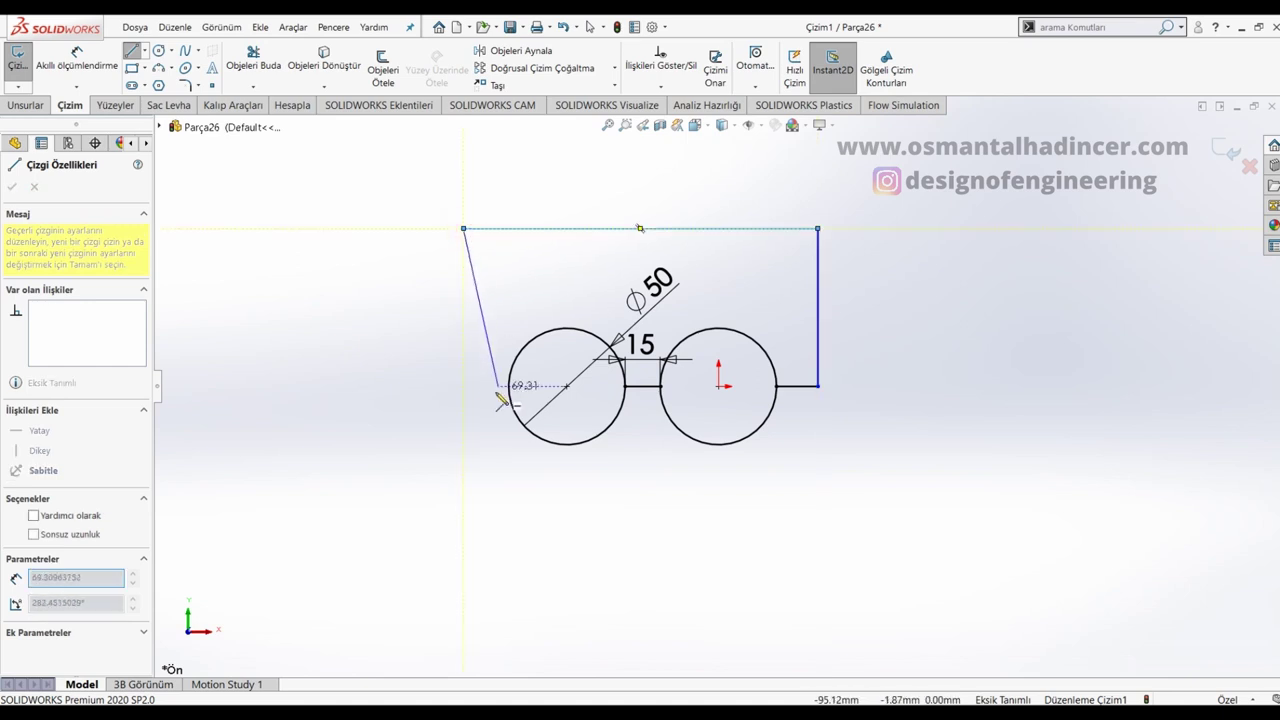
click(463, 386)
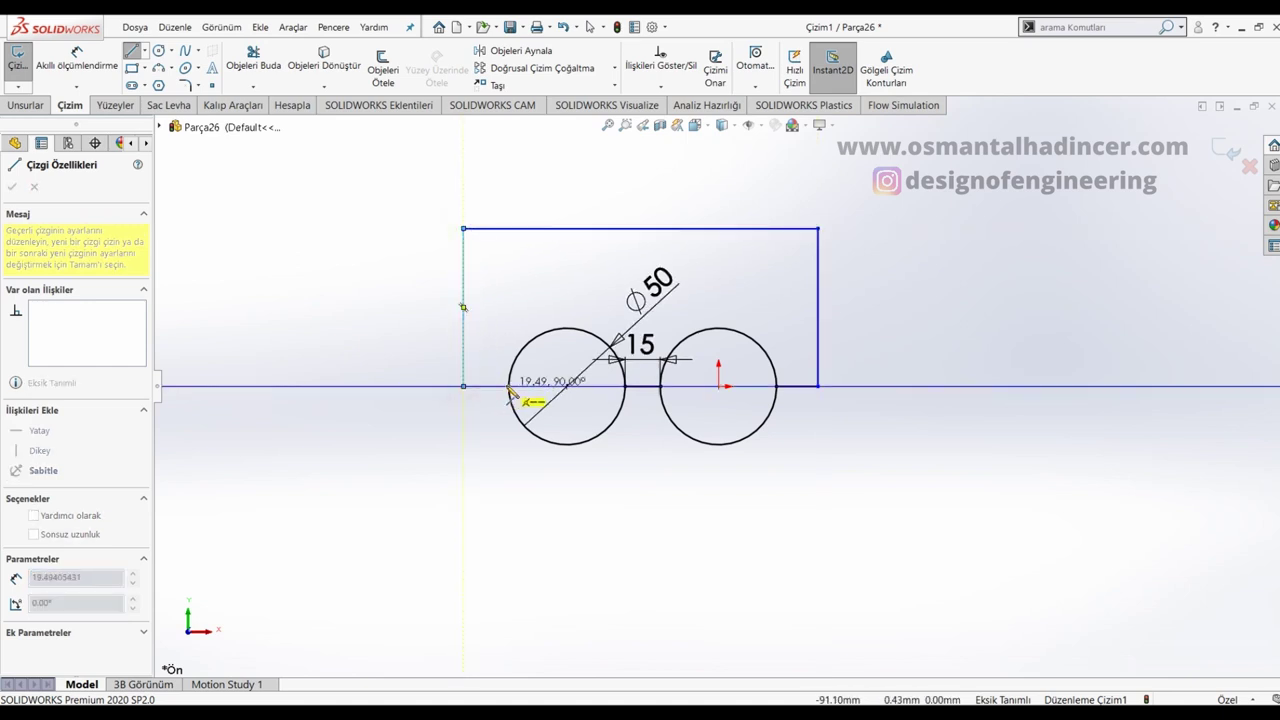
key(Escape)
Step: Dimension the bottom-left line to 7.5, the right vertical edge to 65, and the right short line to 13
right_drag(521, 495, 519, 450)
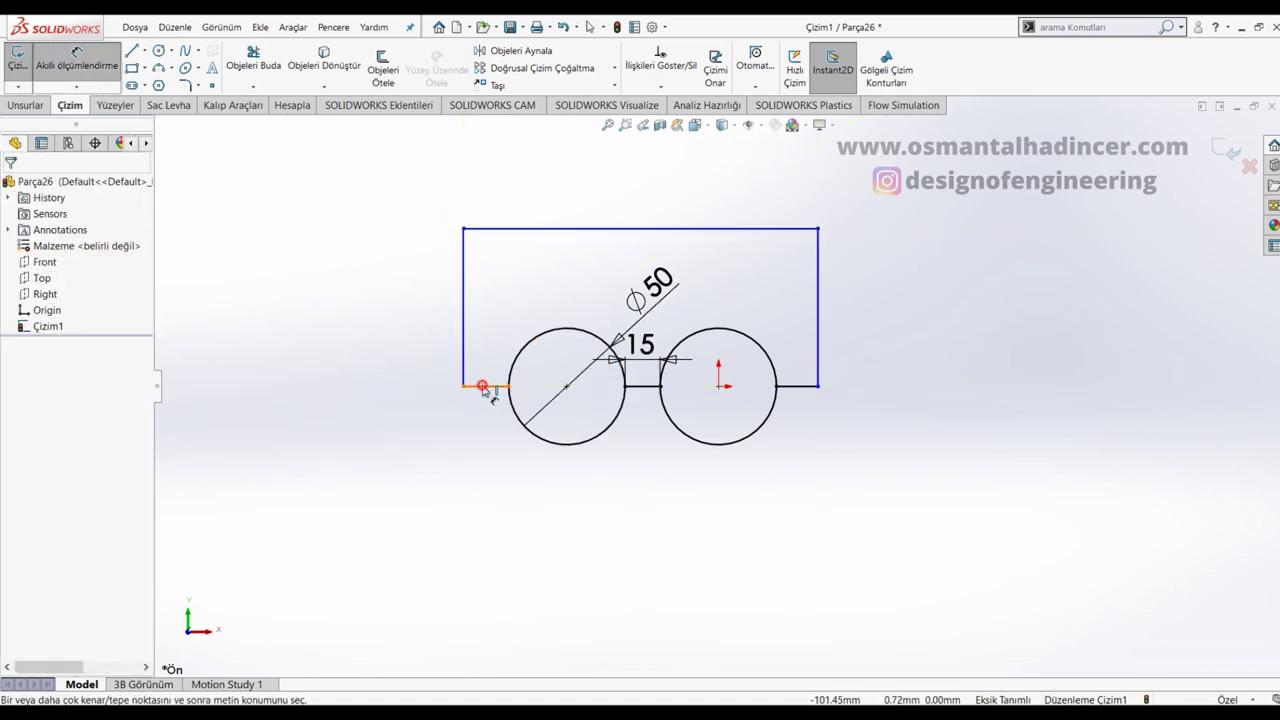
click(483, 388)
click(481, 470)
key(Escape)
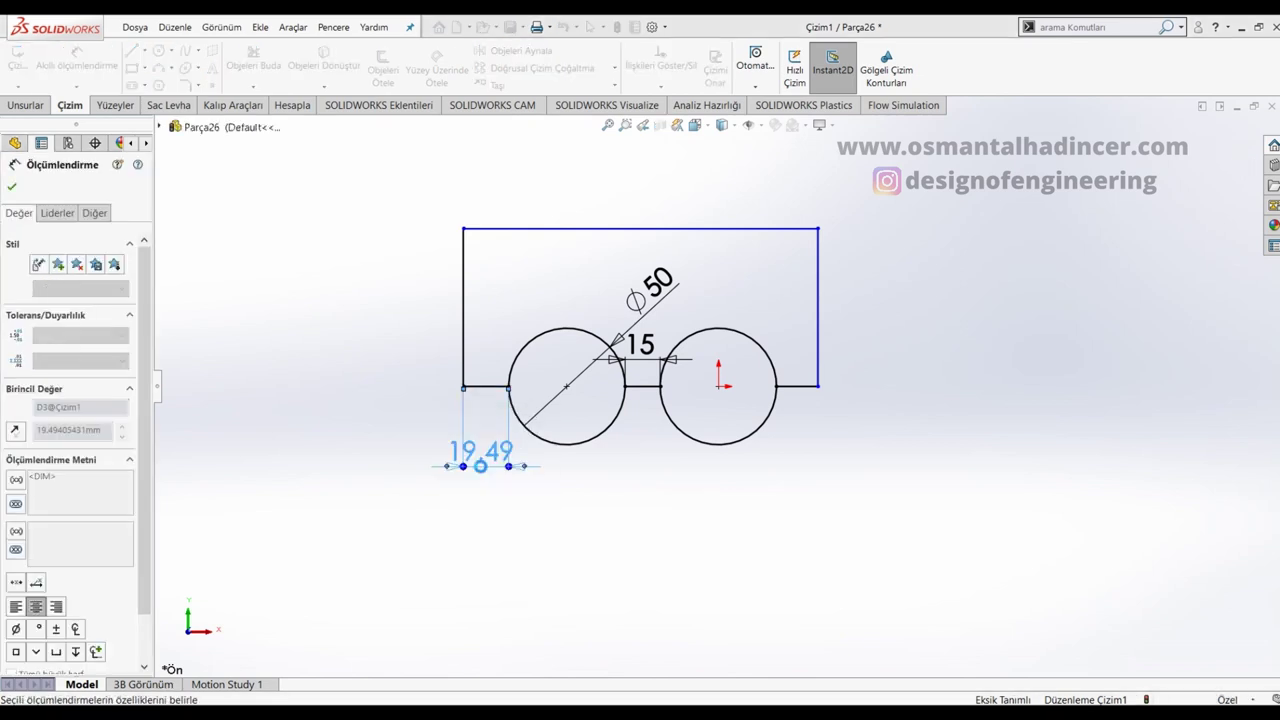
text(7.5)
key(Return)
click(822, 334)
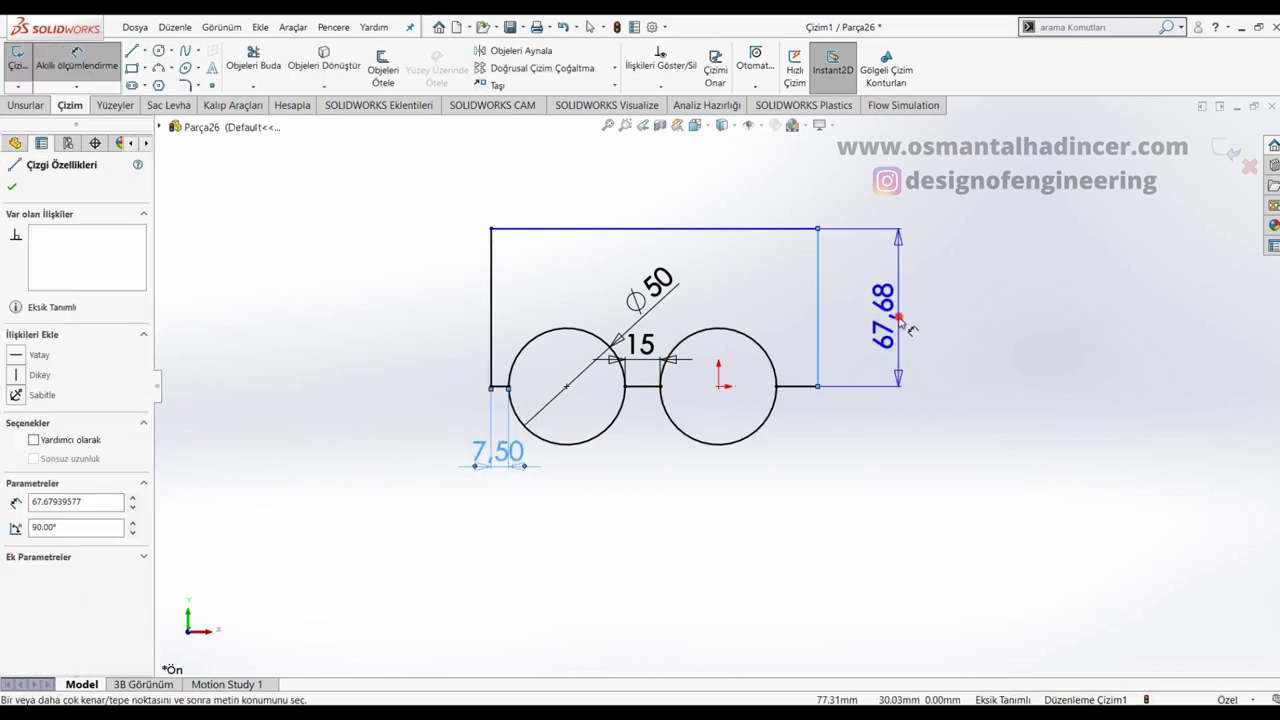
click(898, 320)
text(65)
key(Return)
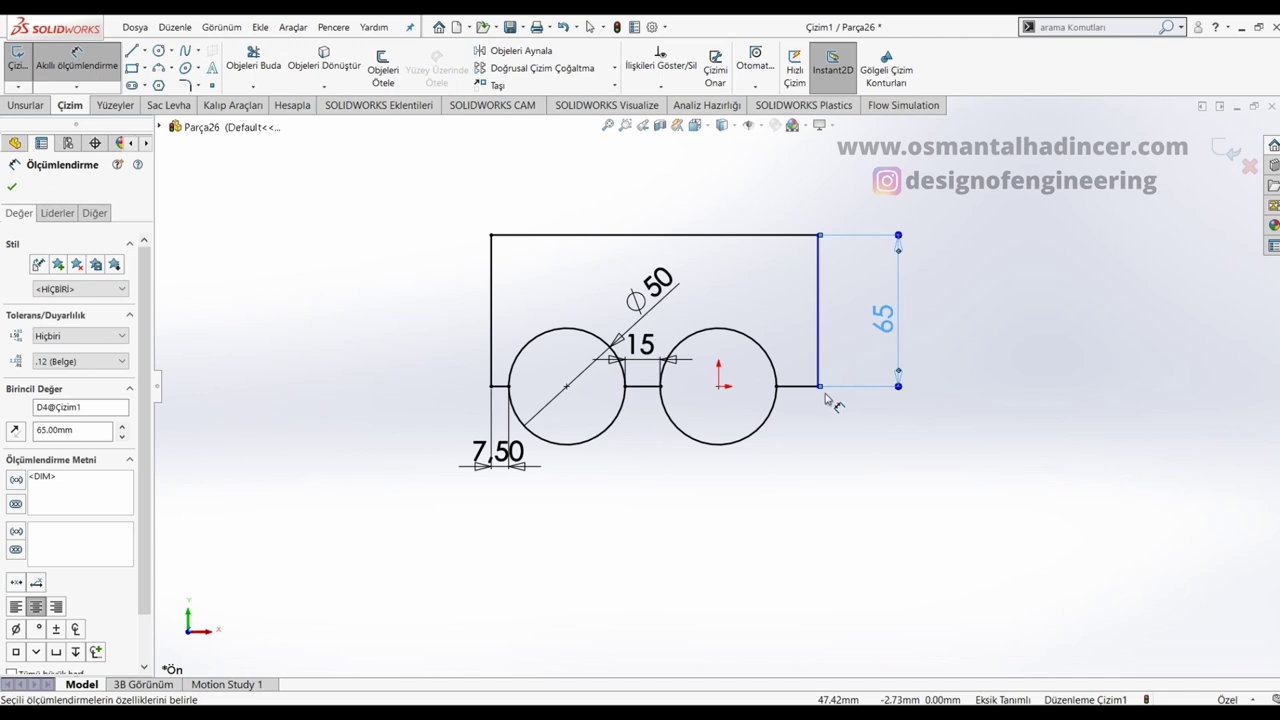
click(797, 386)
click(808, 468)
text(13)
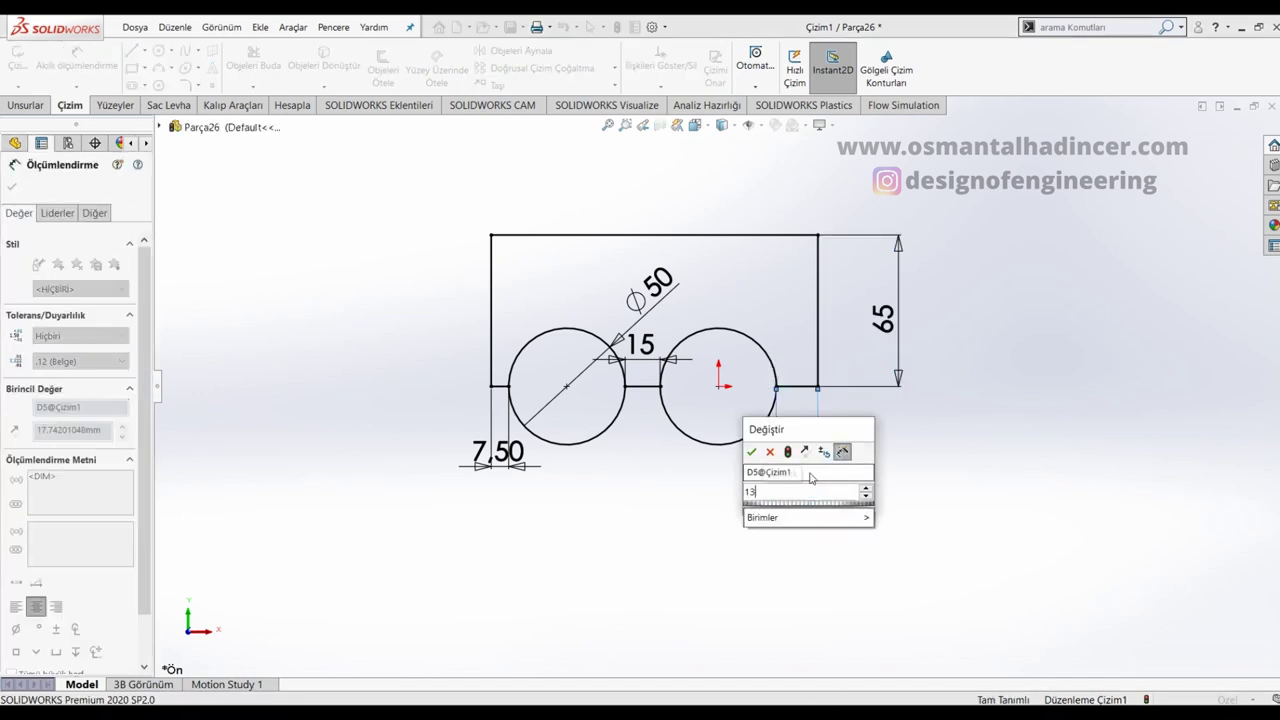
key(Return)
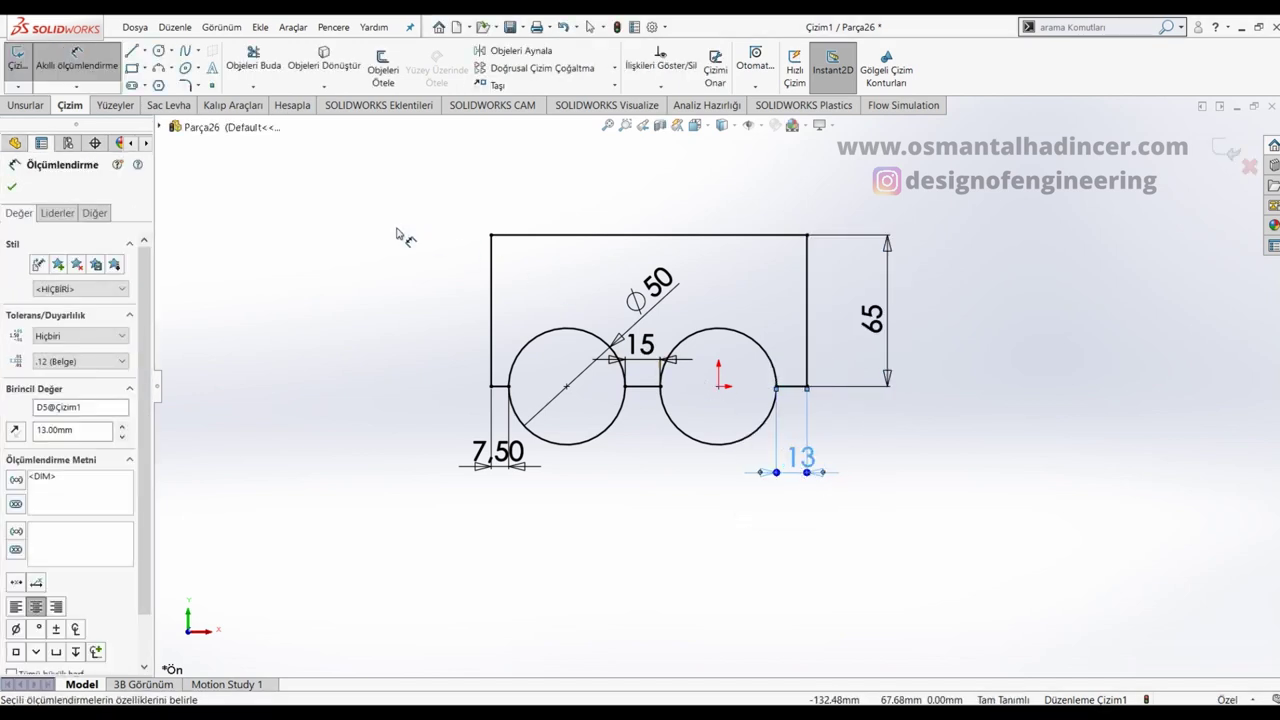
Step: Turn the left vertical line into construction geometry
key(Escape)
click(491, 319)
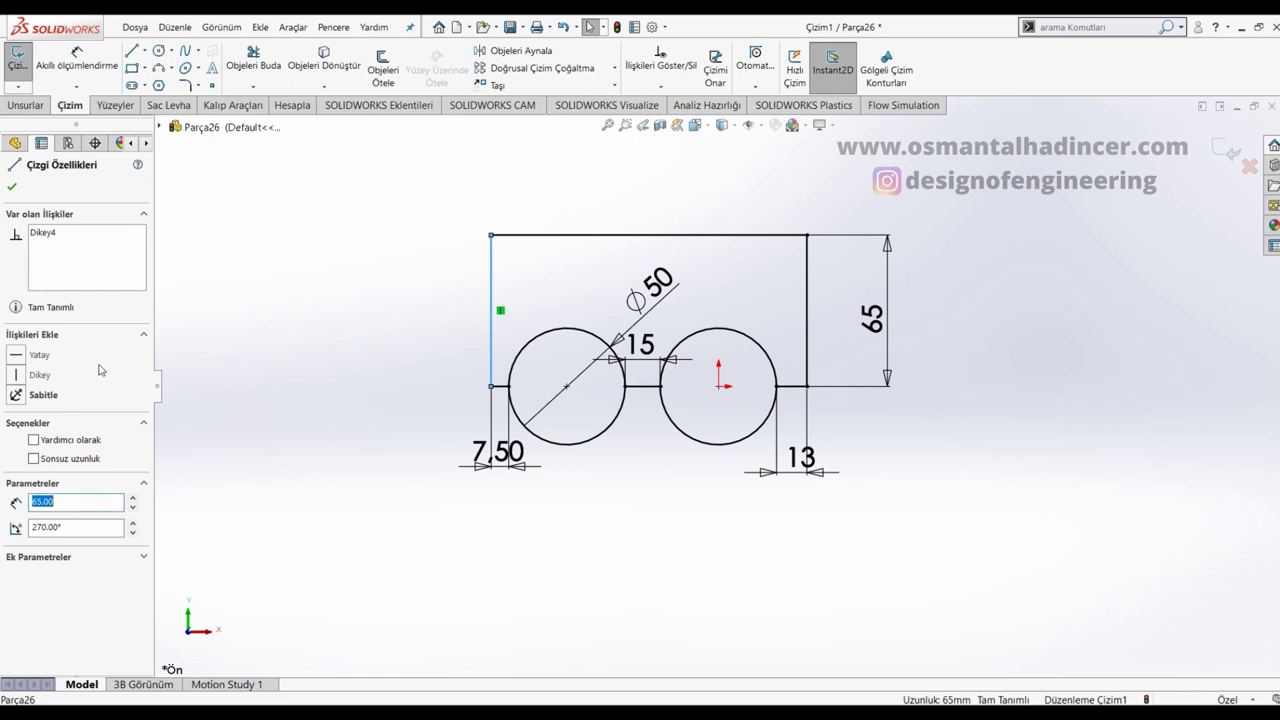
click(62, 441)
click(287, 436)
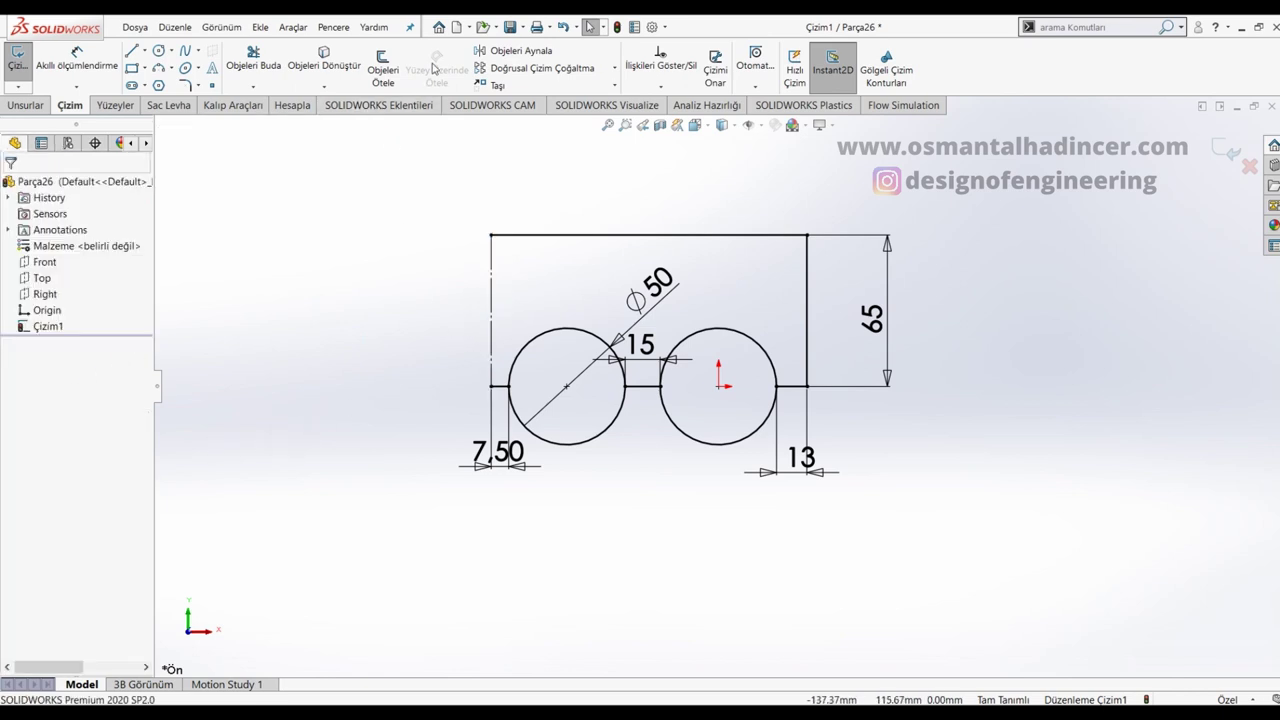
Step: Trim away the lower halves of the circles to leave arches
click(515, 50)
mouse_move(917, 189)
mouse_down()
mouse_move(818, 421)
mouse_move(900, 364)
mouse_up()
key(Escape)
click(253, 60)
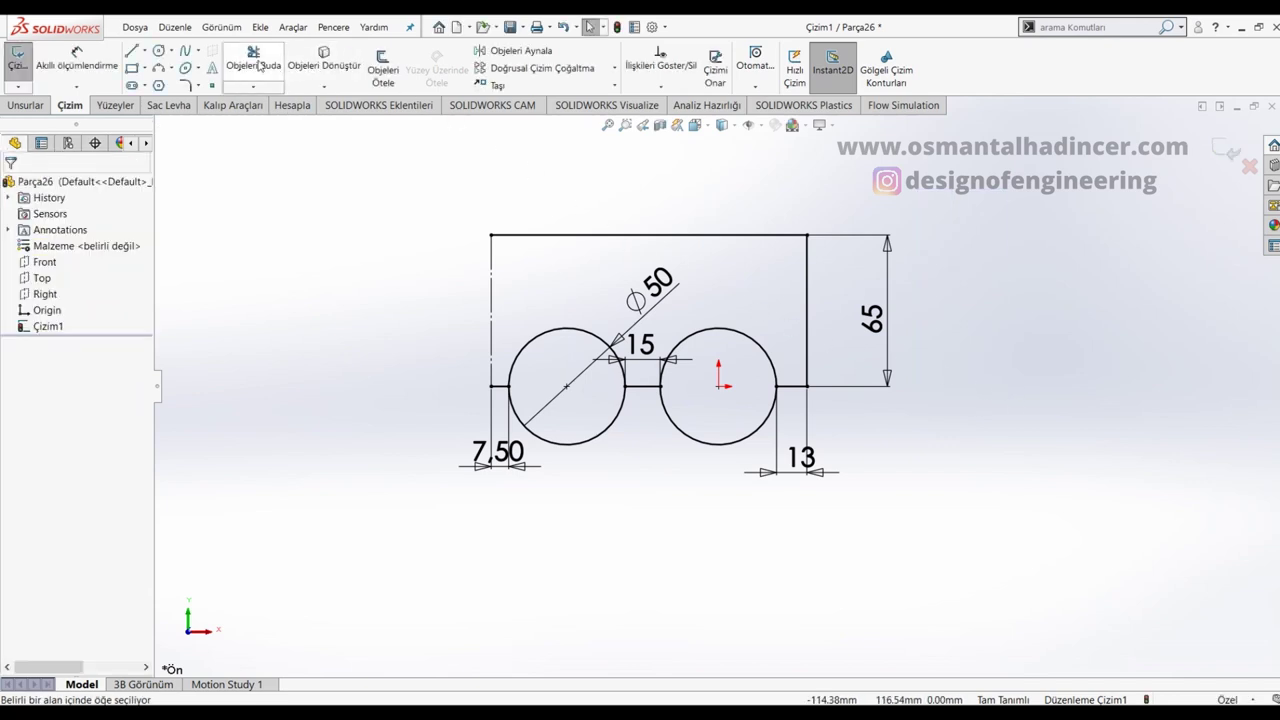
click(606, 434)
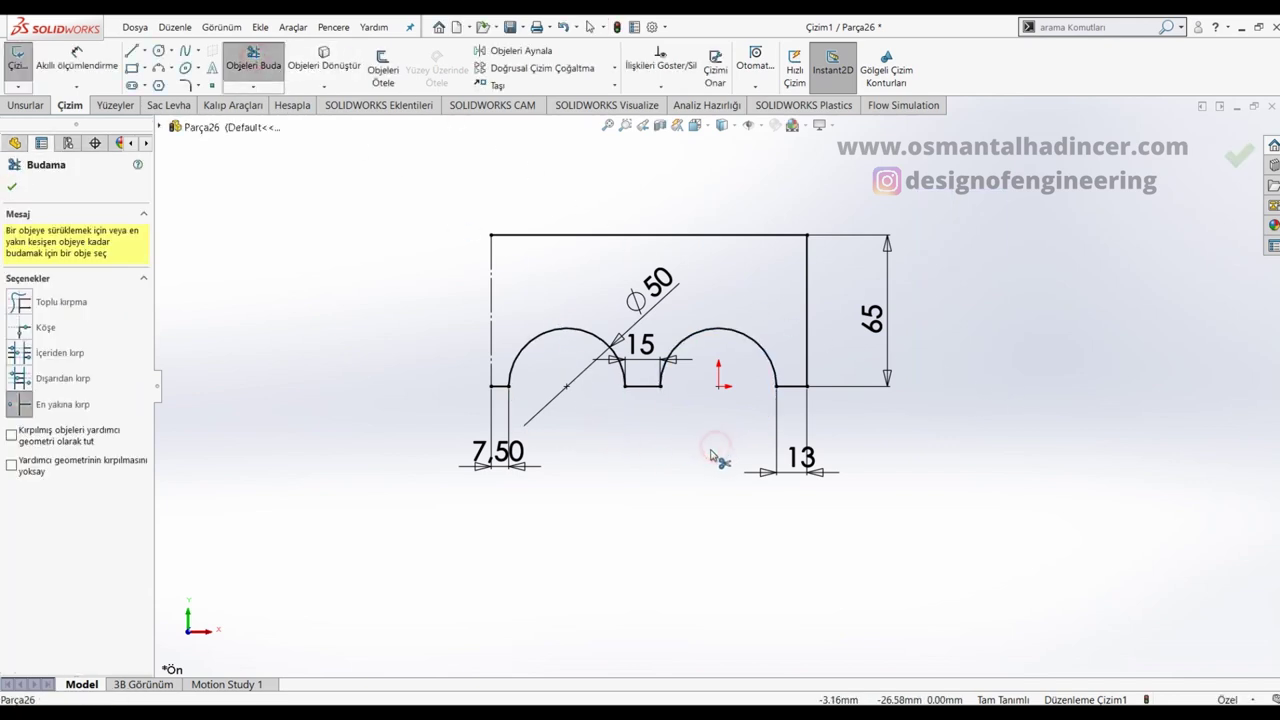
key(Escape)
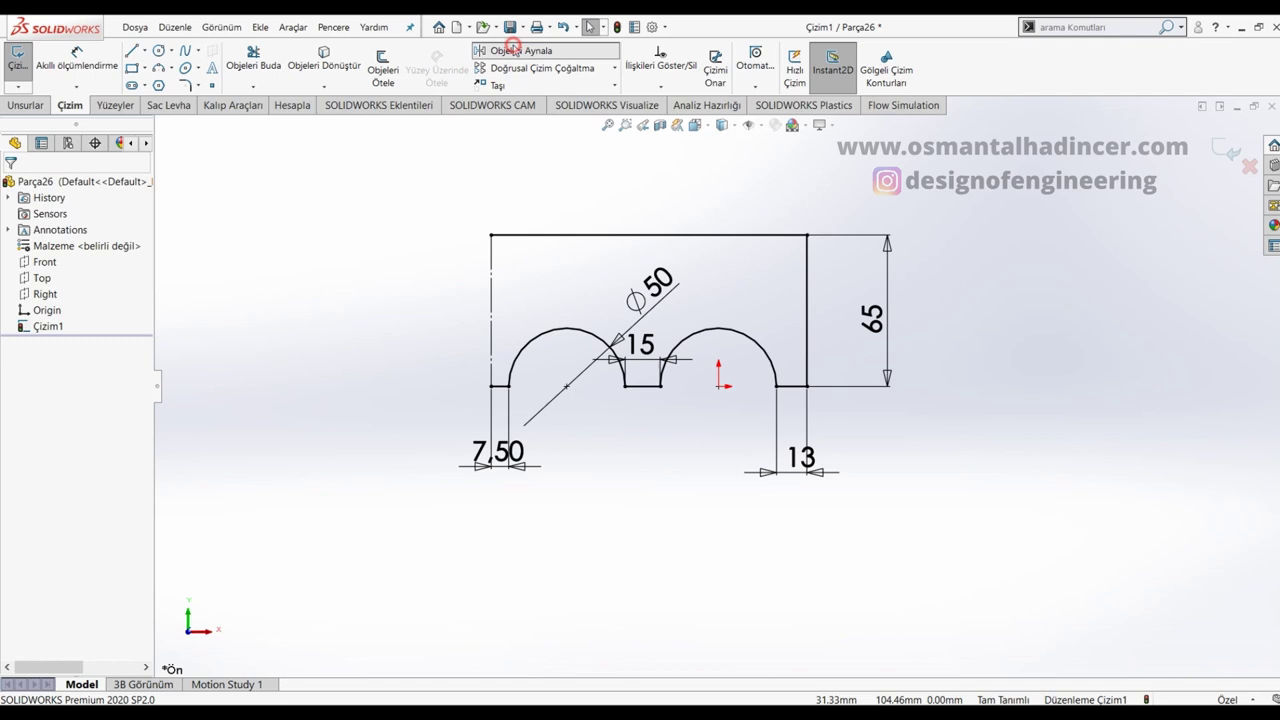
Step: Mirror the arches and lines across the left construction line
click(508, 50)
mouse_move(909, 191)
mouse_down()
mouse_move(565, 414)
mouse_move(497, 410)
mouse_up()
click(84, 480)
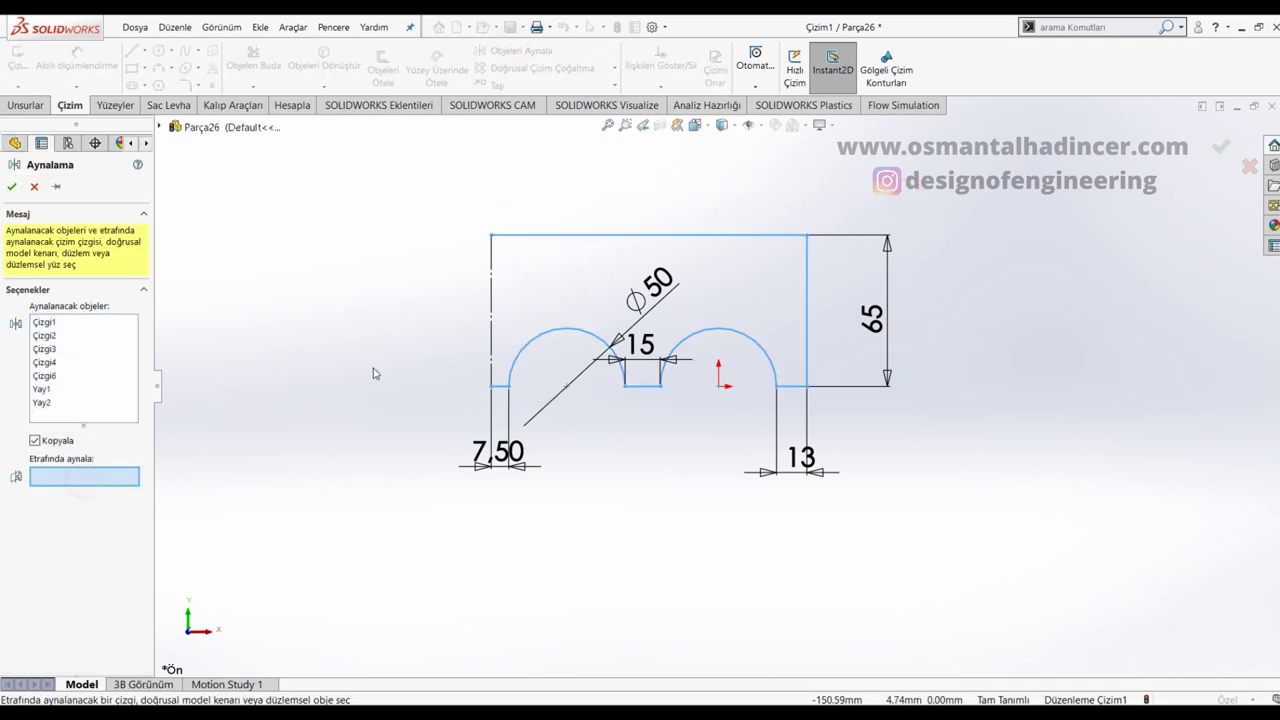
click(493, 324)
key(Return)
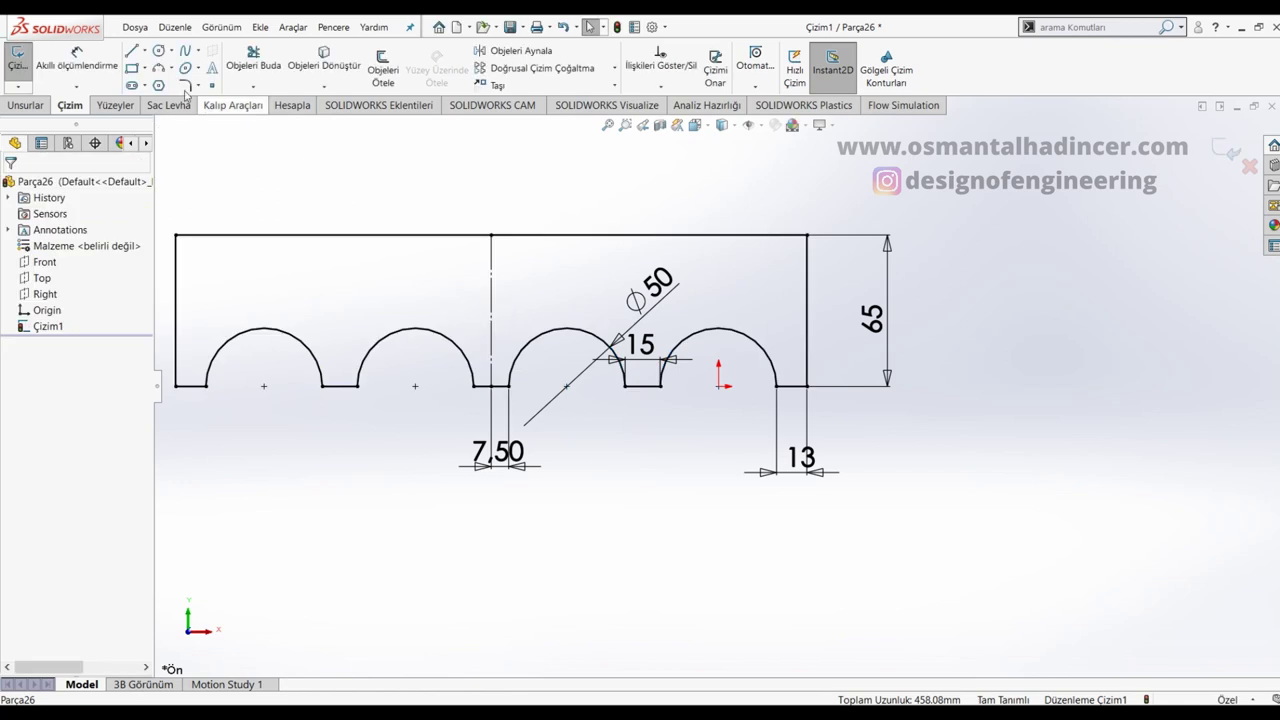
Step: Round the top-left and top-right corners with R10 sketch fillets, then start an Extruded Boss/Base
click(185, 85)
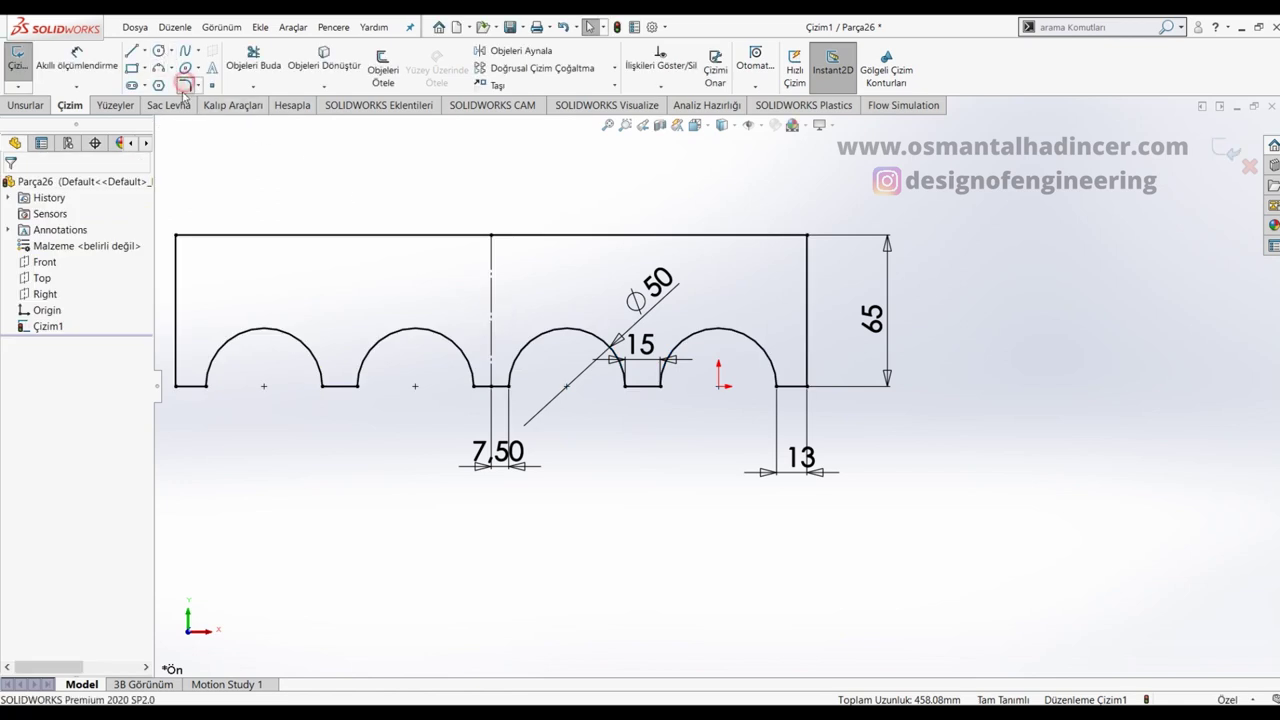
click(176, 237)
click(682, 385)
click(806, 237)
click(682, 385)
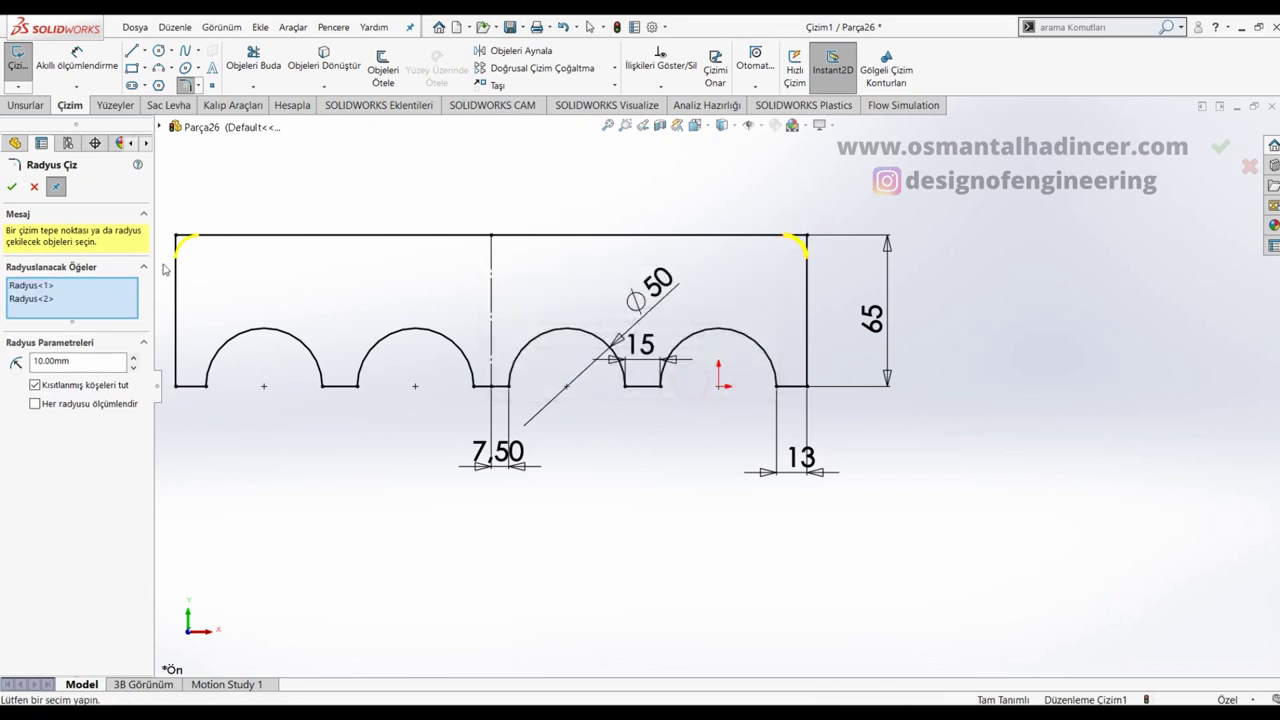
click(11, 187)
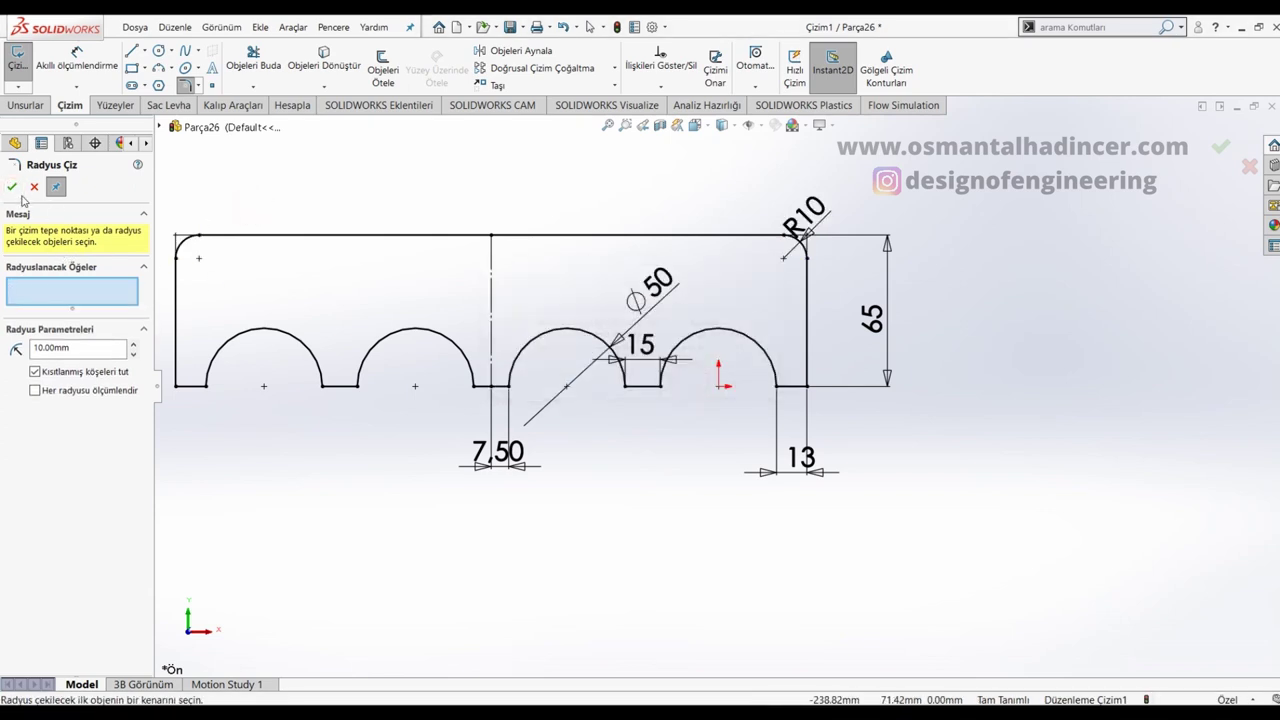
click(11, 187)
click(25, 105)
click(22, 75)
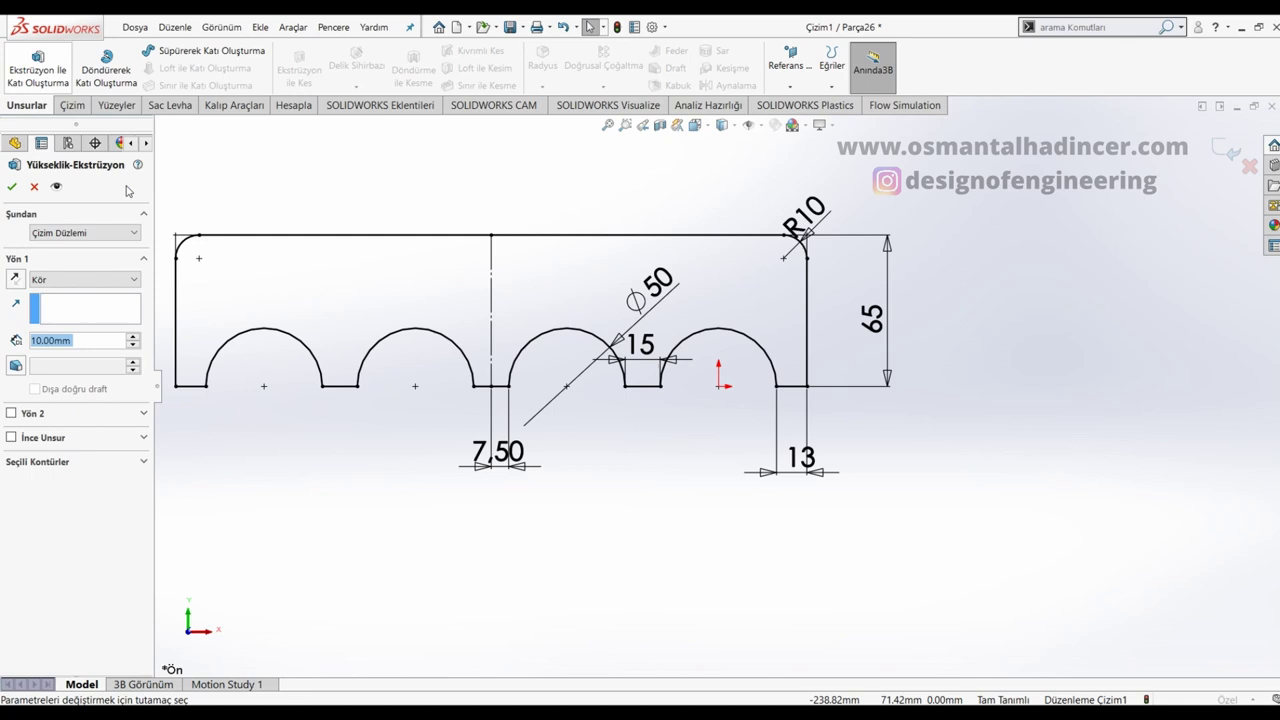
Step: Extrude the profile to 110 mm and start a new sketch on its arched face
text(100)
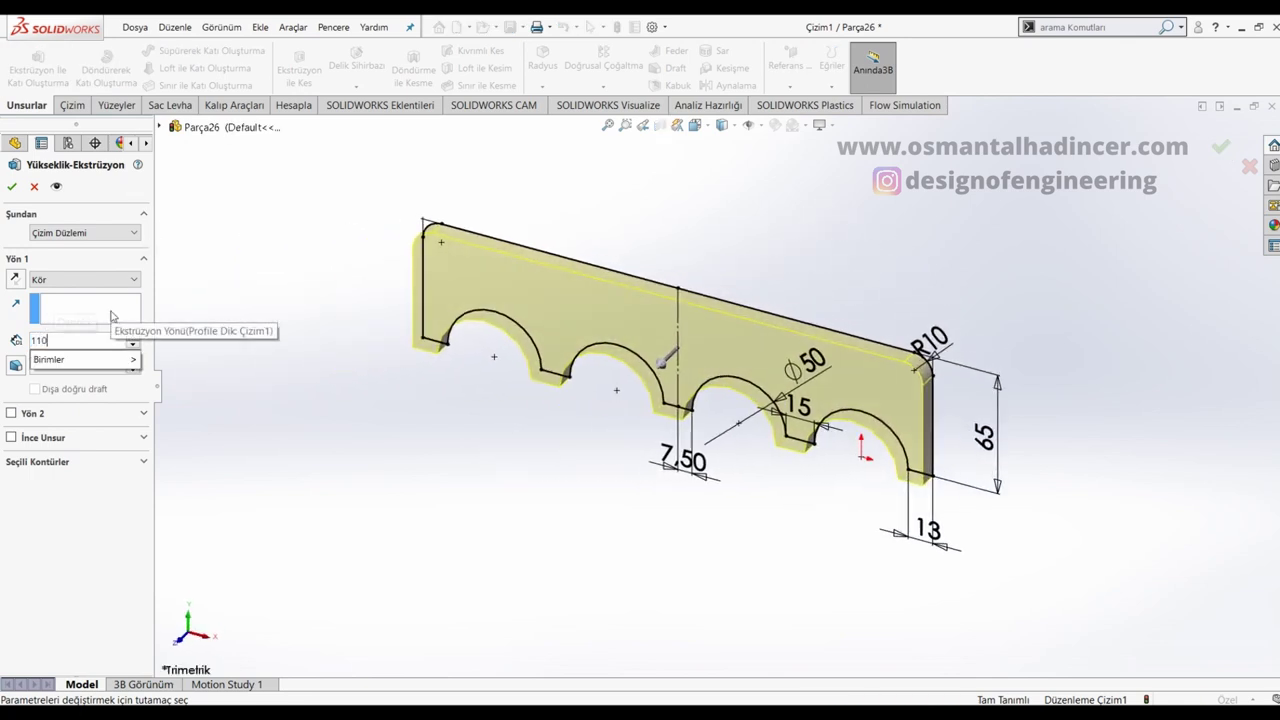
key(Return)
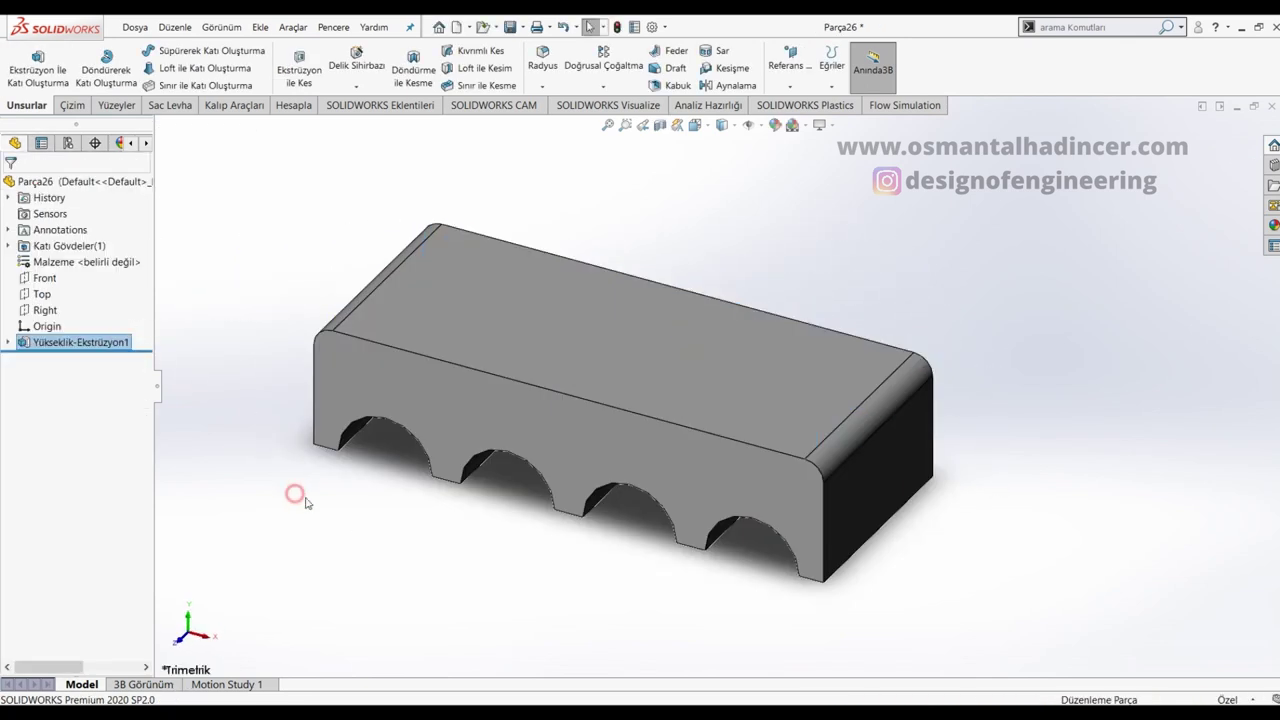
click(295, 494)
mouse_move(394, 494)
middle_down()
mouse_move(481, 364)
mouse_move(494, 490)
middle_up()
click(494, 490)
key(ctrl+8)
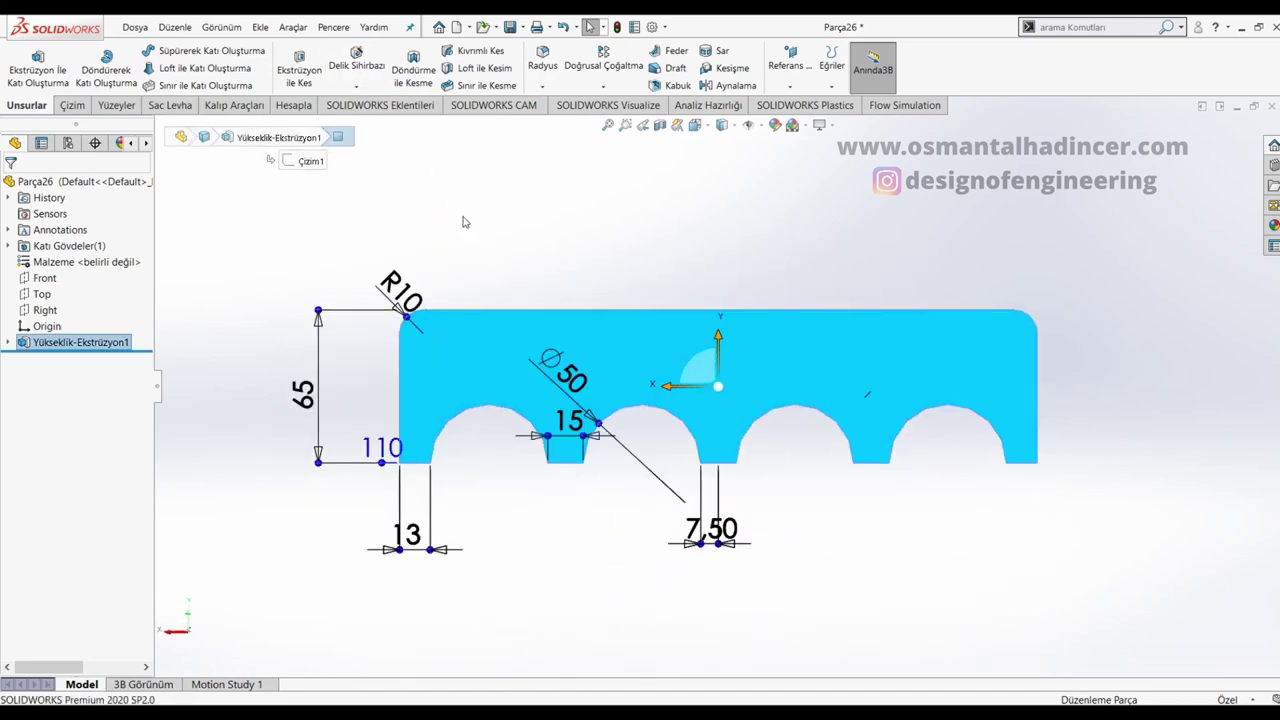
right_click(480, 345)
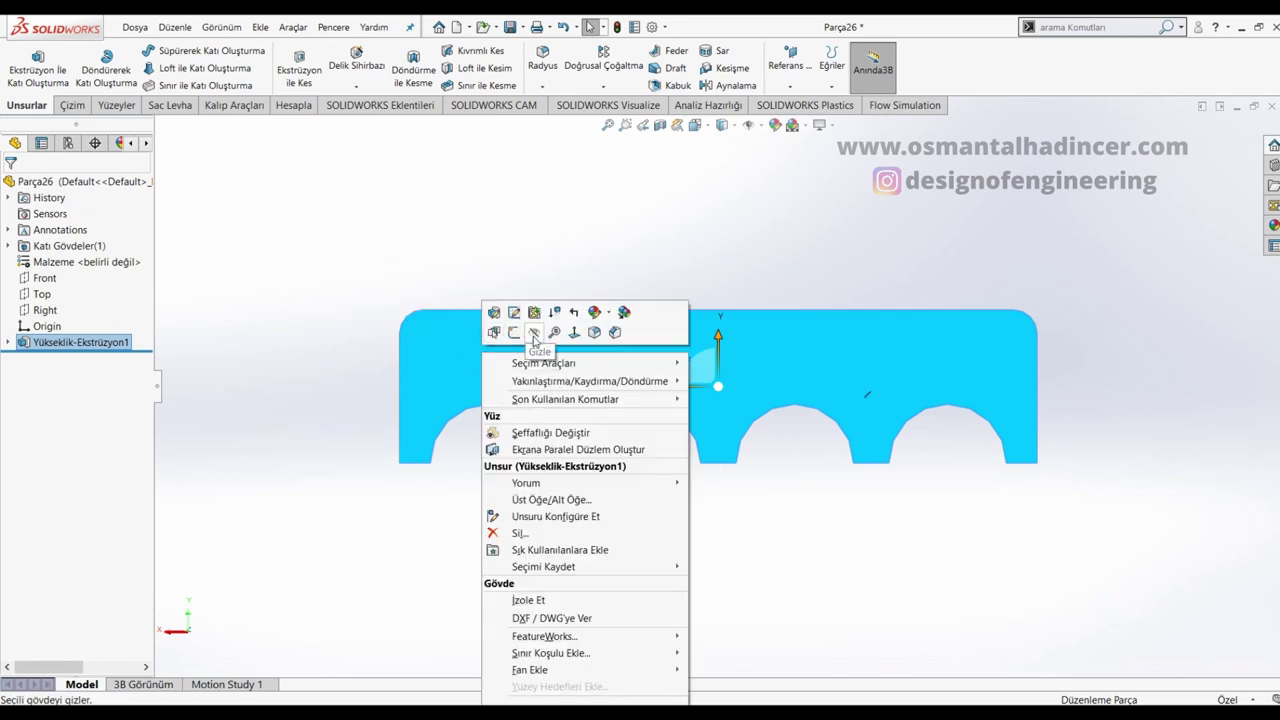
click(532, 336)
Step: Convert the face's left, top, right and both rounded corner edges into sketch entities
click(406, 234)
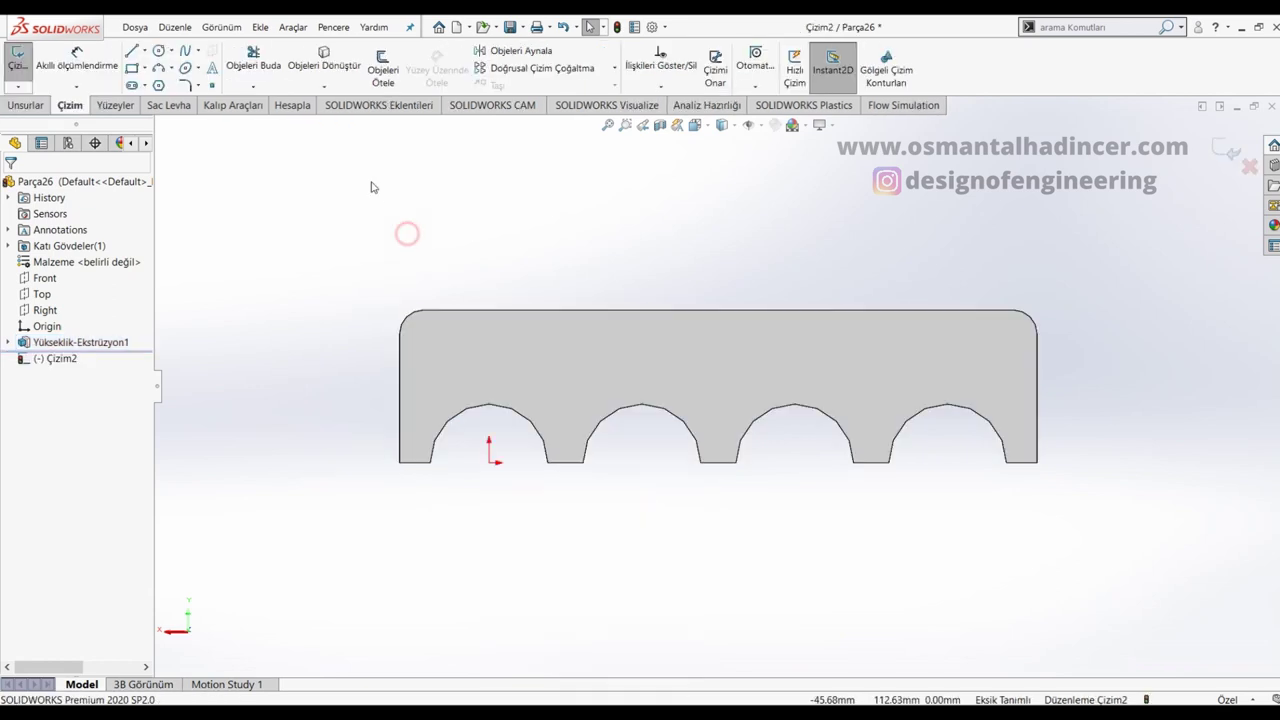
click(323, 58)
click(402, 362)
click(410, 322)
click(437, 312)
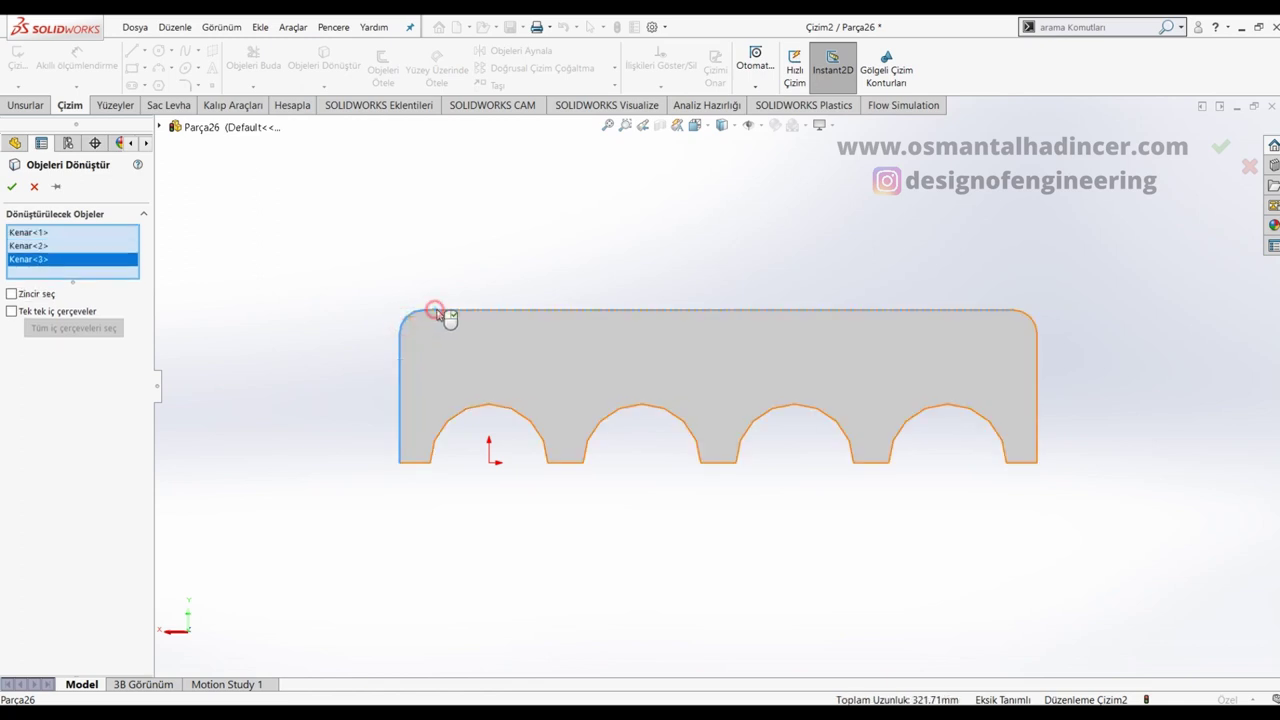
click(1029, 319)
click(1038, 365)
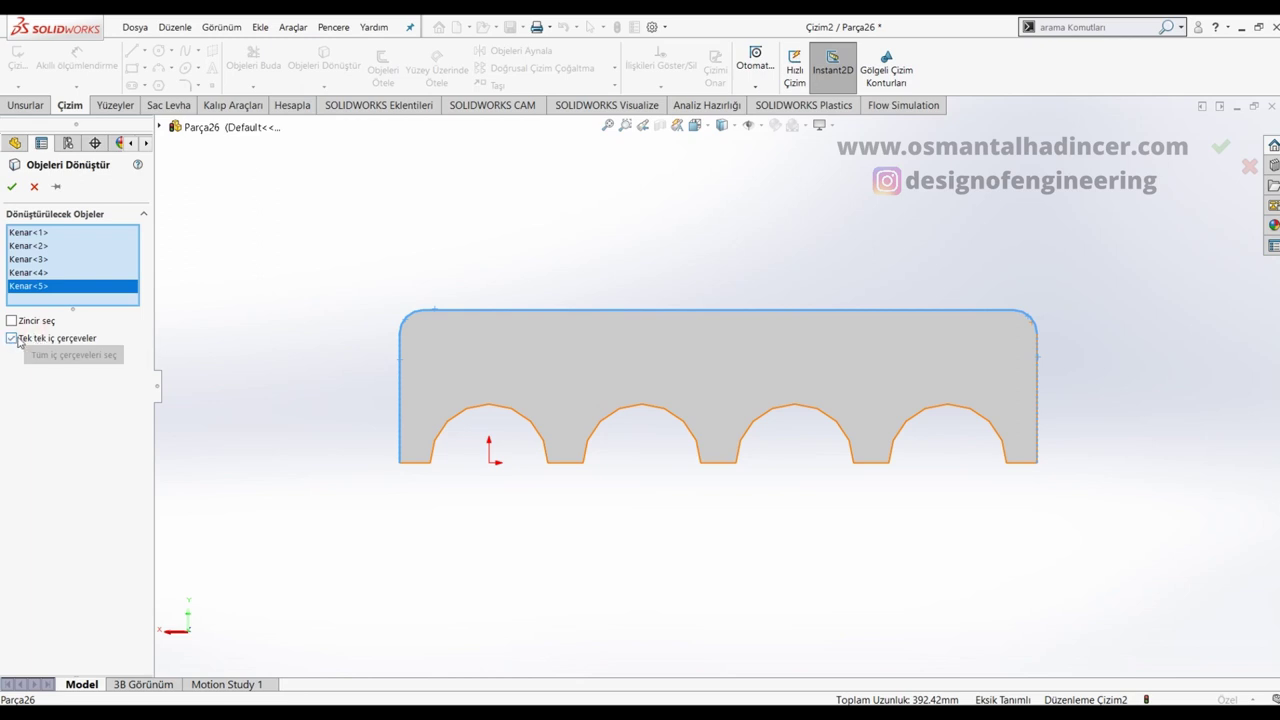
Step: Convert the part's edges, then offset the outer outline 5 mm outward with Reverse checked
click(10, 189)
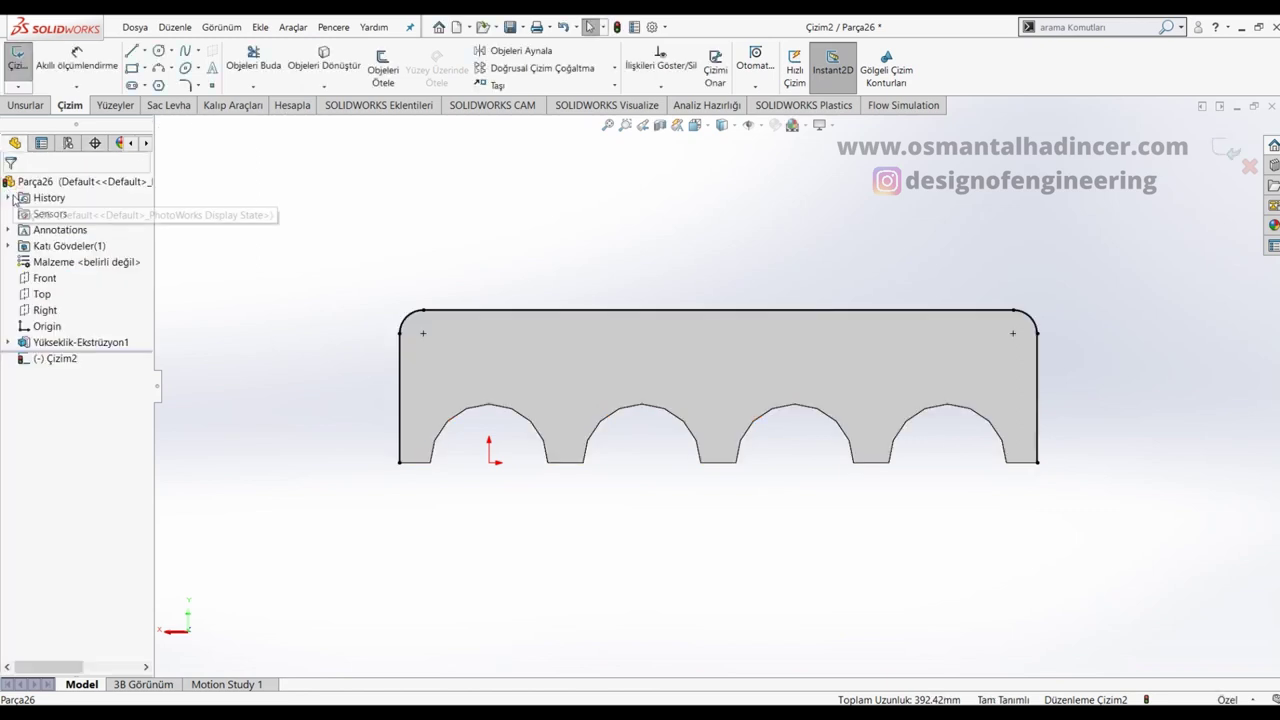
click(380, 72)
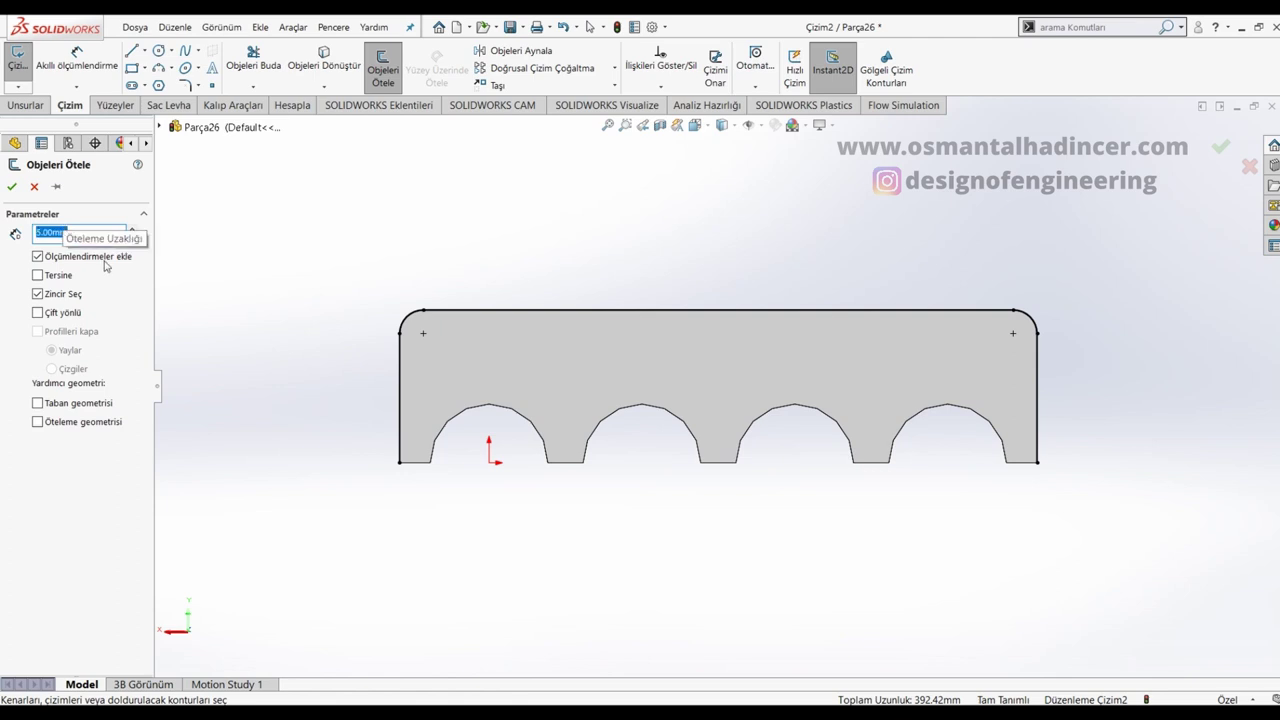
click(452, 311)
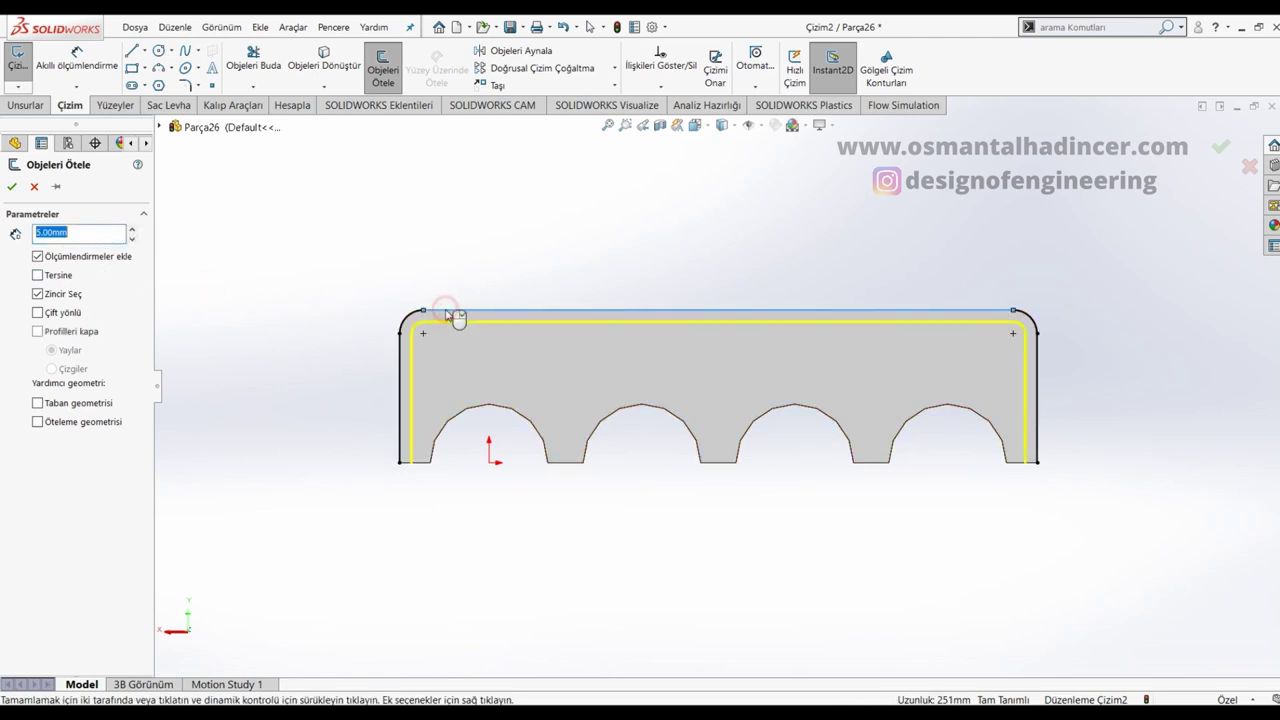
click(40, 276)
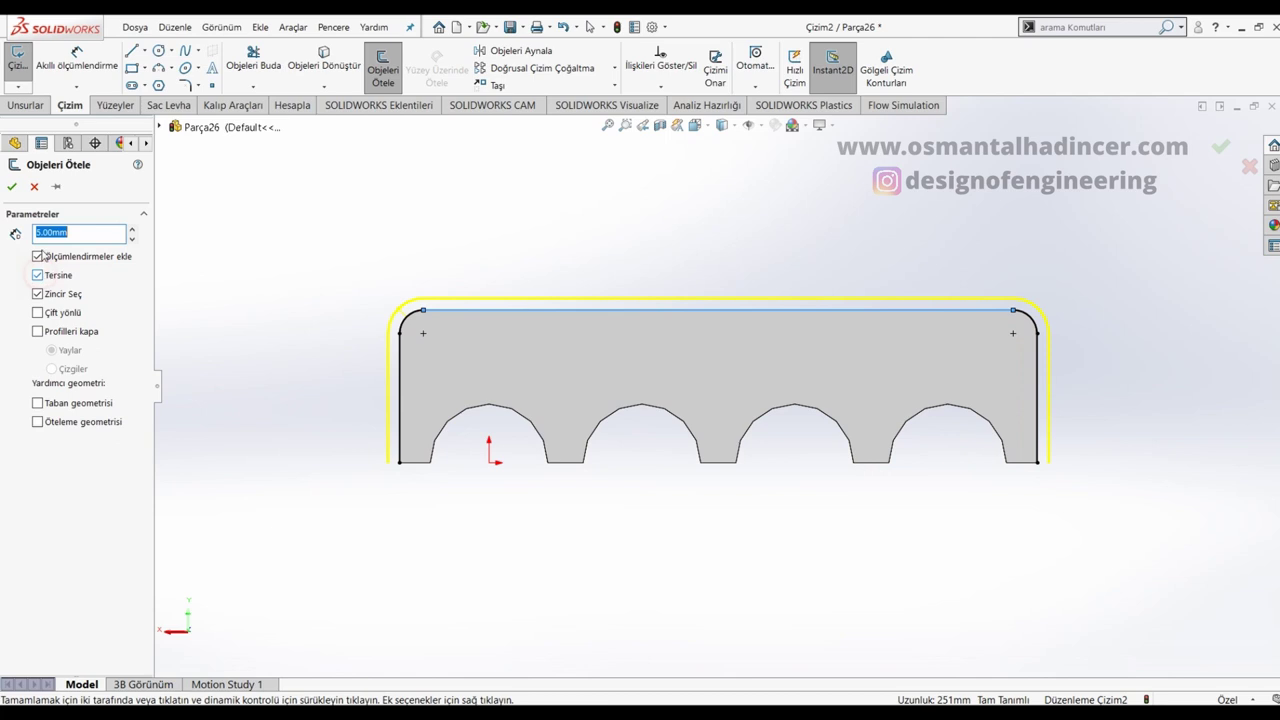
click(12, 188)
click(130, 54)
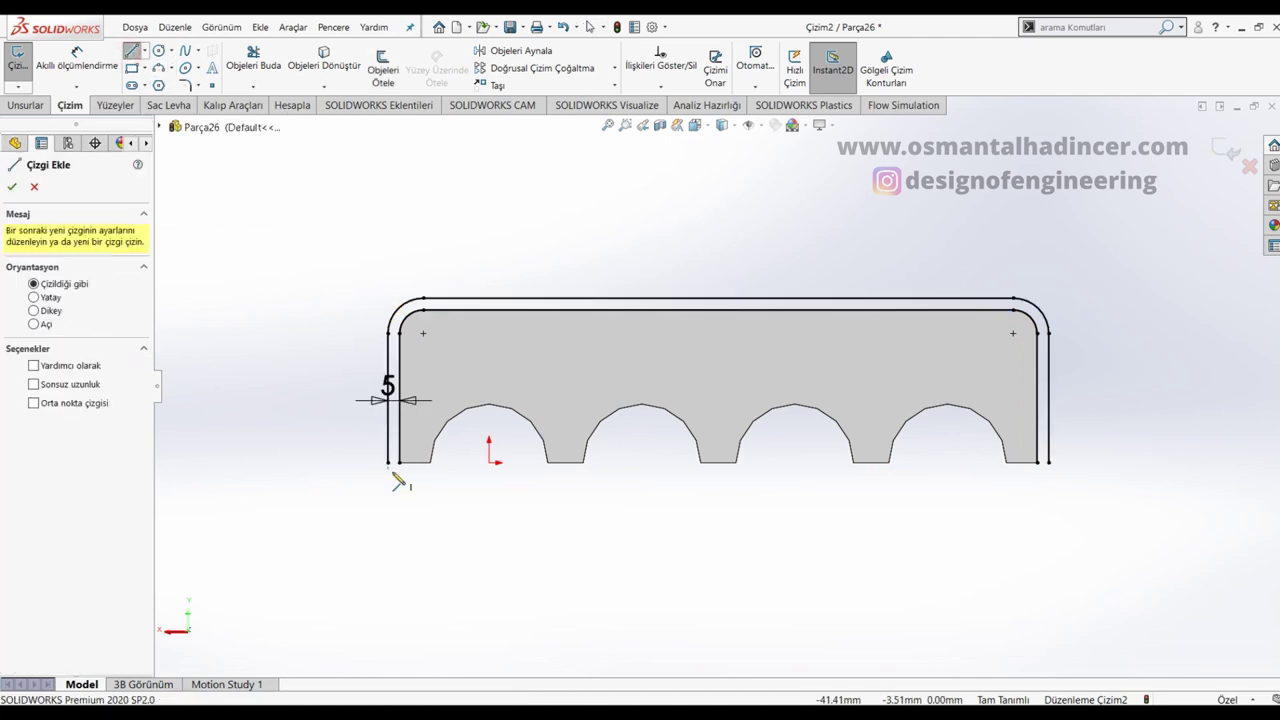
Step: Close both bottom corners between the inner and offset outlines with short lines
drag(388, 463, 399, 463)
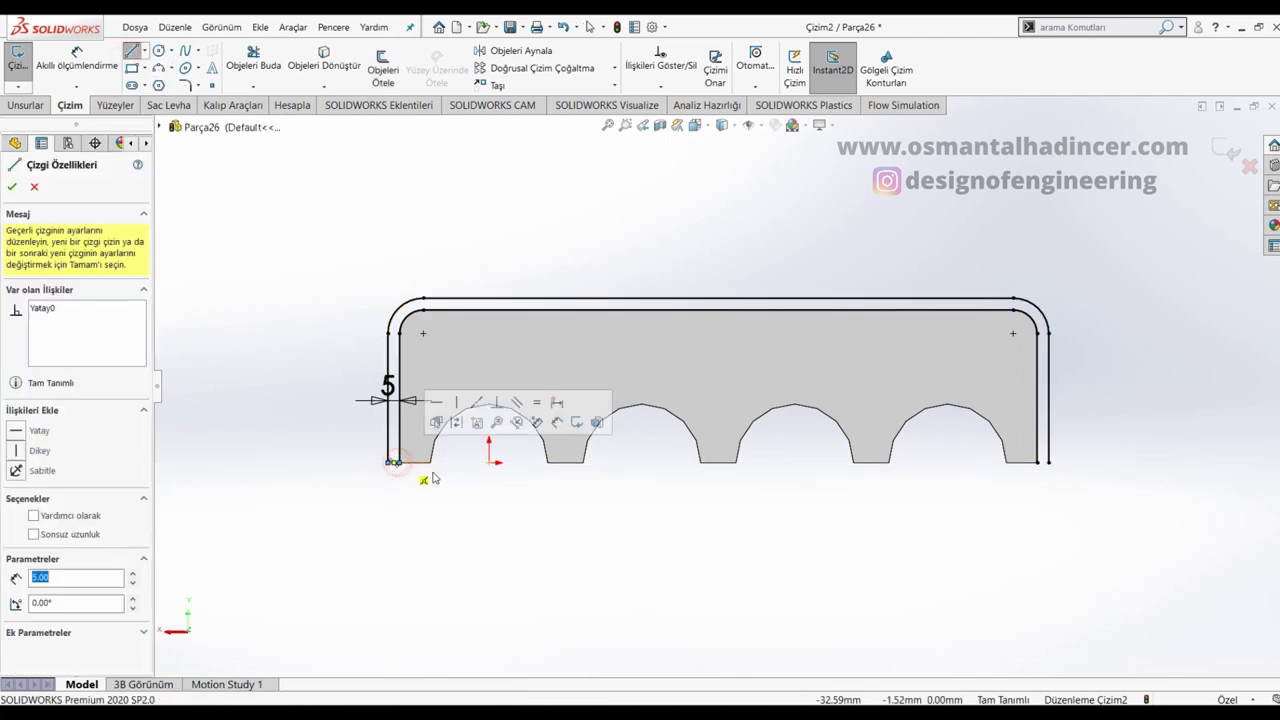
drag(1037, 463, 1048, 463)
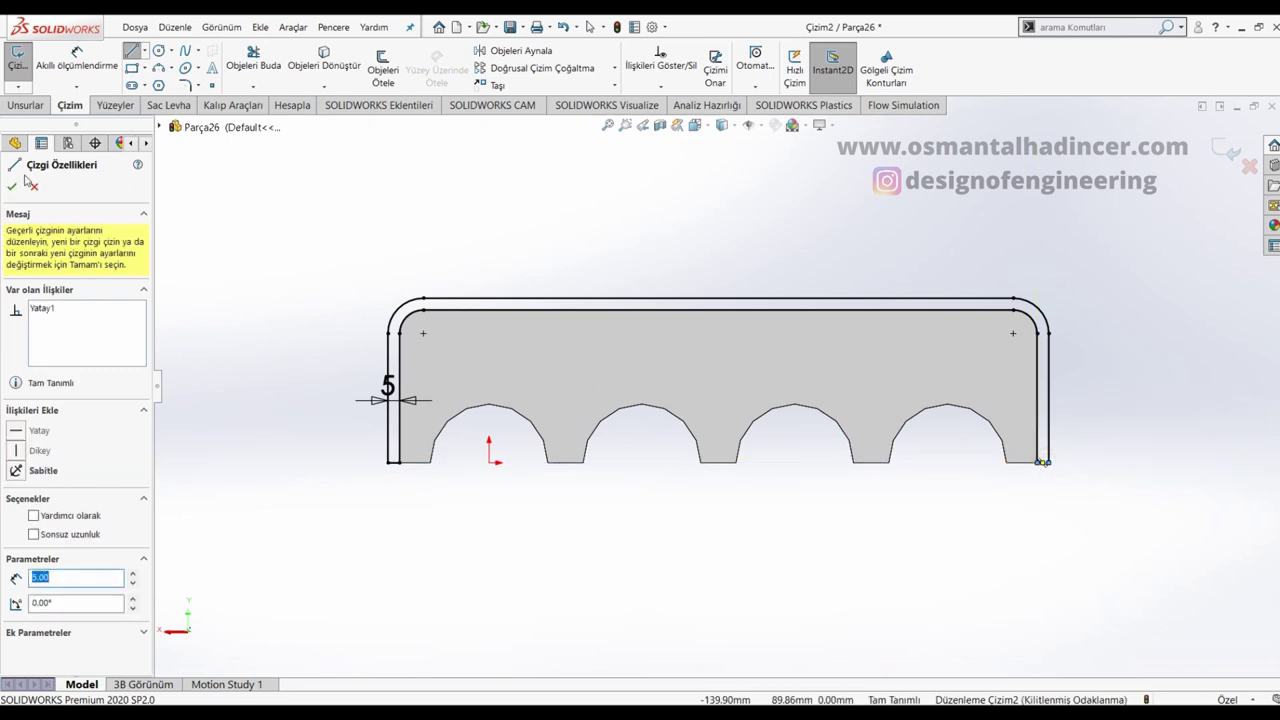
click(12, 186)
Step: Extrude the closed sketch in reverse as the thin wall Yükseklik-Ekstrüzyon2 over the block
click(25, 105)
click(37, 68)
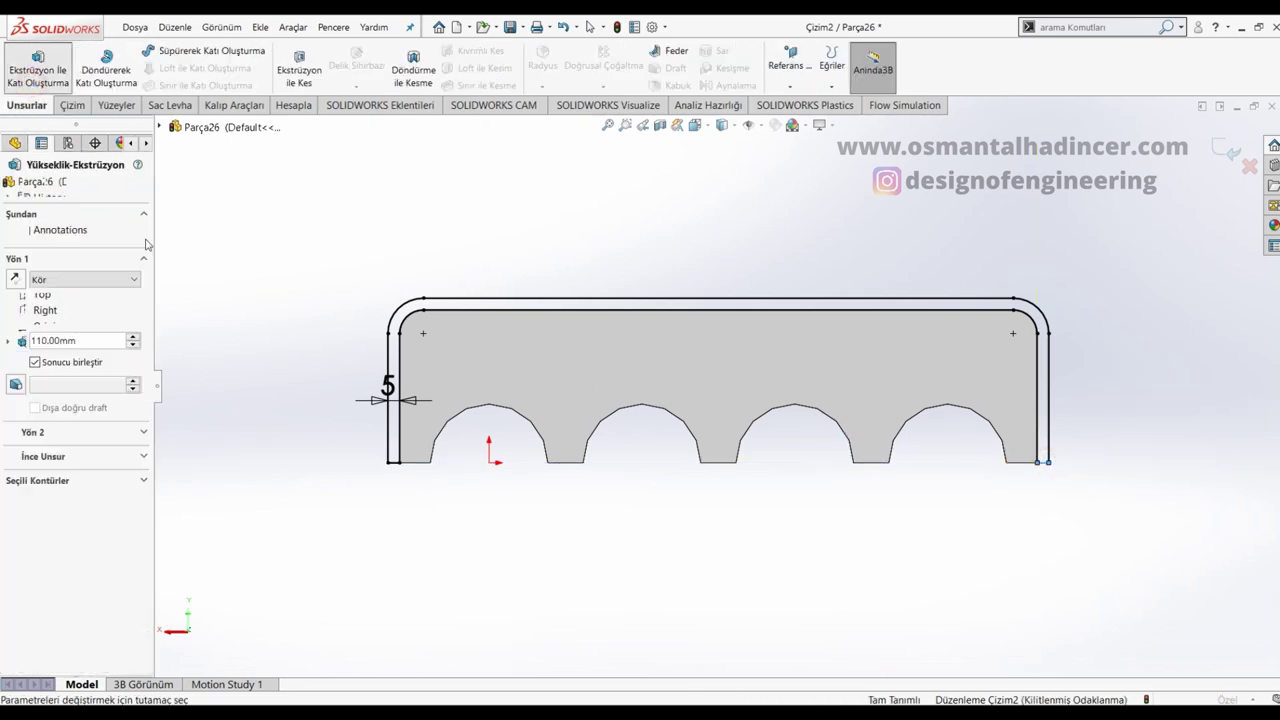
click(17, 280)
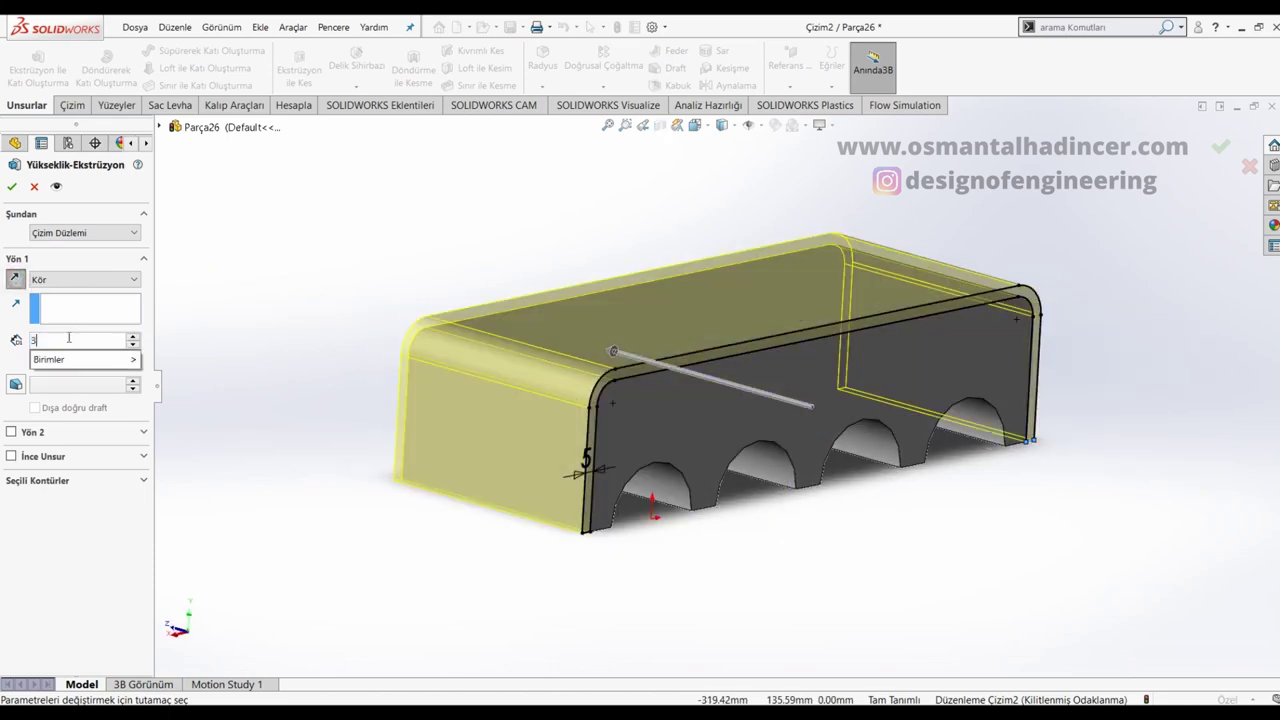
key(Return)
click(211, 281)
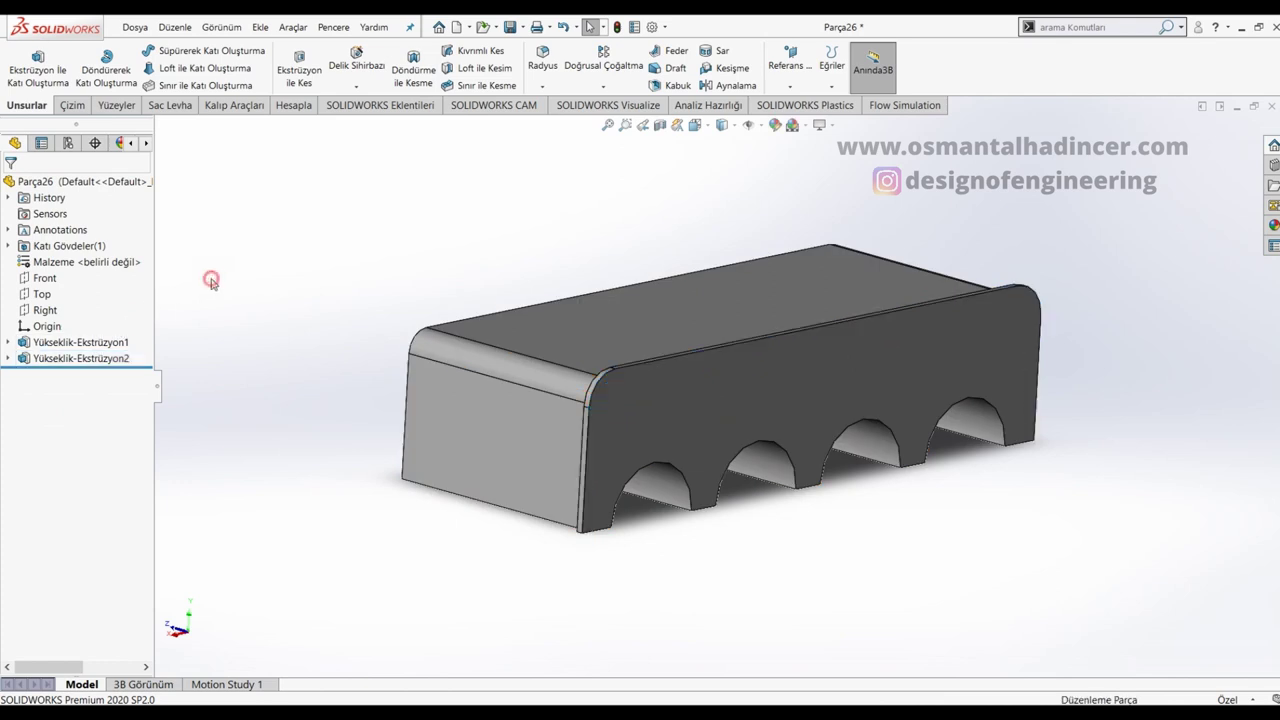
click(603, 58)
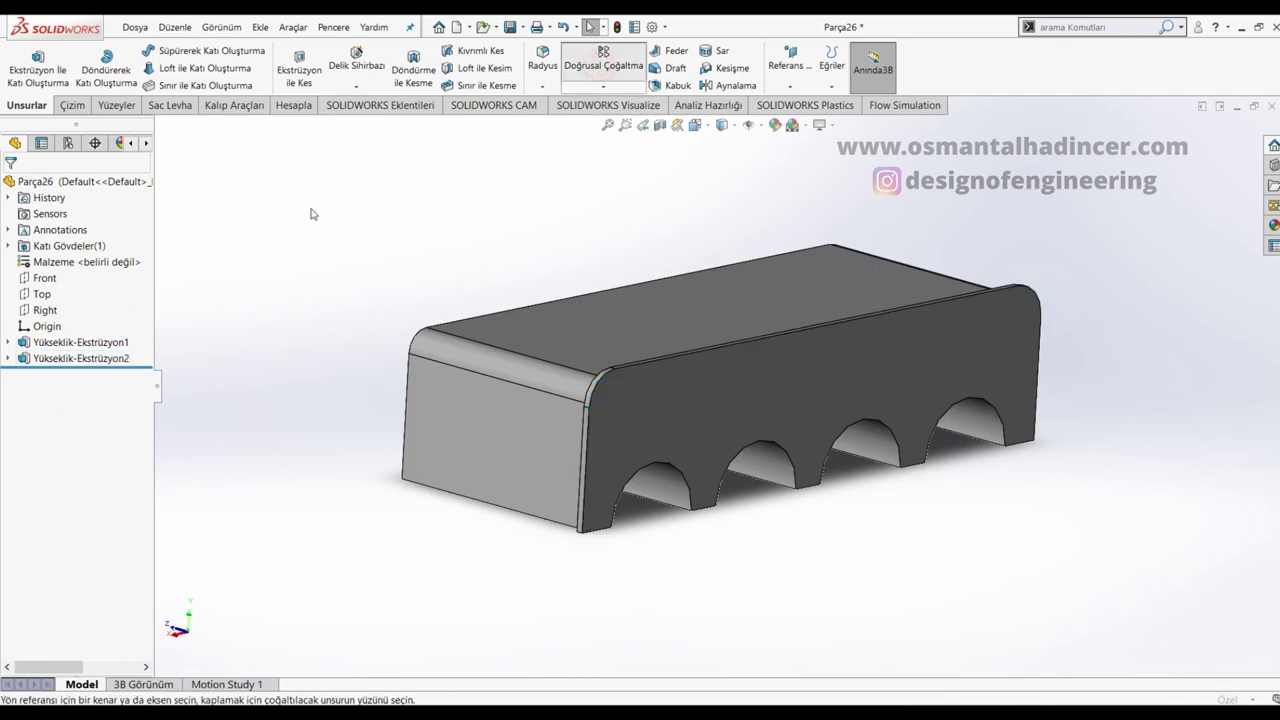
Step: Linear-pattern Yükseklik-Ekstrüzyon2 along the block's top edge into 15 fins spaced 7 mm apart
click(466, 375)
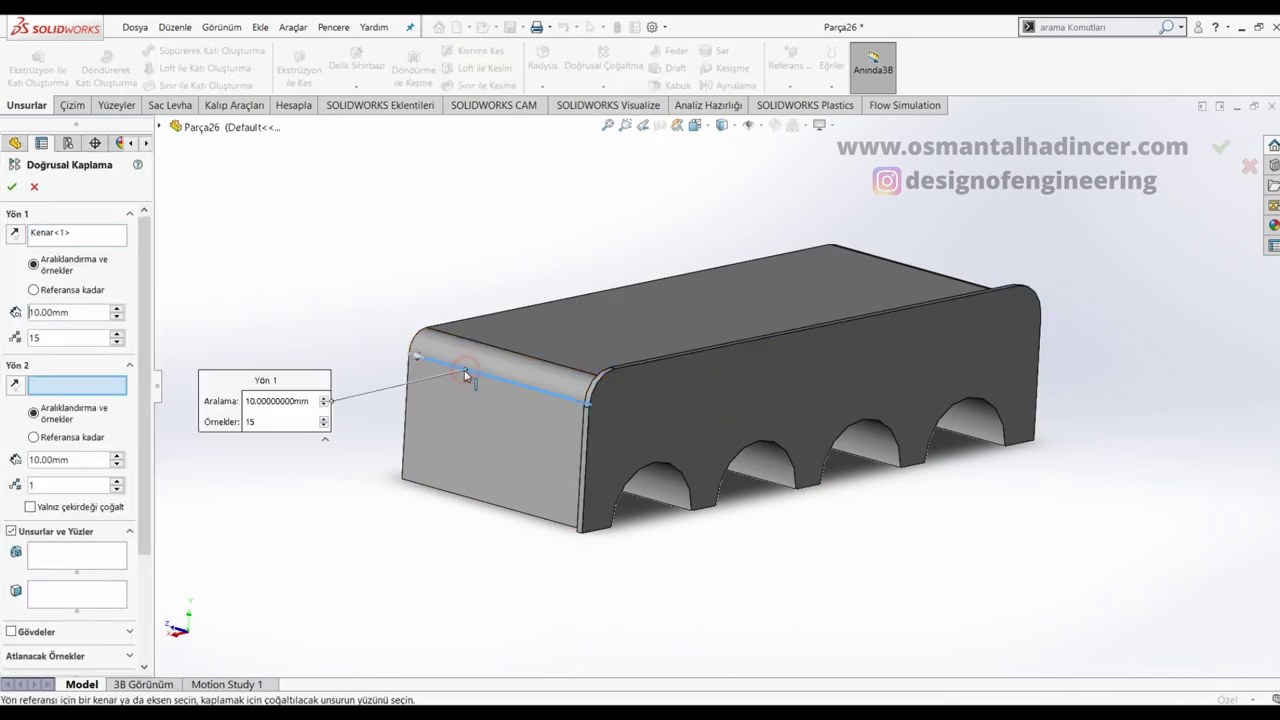
click(68, 548)
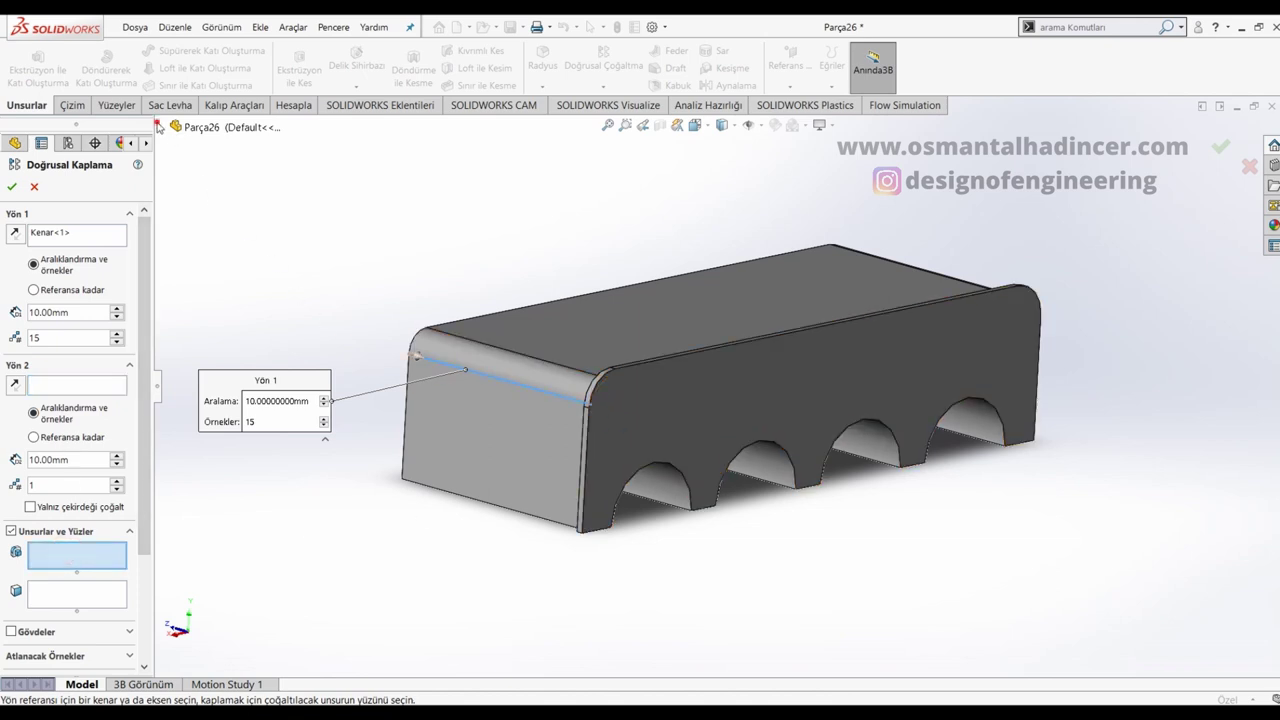
click(160, 127)
click(218, 306)
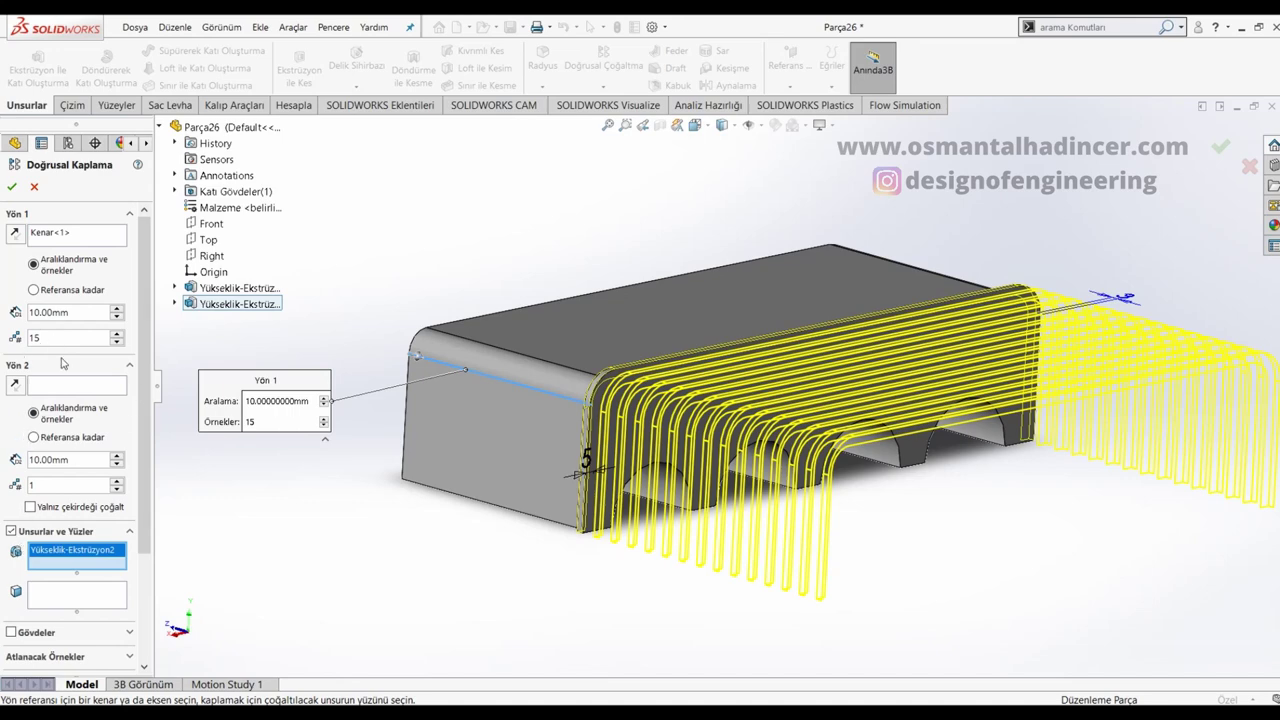
click(16, 234)
click(82, 315)
text(7)
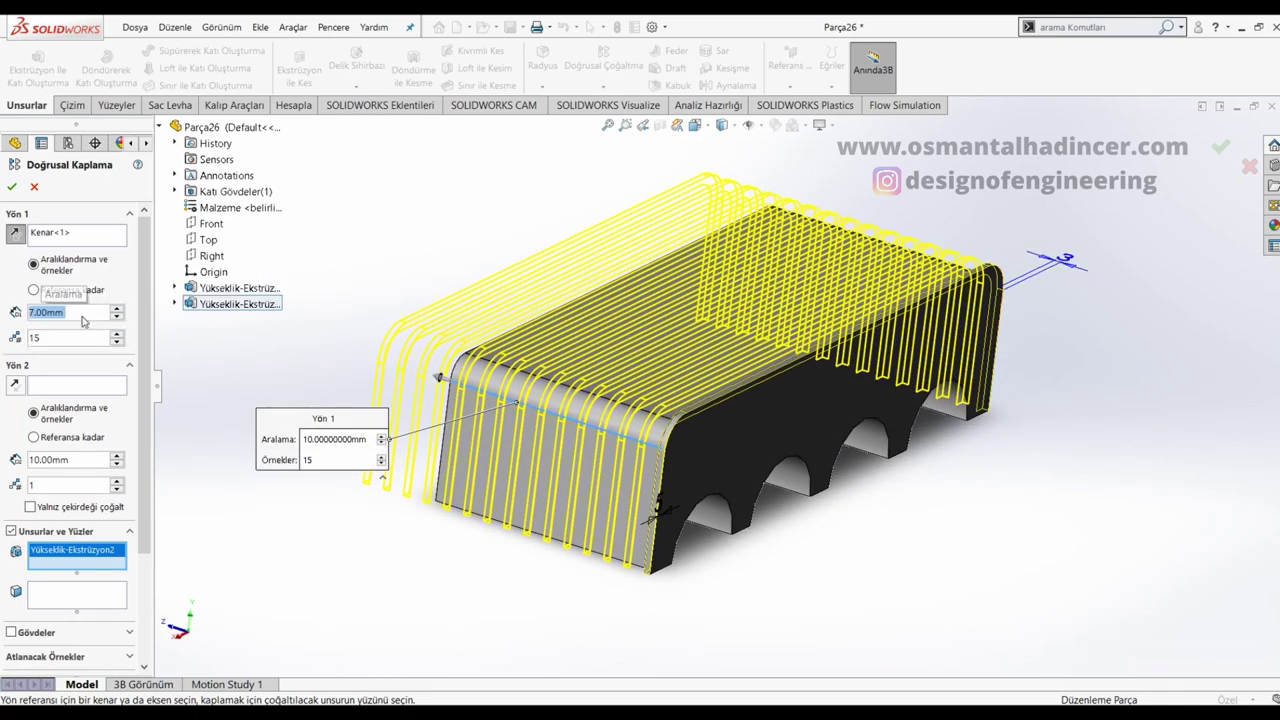
key(Return)
key(Return)
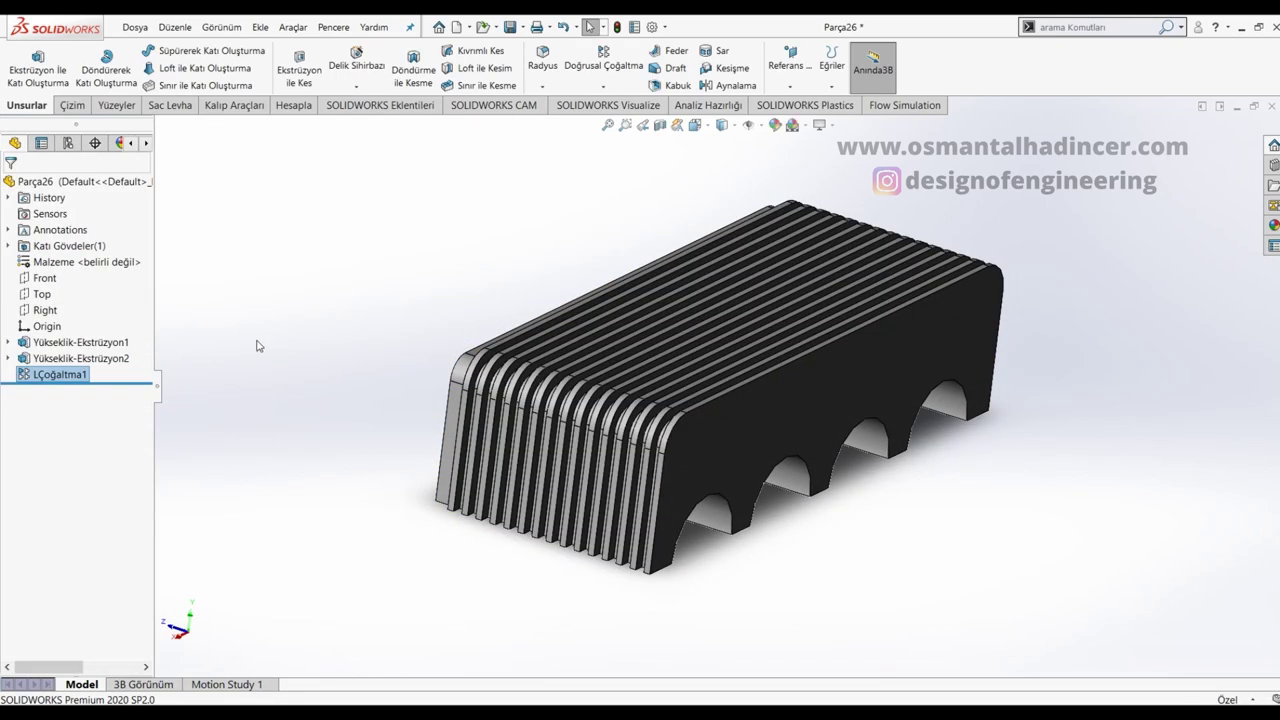
mouse_move(325, 355)
middle_down()
mouse_move(446, 386)
mouse_move(563, 163)
mouse_move(650, 190)
mouse_move(594, 163)
mouse_move(451, 189)
mouse_move(496, 232)
middle_up()
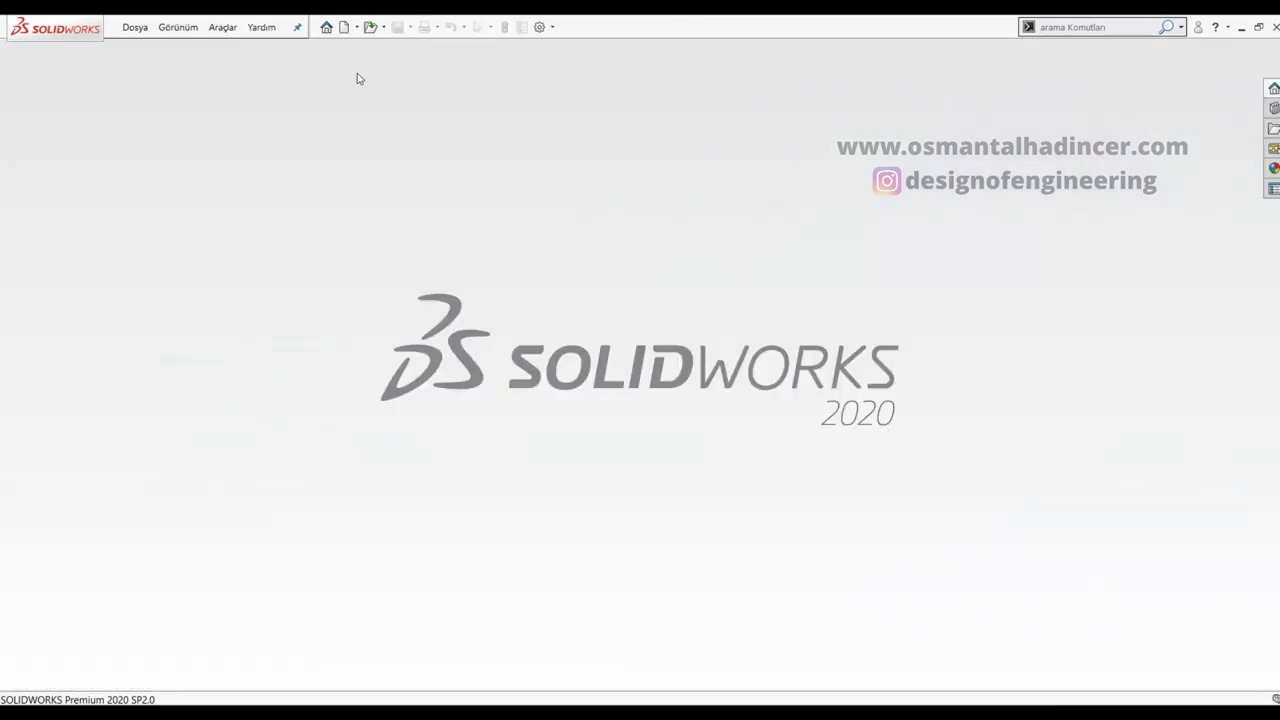
Step: Create a new assembly and load all six engine part files for insertion
click(343, 30)
click(487, 336)
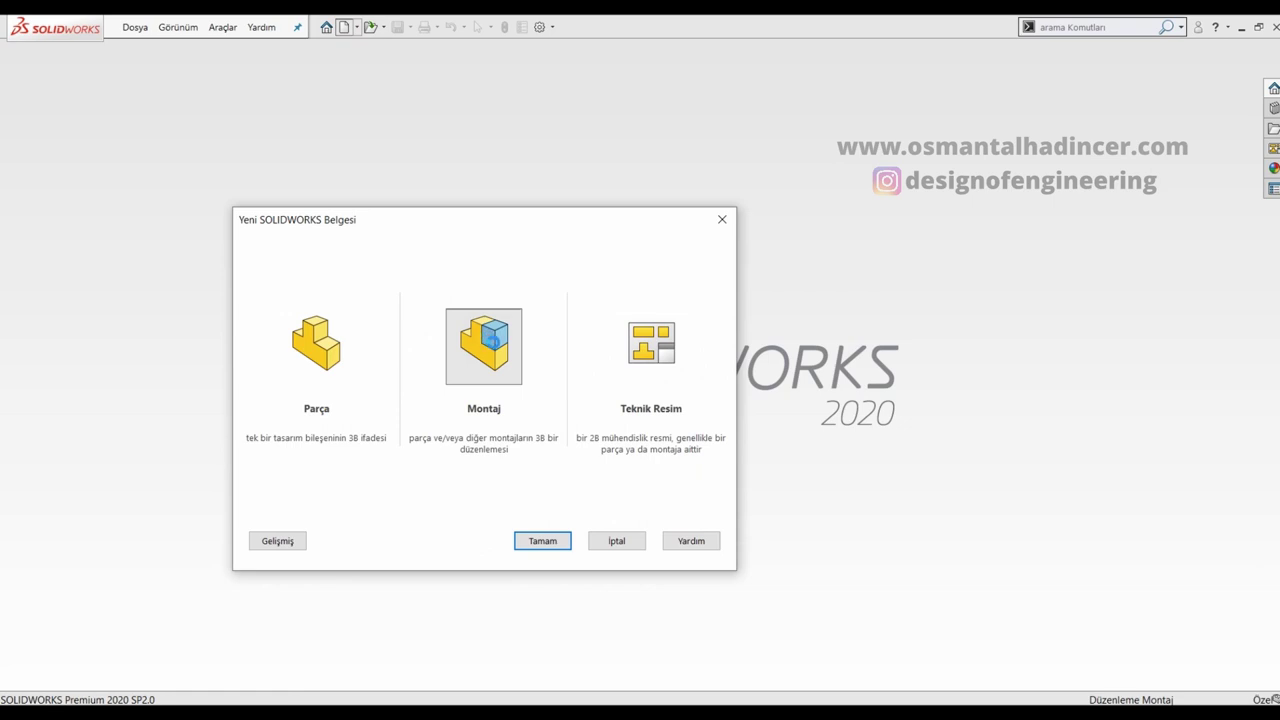
double_click(492, 341)
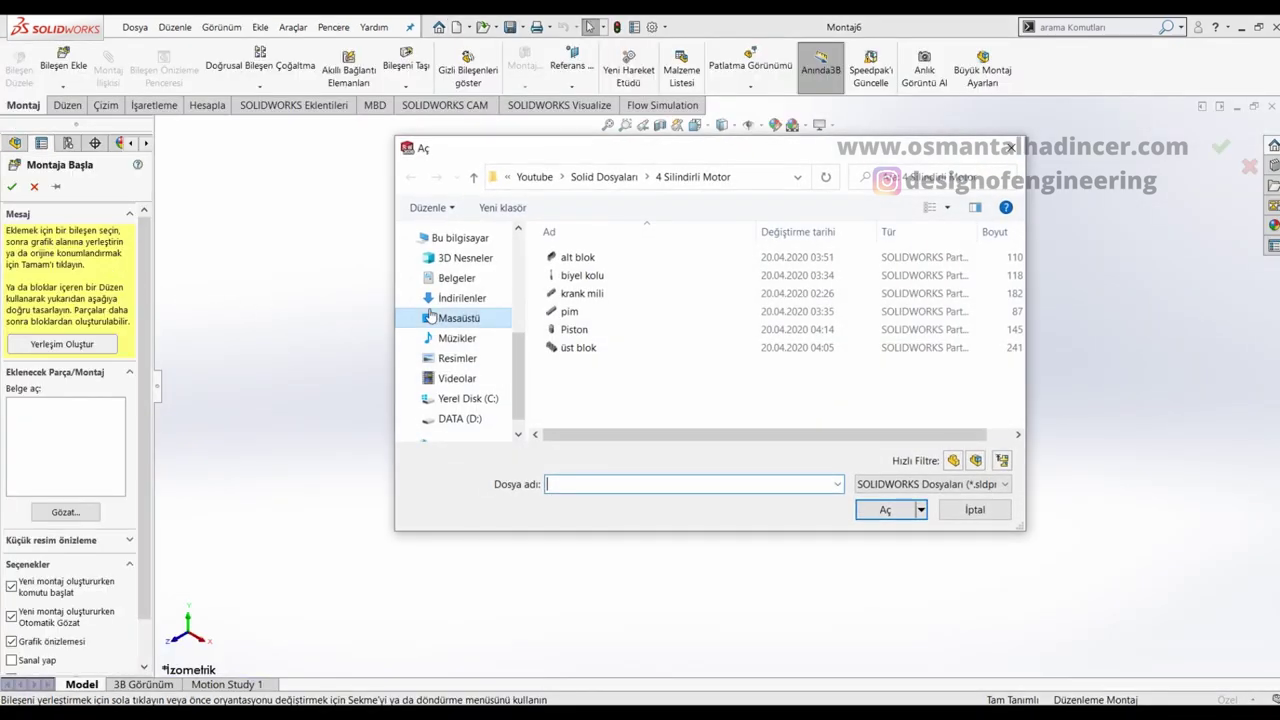
drag(611, 397, 546, 252)
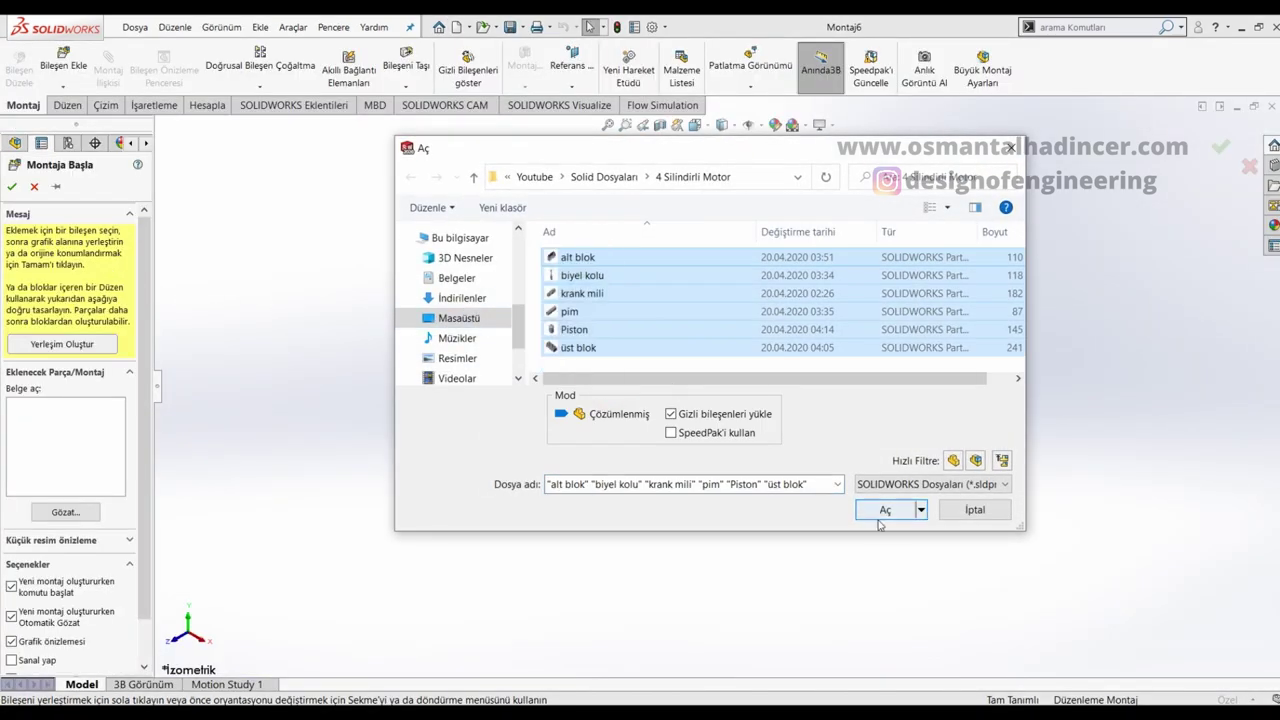
click(880, 510)
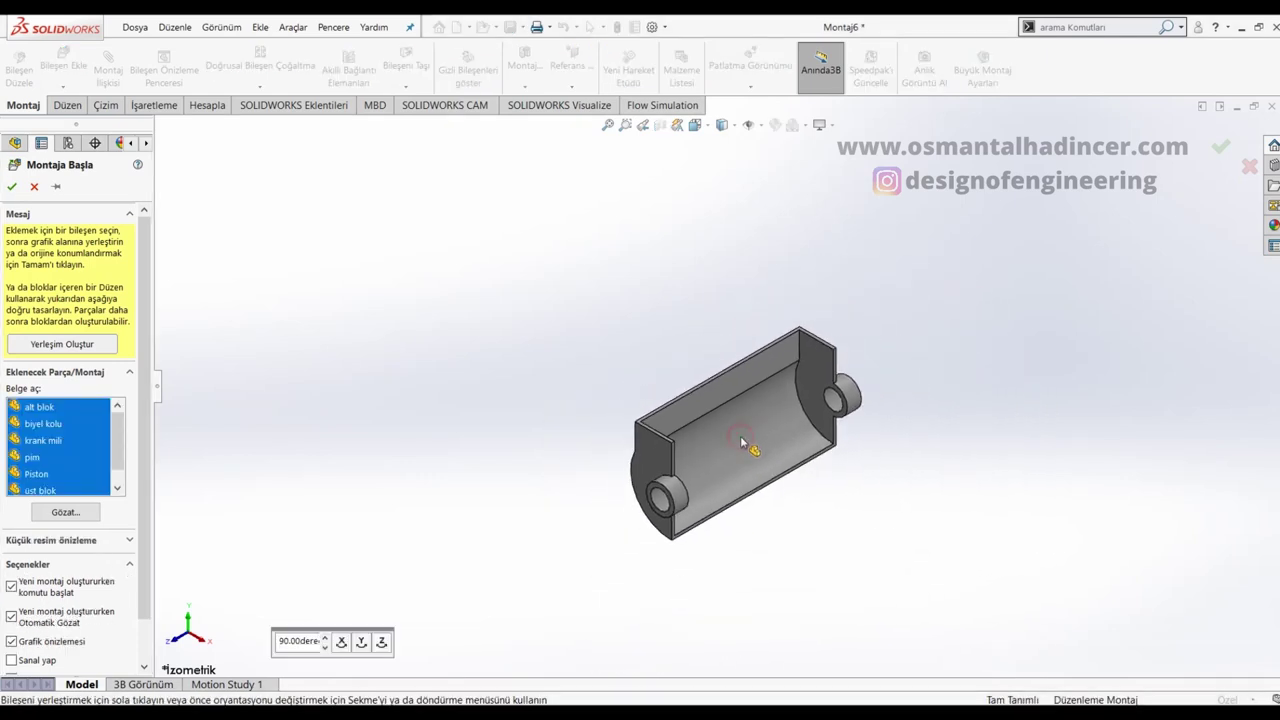
Step: Place alt blok, biyel kolu, krank mili, pim, Piston and üst blok apart in the assembly
click(742, 441)
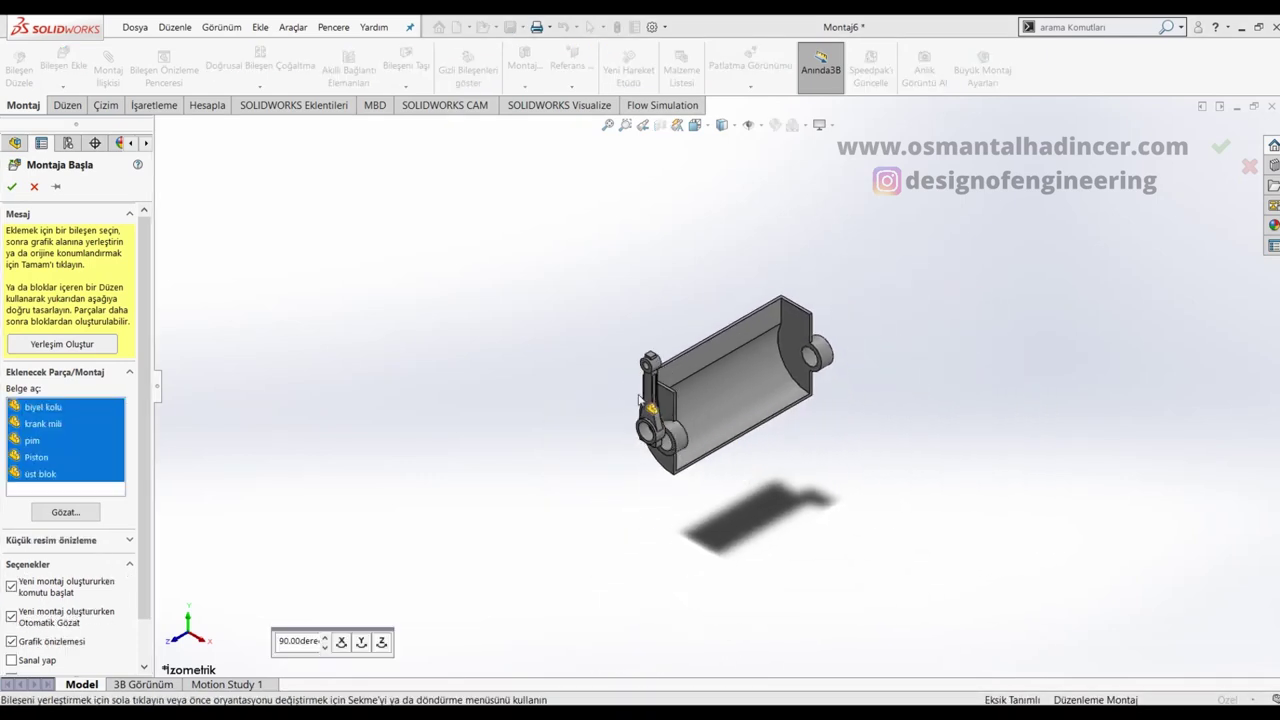
click(548, 380)
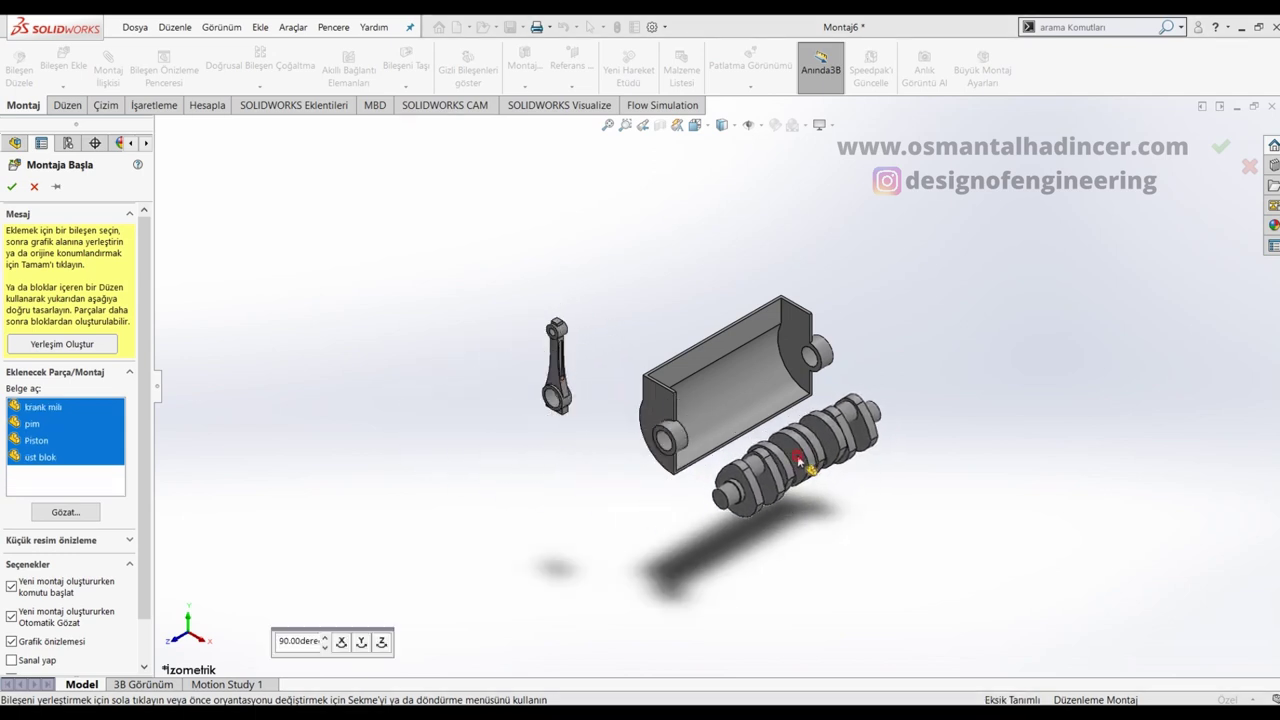
click(800, 460)
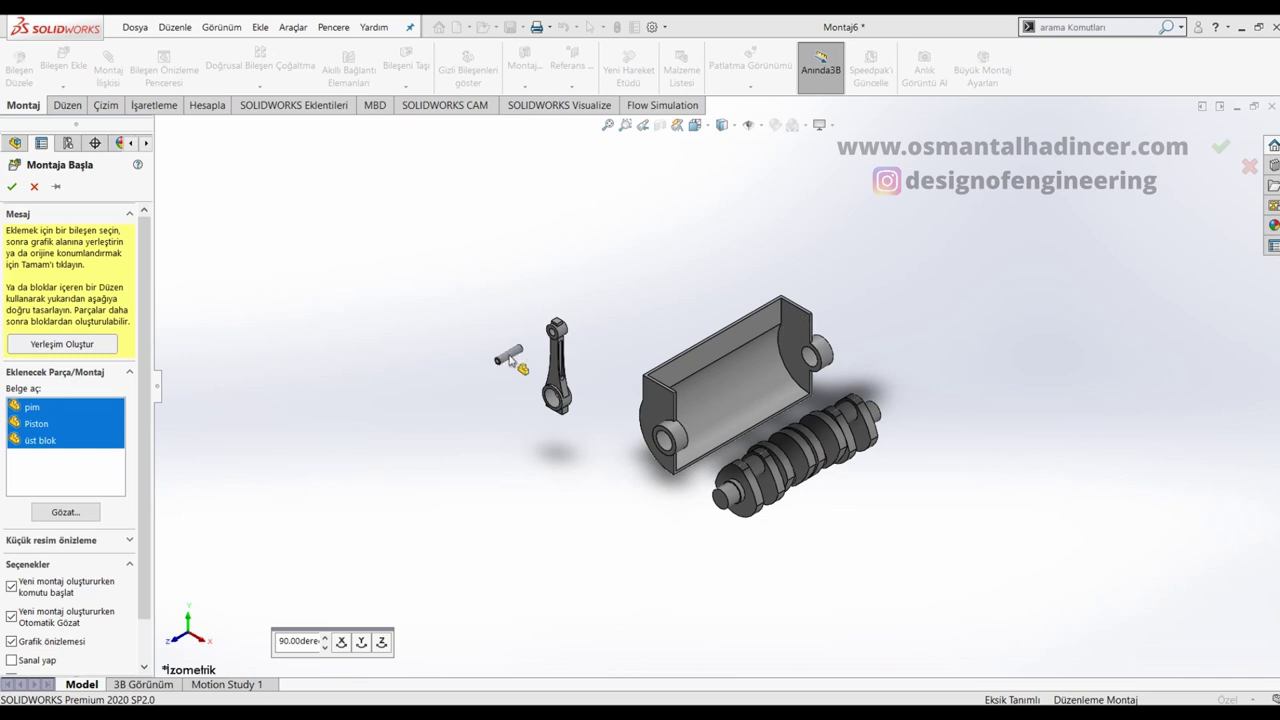
click(510, 357)
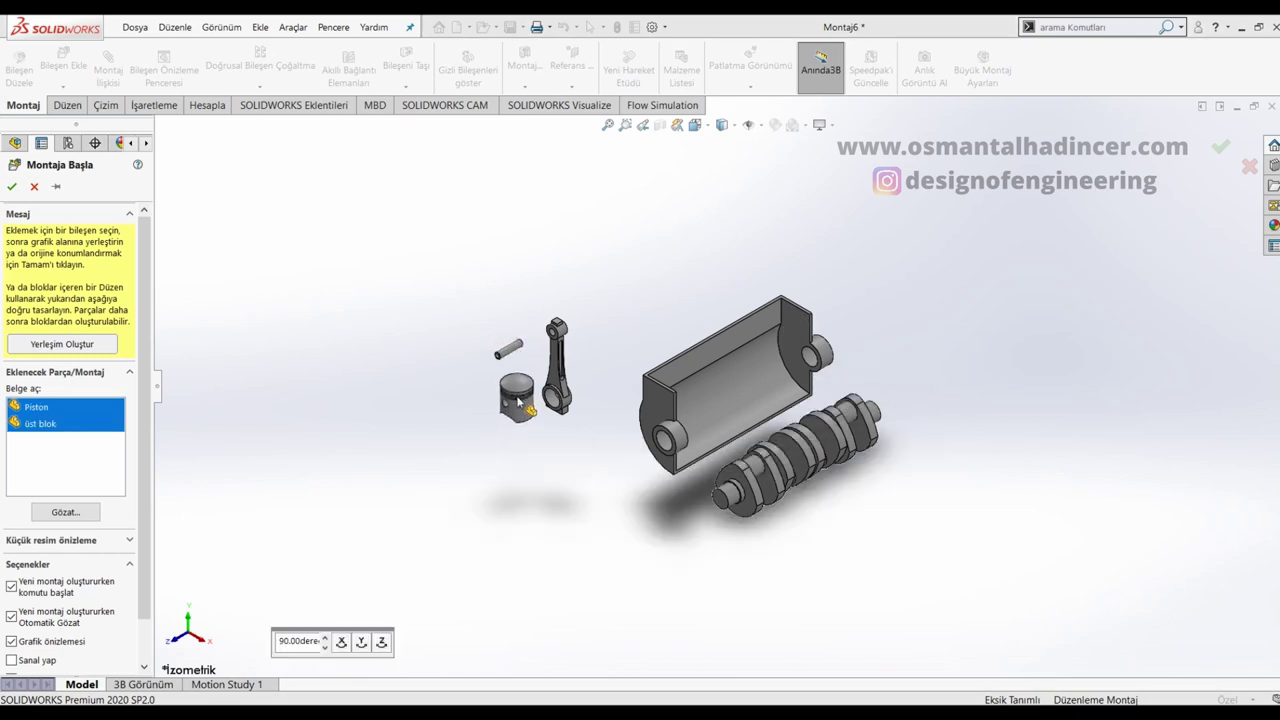
click(518, 400)
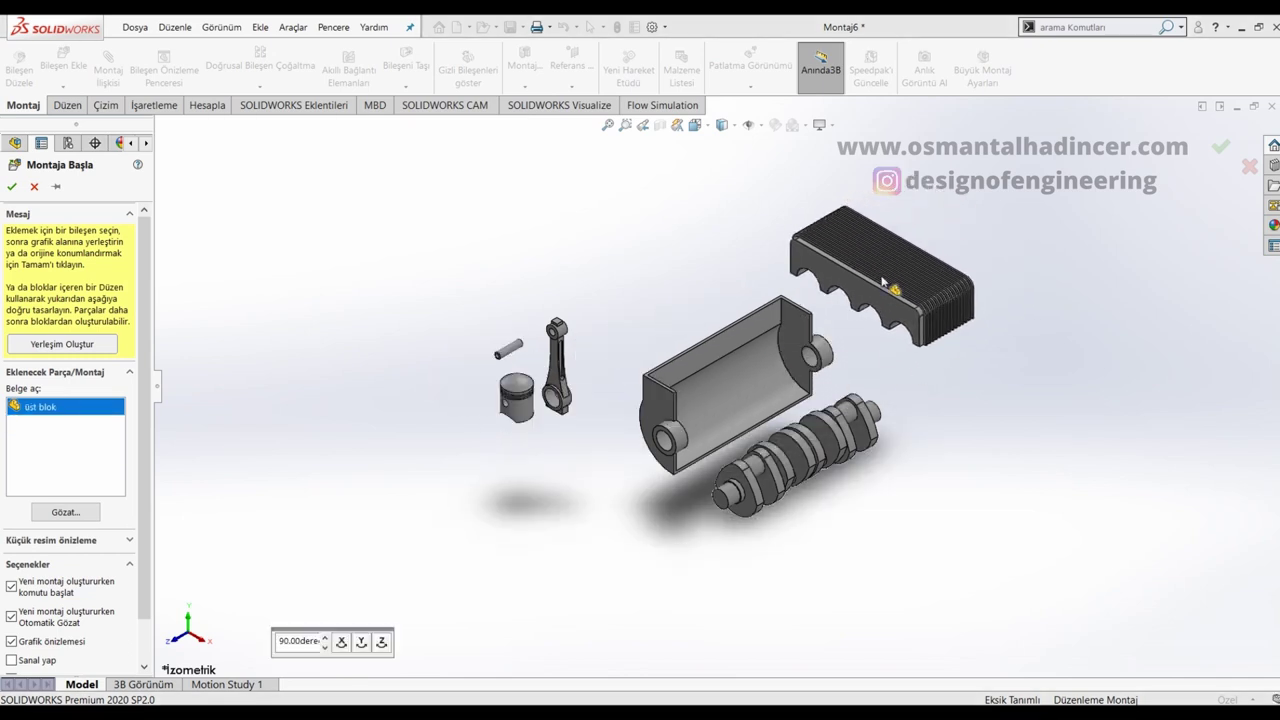
click(883, 283)
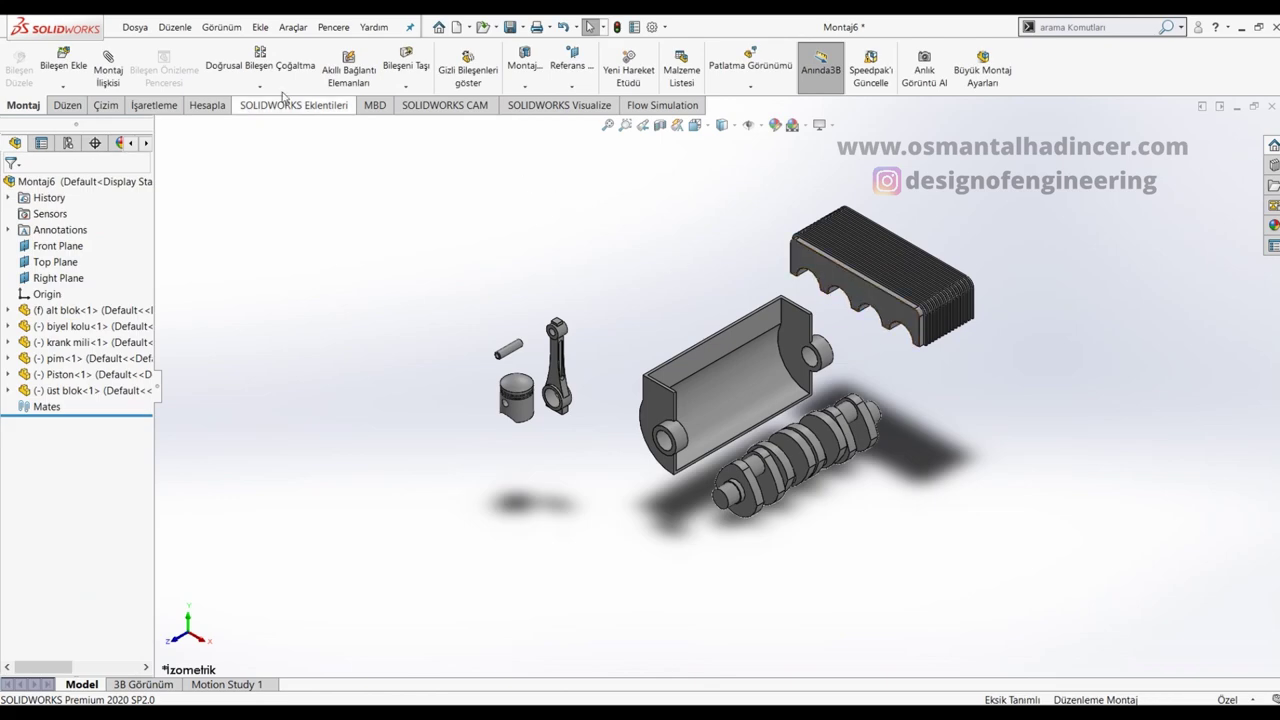
Step: Mate the upper block's face coincident to the lower block's top face as Çakışık1
key(m)
scroll(756, 336, down, 3)
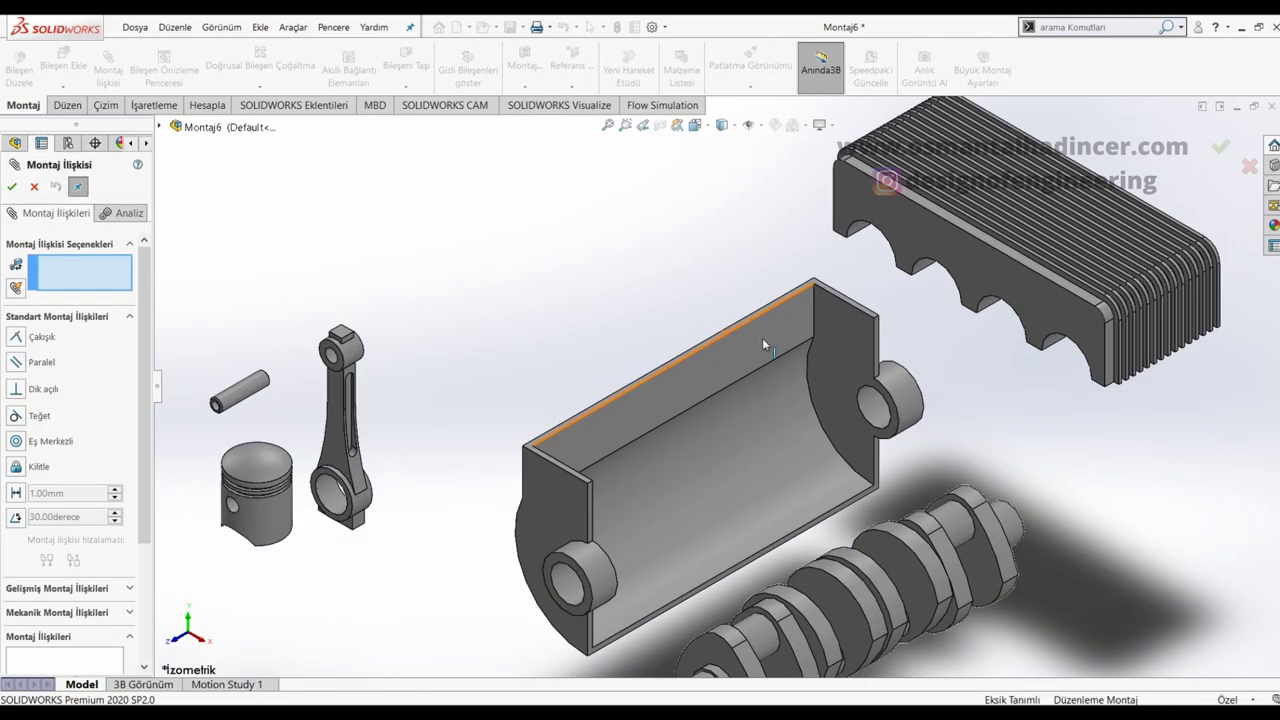
scroll(883, 305, down, 3)
scroll(883, 305, down, 3)
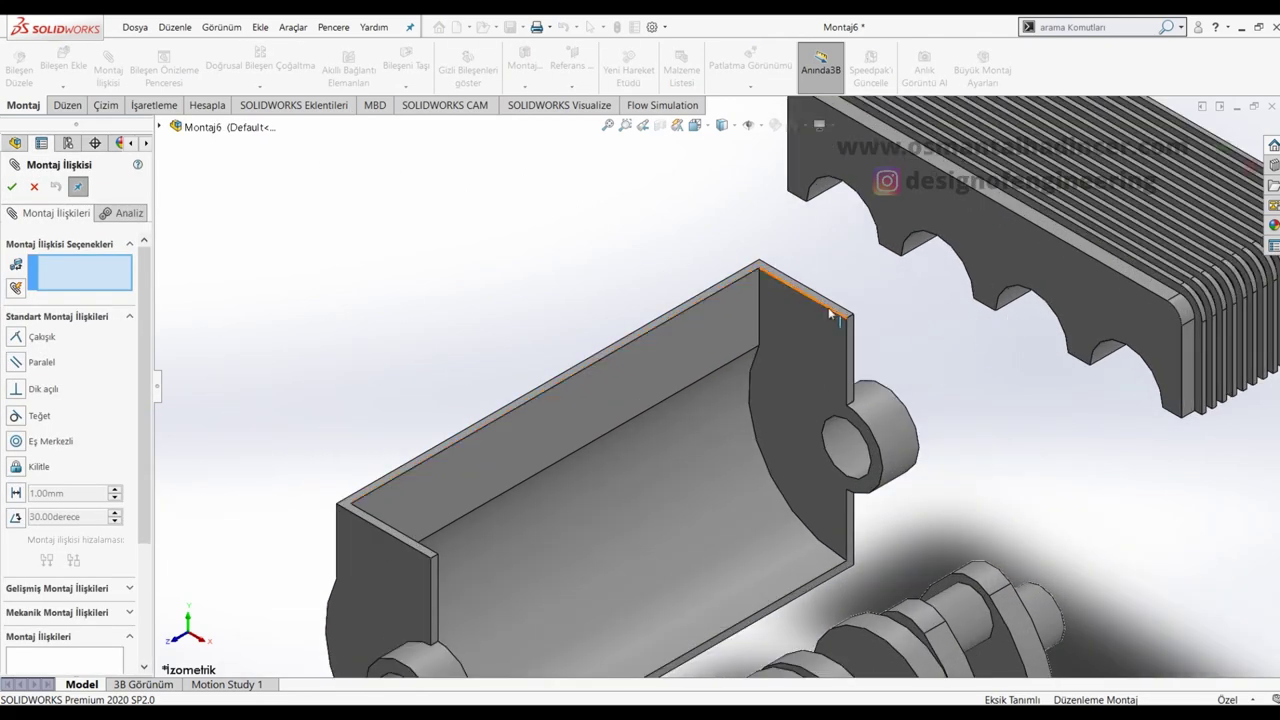
scroll(829, 314, down, 2)
click(829, 316)
scroll(829, 316, up, 2)
scroll(868, 318, up, 3)
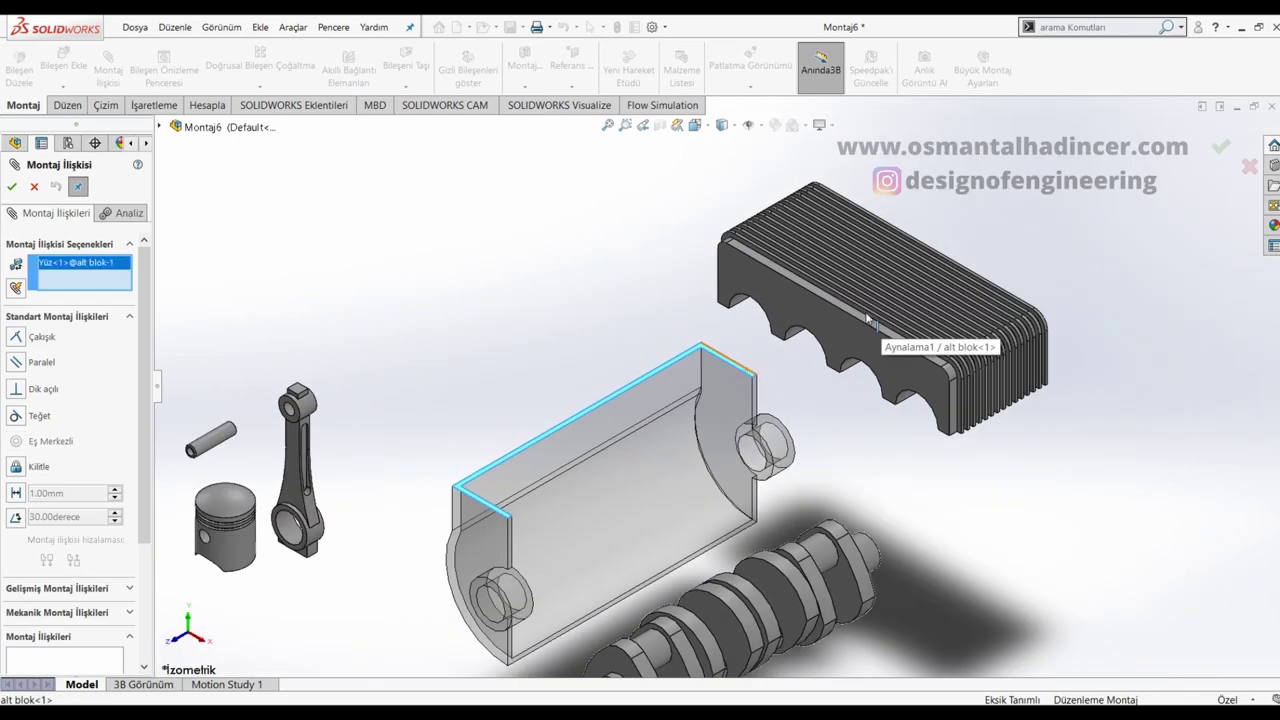
click(866, 318)
scroll(866, 318, down, 3)
scroll(1027, 296, down, 2)
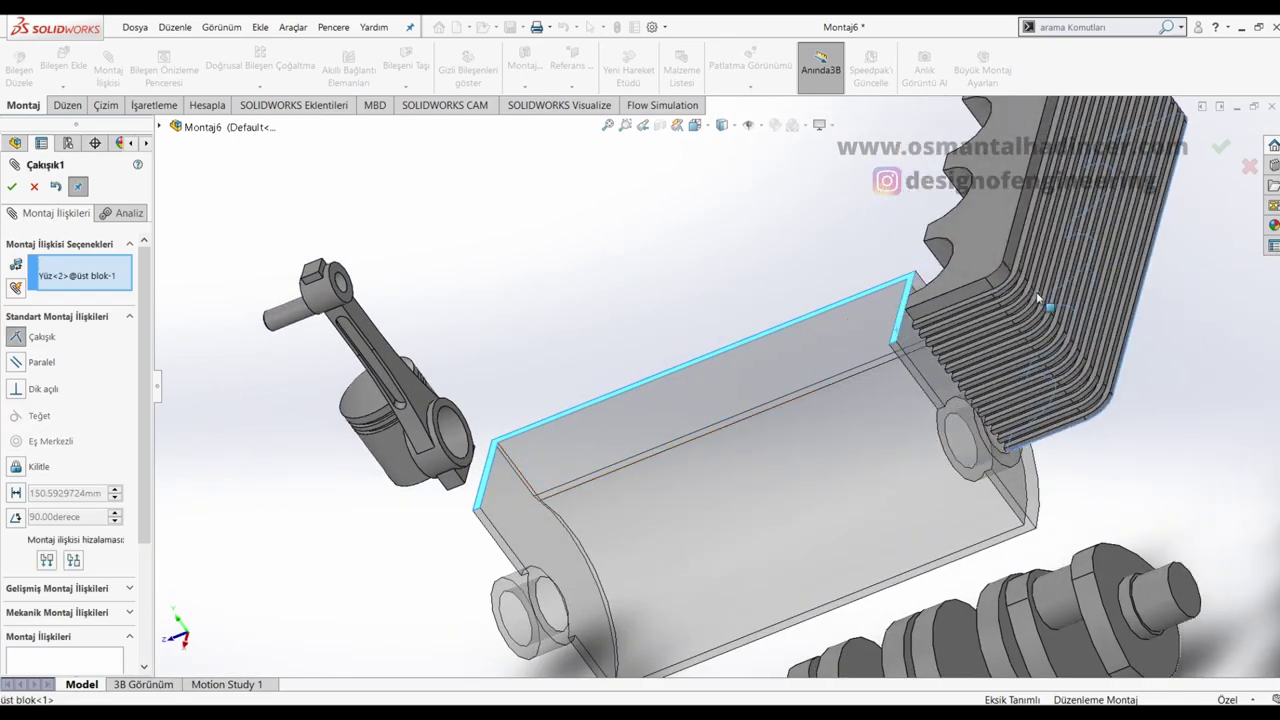
key(Return)
Step: Add coincident mate Çakışık2 between the blocks' end faces with the alignment flipped
scroll(945, 296, down, 3)
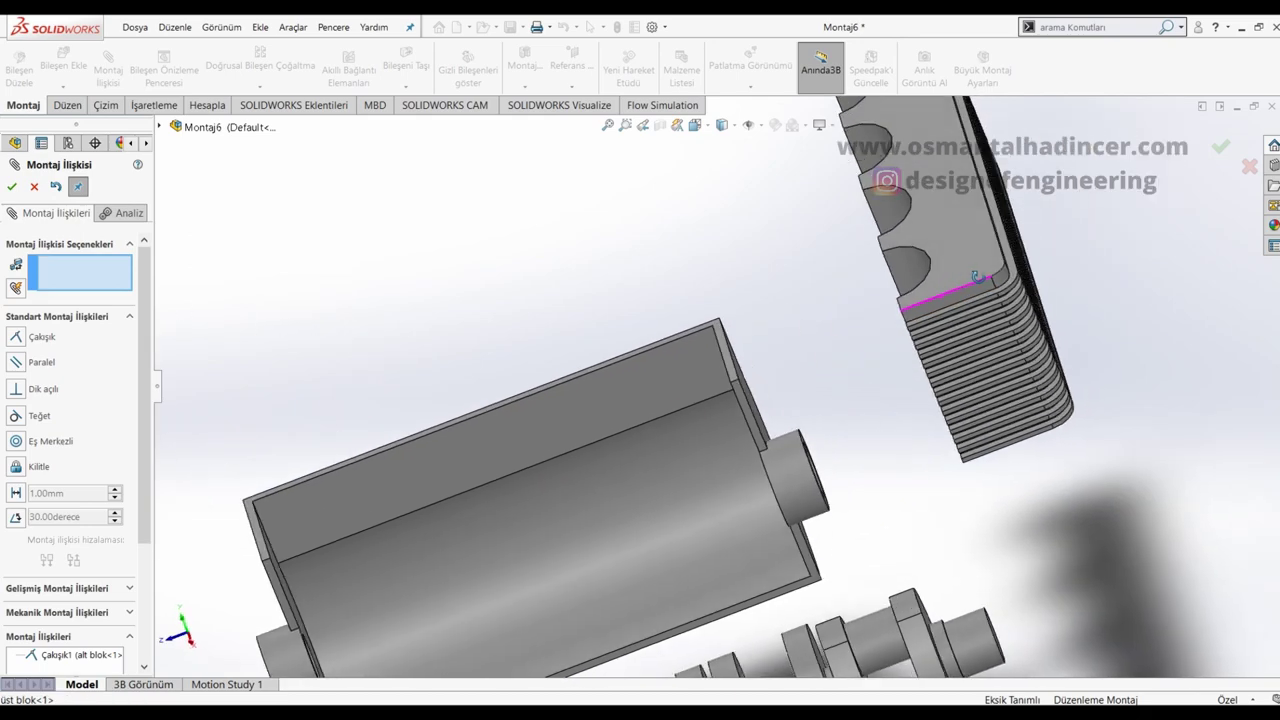
scroll(990, 275, up, 2)
scroll(999, 273, up, 2)
scroll(840, 304, down, 4)
mouse_move(840, 304)
middle_down()
mouse_move(894, 296)
mouse_move(878, 378)
middle_up()
click(869, 390)
scroll(545, 455, down, 2)
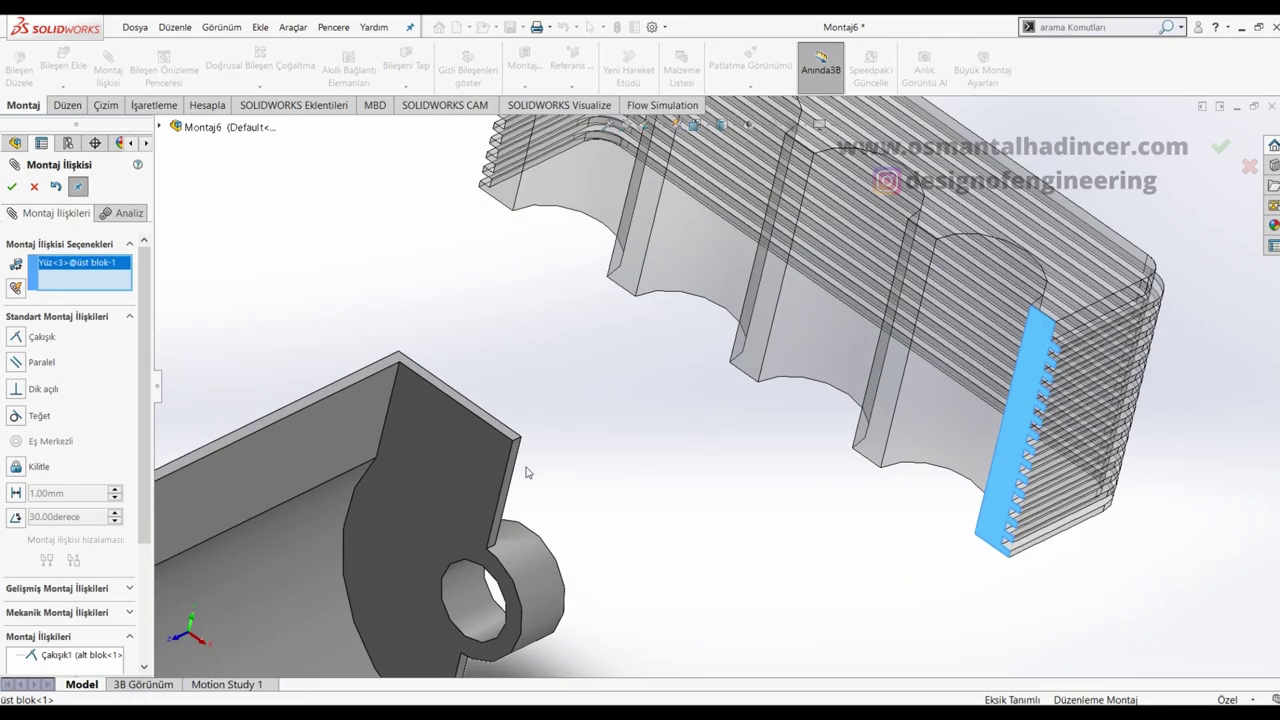
scroll(527, 468, down, 1)
click(527, 468)
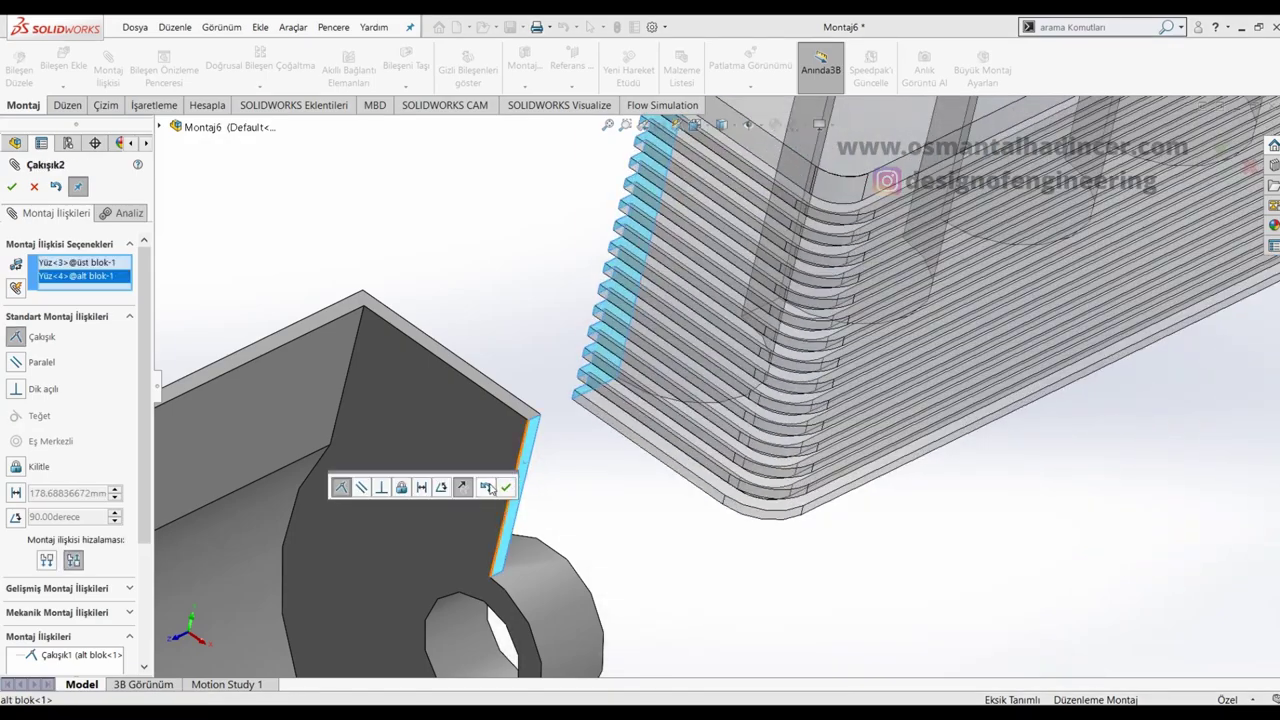
click(467, 487)
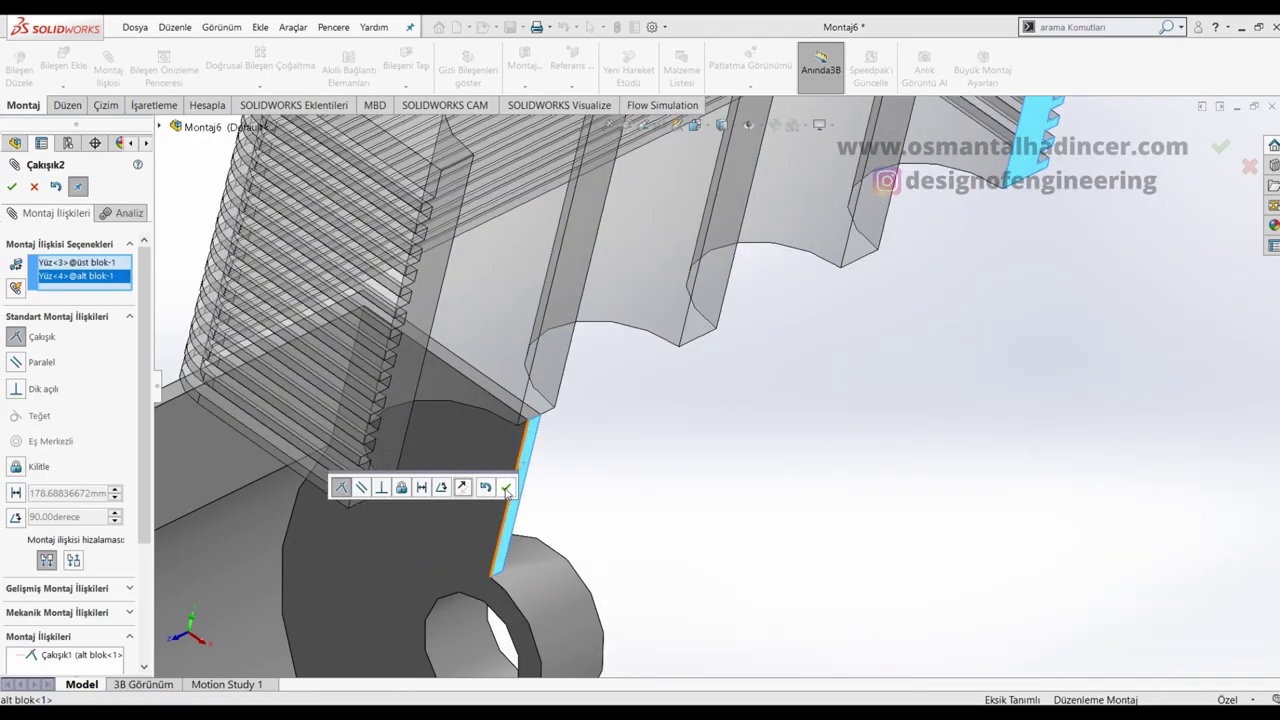
click(506, 487)
scroll(560, 420, down, 1)
scroll(404, 414, down, 1)
scroll(404, 414, down, 1)
middle_drag(343, 428, 228, 378)
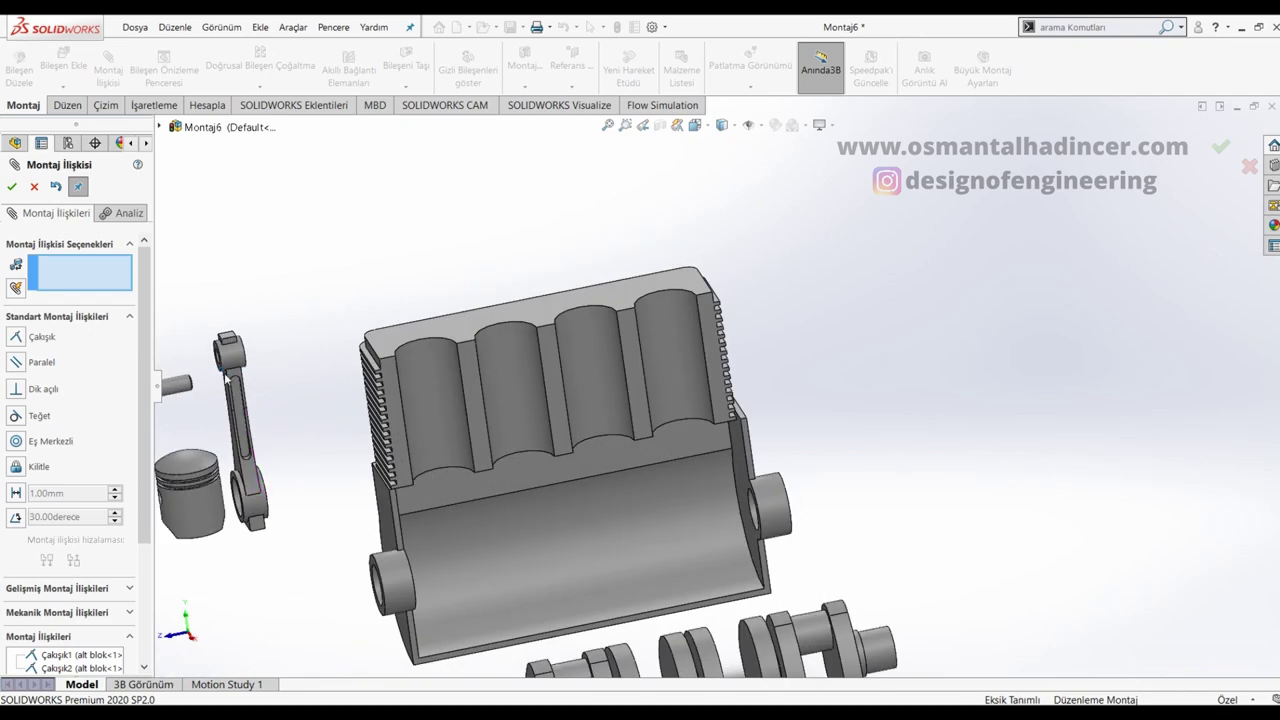
click(52, 588)
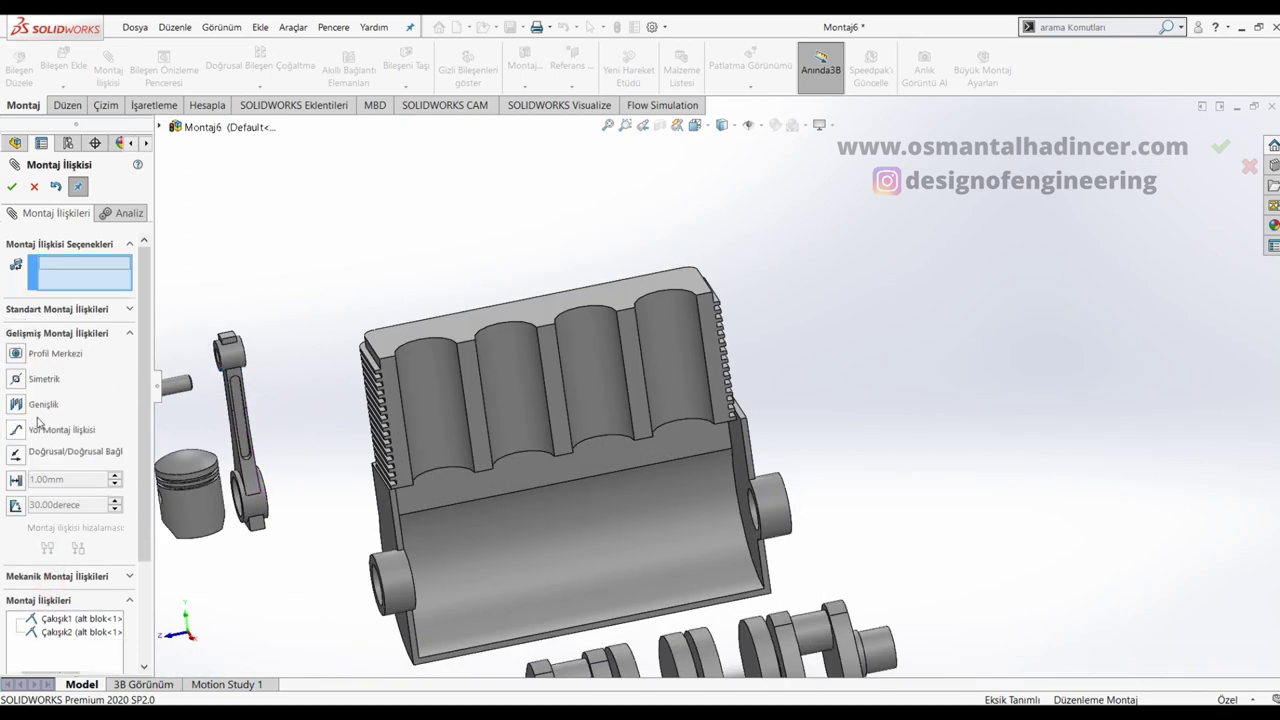
Step: Add width mate Genişlik1 centring the finned block's sides between the lower block's end faces
click(18, 405)
scroll(283, 365, down, 3)
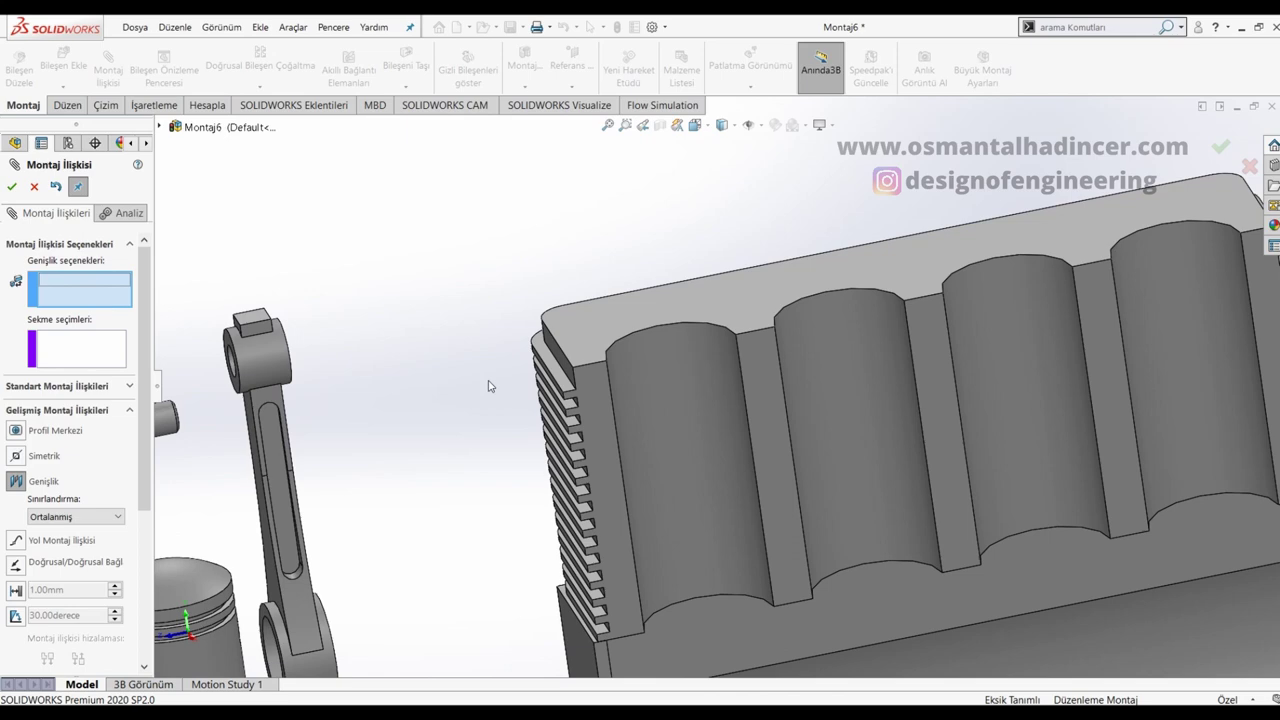
click(565, 368)
middle_drag(720, 355, 1030, 320)
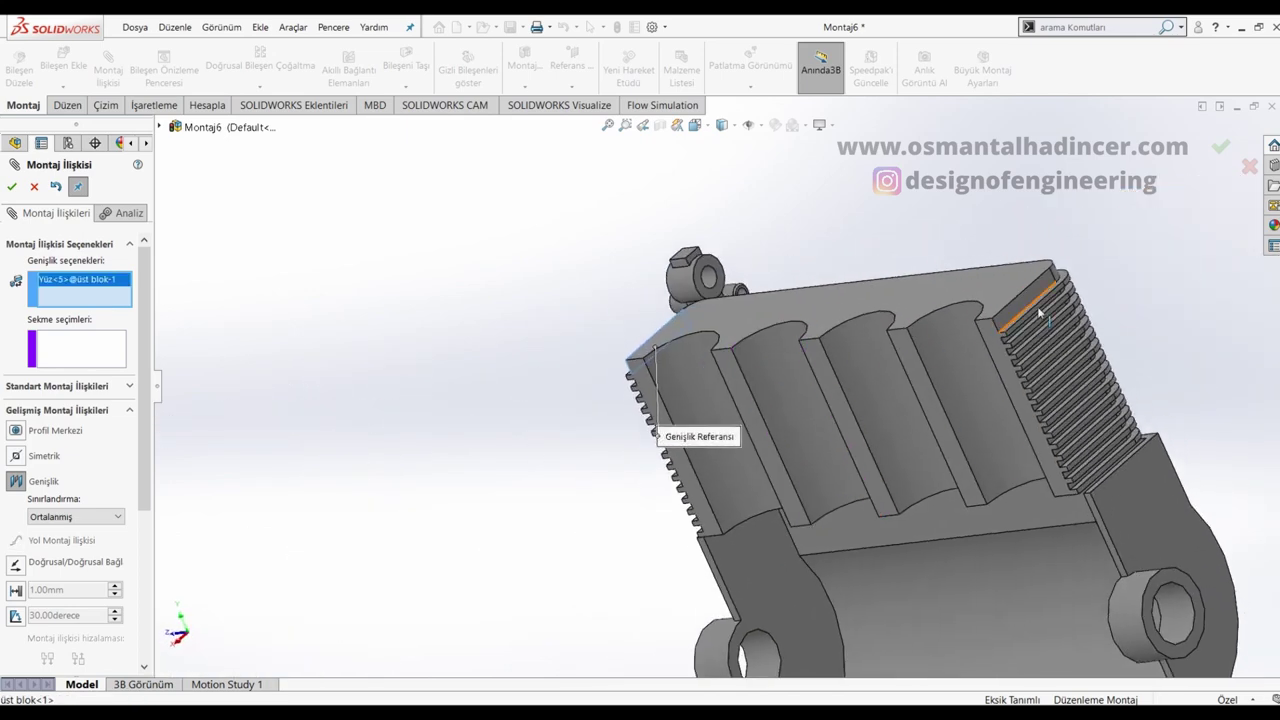
click(1032, 294)
click(1148, 511)
scroll(1160, 480, up, 3)
middle_drag(1171, 471, 784, 505)
click(784, 505)
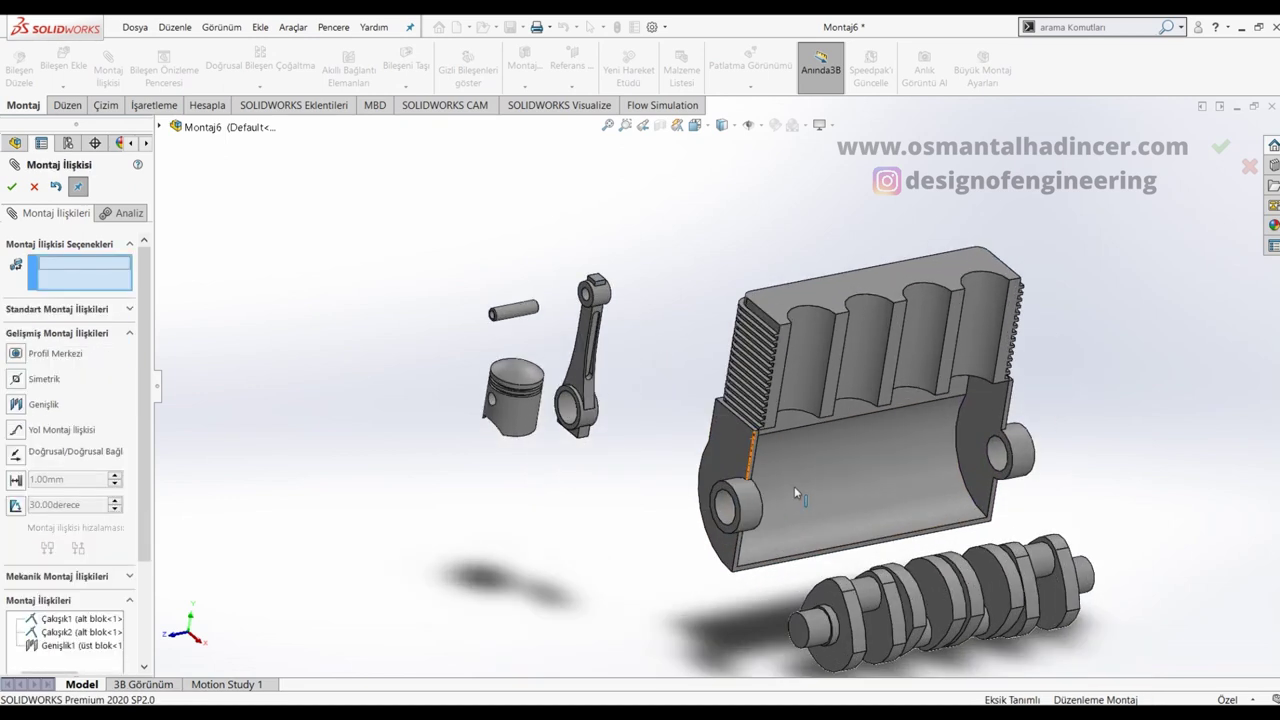
Step: Select the crankshaft's end cylinder and the block's bearing hole for a concentric mate
middle_drag(798, 510, 808, 600)
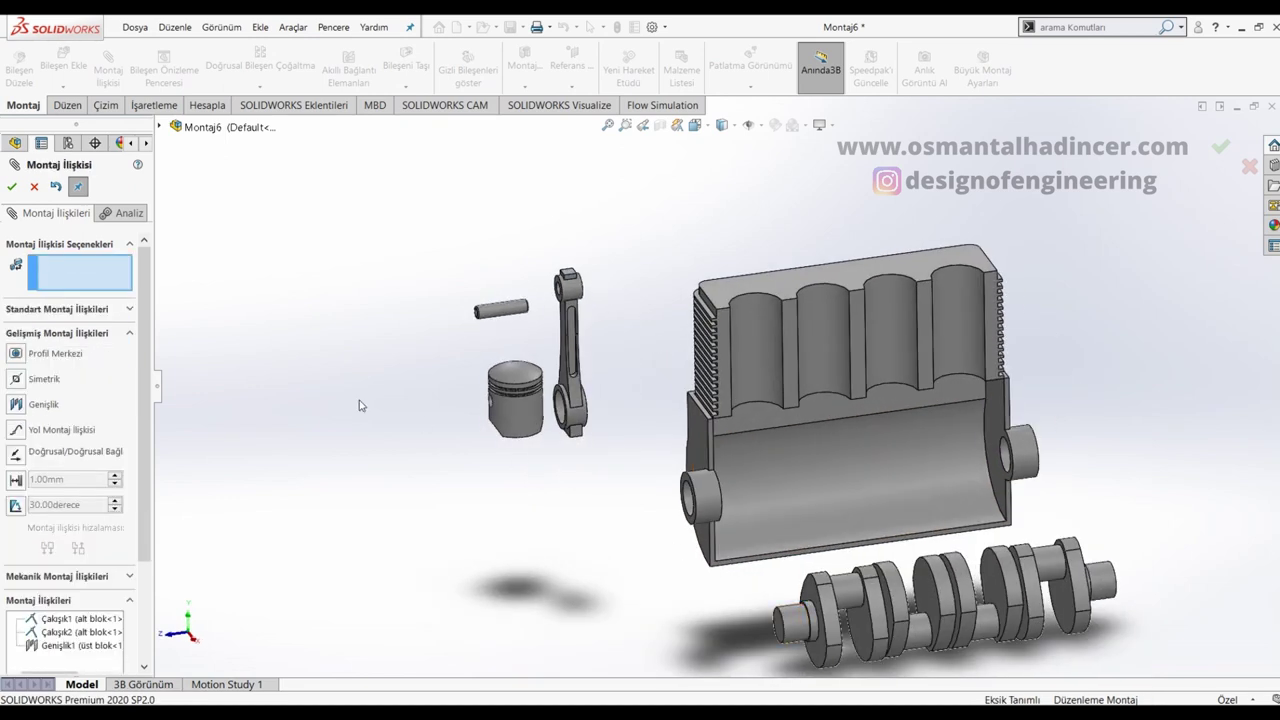
click(104, 314)
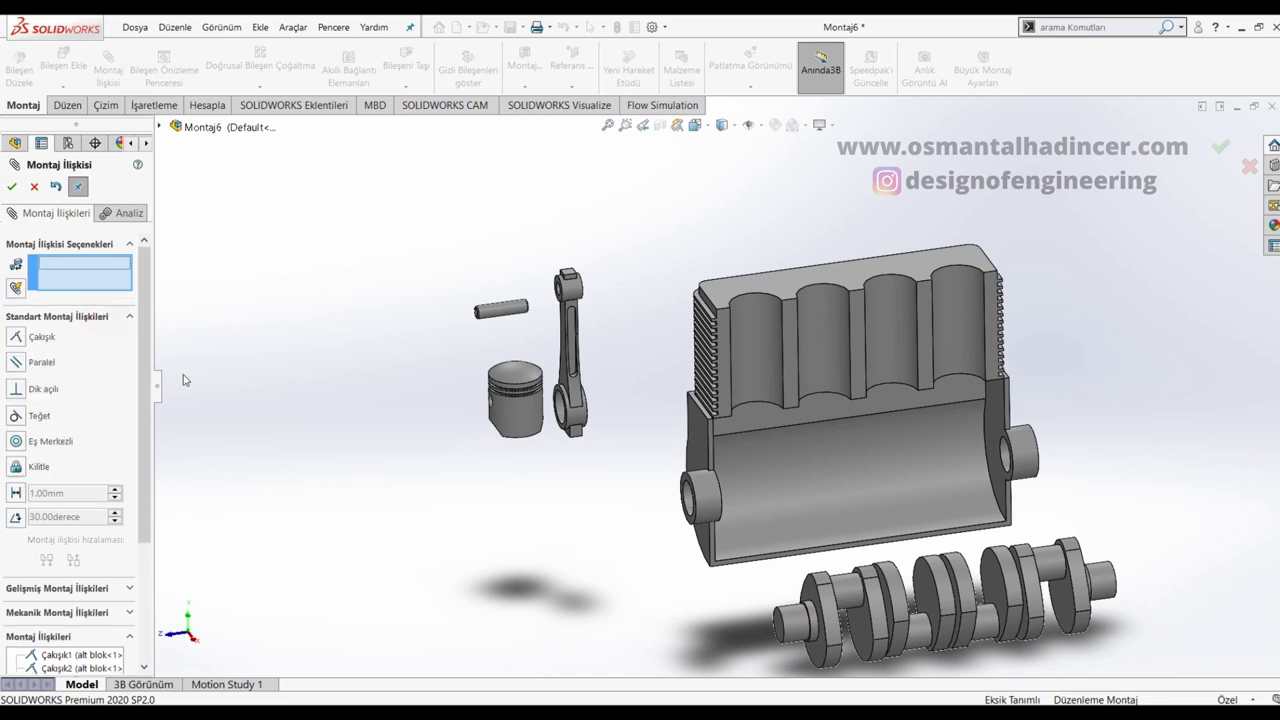
click(775, 606)
click(707, 505)
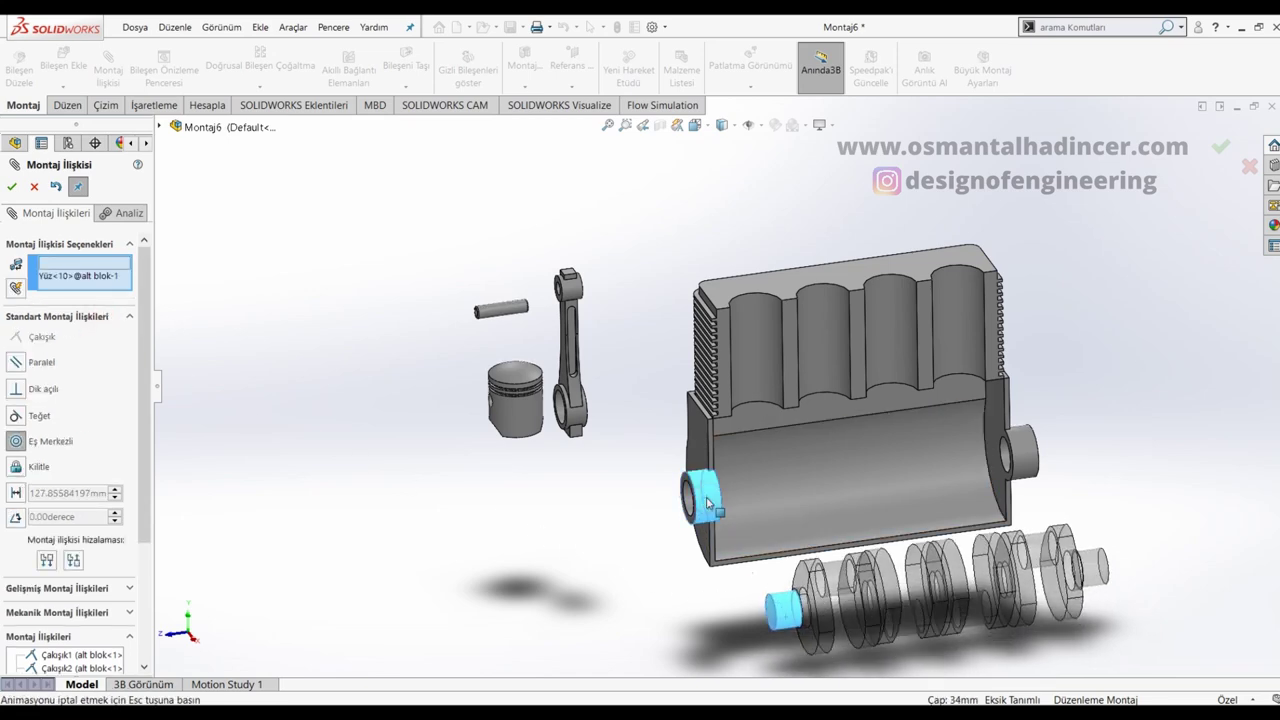
Step: Mate the crankshaft's end face to the block's bearing hole face and check the fit
scroll(722, 500, down, 4)
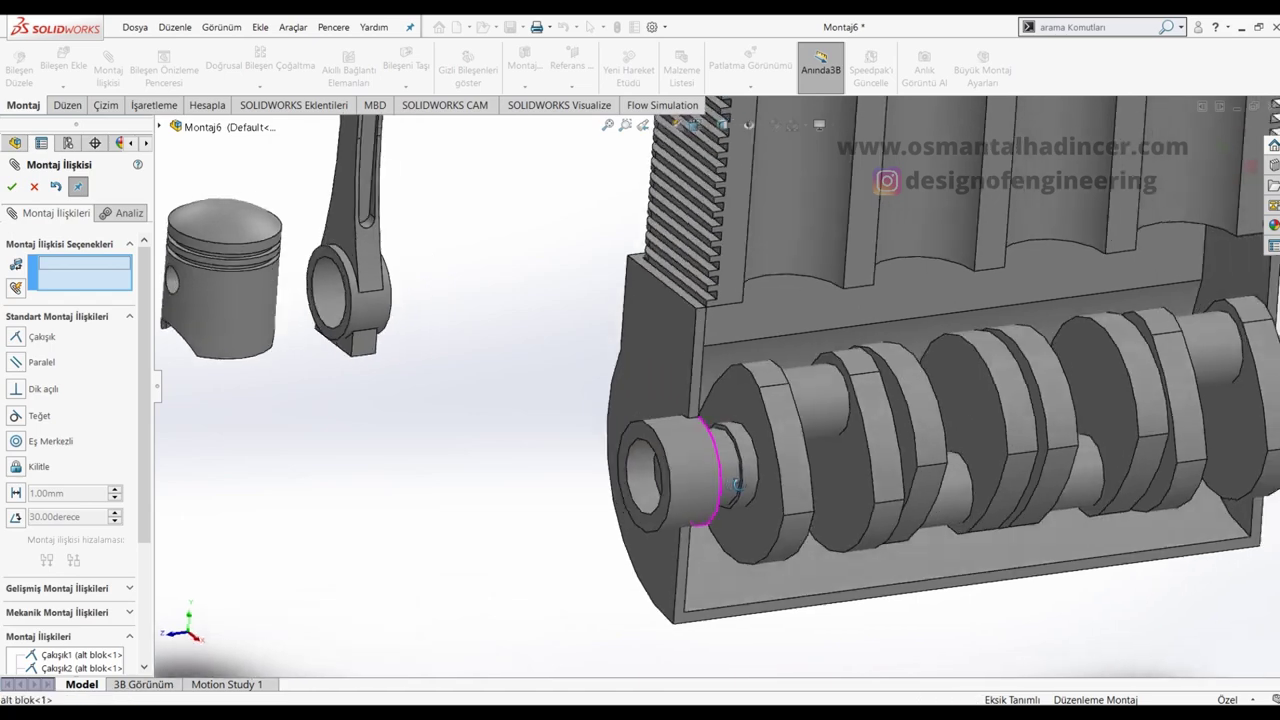
middle_drag(724, 498, 640, 445)
click(602, 436)
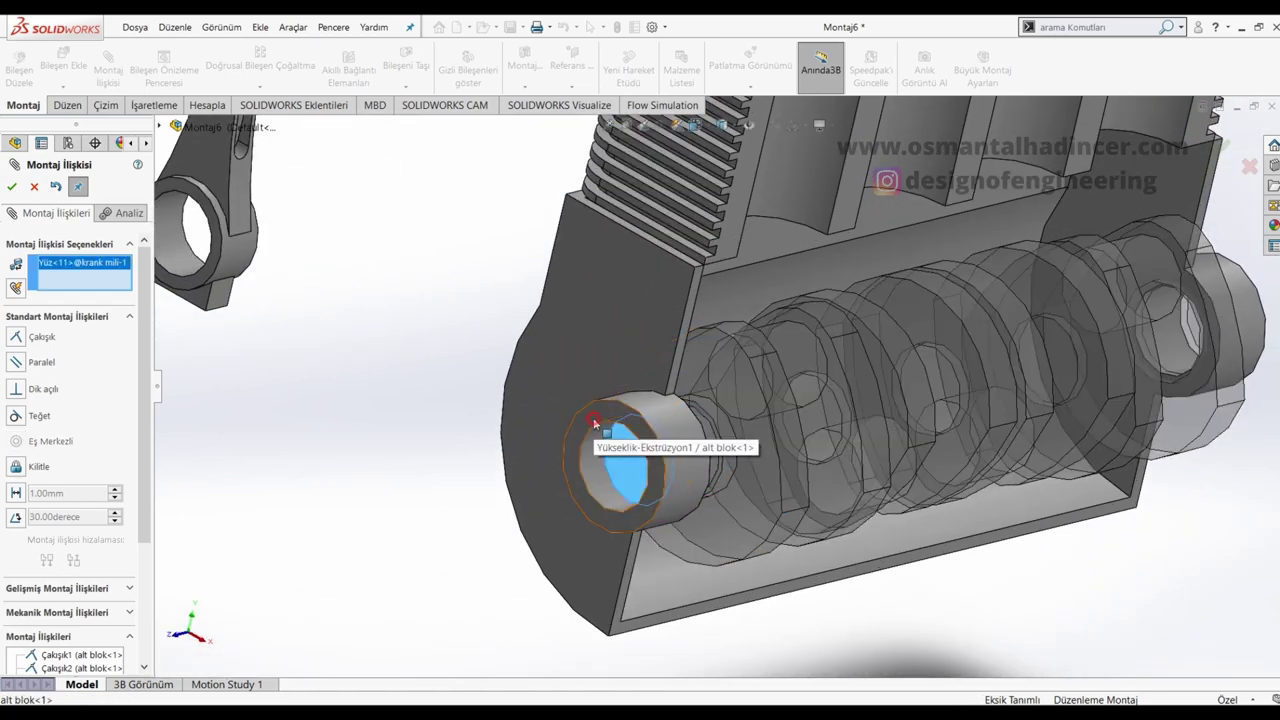
click(598, 435)
scroll(691, 427, up, 2)
middle_drag(691, 427, 608, 409)
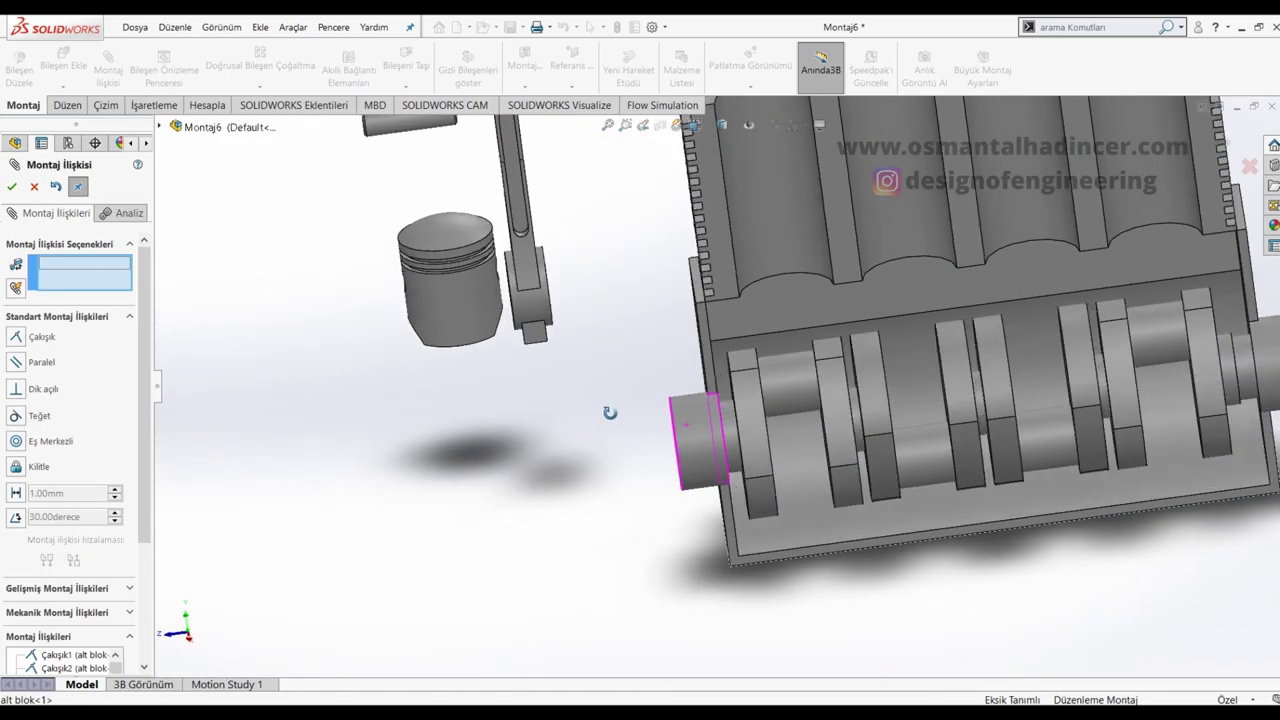
middle_drag(811, 437, 833, 437)
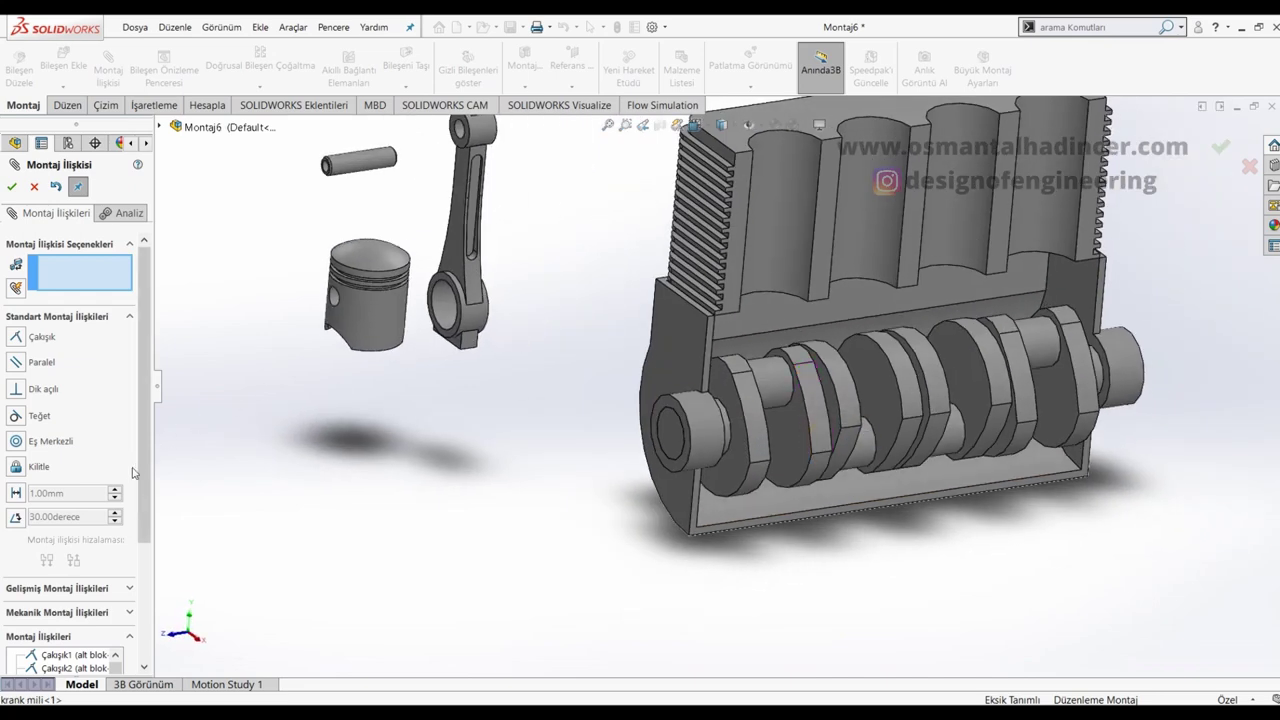
scroll(133, 472, down, 3)
Step: Delete the coincident mate Çakışık3 from the crankshaft
click(80, 521)
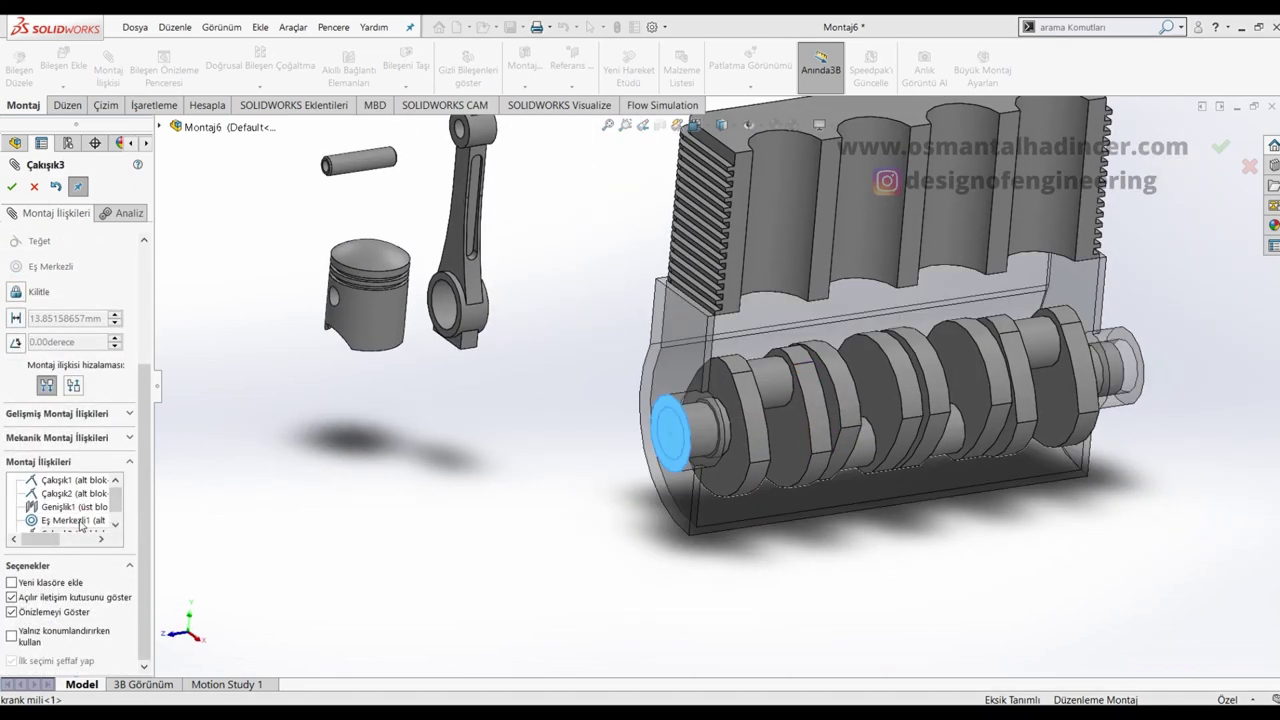
click(80, 521)
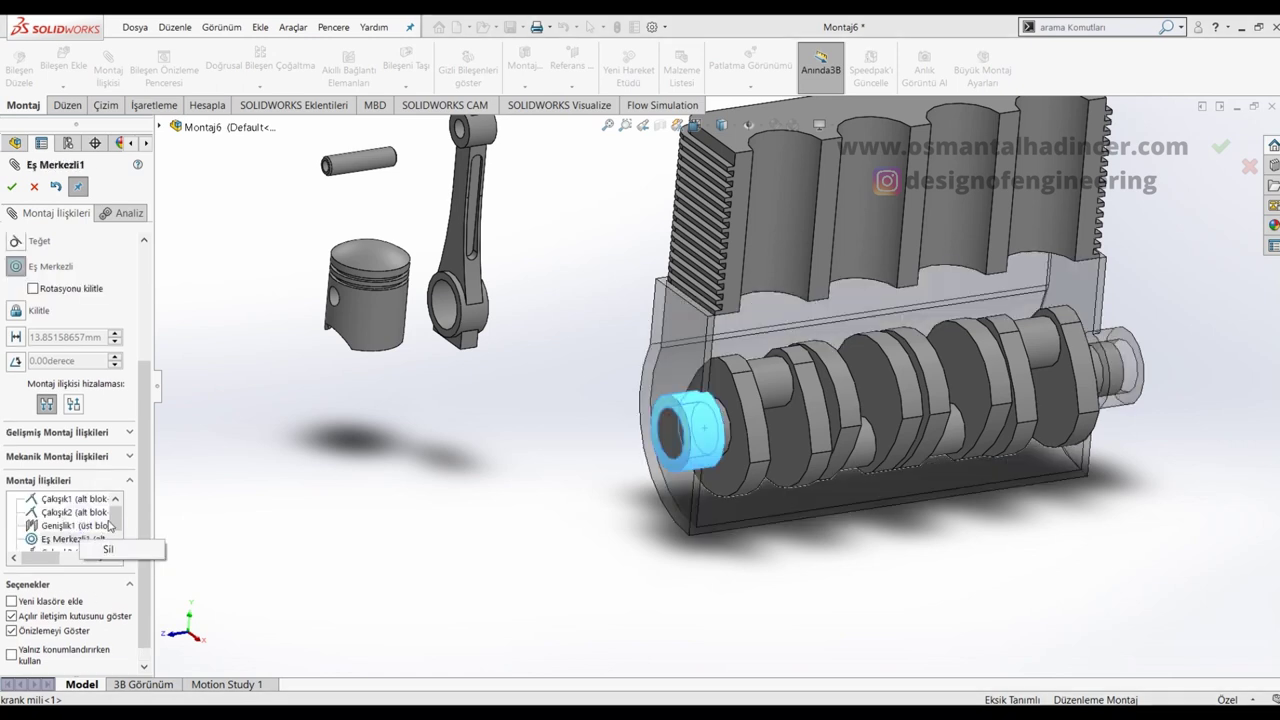
scroll(105, 535, down, 1)
click(62, 540)
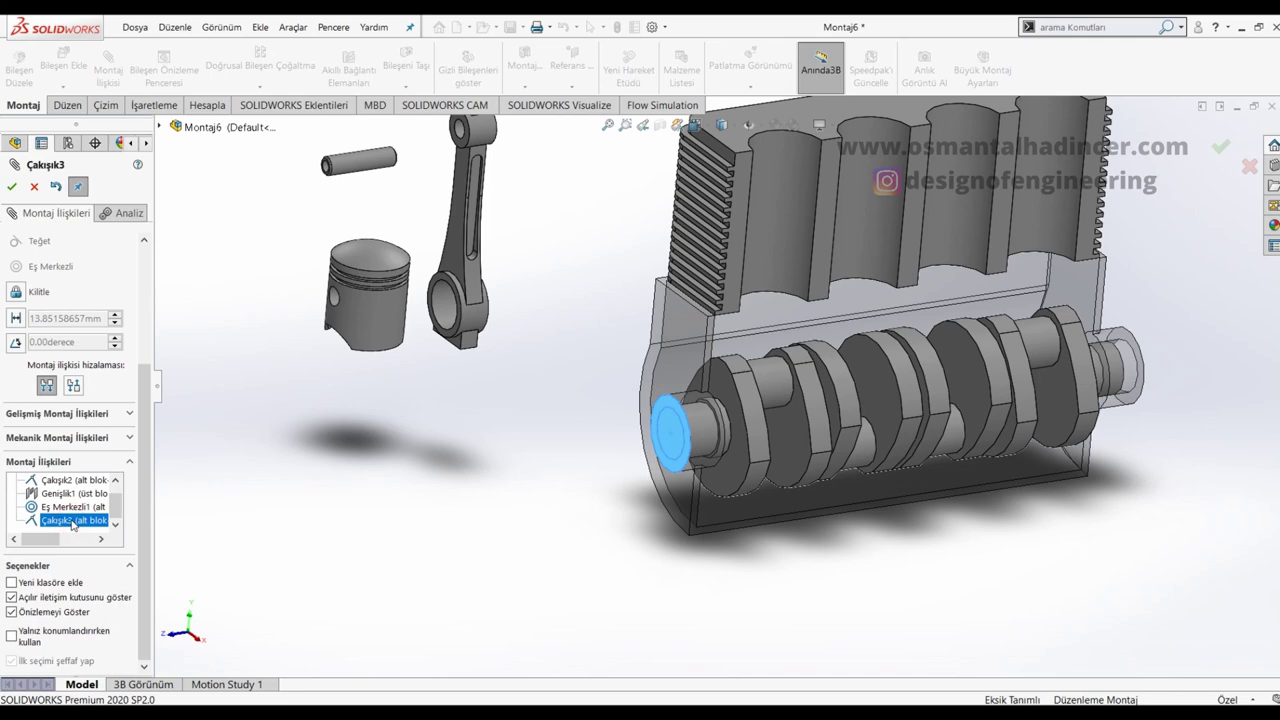
click(92, 530)
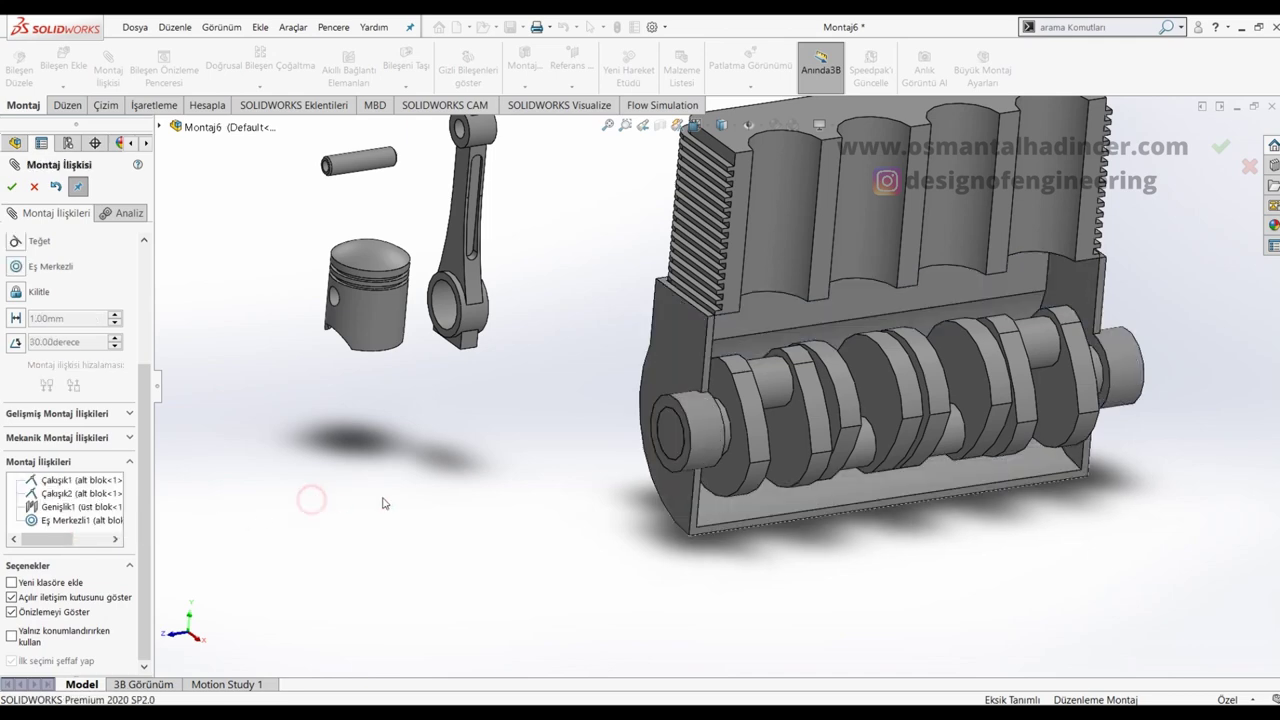
scroll(620, 485, down, 2)
Step: Centre the crankshaft with a width mate between its two end faces and the block's bearing faces
click(67, 410)
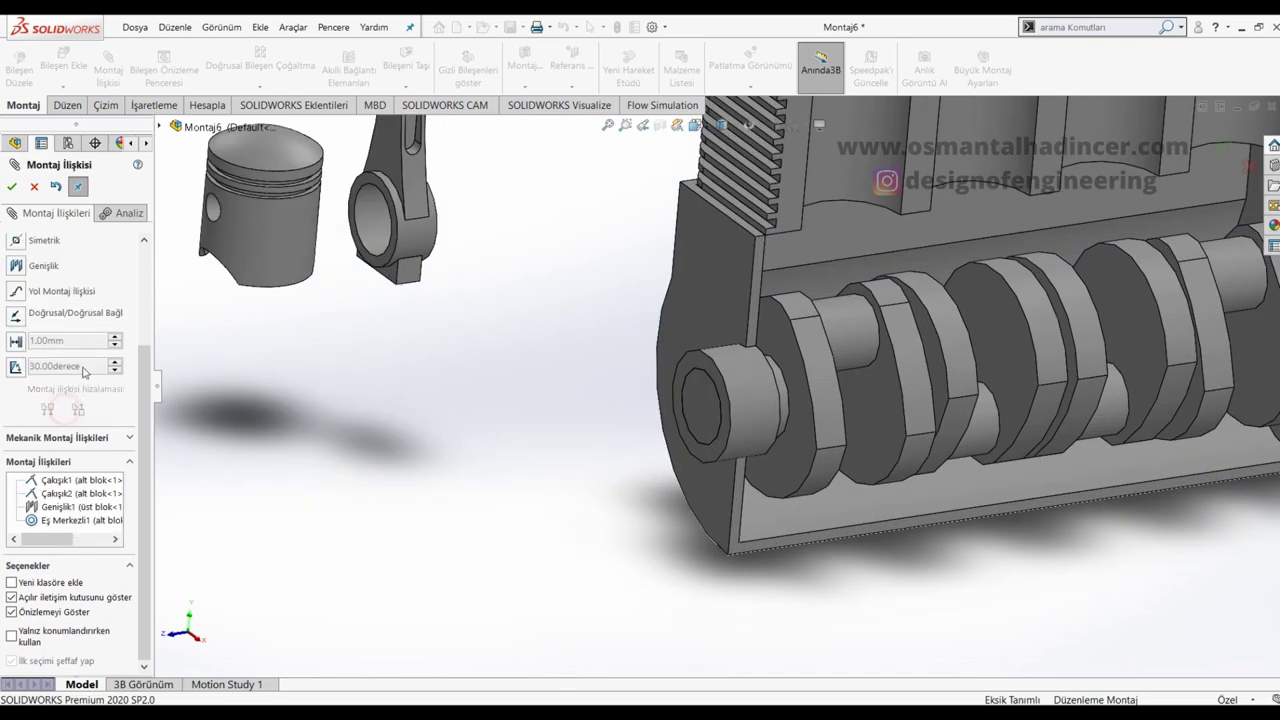
scroll(60, 305, up, 3)
click(17, 405)
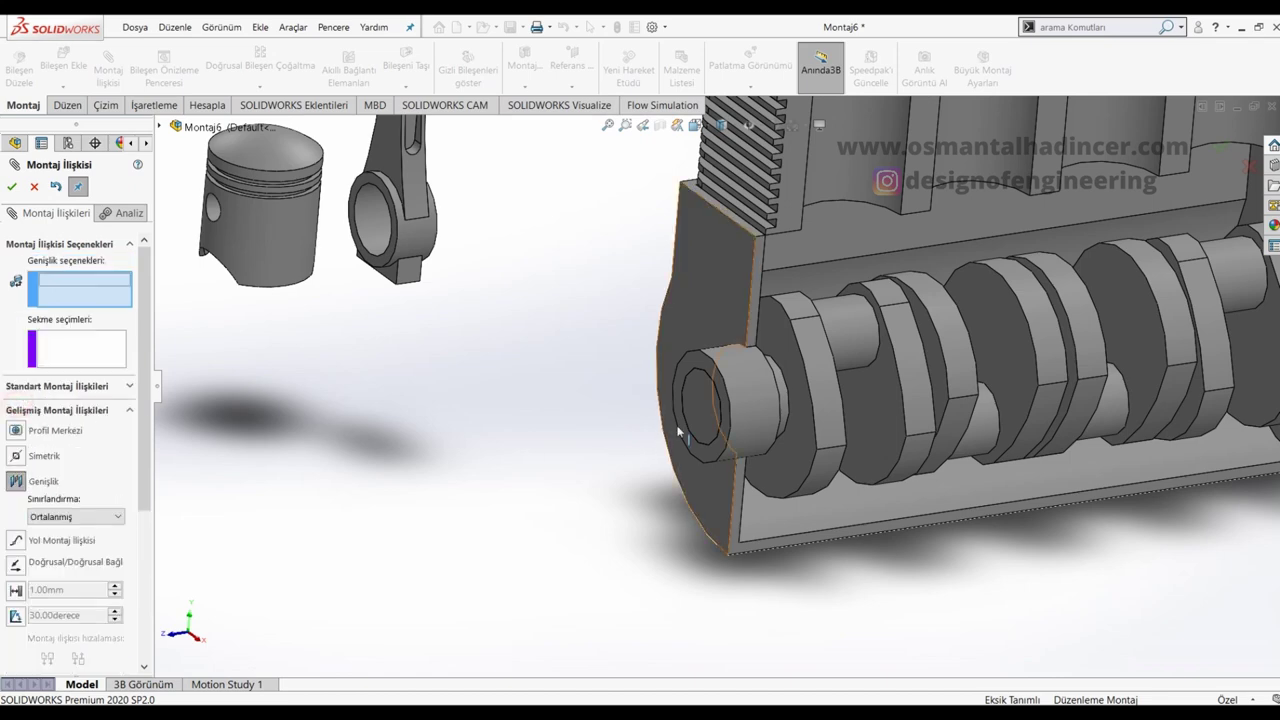
click(698, 413)
scroll(698, 413, up, 3)
middle_drag(700, 400, 880, 380)
scroll(909, 381, down, 4)
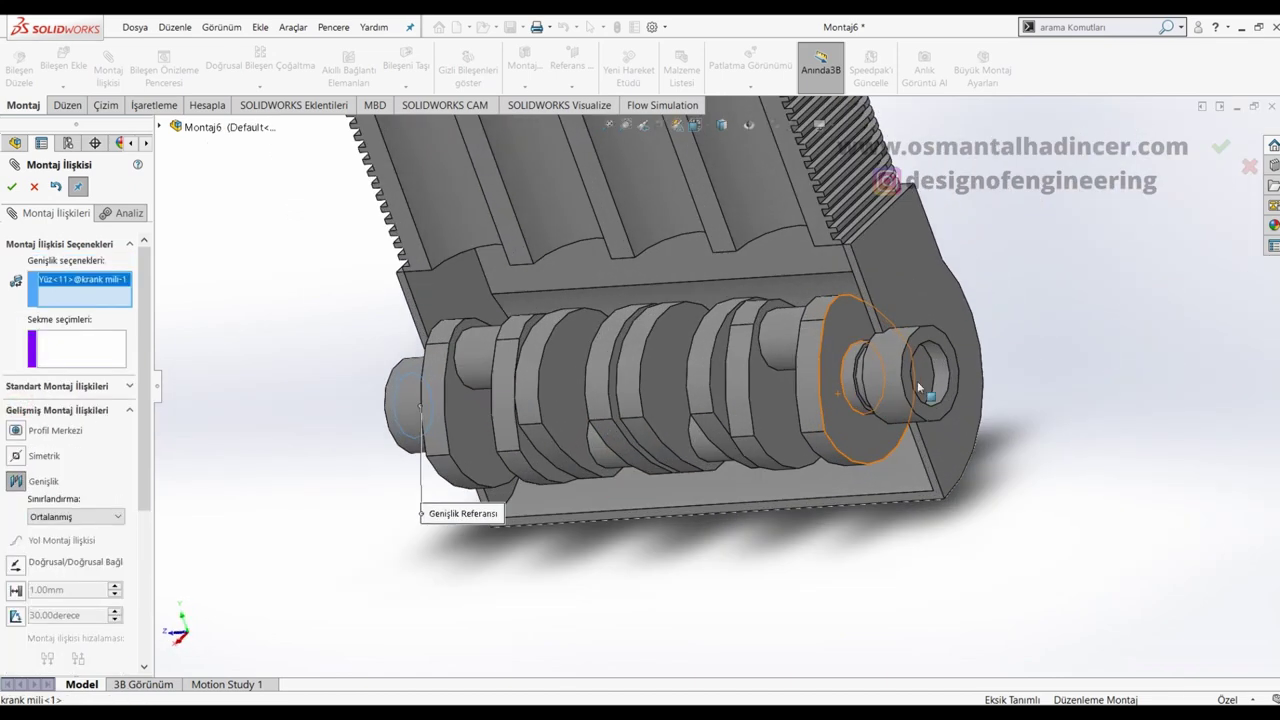
click(925, 376)
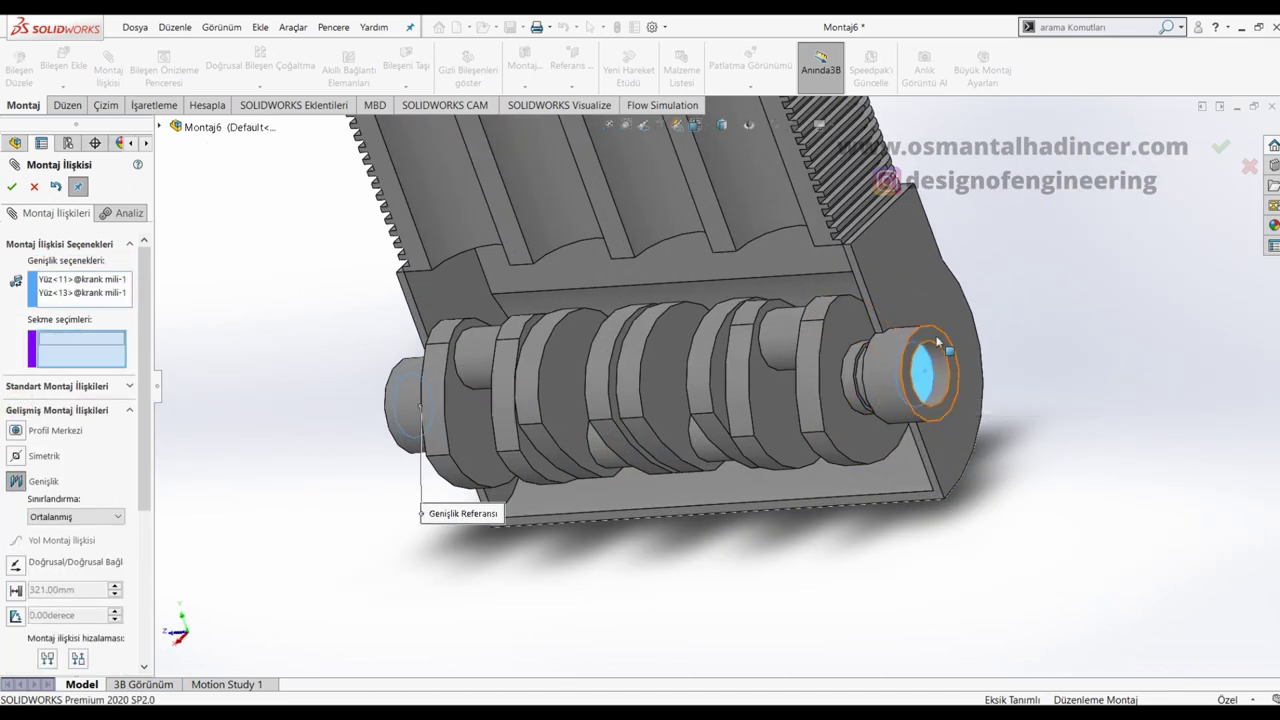
click(938, 345)
scroll(945, 350, up, 3)
middle_drag(951, 354, 929, 380)
scroll(929, 380, down, 4)
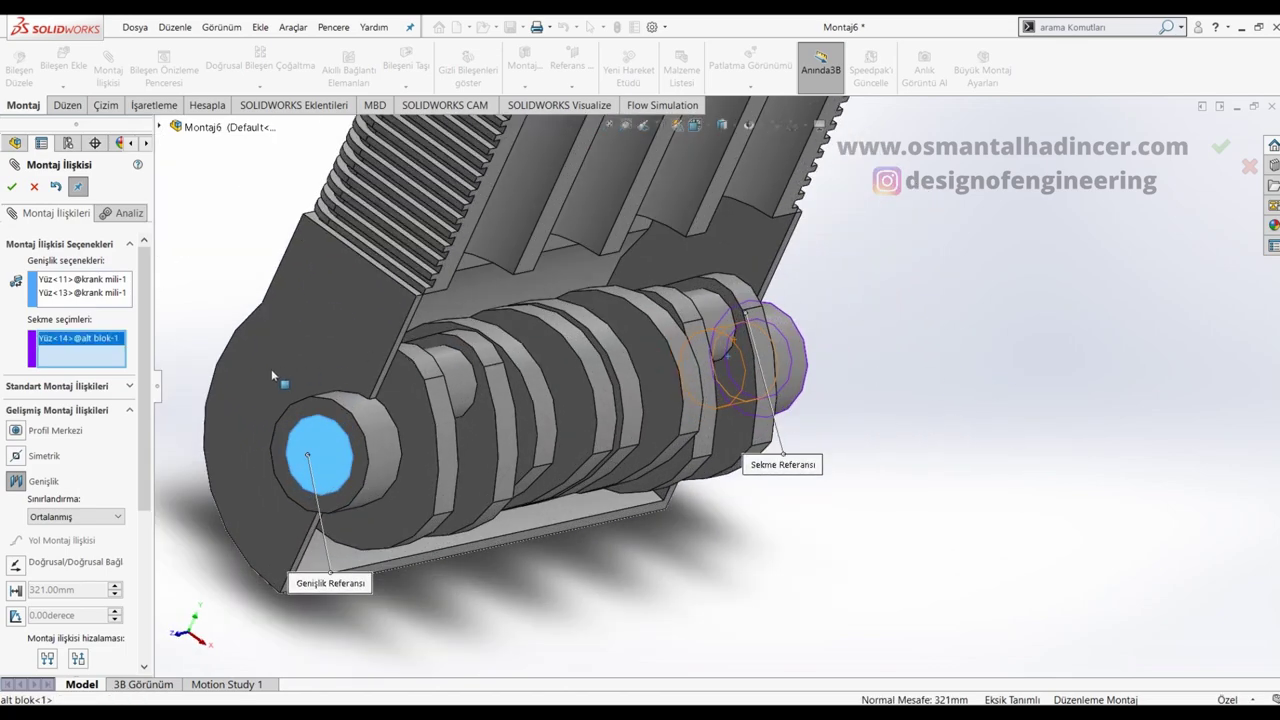
click(296, 418)
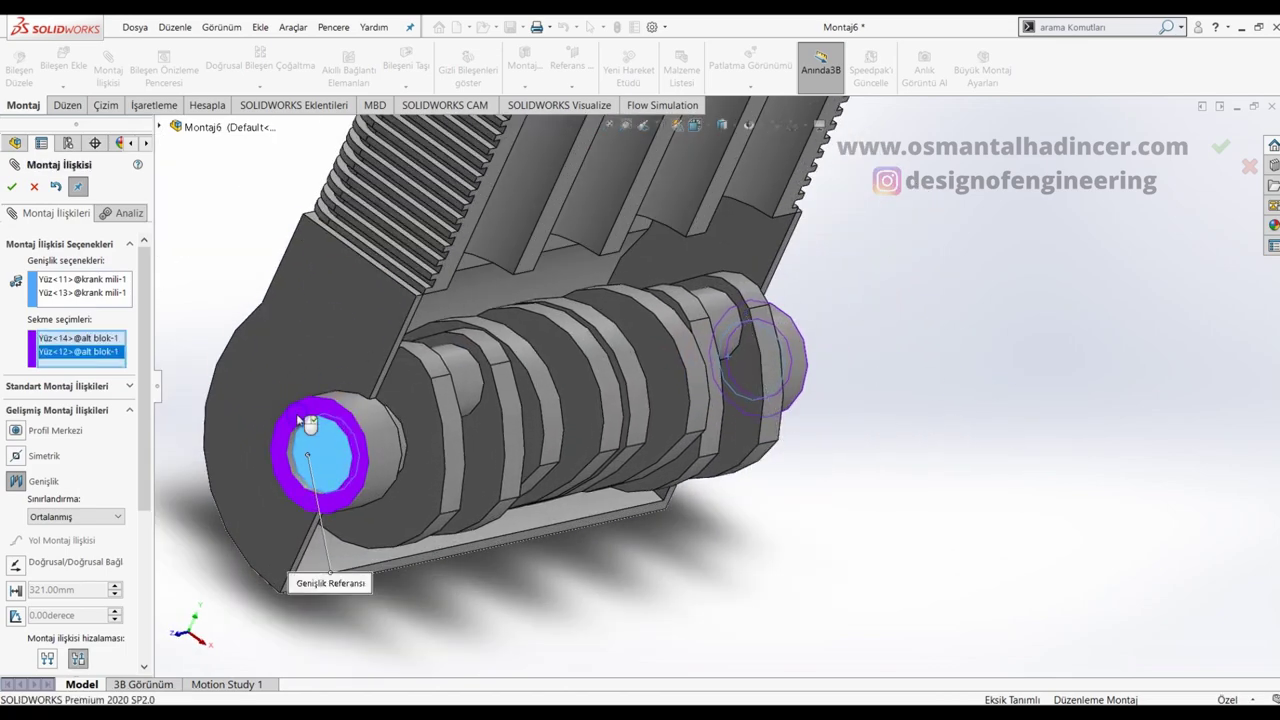
key(Return)
mouse_move(337, 423)
middle_down()
mouse_move(249, 340)
mouse_move(259, 394)
middle_up()
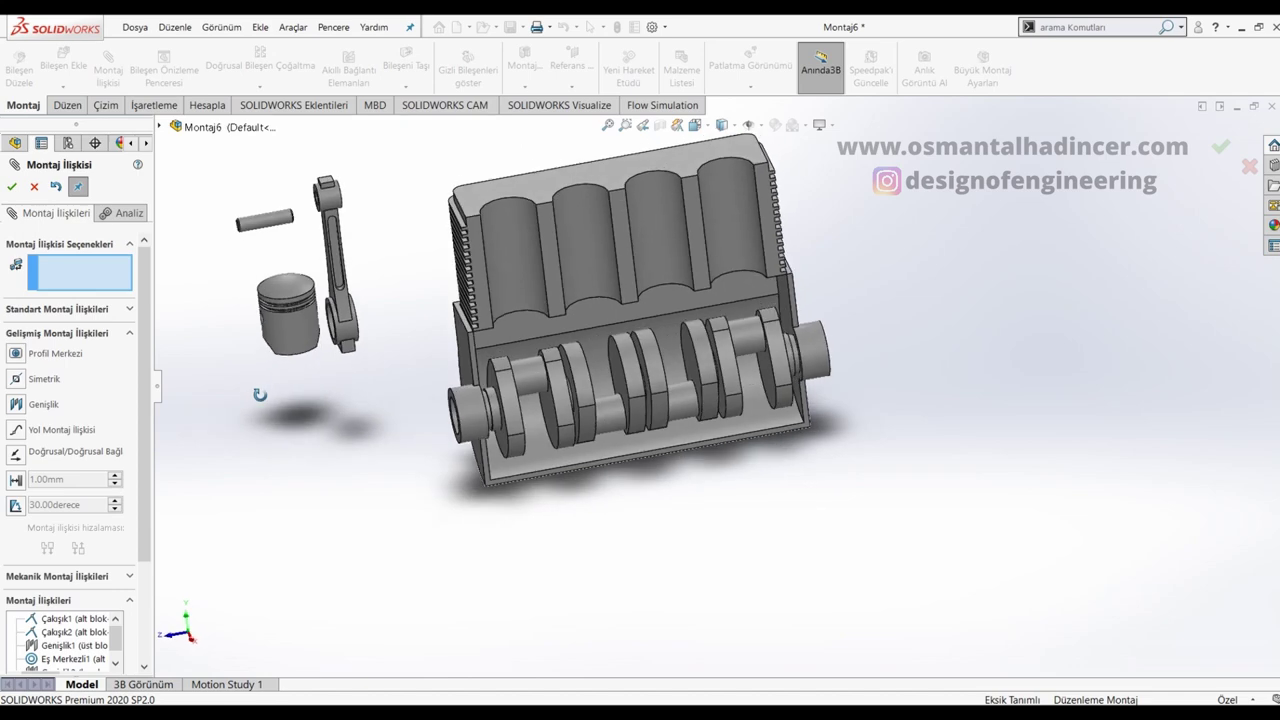
Step: Mate the pim's outer surface concentric with the Piston's pin hole
scroll(310, 297, down, 2)
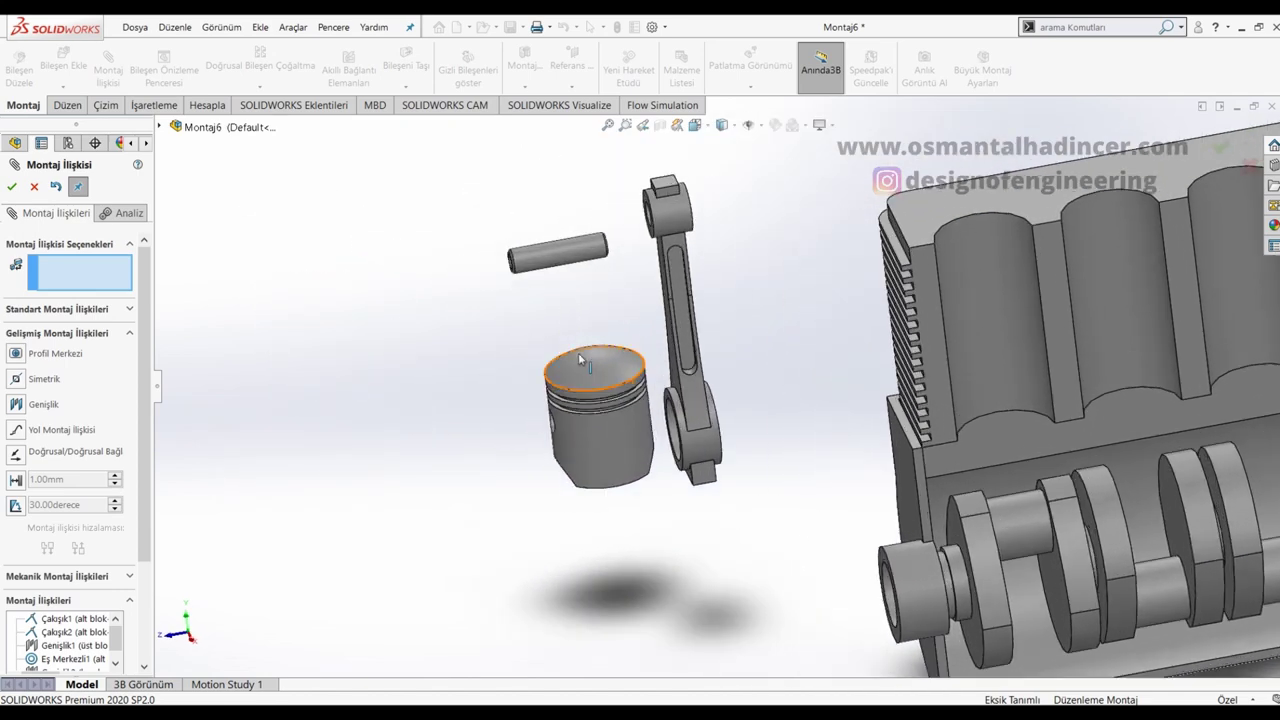
scroll(578, 352, down, 2)
scroll(307, 284, down, 1)
click(111, 309)
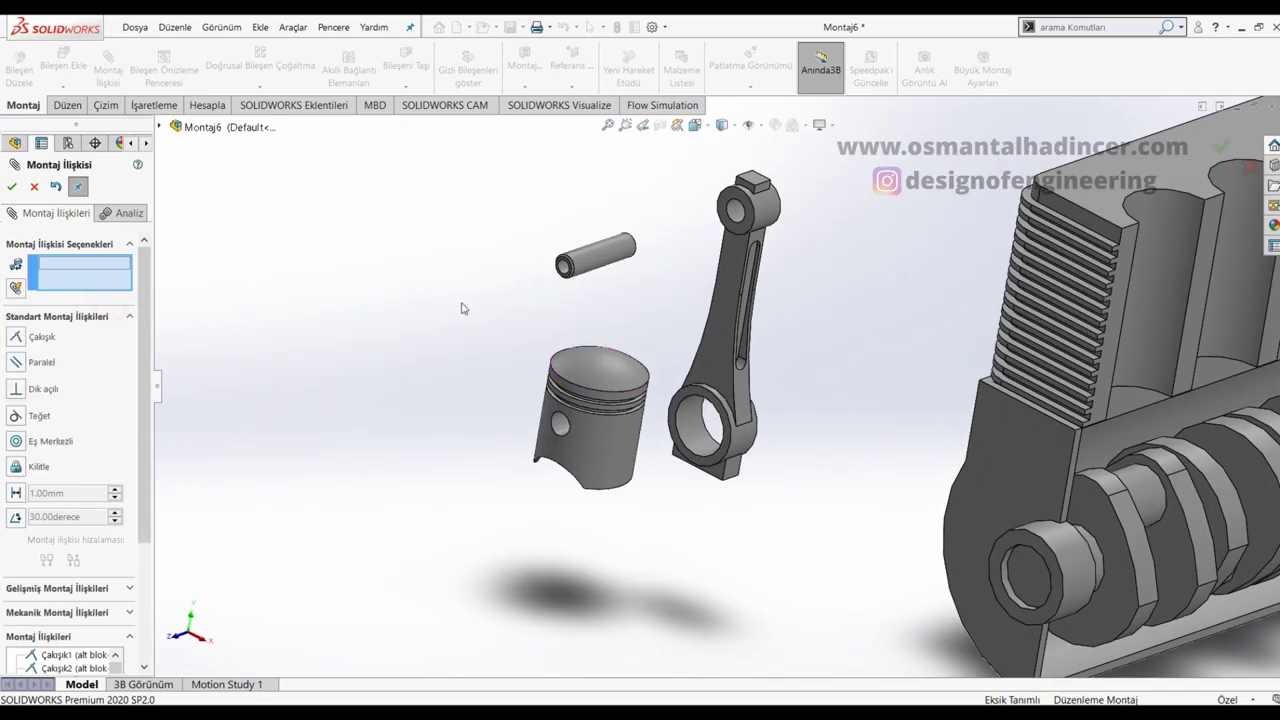
scroll(597, 286, down, 1)
scroll(600, 275, down, 4)
scroll(728, 262, down, 2)
click(728, 262)
scroll(712, 400, up, 4)
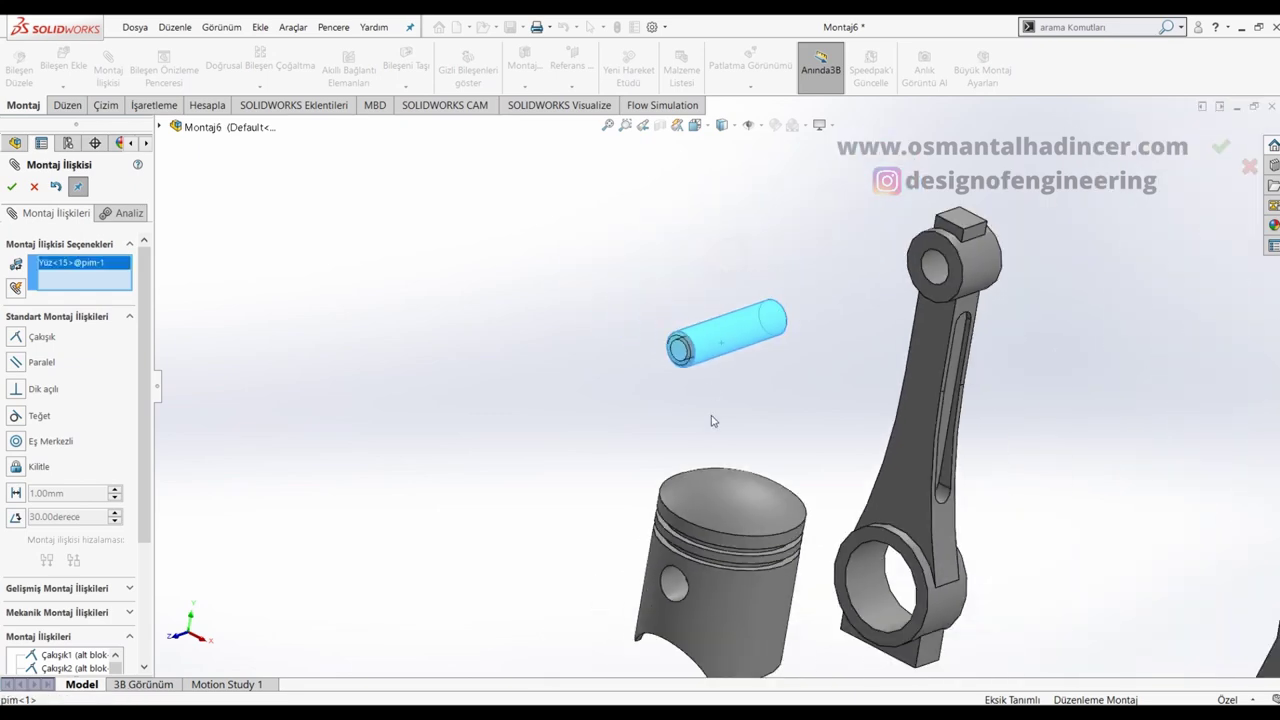
scroll(678, 548, down, 2)
scroll(683, 558, up, 2)
click(685, 560)
key(Return)
Step: Start an advanced Width mate, using one pin end face as the first reference
scroll(694, 380, down, 2)
scroll(620, 362, down, 2)
scroll(620, 365, down, 2)
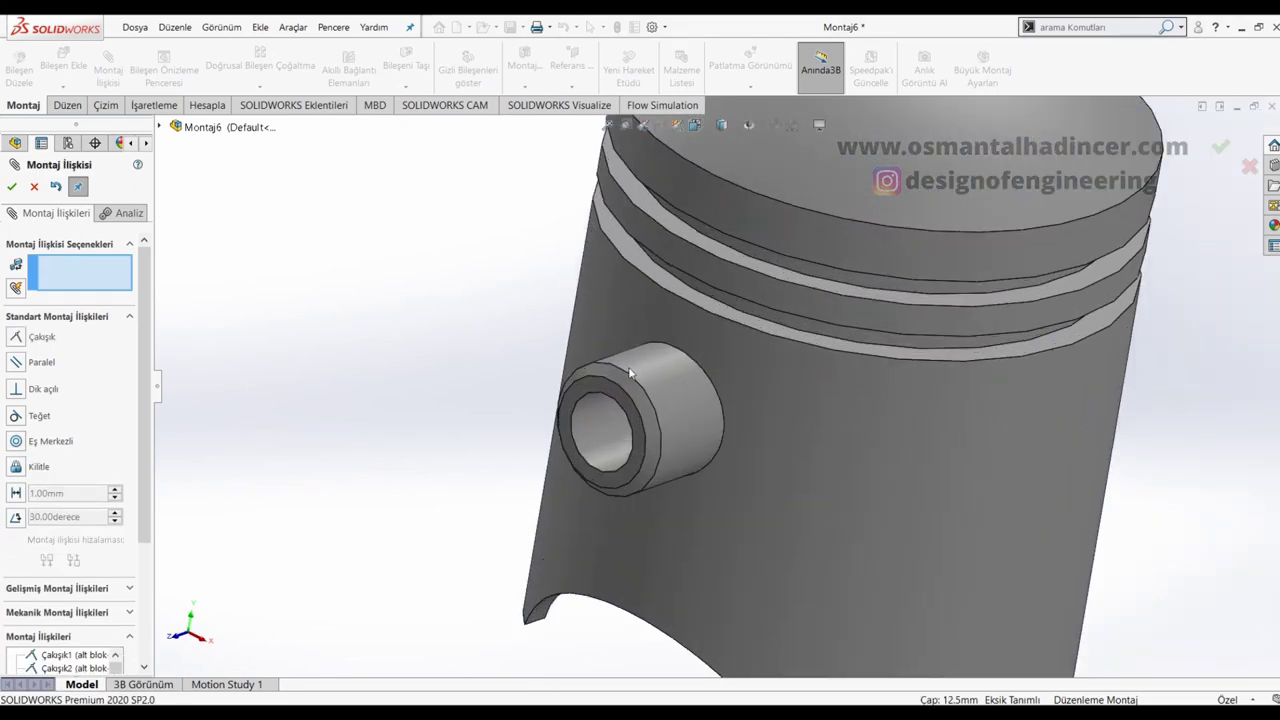
scroll(618, 400, down, 2)
click(618, 407)
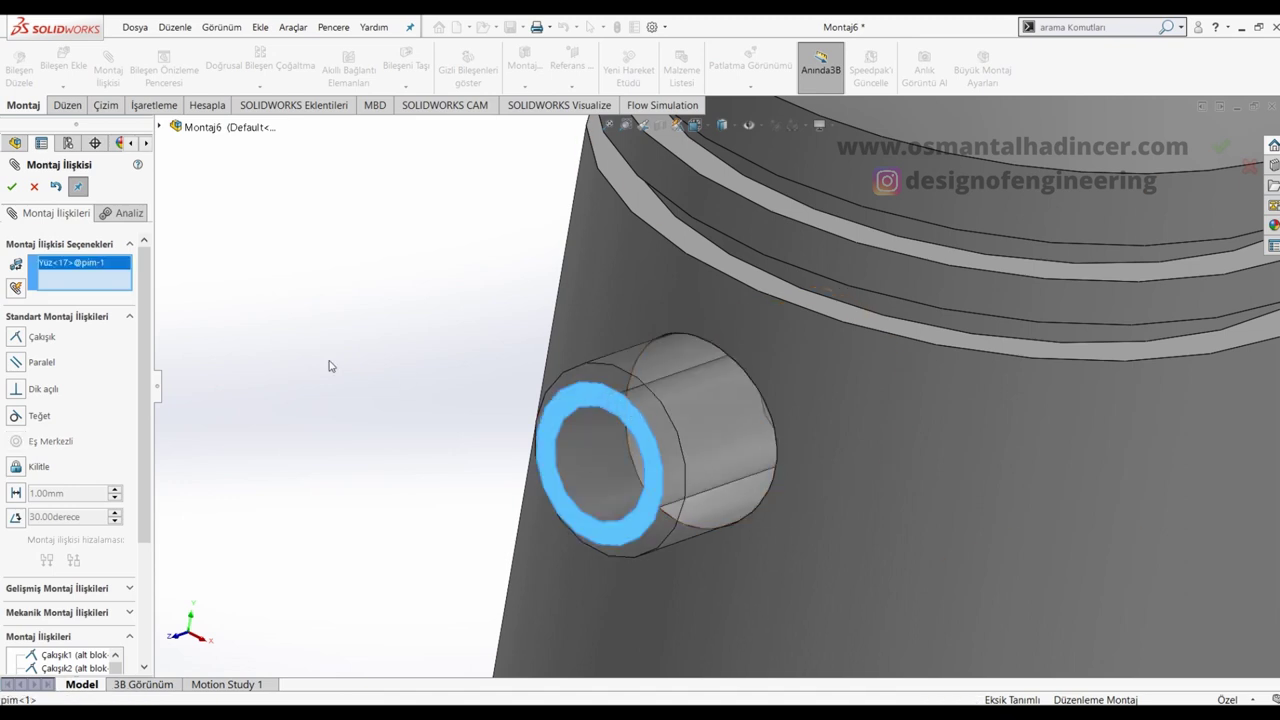
click(70, 586)
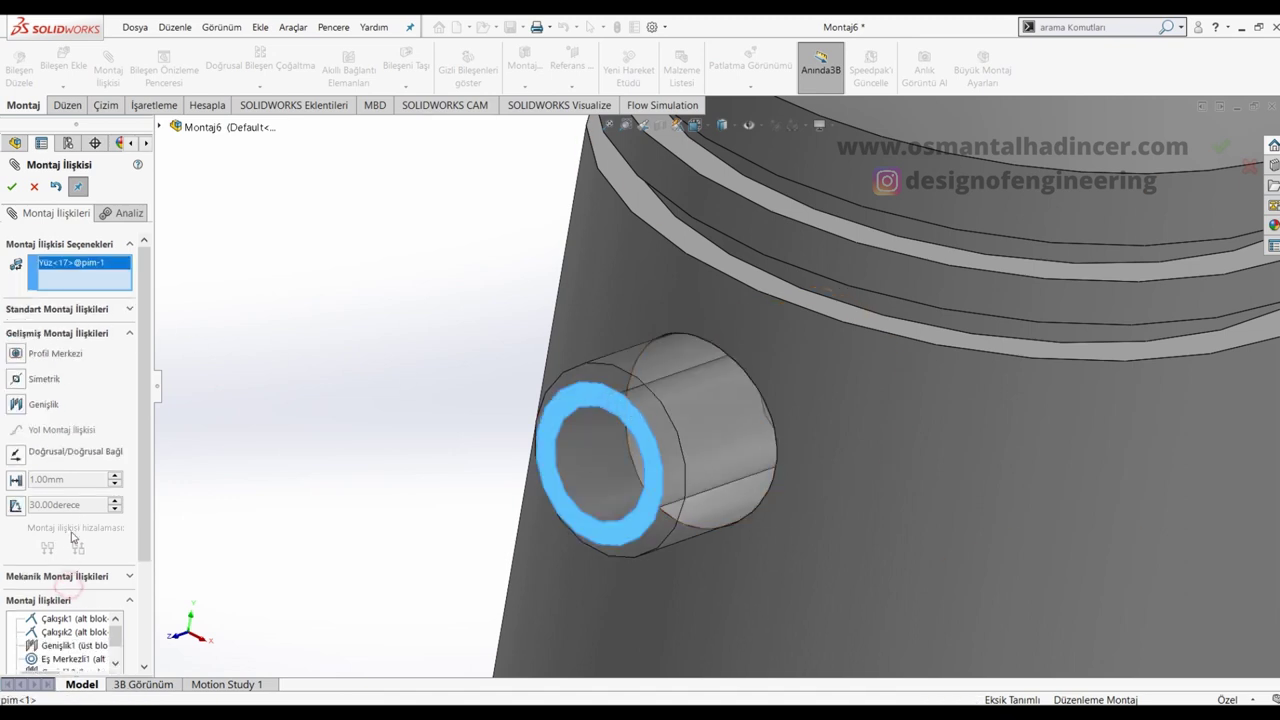
click(16, 404)
scroll(543, 443, up, 2)
scroll(550, 440, up, 2)
scroll(572, 423, down, 5)
scroll(573, 435, up, 5)
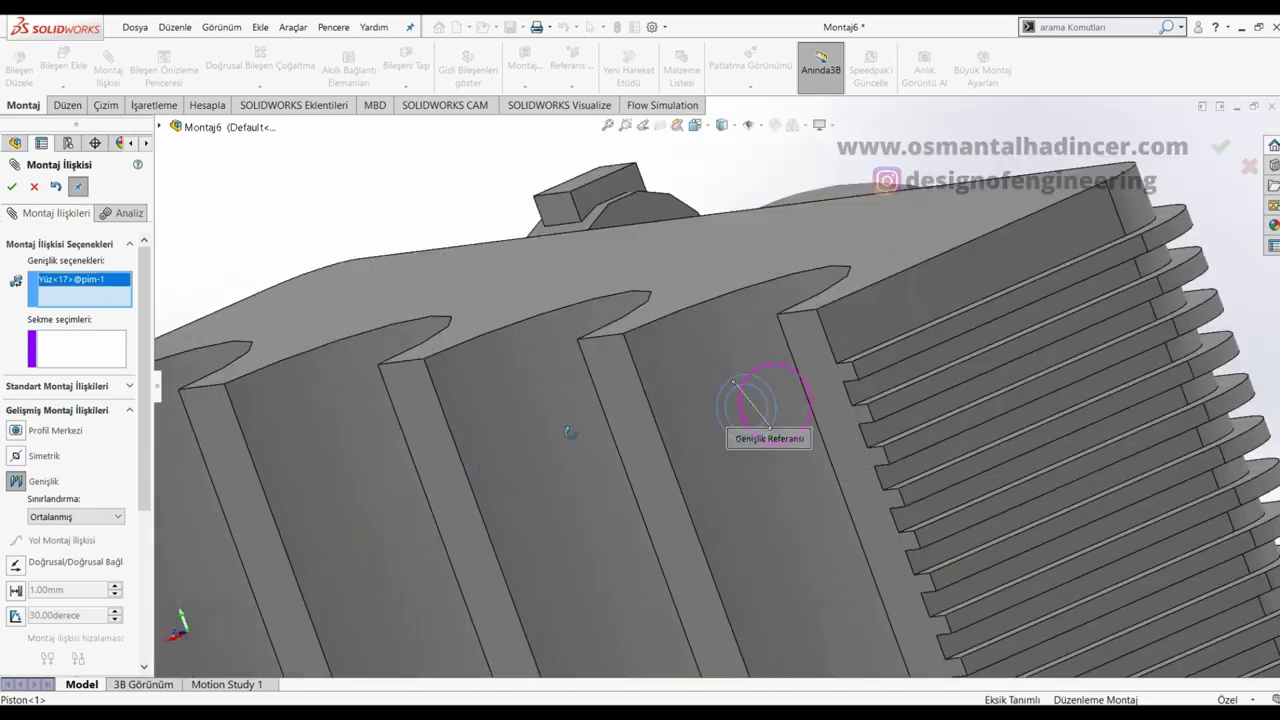
scroll(706, 346, down, 3)
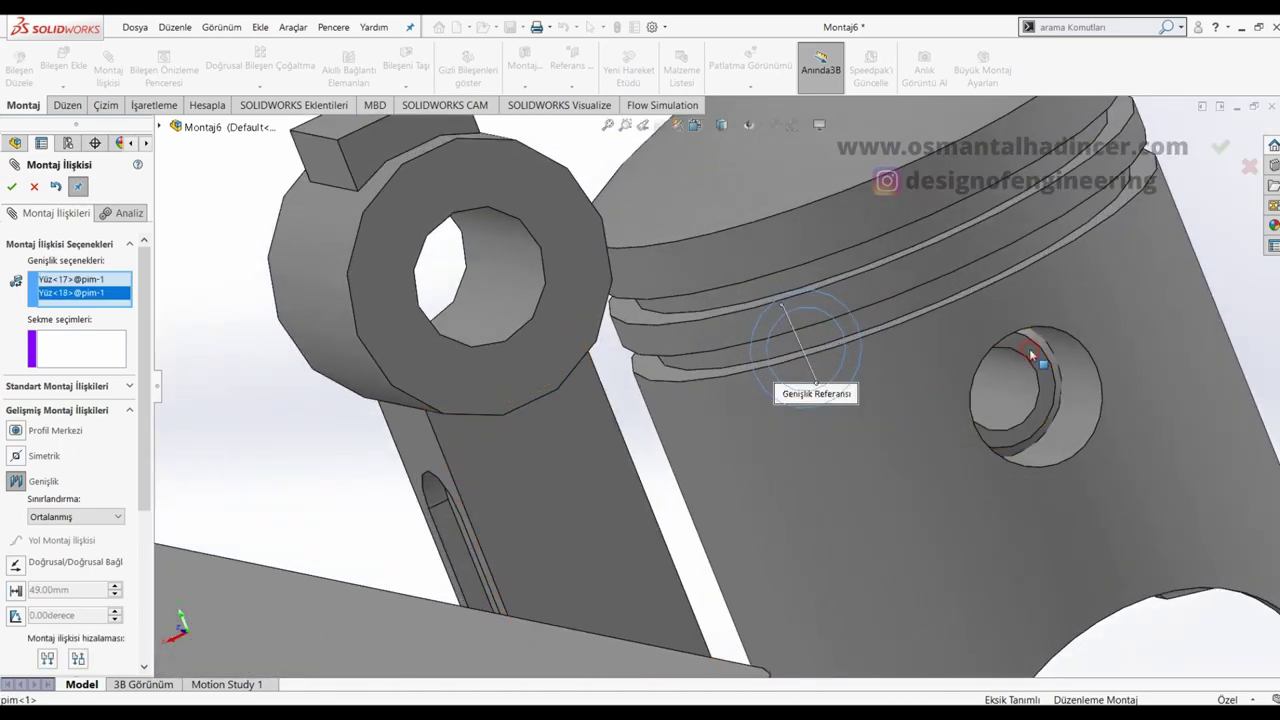
Step: Add the pin's opposite end face and a piston face, then confirm the Width mate
click(1033, 355)
scroll(1033, 355, up, 3)
mouse_move(910, 372)
middle_down()
mouse_move(1052, 349)
mouse_move(951, 537)
mouse_move(734, 406)
mouse_move(710, 292)
middle_up()
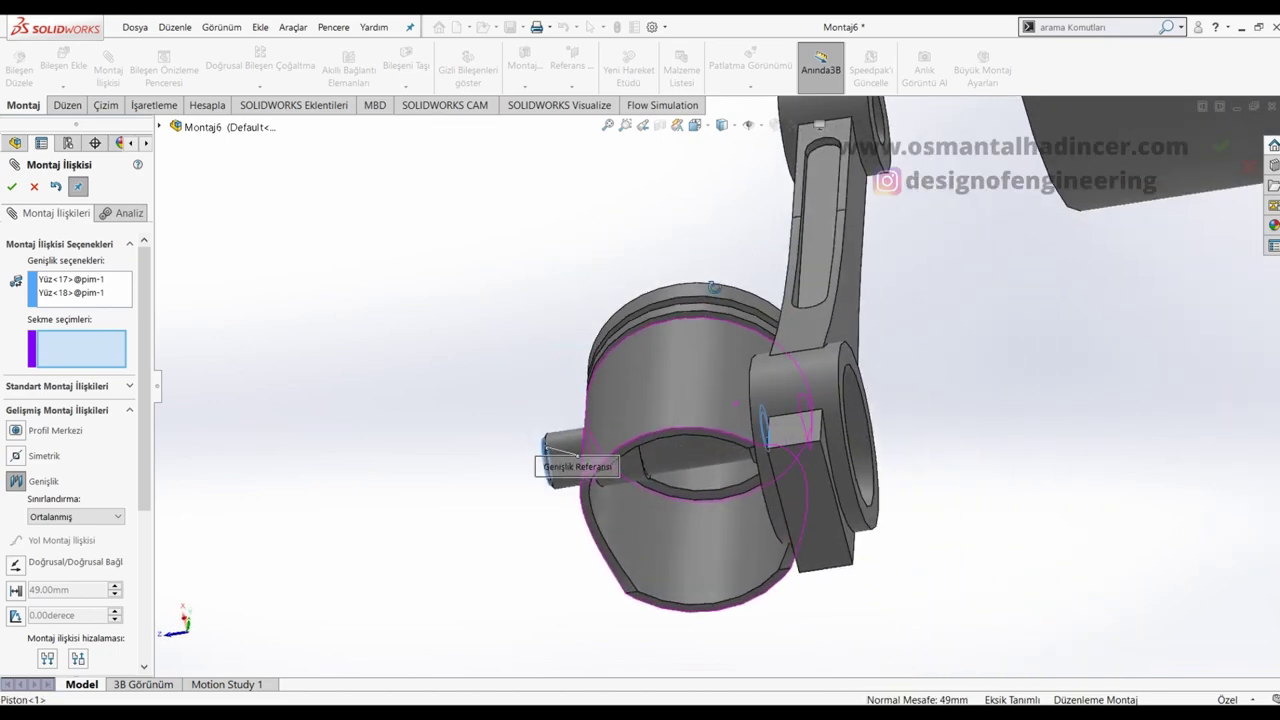
scroll(708, 300, down, 2)
scroll(698, 348, down, 2)
scroll(683, 354, down, 2)
scroll(643, 336, down, 2)
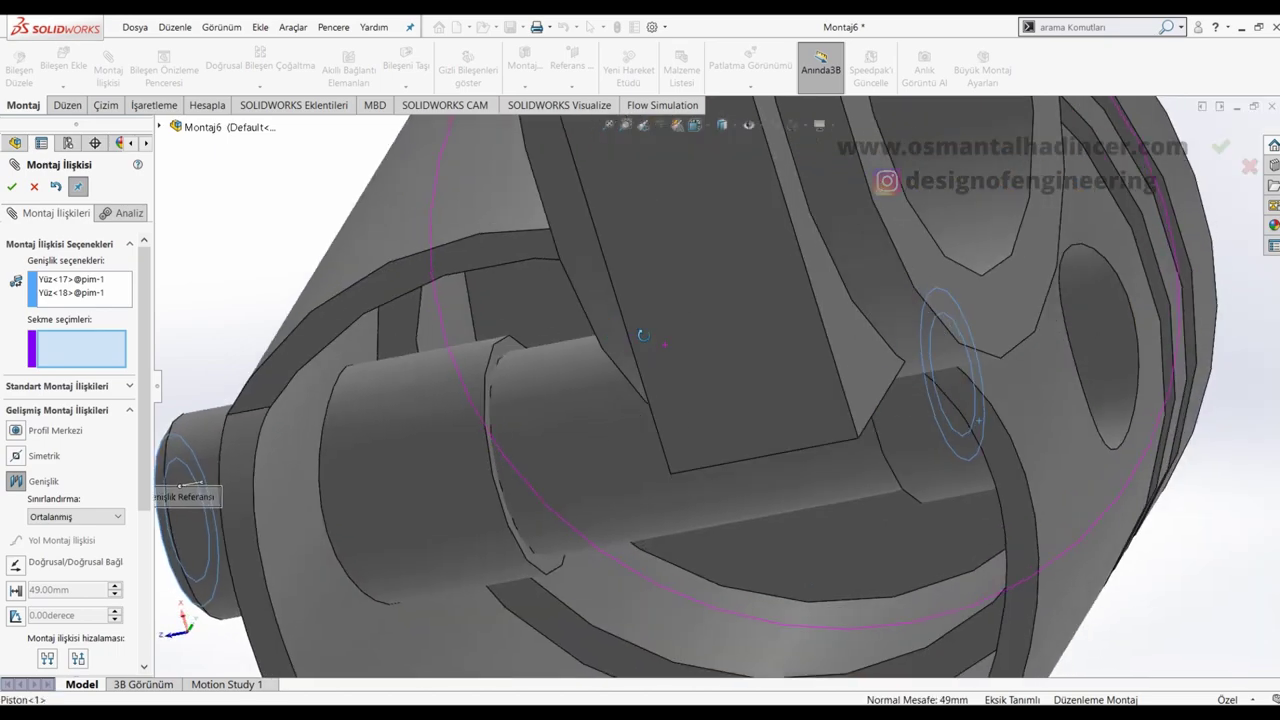
scroll(497, 336, down, 2)
scroll(489, 348, down, 2)
click(489, 348)
scroll(537, 352, up, 3)
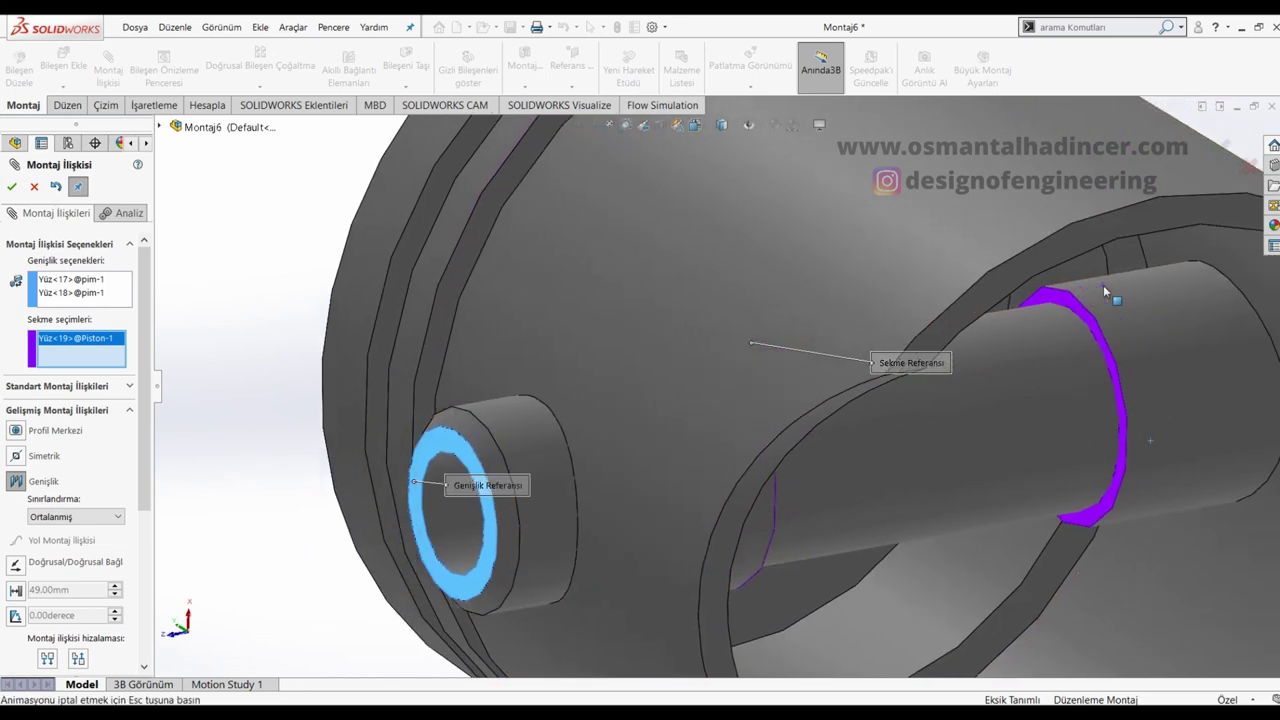
key(Return)
scroll(1085, 296, up, 3)
scroll(990, 355, up, 3)
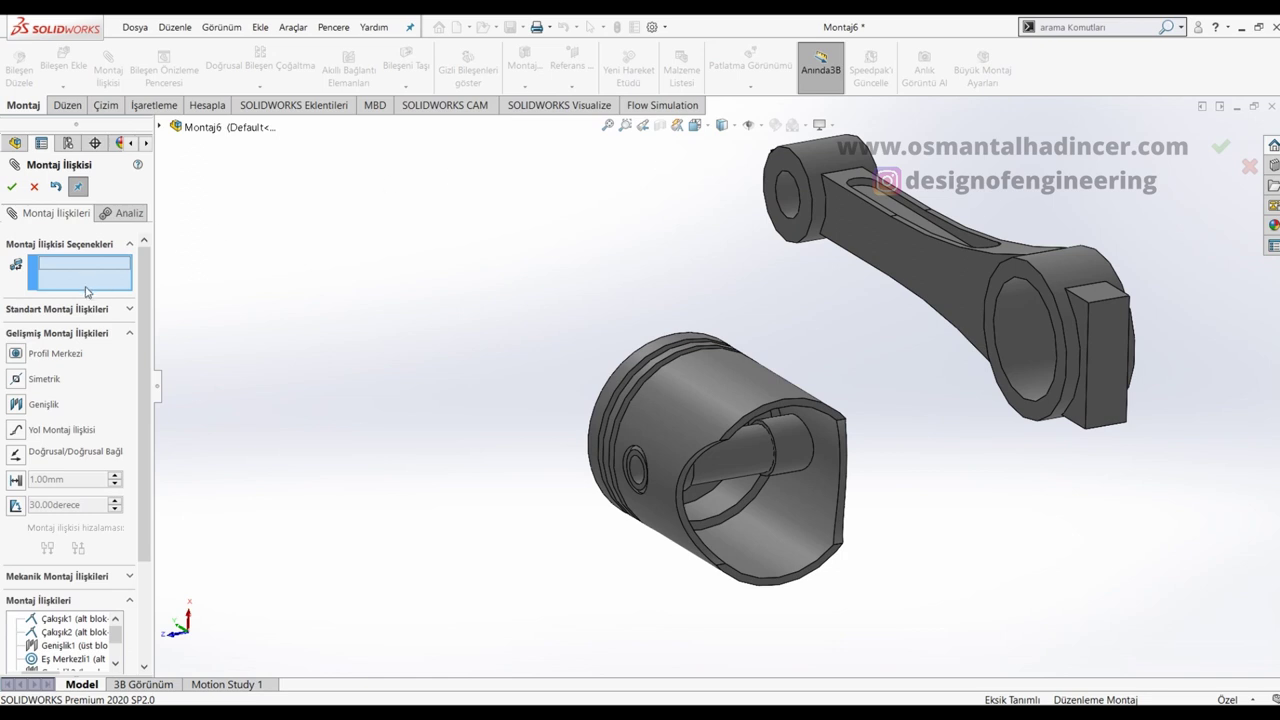
Step: Width-mate the rod's two small-end side faces between the piston's two inner faces
click(17, 404)
scroll(849, 206, down, 3)
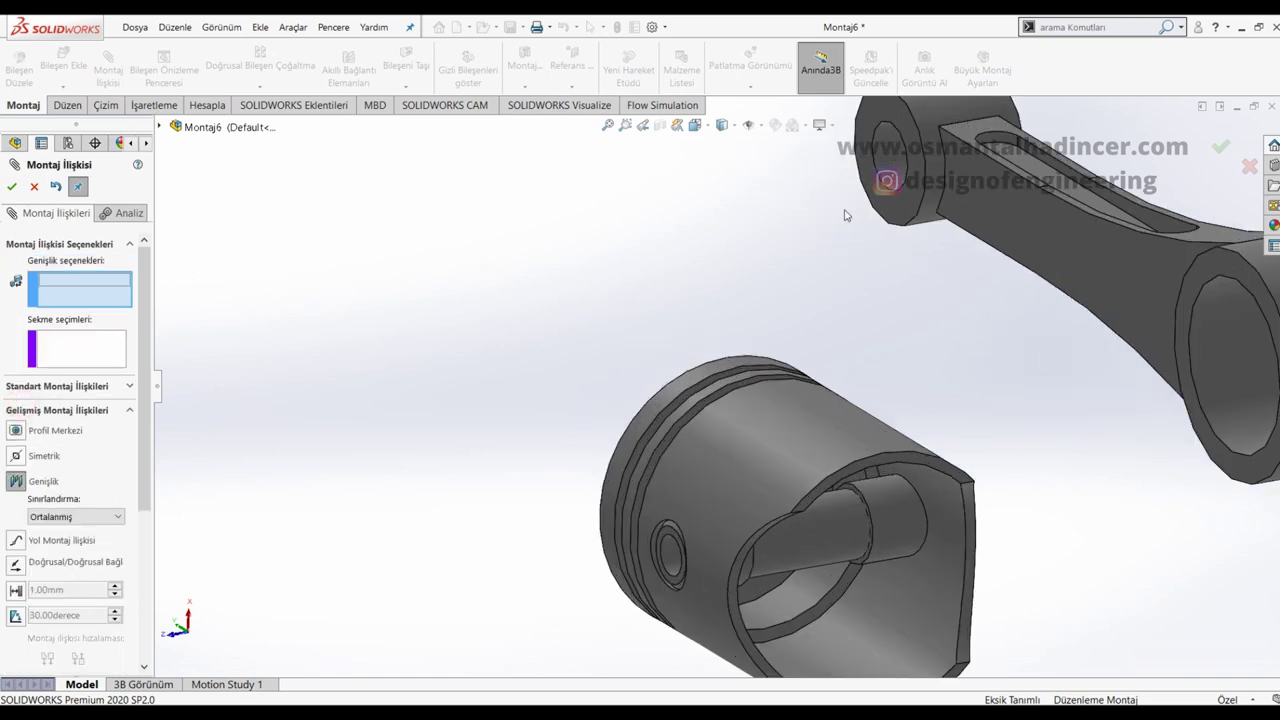
scroll(840, 195, up, 2)
click(835, 194)
middle_drag(888, 247, 843, 283)
click(976, 224)
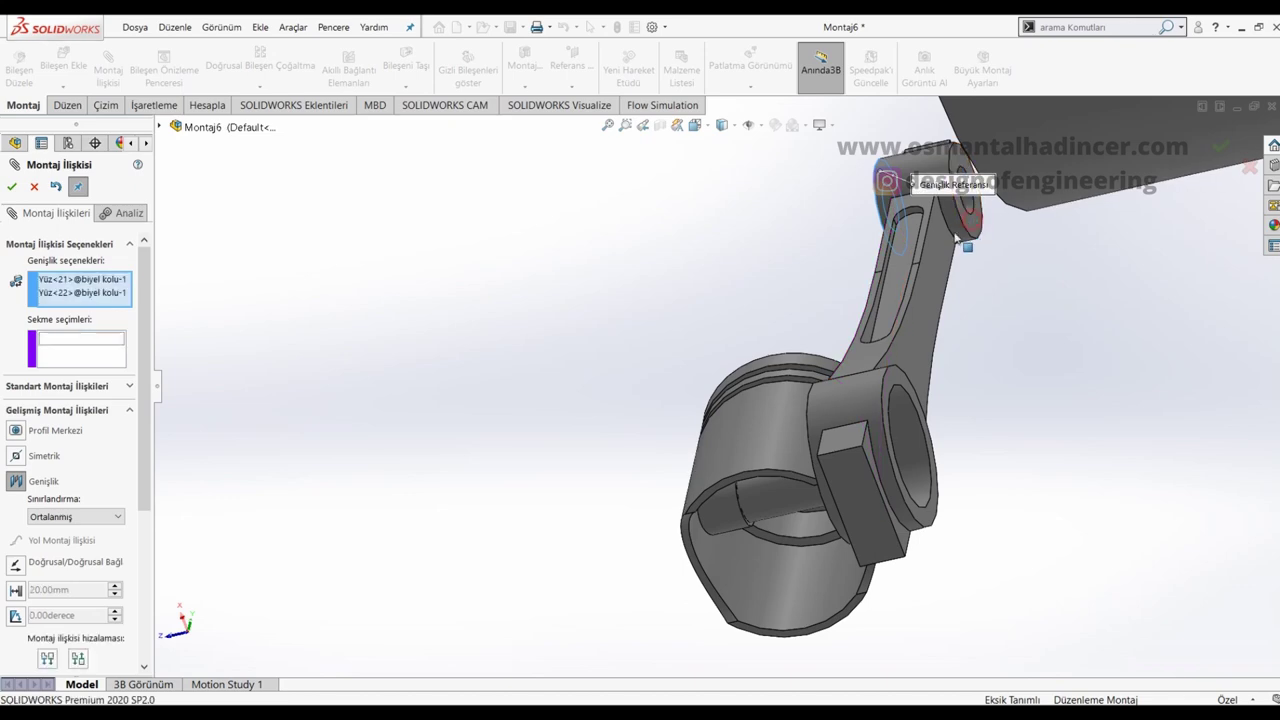
middle_drag(976, 224, 866, 420)
scroll(761, 518, down, 3)
middle_drag(761, 518, 677, 395)
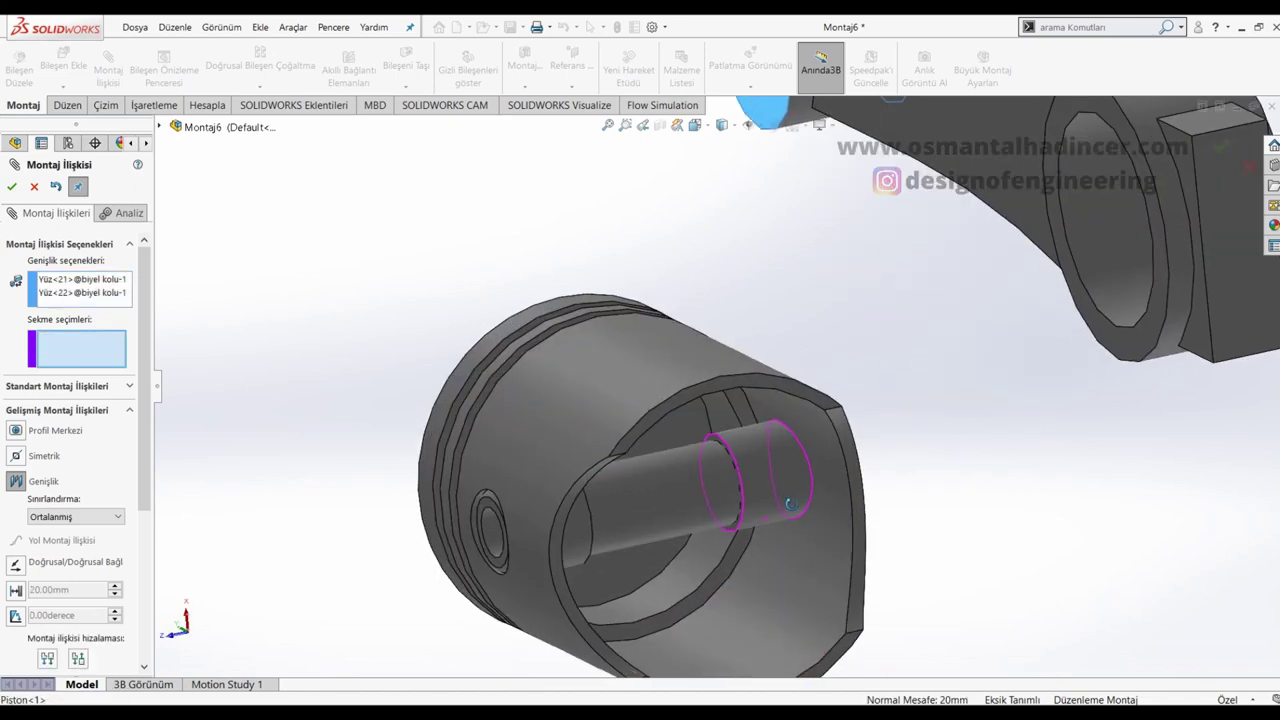
scroll(677, 395, down, 2)
click(677, 398)
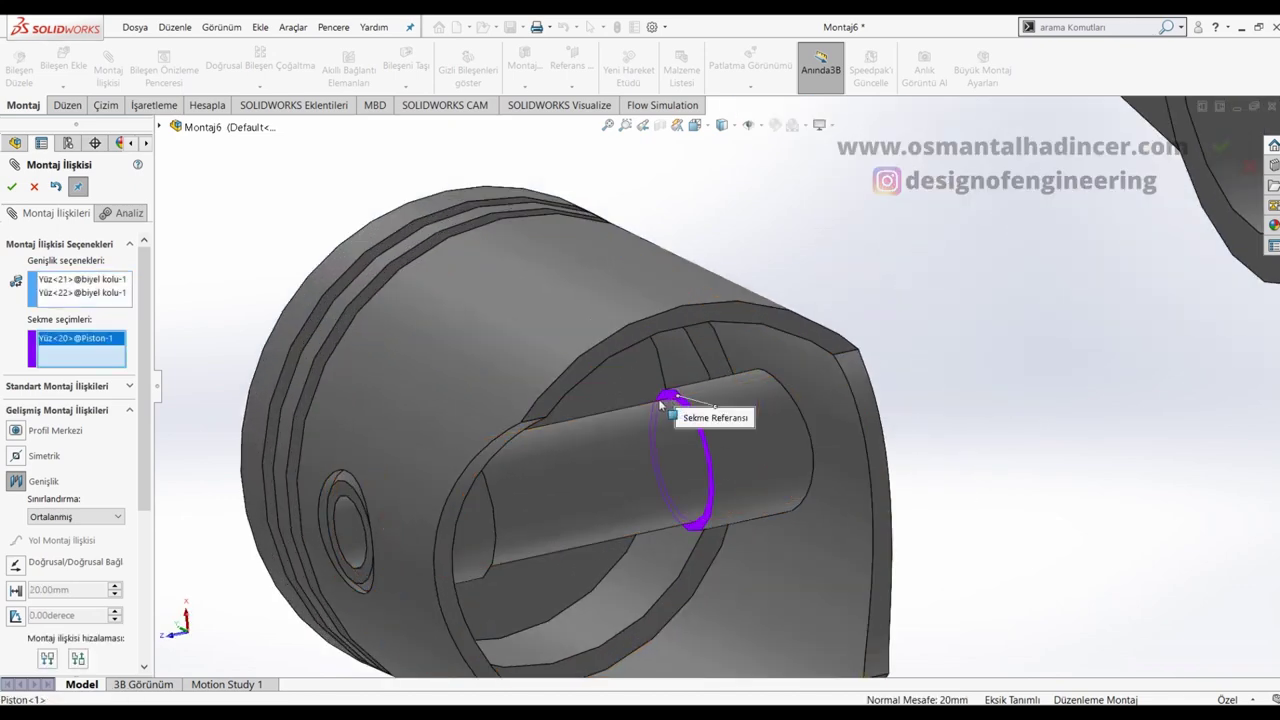
middle_drag(677, 398, 435, 445)
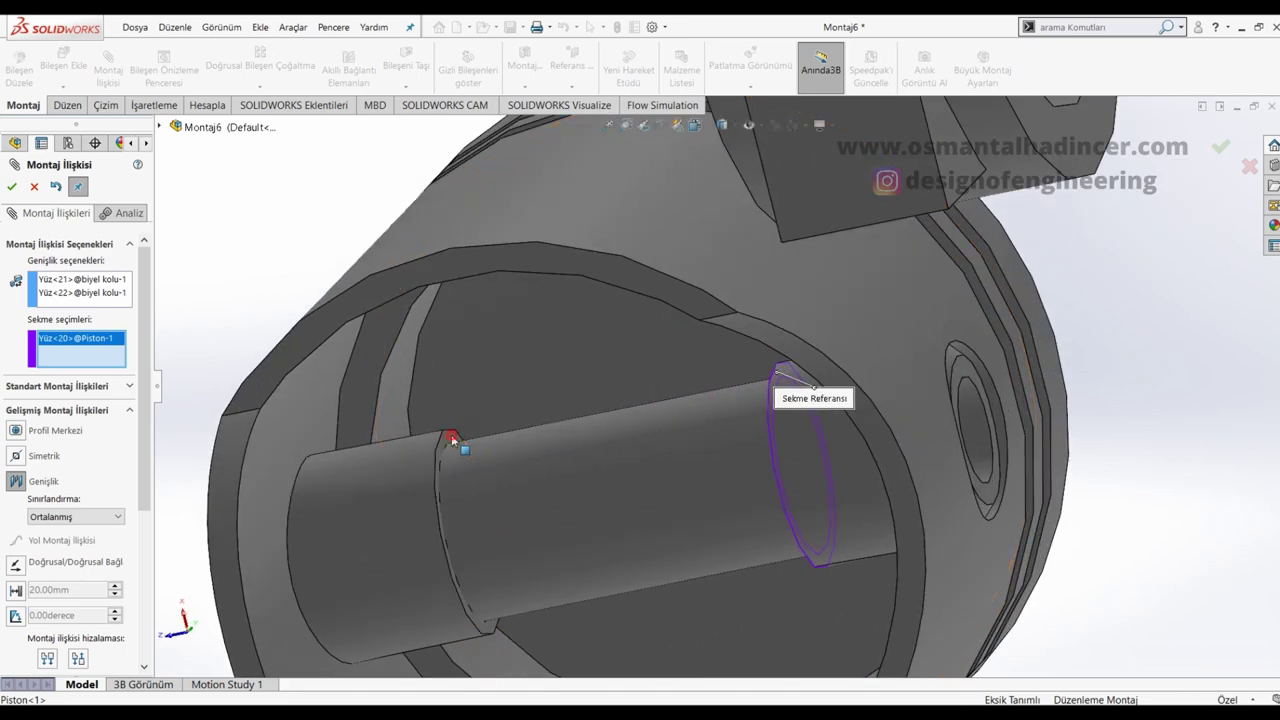
scroll(450, 443, up, 2)
click(452, 443)
Step: Make the rod's small-end bore concentric with the pim (Eş Merkezli3)
scroll(470, 449, up, 3)
mouse_move(489, 449)
middle_down()
mouse_move(543, 486)
mouse_move(509, 554)
mouse_move(494, 271)
mouse_move(711, 503)
middle_up()
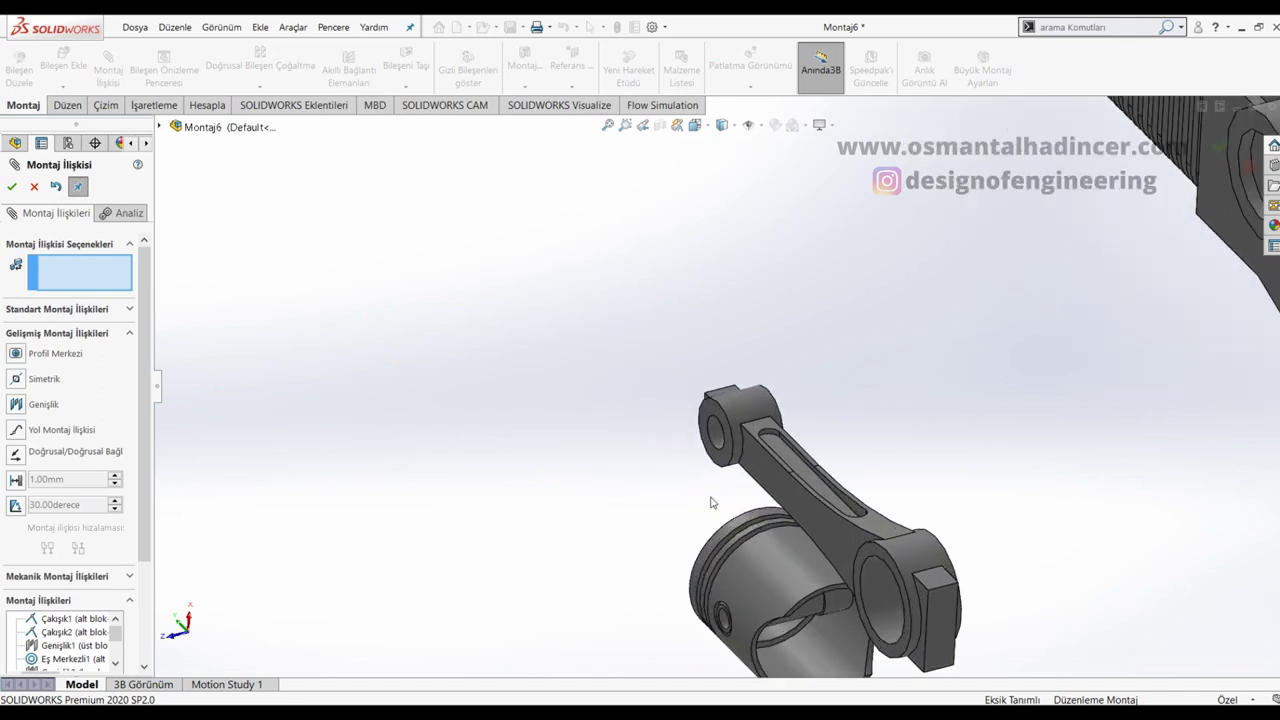
scroll(714, 398, down, 2)
click(714, 398)
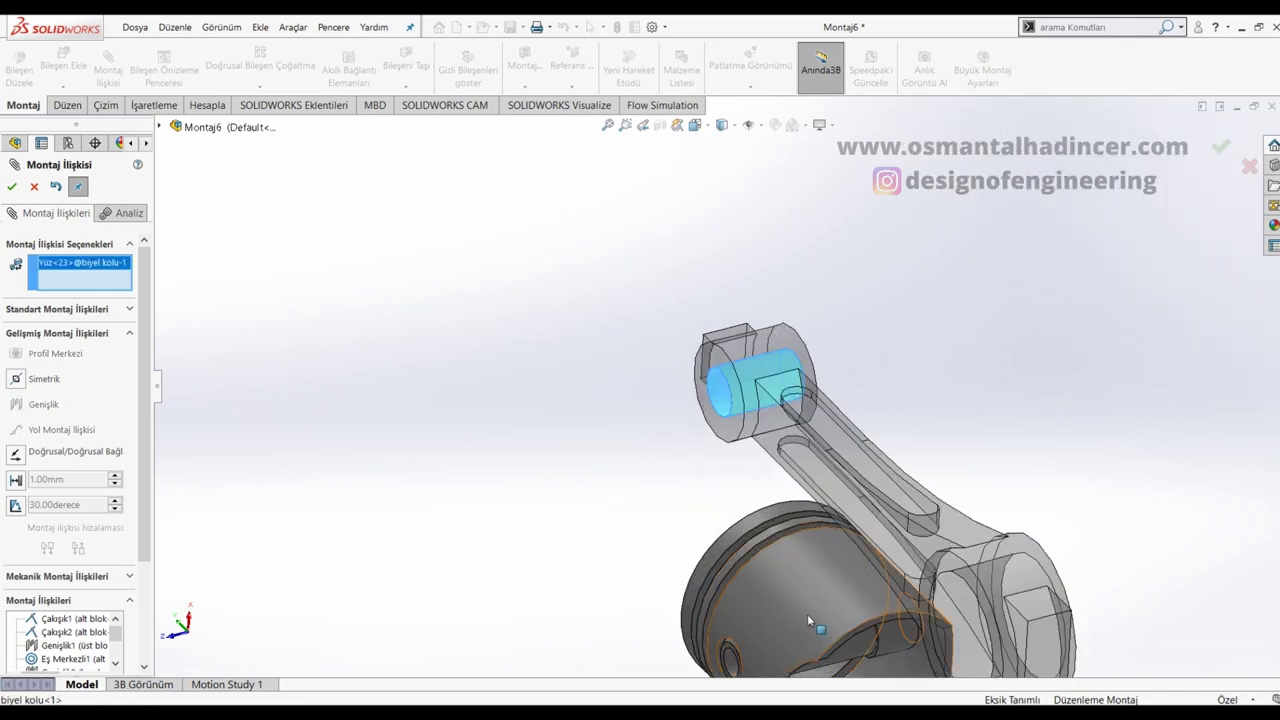
scroll(808, 615, down, 3)
click(772, 472)
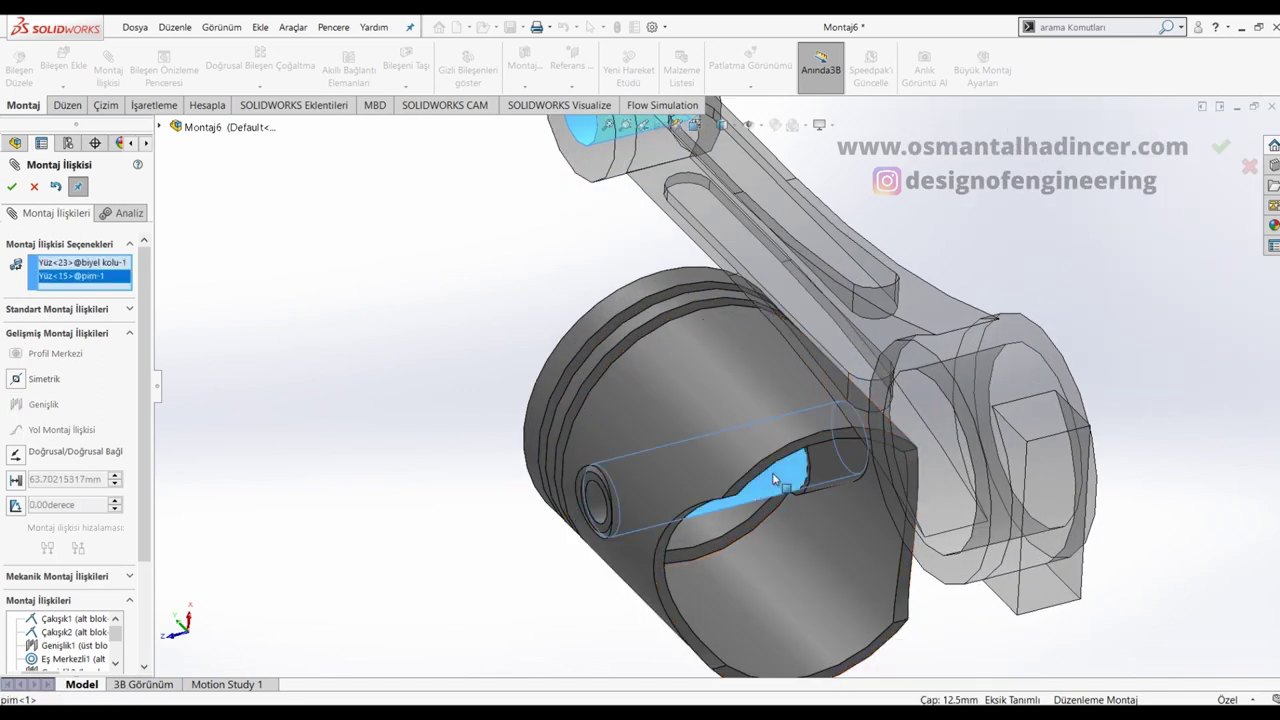
click(122, 310)
click(27, 444)
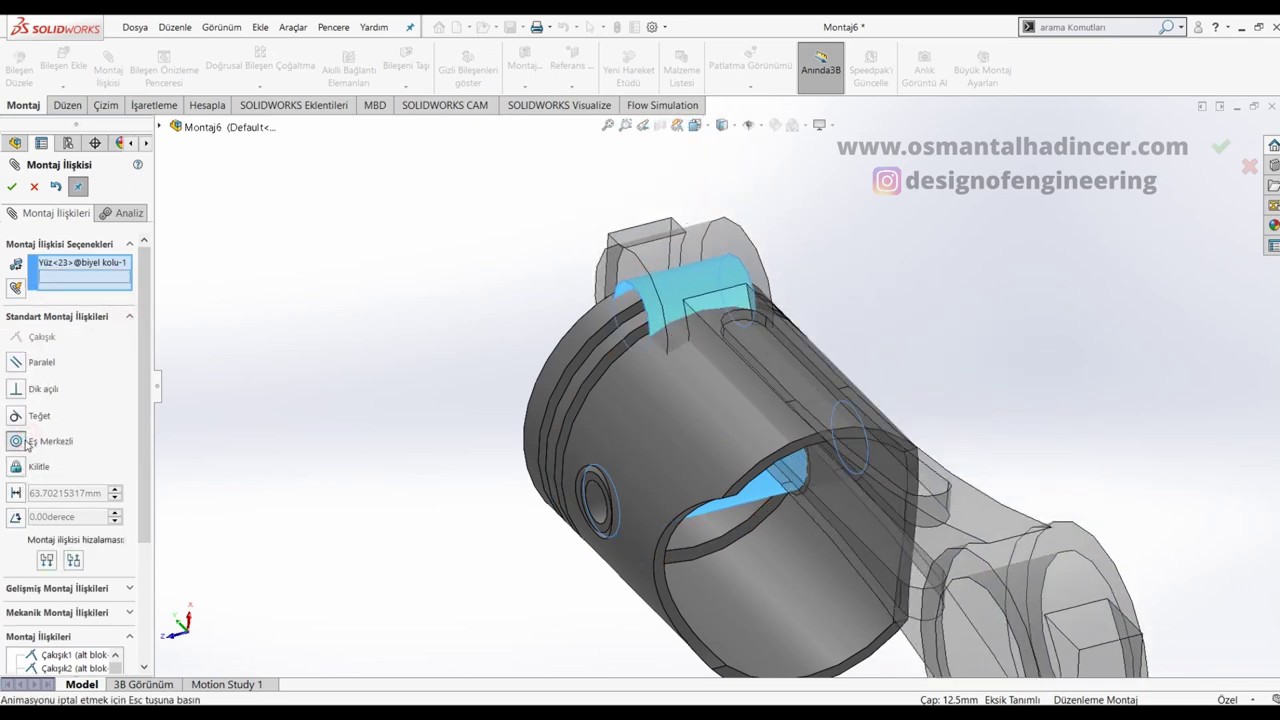
click(11, 186)
scroll(771, 600, up, 5)
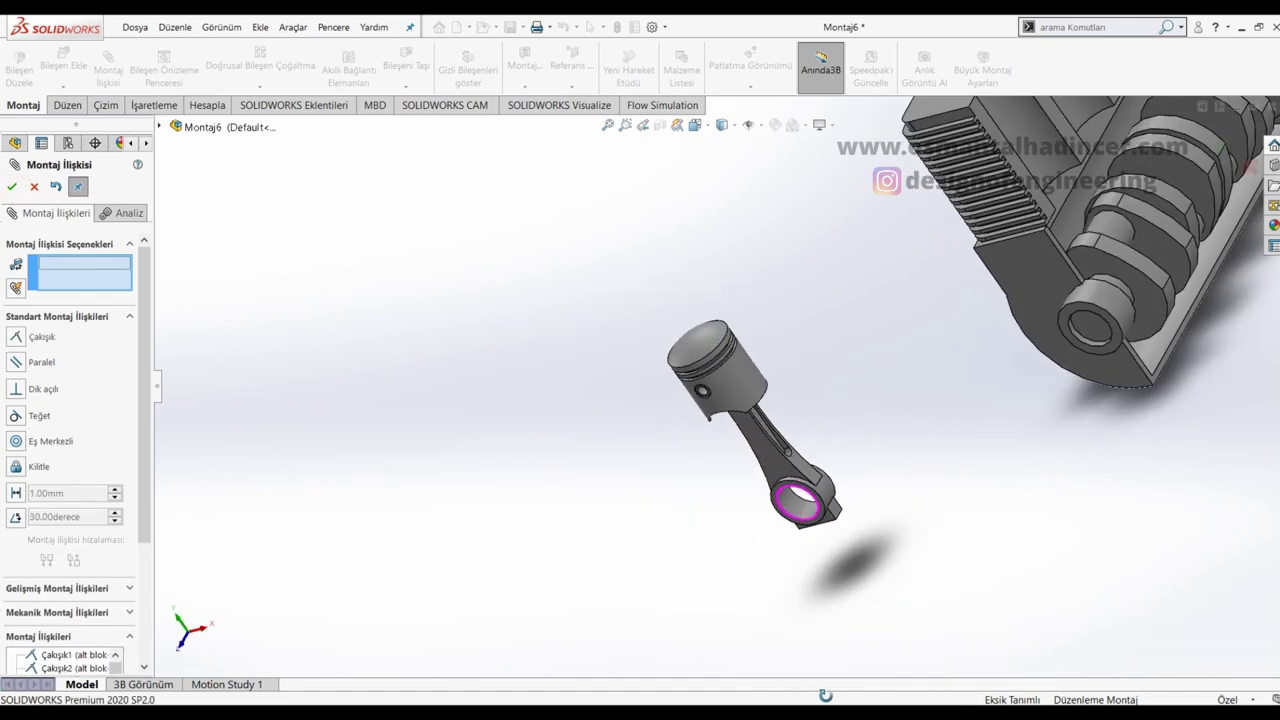
Step: Mate the rod's big-end bore concentric with the first krank mili crankpin
scroll(820, 612, down, 3)
scroll(760, 420, down, 2)
click(748, 390)
scroll(921, 397, up, 3)
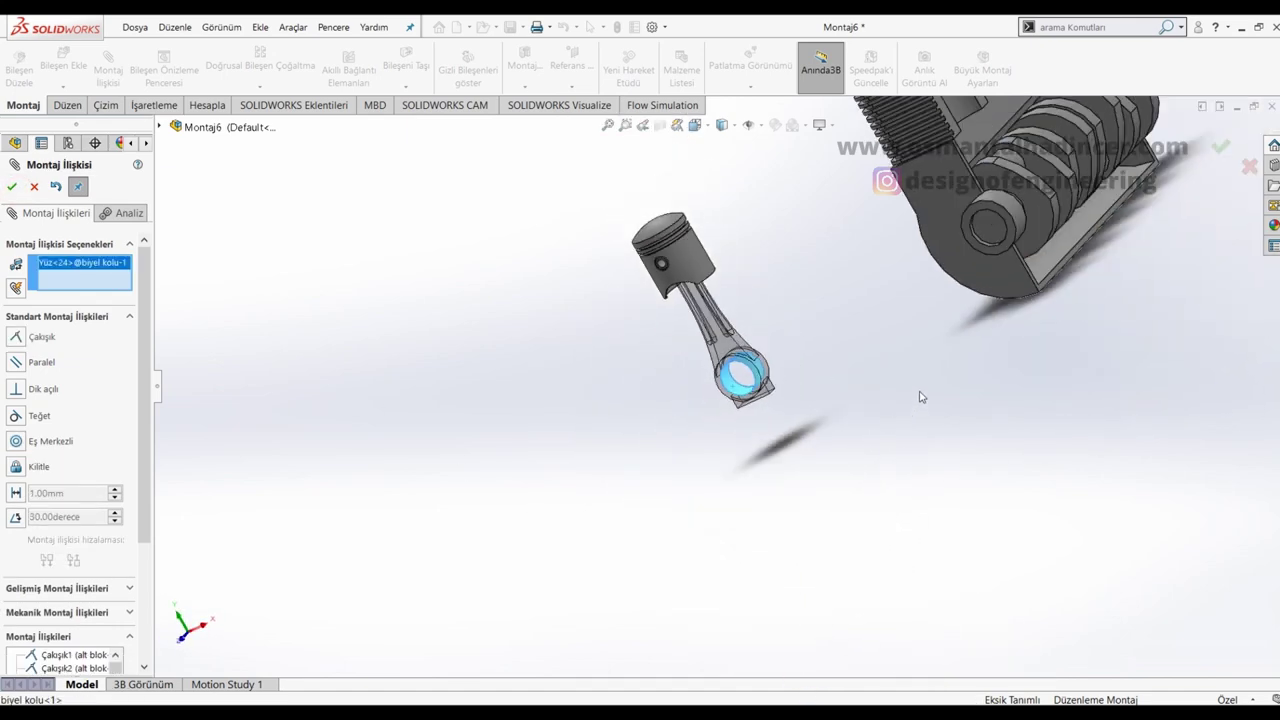
middle_drag(921, 397, 782, 499)
scroll(782, 499, down, 2)
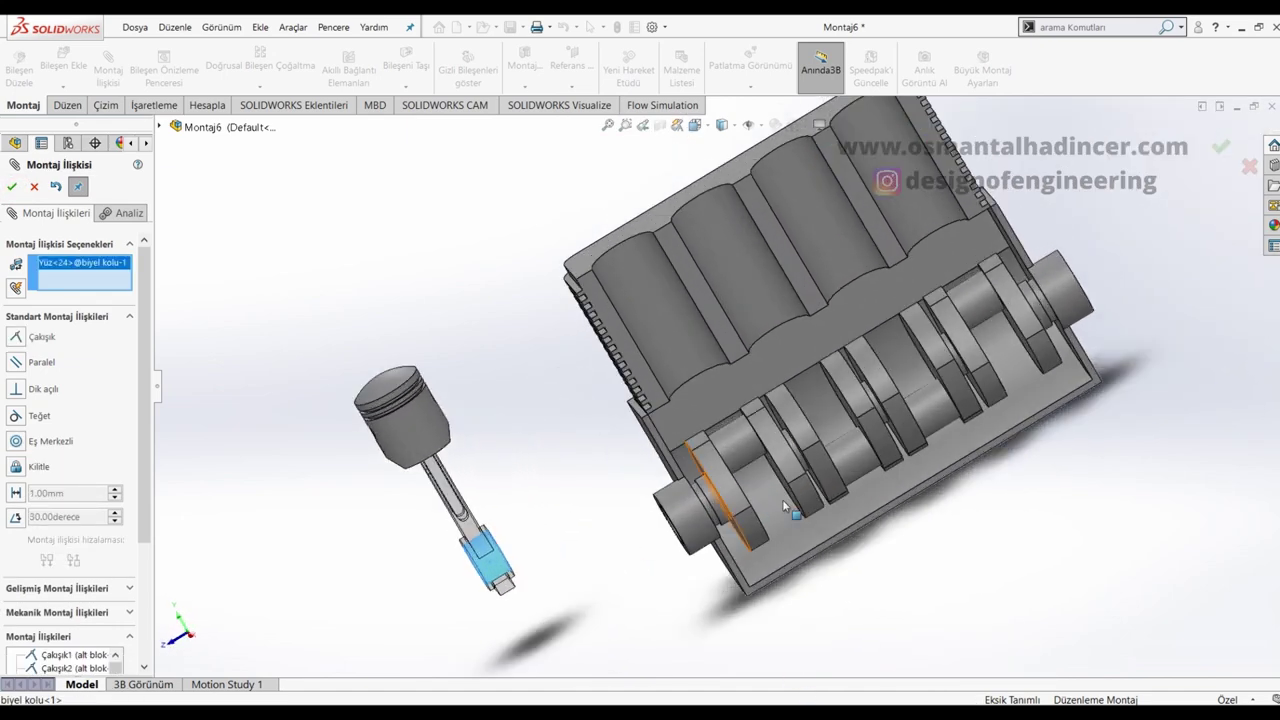
click(738, 448)
key(Return)
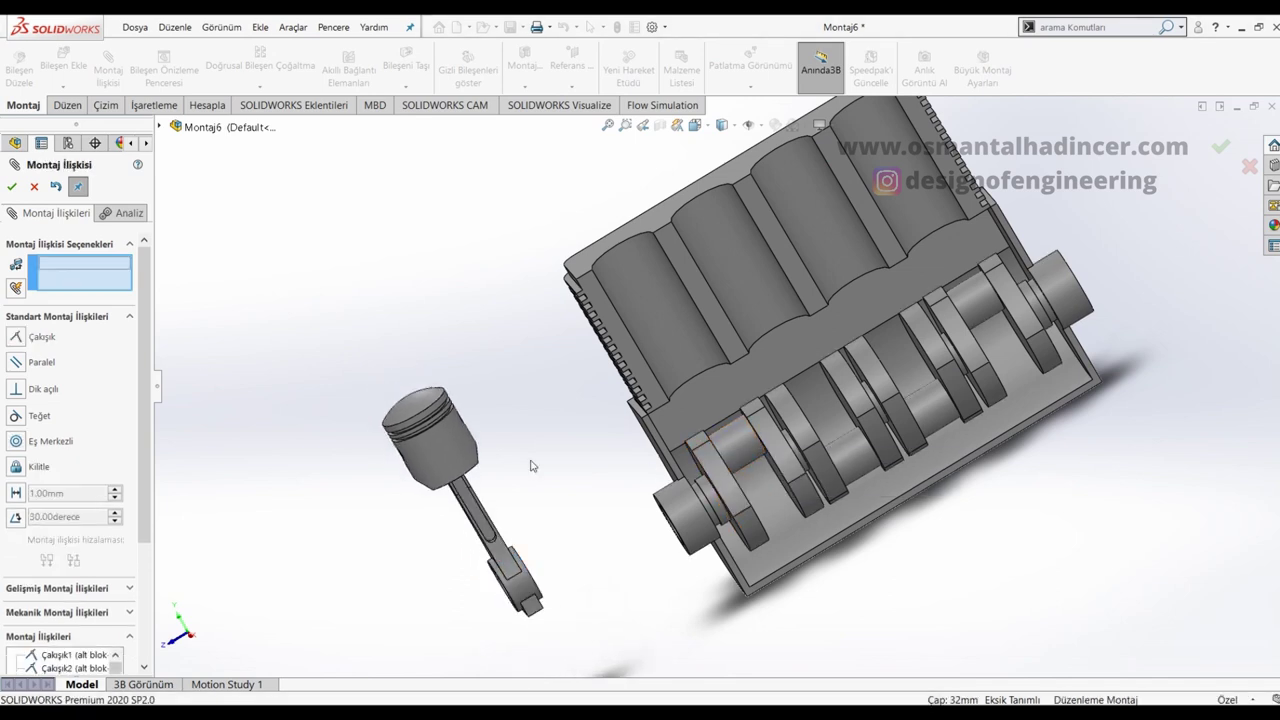
Step: Centre the rod's big end on the crankpin with Width mate Genişlik5
click(59, 314)
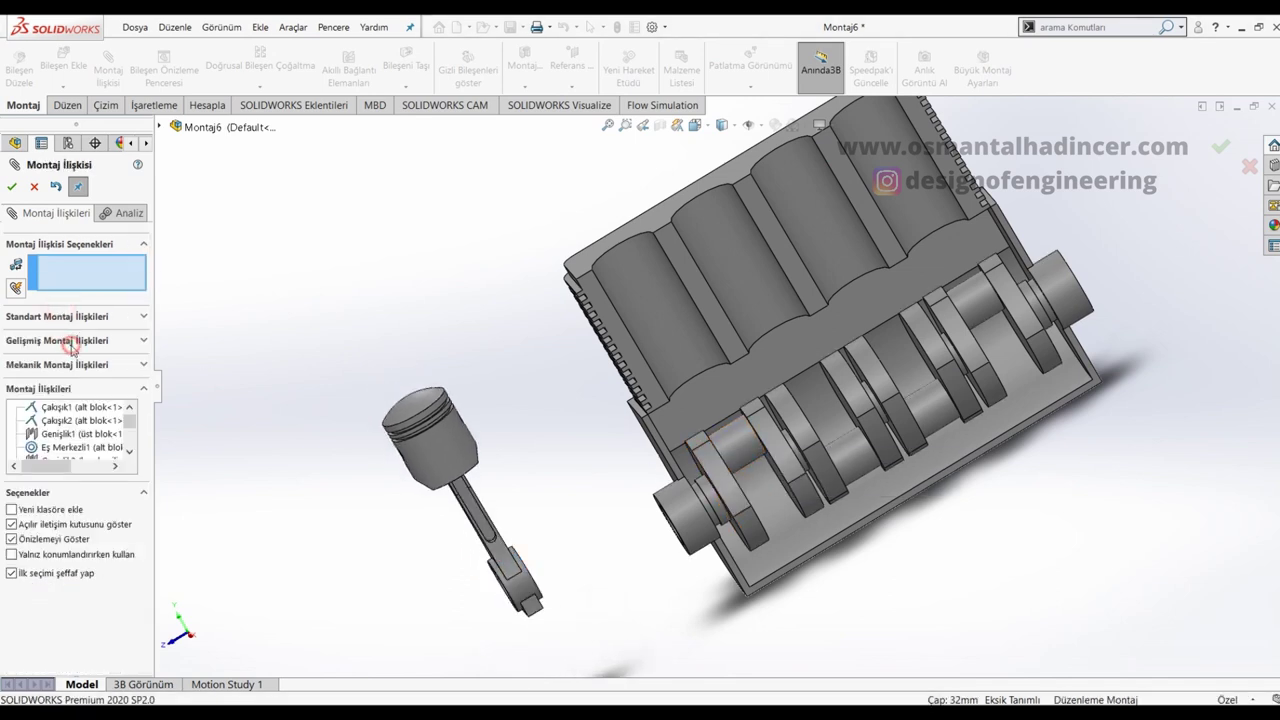
click(71, 343)
click(16, 404)
scroll(491, 534, down, 2)
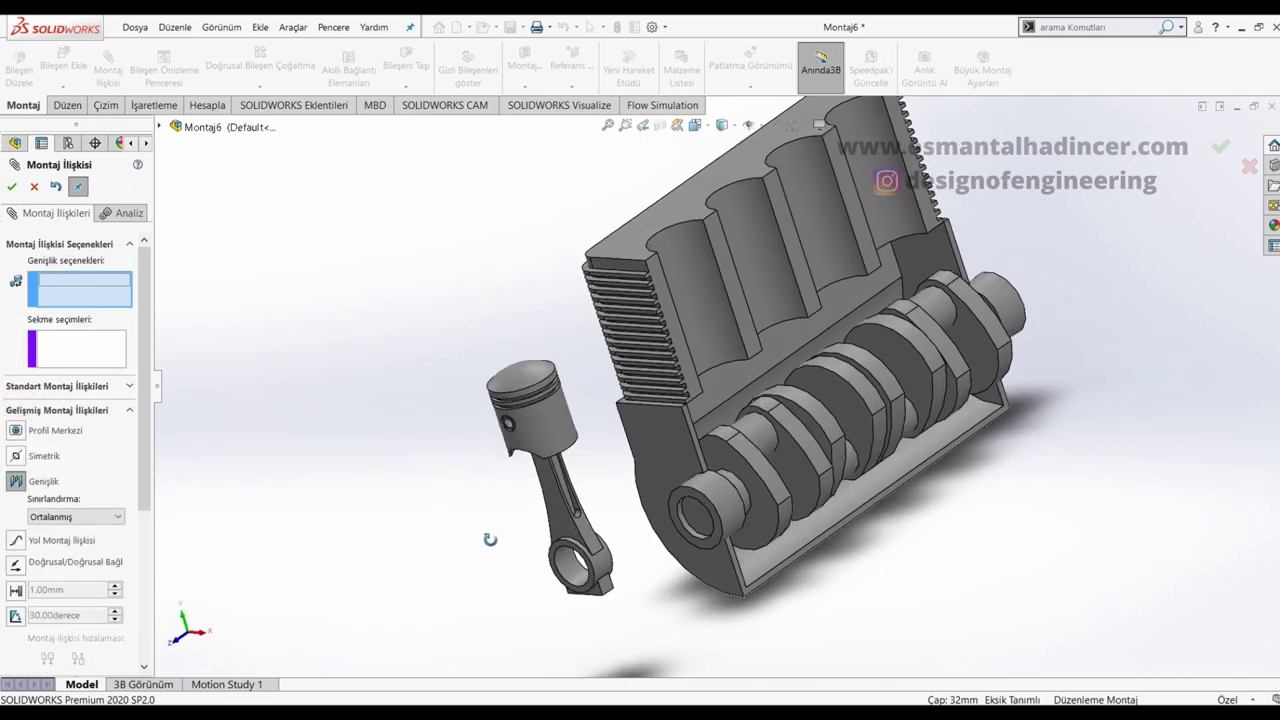
scroll(669, 577, down, 3)
scroll(695, 555, down, 3)
click(695, 555)
mouse_move(695, 555)
middle_down()
mouse_move(594, 583)
mouse_move(760, 545)
middle_up()
click(760, 542)
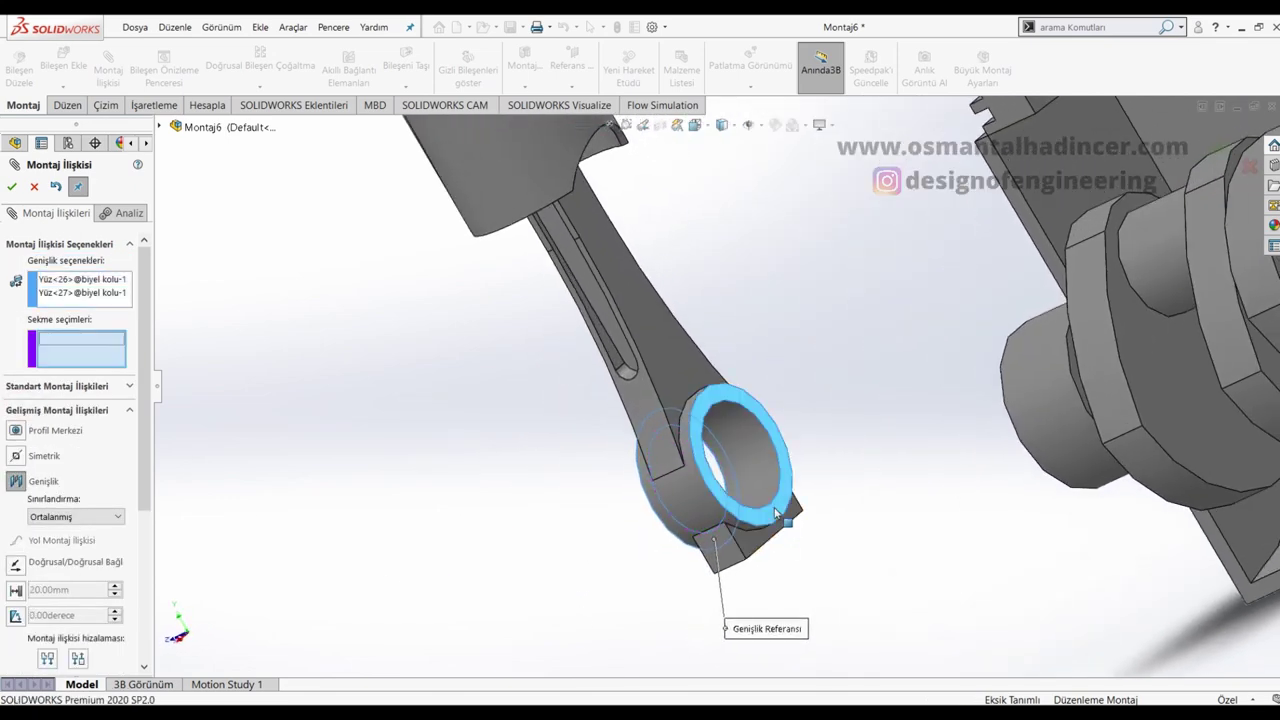
scroll(770, 535, up, 3)
scroll(910, 378, down, 2)
click(924, 372)
middle_drag(940, 372, 1008, 373)
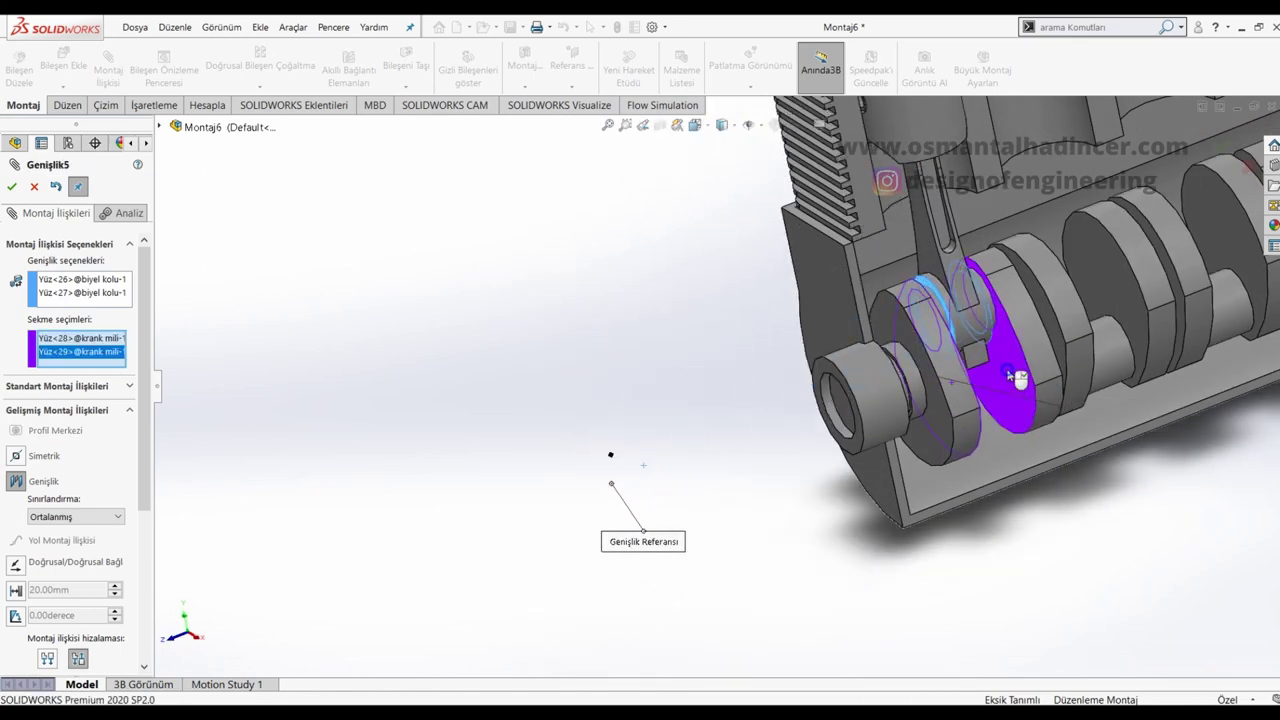
key(Return)
Step: Close the Mate PropertyManager and return to the assembly tree
scroll(1005, 372, up, 3)
ctrl+middle_drag(995, 372, 685, 385)
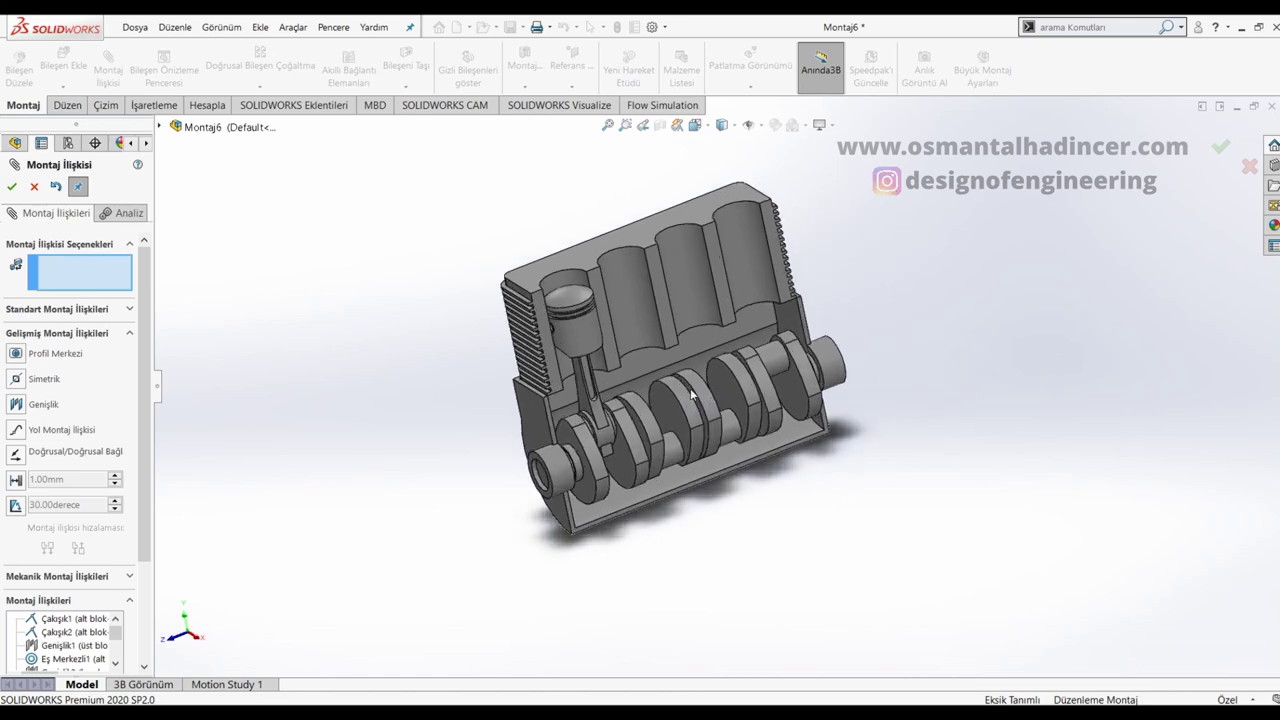
scroll(670, 374, down, 1)
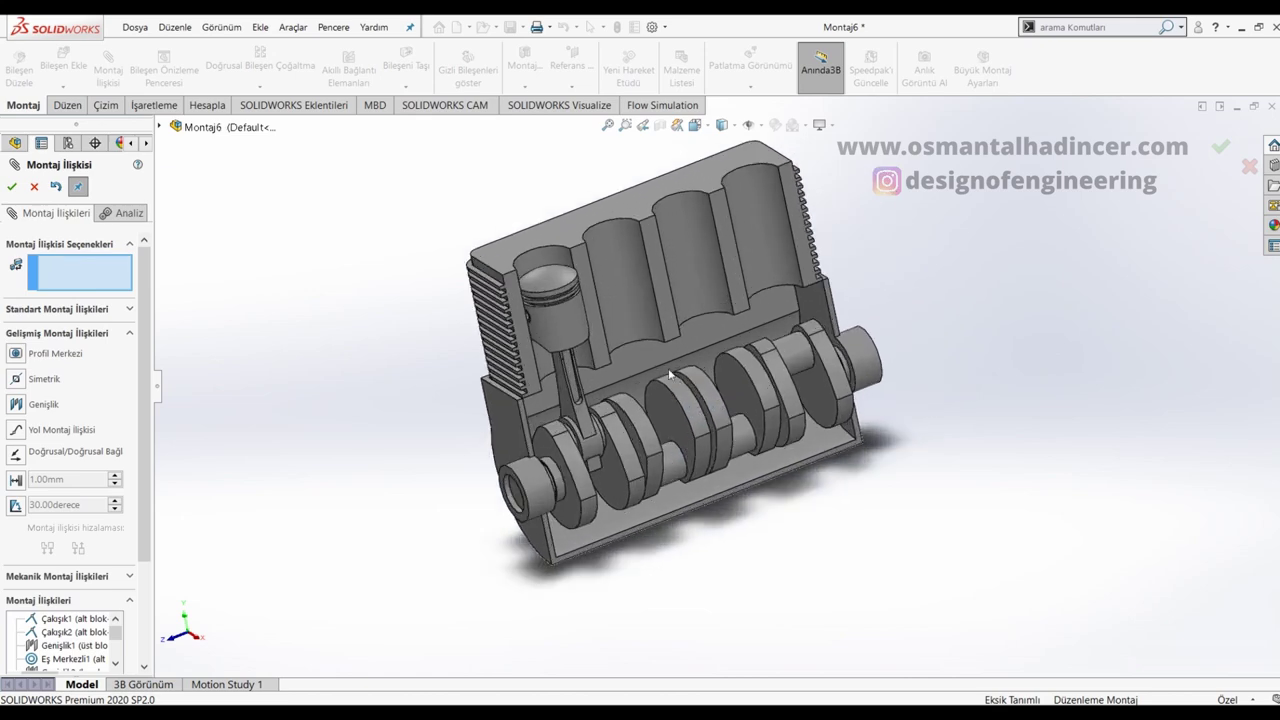
click(12, 188)
middle_drag(569, 314, 584, 314)
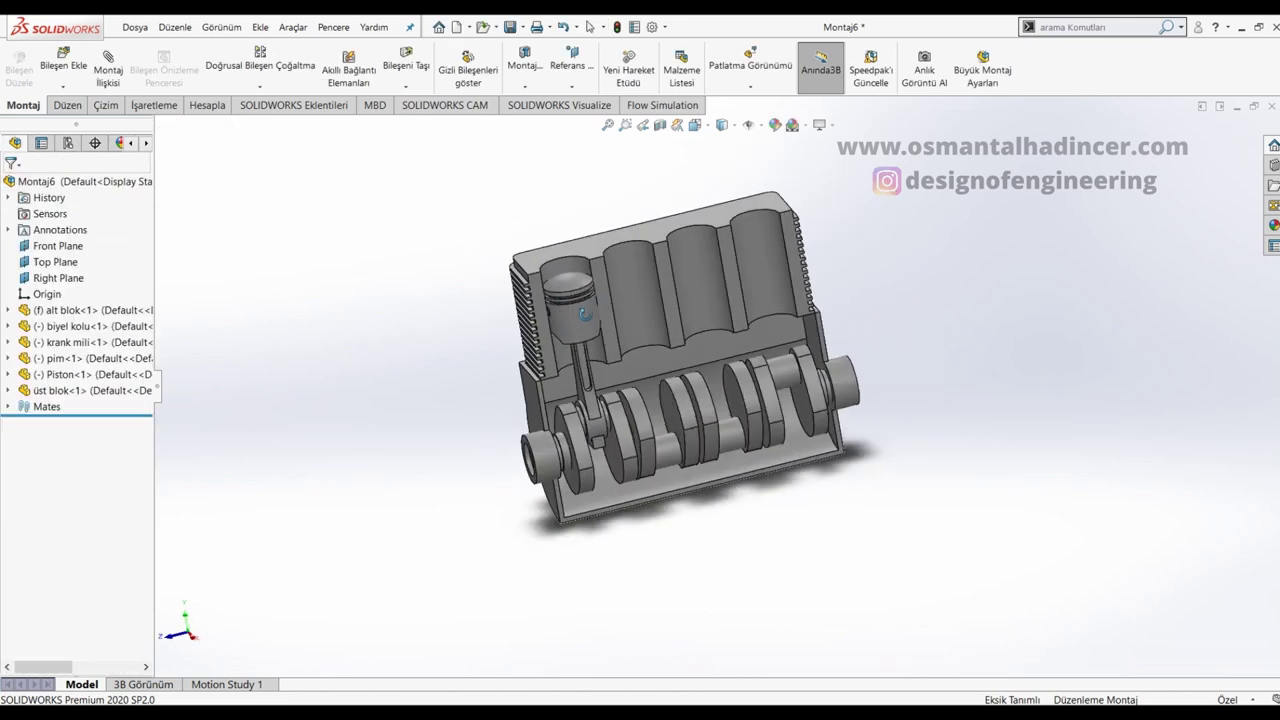
Step: Select the Piston, biyel kolu and pim and choose Montaj İlişkileri ile Kopyala (Copy with Mates)
scroll(583, 320, down, 2)
scroll(628, 375, down, 2)
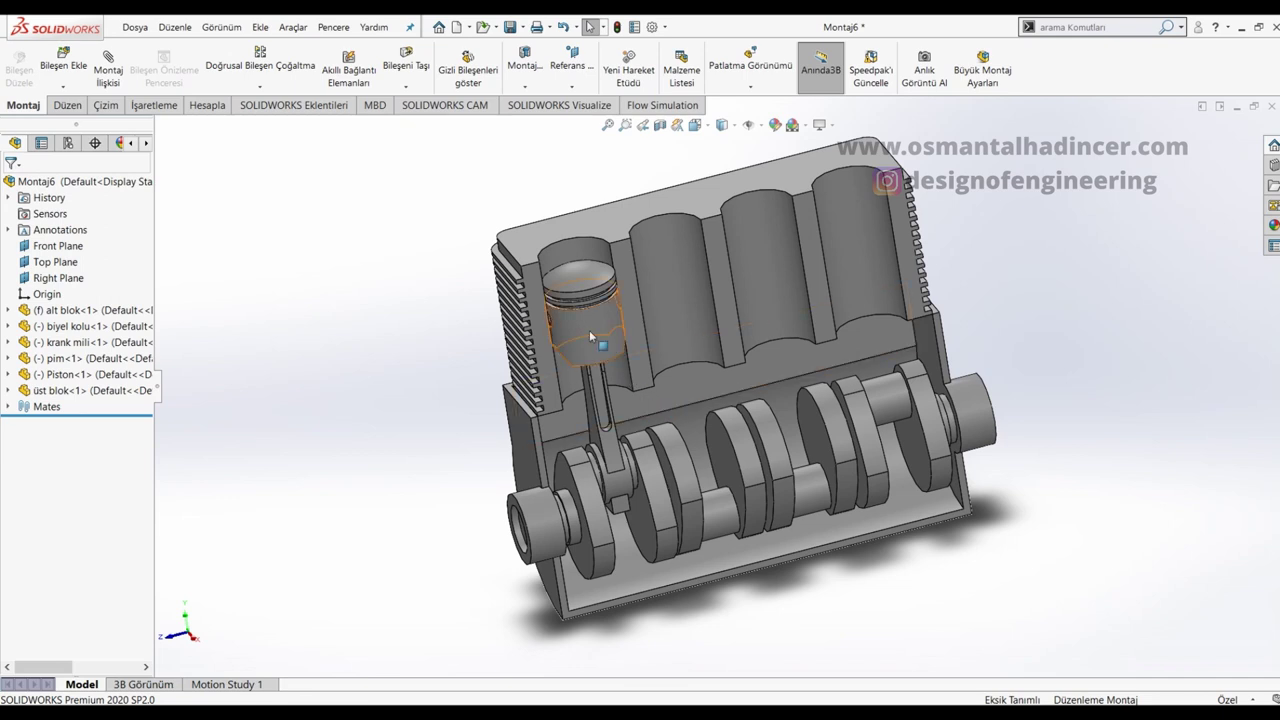
scroll(589, 330, up, 2)
click(618, 352)
click(619, 355)
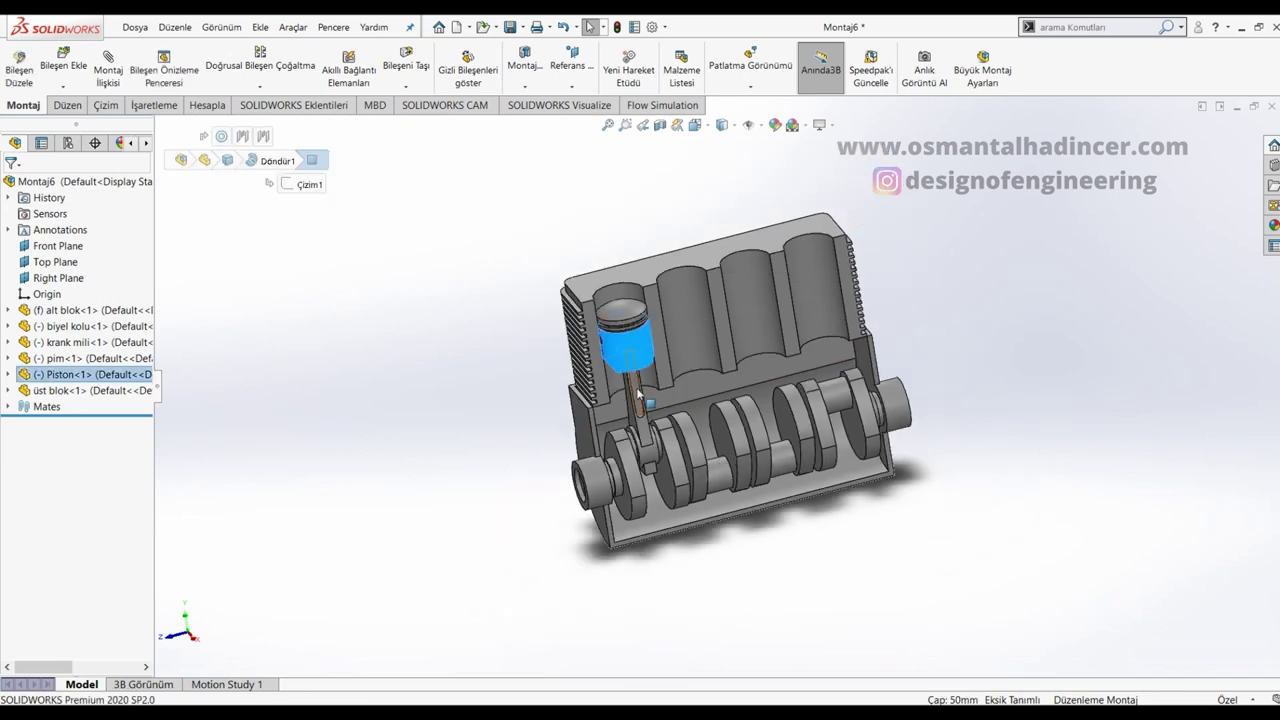
ctrl+click(638, 395)
scroll(645, 388, down, 1)
scroll(654, 378, down, 2)
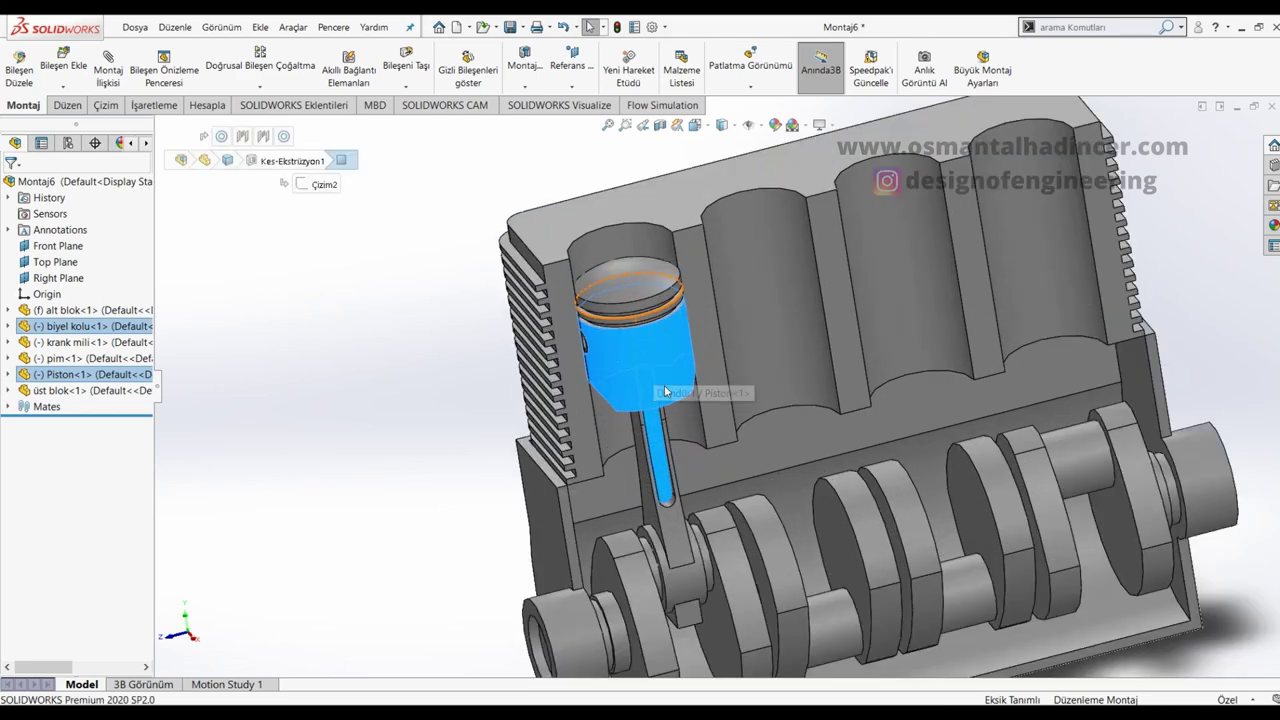
scroll(650, 378, down, 2)
scroll(600, 340, down, 2)
scroll(540, 330, down, 2)
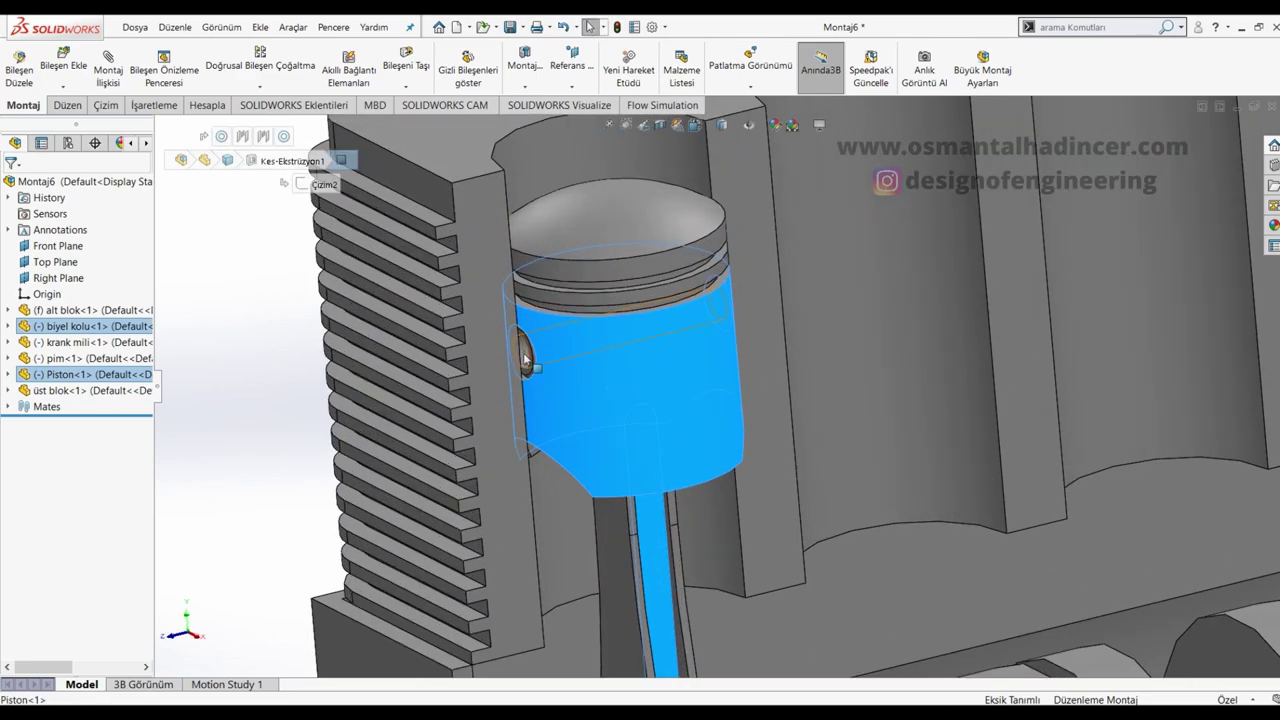
ctrl+click(525, 360)
scroll(600, 370, up, 2)
scroll(650, 390, up, 2)
scroll(688, 400, up, 2)
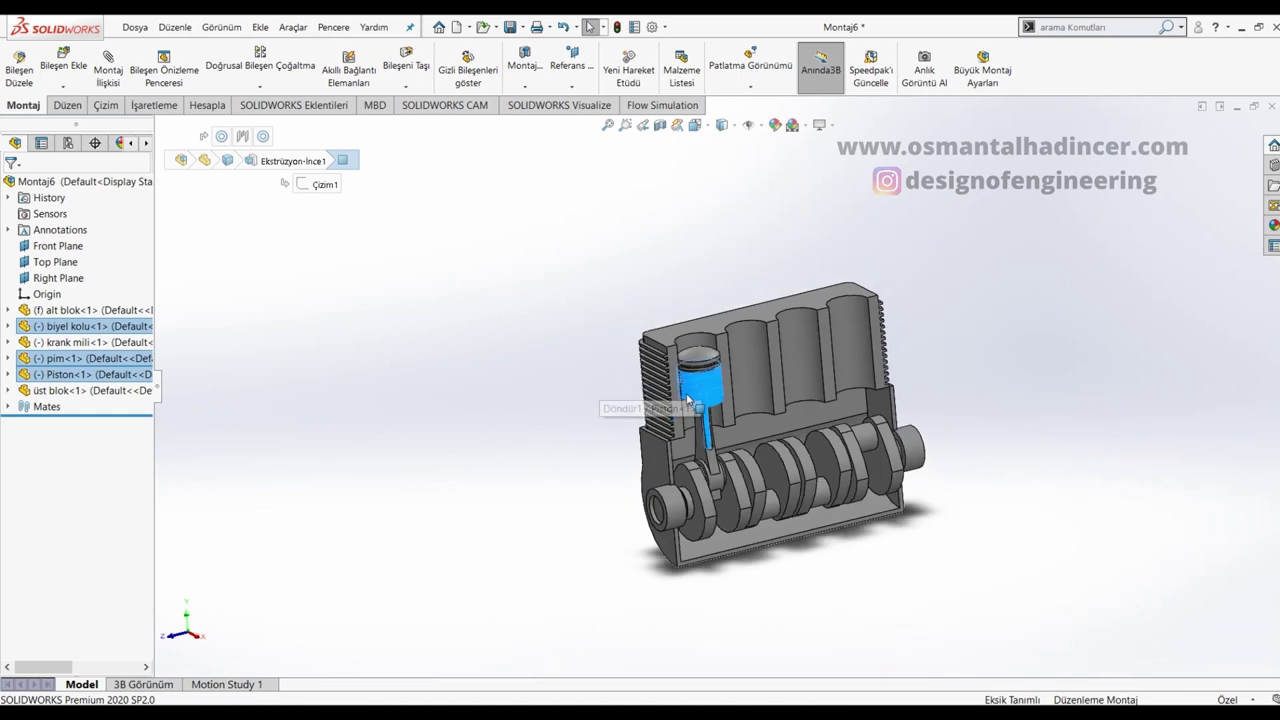
right_click(700, 390)
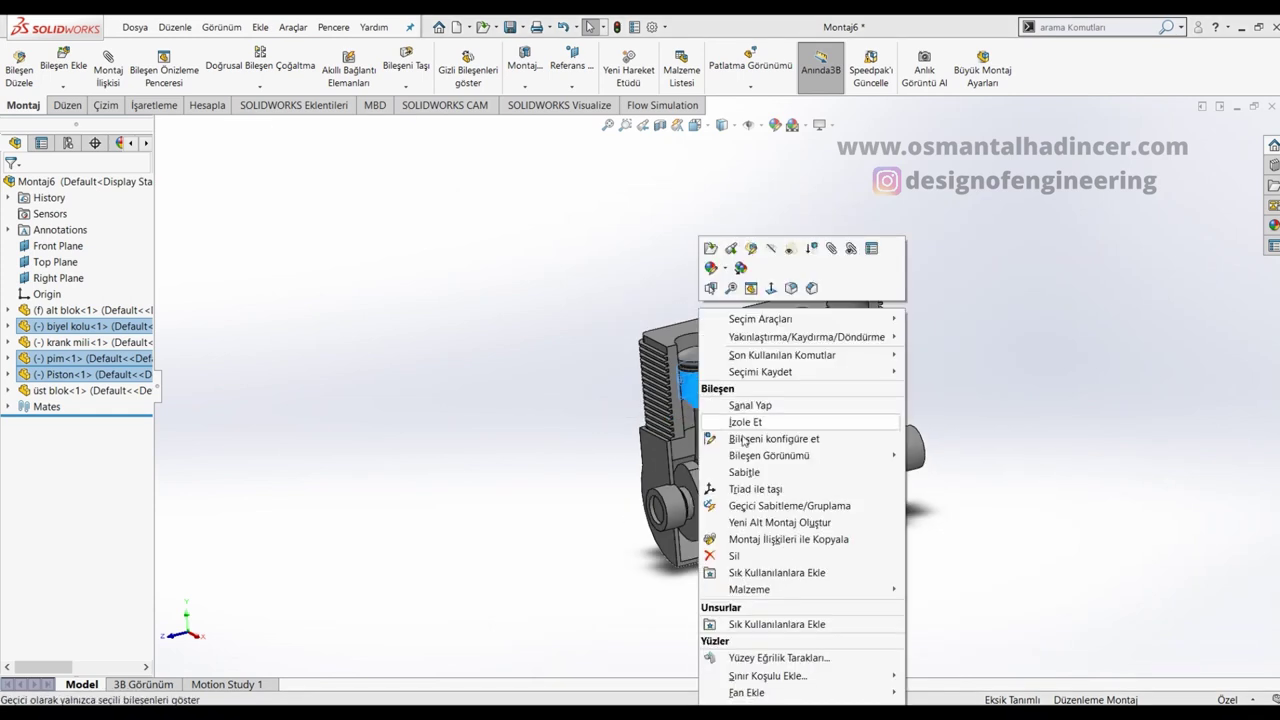
click(792, 548)
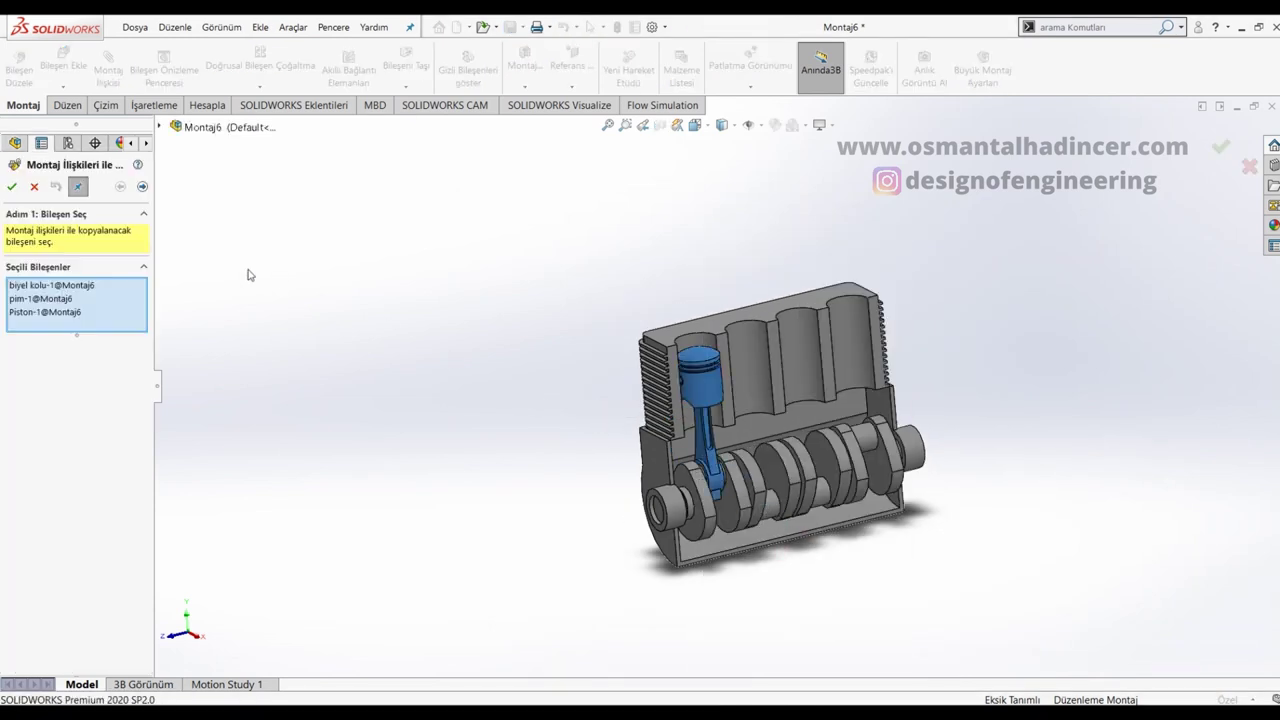
Step: Give the first copy a crankpin face for Eş Merkezli and two crank faces for Genişlik
click(142, 187)
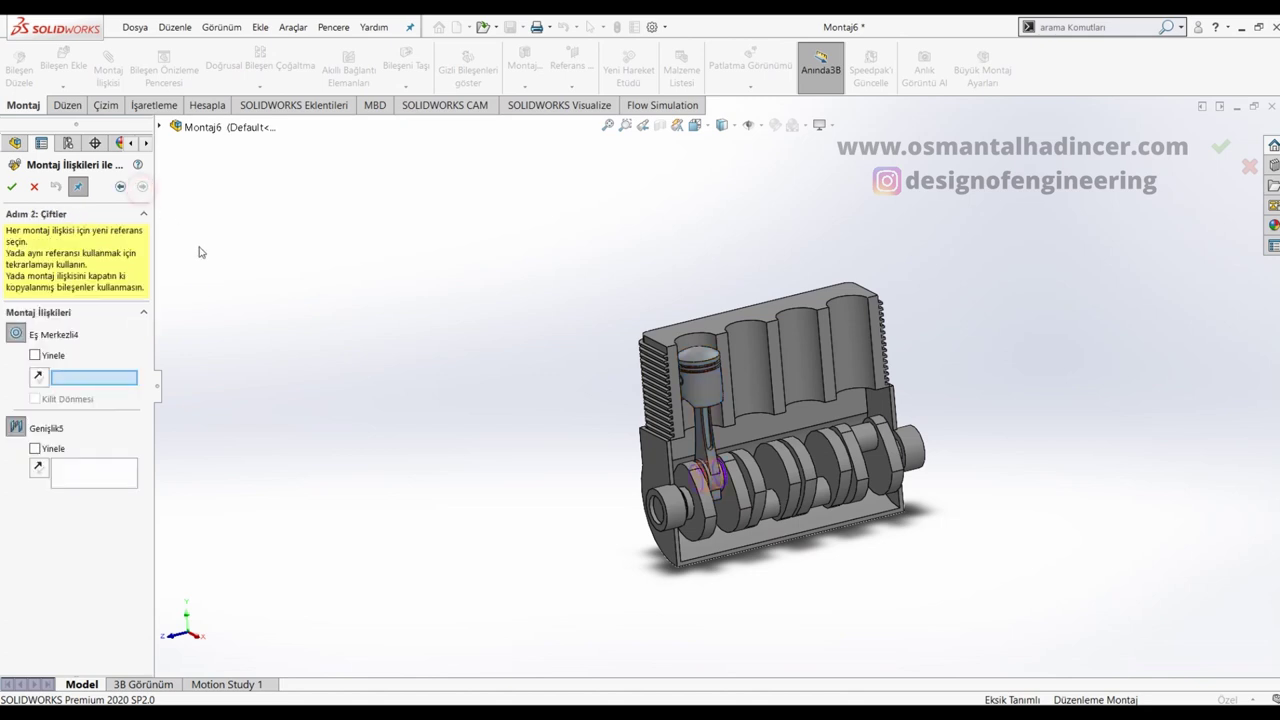
middle_drag(760, 460, 758, 497)
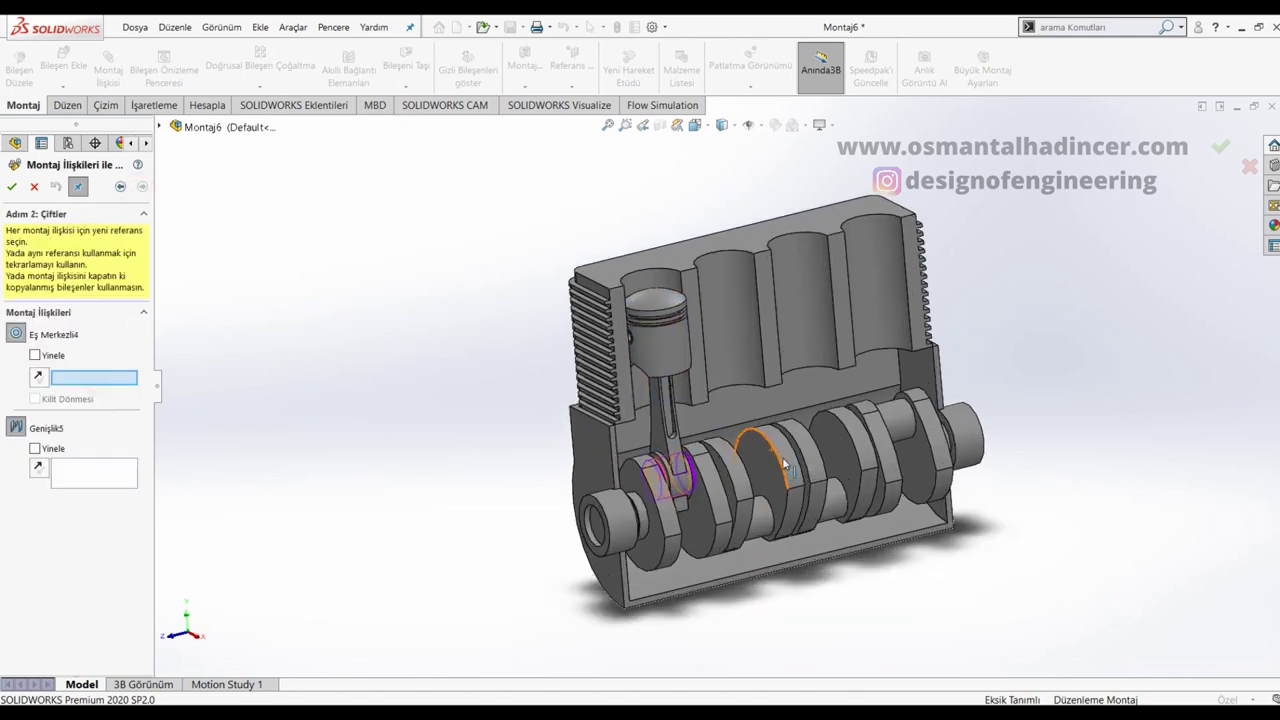
scroll(758, 497, up, 5)
click(744, 530)
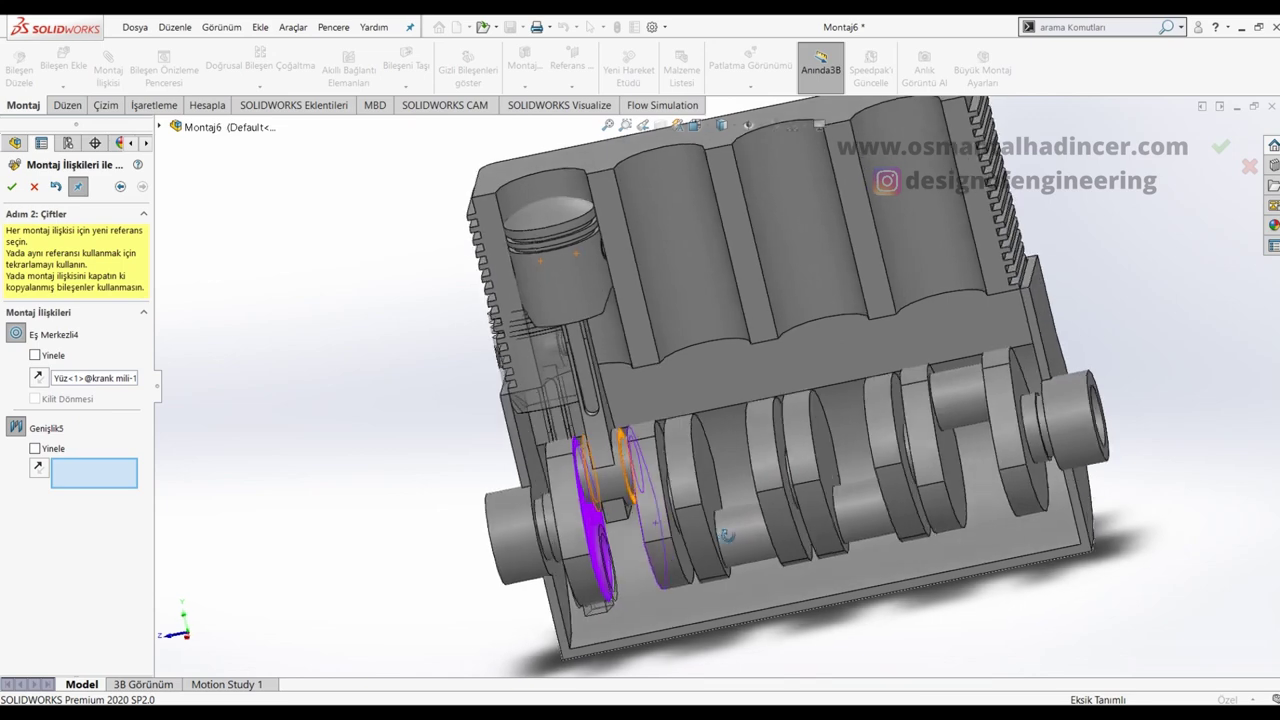
click(758, 470)
click(789, 459)
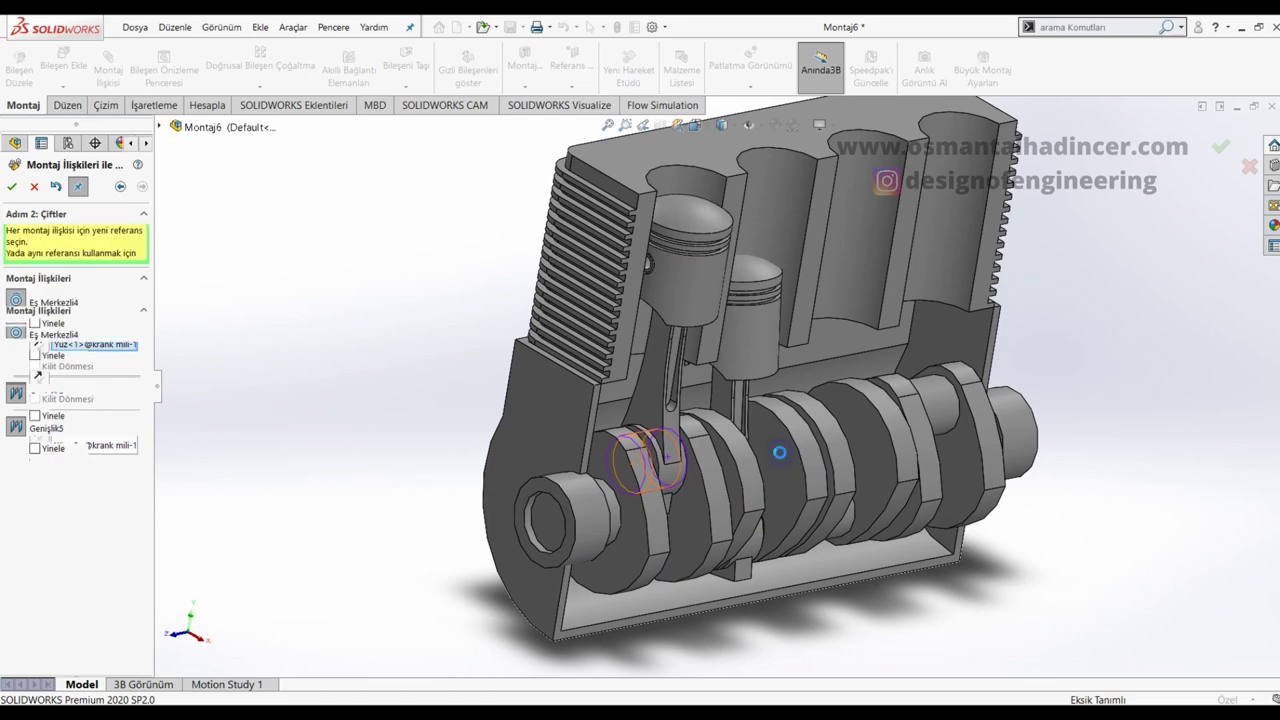
Step: Assign the next copy's concentric crankpin face and two width crank faces
middle_drag(779, 457, 825, 481)
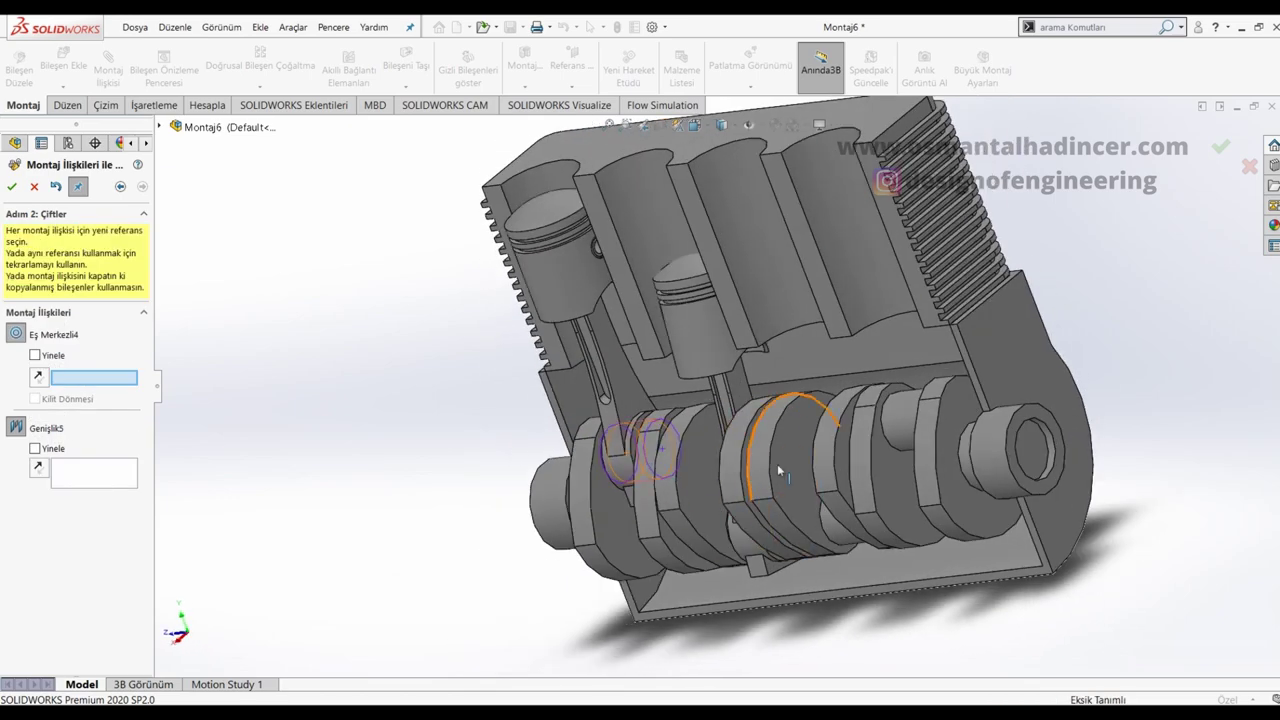
click(852, 512)
mouse_move(852, 512)
middle_down()
mouse_move(753, 450)
mouse_move(810, 448)
middle_up()
click(753, 450)
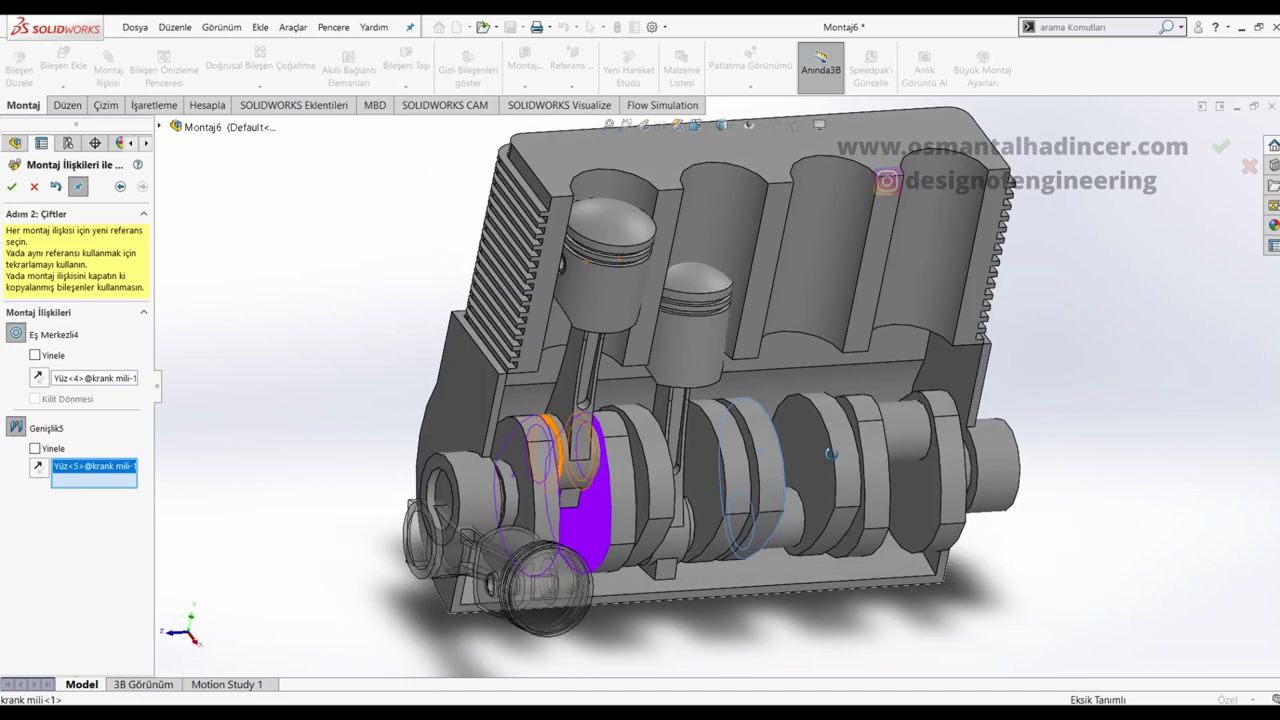
click(810, 448)
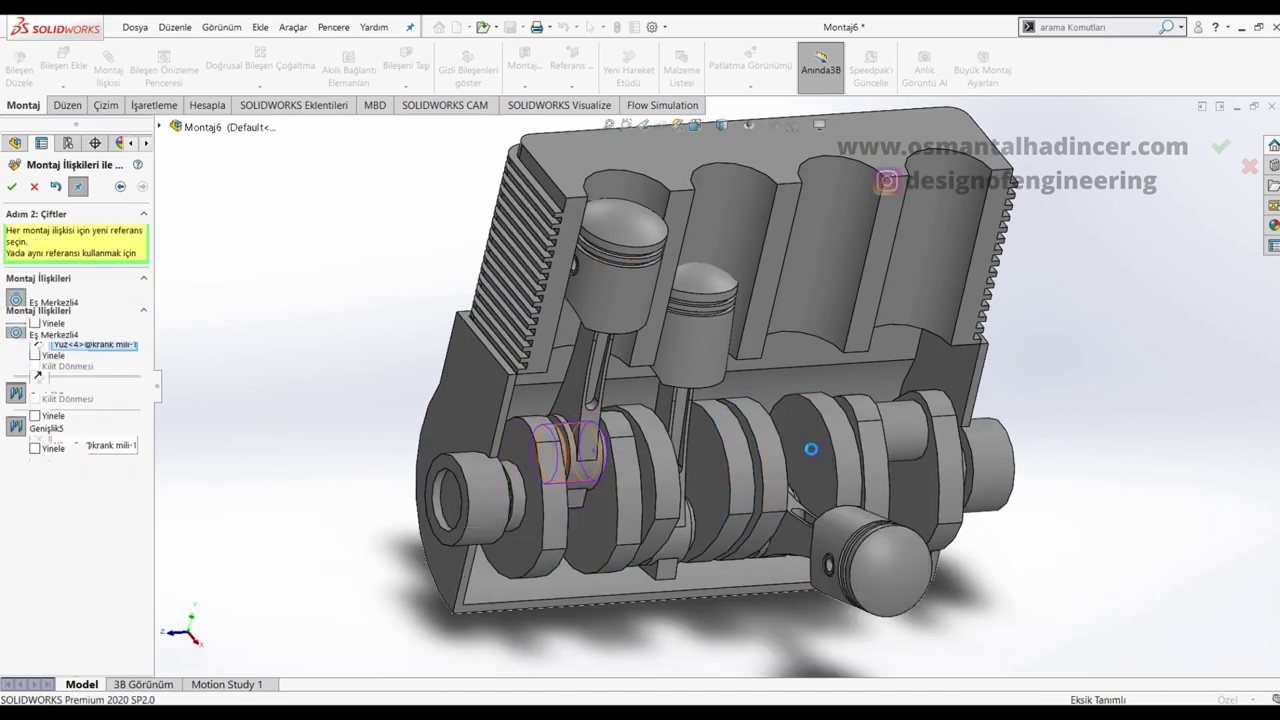
Step: Assign the last copy's crankpin and width faces, then finish despite the underdefined warning
middle_drag(814, 449, 793, 440)
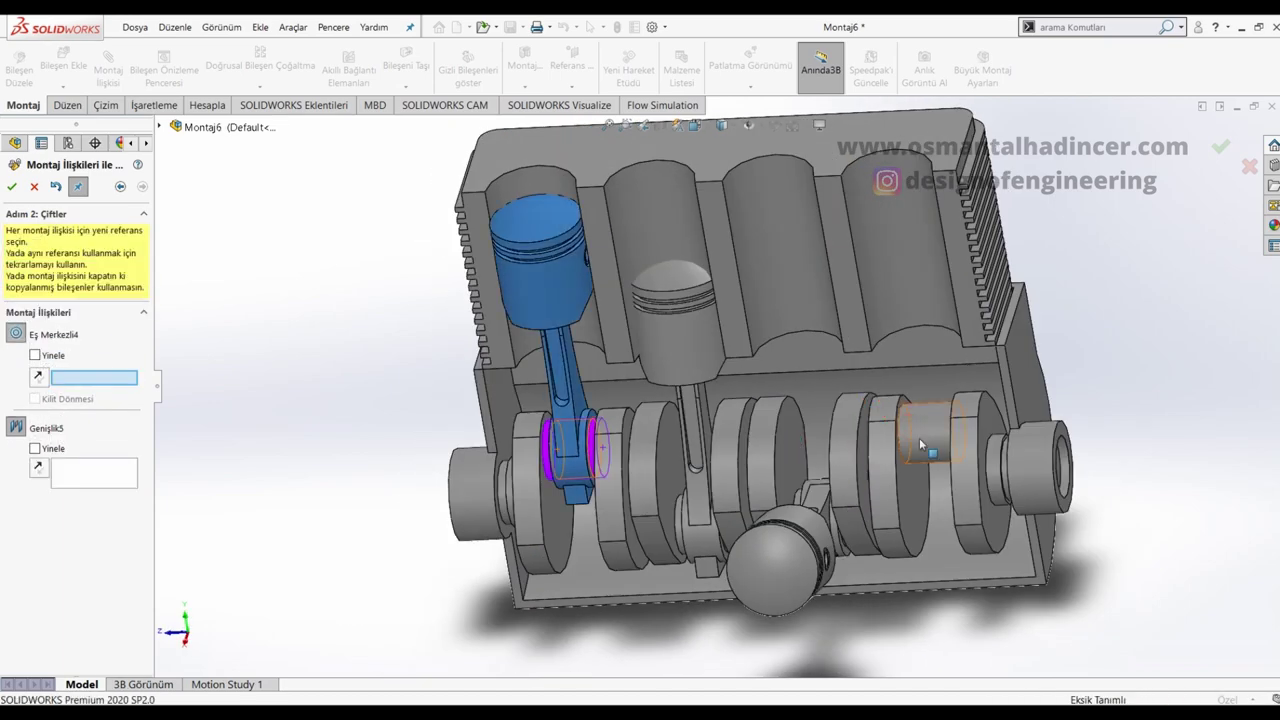
click(911, 484)
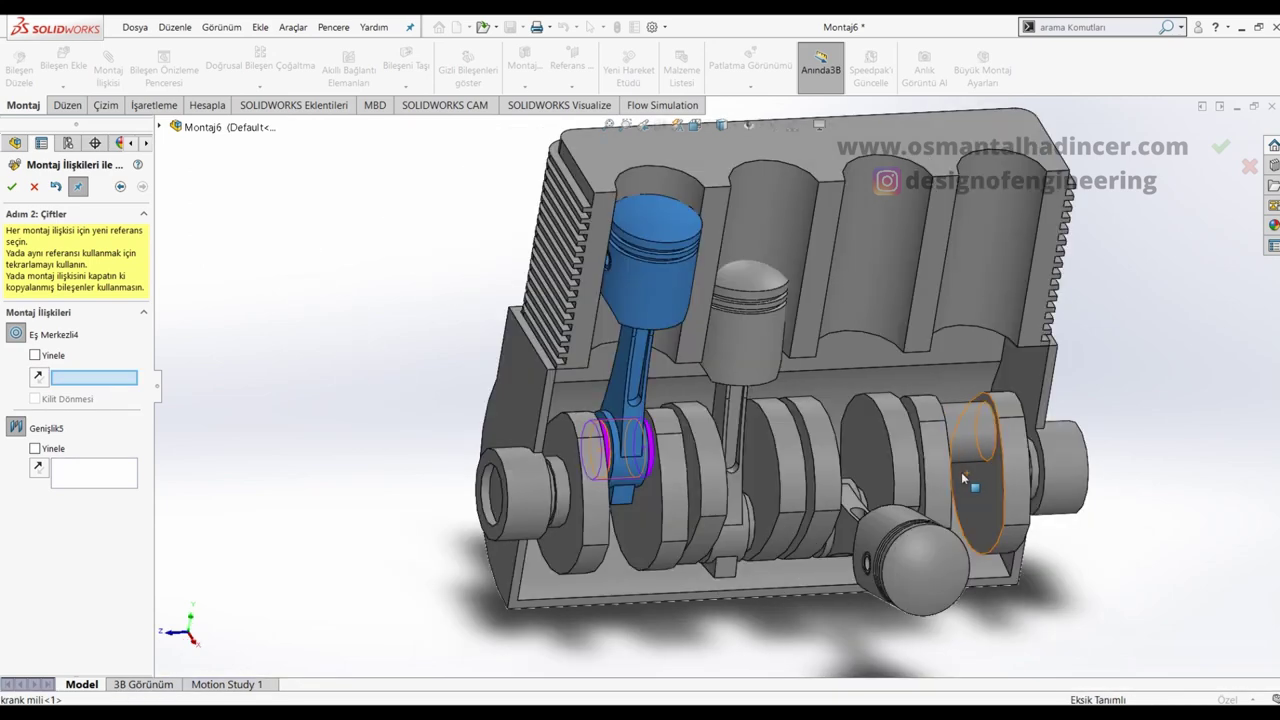
click(967, 488)
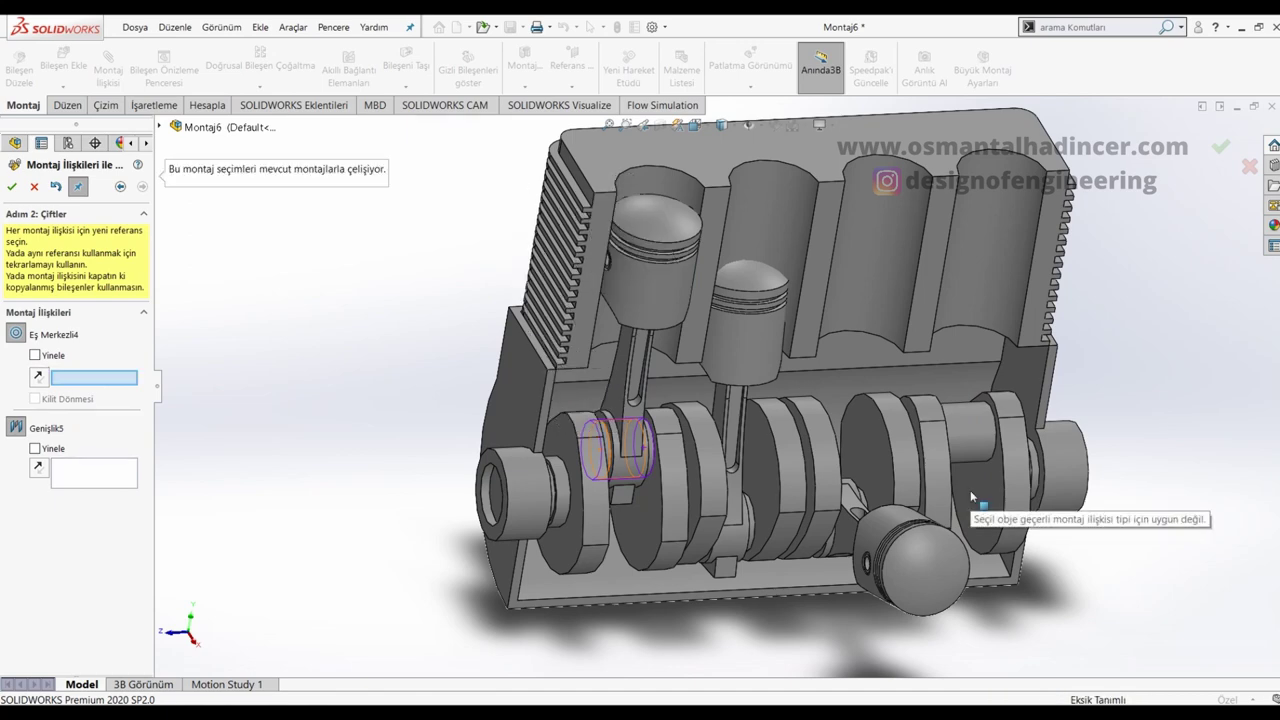
scroll(970, 490, up, 2)
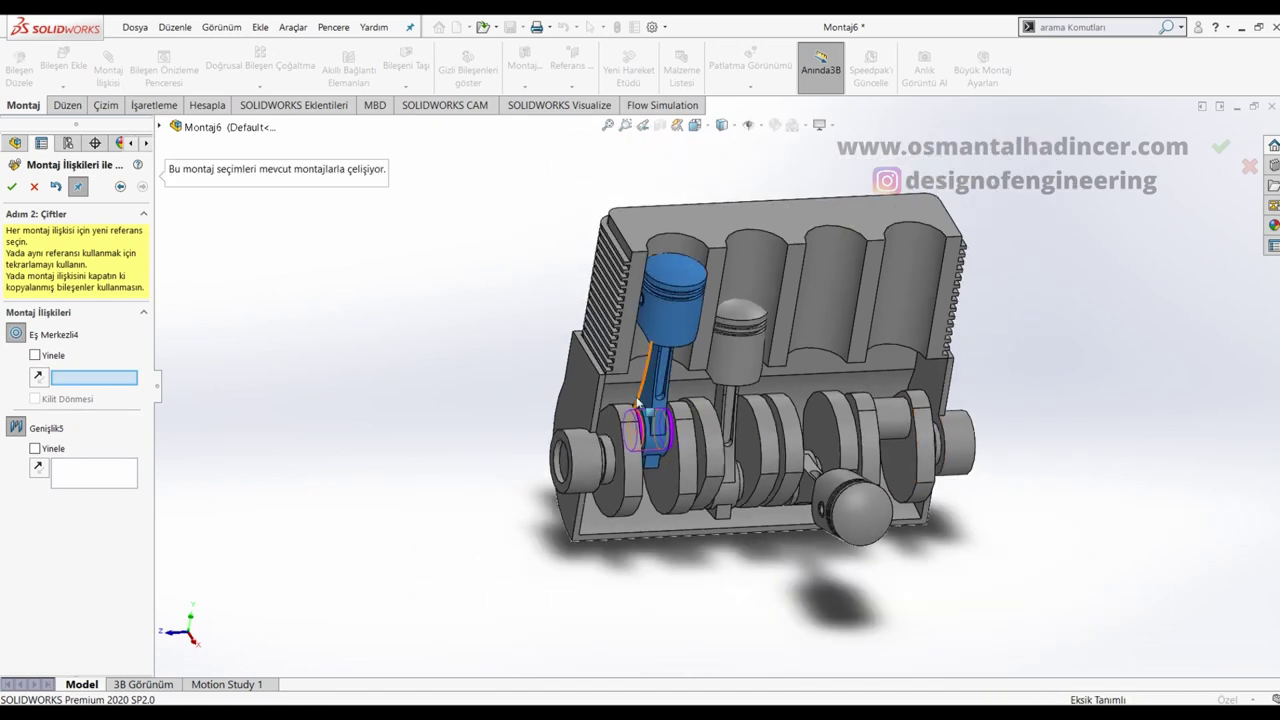
click(885, 409)
mouse_move(896, 429)
middle_down()
mouse_move(881, 453)
mouse_move(897, 460)
middle_up()
click(916, 474)
click(897, 459)
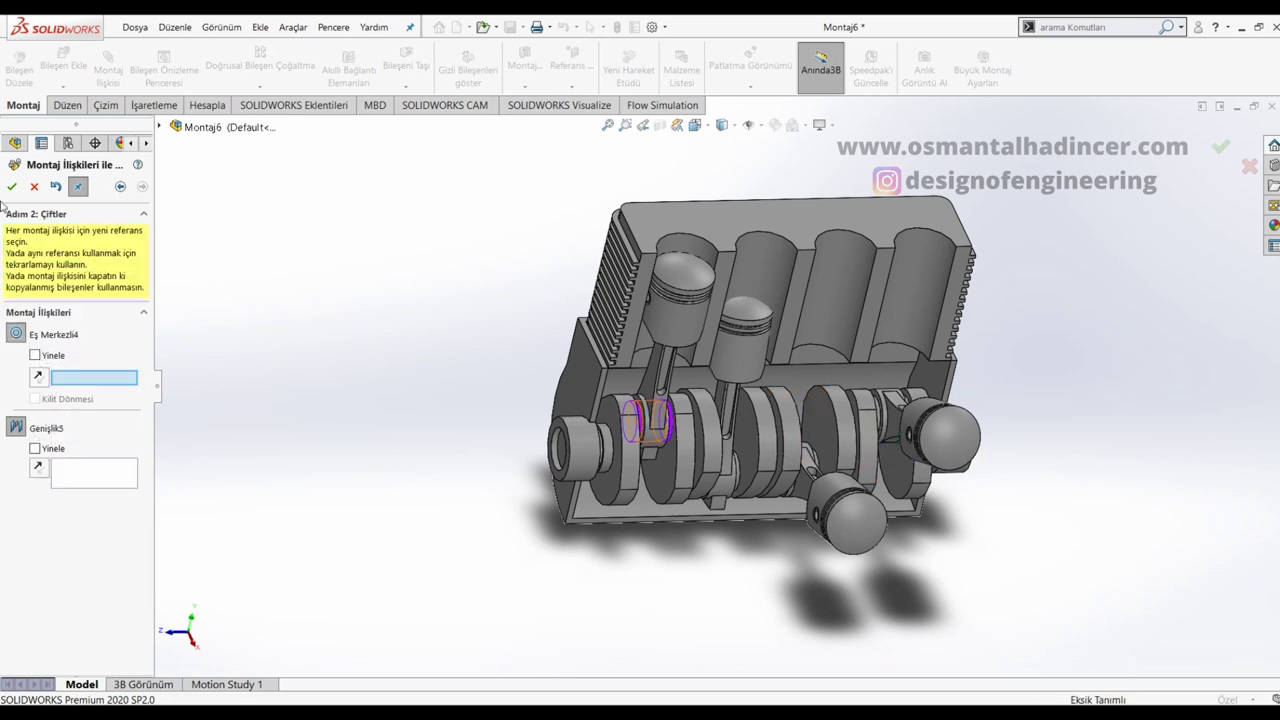
click(9, 187)
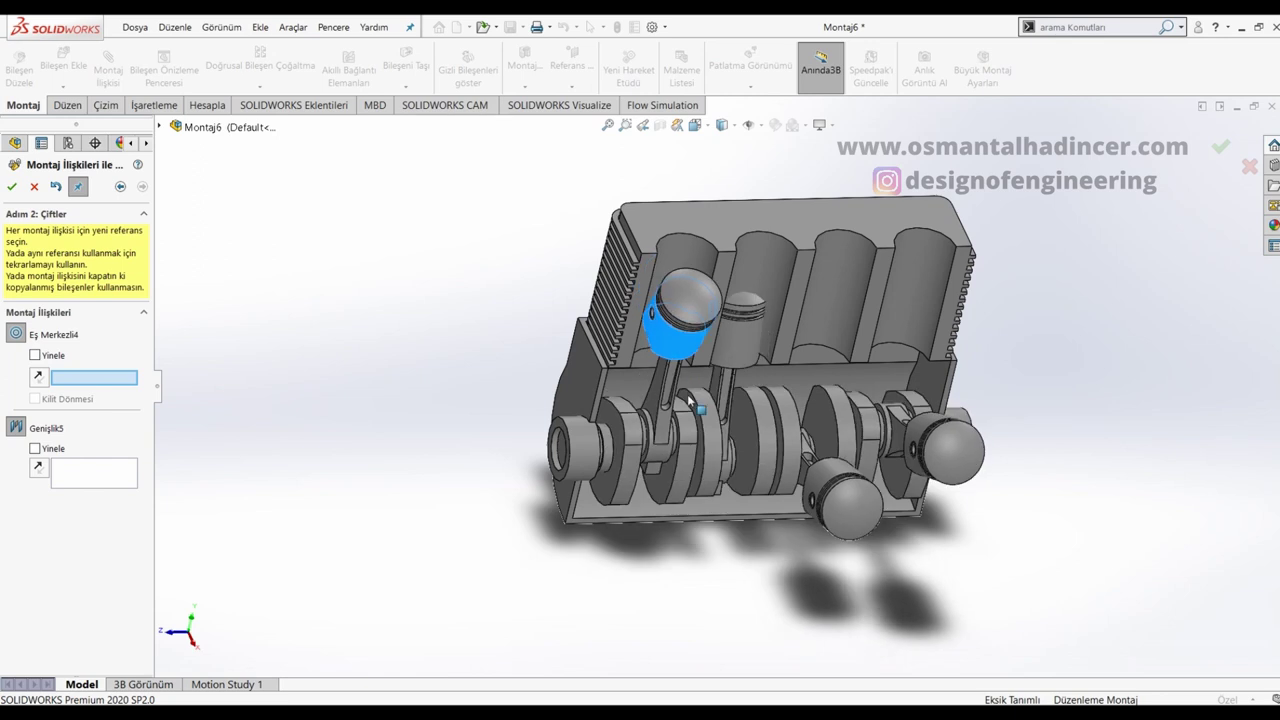
click(10, 189)
Step: Finish the piston copy, then mate two pistons concentric with the first and second cylinder bores
click(33, 188)
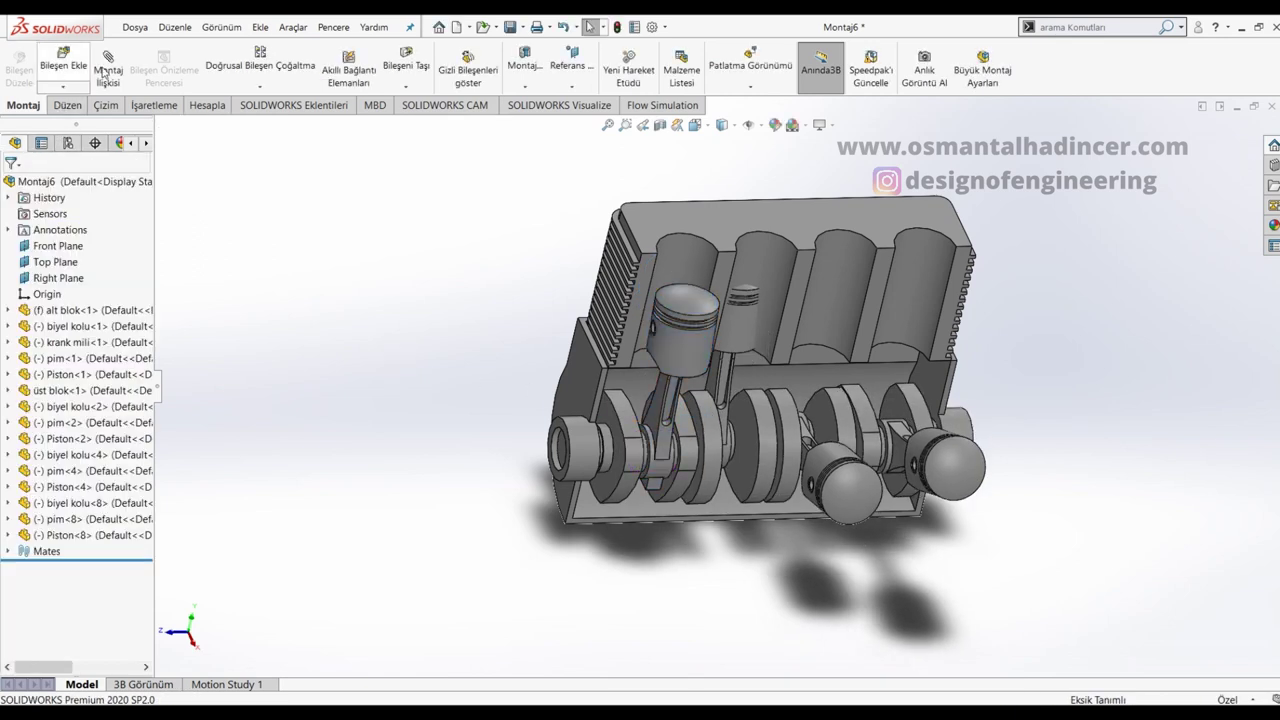
scroll(700, 262, down, 3)
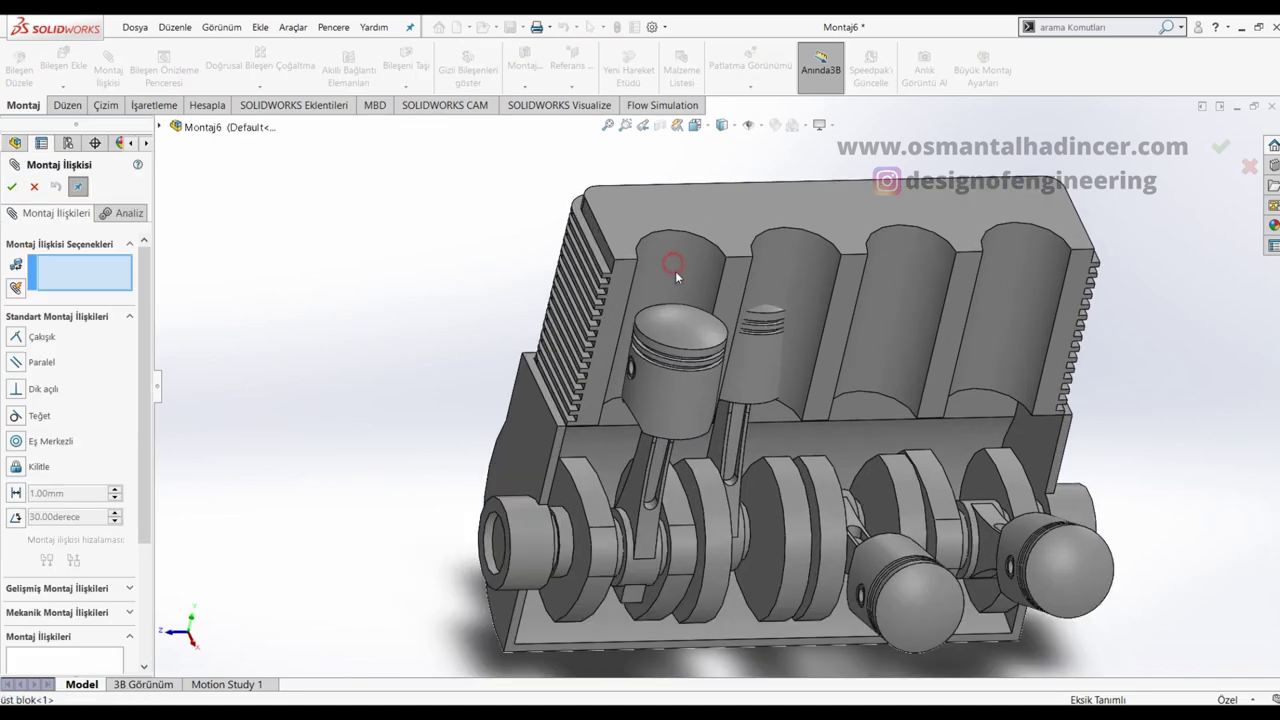
click(673, 265)
click(700, 398)
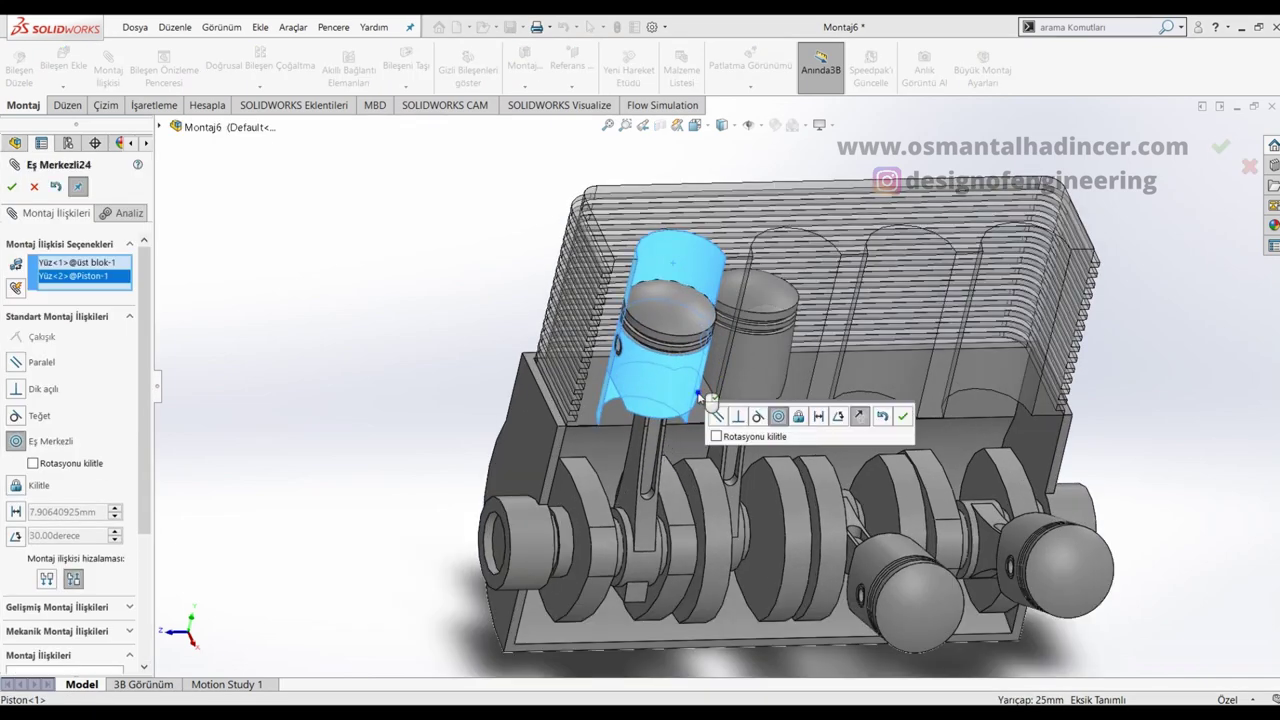
key(Return)
click(758, 376)
click(778, 265)
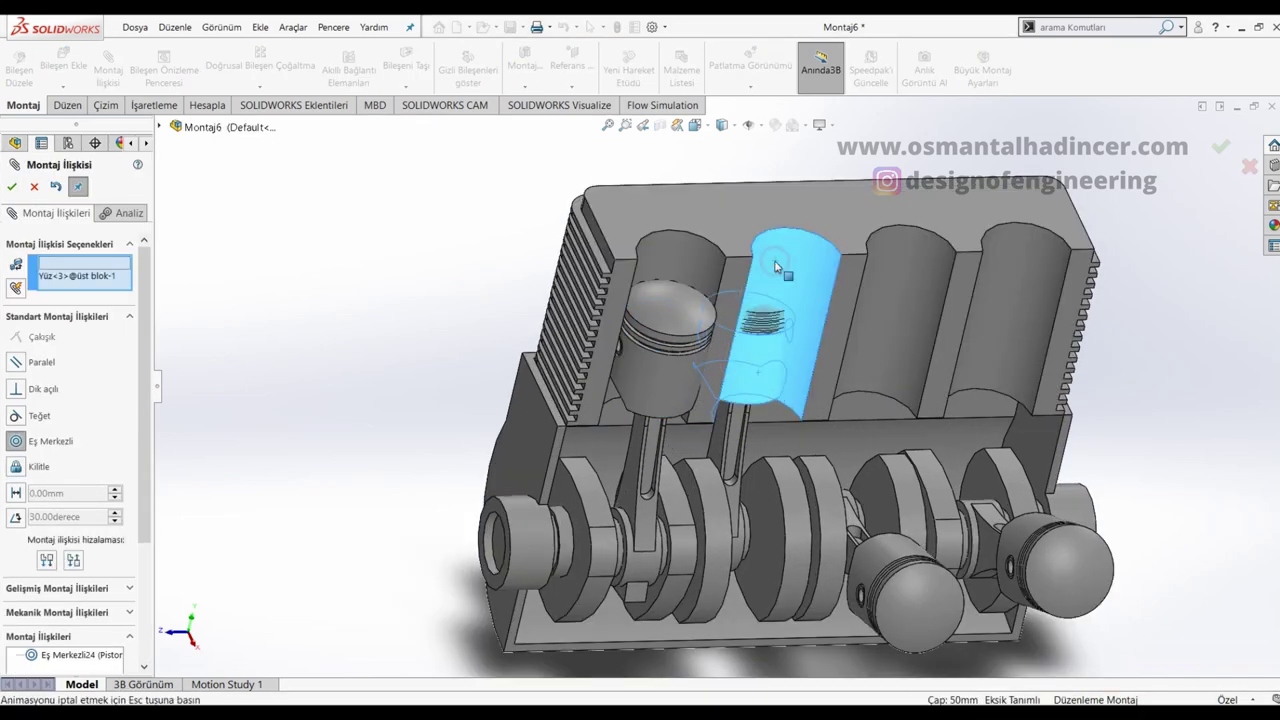
key(Return)
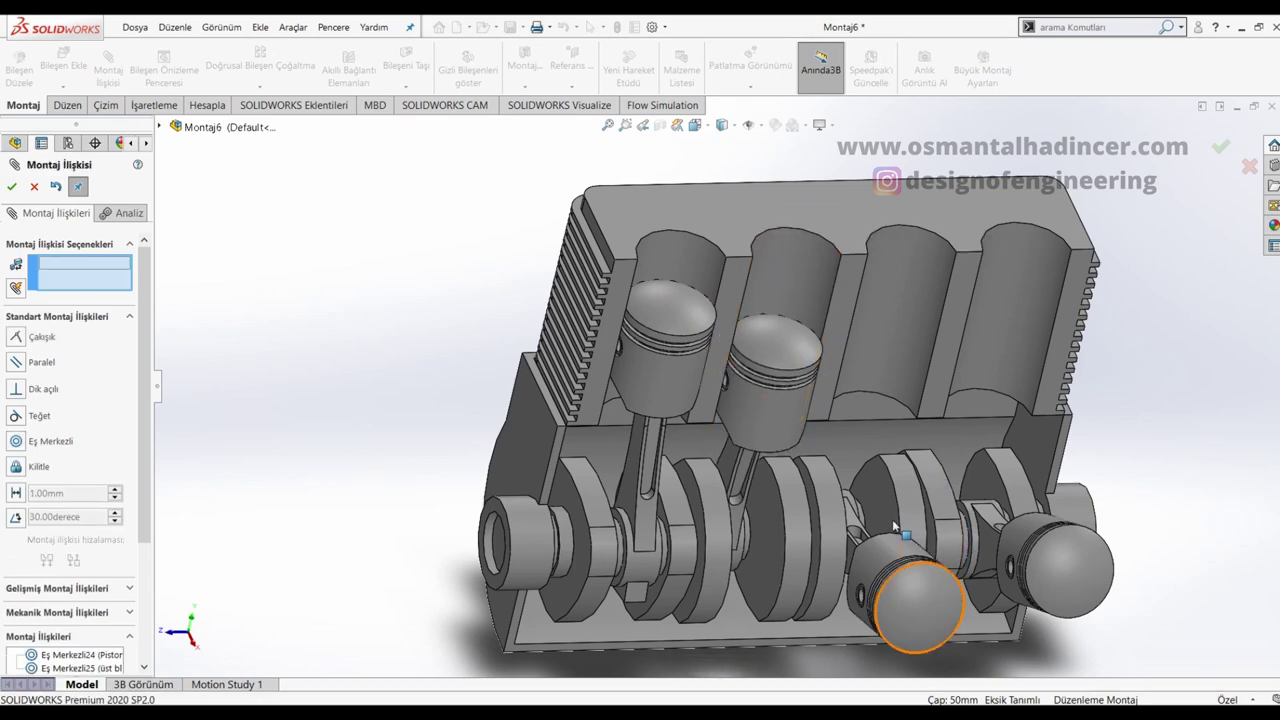
Step: Seat the third and fourth pistons concentrically in their bores and view the engine from the front
click(893, 545)
click(878, 306)
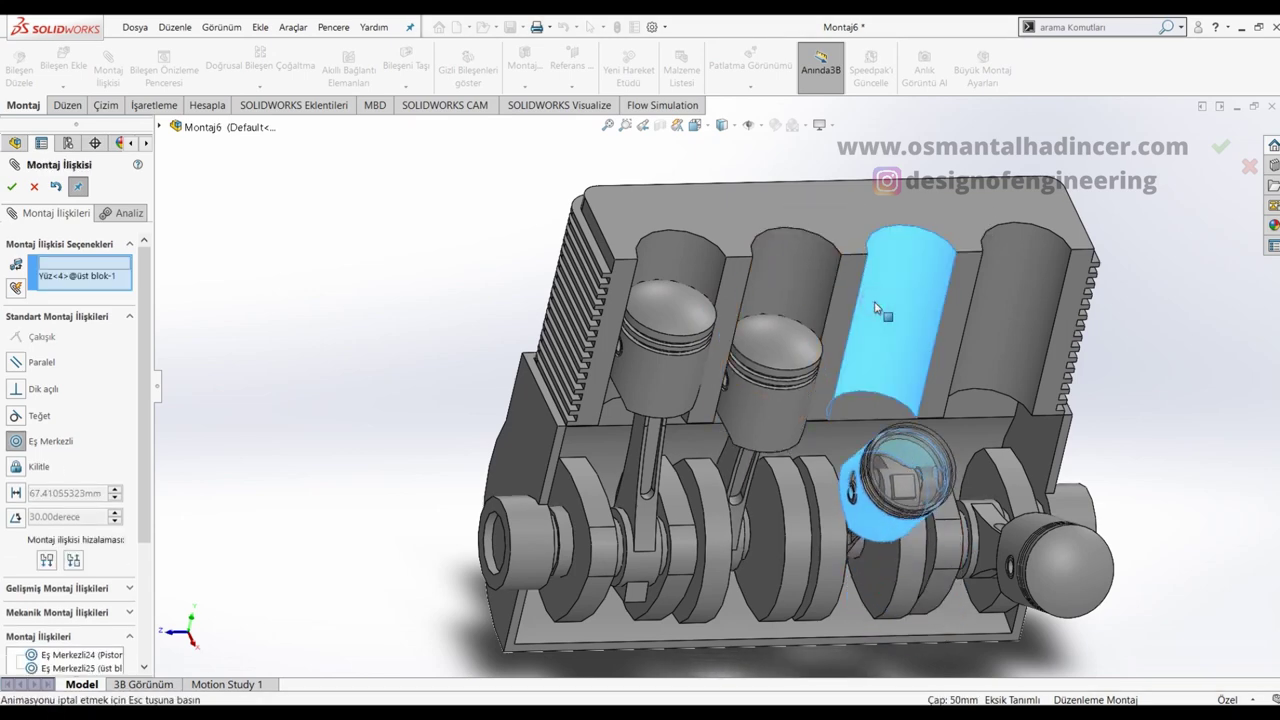
key(Return)
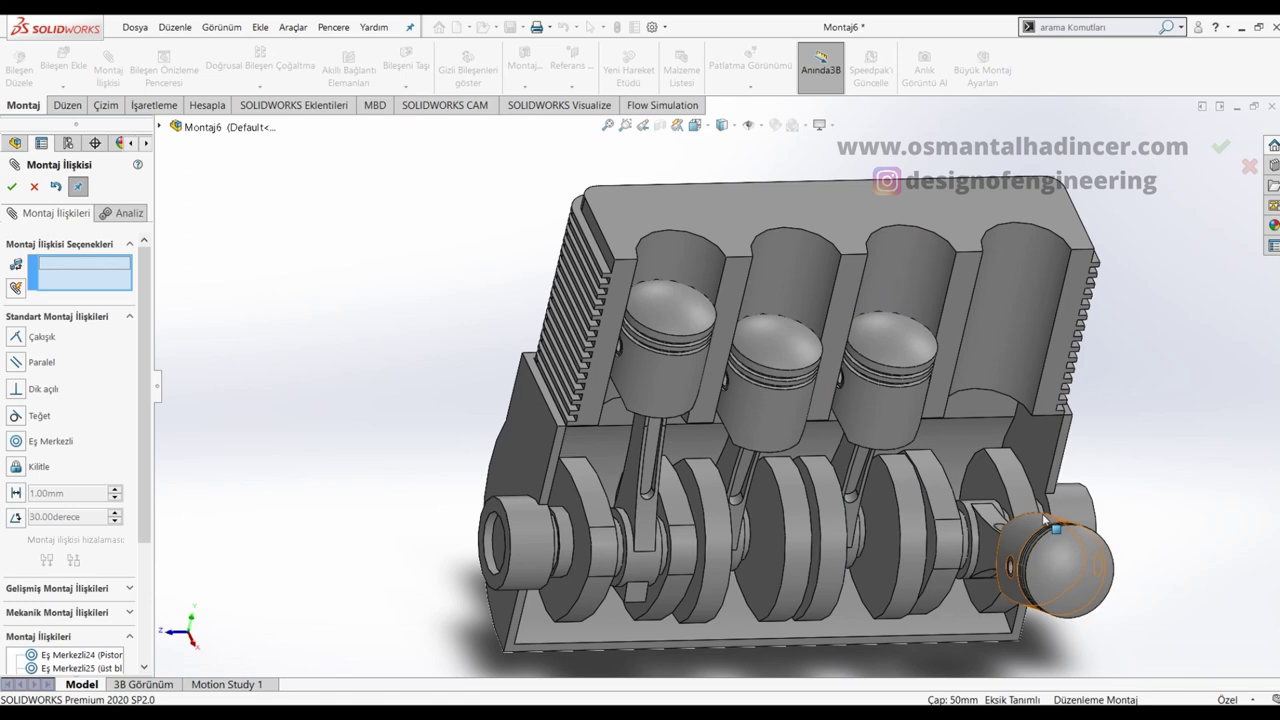
click(1040, 555)
click(990, 318)
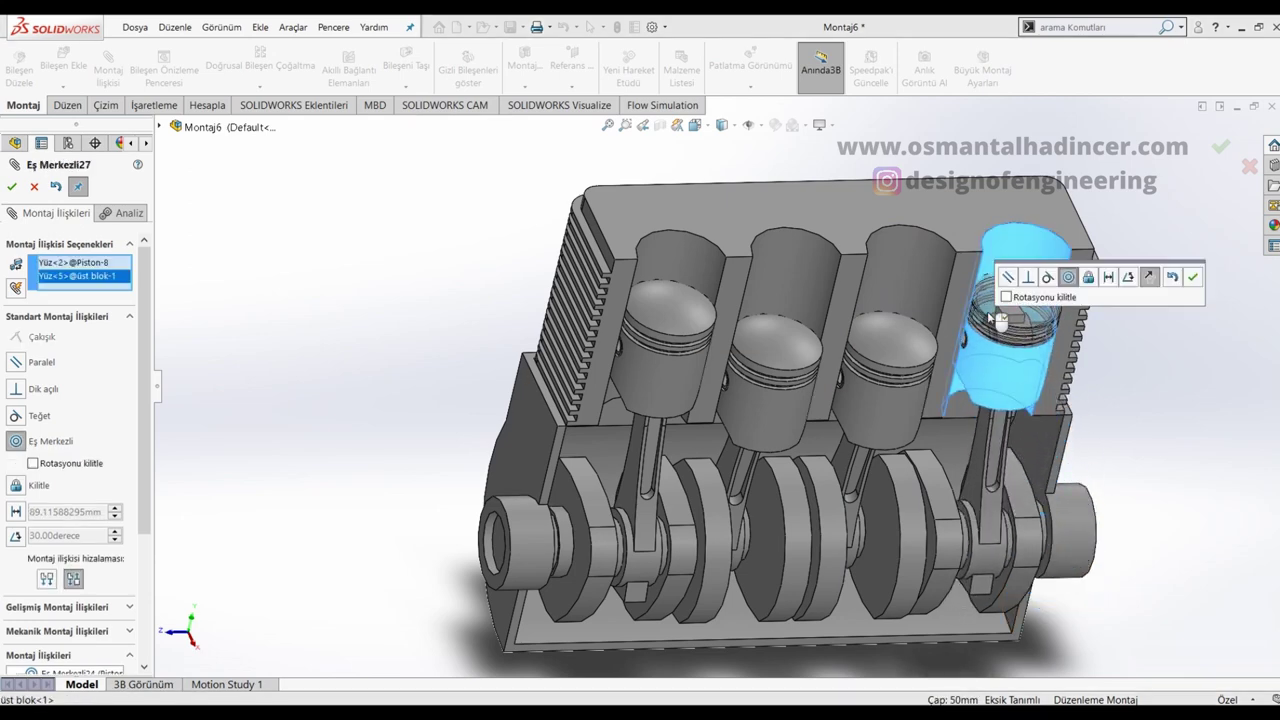
key(Return)
key(ctrl+1)
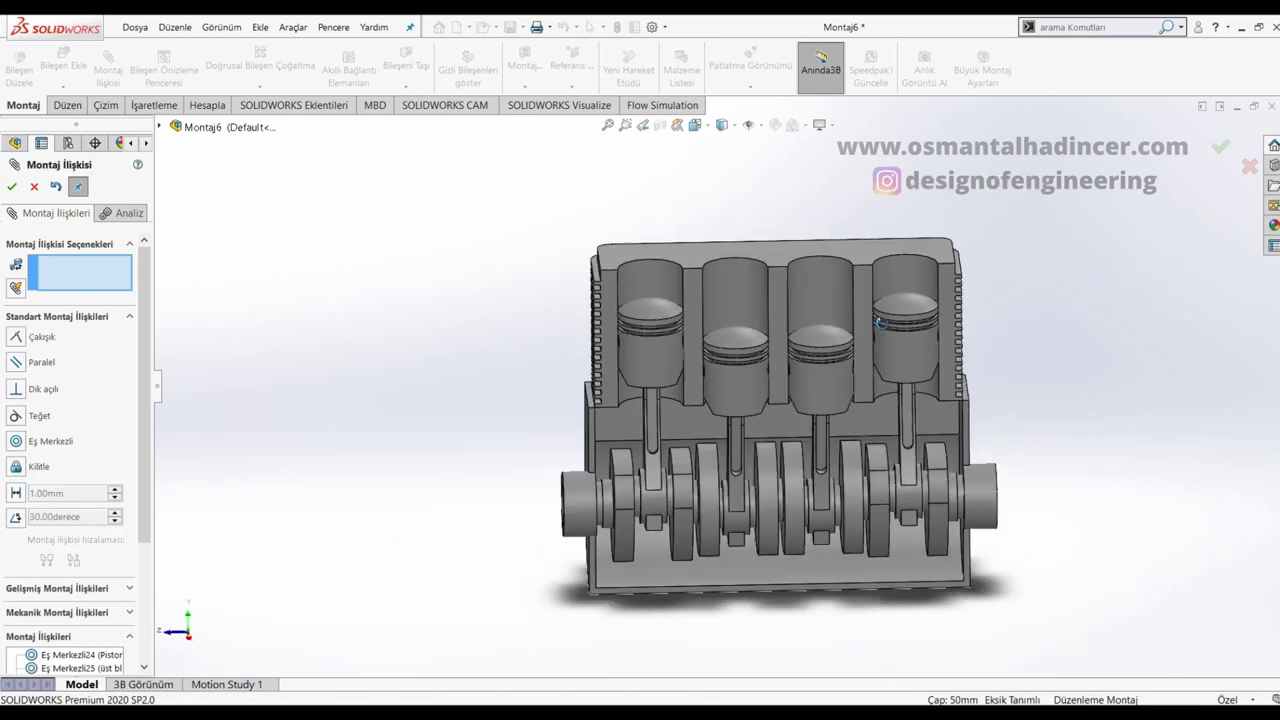
click(13, 187)
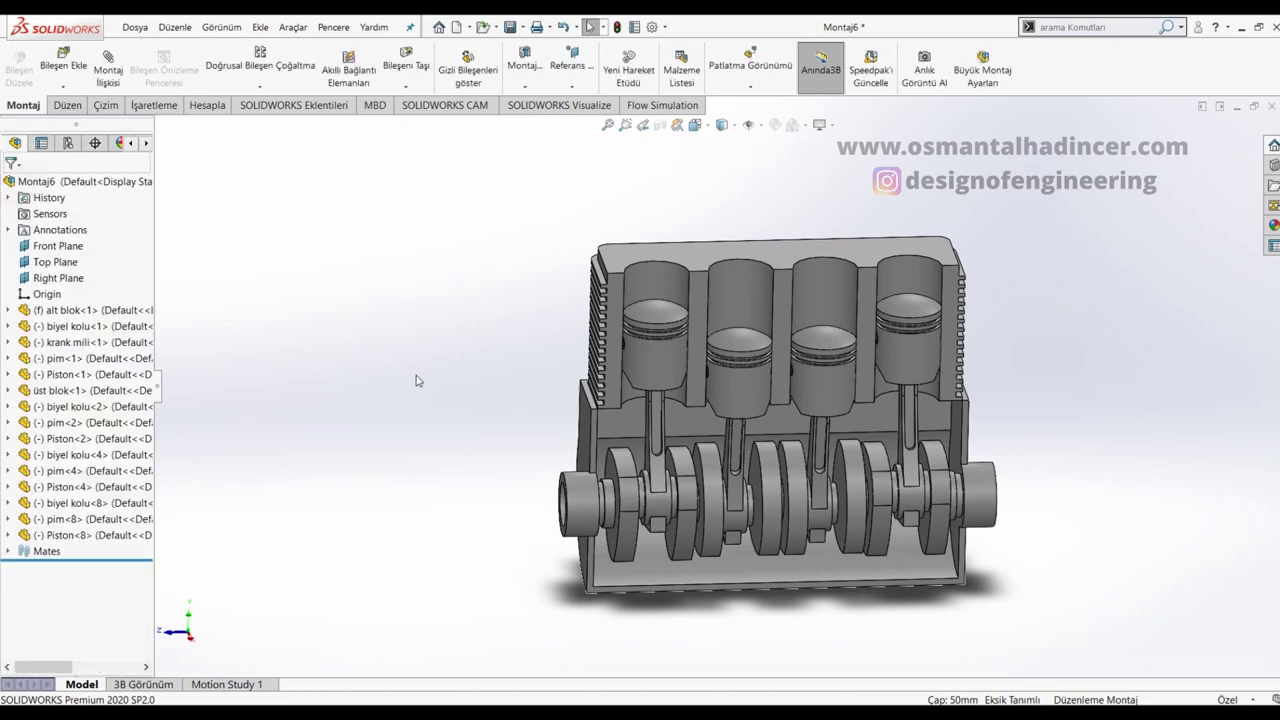
Step: Drag the crankshaft to move the four pistons to different heights, checking from an oblique view
drag(675, 480, 672, 424)
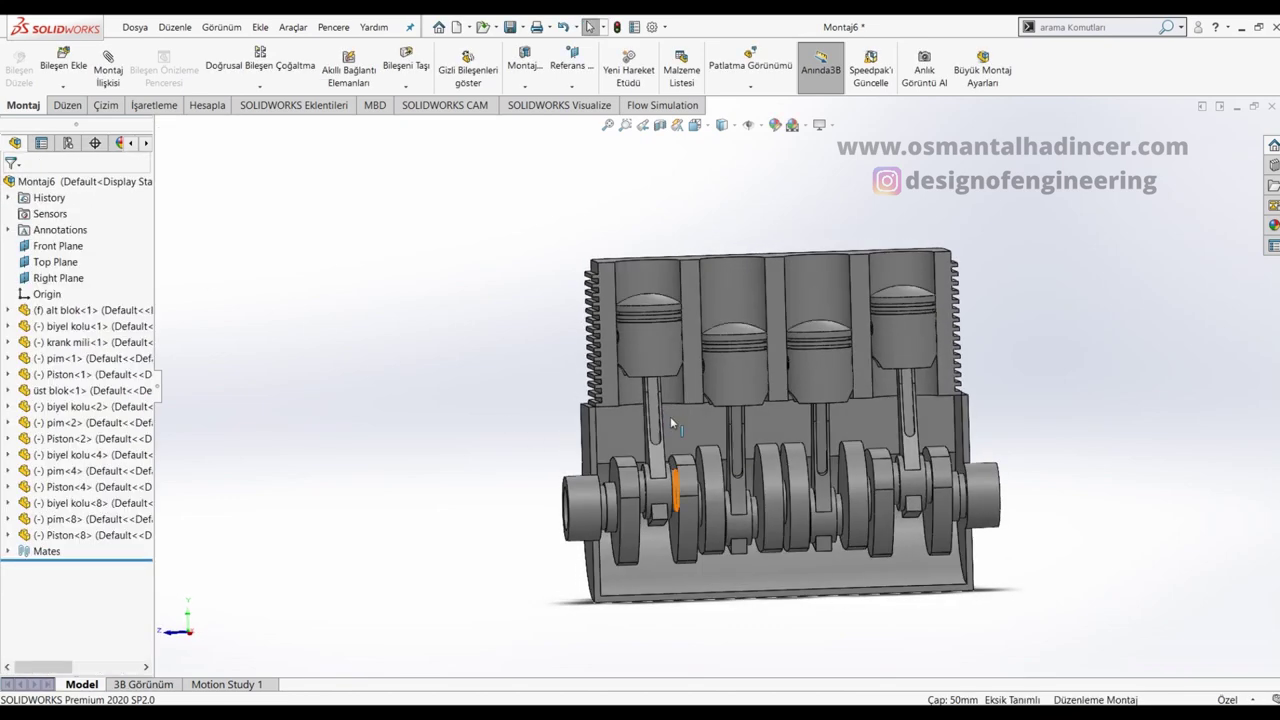
middle_drag(686, 452, 900, 648)
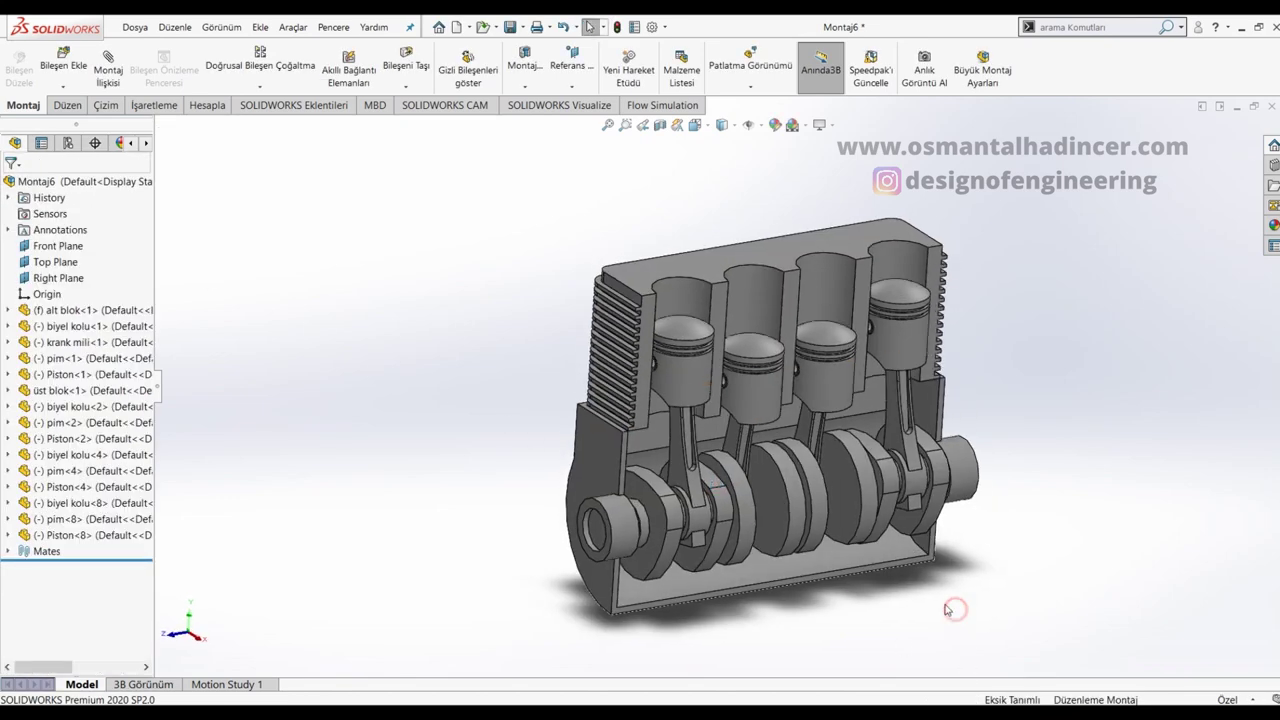
scroll(948, 609, up, 2)
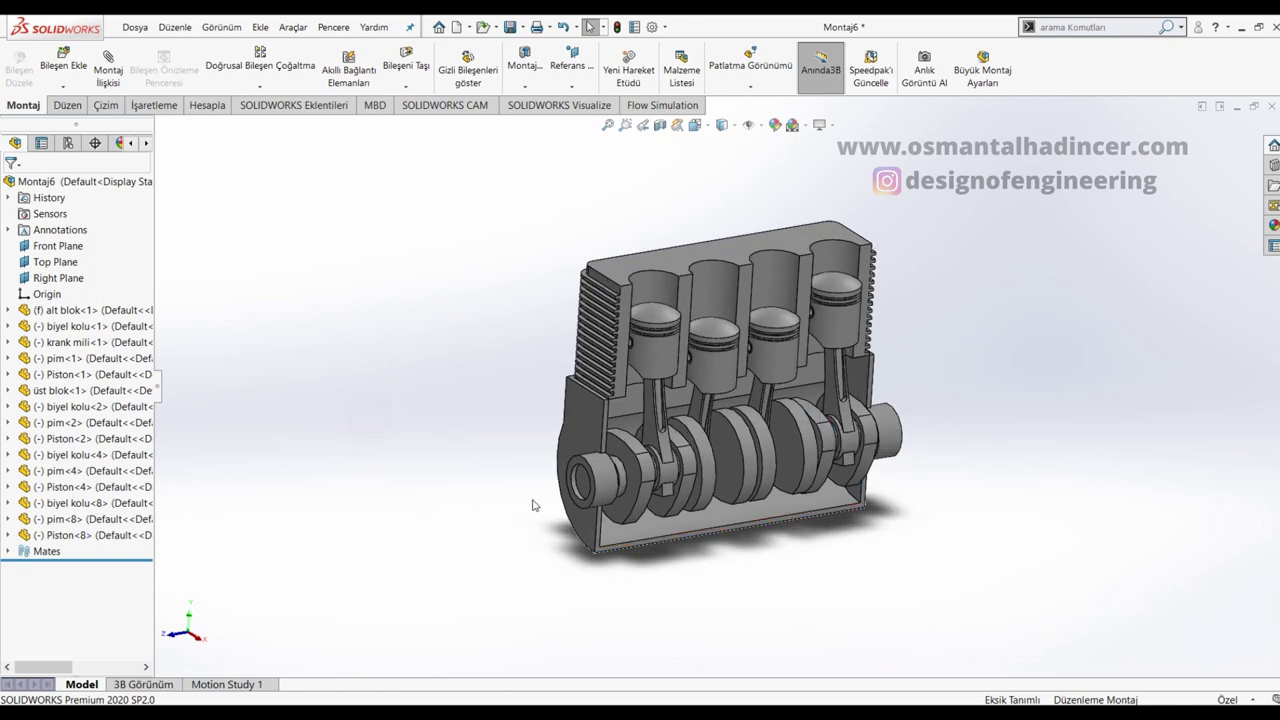
mouse_move(866, 440)
mouse_down()
mouse_move(724, 393)
mouse_move(892, 543)
mouse_up()
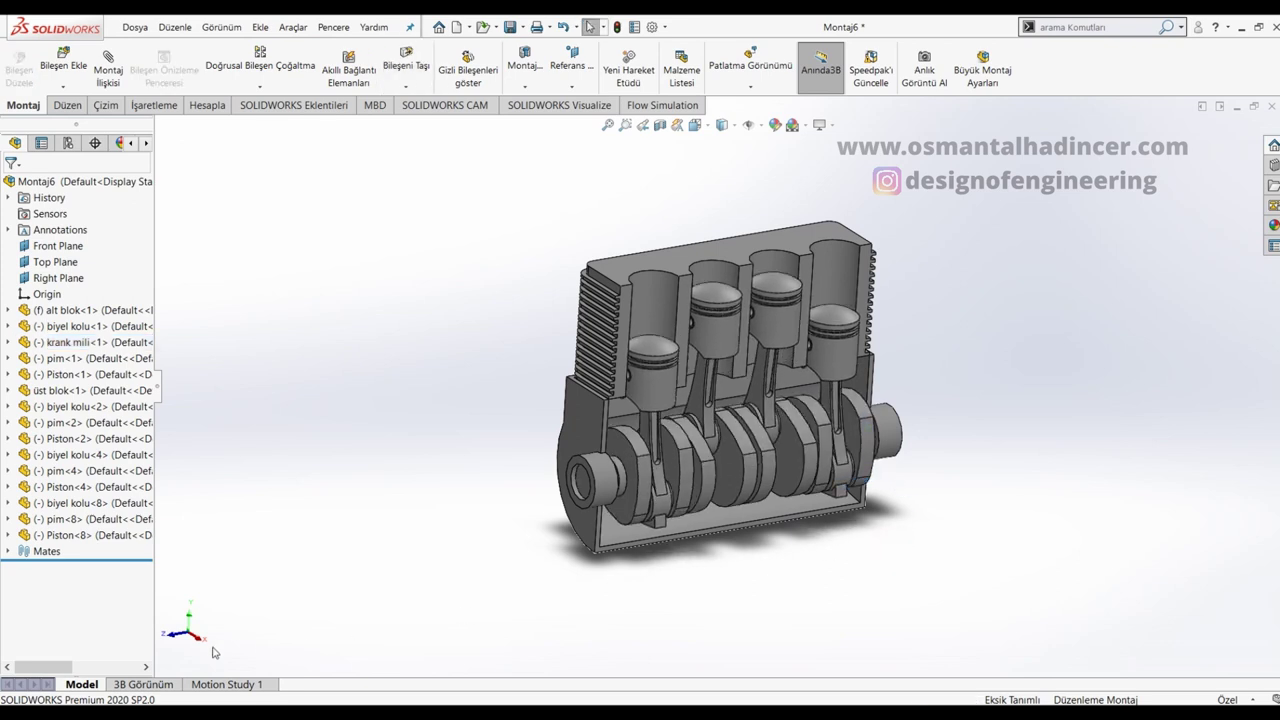
click(213, 684)
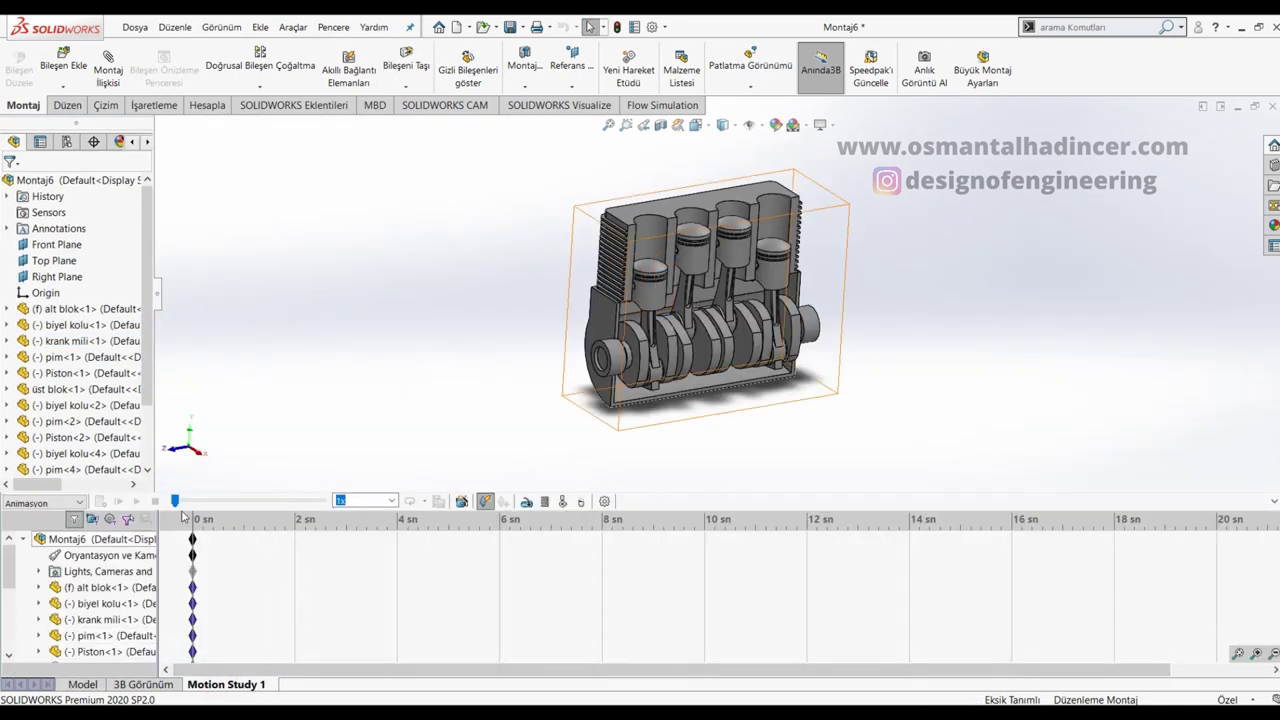
Step: Add RotaryMotor1 at 250 RPM on the crankshaft end face in Motion Study 1
click(527, 505)
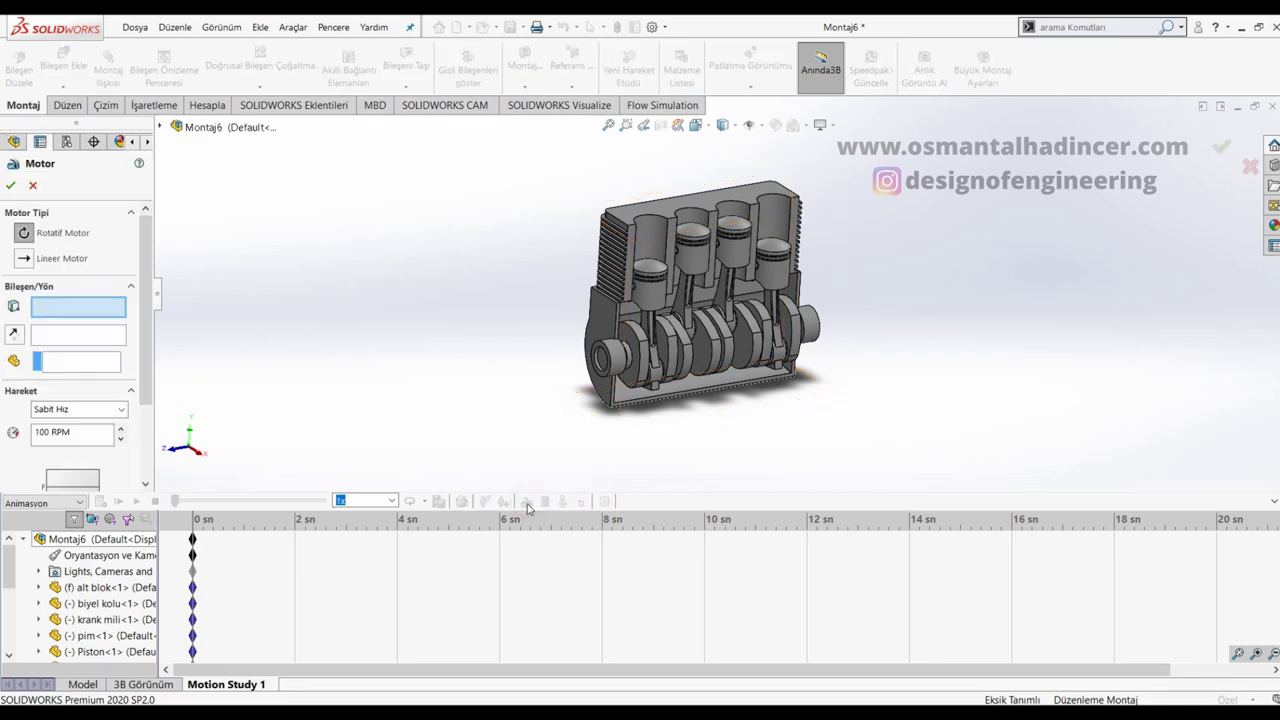
scroll(598, 435, up, 2)
scroll(630, 360, up, 2)
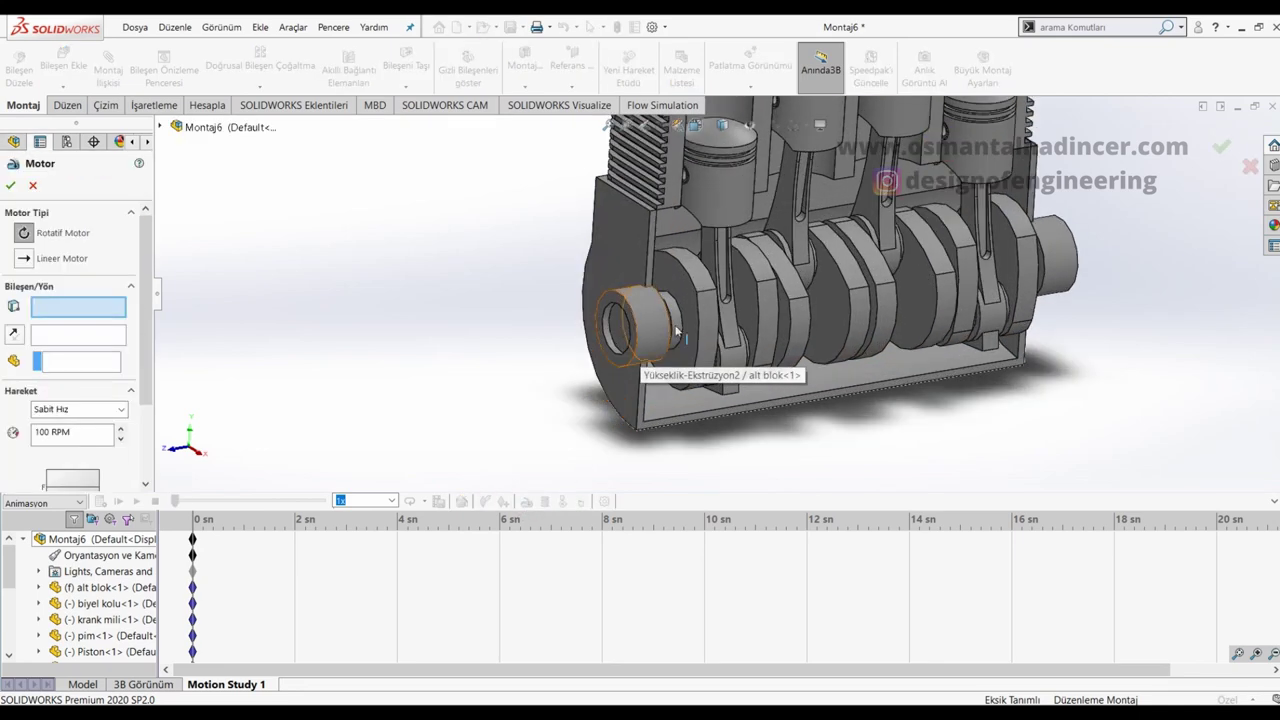
scroll(698, 337, up, 2)
middle_drag(698, 337, 650, 325)
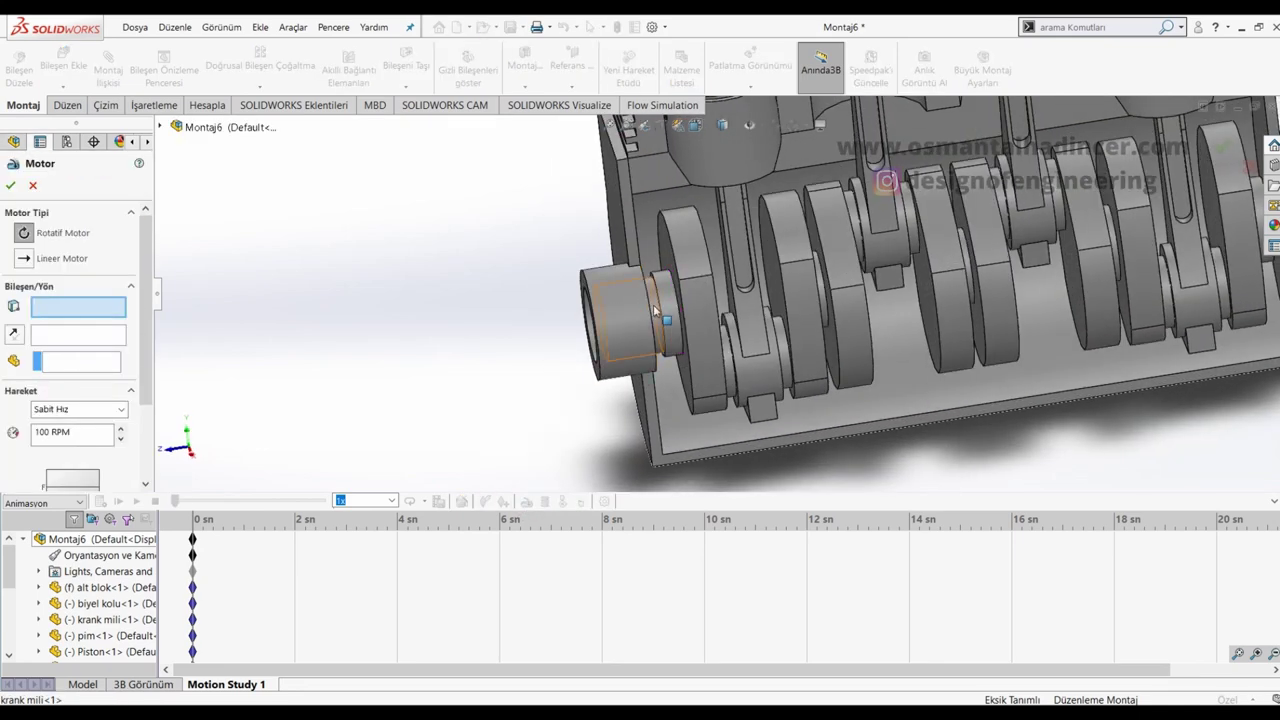
click(656, 311)
middle_drag(565, 344, 170, 280)
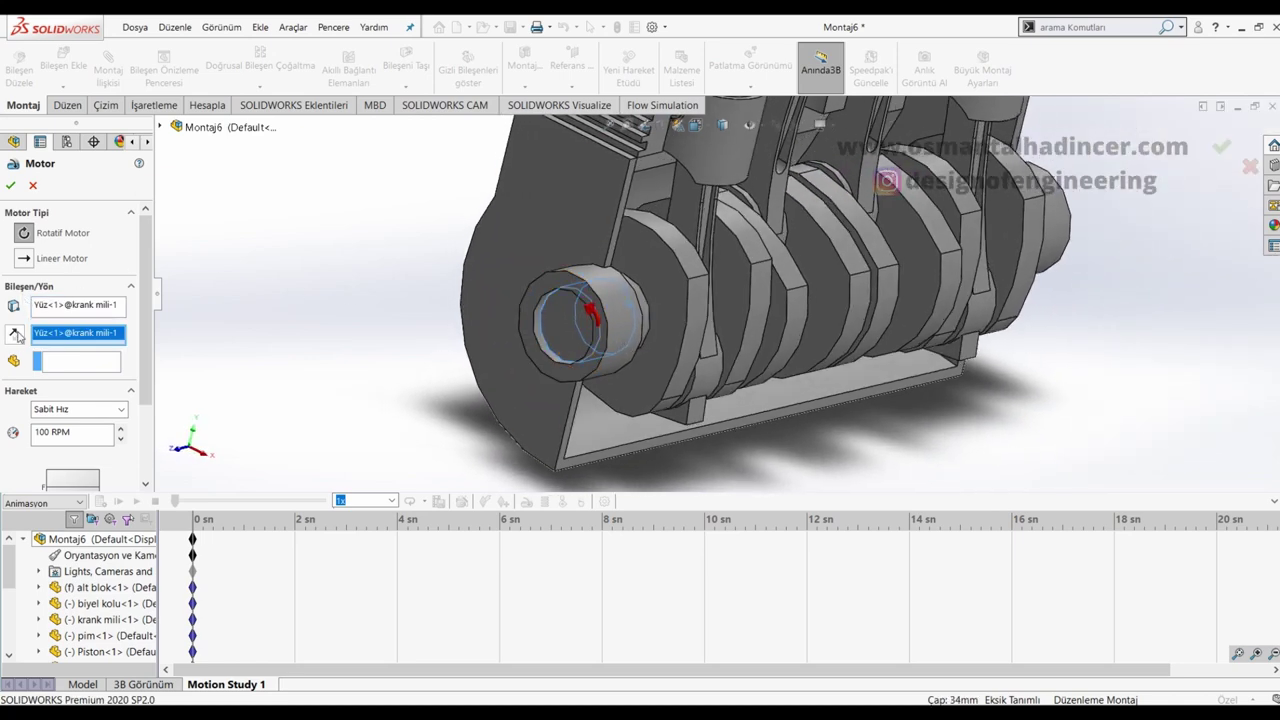
scroll(620, 268, up, 5)
mouse_move(630, 285)
middle_down()
mouse_move(683, 285)
mouse_move(172, 348)
middle_up()
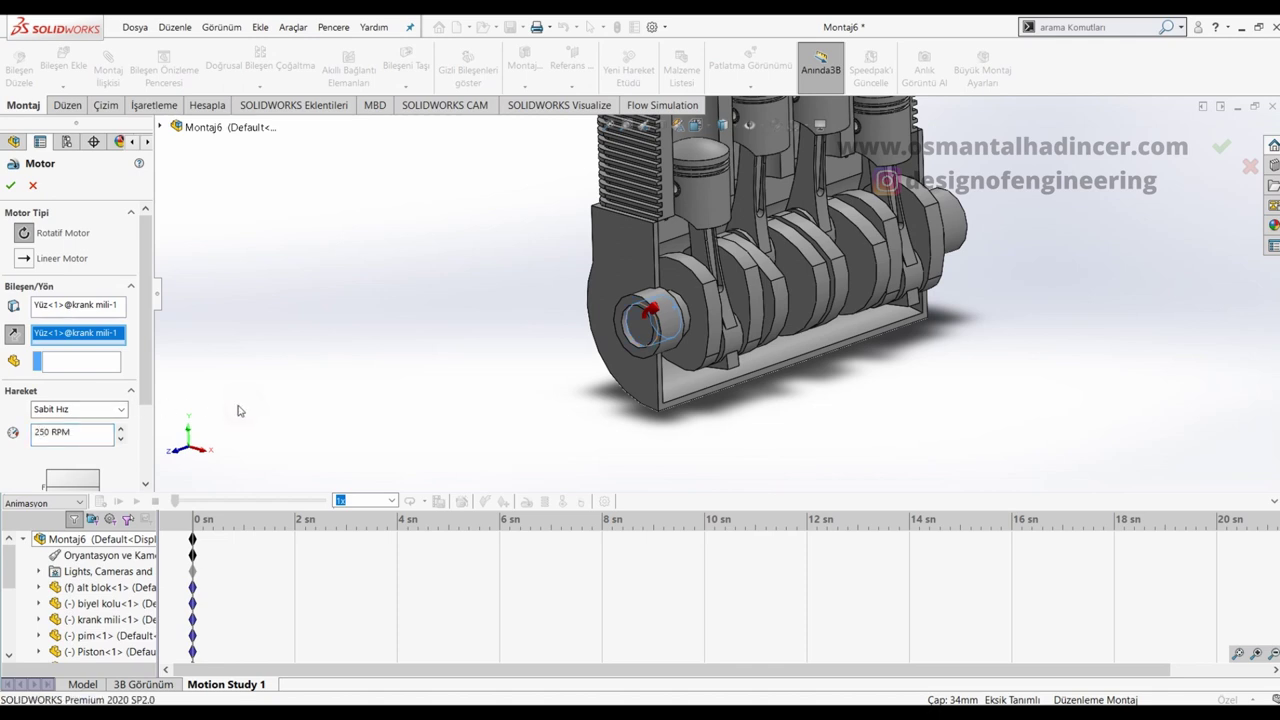
click(8, 187)
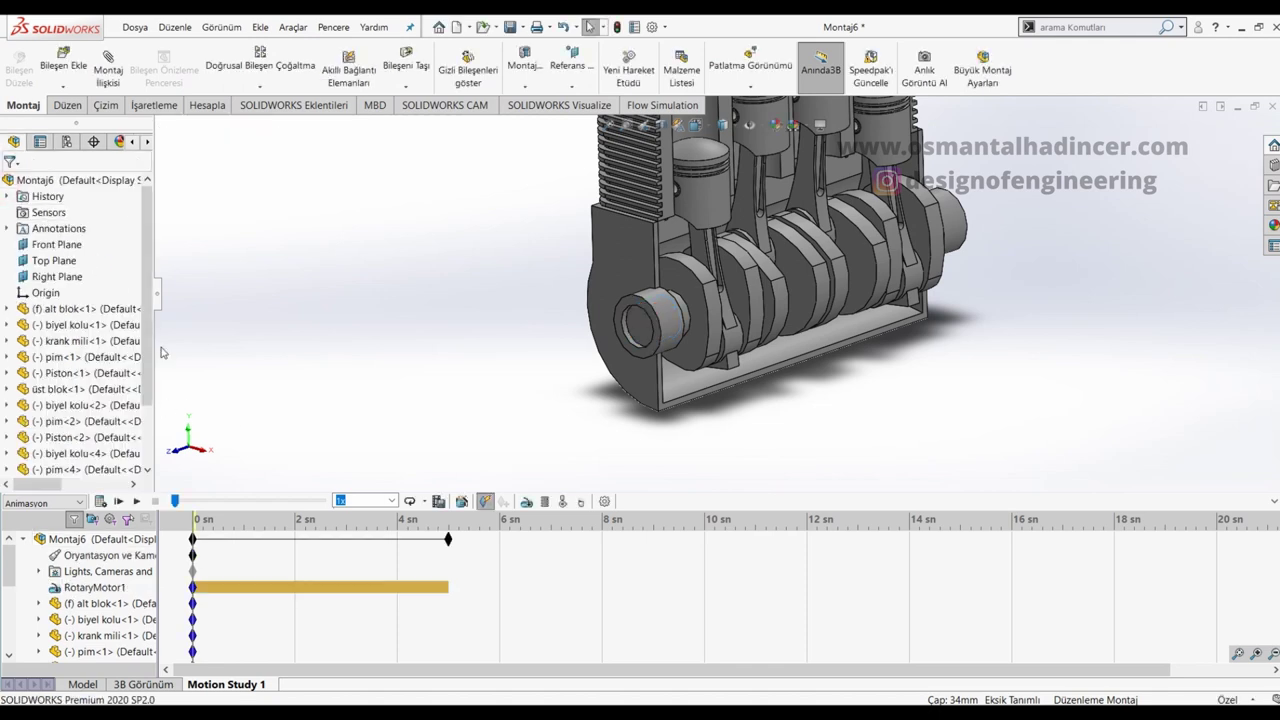
Step: Calculate the 5-second motion study, stop playback, and select the alt blok part
click(100, 502)
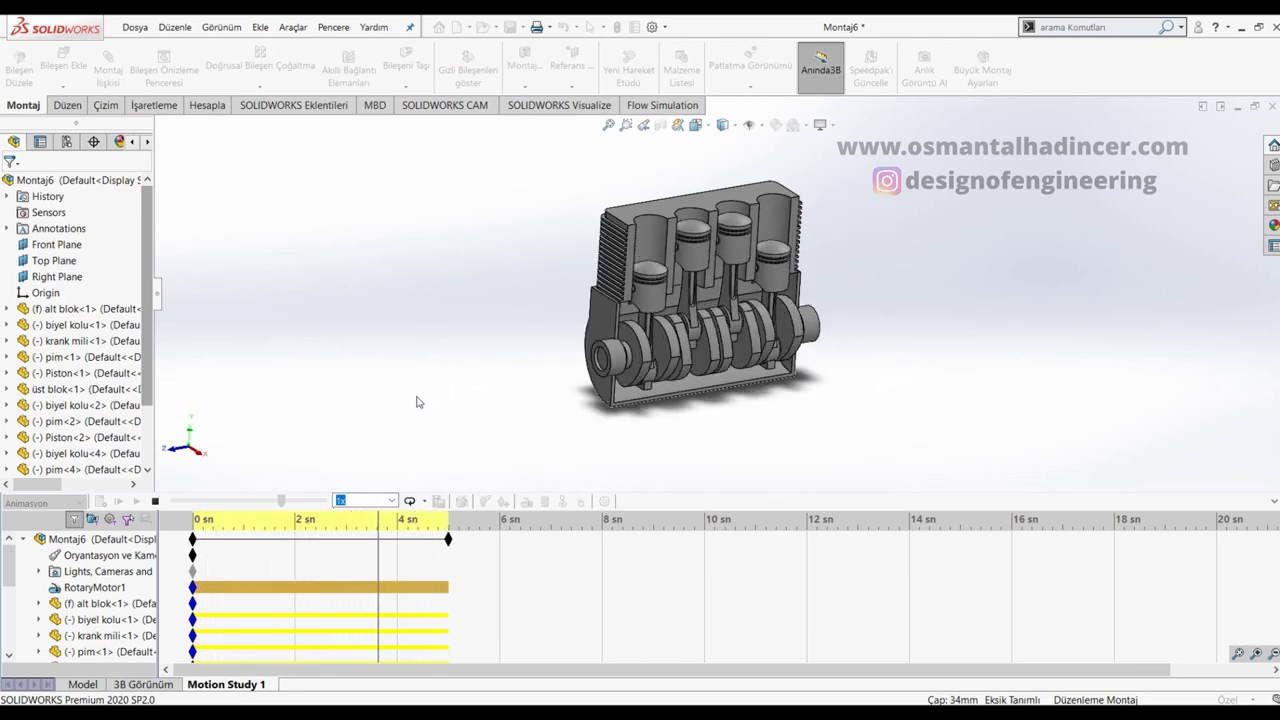
click(154, 504)
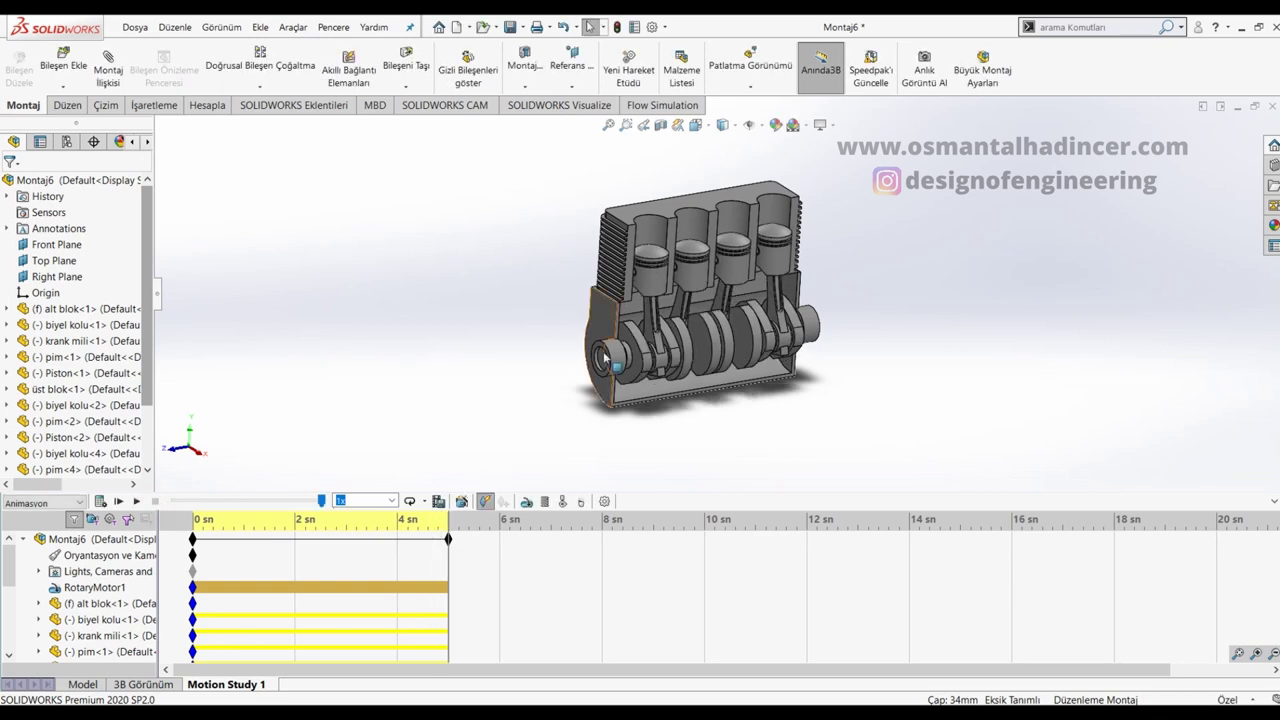
scroll(583, 366, down, 2)
click(606, 315)
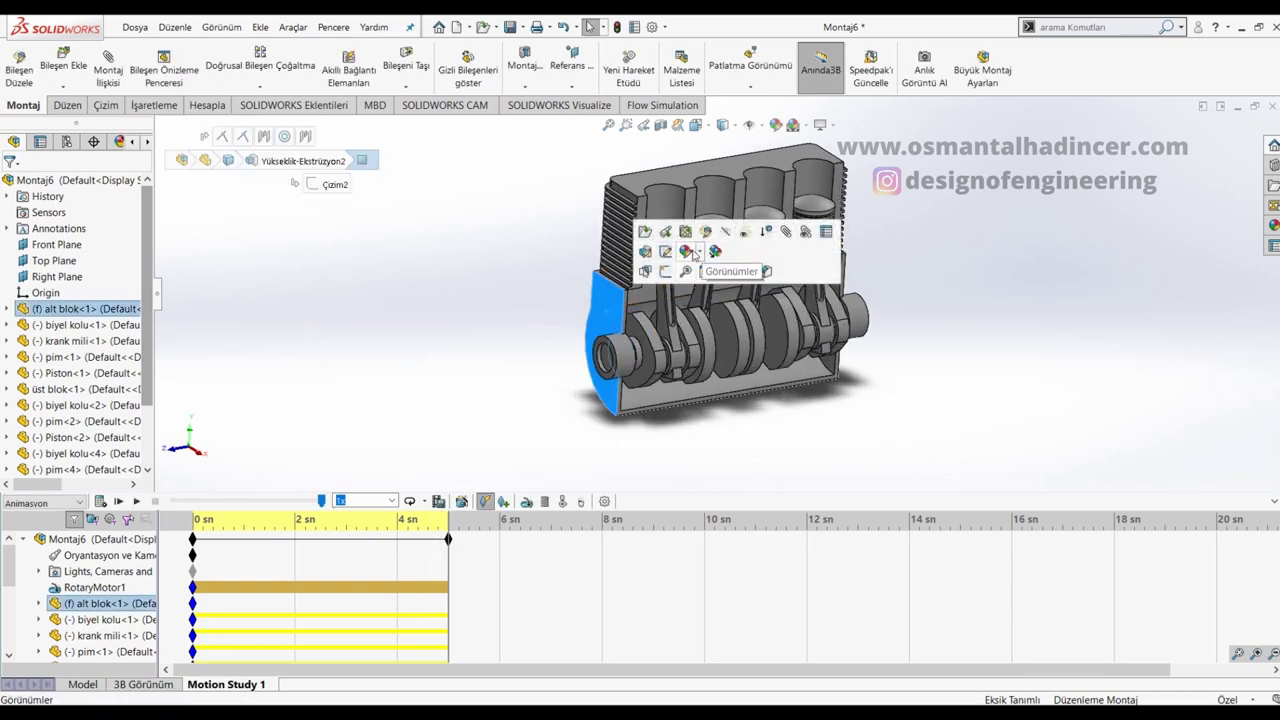
Step: Start a colour appearance edit on the alt blok part, cancel it, and return to the Model tab
click(695, 255)
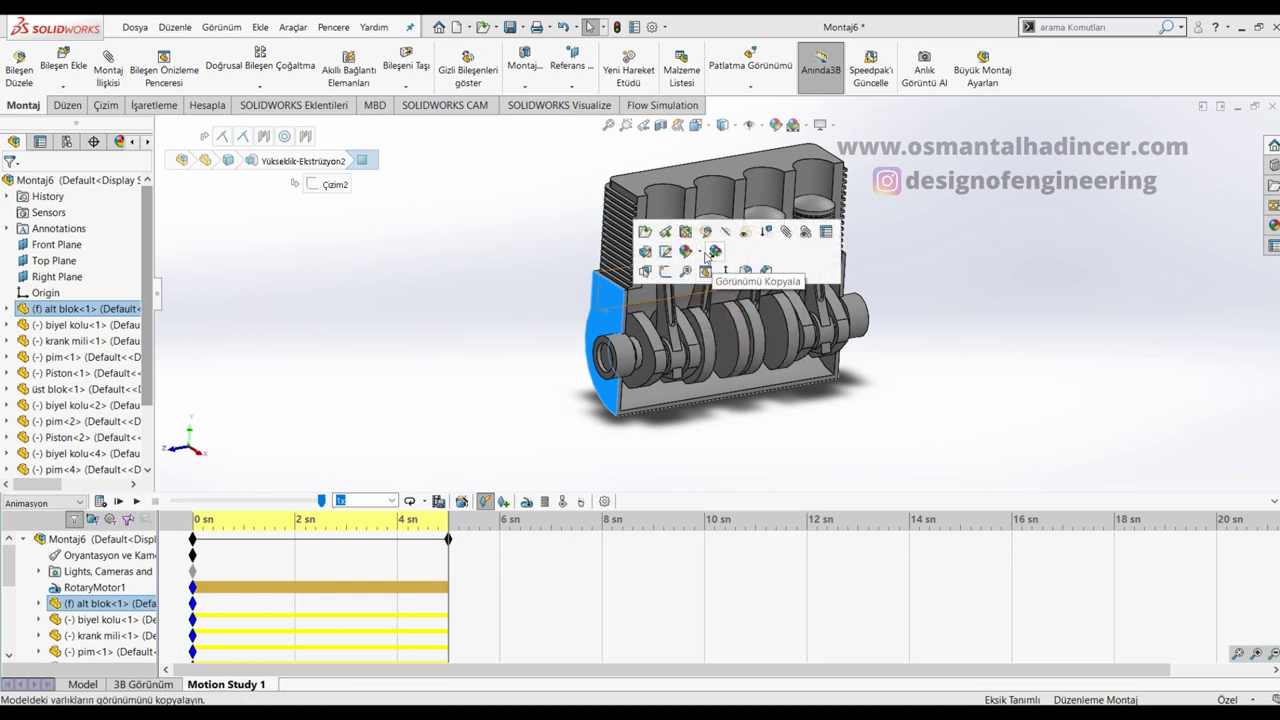
click(703, 253)
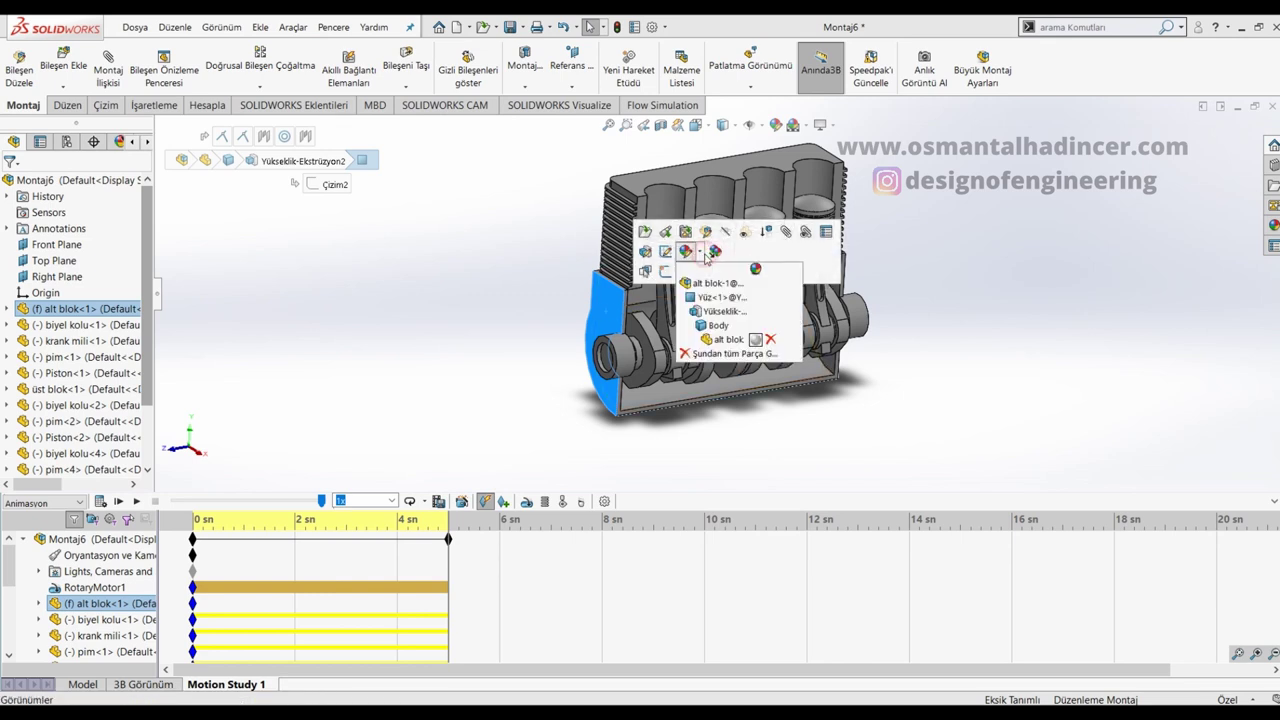
click(725, 341)
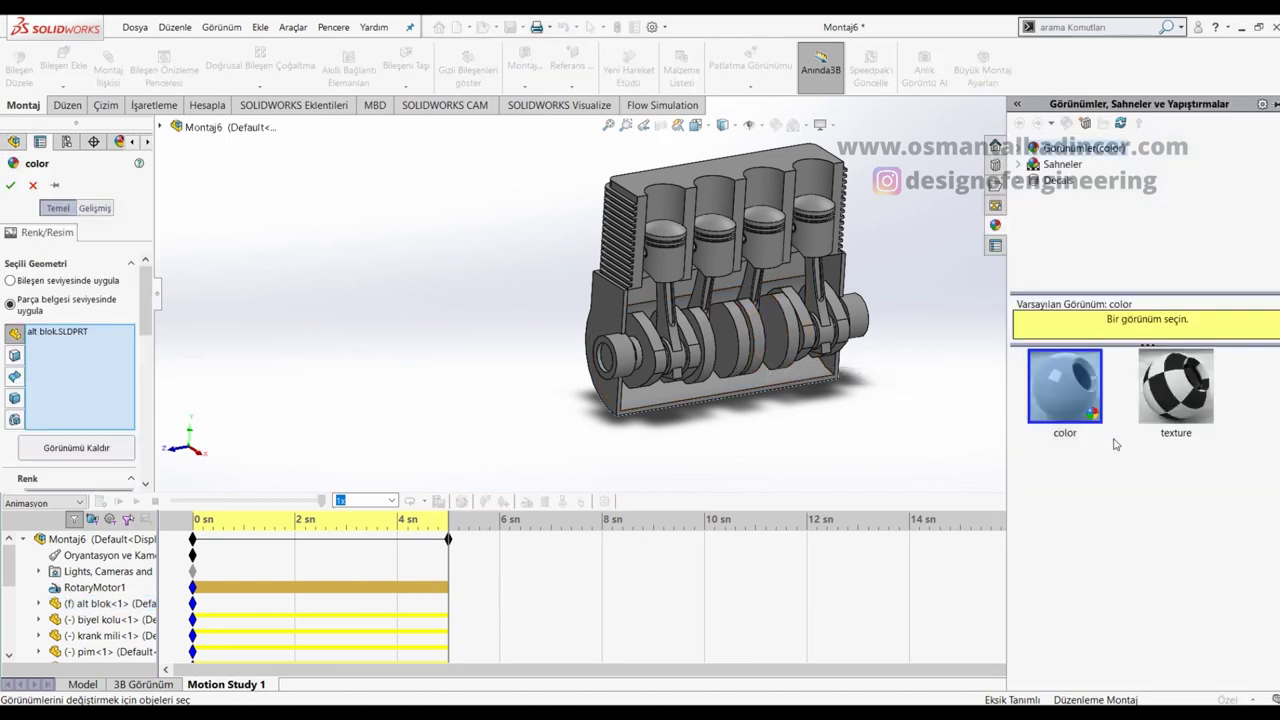
click(1092, 398)
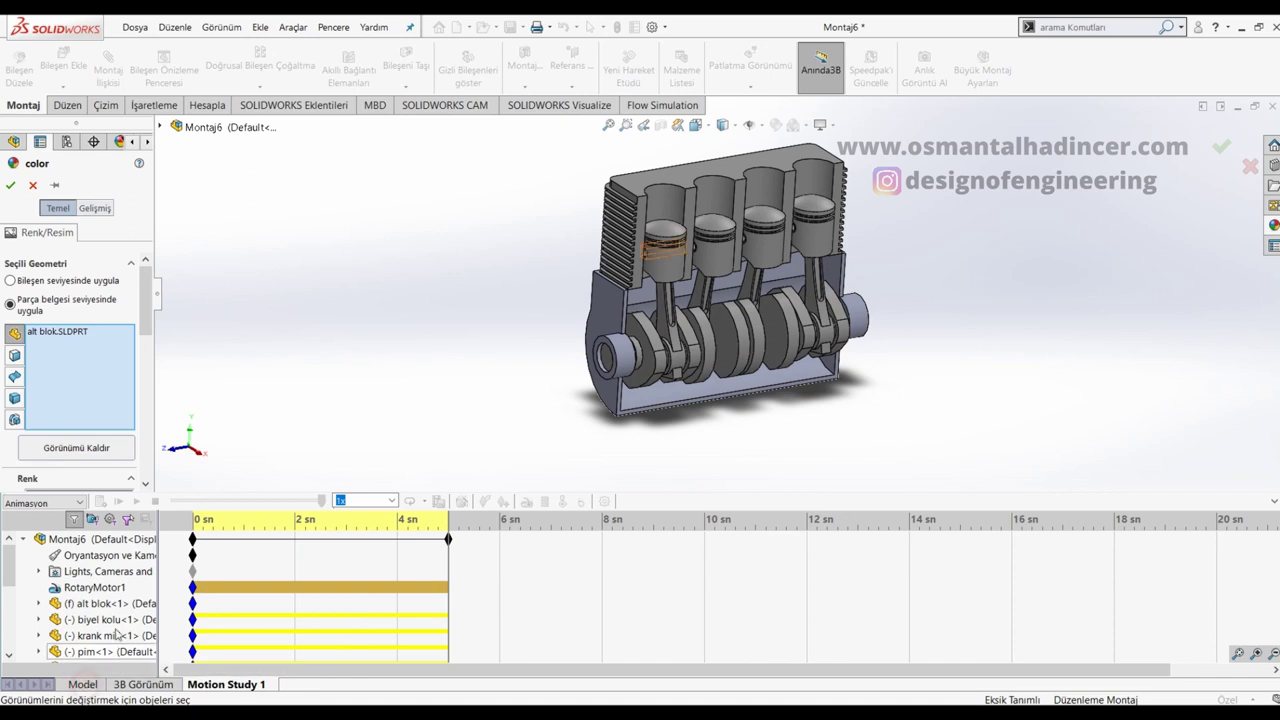
click(35, 188)
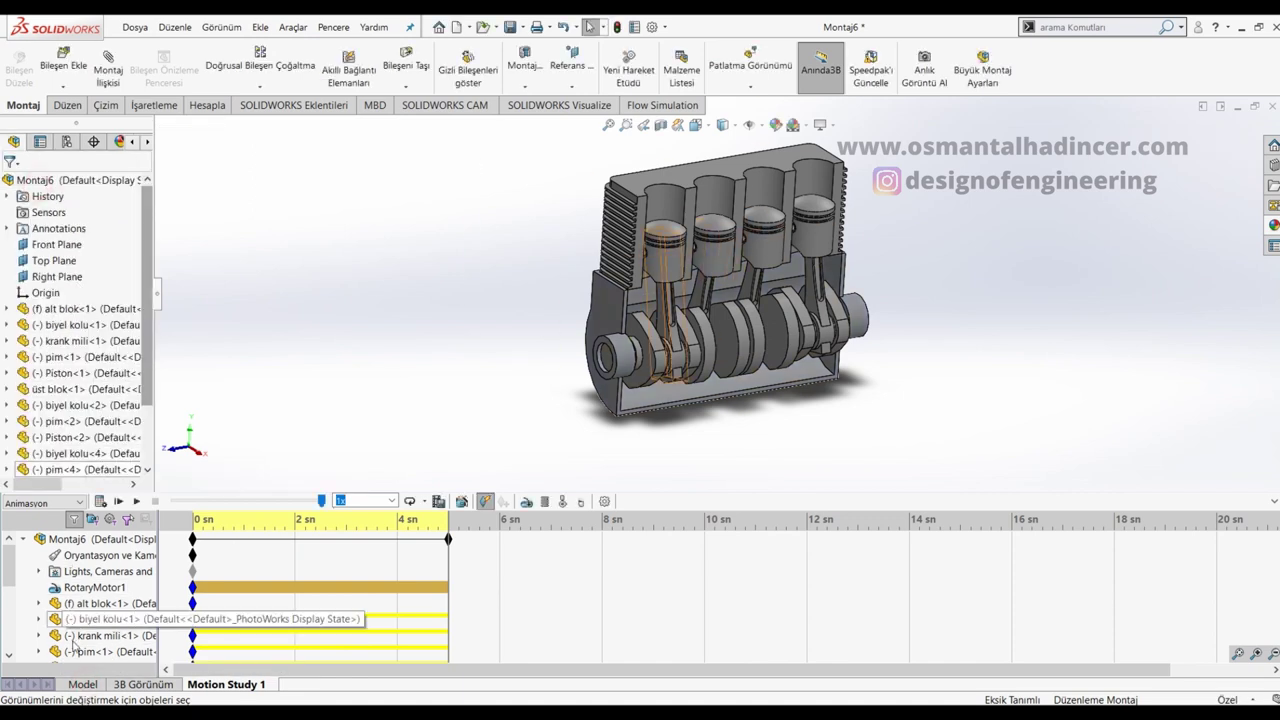
click(82, 685)
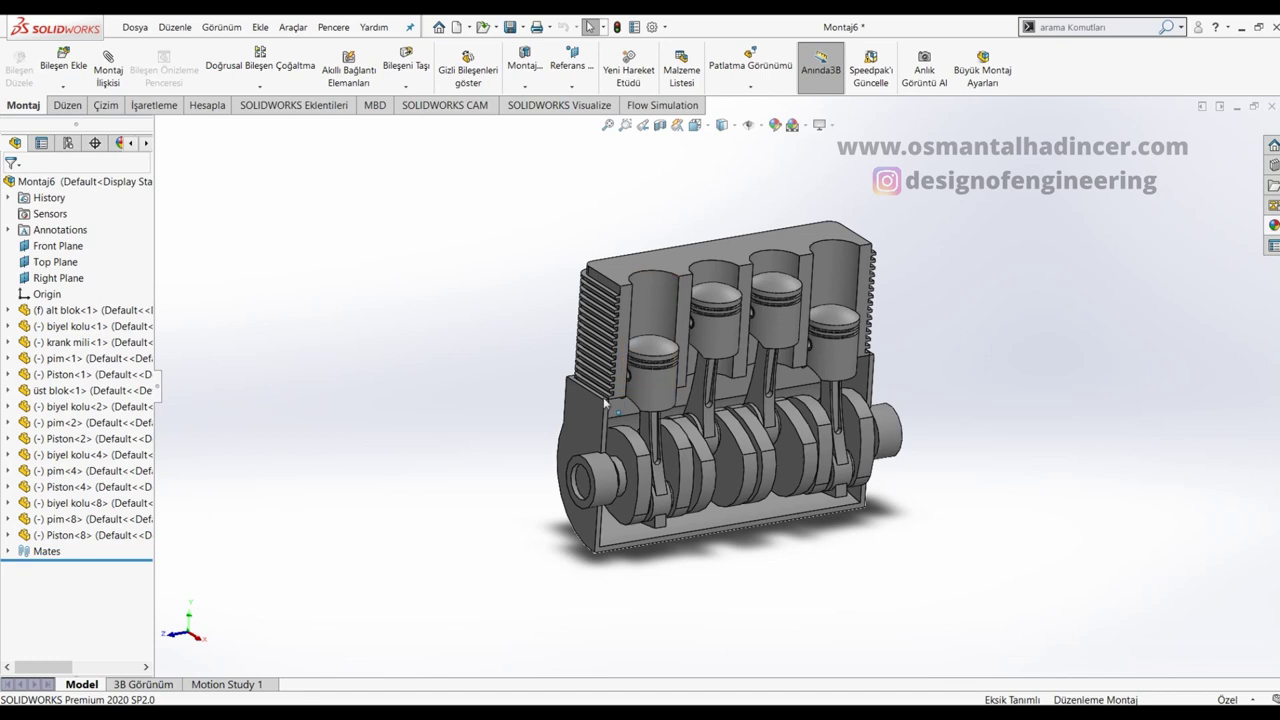
Step: Give the alt blok lower block a new colour instead of grey through its part appearance
click(578, 417)
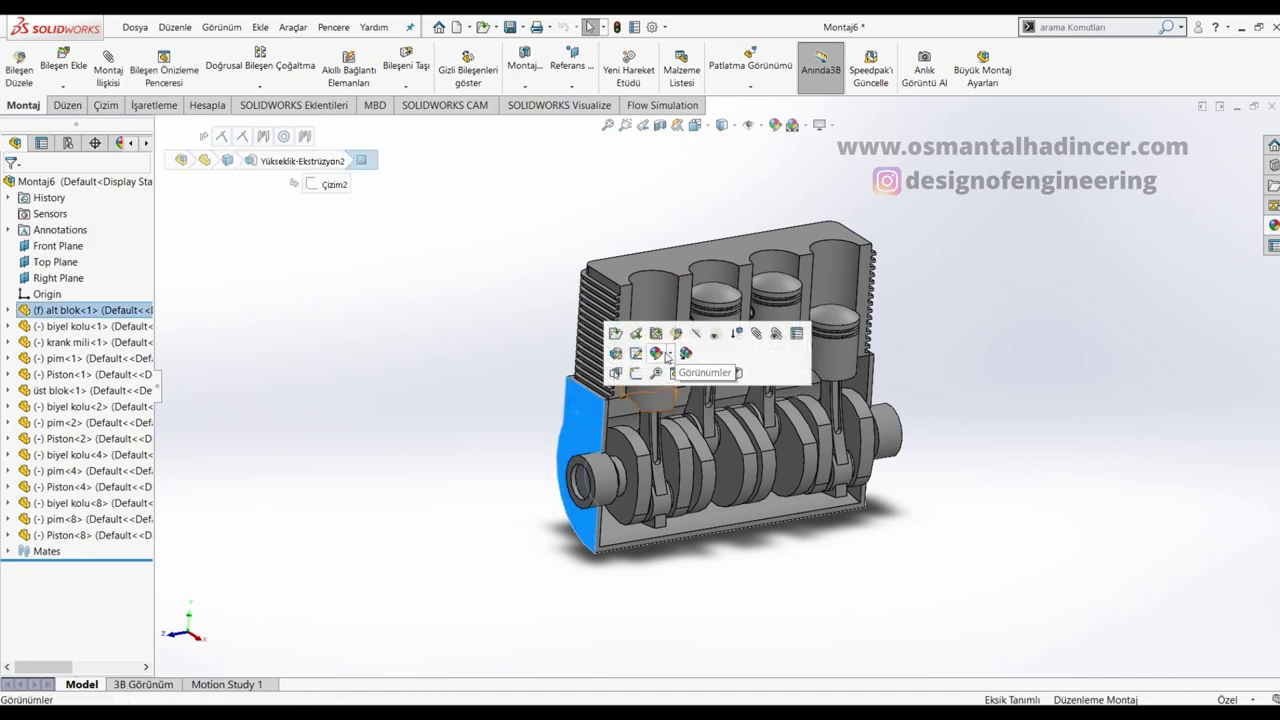
click(665, 355)
click(684, 443)
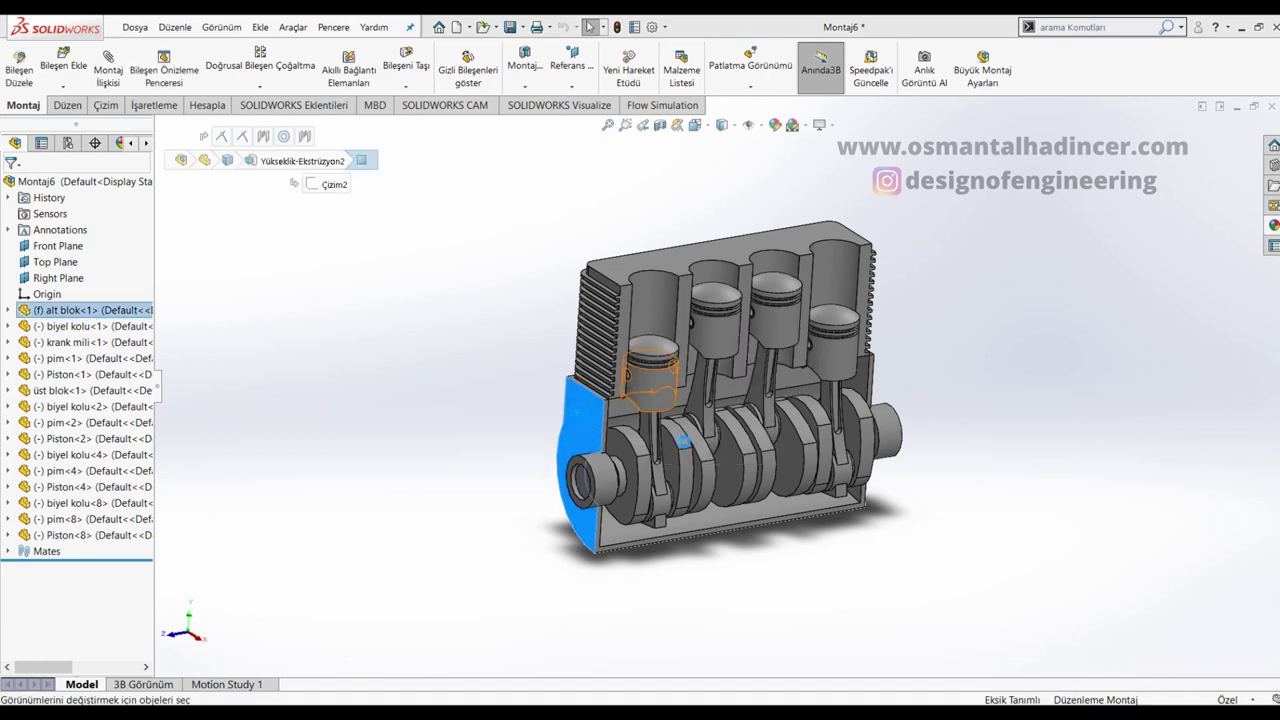
click(578, 424)
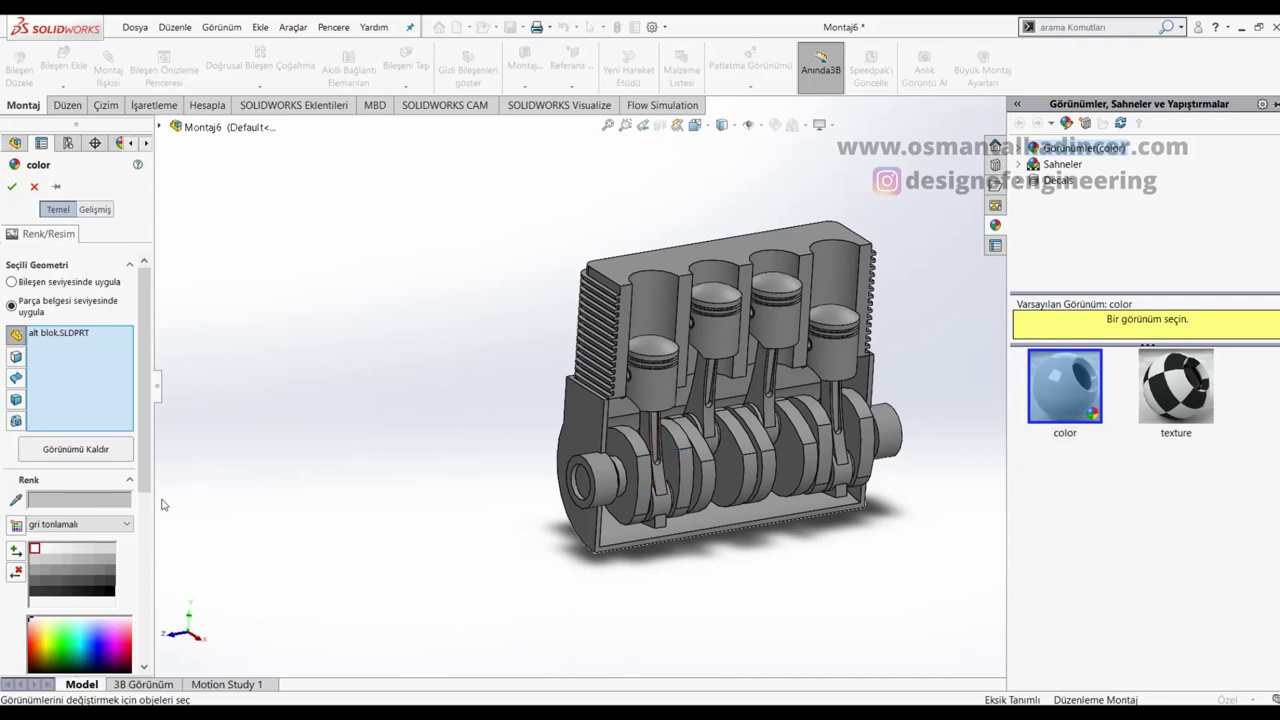
scroll(148, 470, down, 3)
drag(57, 547, 43, 550)
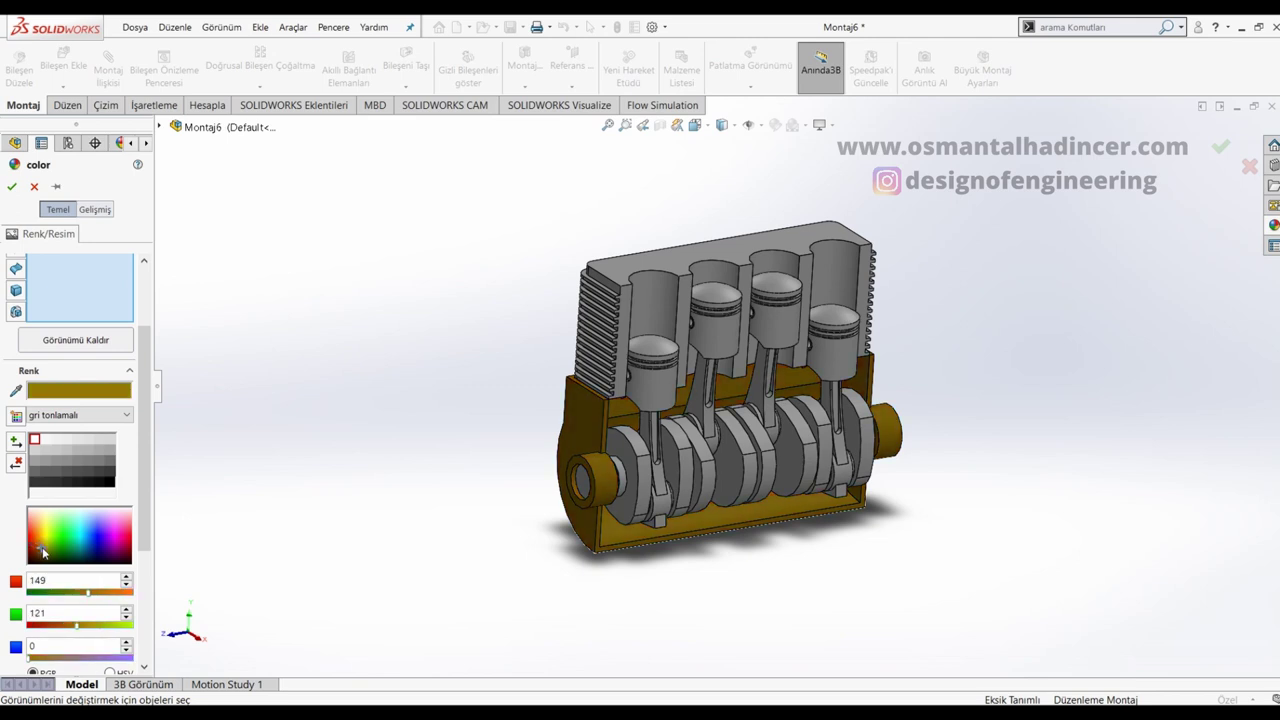
click(12, 189)
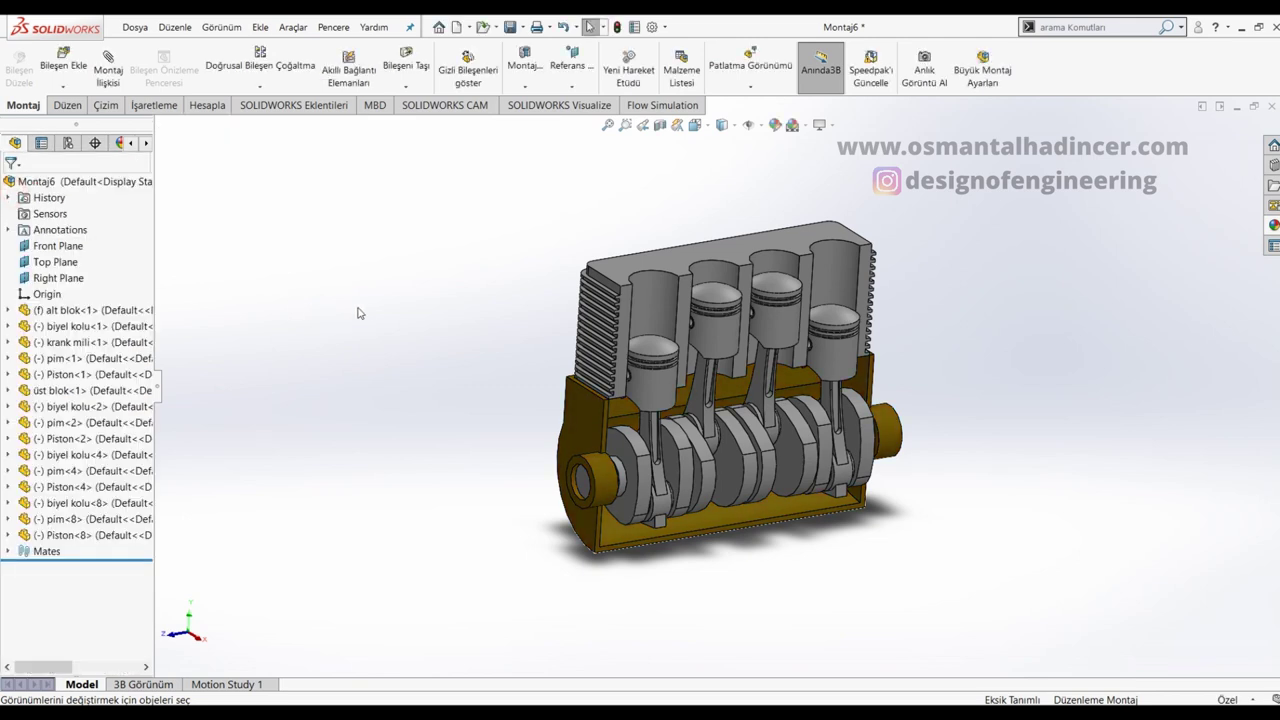
Step: Colour the biyel kolu connecting rod part light blue (RGB 21, 141, 255)
scroll(663, 318, down, 2)
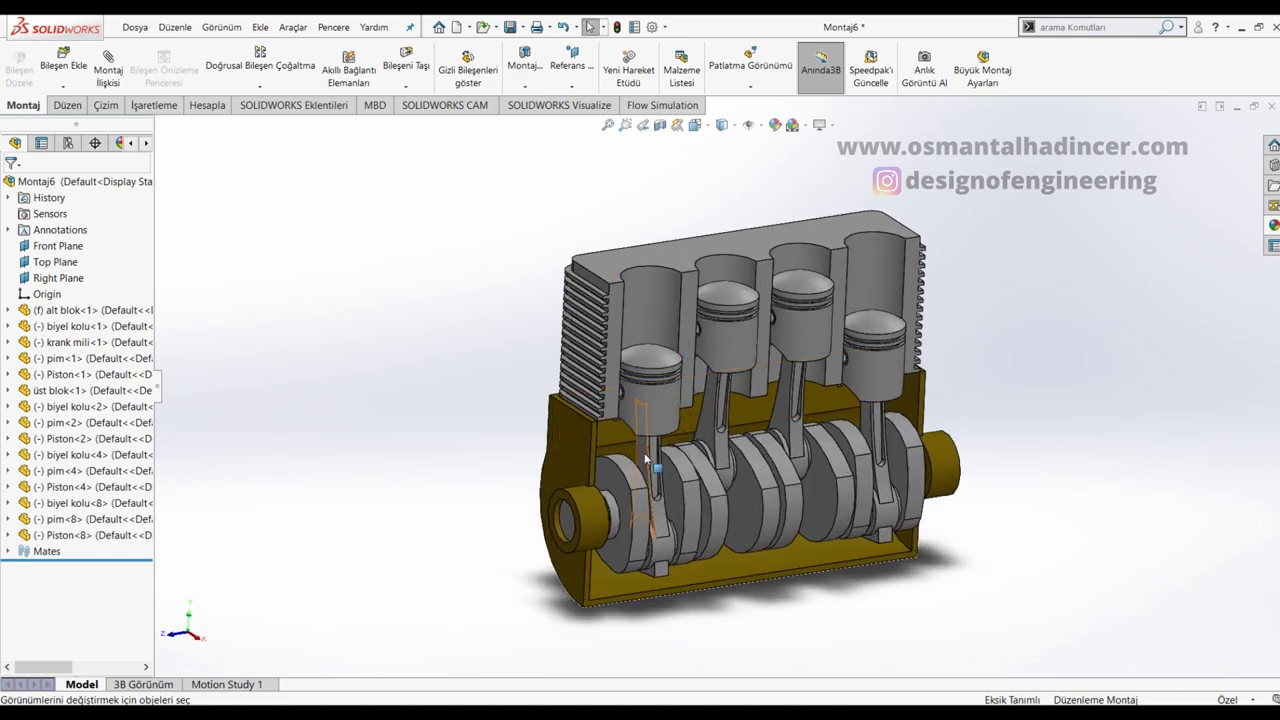
click(645, 459)
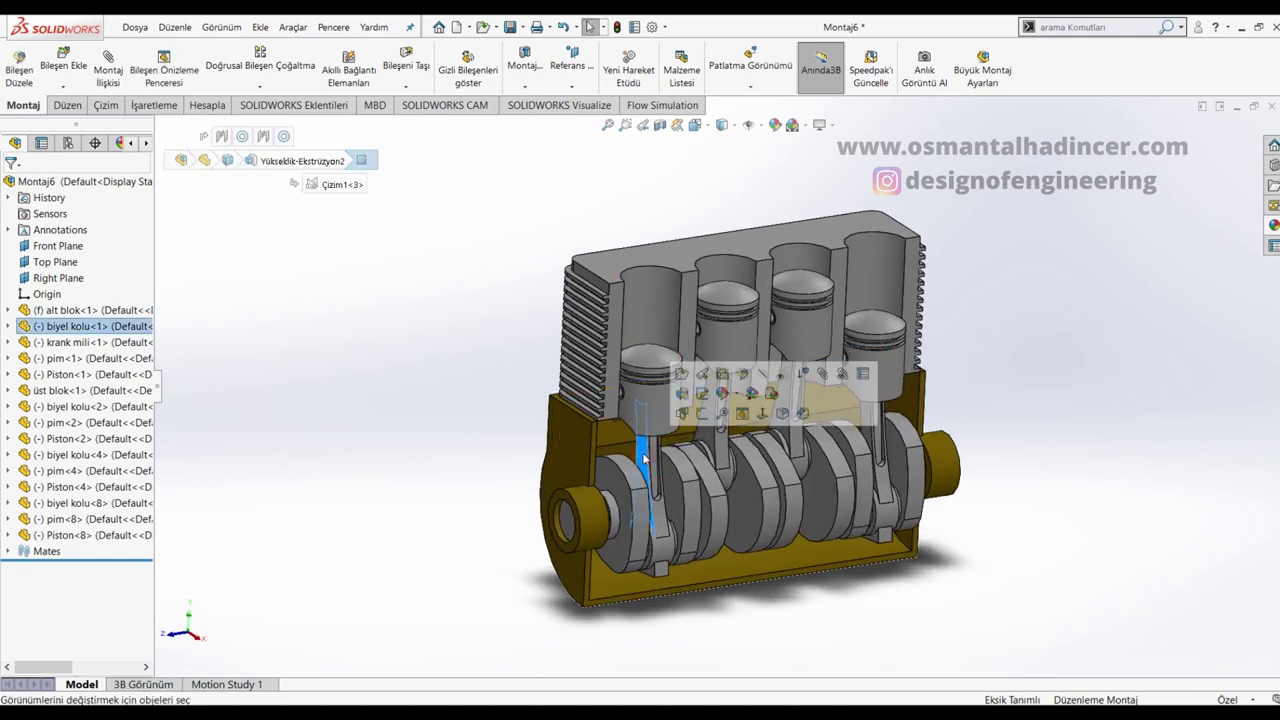
click(737, 395)
click(753, 482)
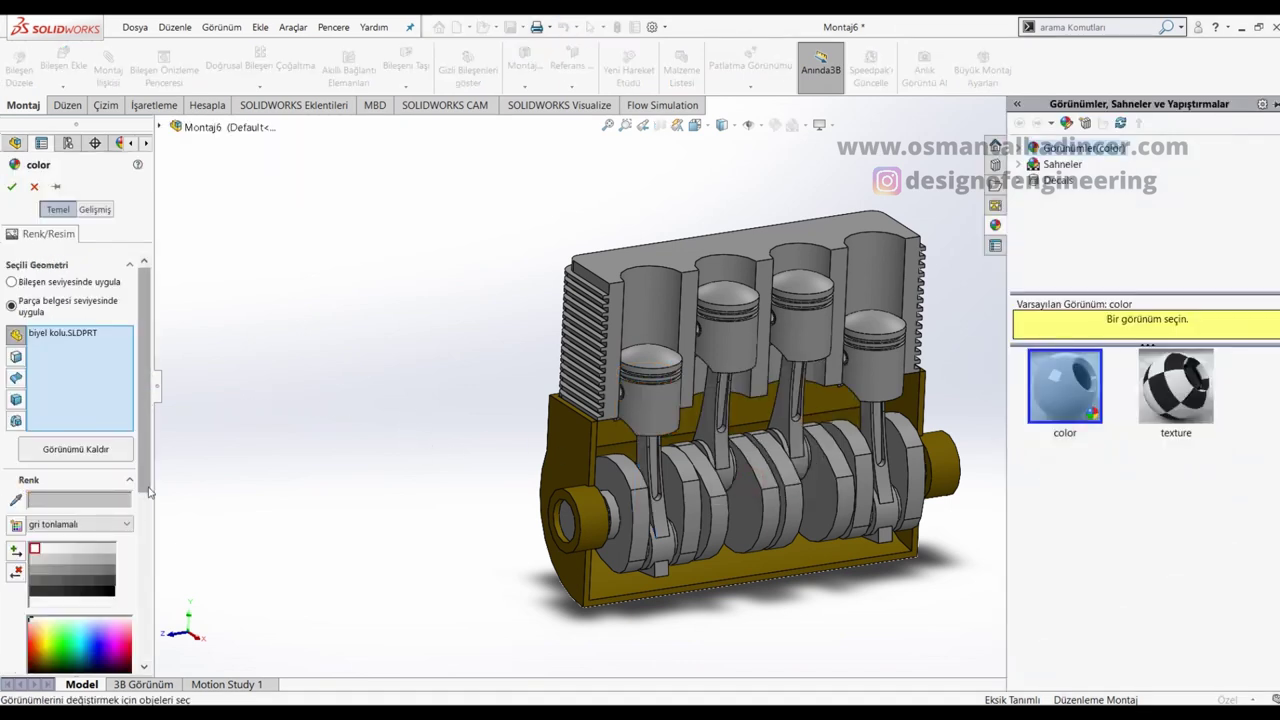
drag(146, 471, 146, 526)
click(97, 541)
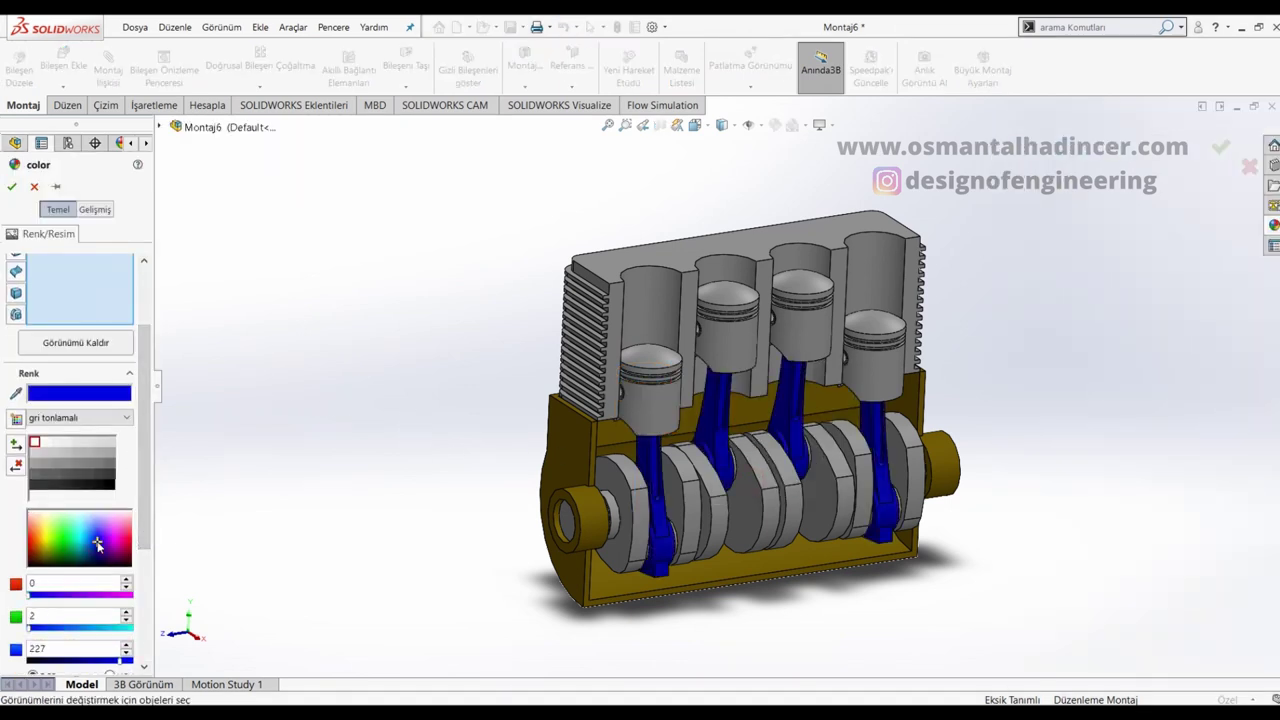
click(89, 539)
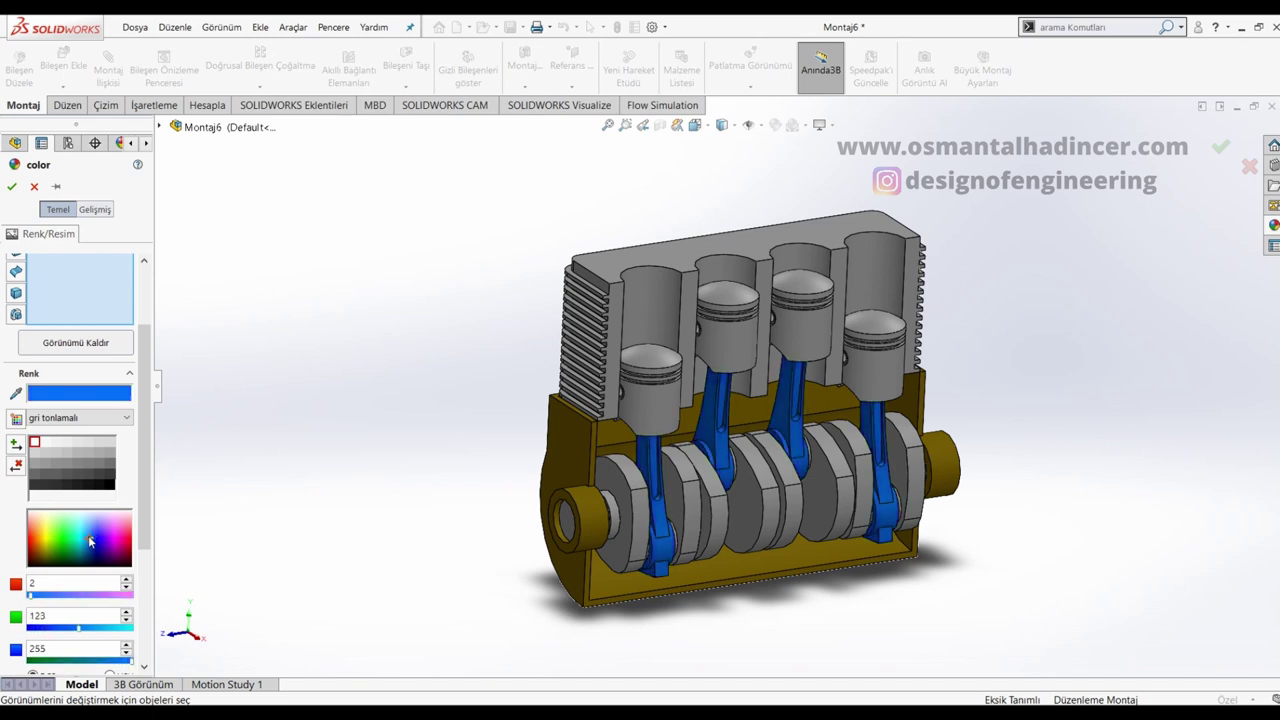
click(10, 188)
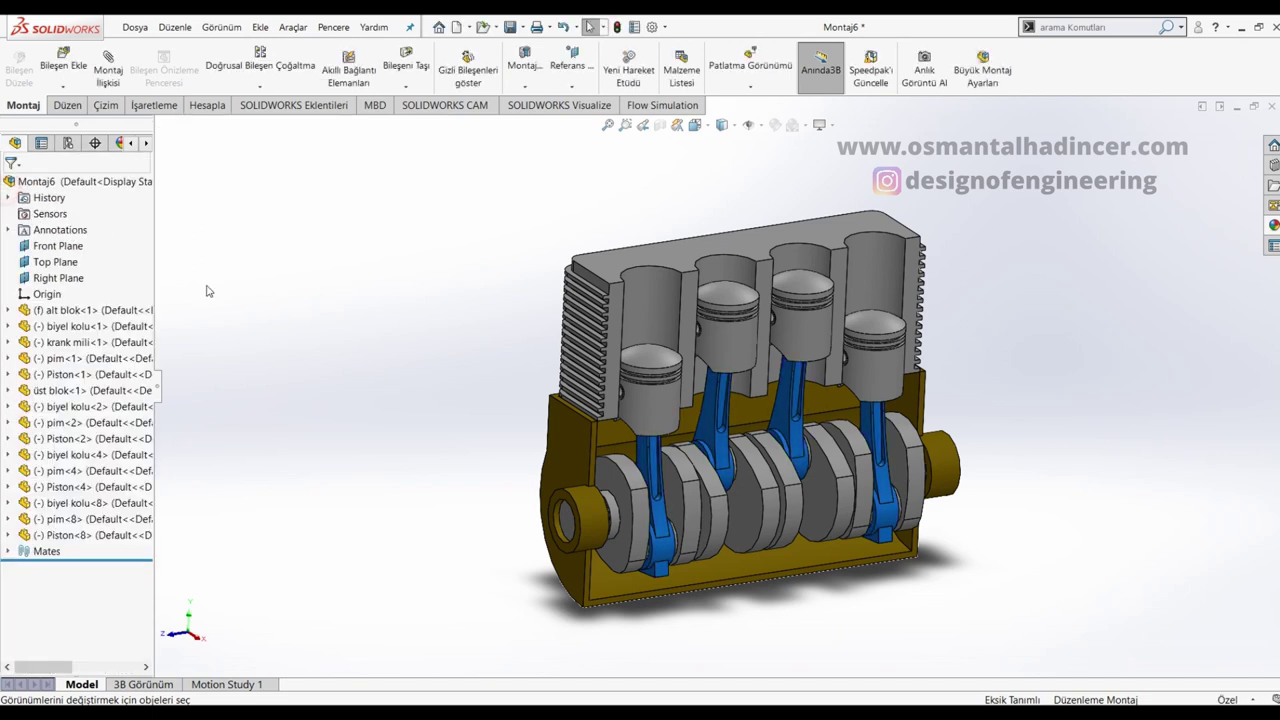
Step: Give the whole crankshaft part a darker grey appearance
click(607, 481)
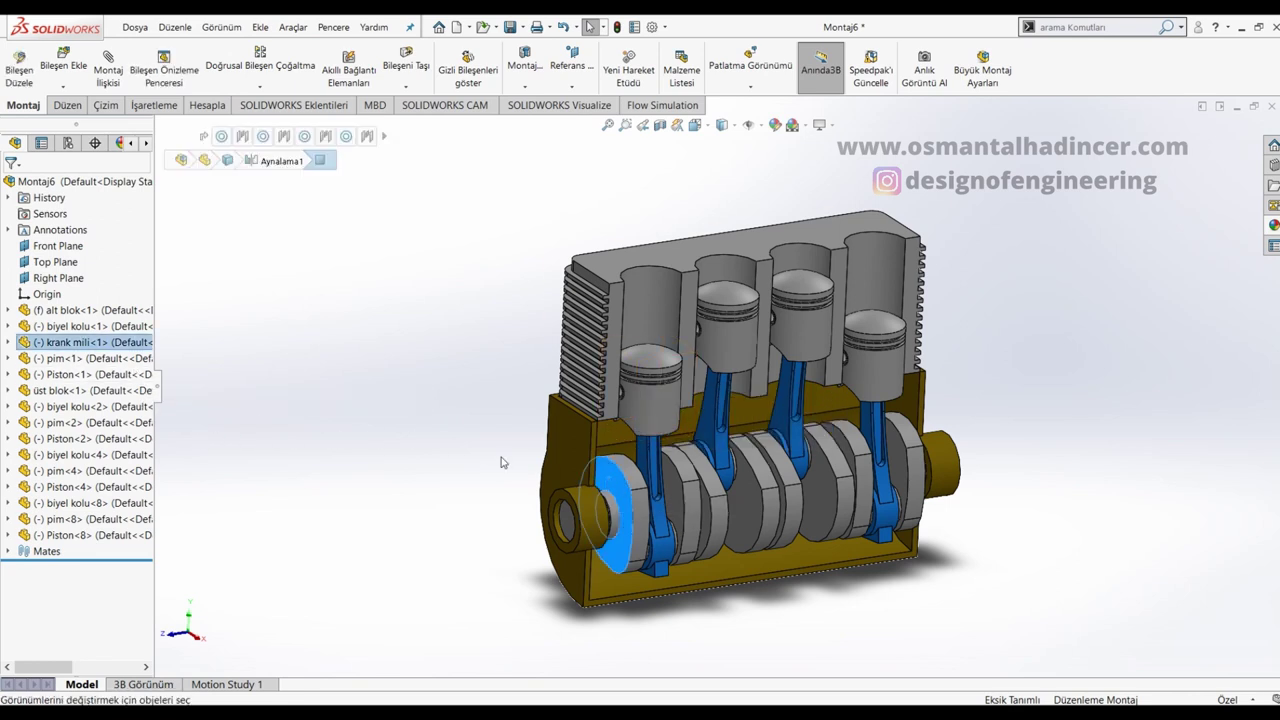
right_click(626, 487)
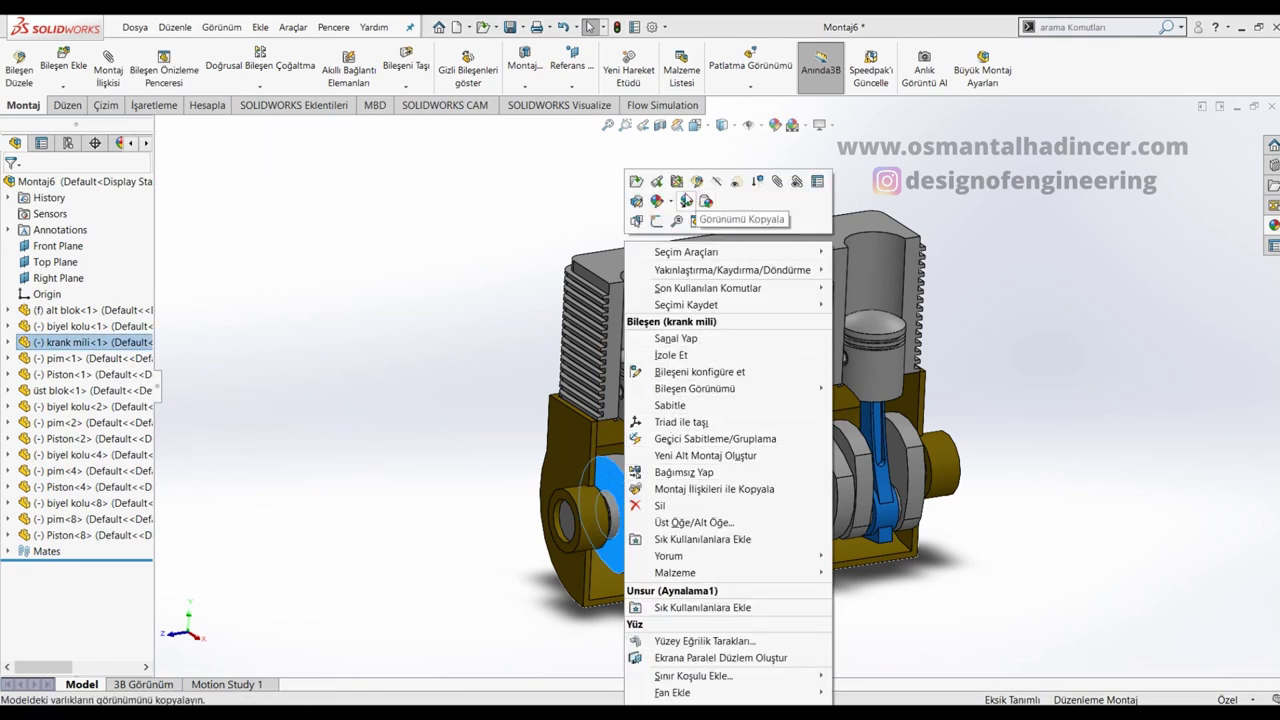
click(659, 203)
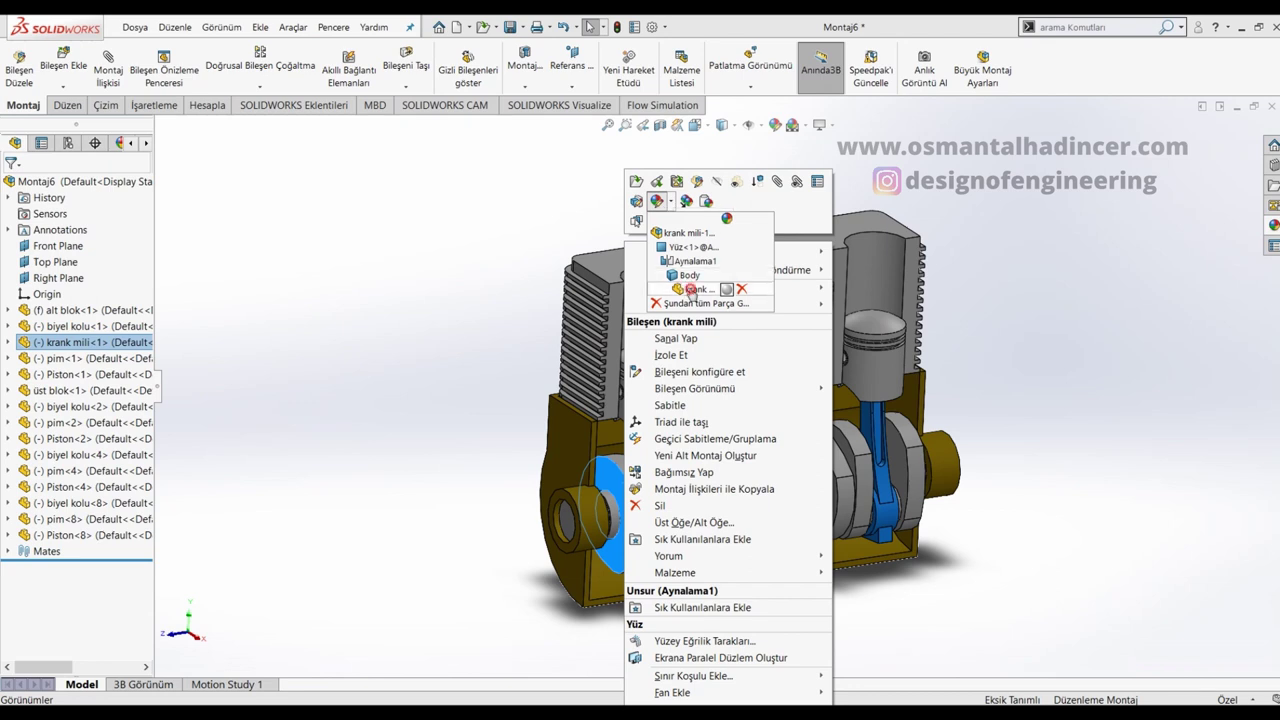
click(691, 289)
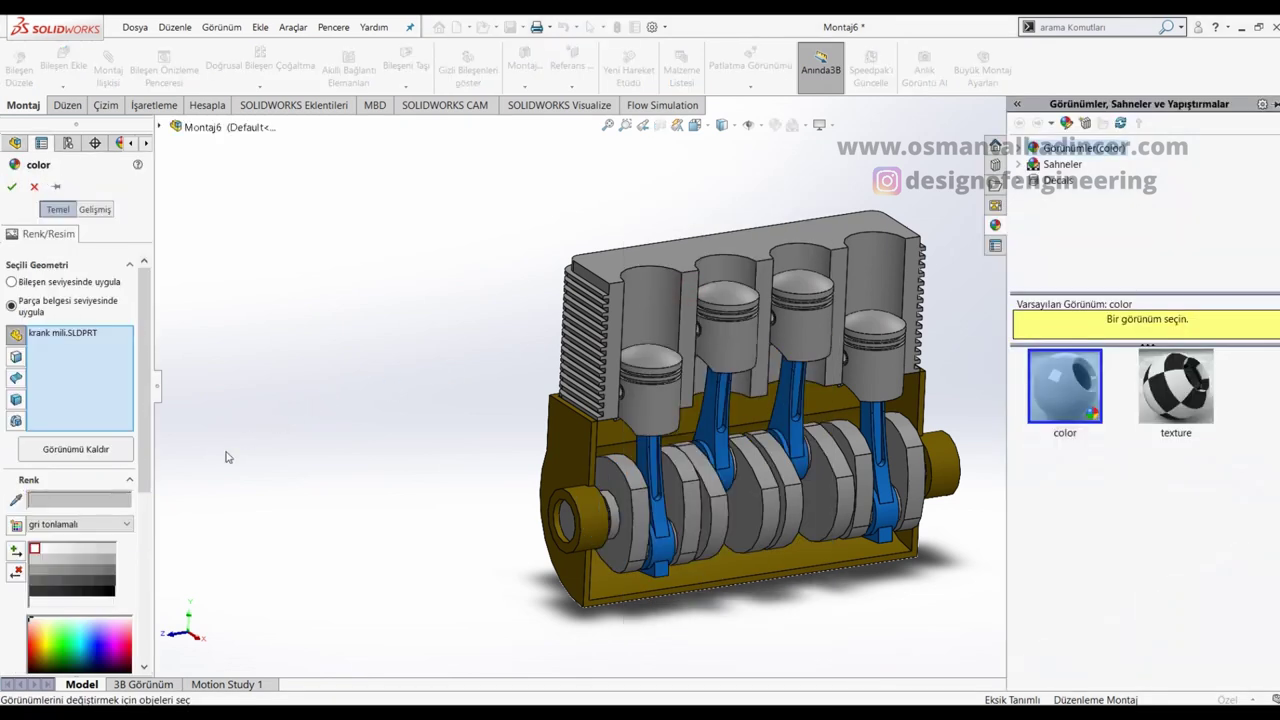
click(38, 582)
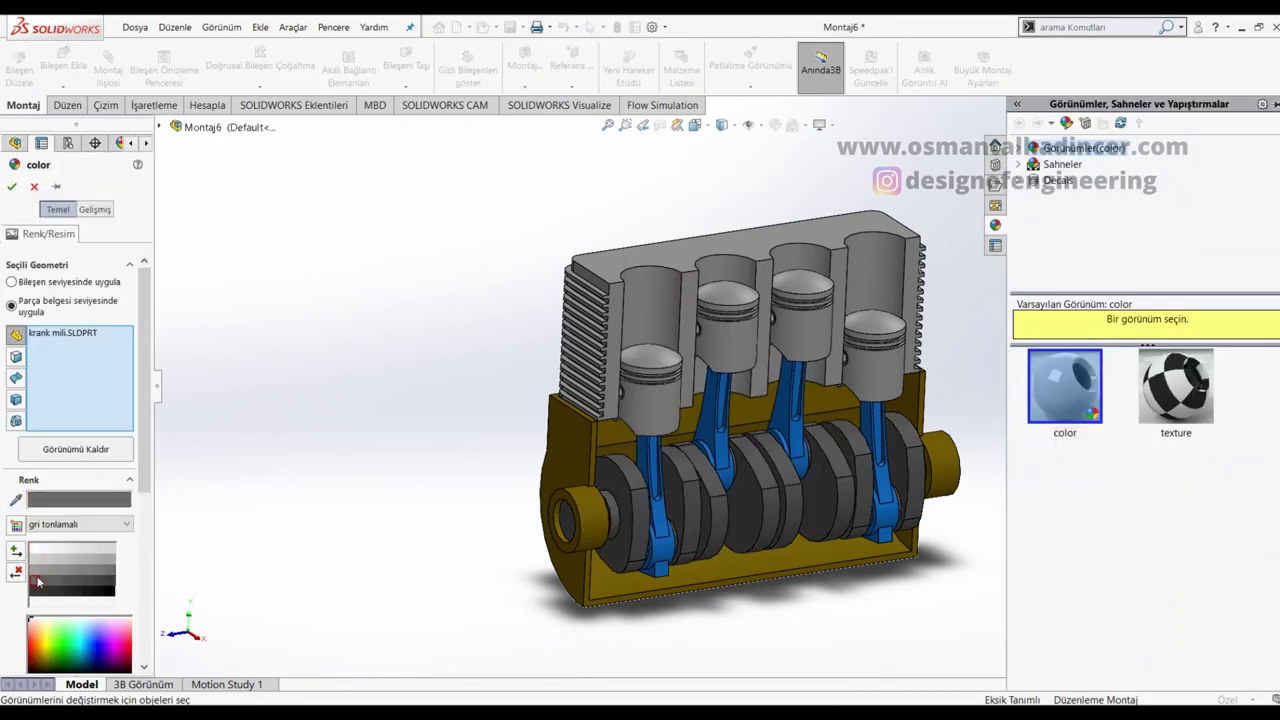
click(57, 571)
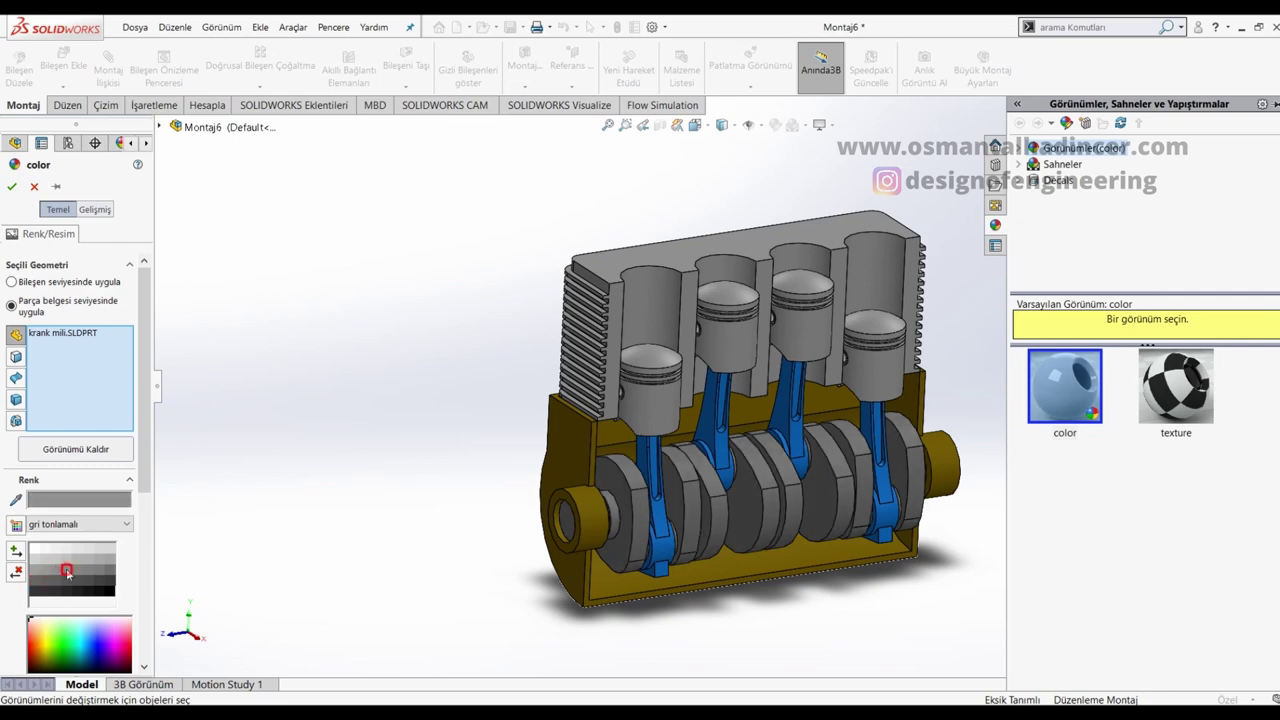
click(12, 190)
Step: Colour the üst blok upper cylinder block cyan and return to the Motion Study 1 timeline
click(628, 302)
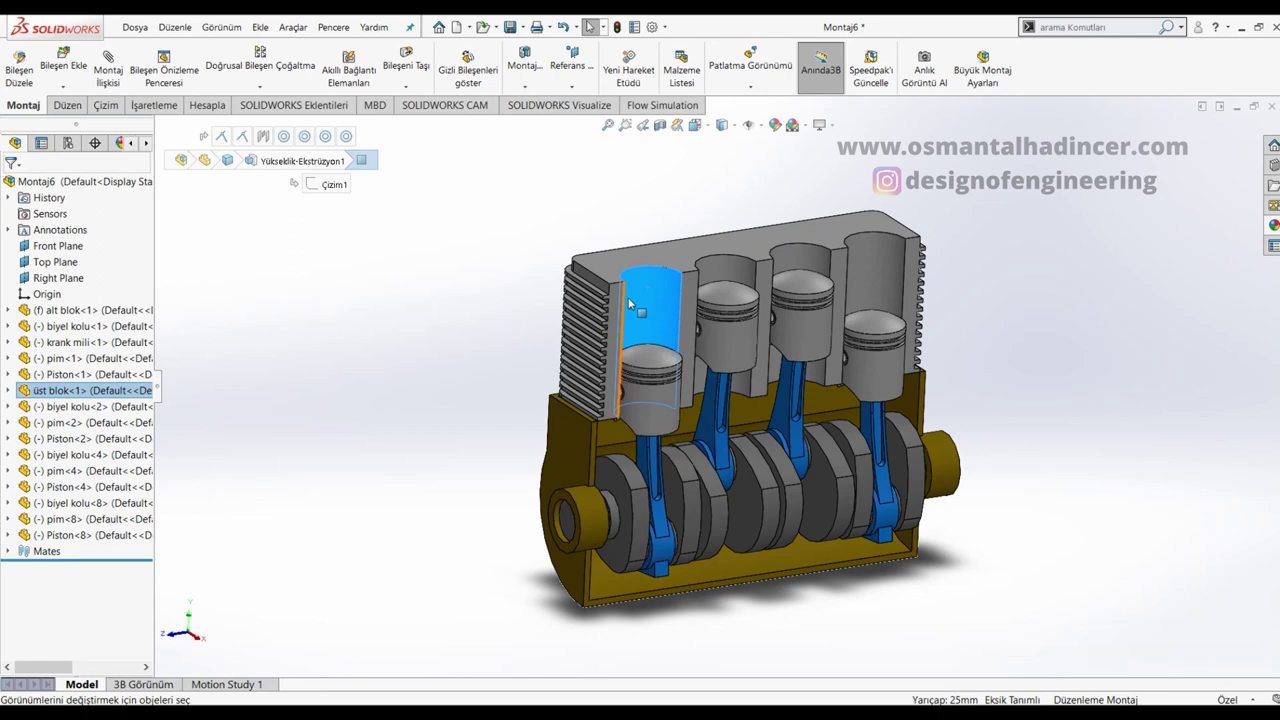
right_click(626, 303)
click(695, 203)
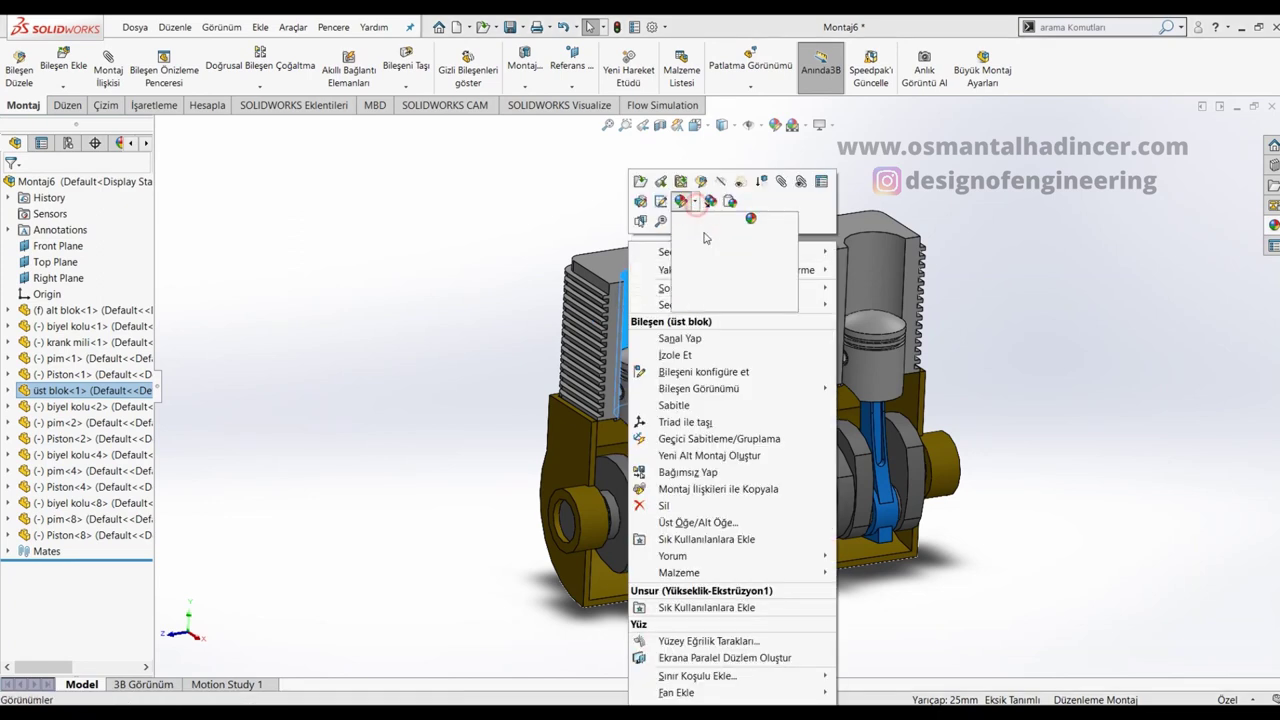
click(722, 290)
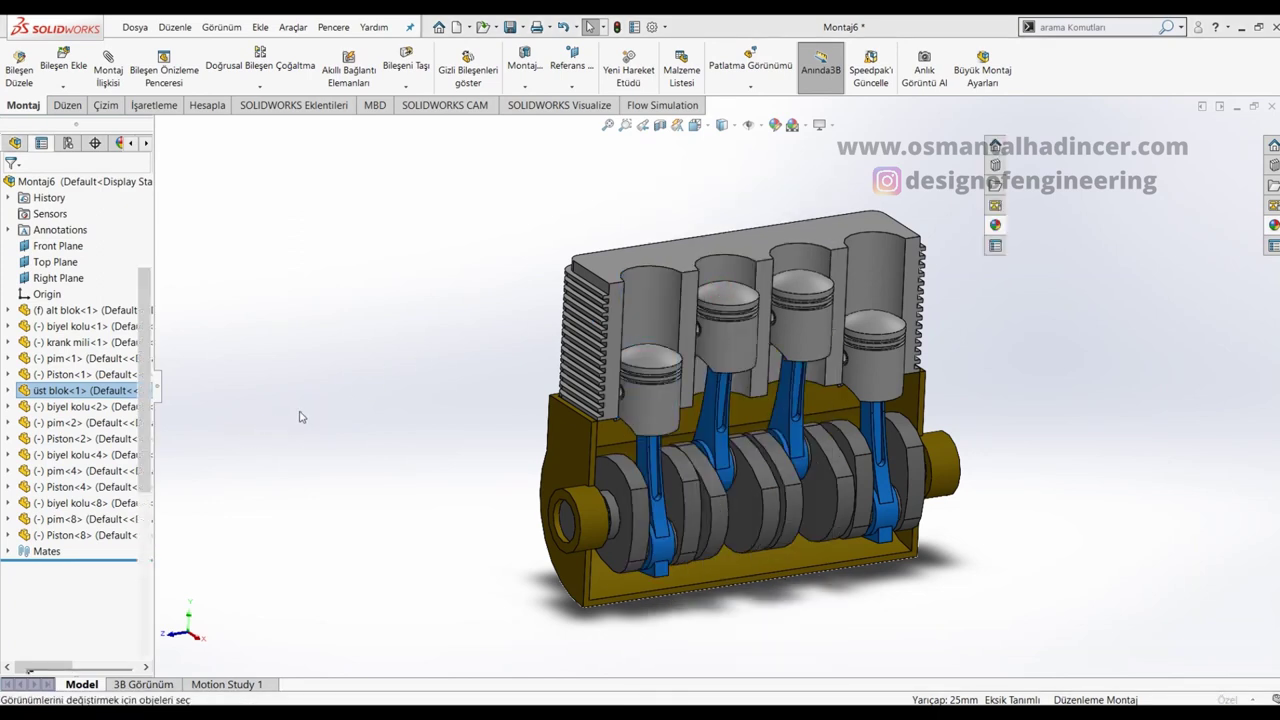
scroll(78, 600, down, 2)
click(78, 574)
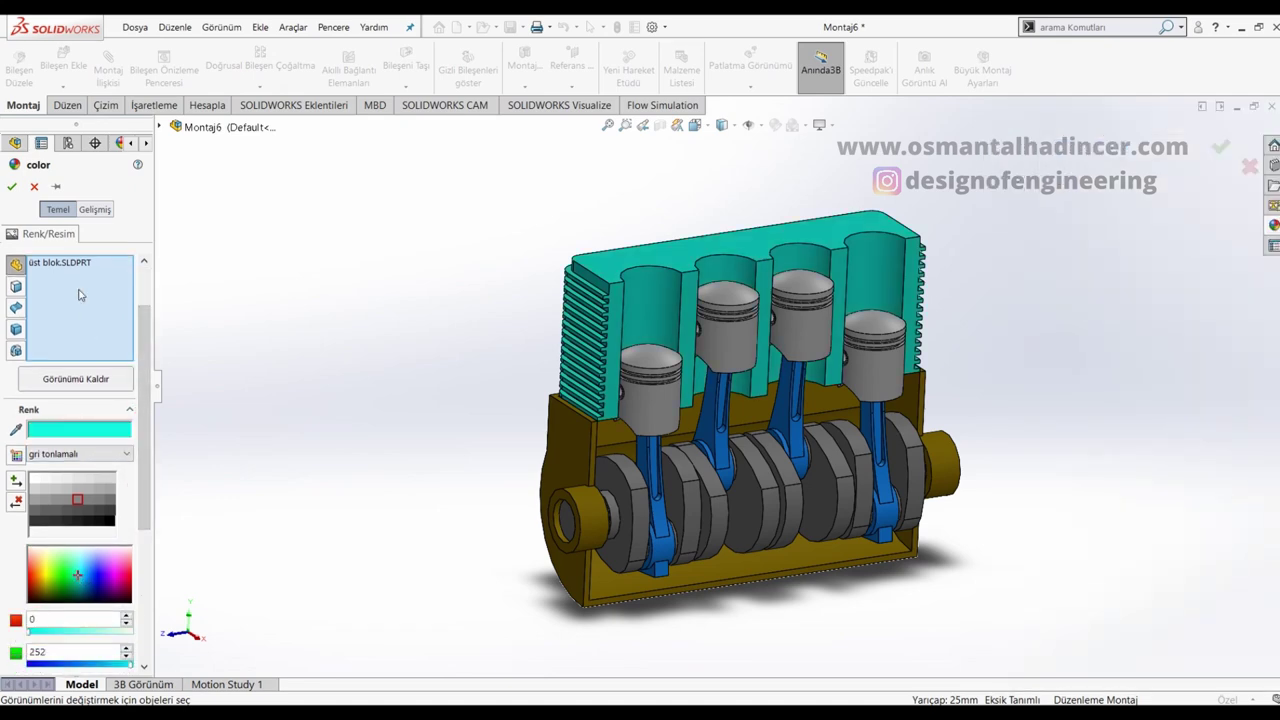
click(12, 187)
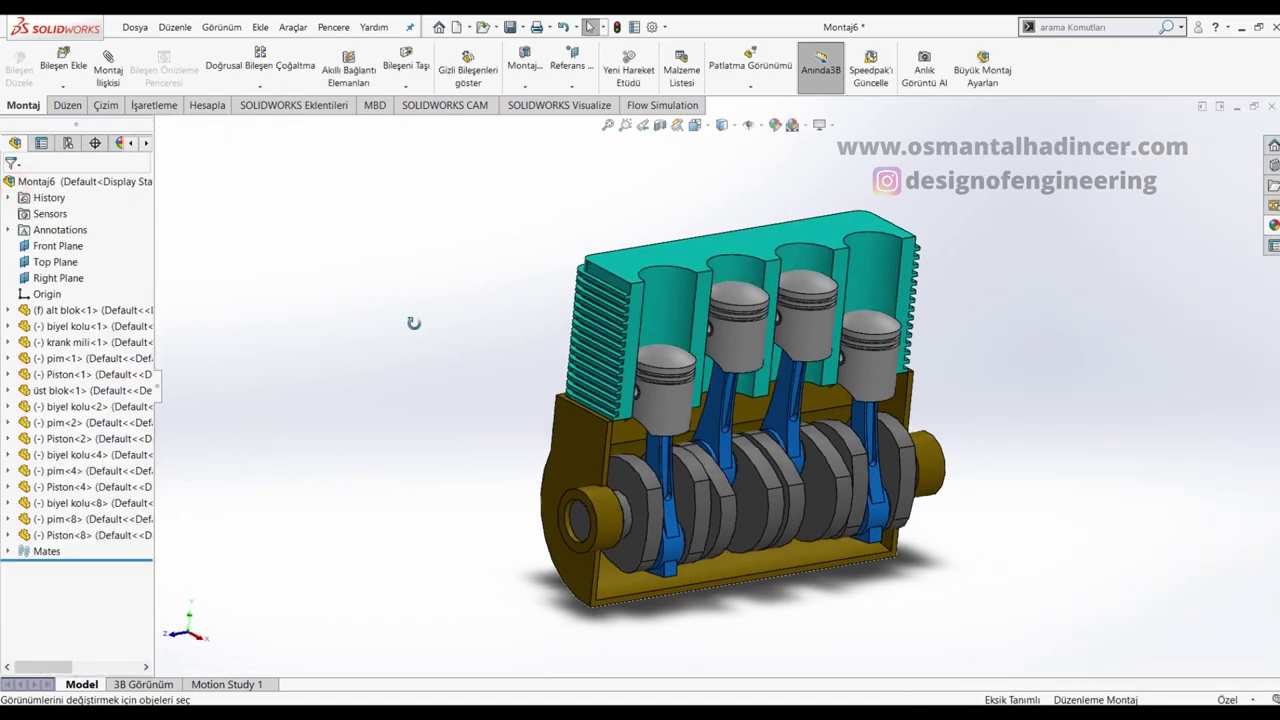
click(228, 684)
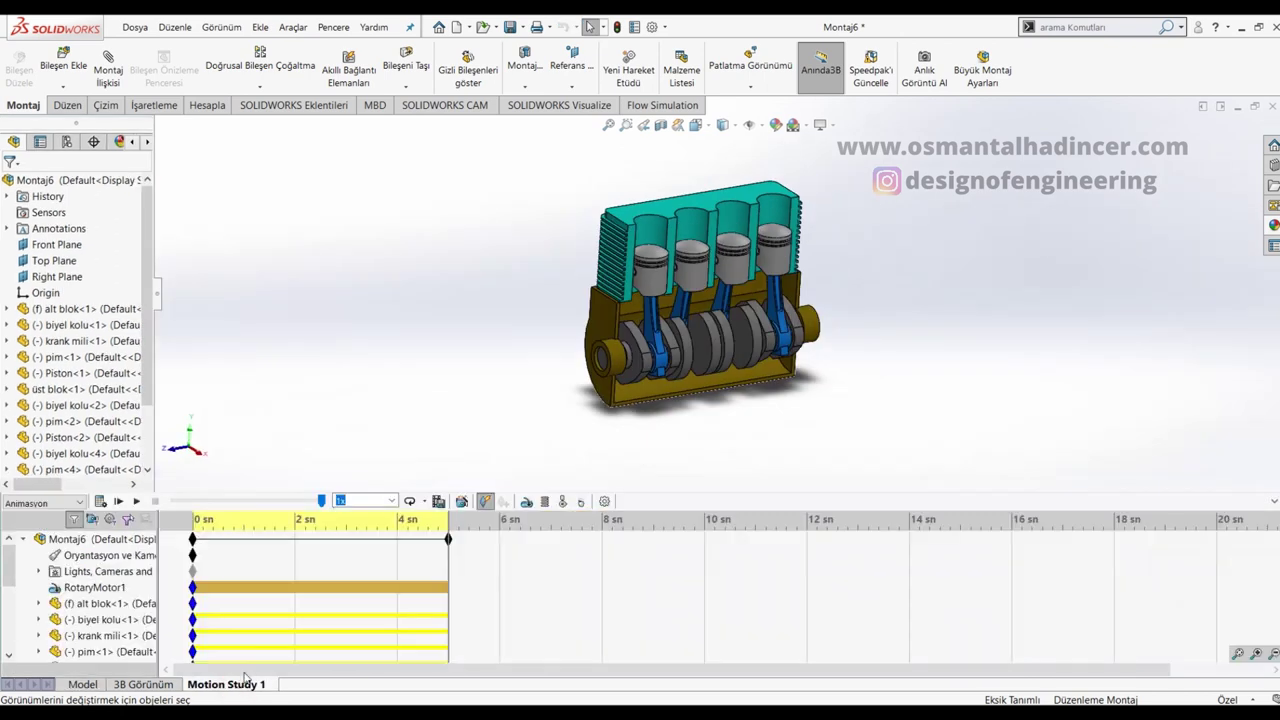
Step: Recalculate the recoloured motion study, stop and rewind it, and select the 5 s end key
click(102, 501)
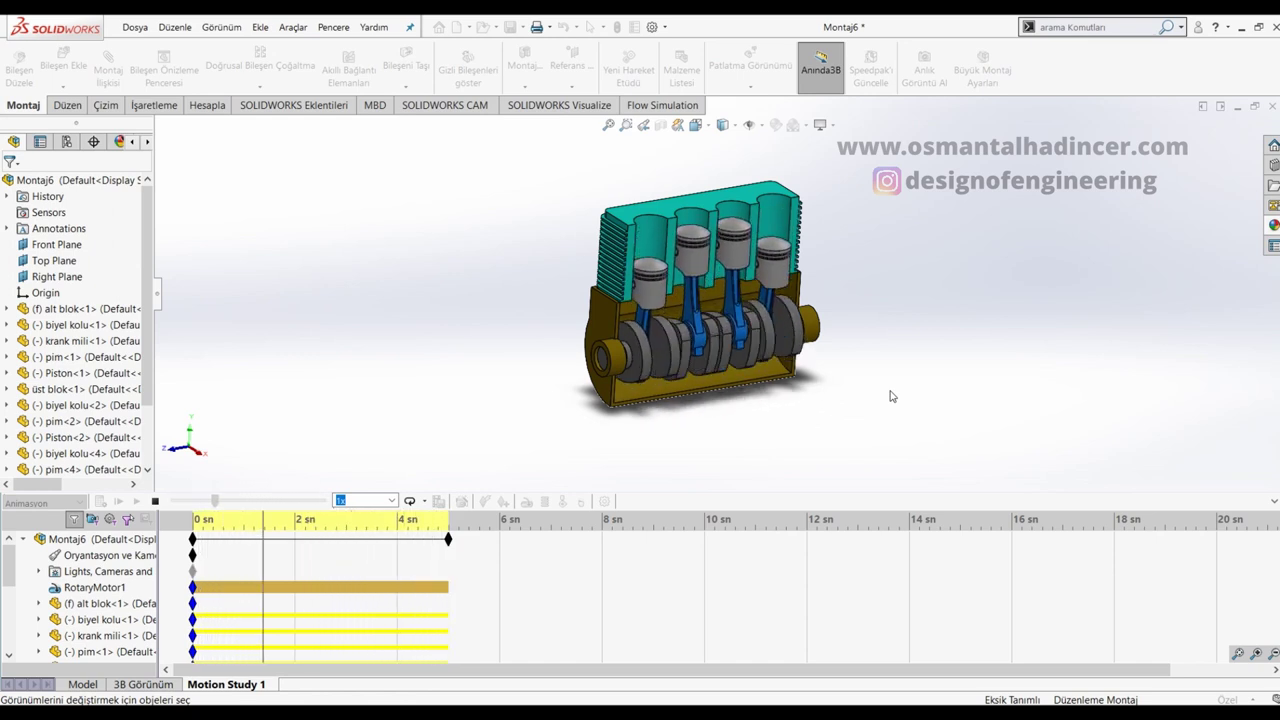
click(156, 502)
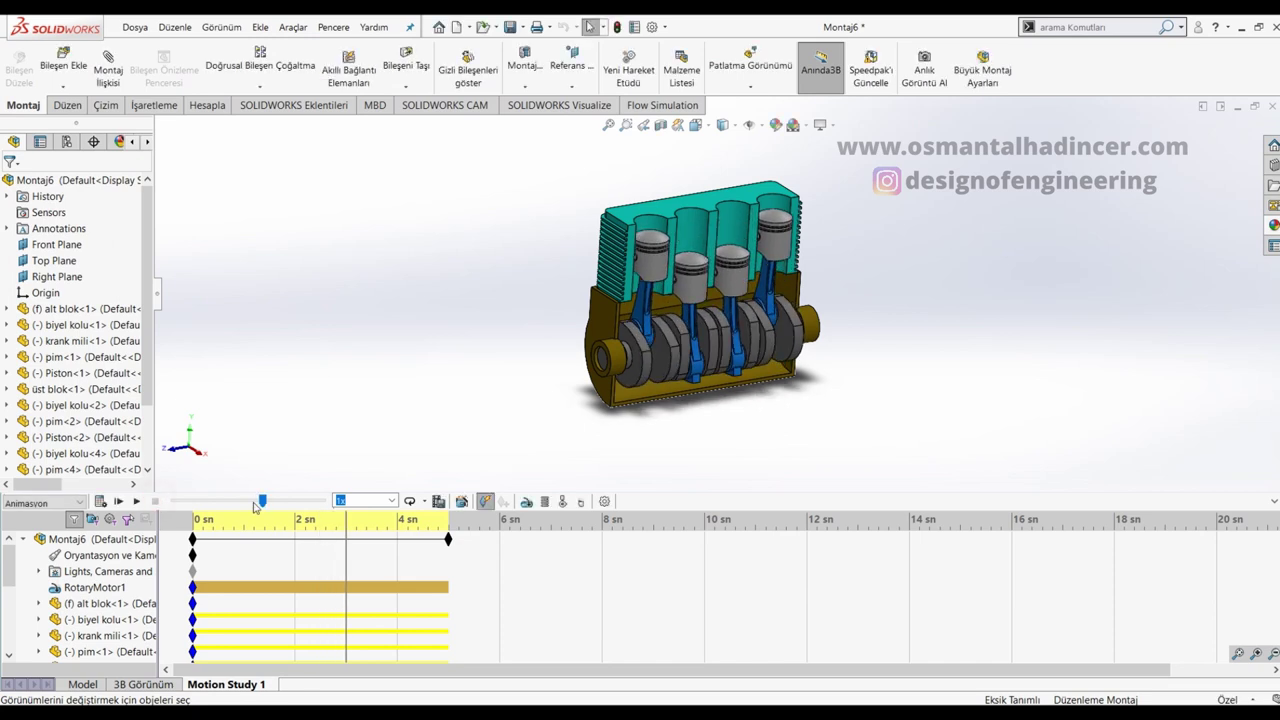
drag(262, 502, 175, 502)
click(448, 540)
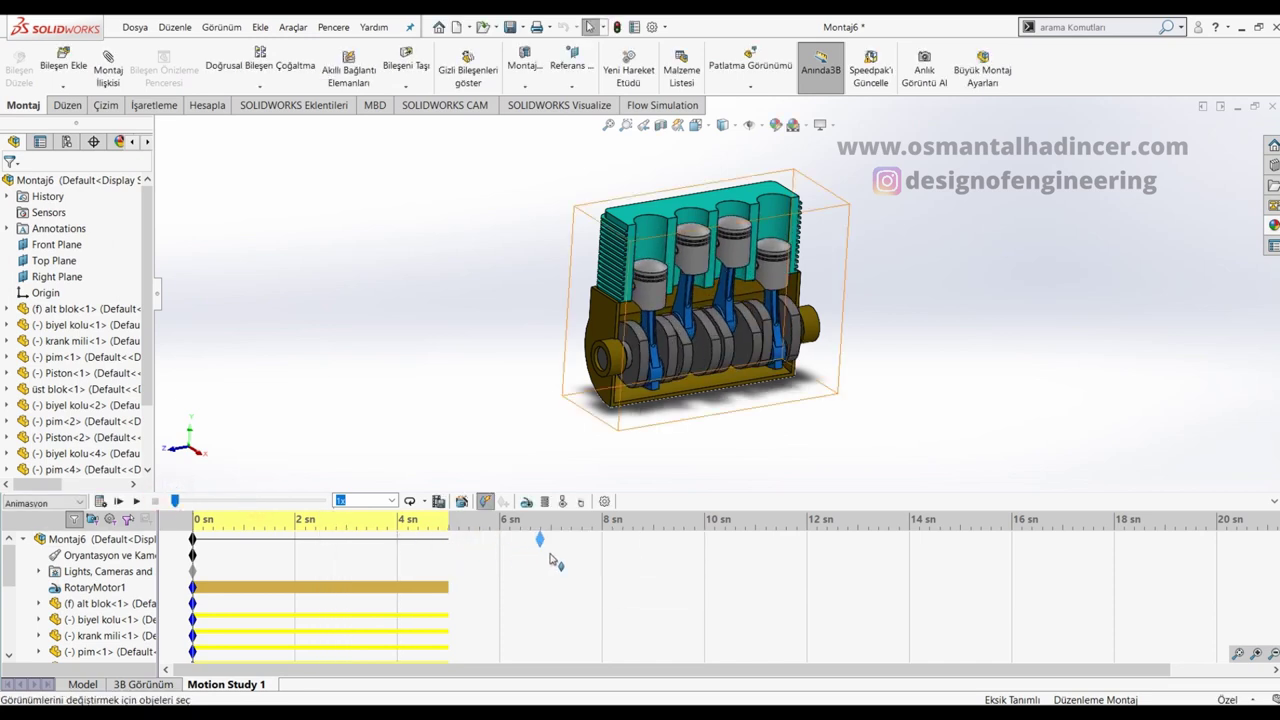
Step: Move the end key to 10 s, recalculate the 10-second motion, and rewind playback to 0 s
drag(706, 568, 705, 568)
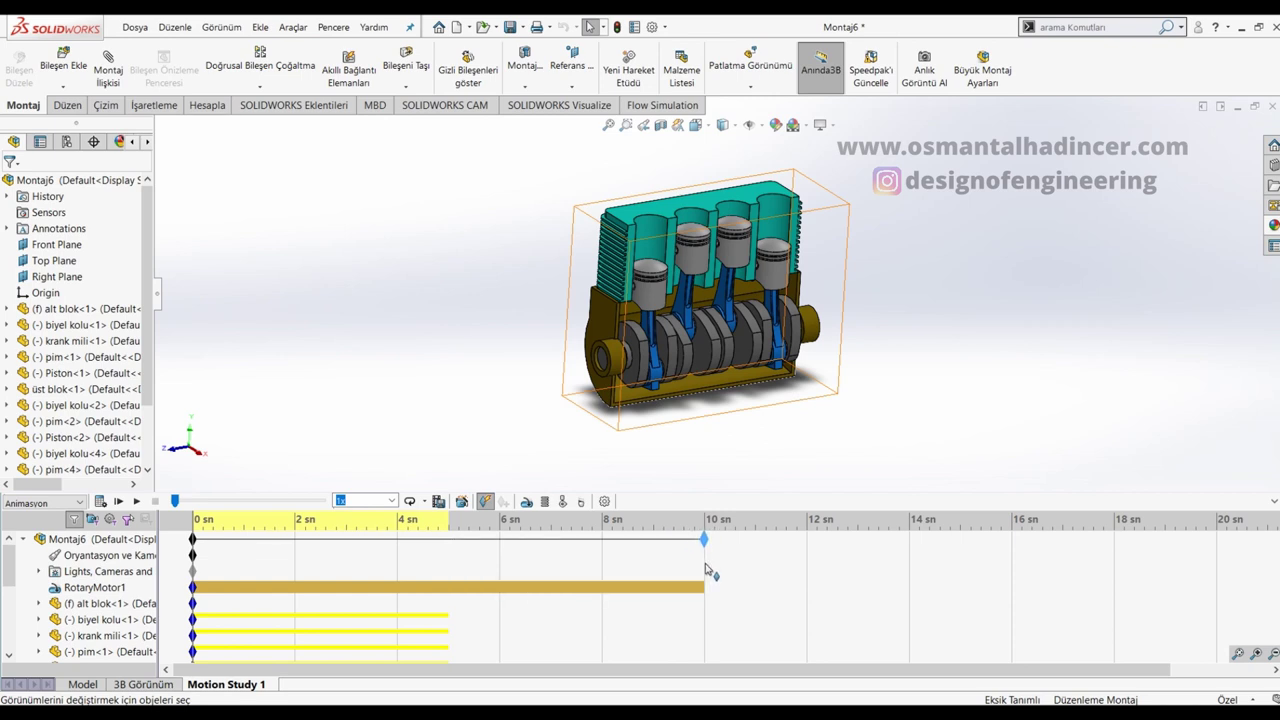
click(104, 501)
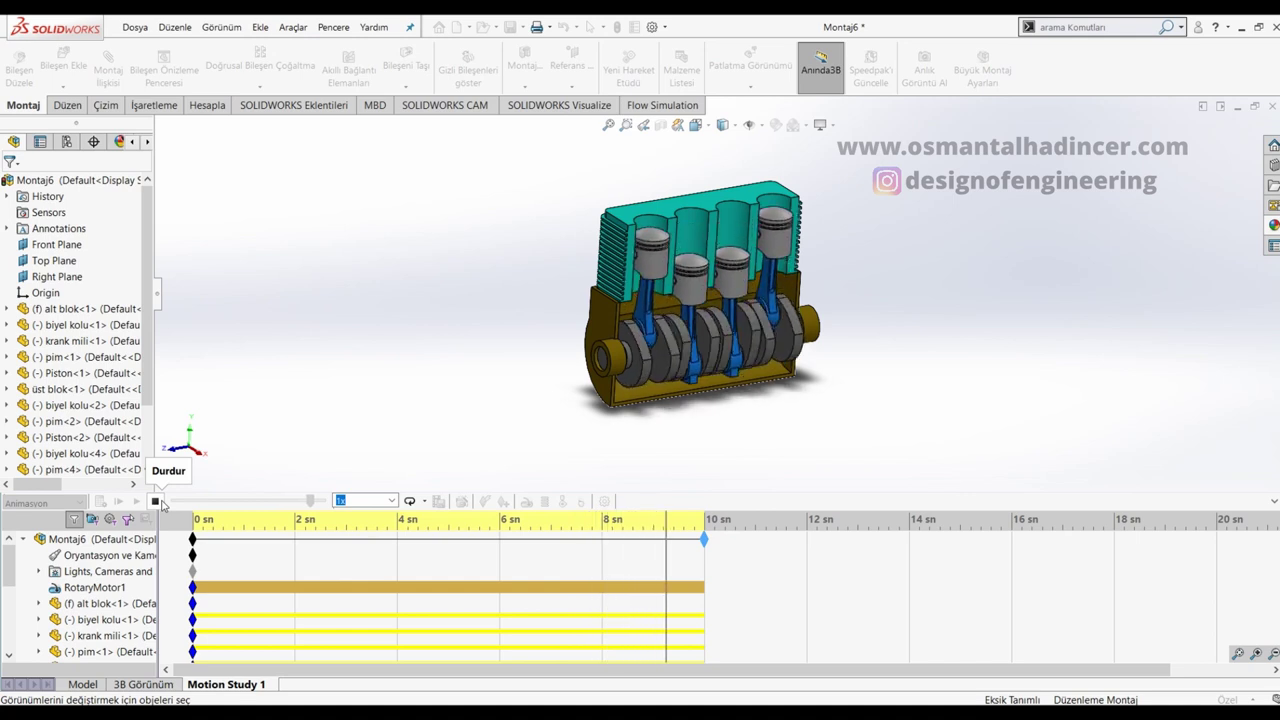
click(161, 502)
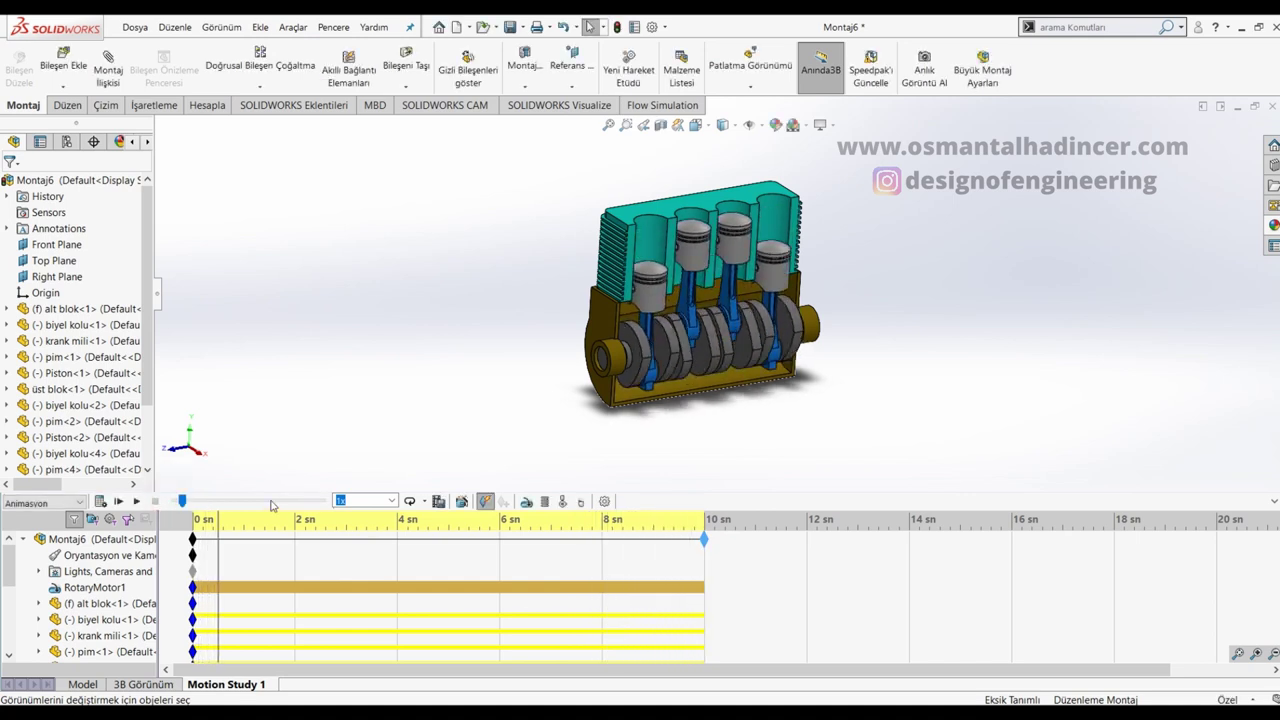
click(328, 440)
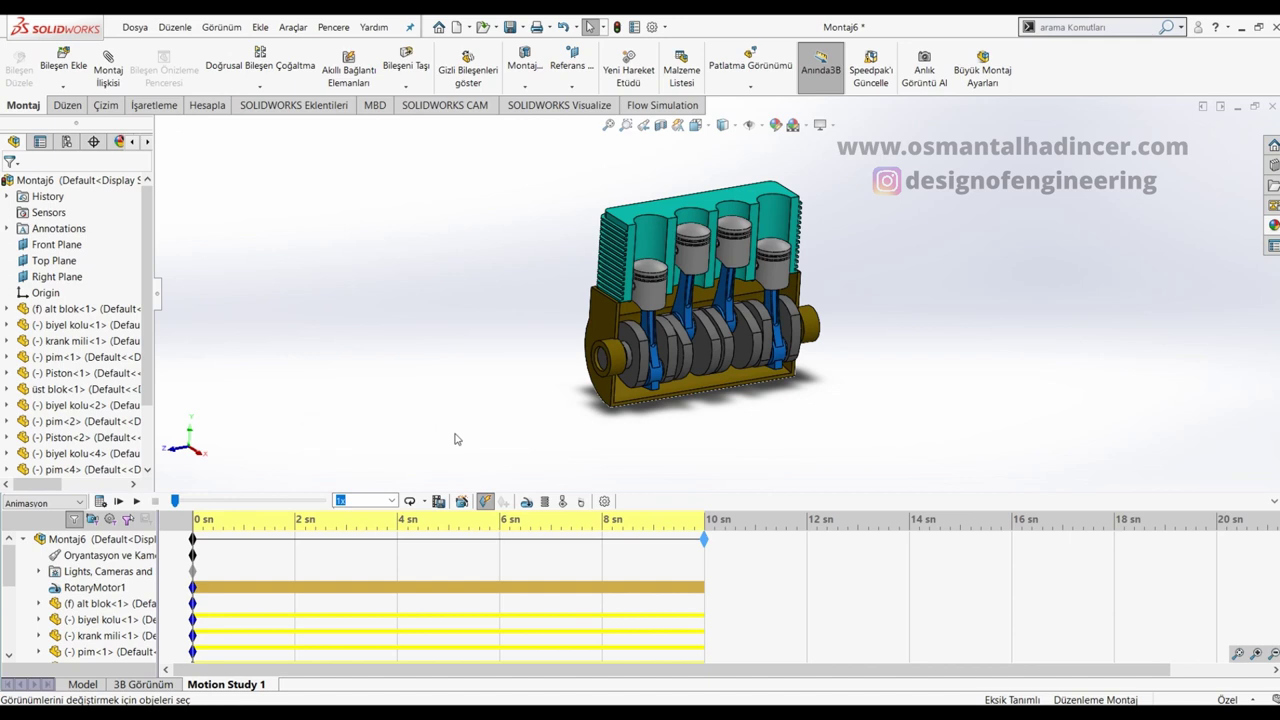